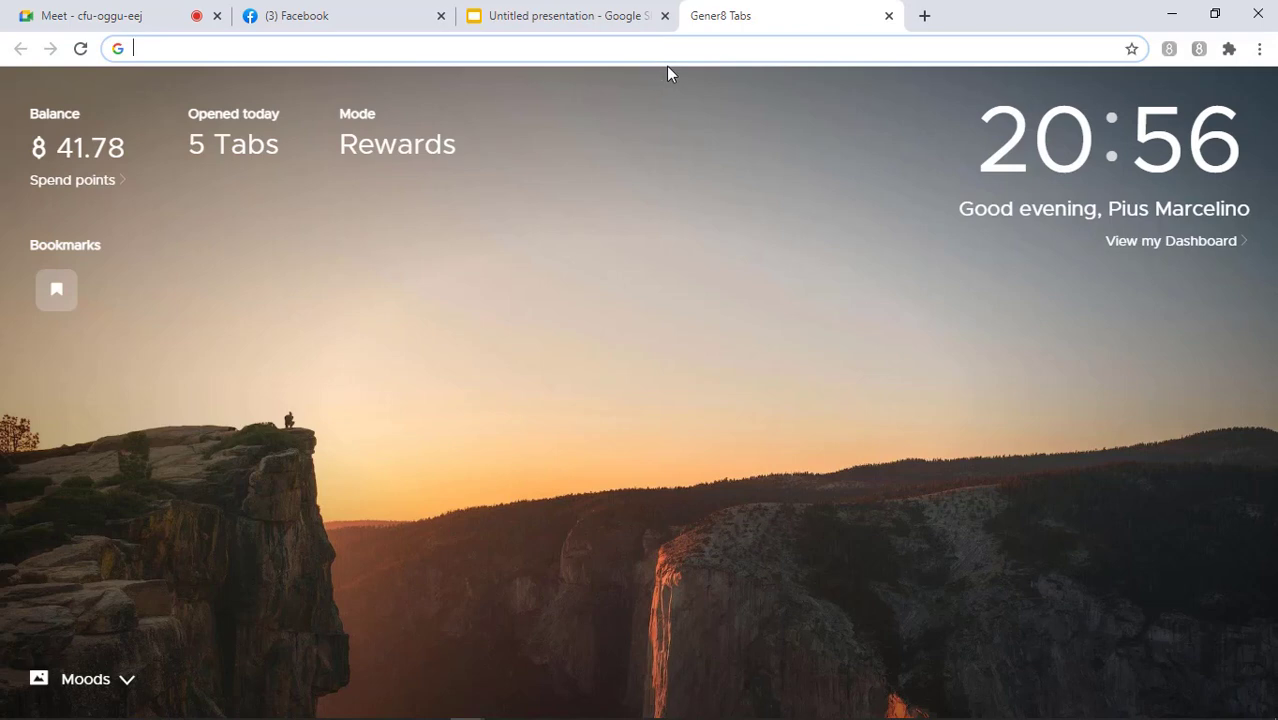
Open the Google home page at google.com in the empty browser tab.
{"action": "left_click", "coordinate": [711, 46]}
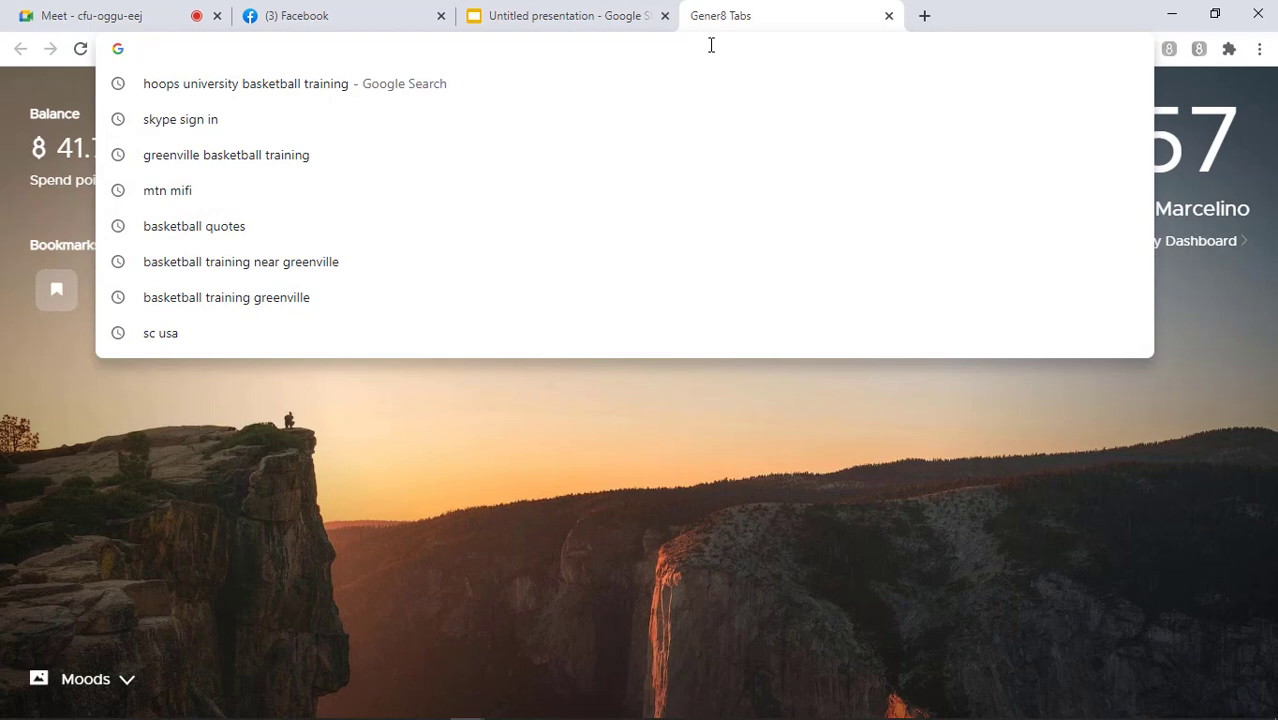
{"action": "type", "text": "Goog"}
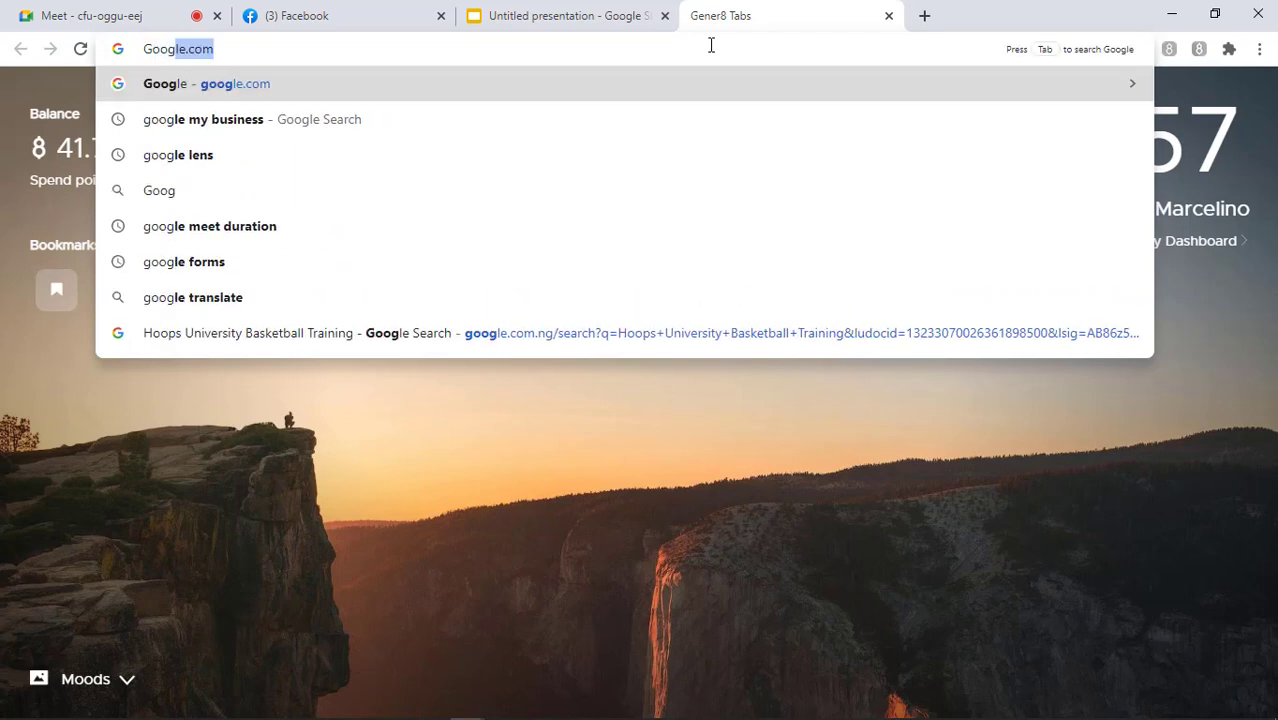
{"action": "type", "text": "le.com"}
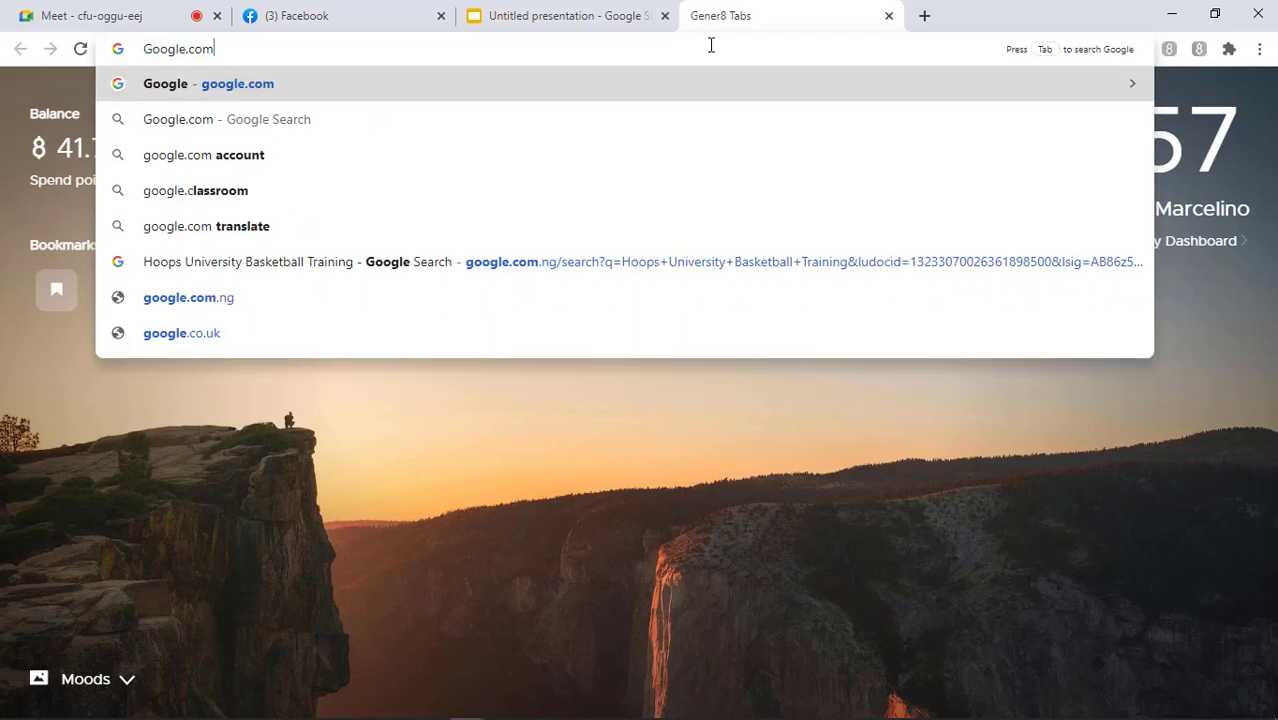
{"action": "key", "text": "Return"}
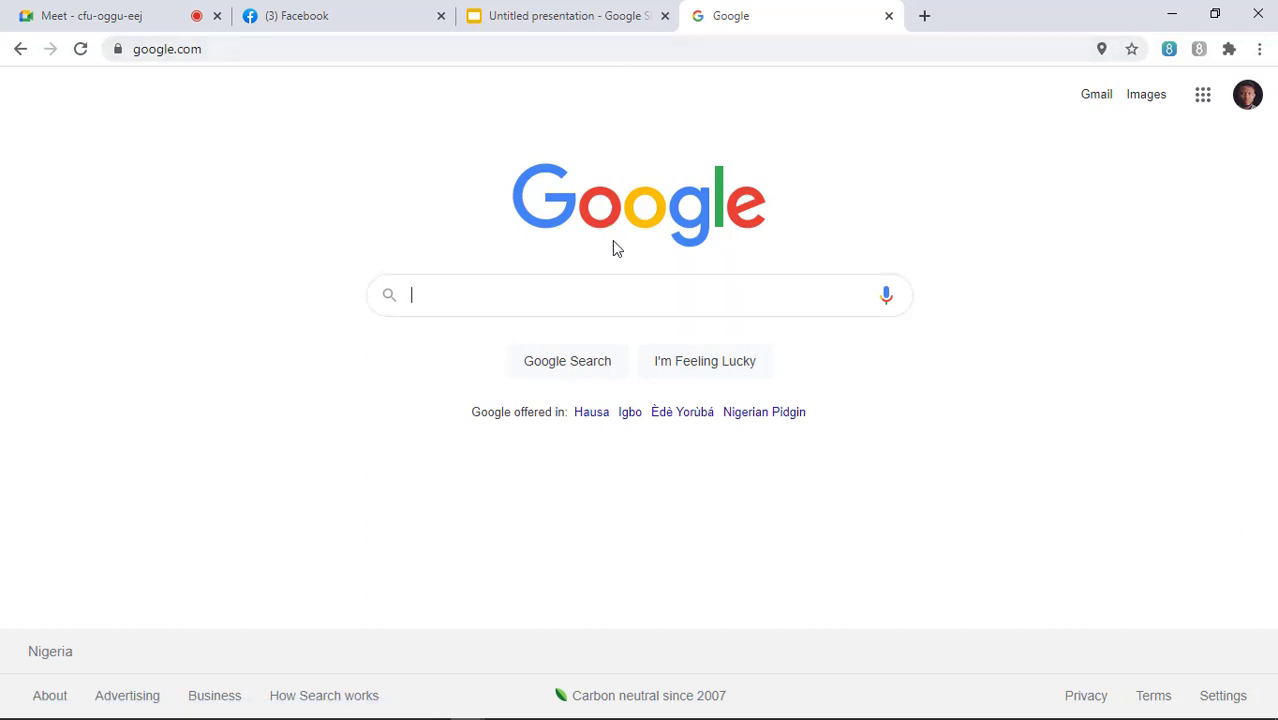
Search Google for "google suite pricing".
{"action": "left_click", "coordinate": [610, 297]}
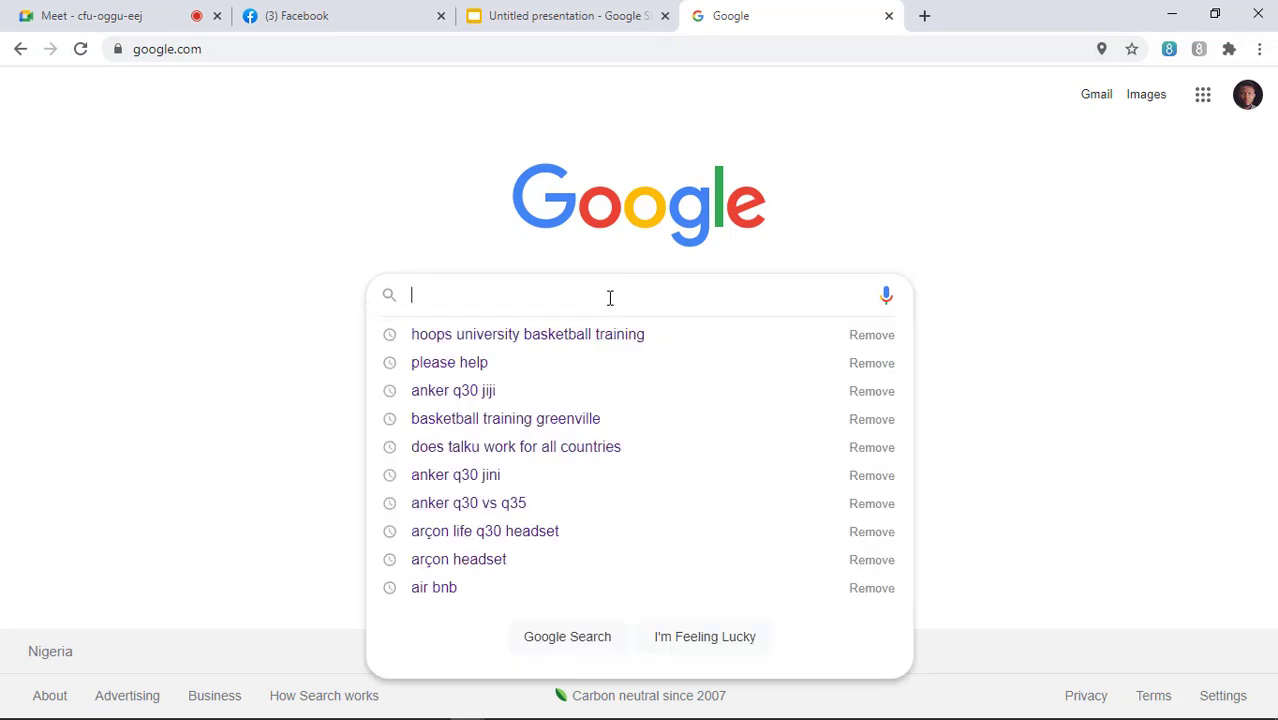
{"action": "type", "text": "g"}
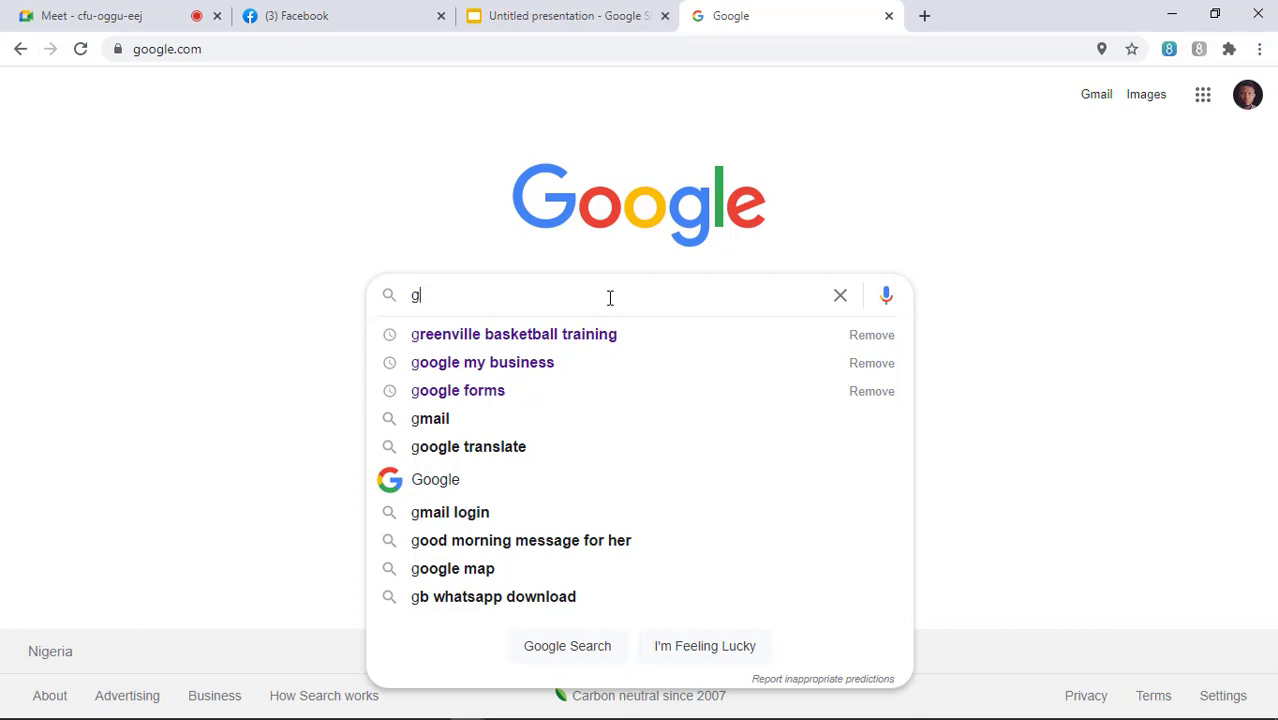
{"action": "type", "text": "oogl"}
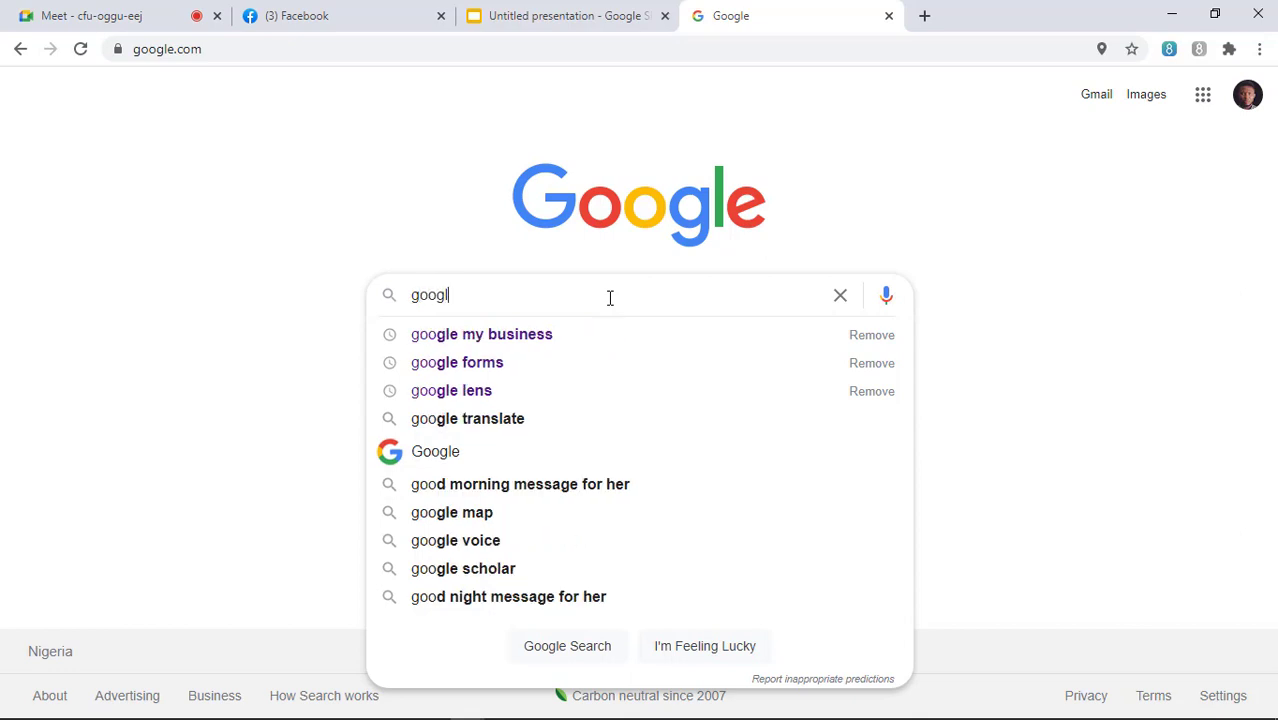
{"action": "type", "text": "e suit"}
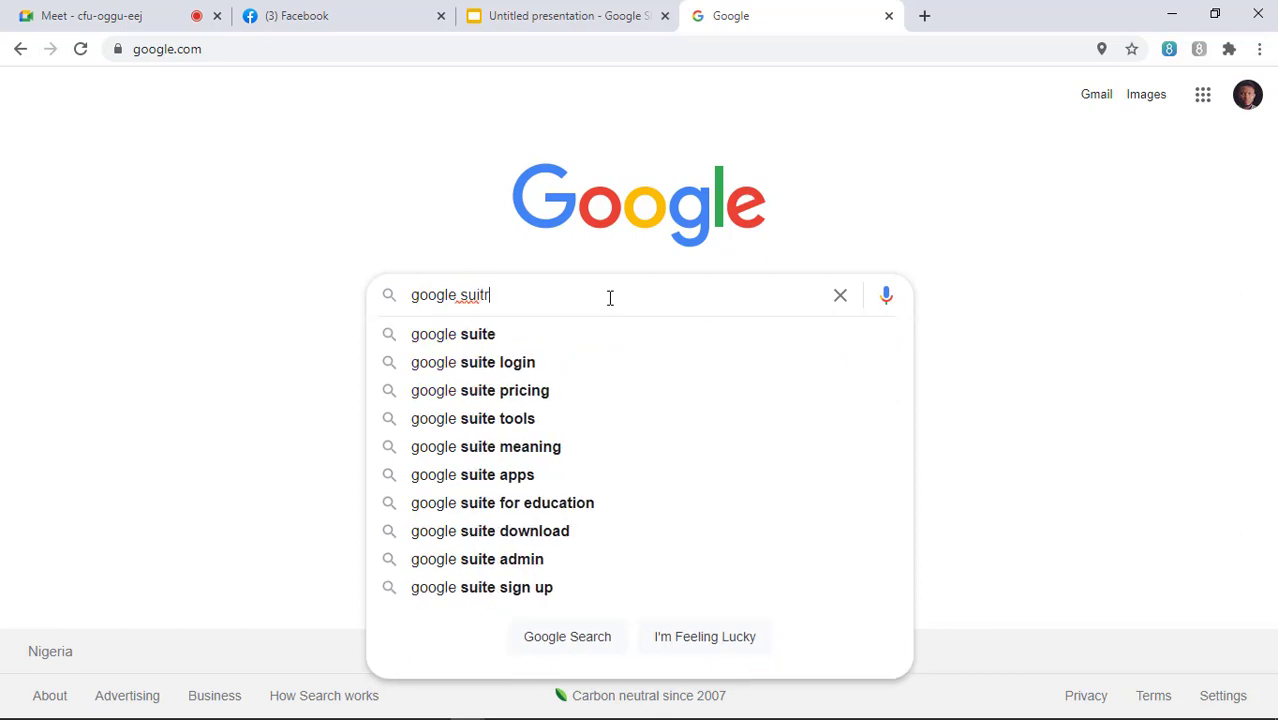
{"action": "type", "text": "e p"}
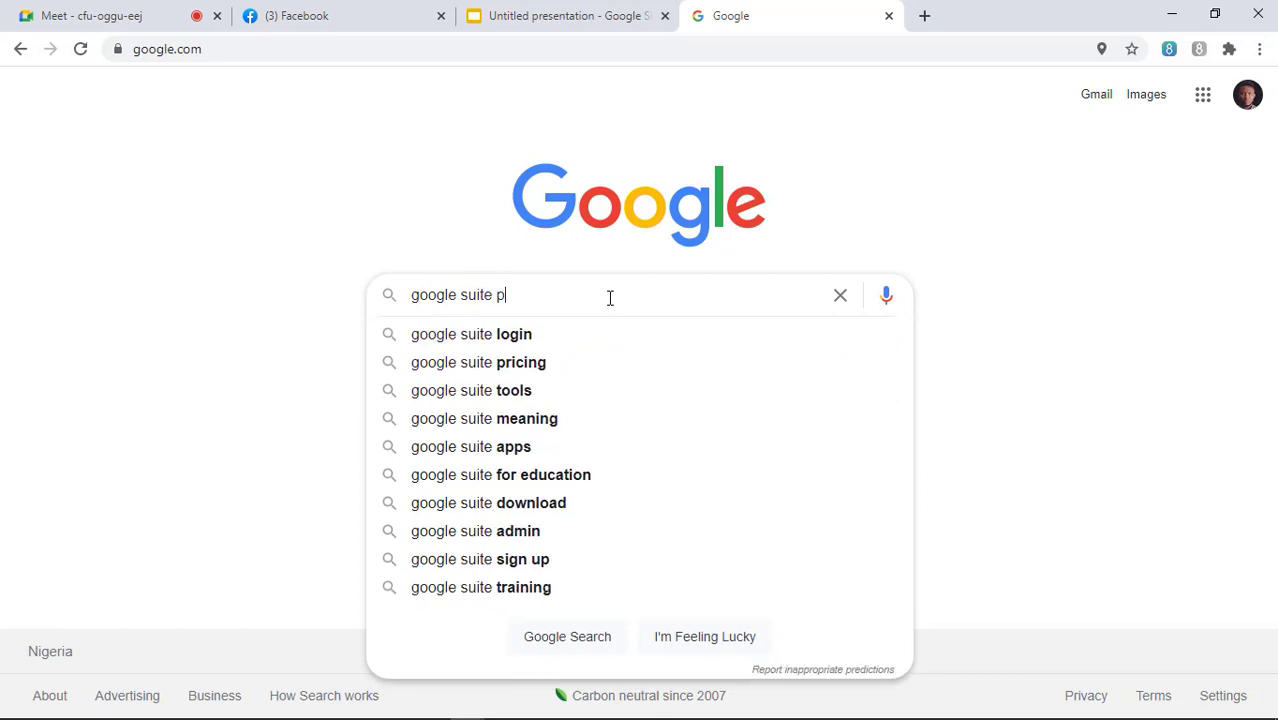
{"action": "type", "text": "ricing"}
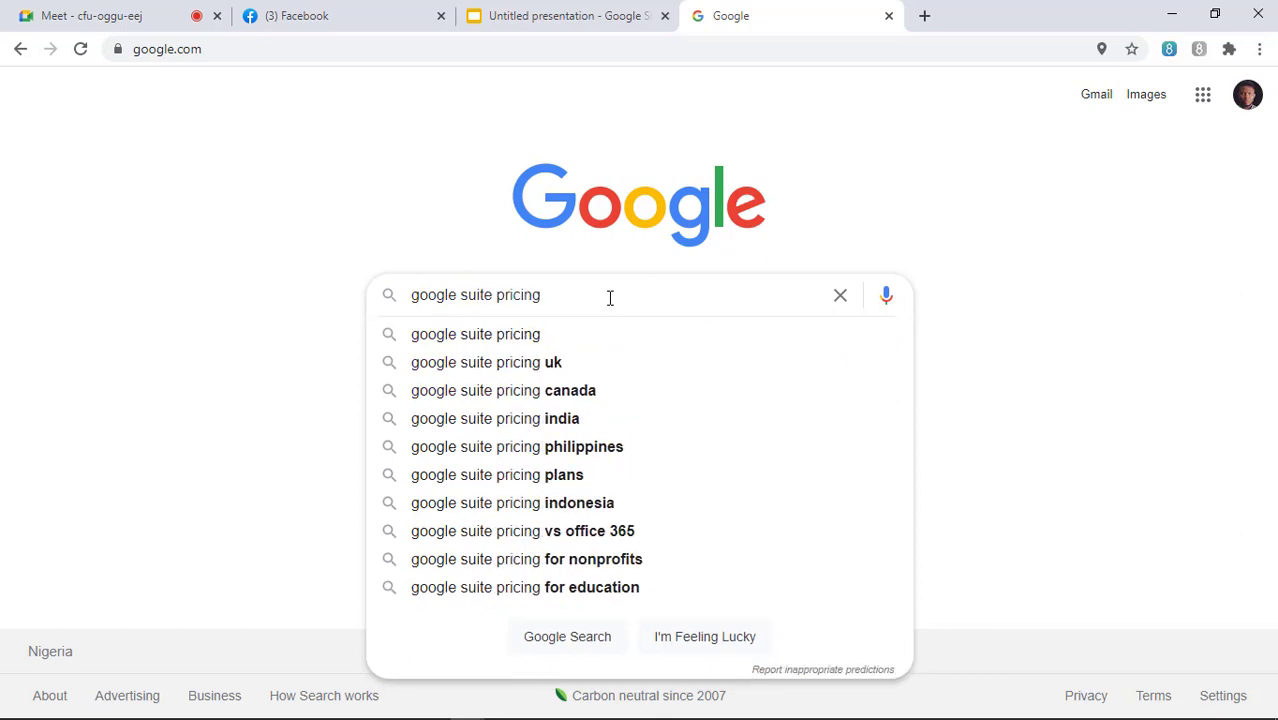
{"action": "key", "text": "Escape"}
{"action": "key", "text": "Return"}
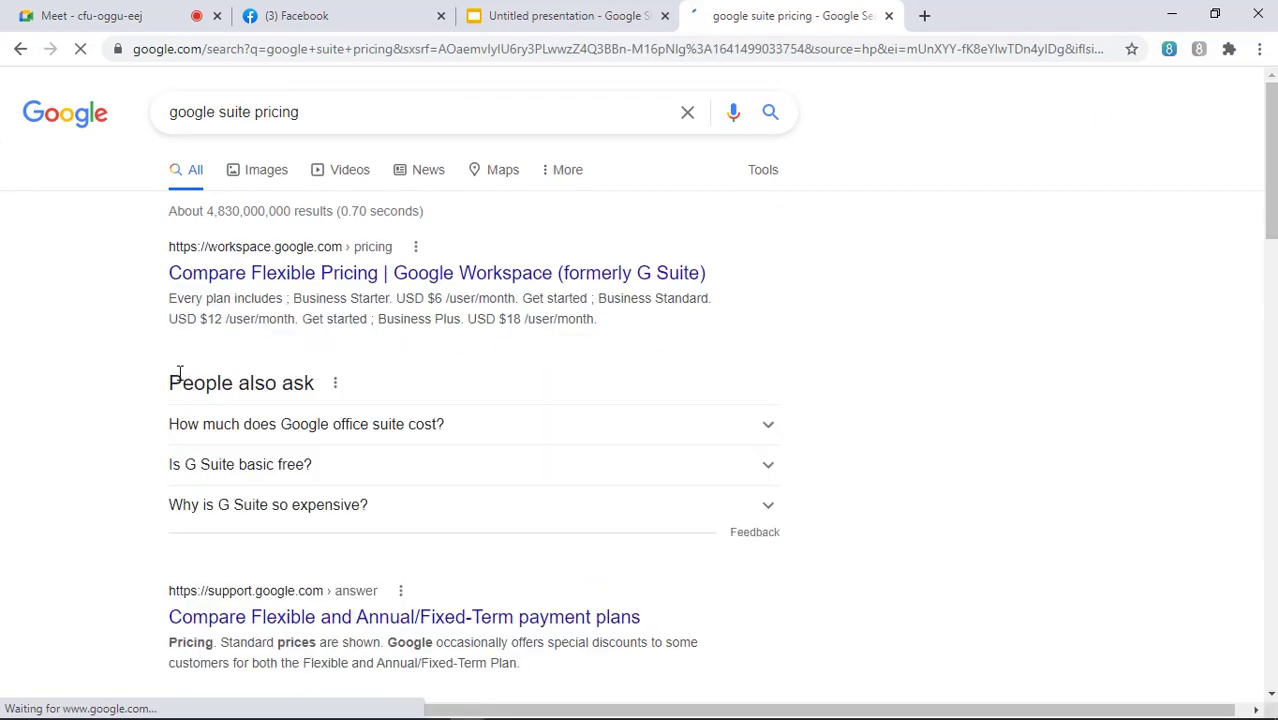
Look through the search results and open the Google support article comparing Flexible and Annual/Fixed-Term payment plans.
{"action": "scroll", "coordinate": [297, 322], "scroll_direction": "down", "scroll_amount": 1}
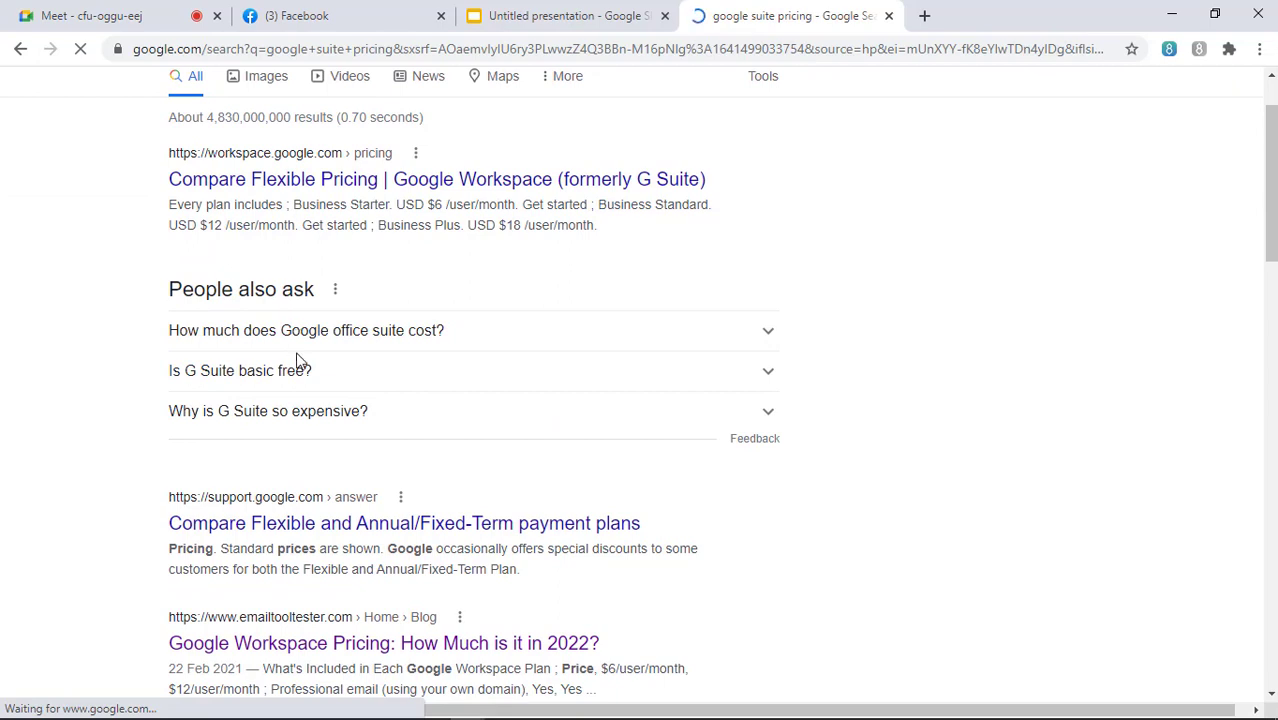
{"action": "scroll", "coordinate": [346, 458], "scroll_direction": "down", "scroll_amount": 2}
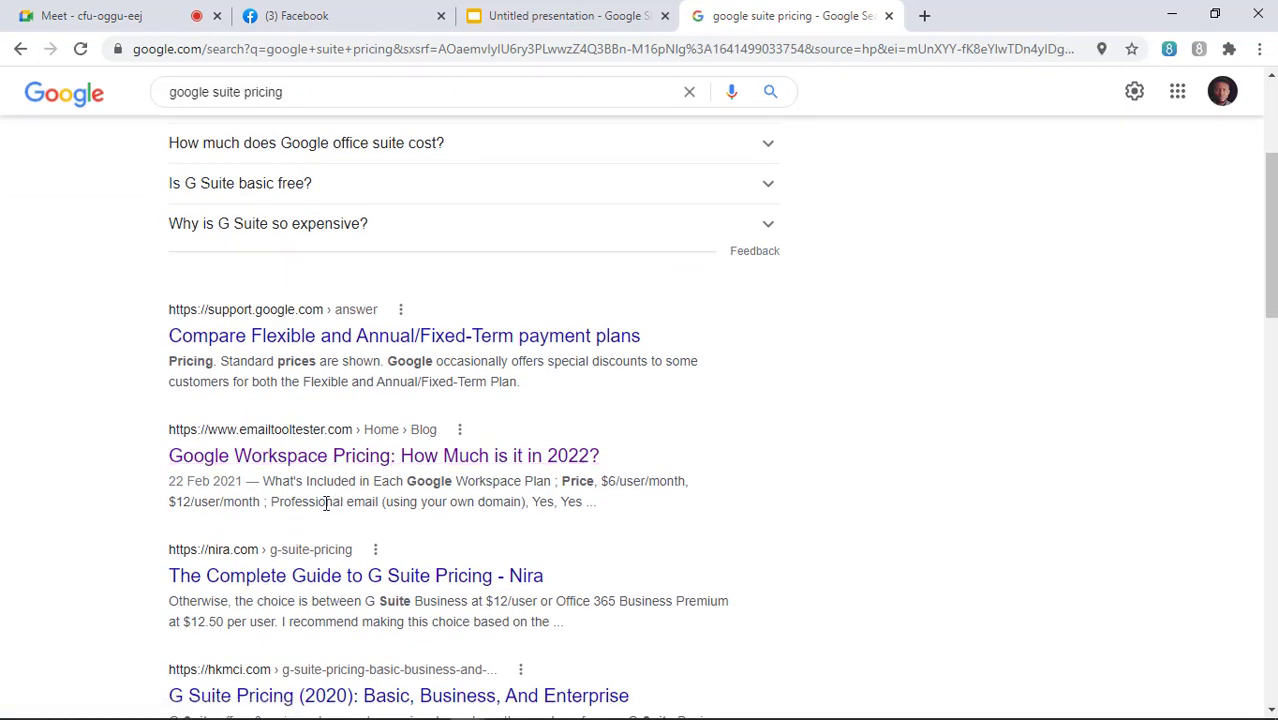
{"action": "scroll", "coordinate": [326, 503], "scroll_direction": "up", "scroll_amount": 3}
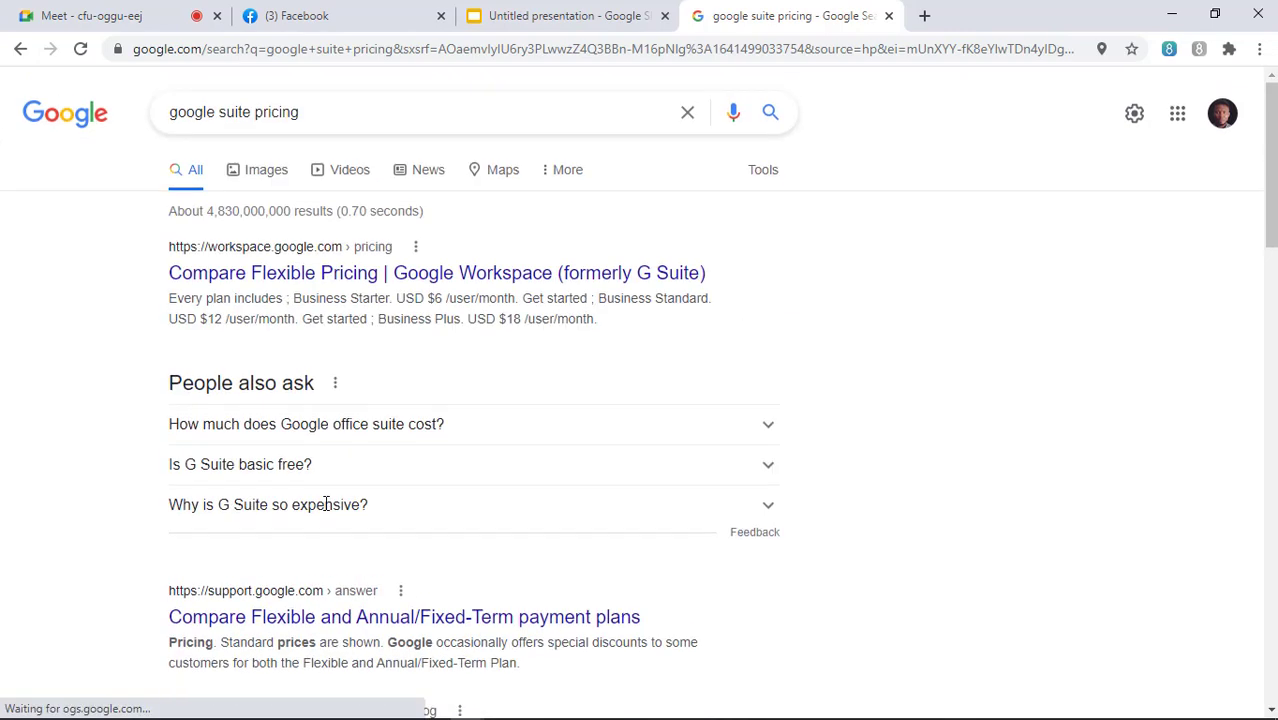
{"action": "scroll", "coordinate": [316, 403], "scroll_direction": "down", "scroll_amount": 1}
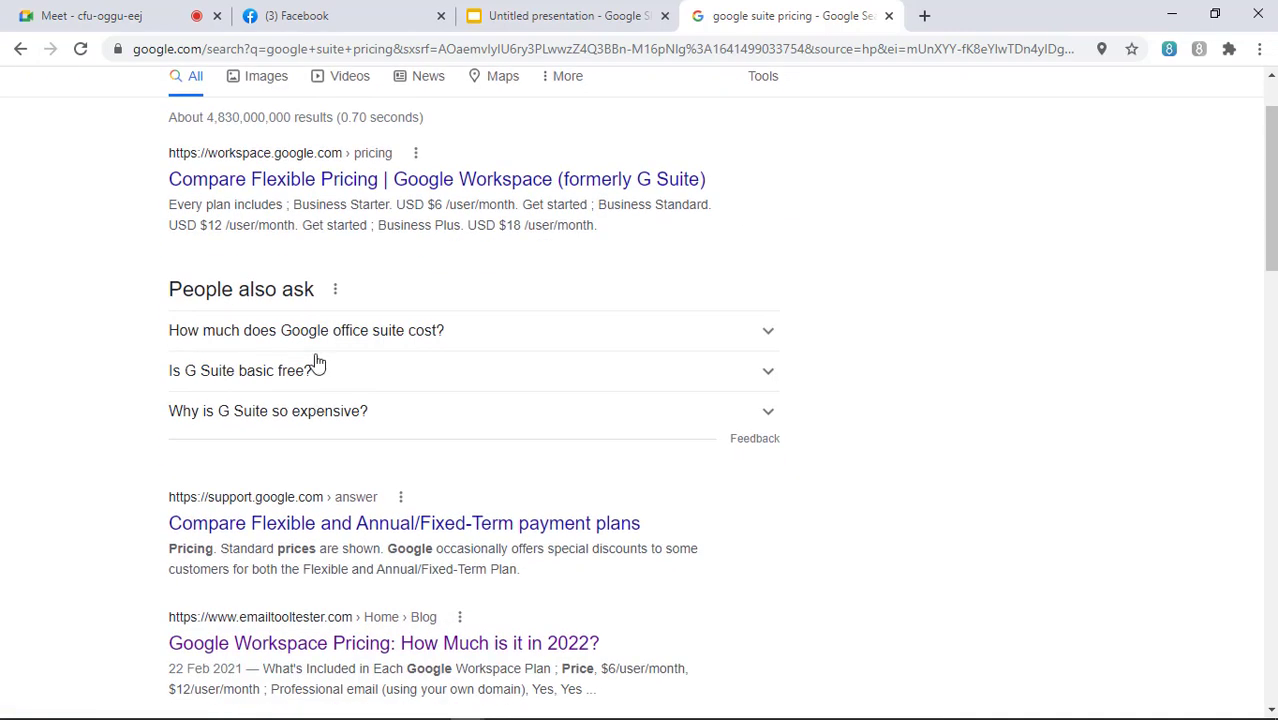
{"action": "scroll", "coordinate": [316, 364], "scroll_direction": "down", "scroll_amount": 1}
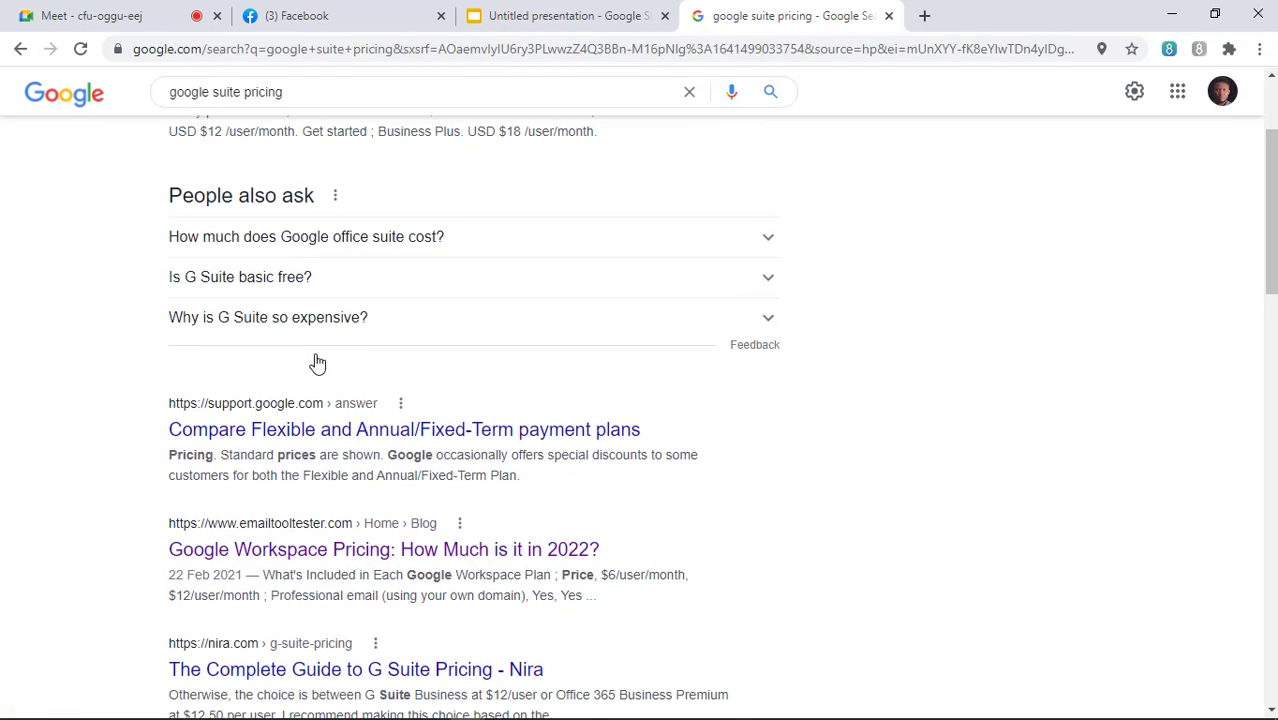
{"action": "left_click", "coordinate": [305, 432]}
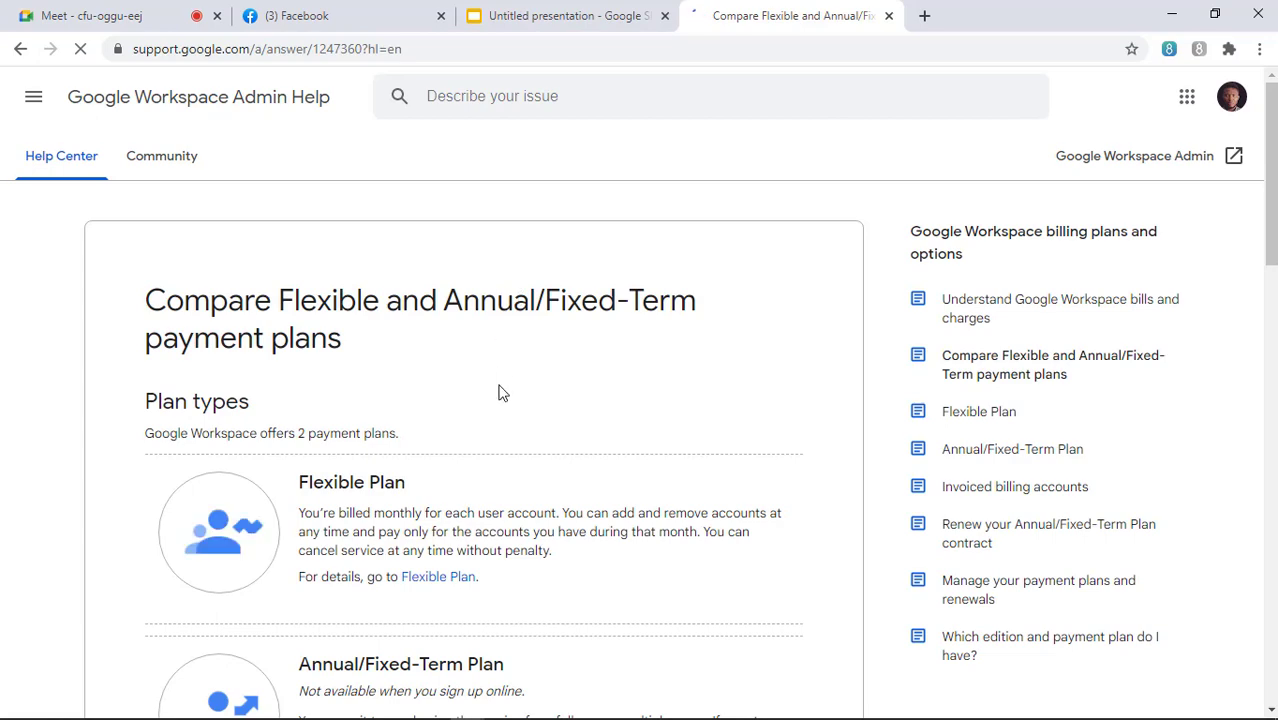
{"action": "scroll", "coordinate": [503, 393], "scroll_direction": "down", "scroll_amount": 1}
{"action": "scroll", "coordinate": [503, 380], "scroll_direction": "up", "scroll_amount": 1}
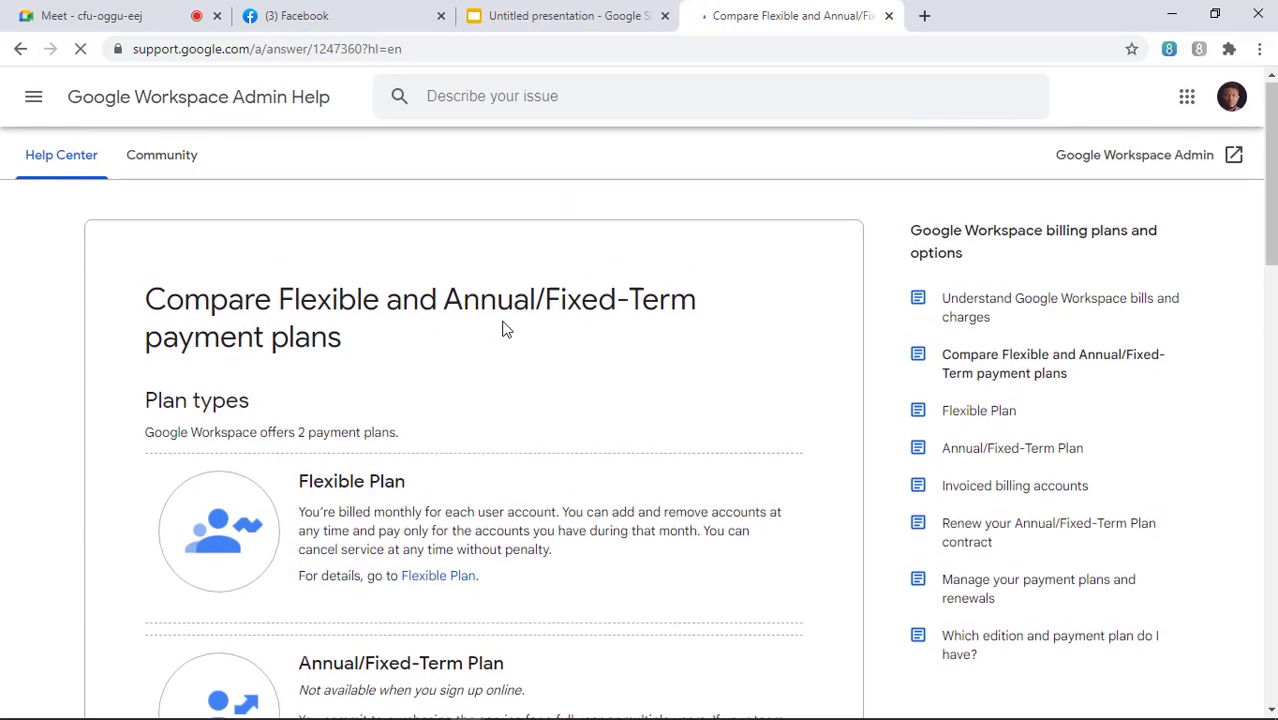
Search for "gsuite pricing" and open the "Compare Flexible Pricing" result from Google Workspace.
{"action": "left_click", "coordinate": [413, 48]}
{"action": "type", "text": "g"}
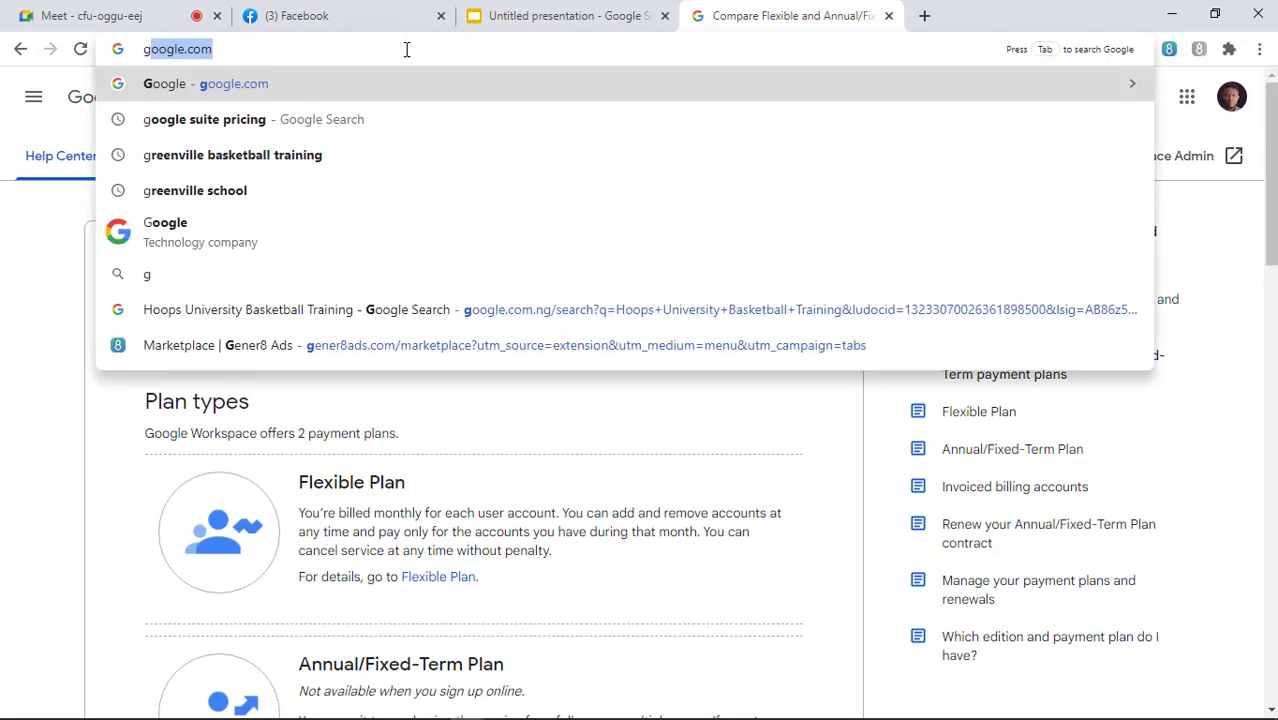
{"action": "type", "text": "suite pr"}
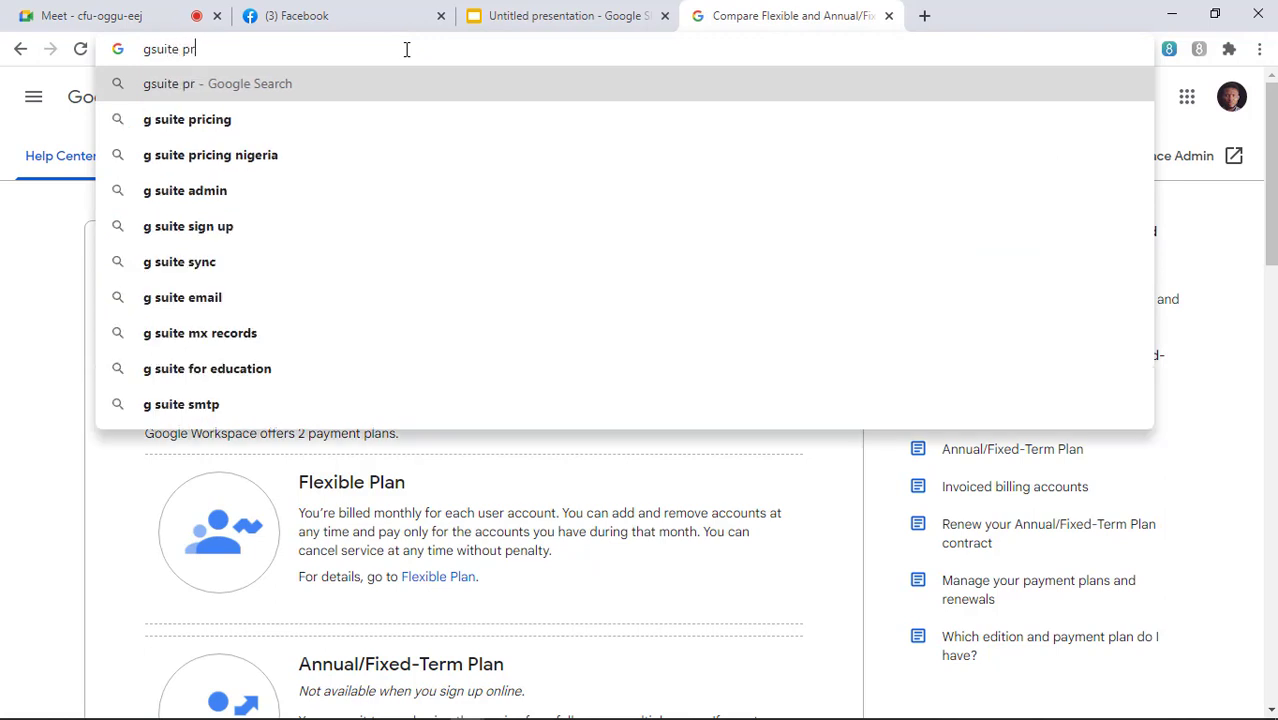
{"action": "type", "text": "ic"}
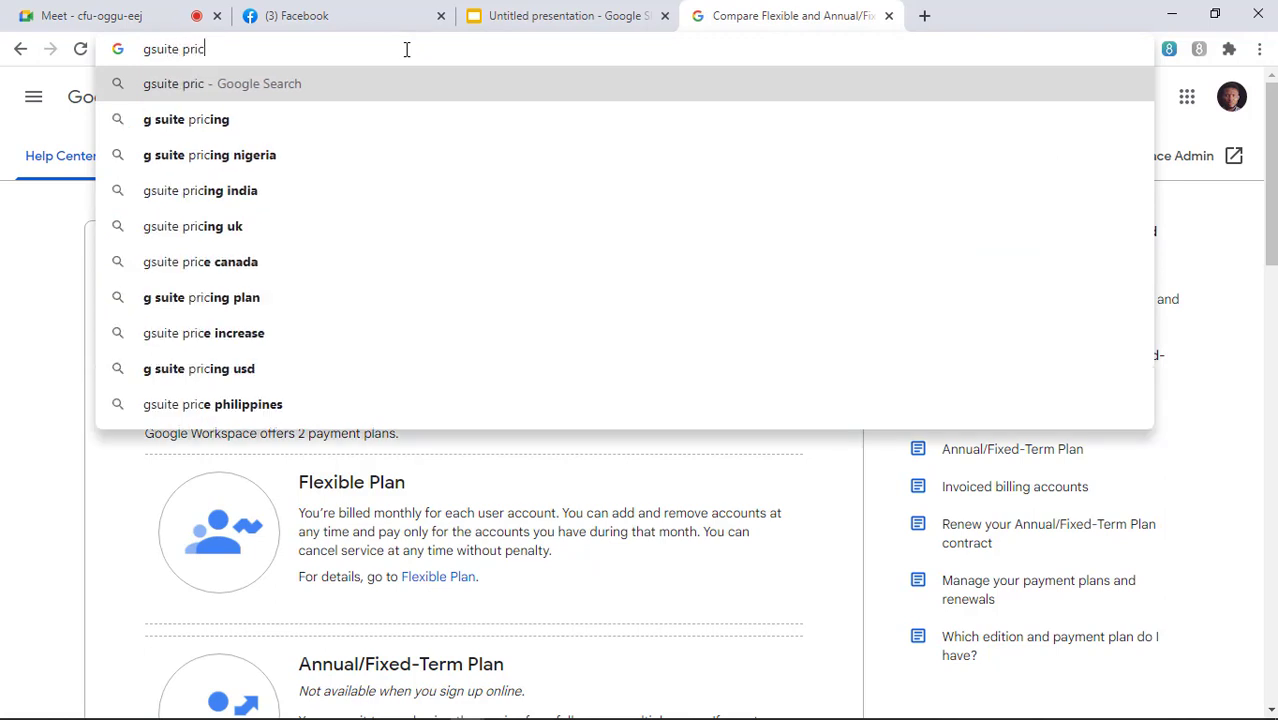
{"action": "type", "text": "ing"}
{"action": "key", "text": "Return"}
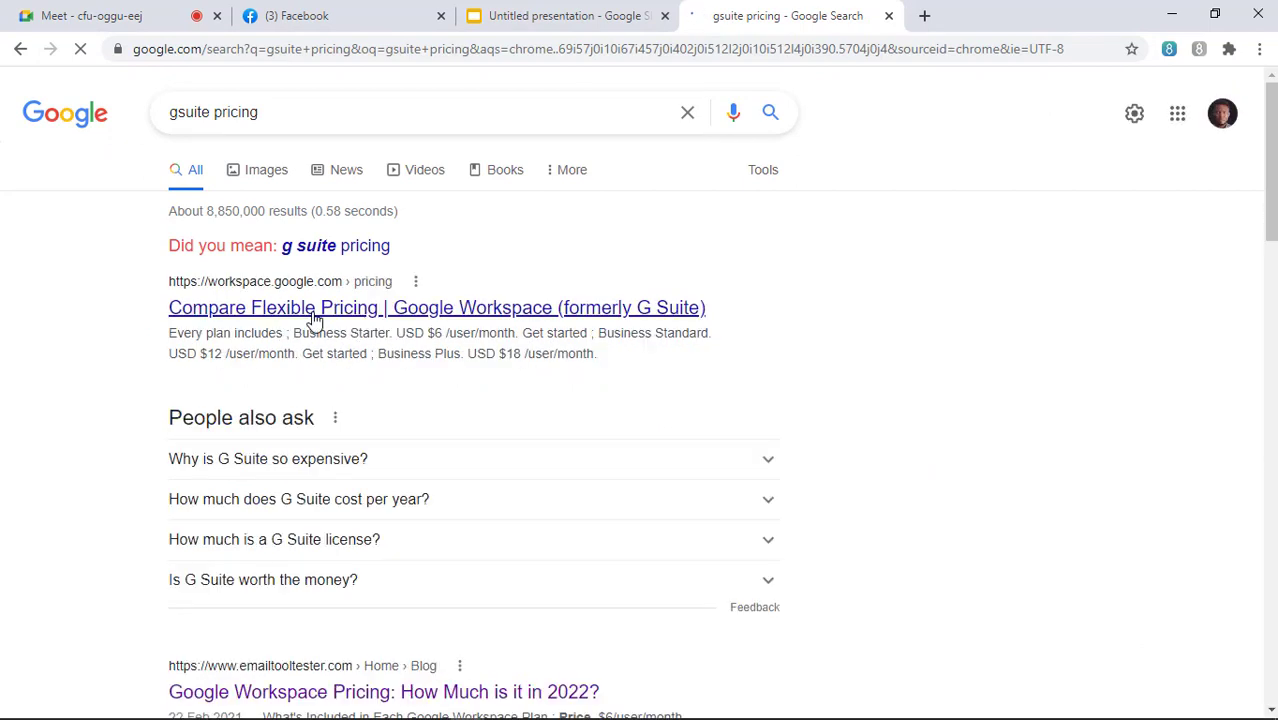
{"action": "left_click", "coordinate": [314, 319]}
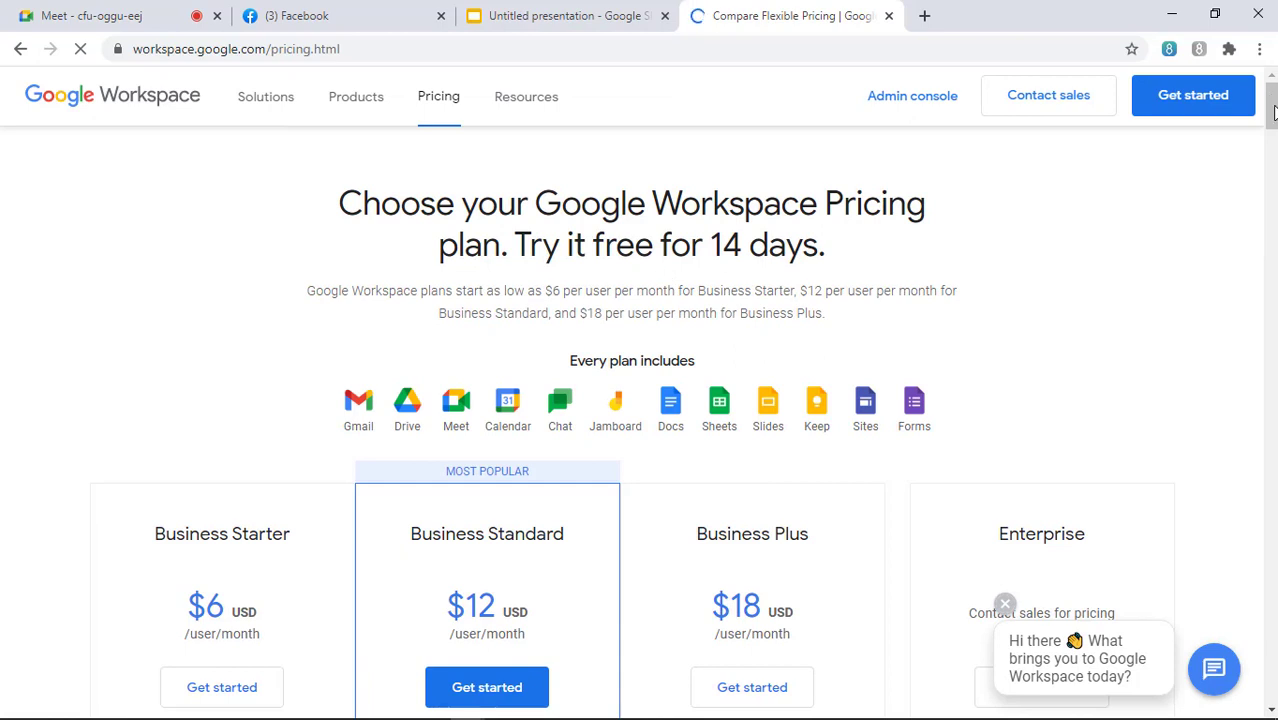
Look at the apps included in every Workspace plan and consult the presentation's slide on common freelancing skills.
{"action": "left_click_drag", "start_coordinate": [1272, 112], "coordinate": [1272, 112]}
{"action": "scroll", "coordinate": [1202, 263], "scroll_direction": "down", "scroll_amount": 1}
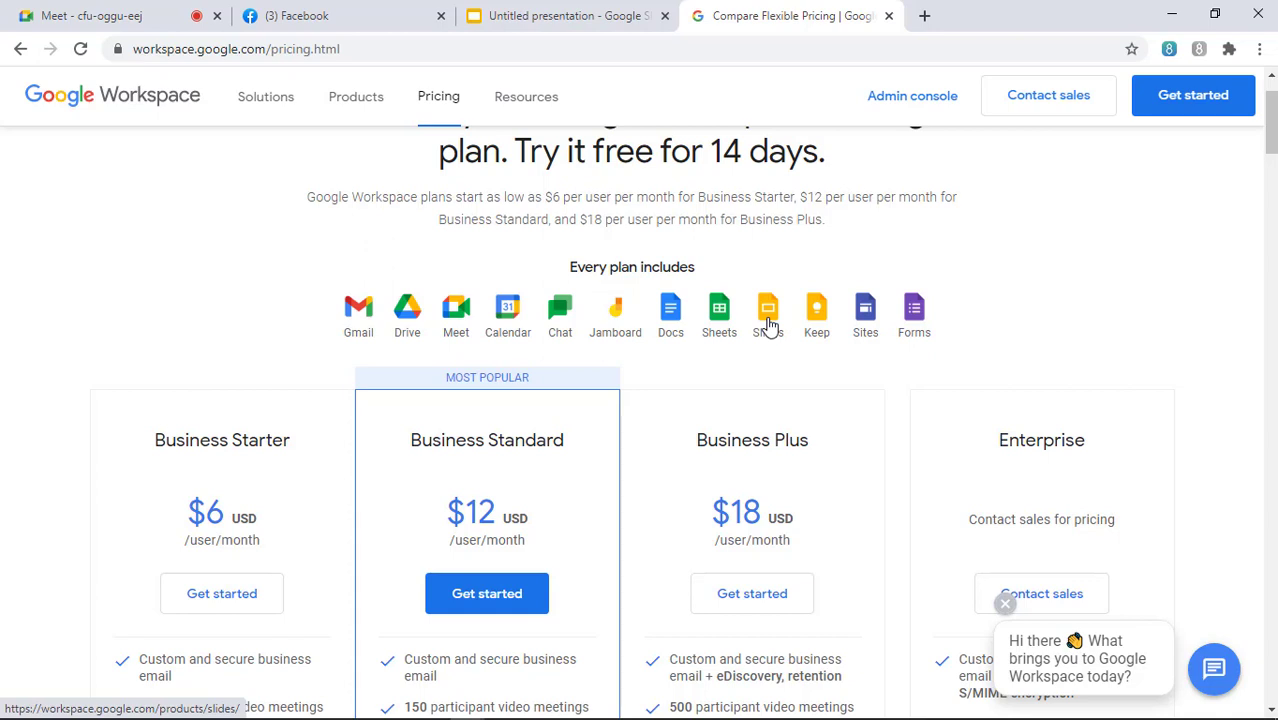
{"action": "left_click", "coordinate": [562, 20]}
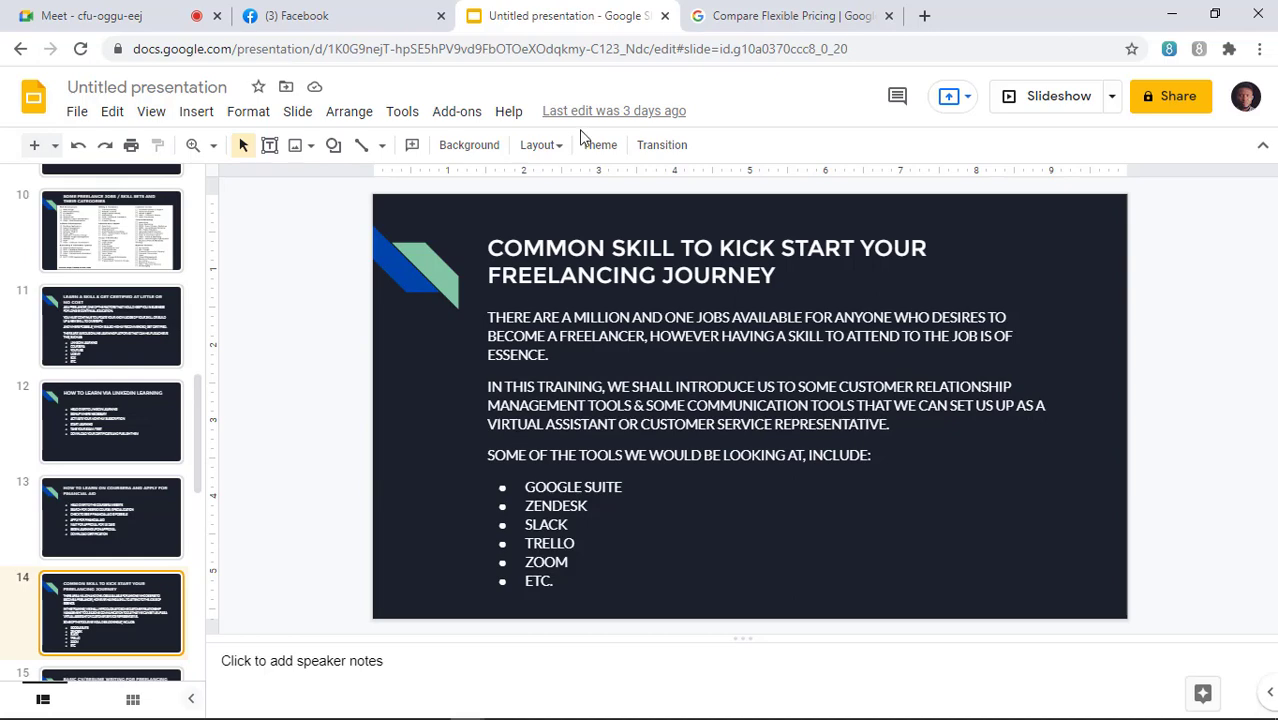
{"action": "left_click", "coordinate": [771, 20]}
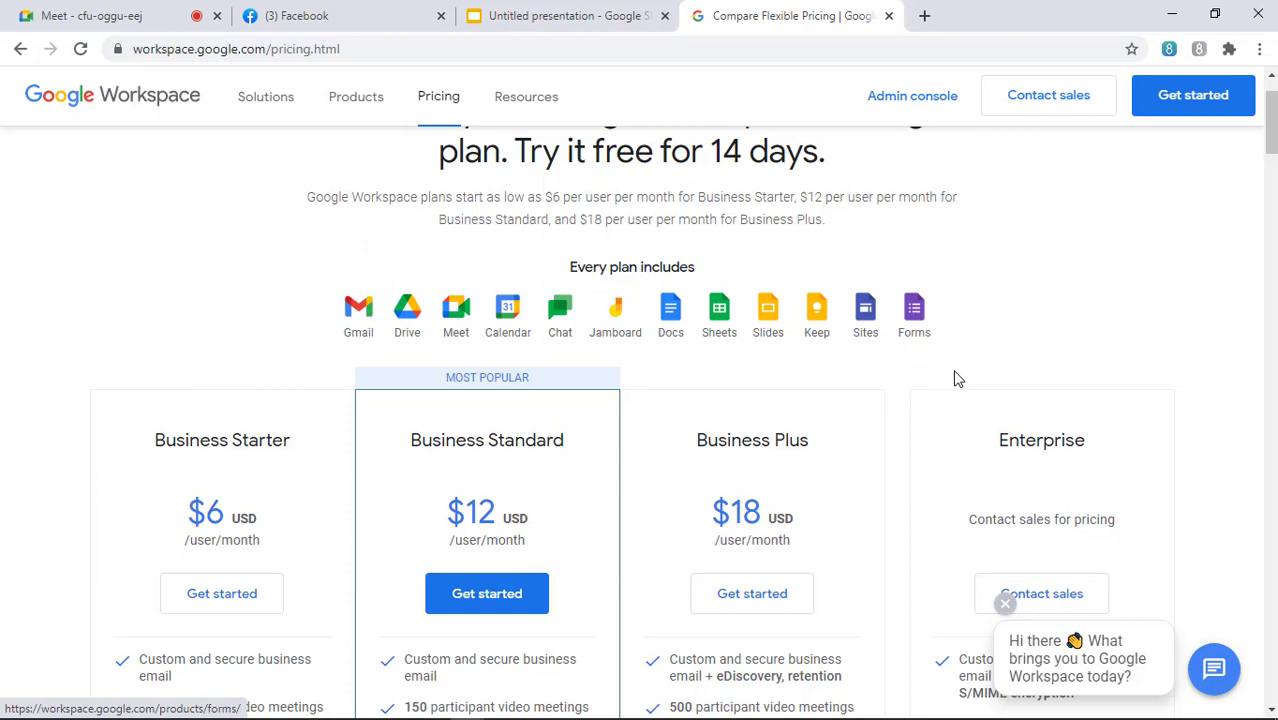
Examine the prices and included features of the Business Starter, Business Standard, Business Plus and Enterprise plans.
{"action": "scroll", "coordinate": [955, 375], "scroll_direction": "down", "scroll_amount": 2}
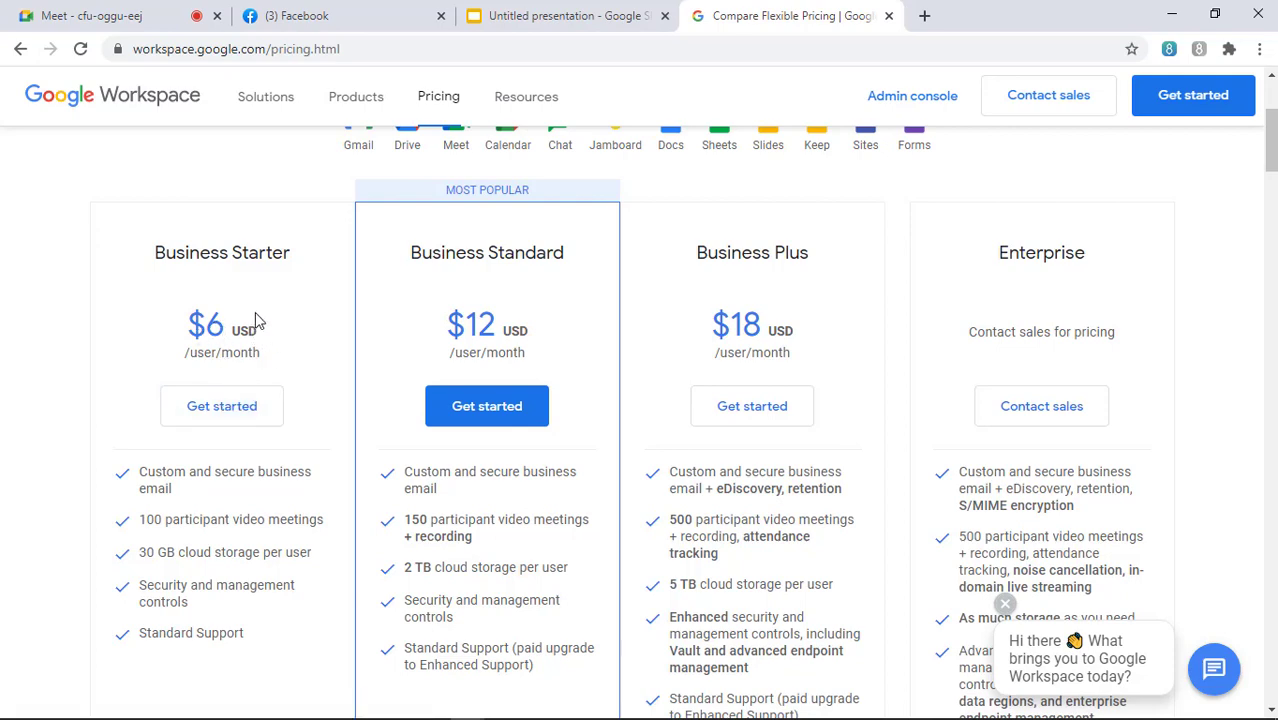
{"action": "scroll", "coordinate": [434, 290], "scroll_direction": "up", "scroll_amount": 3}
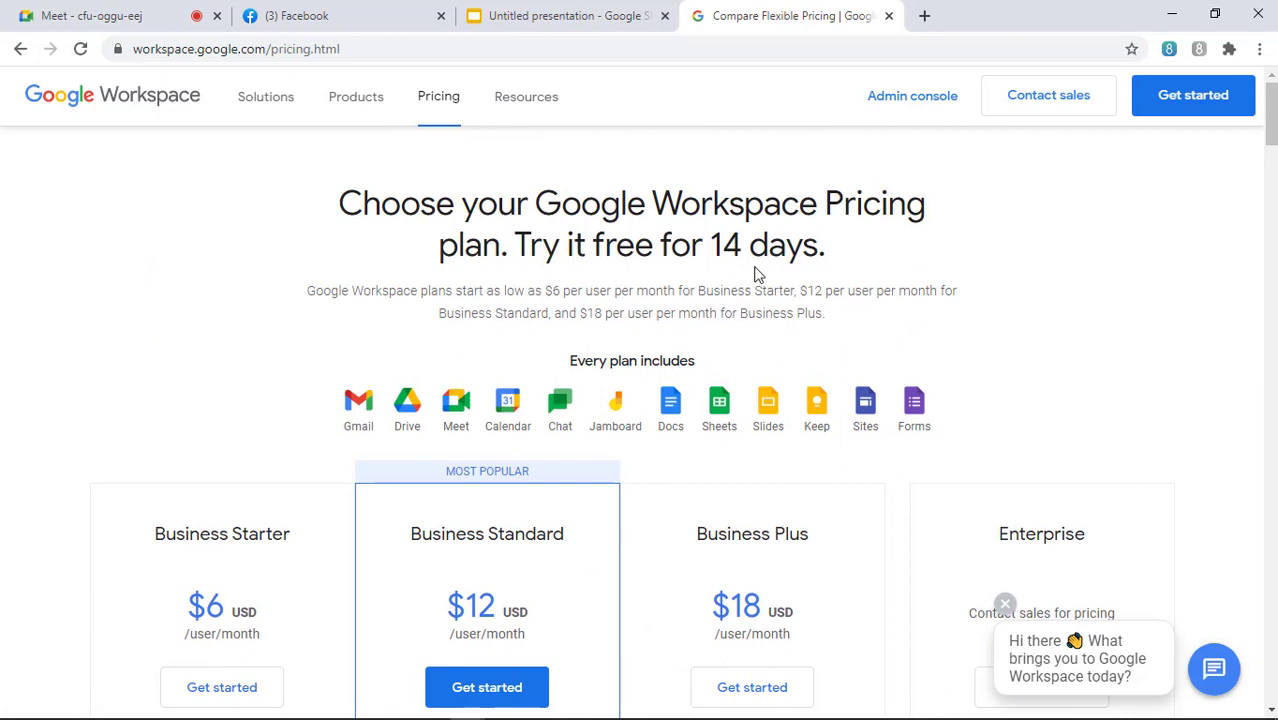
{"action": "scroll", "coordinate": [452, 361], "scroll_direction": "down", "scroll_amount": 2}
{"action": "scroll", "coordinate": [452, 361], "scroll_direction": "down", "scroll_amount": 1}
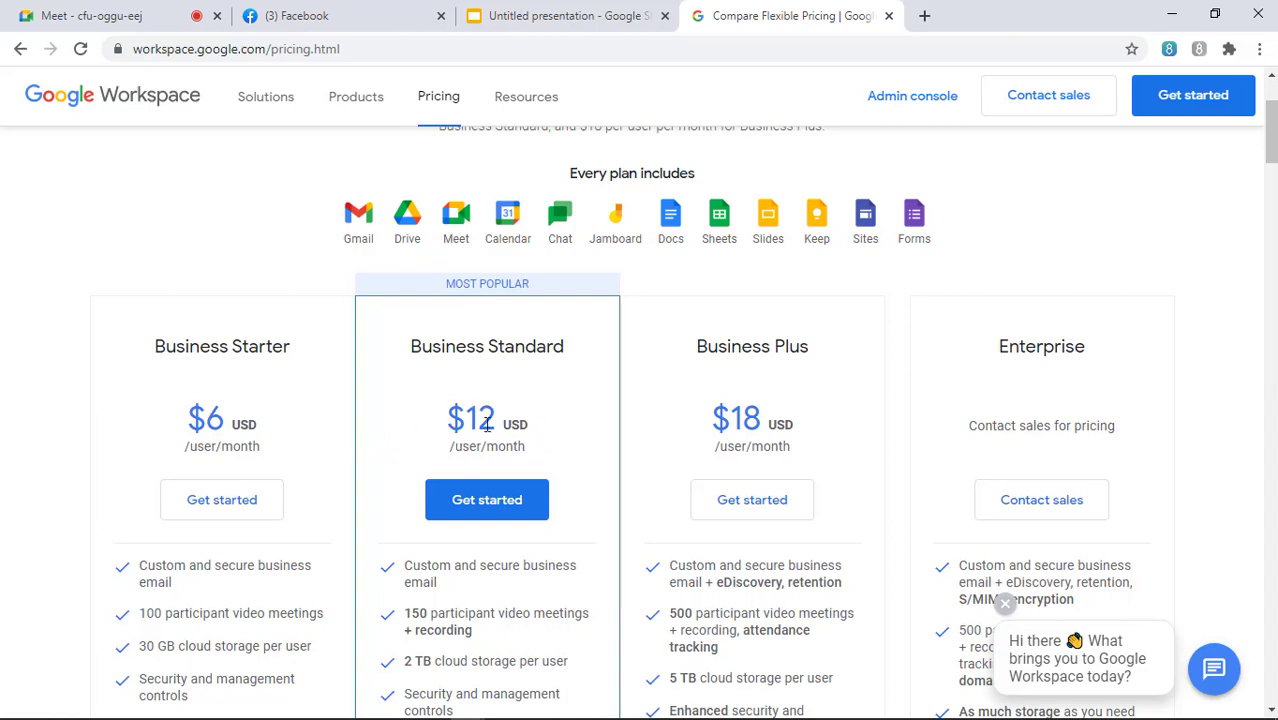
{"action": "scroll", "coordinate": [945, 422], "scroll_direction": "down", "scroll_amount": 1}
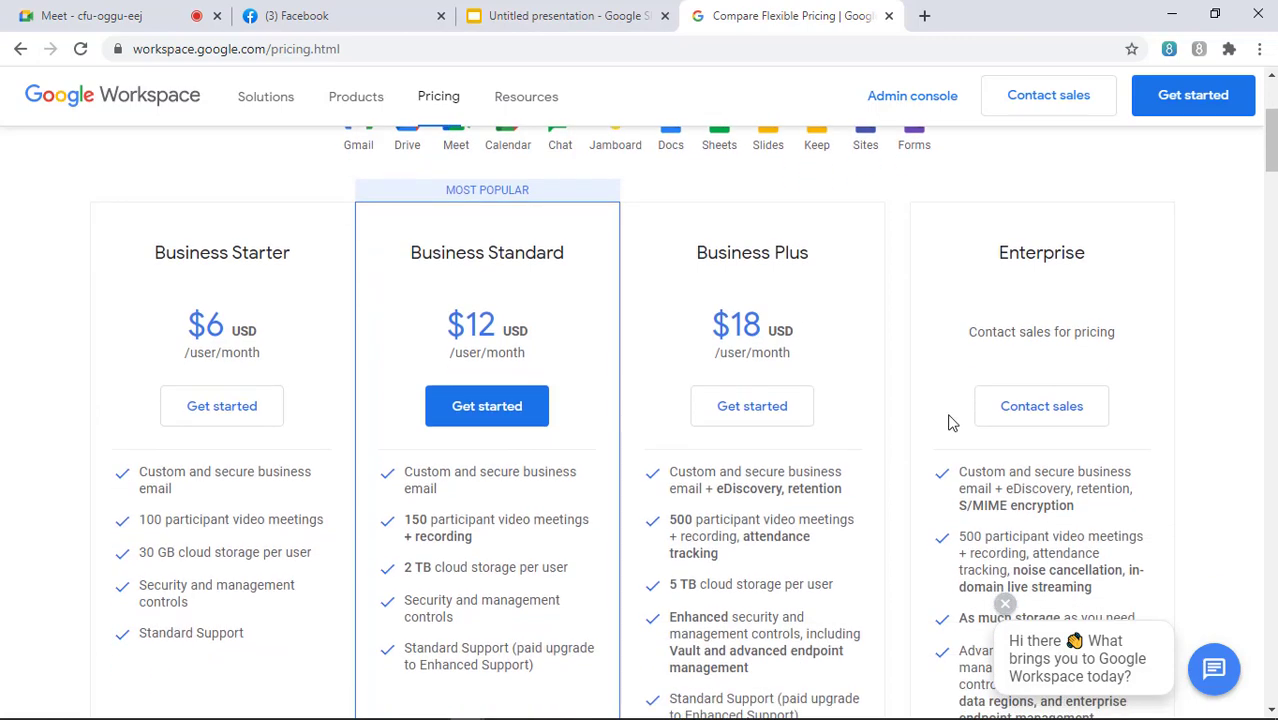
{"action": "scroll", "coordinate": [950, 422], "scroll_direction": "down", "scroll_amount": 2}
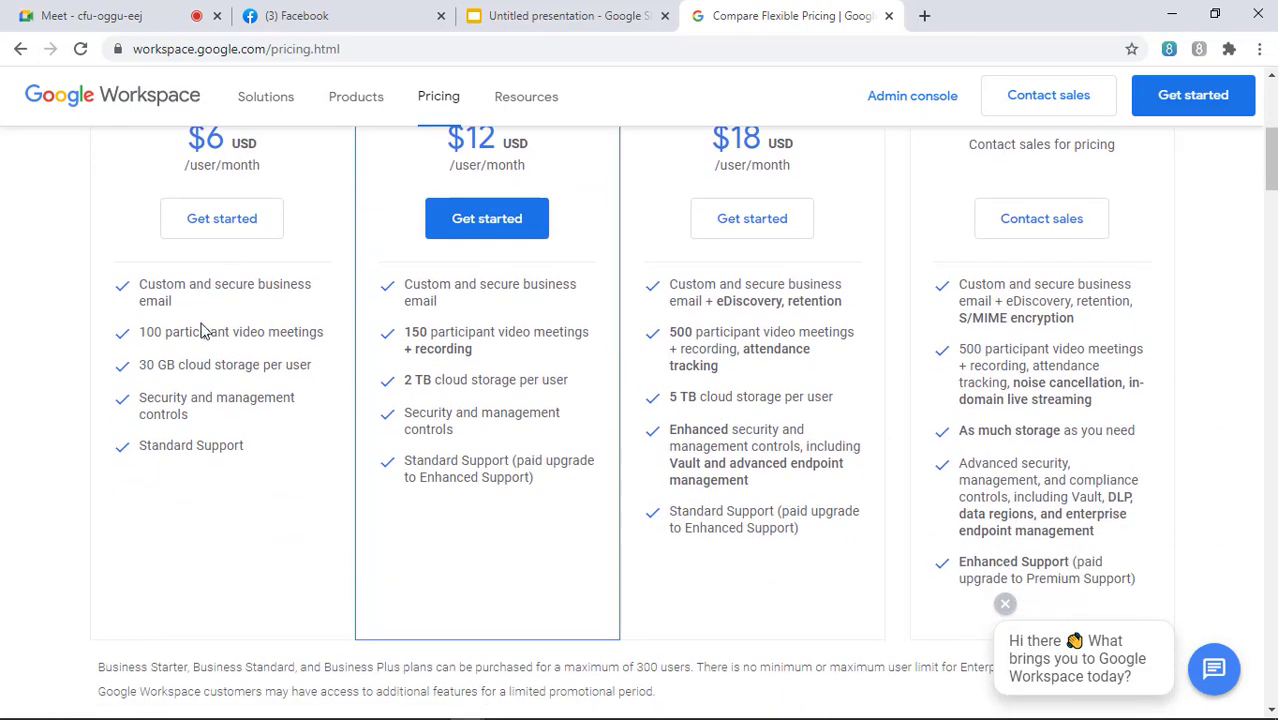
{"action": "scroll", "coordinate": [813, 412], "scroll_direction": "up", "scroll_amount": 4}
{"action": "scroll", "coordinate": [813, 410], "scroll_direction": "down", "scroll_amount": 6}
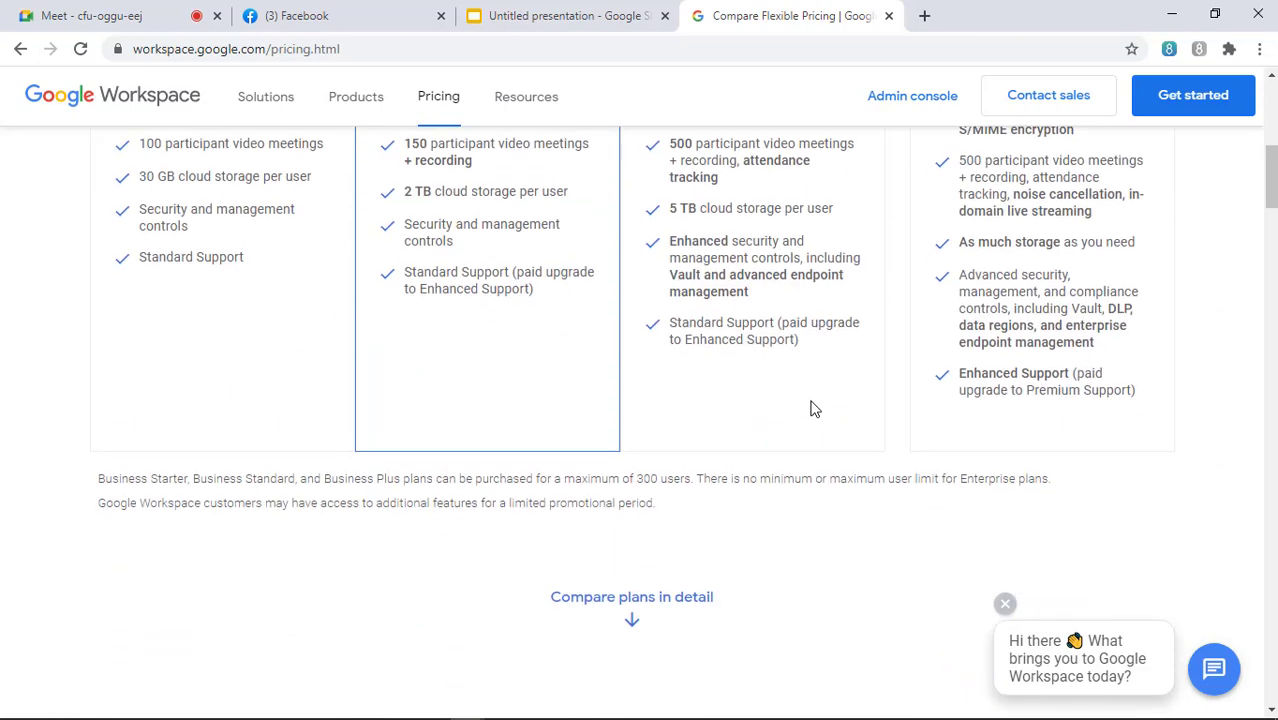
{"action": "scroll", "coordinate": [812, 409], "scroll_direction": "down", "scroll_amount": 2}
{"action": "scroll", "coordinate": [812, 408], "scroll_direction": "up", "scroll_amount": 7}
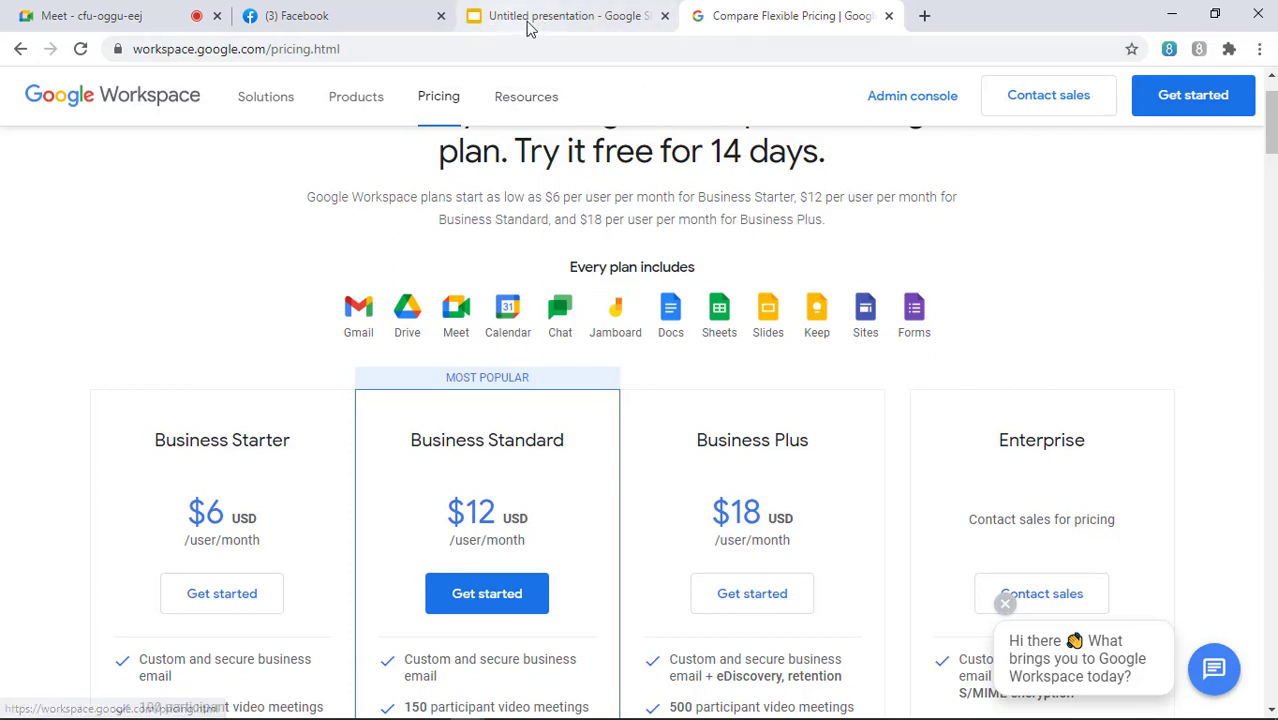
Search the web for "gmail signup".
{"action": "left_click", "coordinate": [577, 56]}
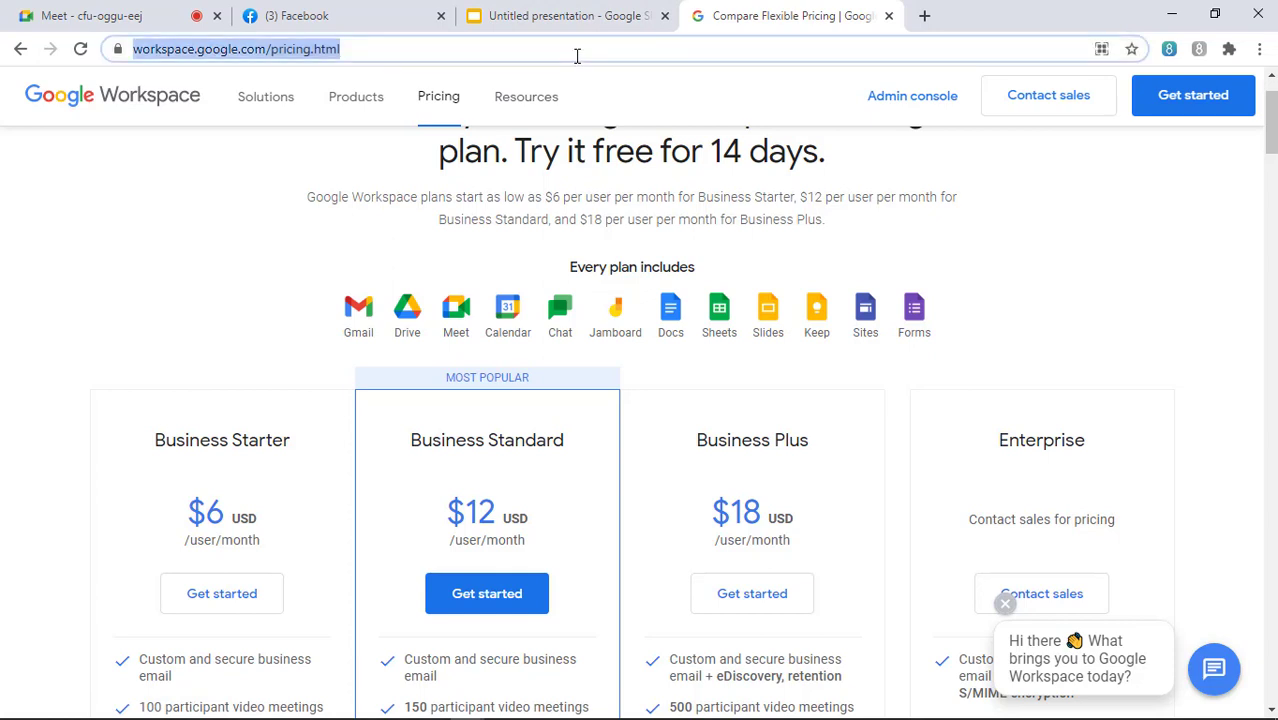
{"action": "type", "text": "goog"}
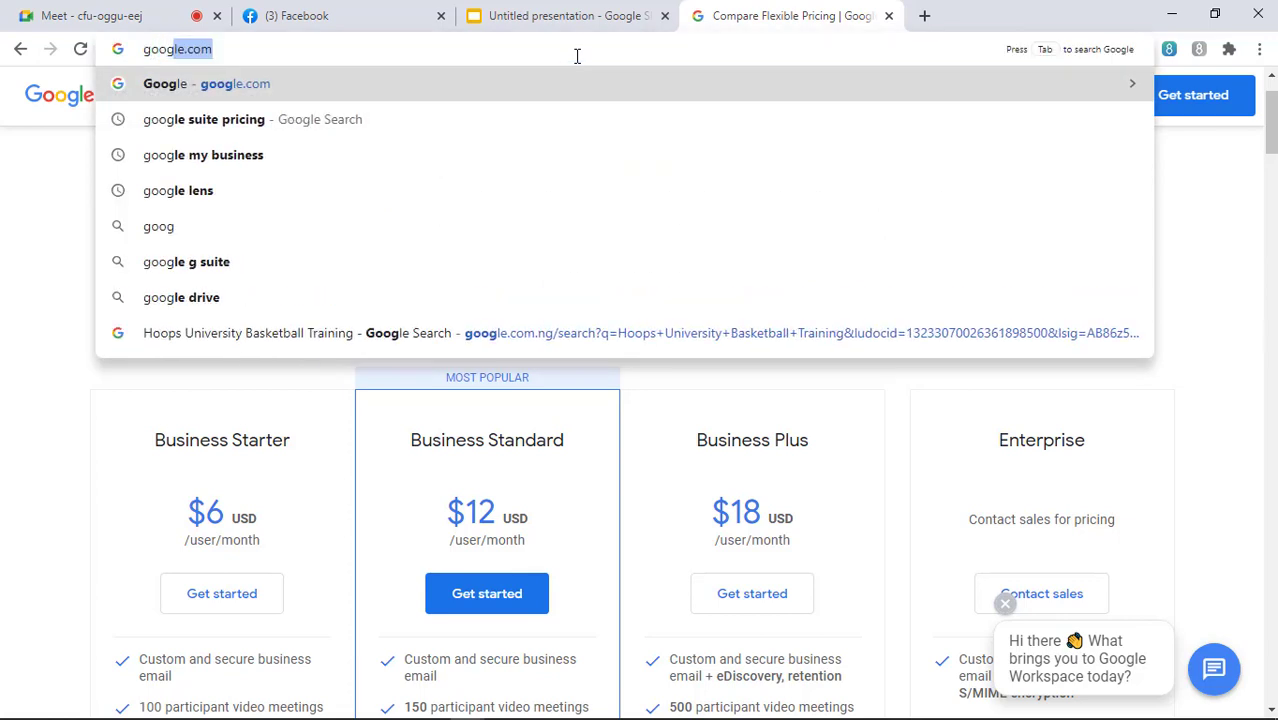
{"action": "type", "text": "le"}
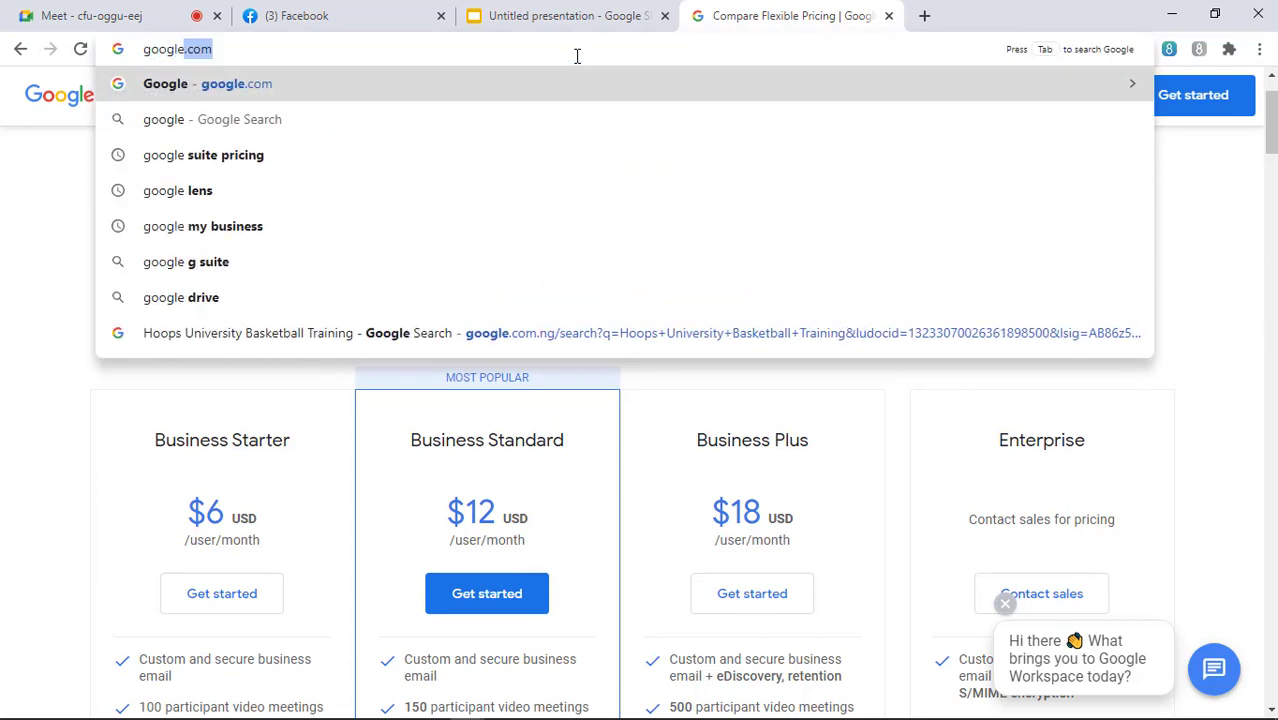
{"action": "key", "text": "BackSpace"}
{"action": "key", "text": "BackSpace"}
{"action": "key", "text": "BackSpace"}
{"action": "key", "text": "BackSpace"}
{"action": "key", "text": "BackSpace"}
{"action": "key", "text": "BackSpace"}
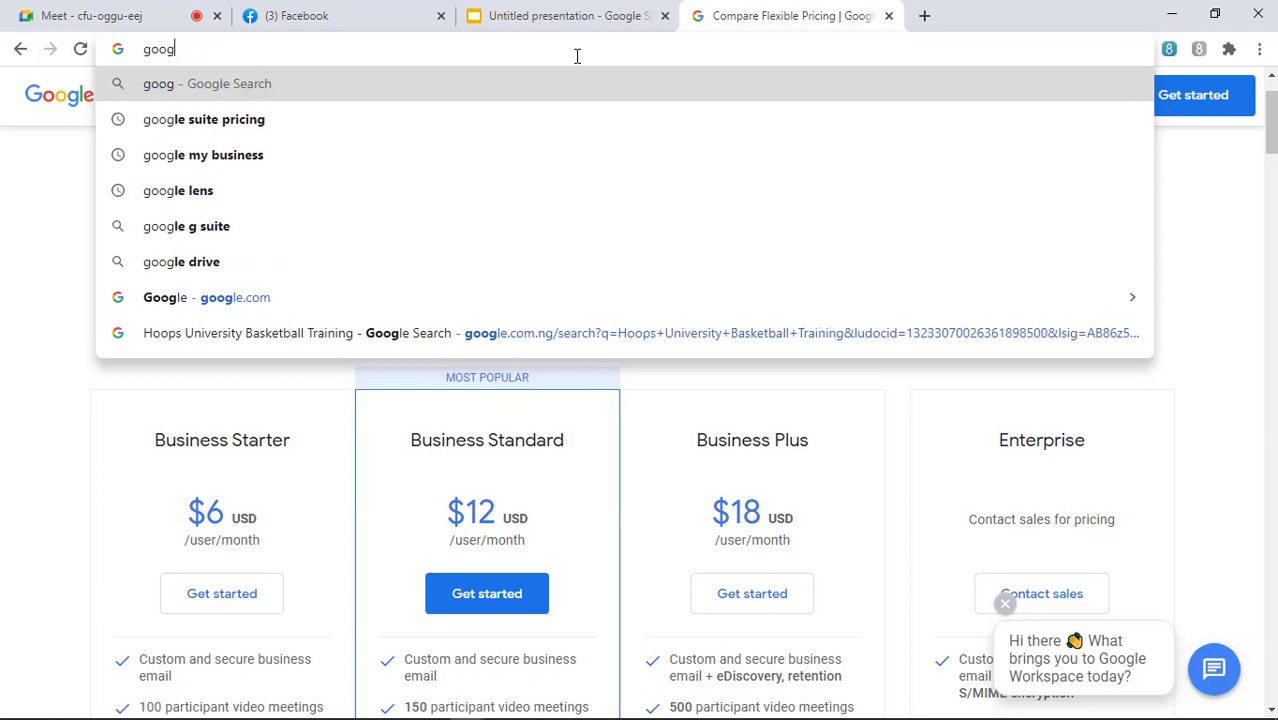
{"action": "type", "text": "mail"}
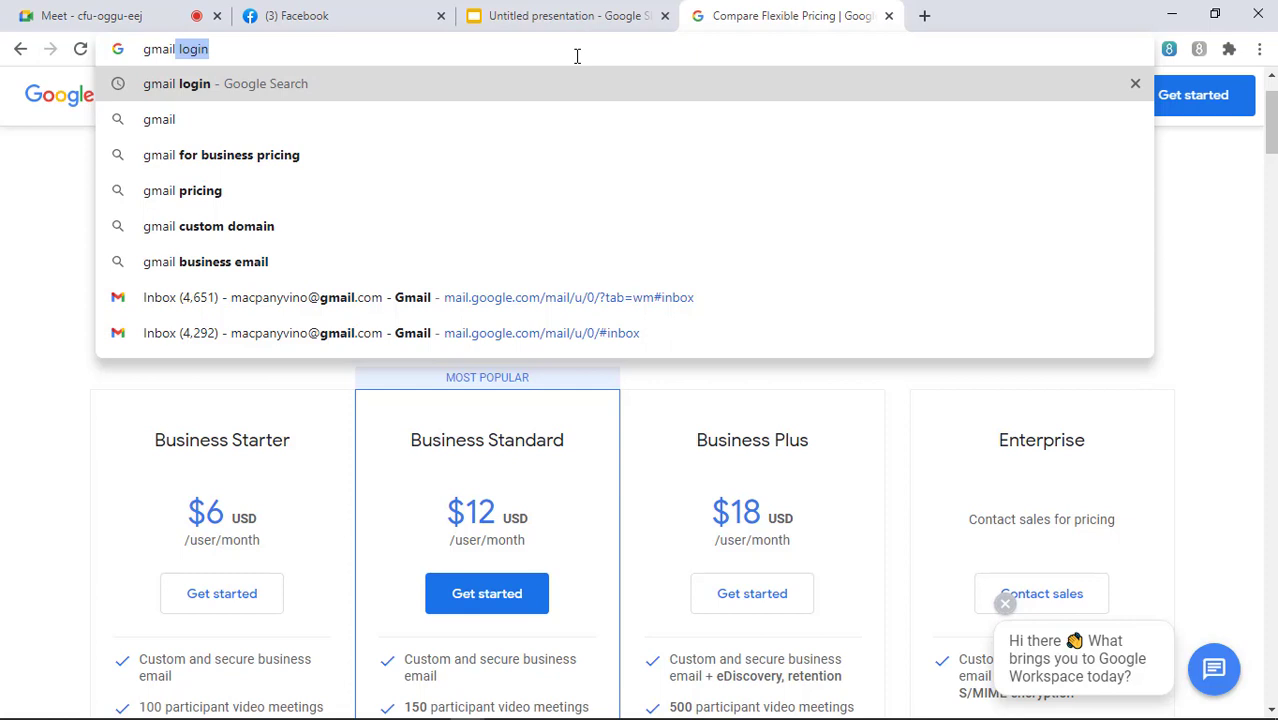
{"action": "key", "text": "BackSpace"}
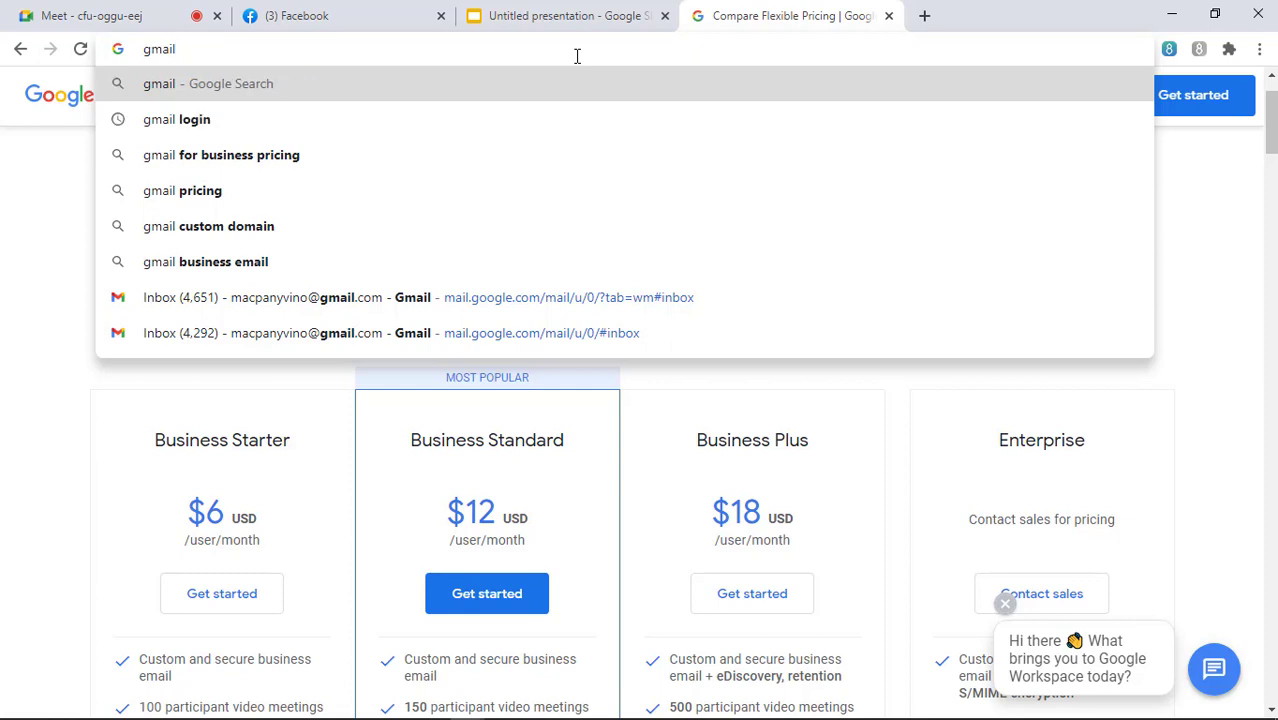
{"action": "type", "text": "signup"}
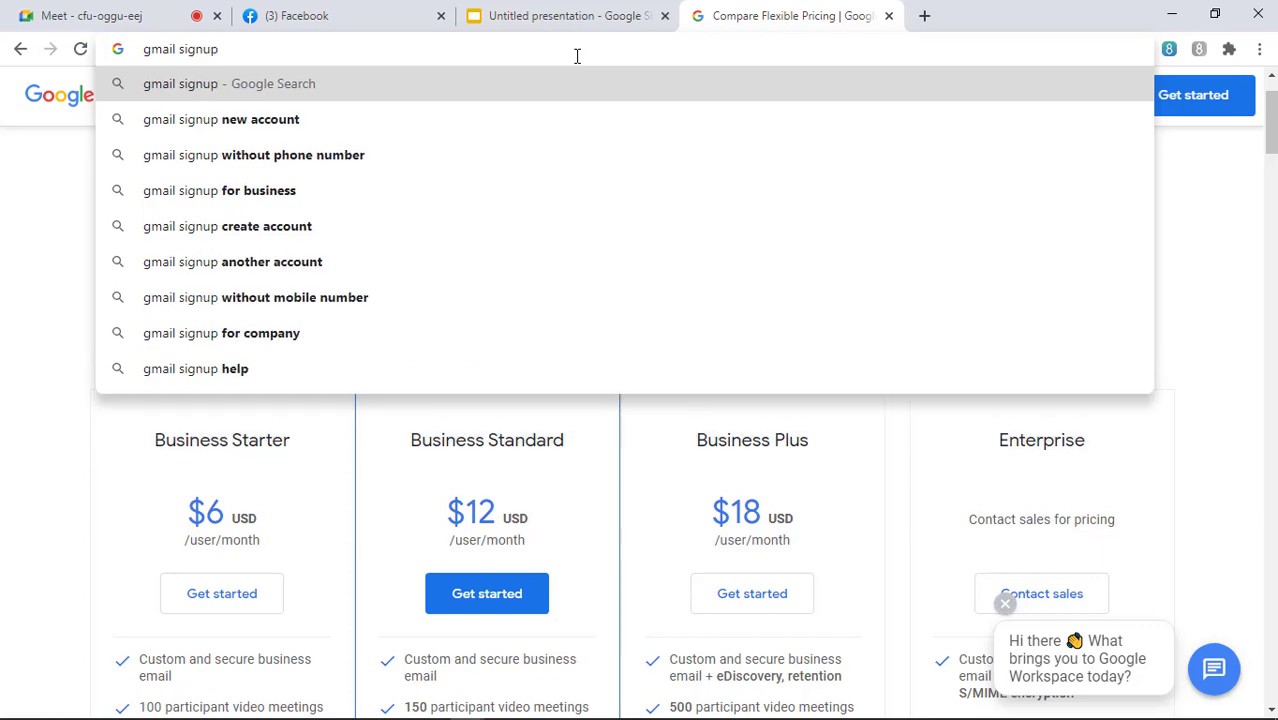
{"action": "key", "text": "Return"}
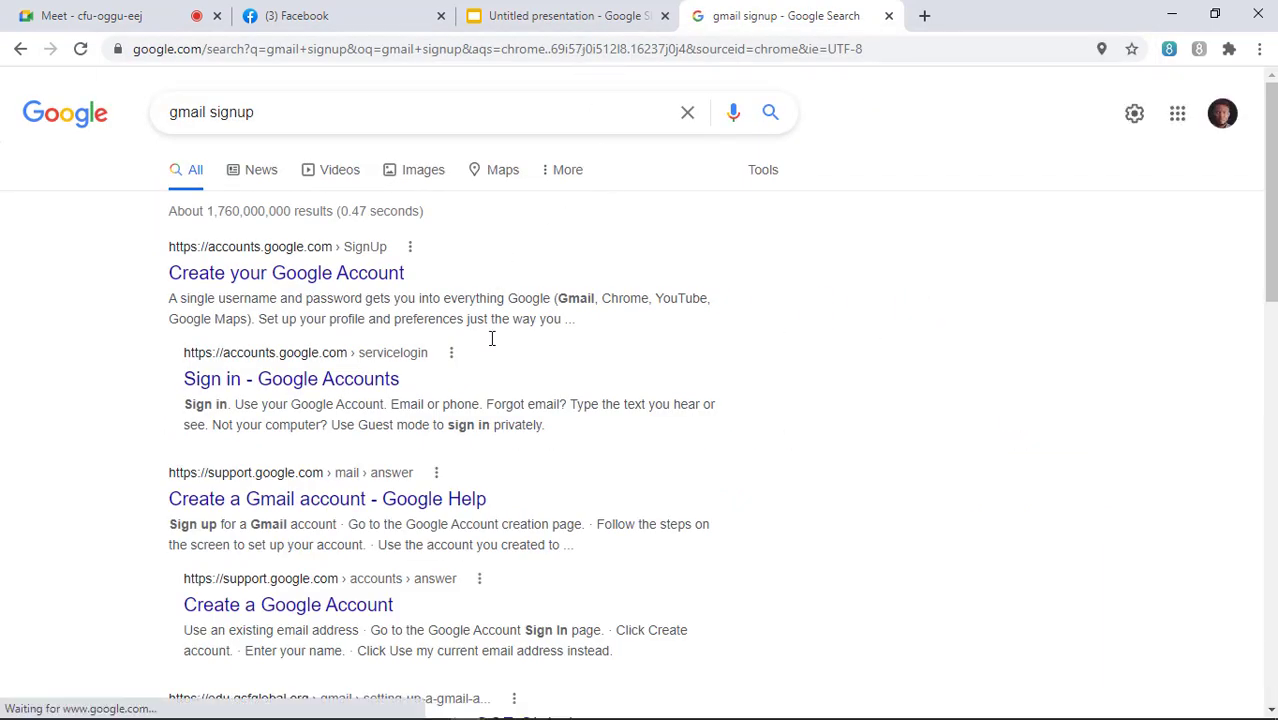
Look over the search results and open the "Create your Google Account" page.
{"action": "scroll", "coordinate": [476, 377], "scroll_direction": "down", "scroll_amount": 1}
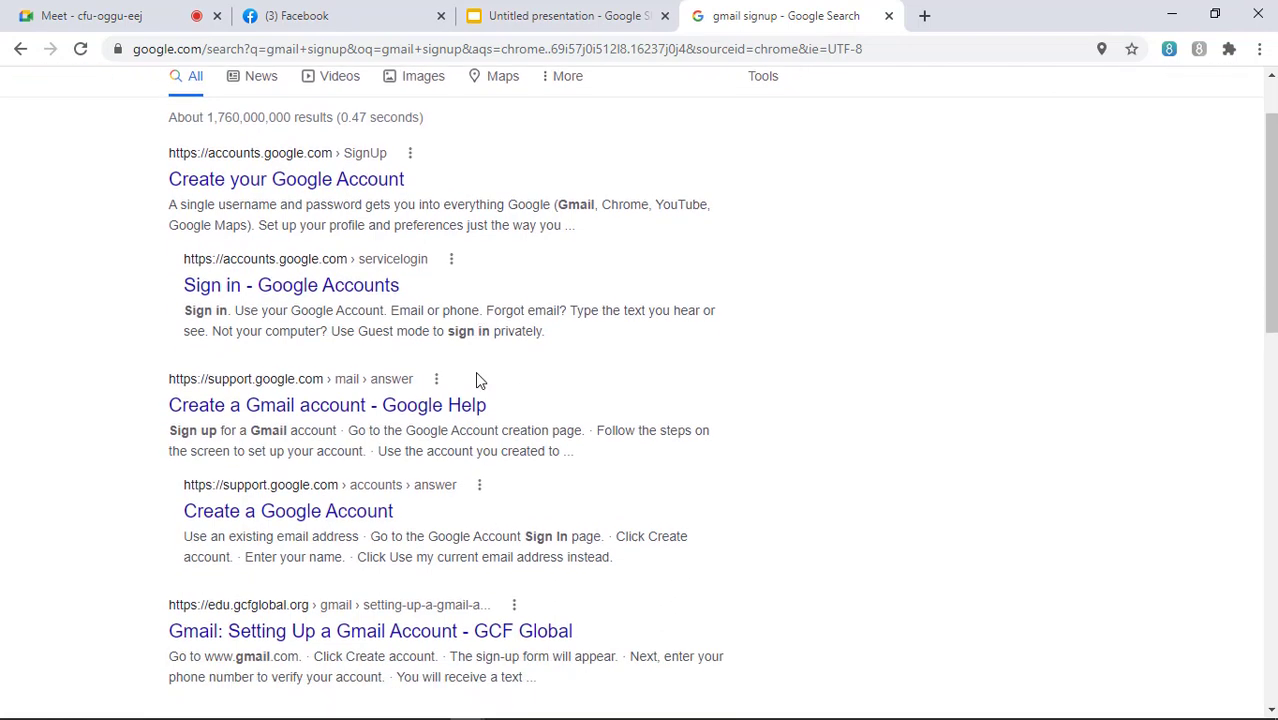
{"action": "scroll", "coordinate": [476, 377], "scroll_direction": "up", "scroll_amount": 1}
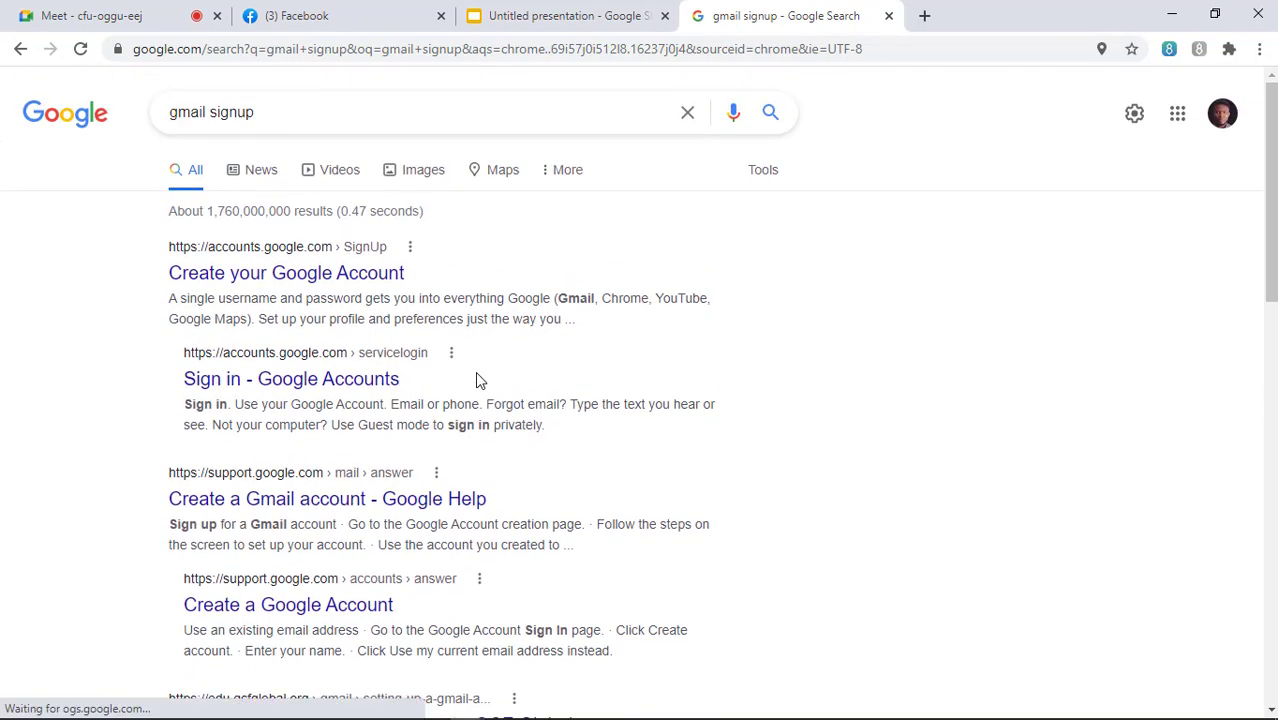
{"action": "left_click", "coordinate": [263, 276]}
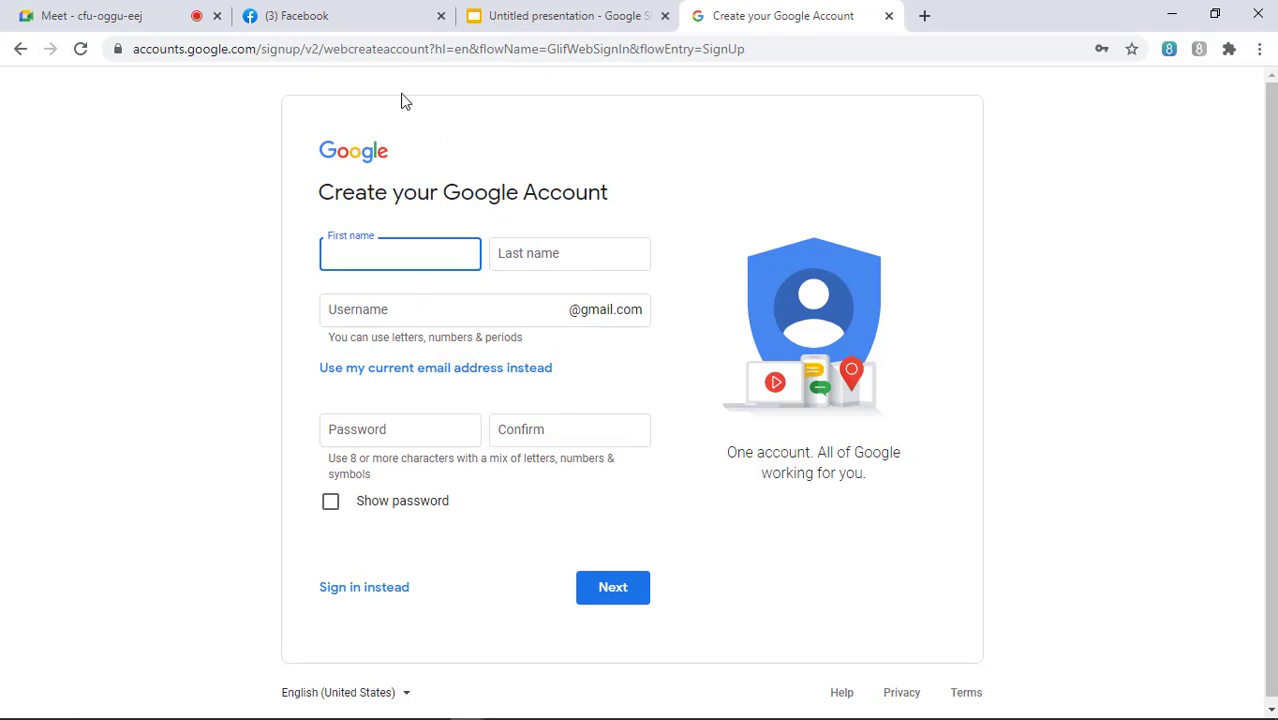
Leave the account creation form and go to google.com.
{"action": "left_click", "coordinate": [765, 52]}
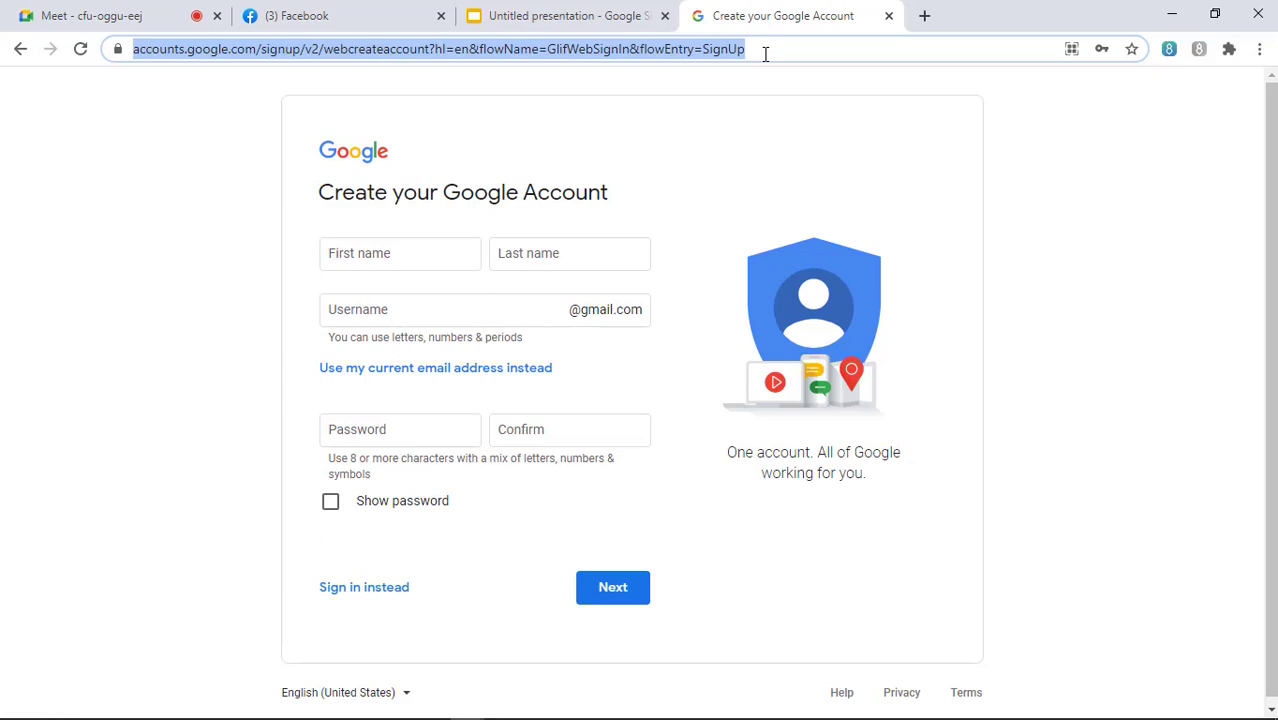
{"action": "type", "text": "G"}
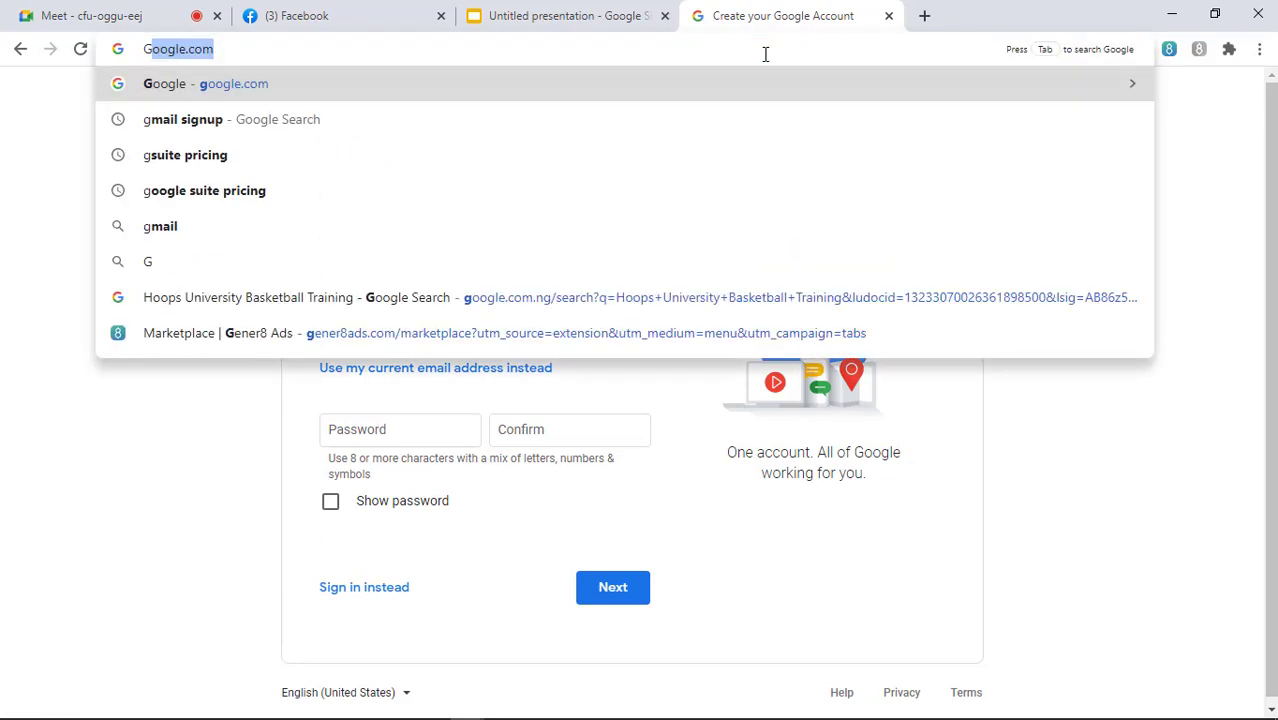
{"action": "type", "text": "oogle.c"}
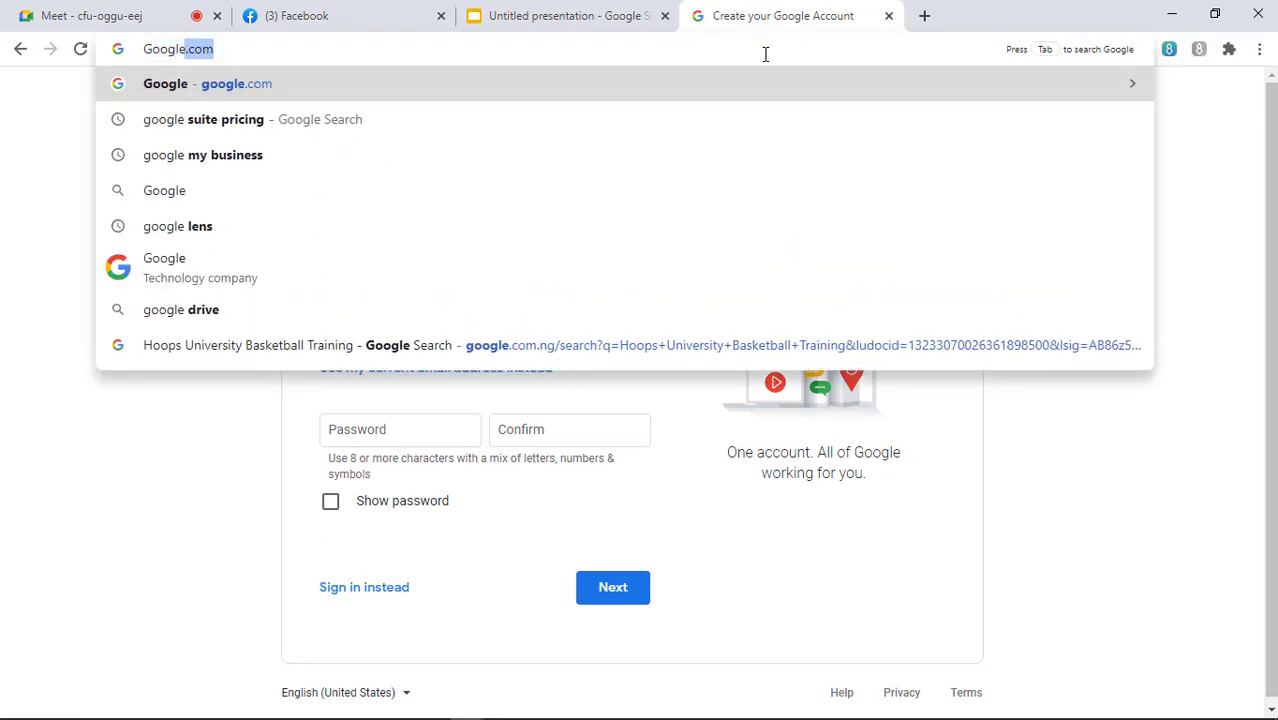
{"action": "type", "text": "om"}
{"action": "key", "text": "Return"}
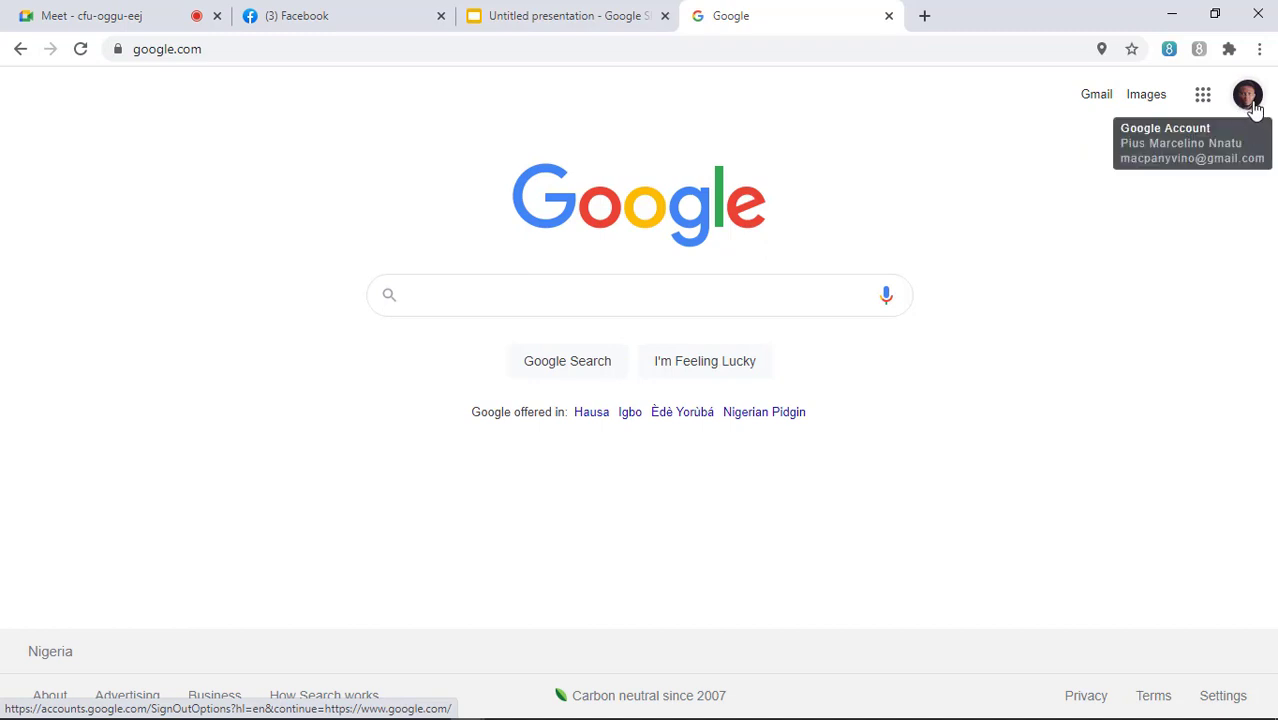
Admit the waiting participant to the Google Meet call and return to the Google homepage.
{"action": "left_click", "coordinate": [155, 25]}
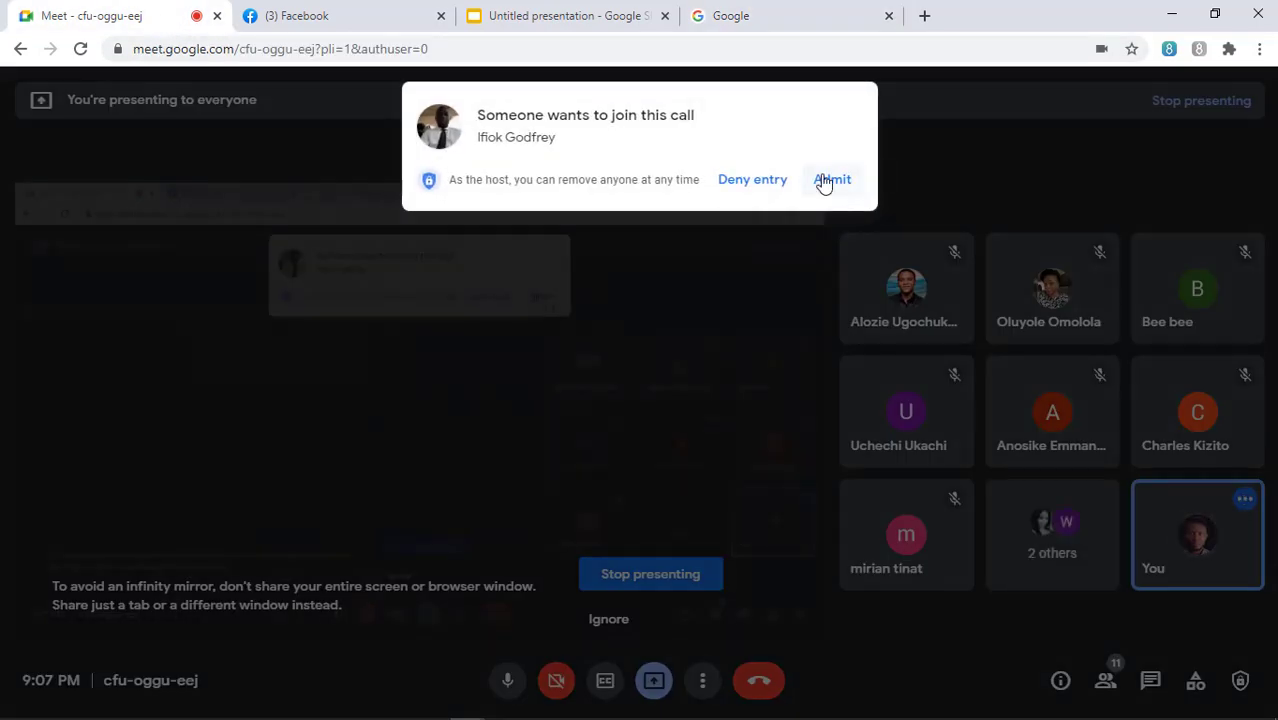
{"action": "left_click", "coordinate": [824, 183]}
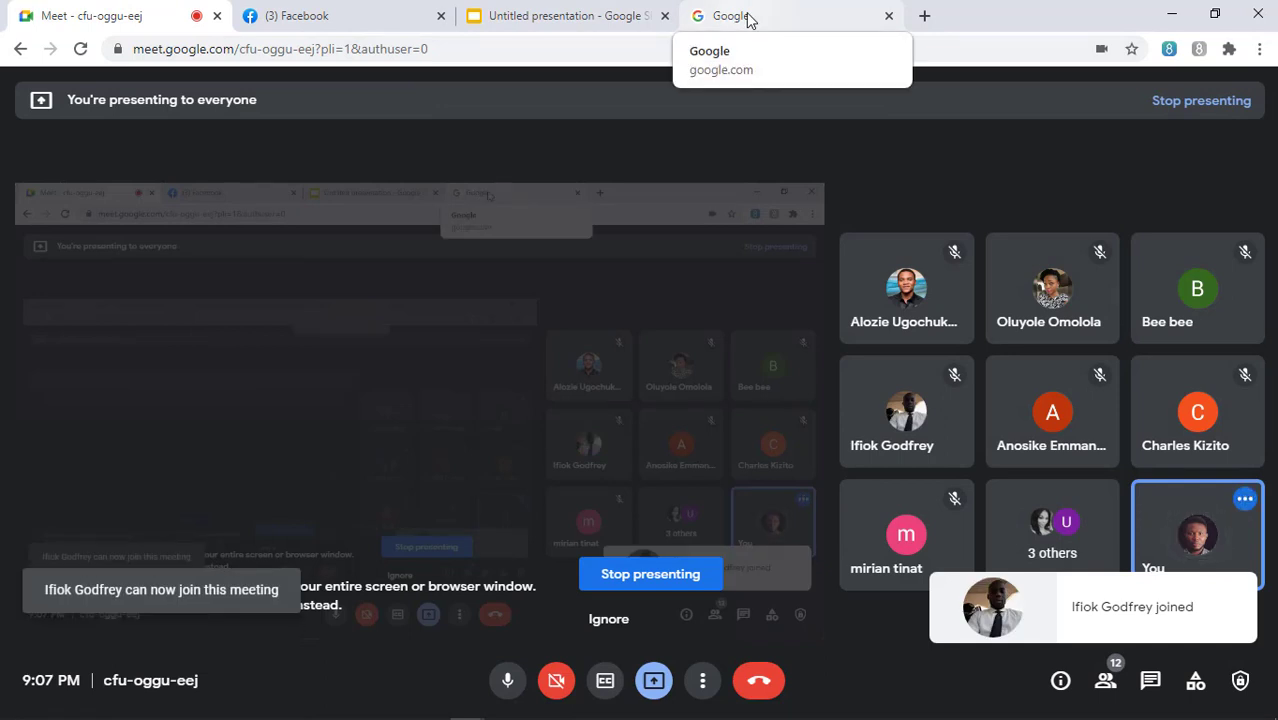
{"action": "left_click", "coordinate": [749, 18]}
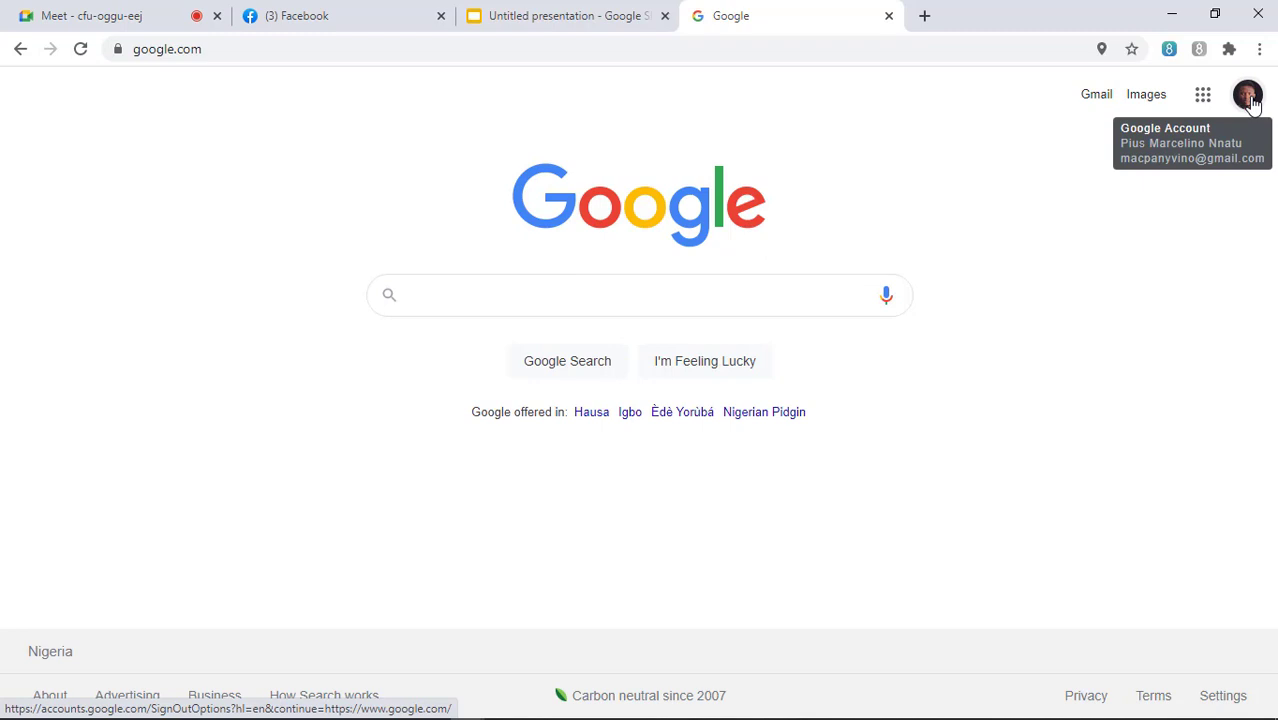
View the signed-in Google accounts, open the sign-in page for adding another account, and return to the Google homepage.
{"action": "left_click", "coordinate": [1249, 98]}
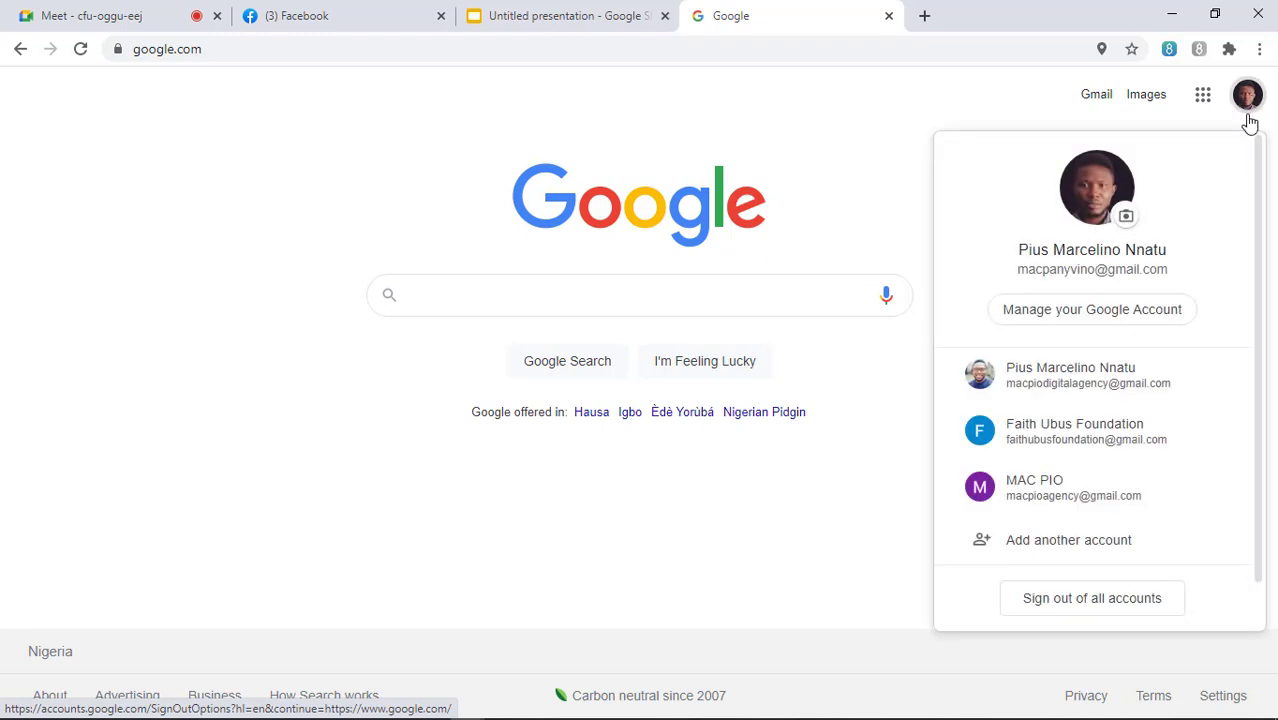
{"action": "left_click", "coordinate": [1104, 543]}
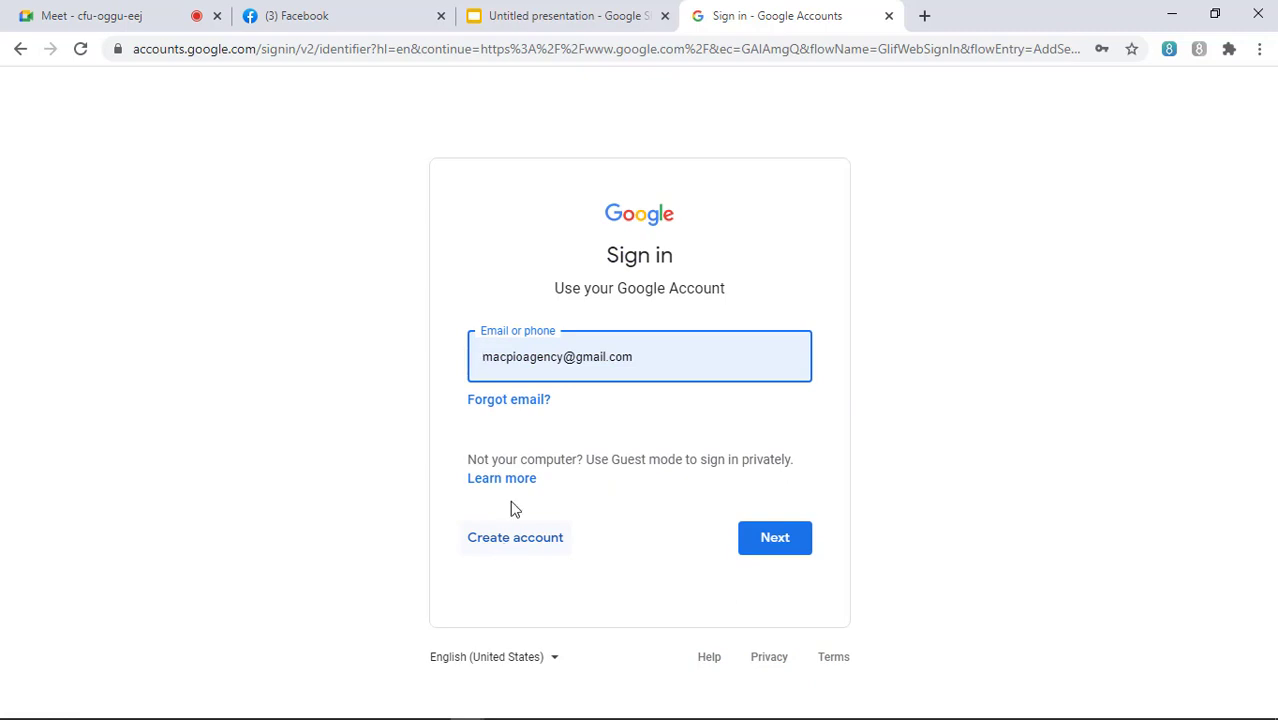
{"action": "left_click", "coordinate": [18, 52]}
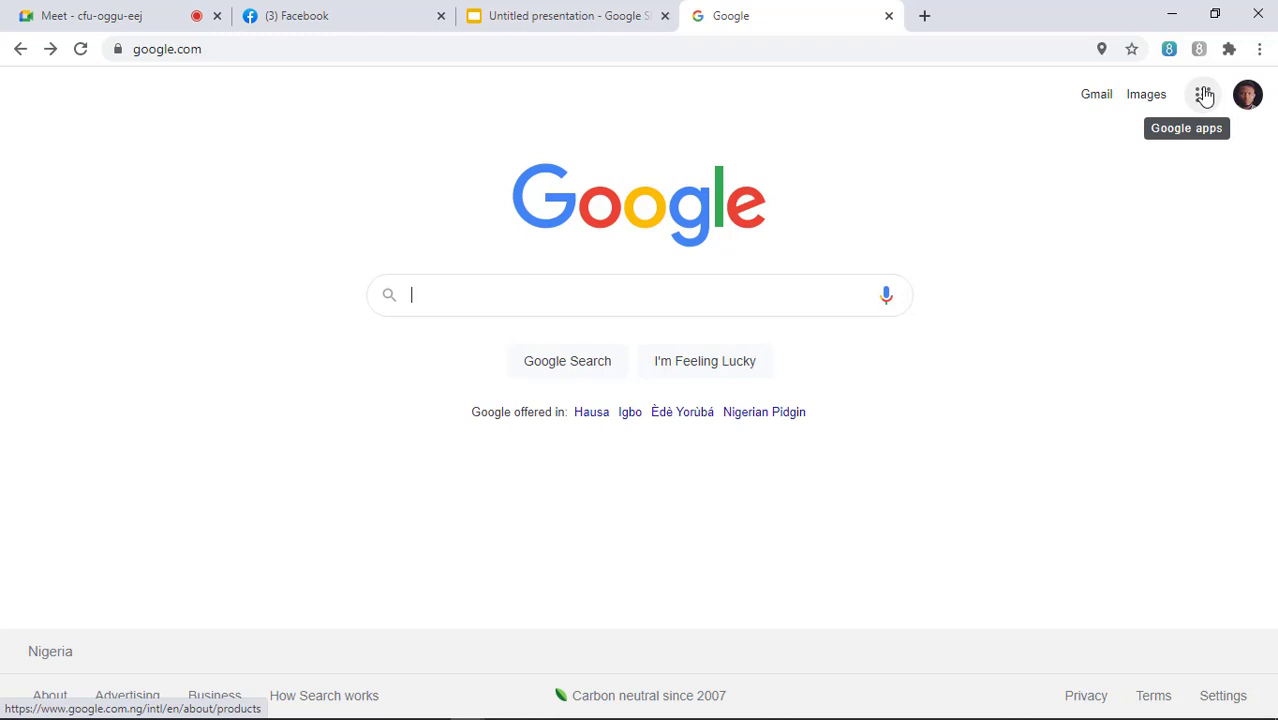
Display the Google apps list and turn off all notifications for Messages.
{"action": "left_click", "coordinate": [1205, 96]}
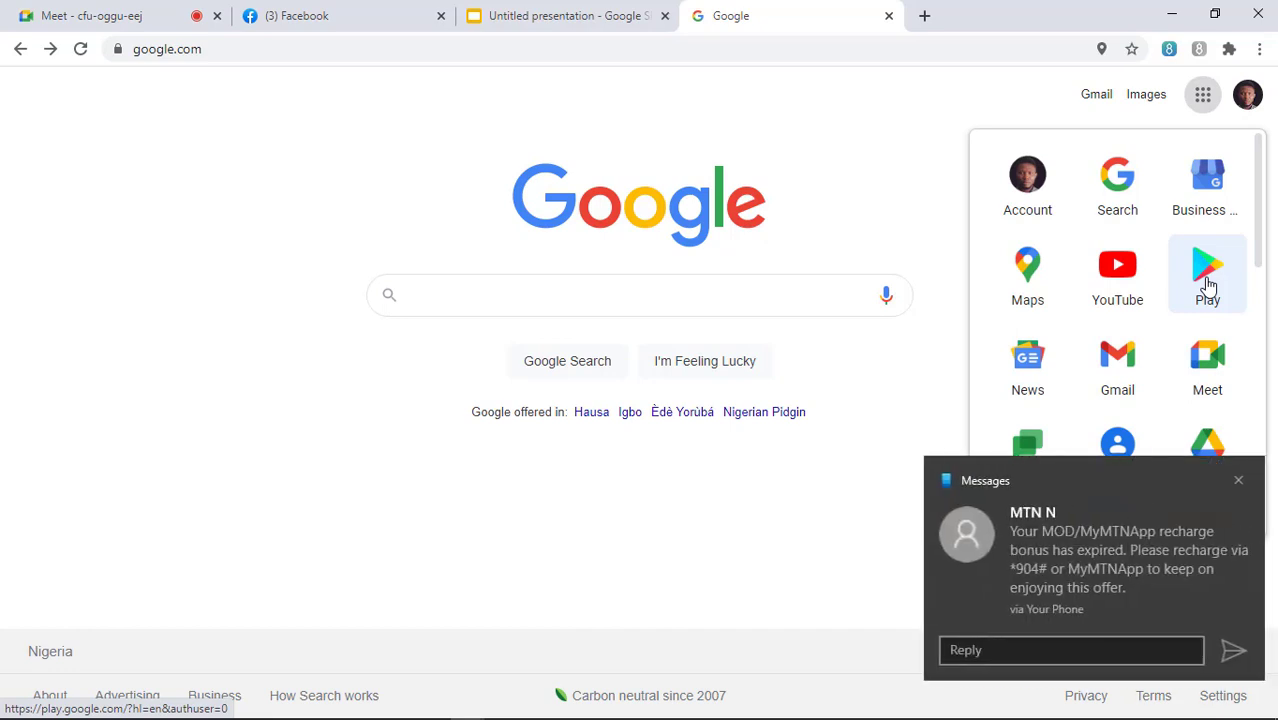
{"action": "left_click", "coordinate": [1224, 481]}
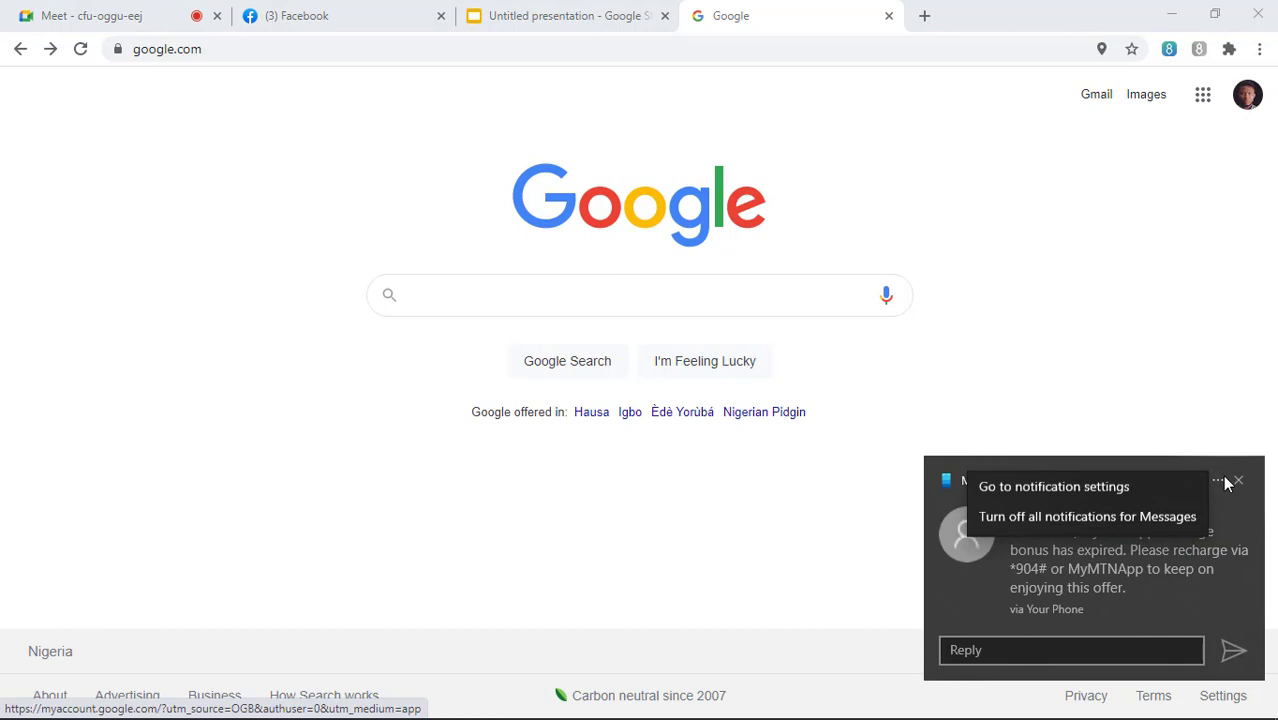
{"action": "left_click", "coordinate": [1139, 517]}
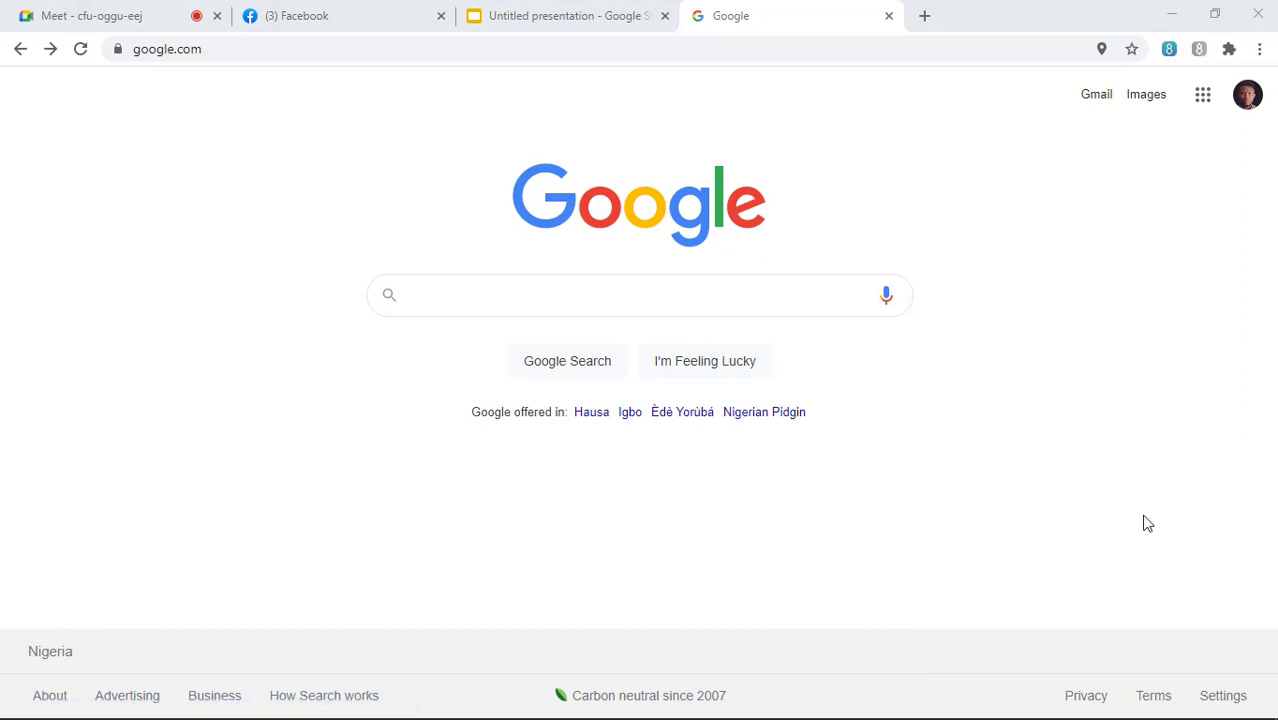
Look through the Google apps list, from Drive, Calendar and Duo to Docs, Sheets and Slides, and return to its beginning.
{"action": "left_click", "coordinate": [1202, 96]}
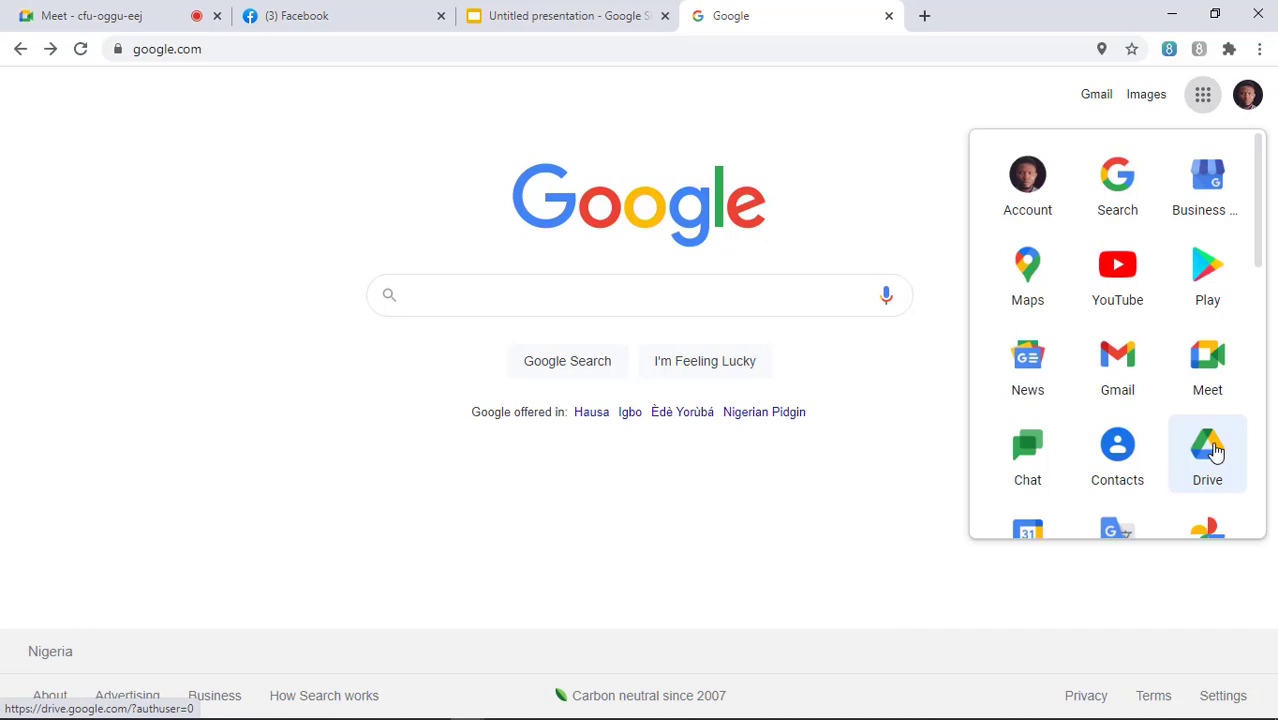
{"action": "scroll", "coordinate": [1213, 452], "scroll_direction": "down", "scroll_amount": 1}
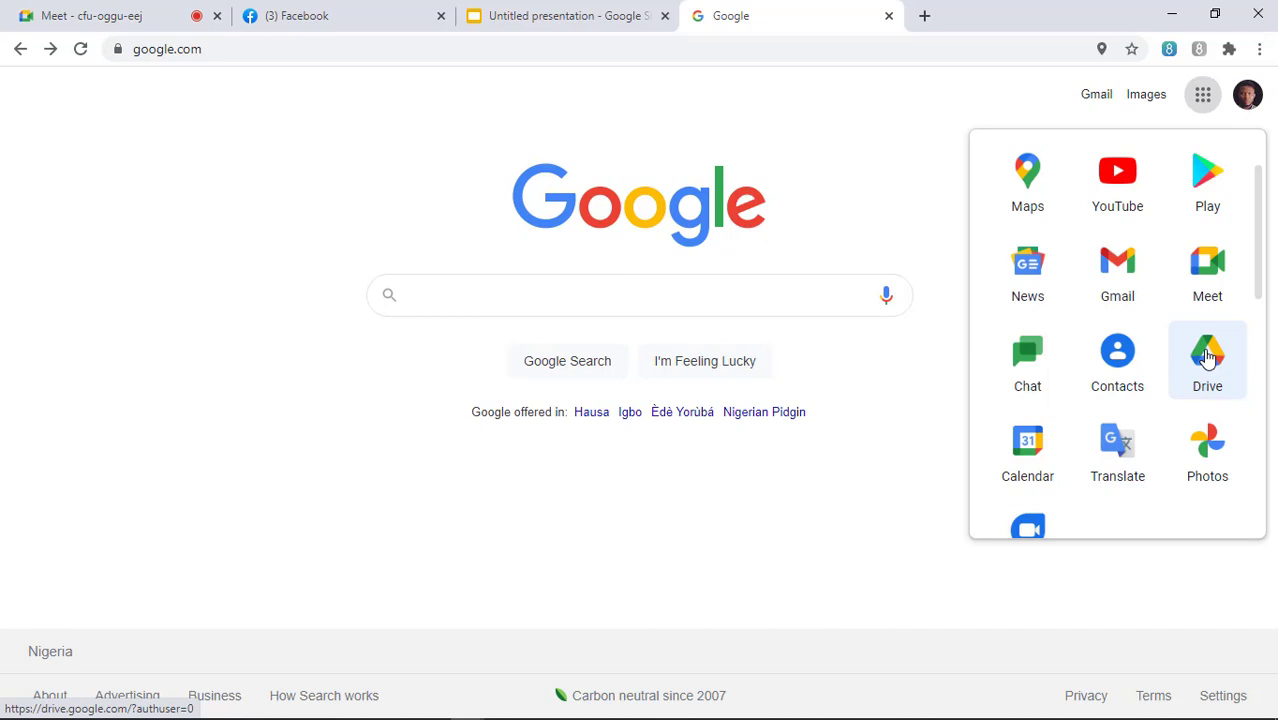
{"action": "scroll", "coordinate": [1208, 372], "scroll_direction": "down", "scroll_amount": 1}
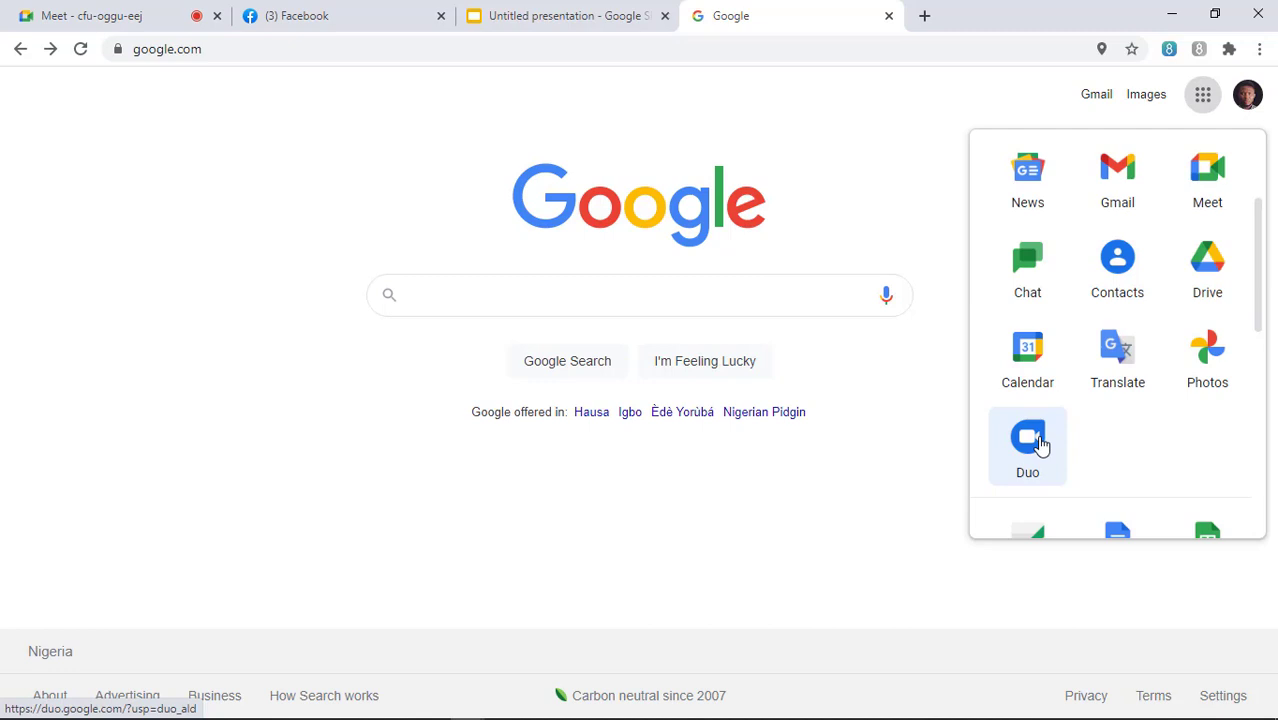
{"action": "scroll", "coordinate": [1040, 445], "scroll_direction": "down", "scroll_amount": 1}
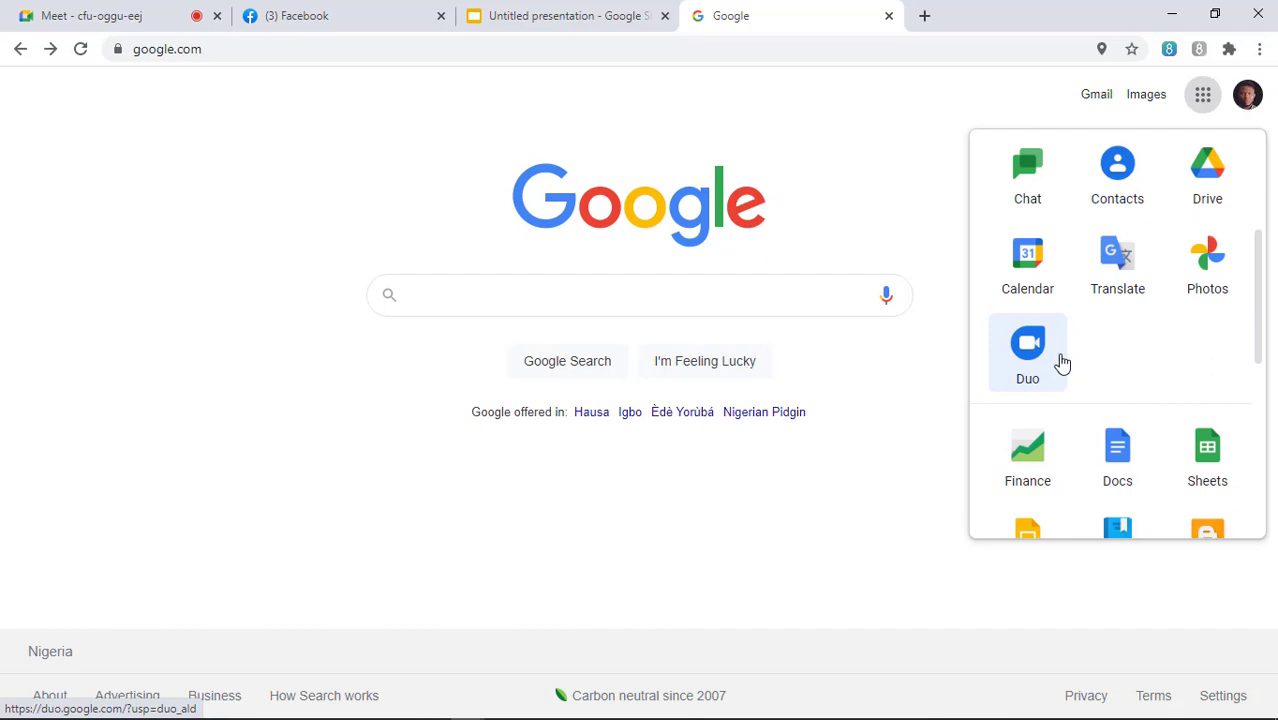
{"action": "scroll", "coordinate": [1062, 362], "scroll_direction": "down", "scroll_amount": 1}
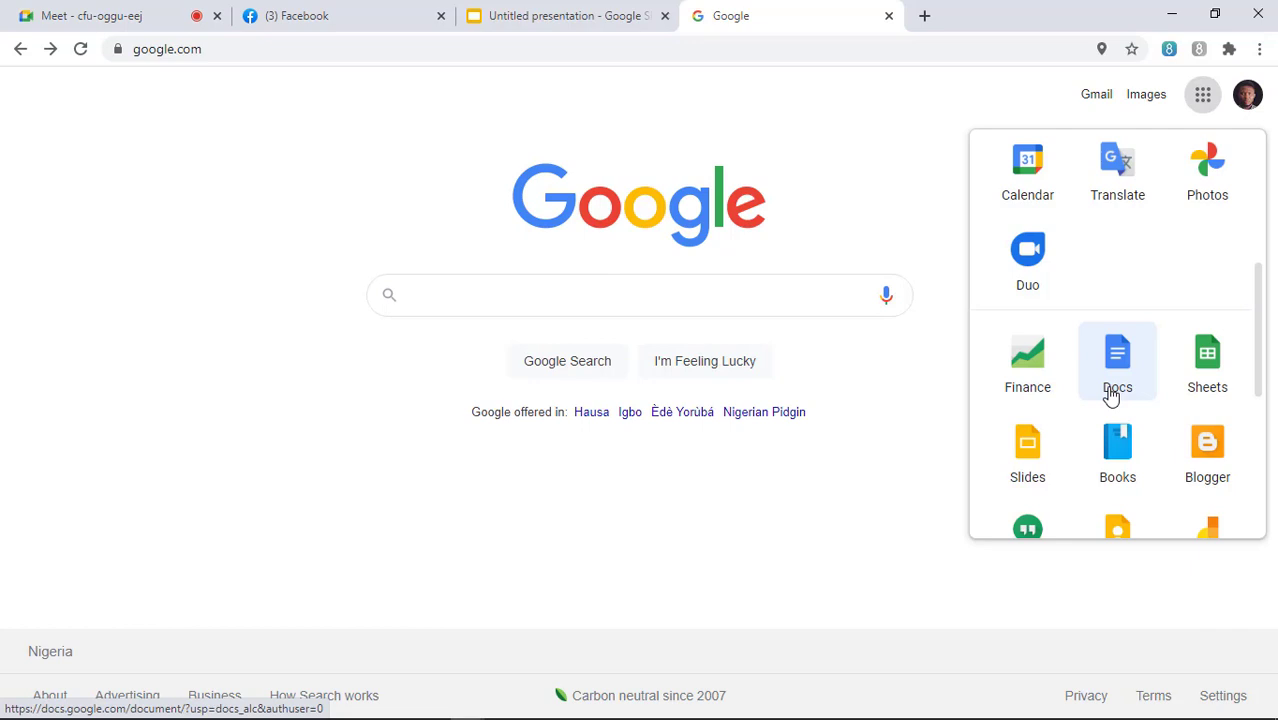
{"action": "scroll", "coordinate": [1110, 395], "scroll_direction": "up", "scroll_amount": 5}
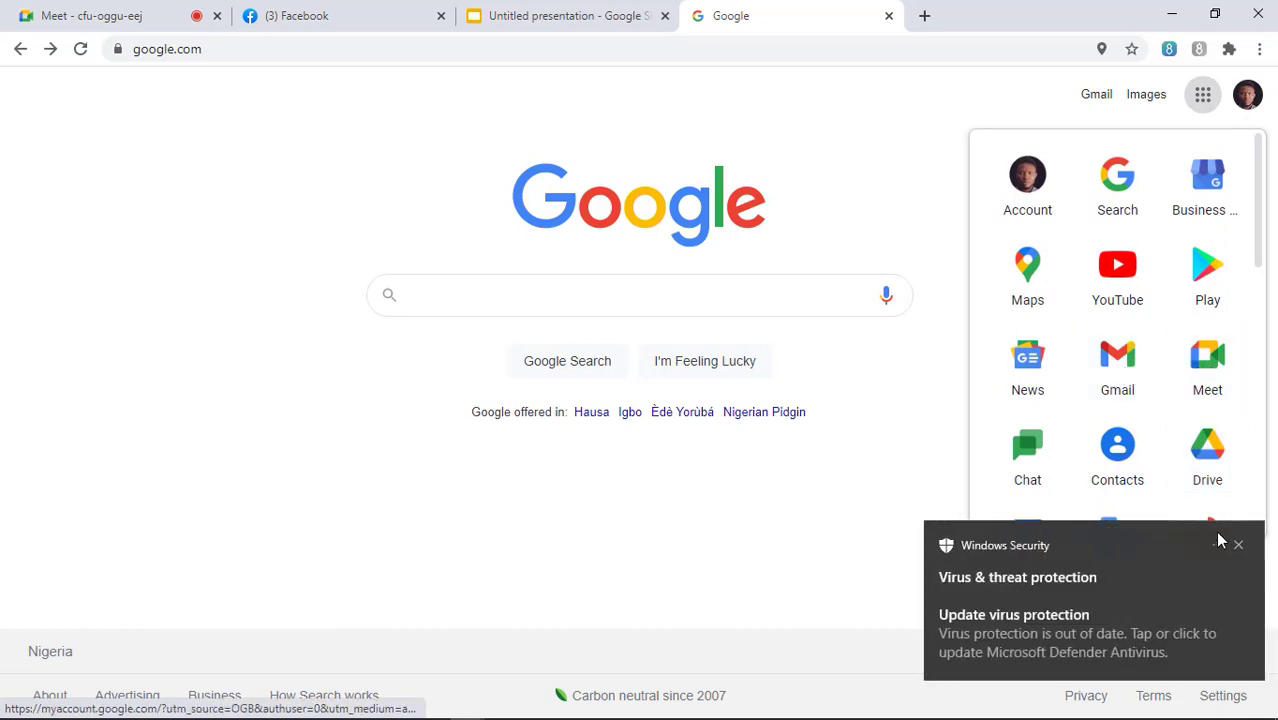
Dismiss the Windows Security notification about updating virus protection without changing its notification settings.
{"action": "left_click", "coordinate": [1217, 545]}
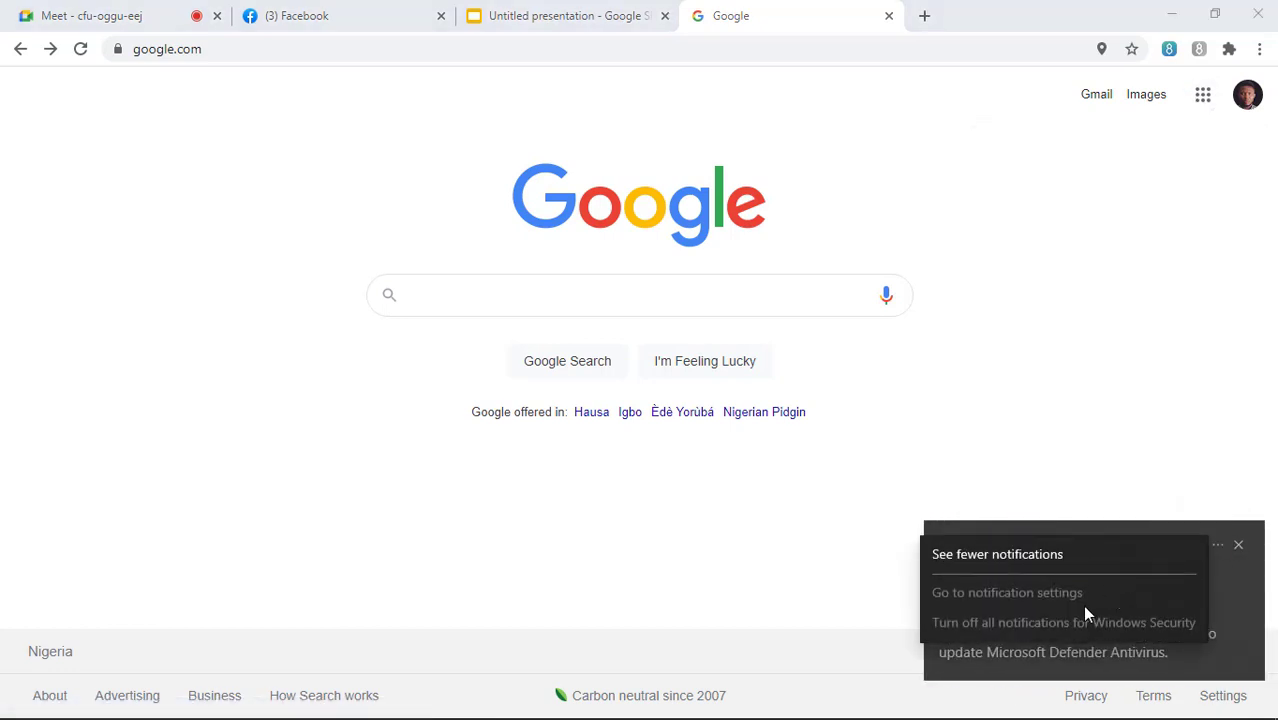
{"action": "left_click", "coordinate": [1237, 549]}
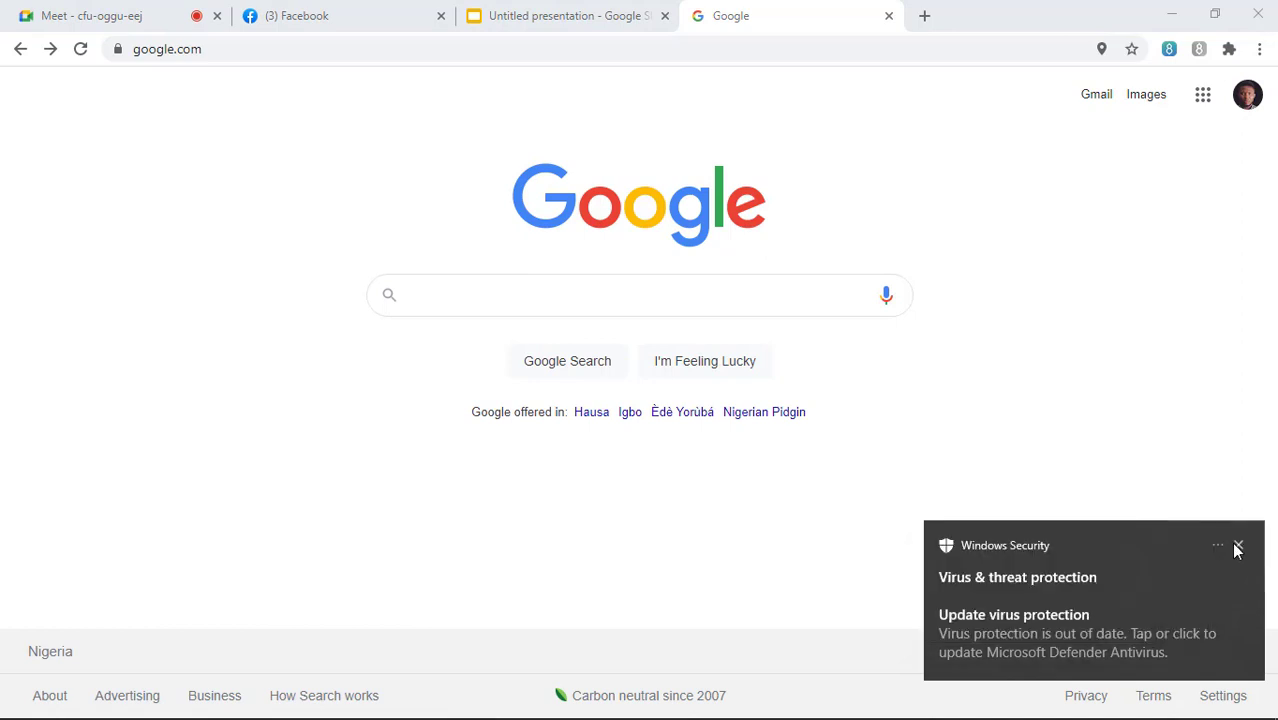
{"action": "left_click", "coordinate": [1237, 549]}
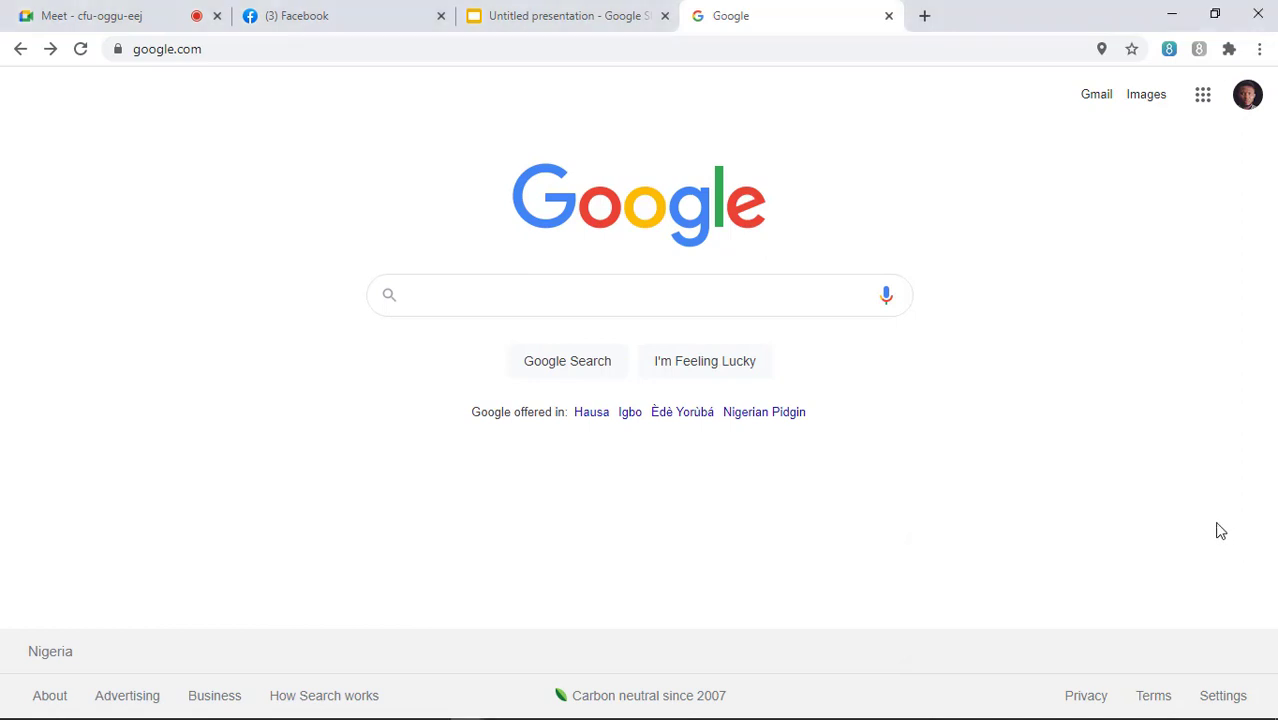
Look through the first group of Google apps, from Account, Search and Business Profile to Calendar, Photos and Duo.
{"action": "left_click", "coordinate": [1201, 103]}
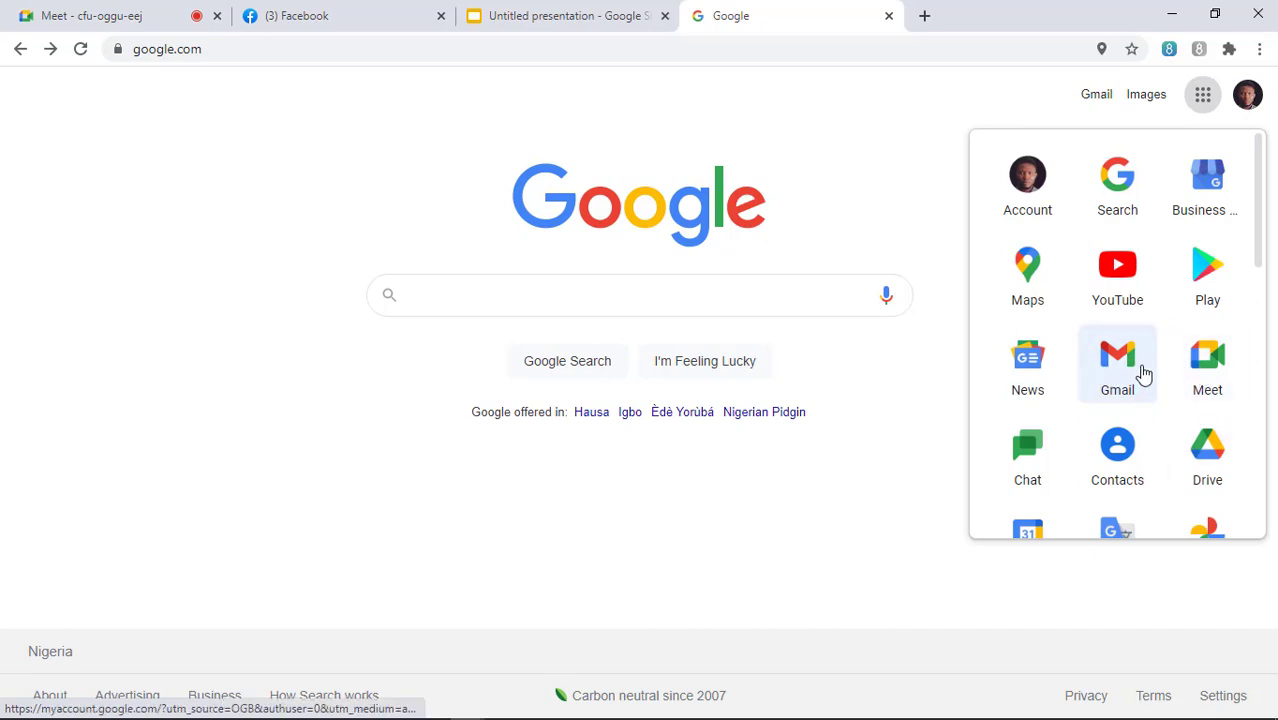
{"action": "scroll", "coordinate": [1122, 376], "scroll_direction": "down", "scroll_amount": 1}
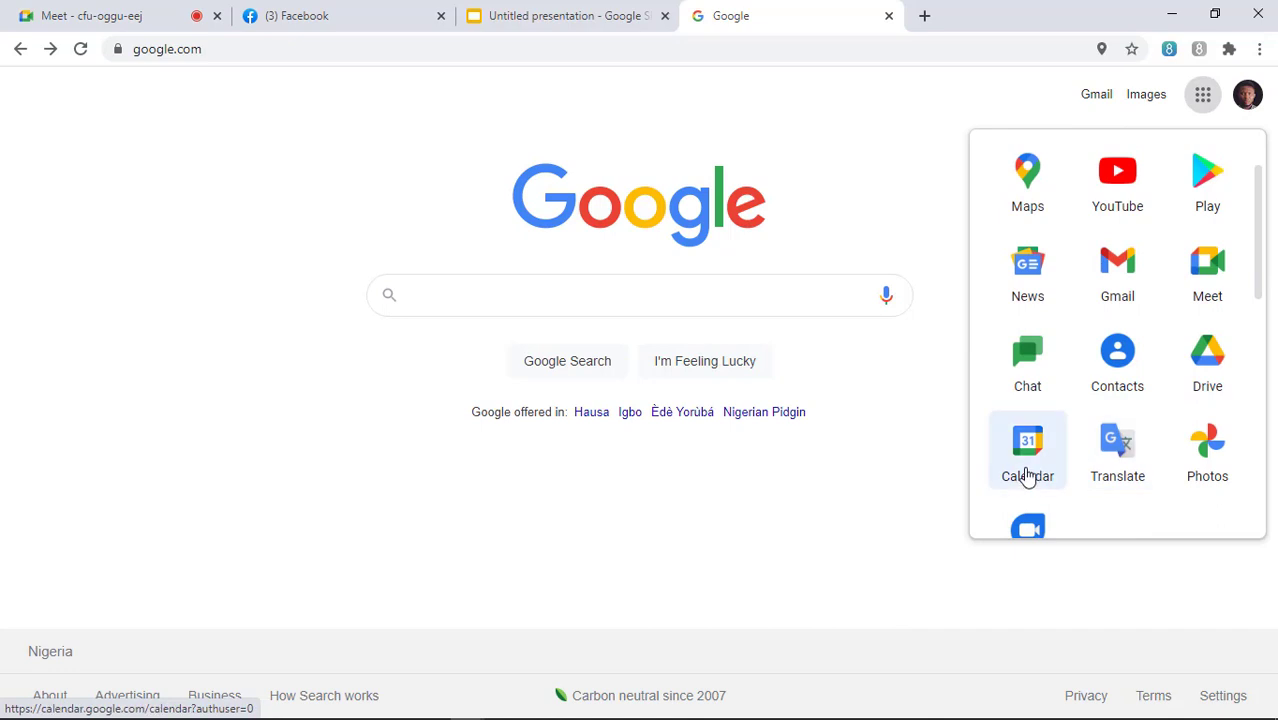
{"action": "scroll", "coordinate": [1030, 468], "scroll_direction": "down", "scroll_amount": 1}
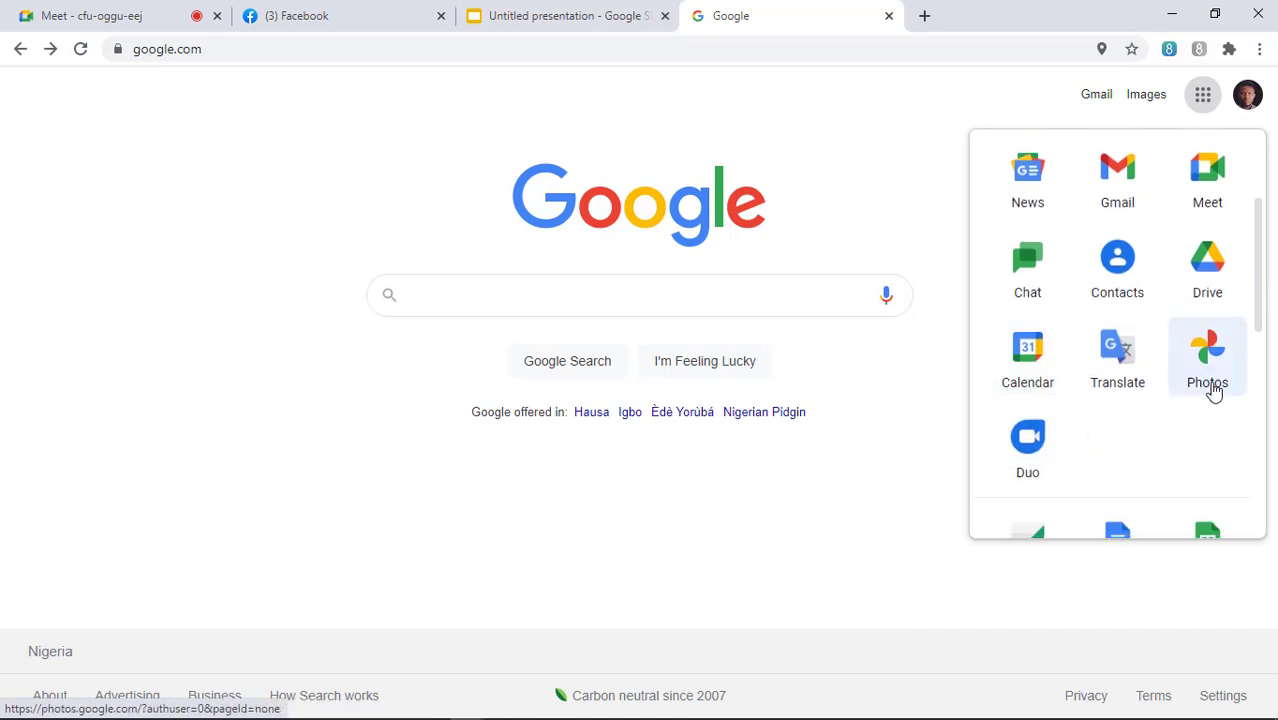
{"action": "scroll", "coordinate": [1213, 392], "scroll_direction": "up", "scroll_amount": 1}
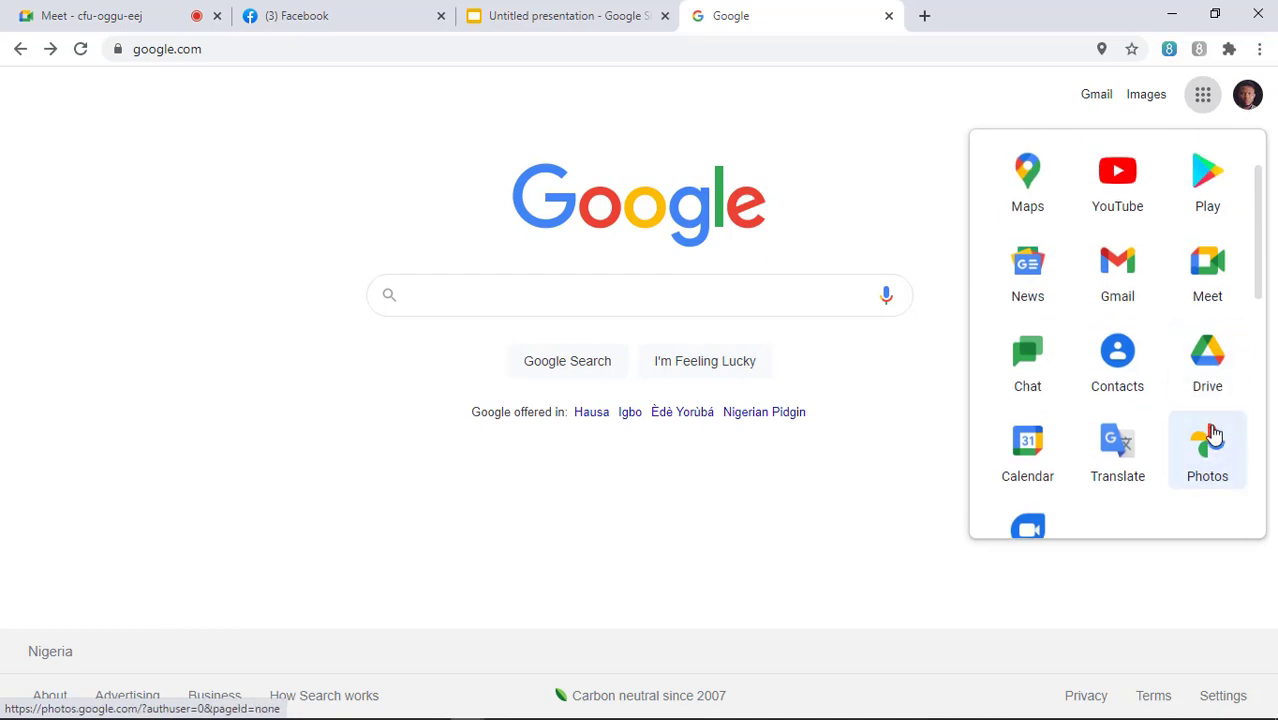
{"action": "scroll", "coordinate": [1210, 448], "scroll_direction": "up", "scroll_amount": 1}
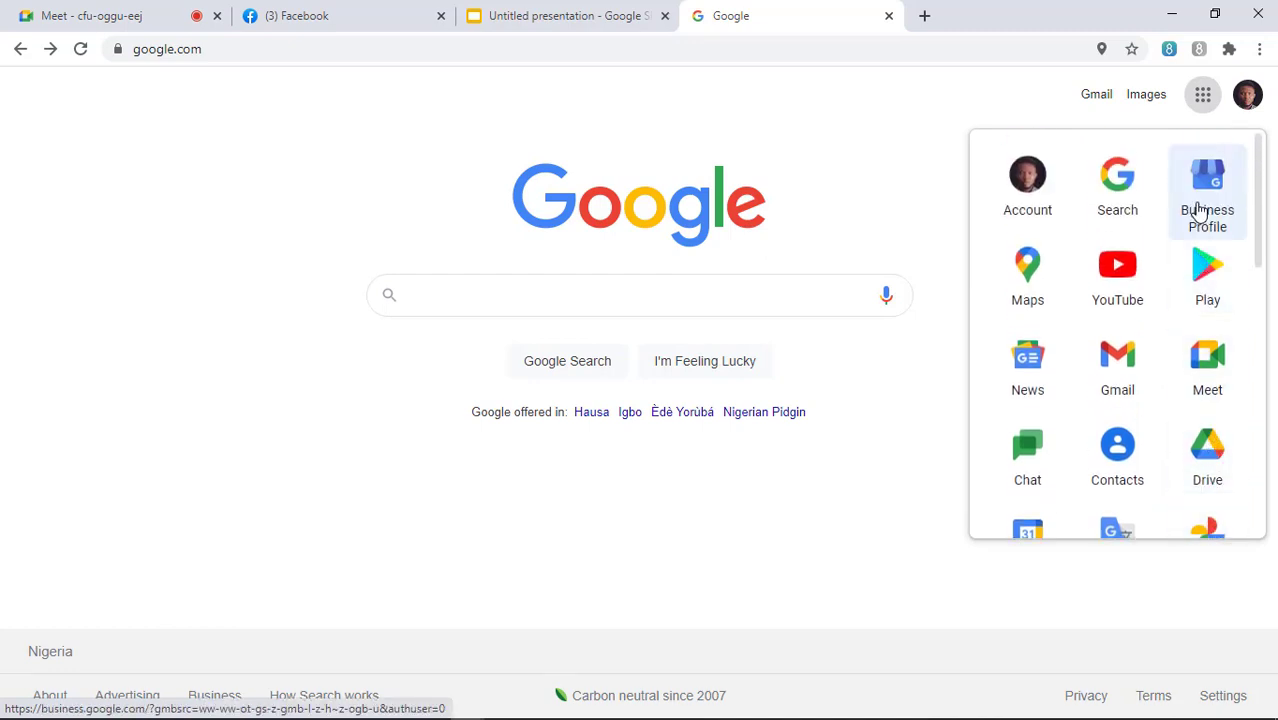
{"action": "scroll", "coordinate": [1205, 215], "scroll_direction": "down", "scroll_amount": 2}
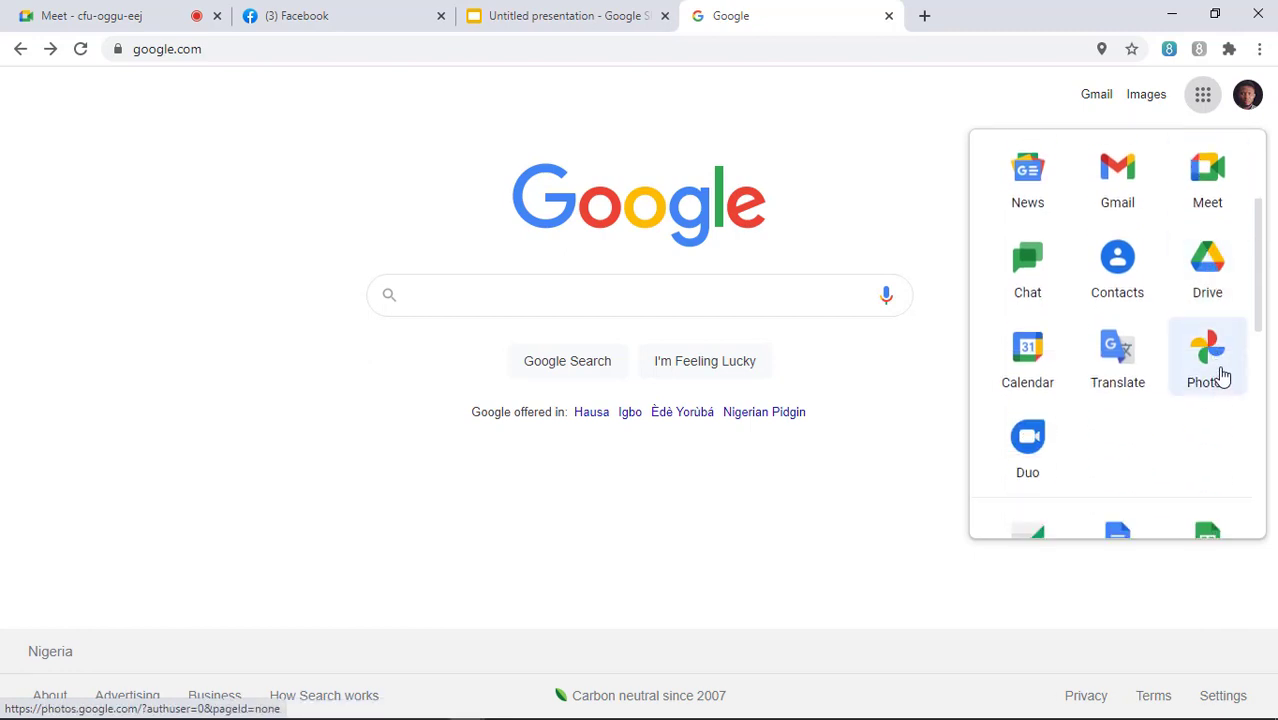
{"action": "scroll", "coordinate": [1218, 380], "scroll_direction": "down", "scroll_amount": 1}
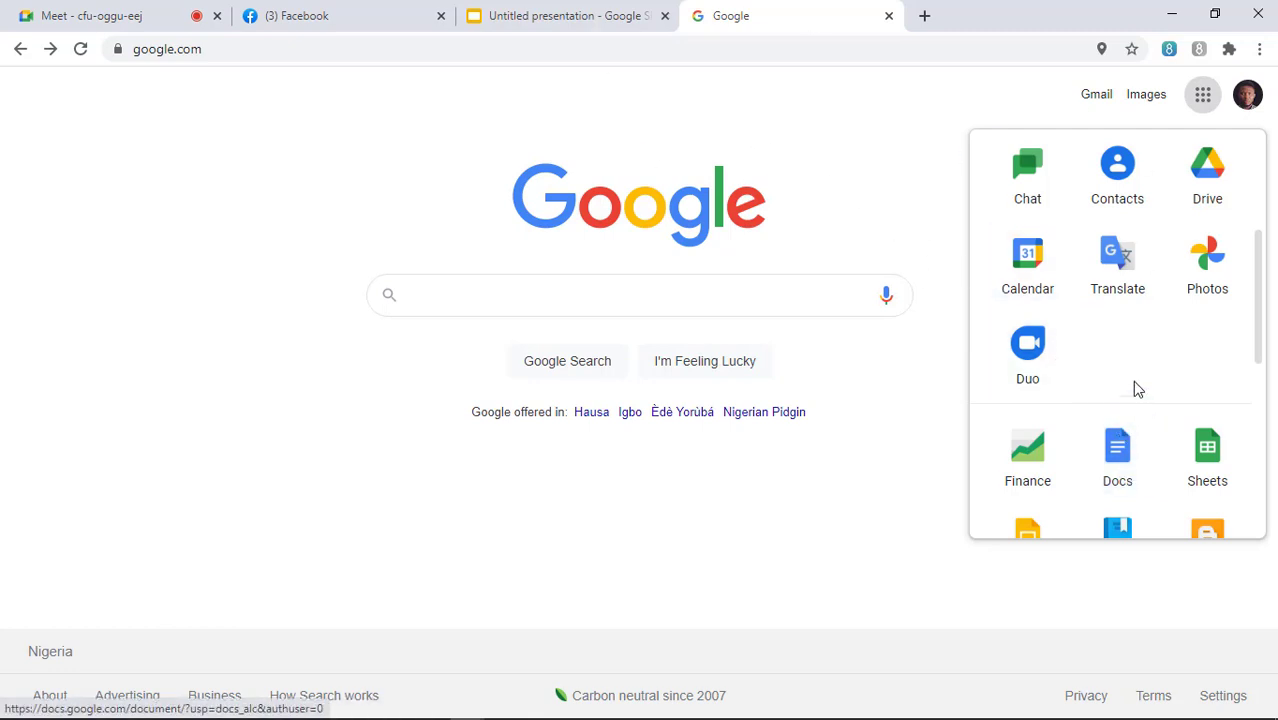
Look through the second group of Google apps, from Docs, Sheets and Slides to Google One, Travel and Forms.
{"action": "scroll", "coordinate": [1141, 351], "scroll_direction": "down", "scroll_amount": 2}
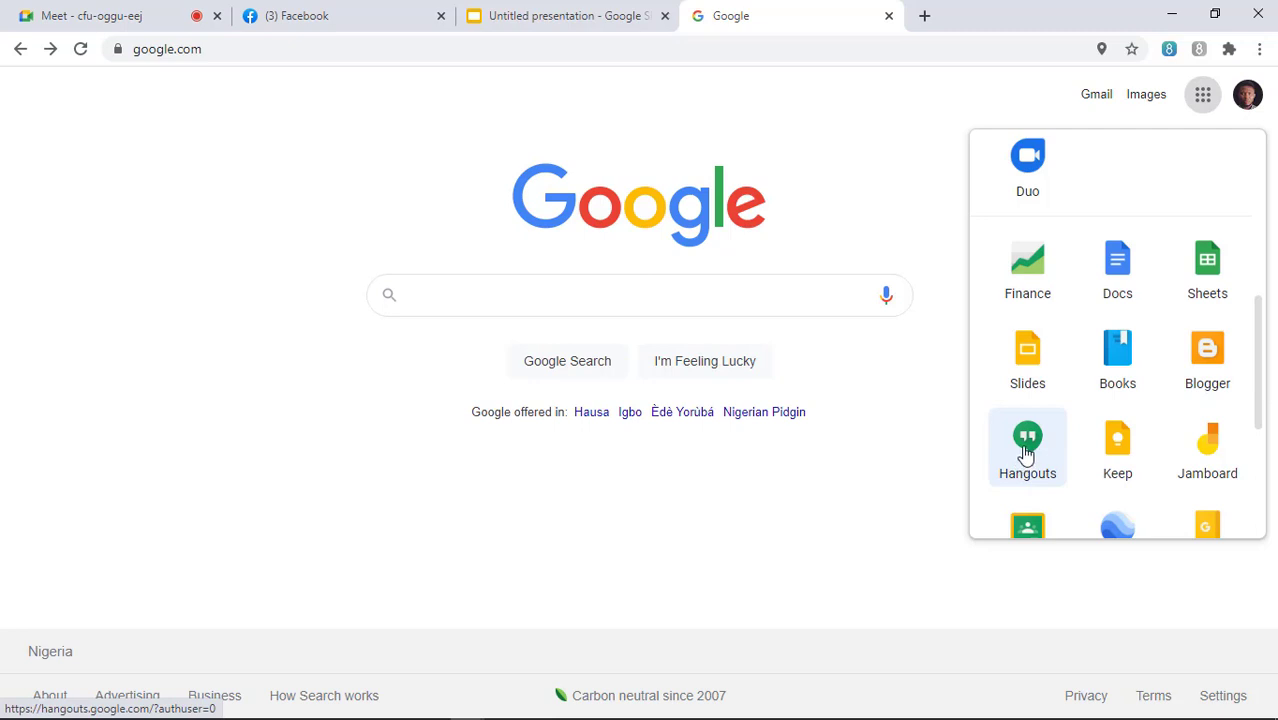
{"action": "scroll", "coordinate": [1027, 453], "scroll_direction": "up", "scroll_amount": 3}
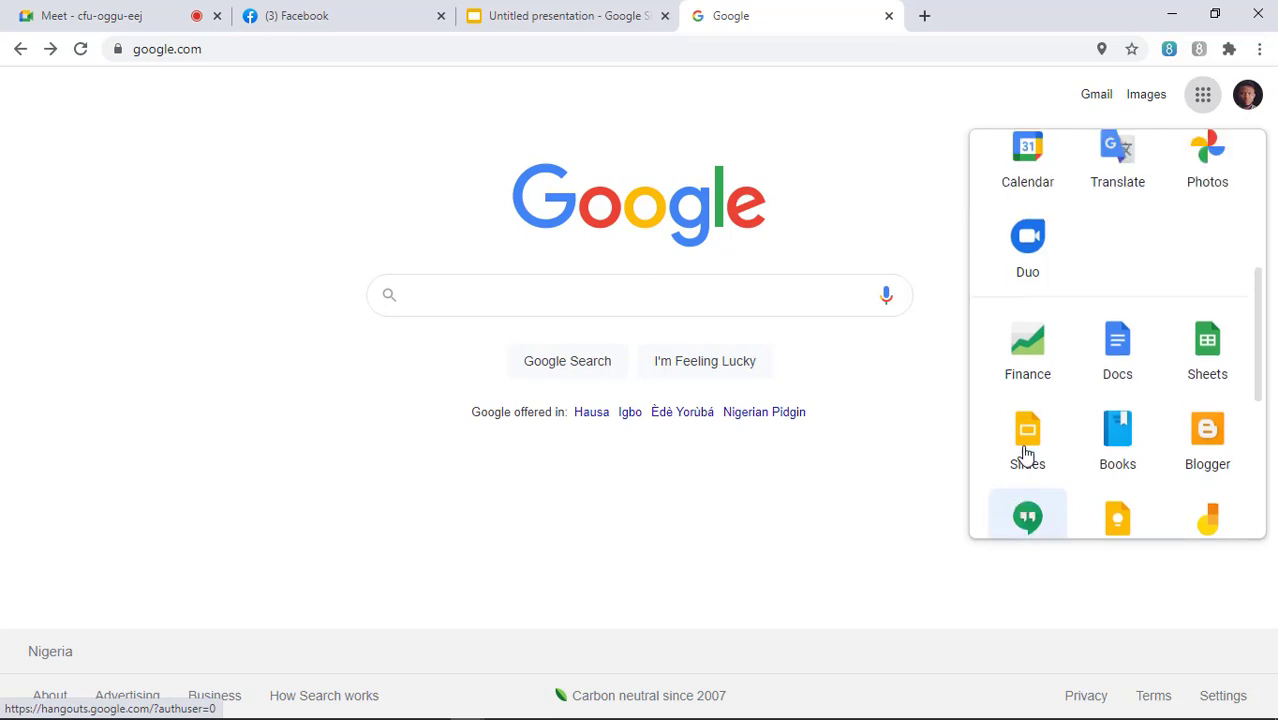
{"action": "scroll", "coordinate": [1029, 282], "scroll_direction": "down", "scroll_amount": 2}
{"action": "scroll", "coordinate": [1028, 285], "scroll_direction": "down", "scroll_amount": 3}
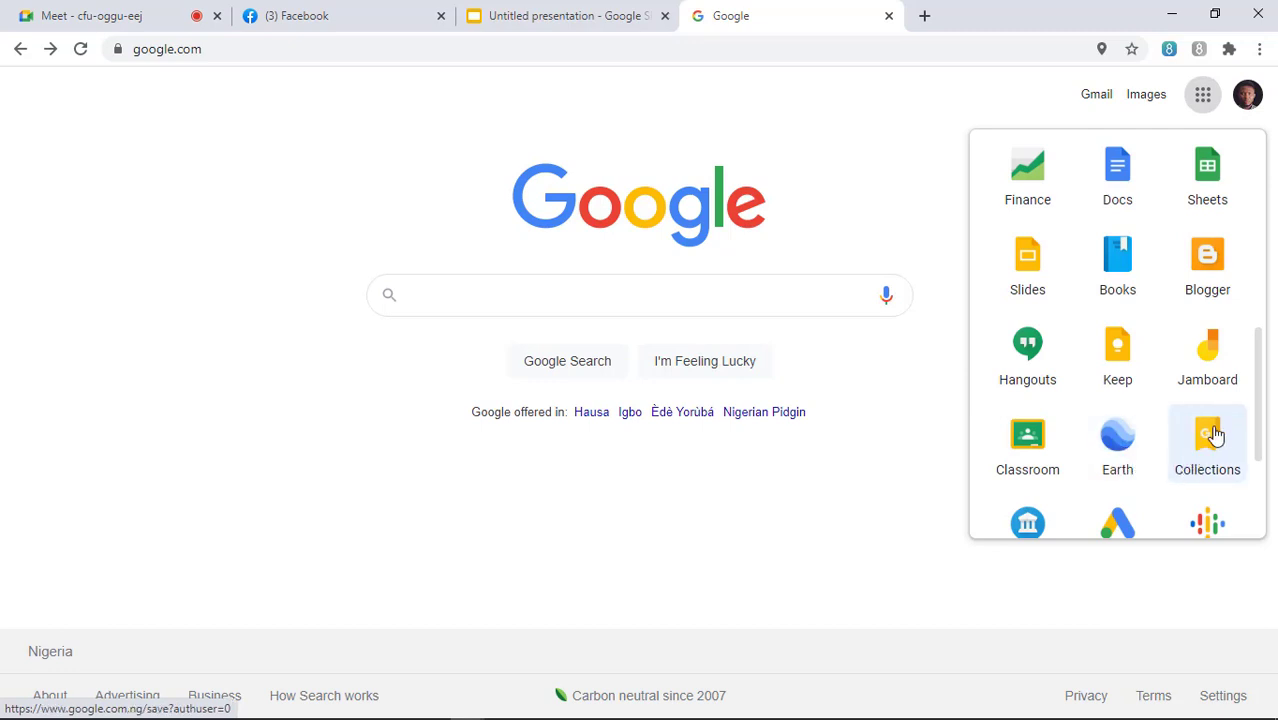
{"action": "scroll", "coordinate": [1215, 435], "scroll_direction": "down", "scroll_amount": 1}
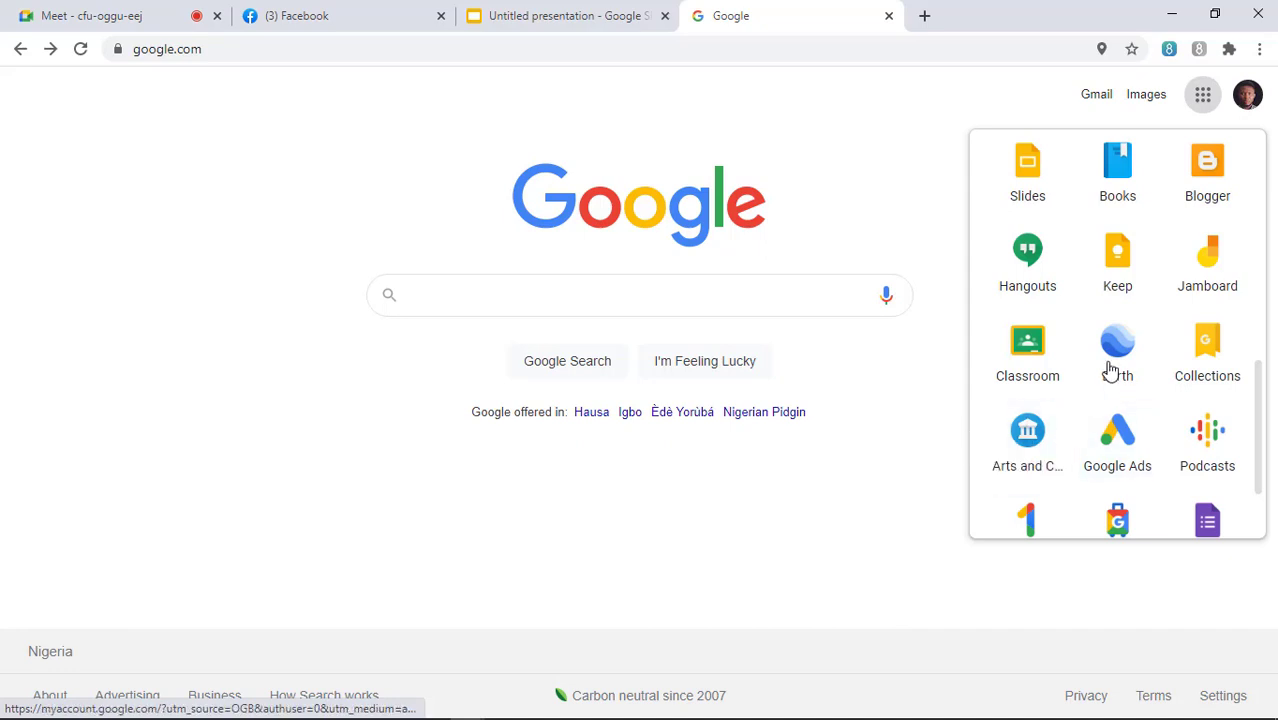
{"action": "scroll", "coordinate": [1118, 345], "scroll_direction": "down", "scroll_amount": 2}
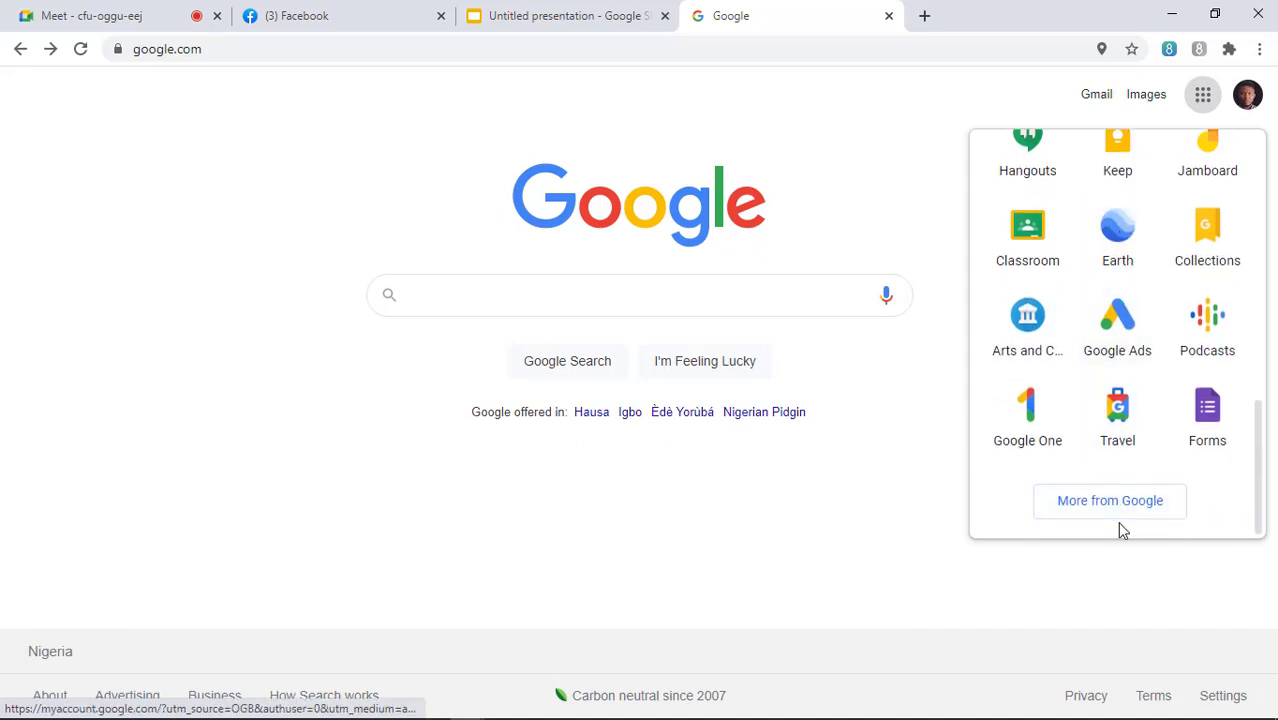
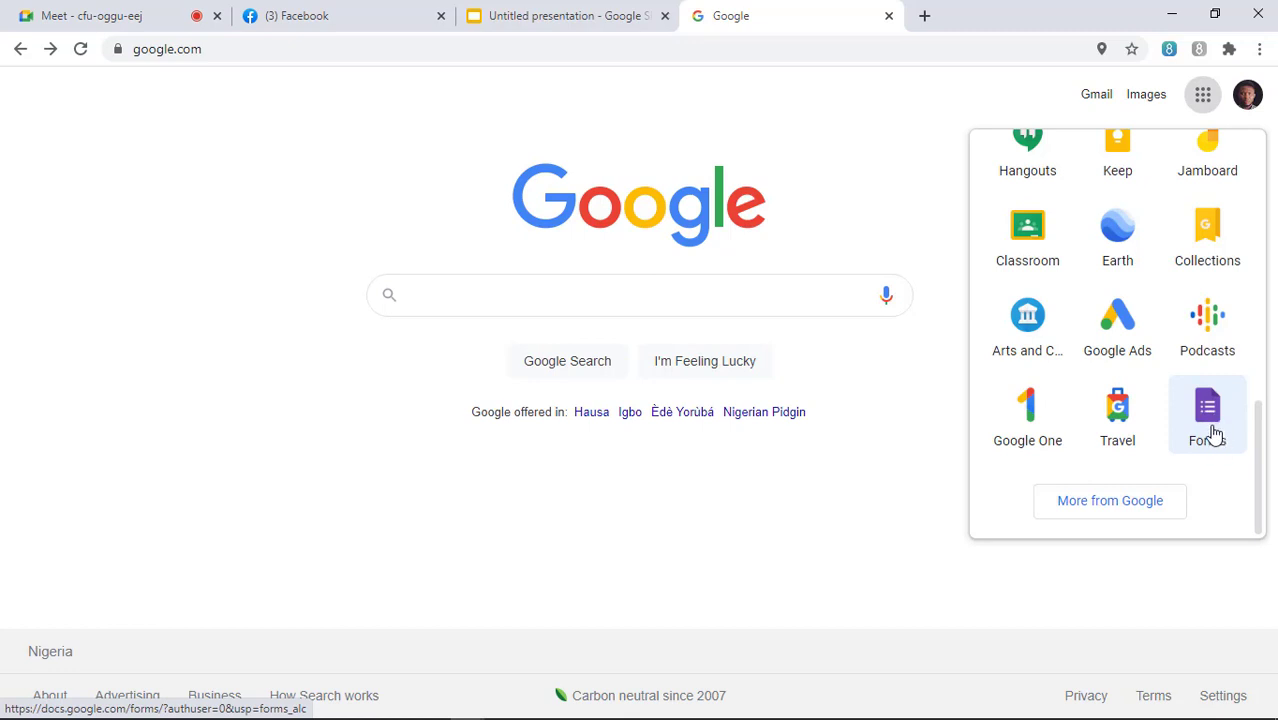
Check the Meet call, return to the Google homepage and look through the Google apps list to Forms and back to its beginning.
{"action": "left_click", "coordinate": [145, 20]}
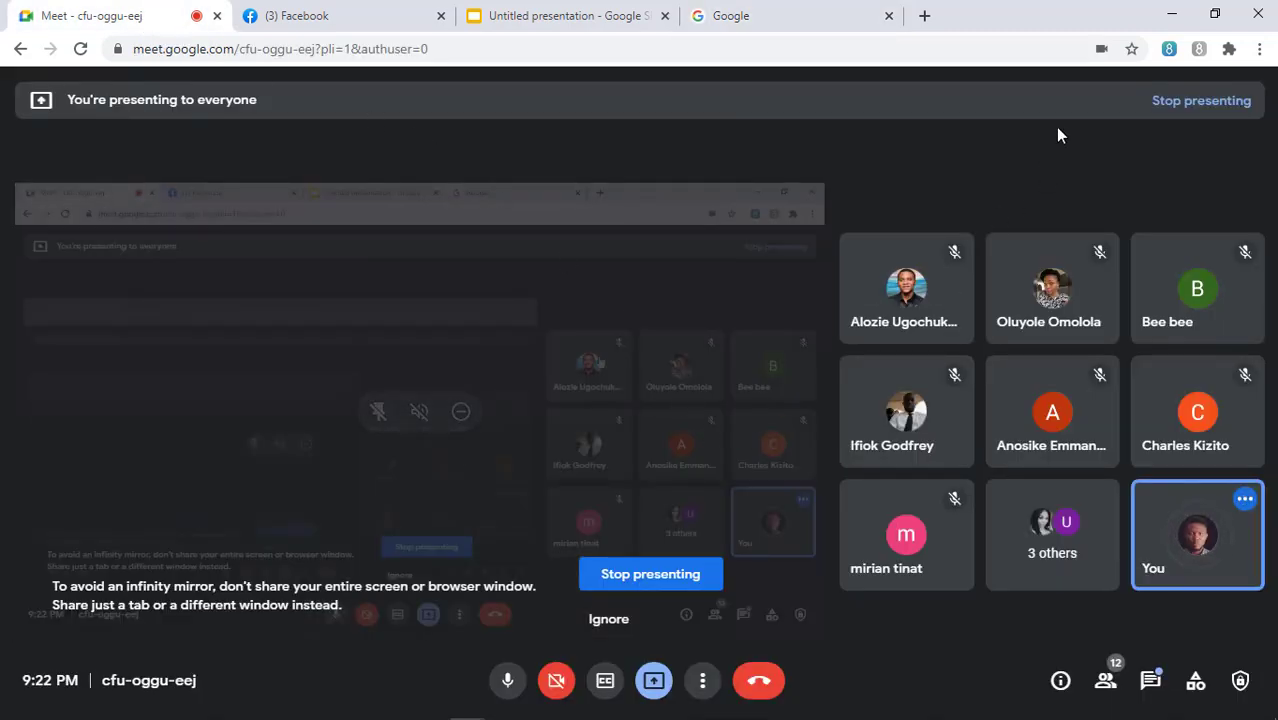
{"action": "left_click", "coordinate": [748, 18]}
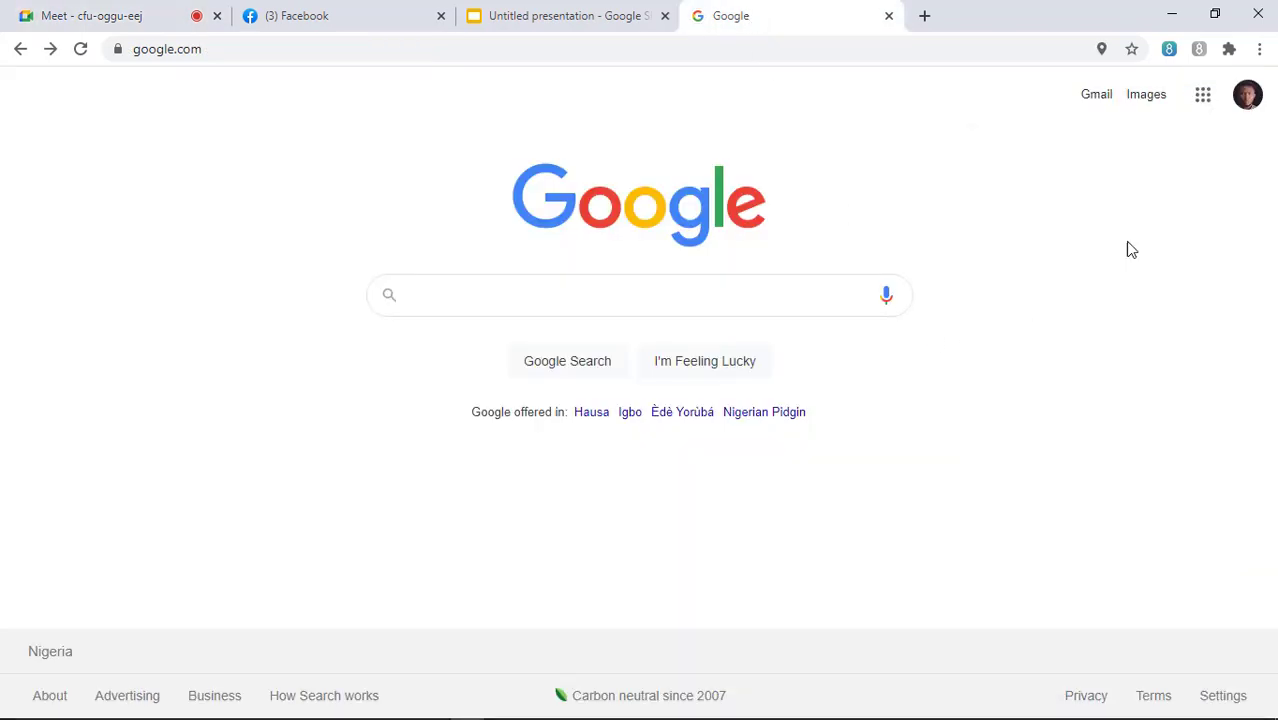
{"action": "left_click", "coordinate": [1202, 97]}
{"action": "scroll", "coordinate": [1220, 398], "scroll_direction": "down", "scroll_amount": 10}
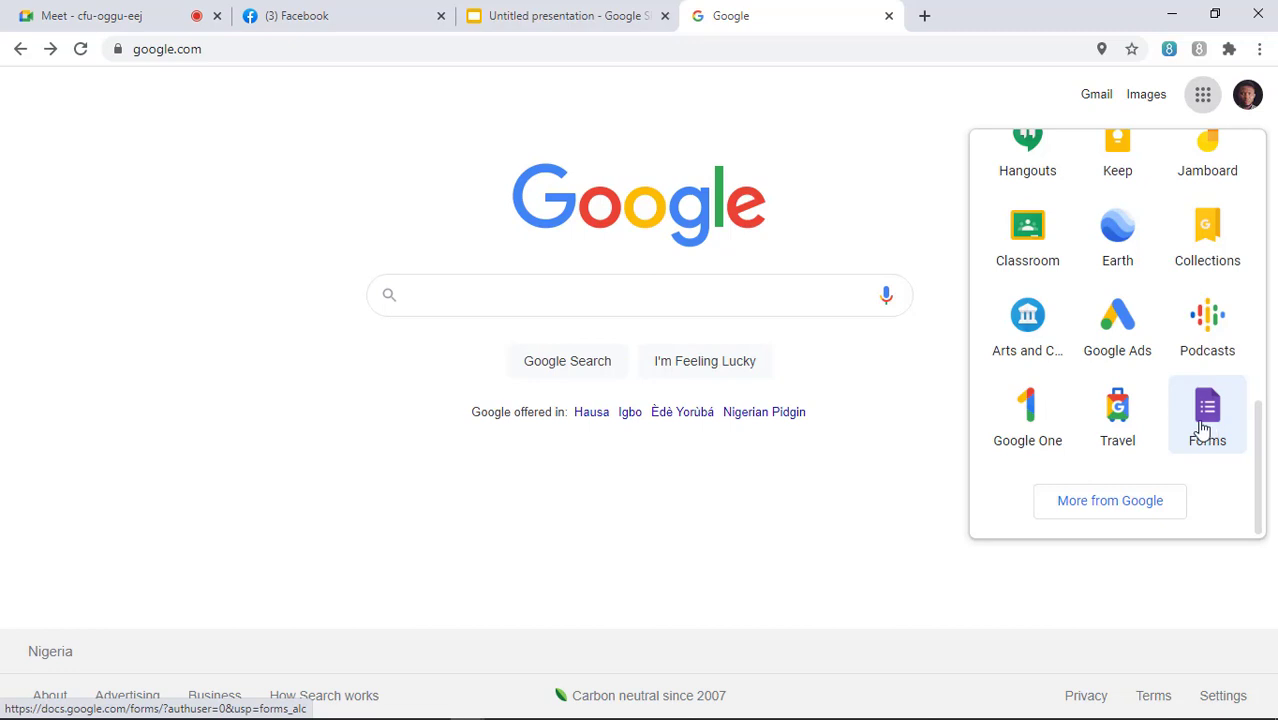
{"action": "scroll", "coordinate": [1205, 428], "scroll_direction": "up", "scroll_amount": 8}
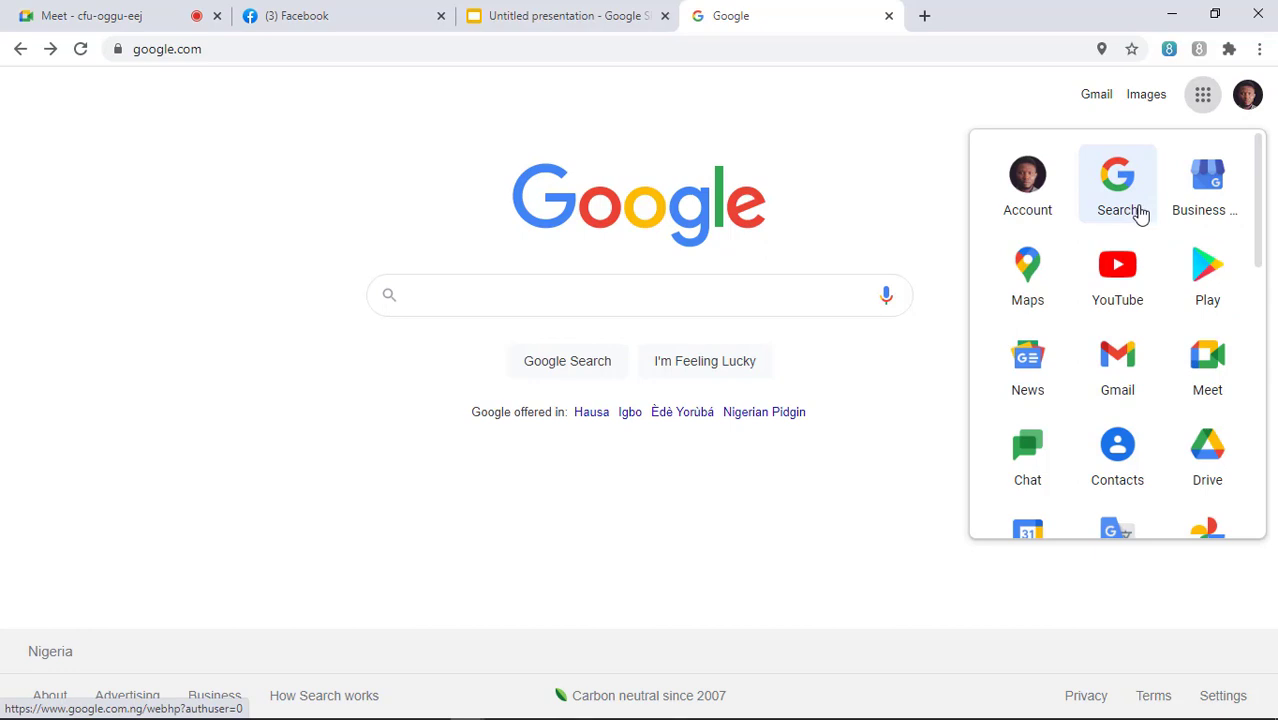
Open the Google Account home page and view its privacy and security cards.
{"action": "left_click", "coordinate": [1027, 190]}
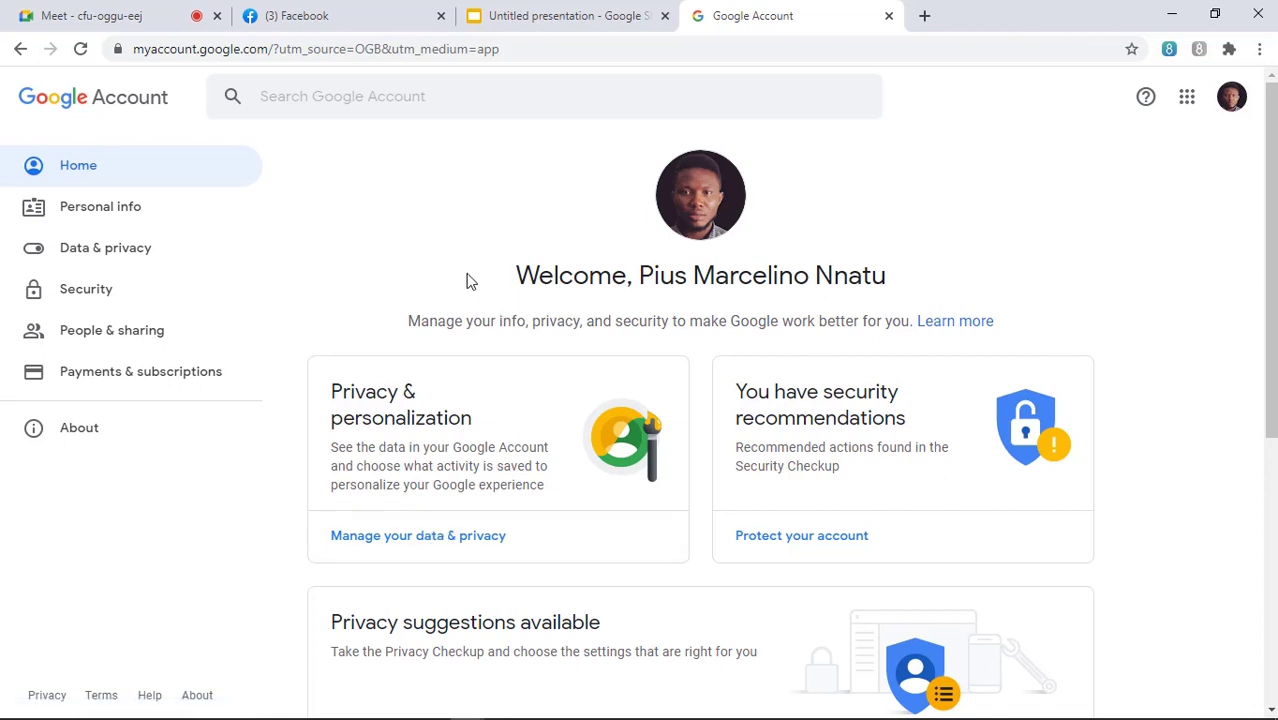
{"action": "scroll", "coordinate": [1058, 275], "scroll_direction": "down", "scroll_amount": 1}
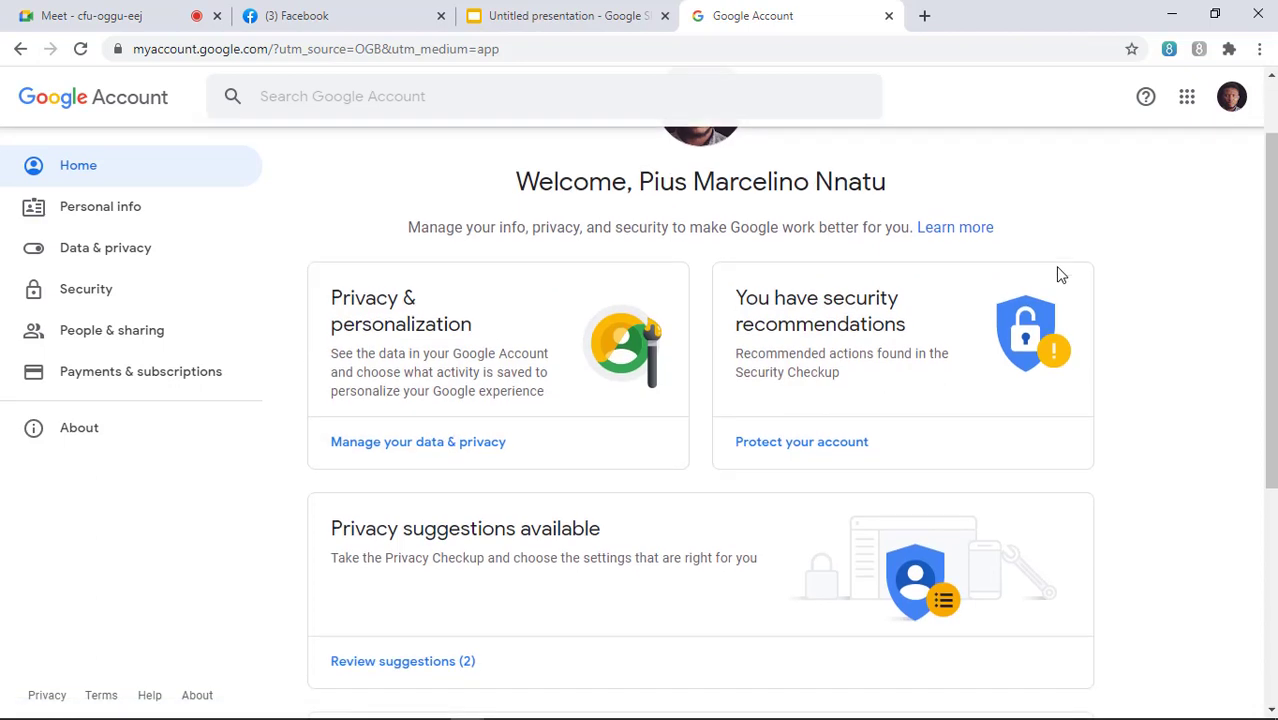
{"action": "scroll", "coordinate": [1058, 275], "scroll_direction": "up", "scroll_amount": 1}
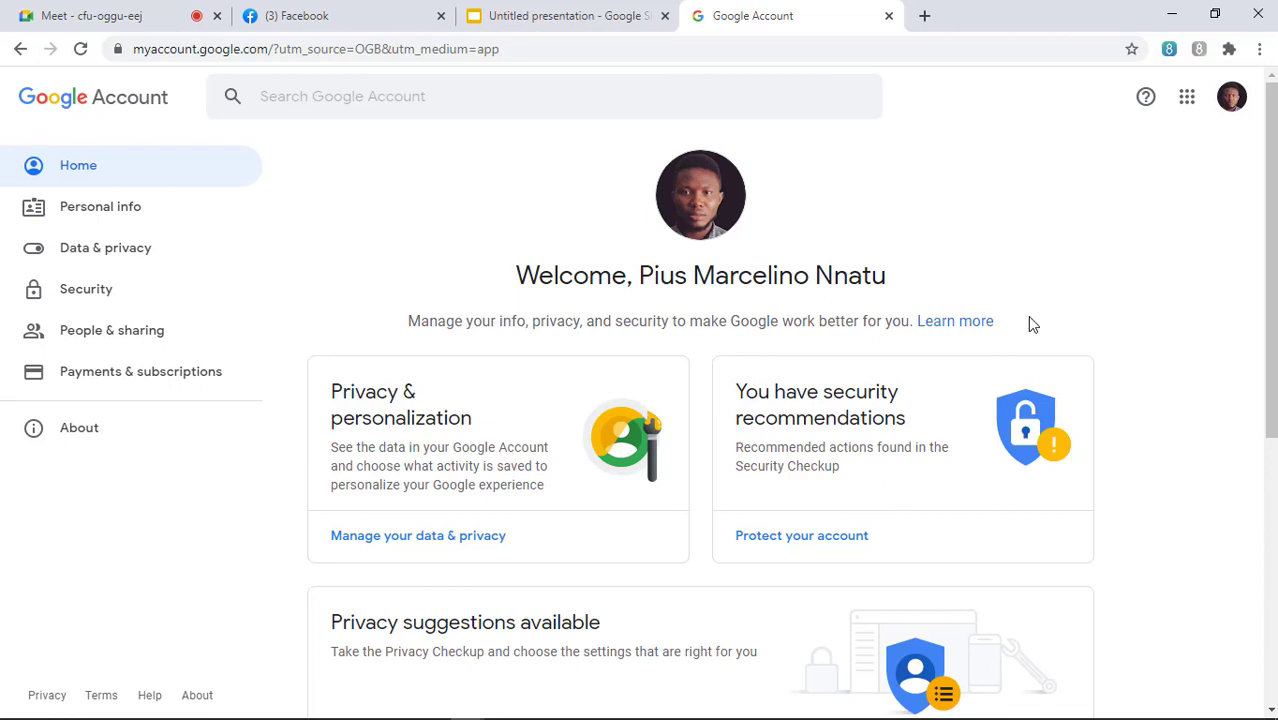
{"action": "scroll", "coordinate": [1055, 275], "scroll_direction": "down", "scroll_amount": 1}
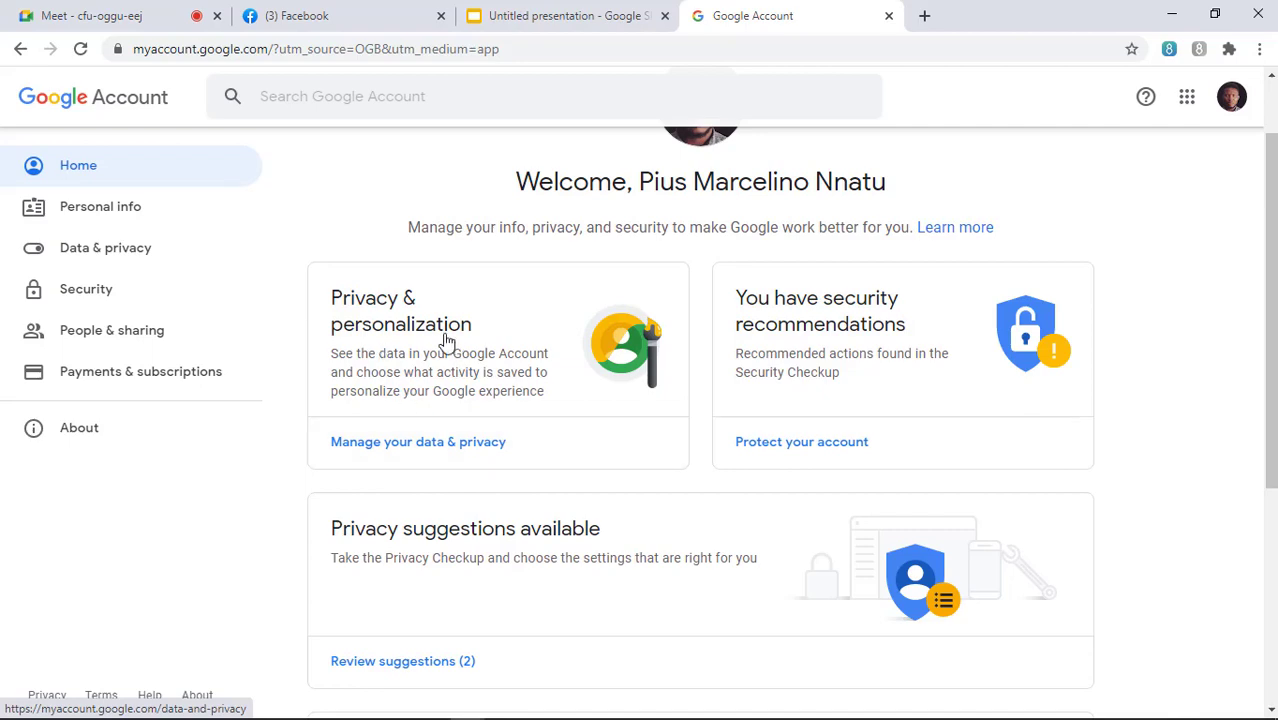
Open the account's data and privacy management page and view its privacy options and History settings.
{"action": "left_click", "coordinate": [446, 446]}
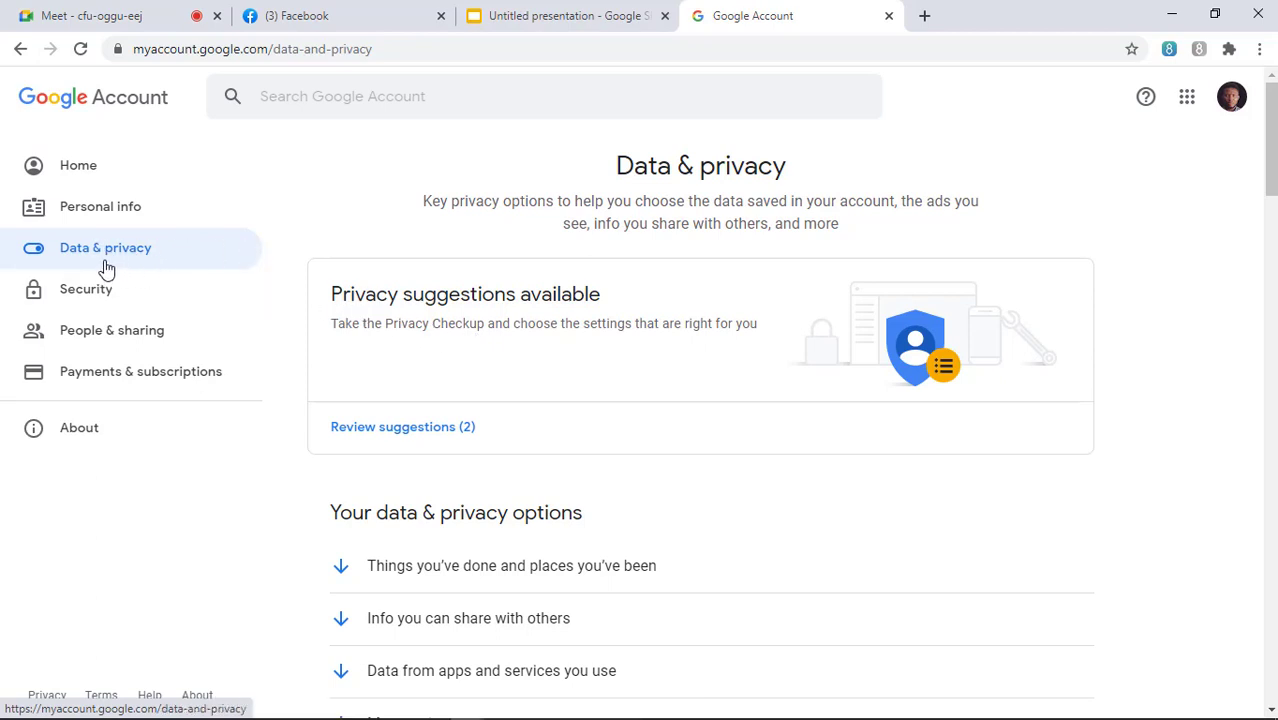
{"action": "scroll", "coordinate": [571, 296], "scroll_direction": "down", "scroll_amount": 1}
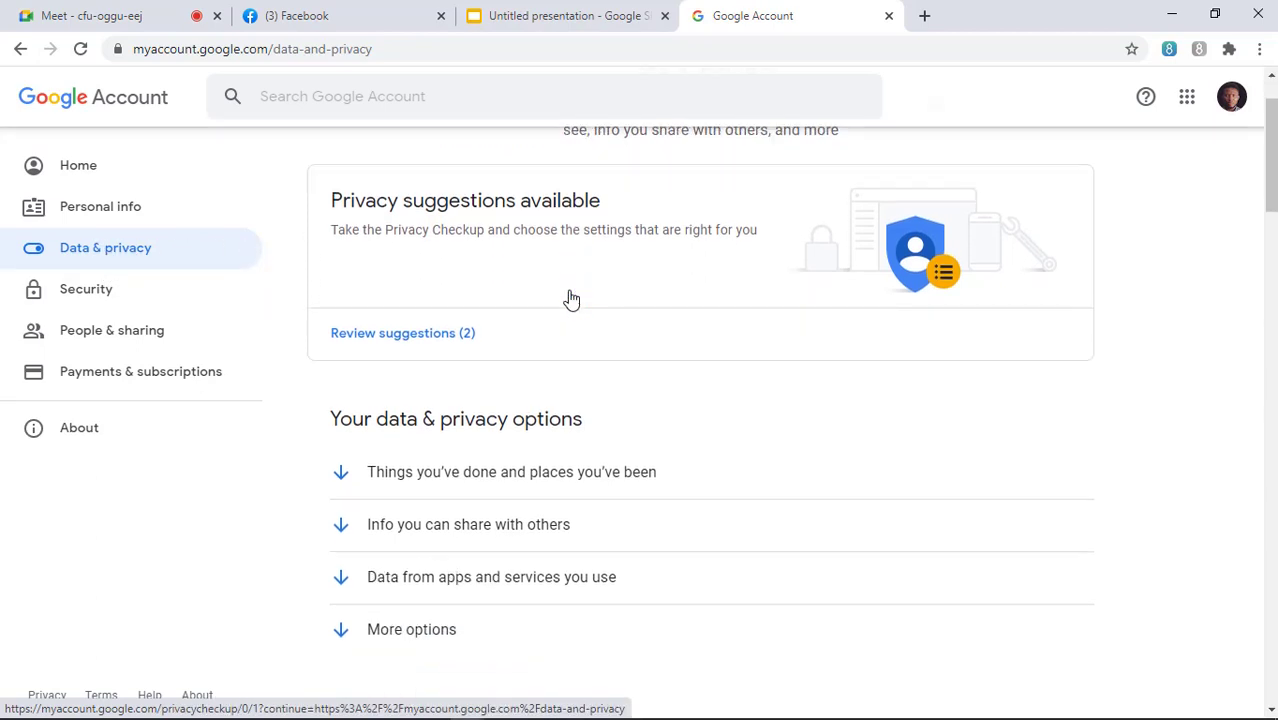
{"action": "scroll", "coordinate": [571, 300], "scroll_direction": "up", "scroll_amount": 1}
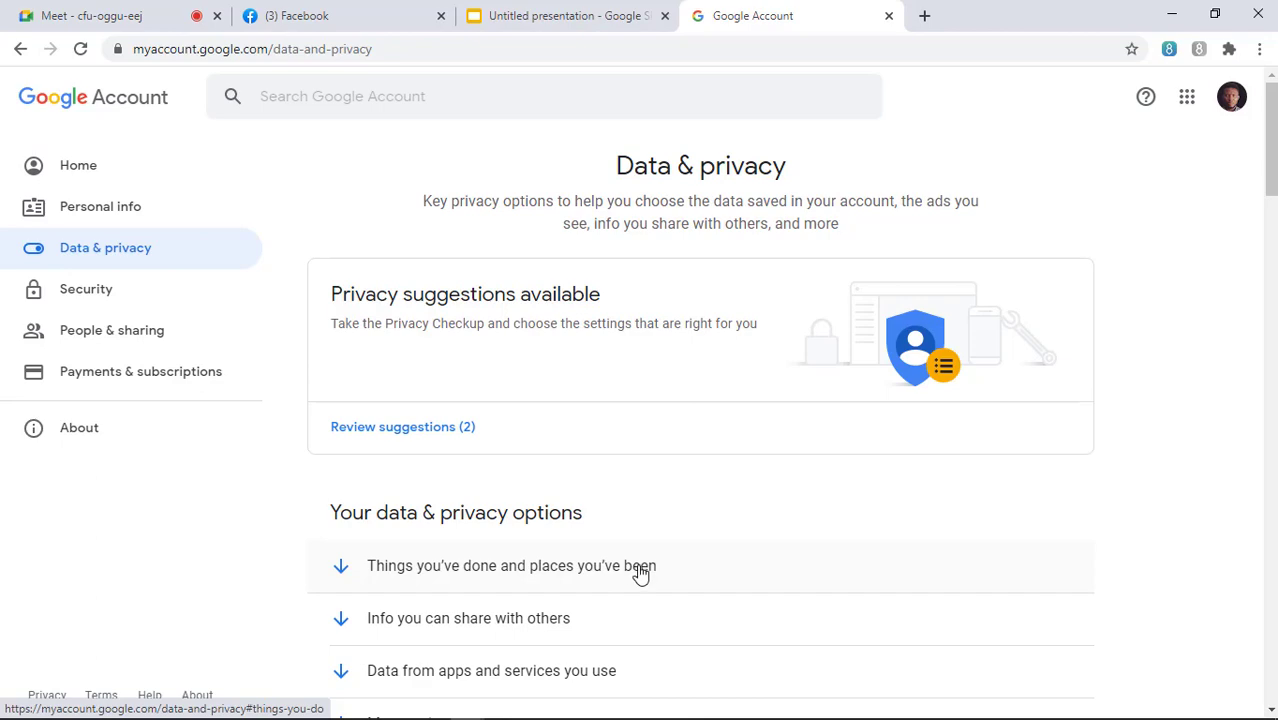
{"action": "scroll", "coordinate": [639, 567], "scroll_direction": "down", "scroll_amount": 2}
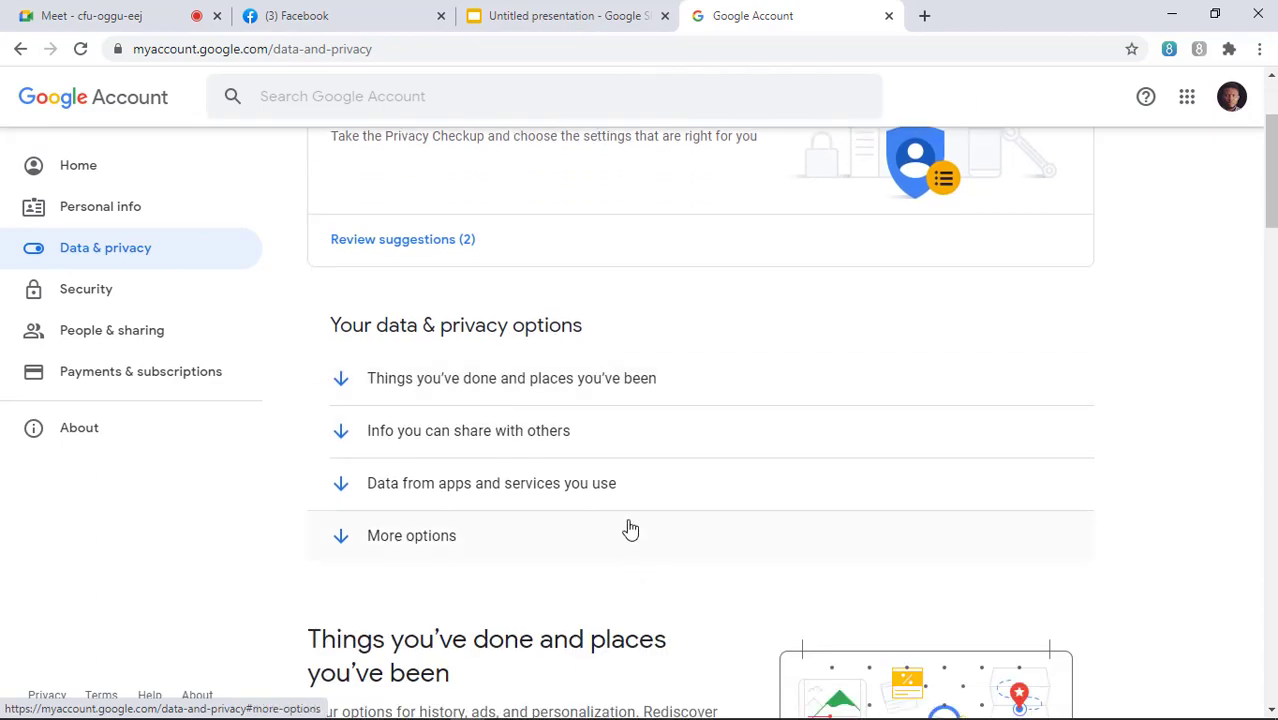
{"action": "scroll", "coordinate": [590, 560], "scroll_direction": "down", "scroll_amount": 3}
{"action": "scroll", "coordinate": [590, 558], "scroll_direction": "down", "scroll_amount": 3}
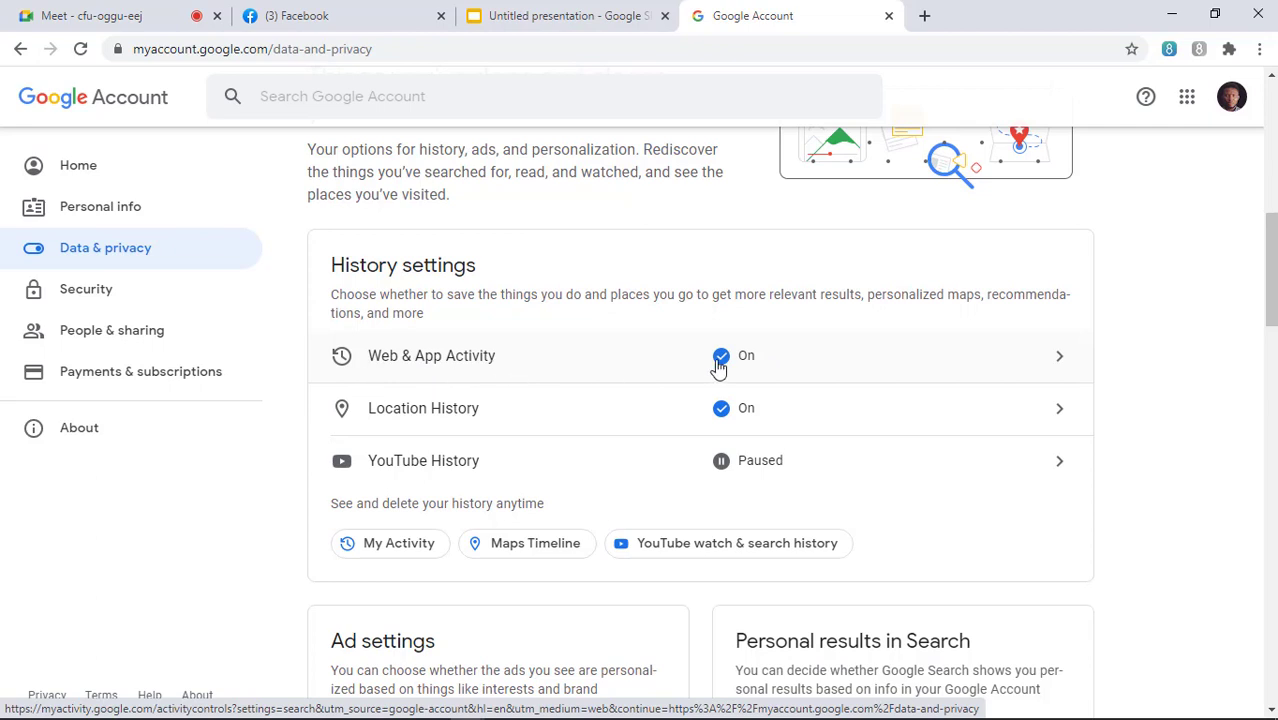
View the Web & App Activity controls, including subsettings and auto-delete, and return to the Data & privacy page.
{"action": "left_click", "coordinate": [1062, 358]}
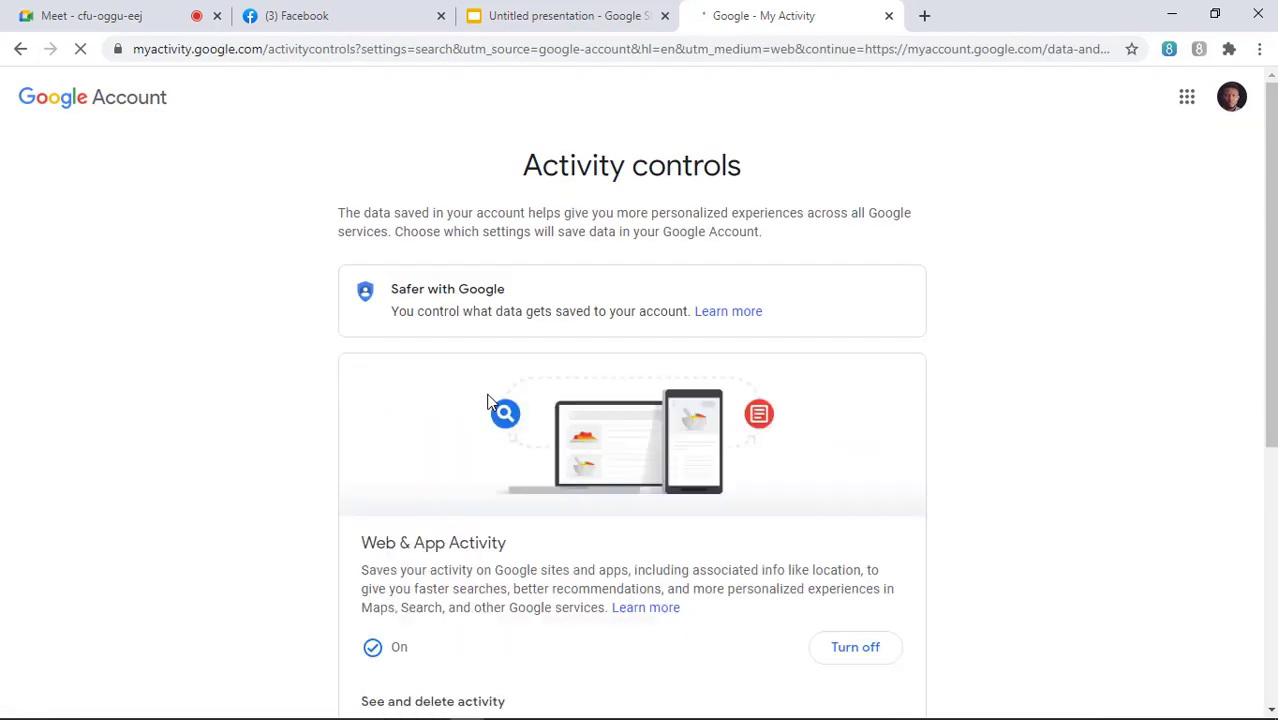
{"action": "scroll", "coordinate": [741, 367], "scroll_direction": "down", "scroll_amount": 3}
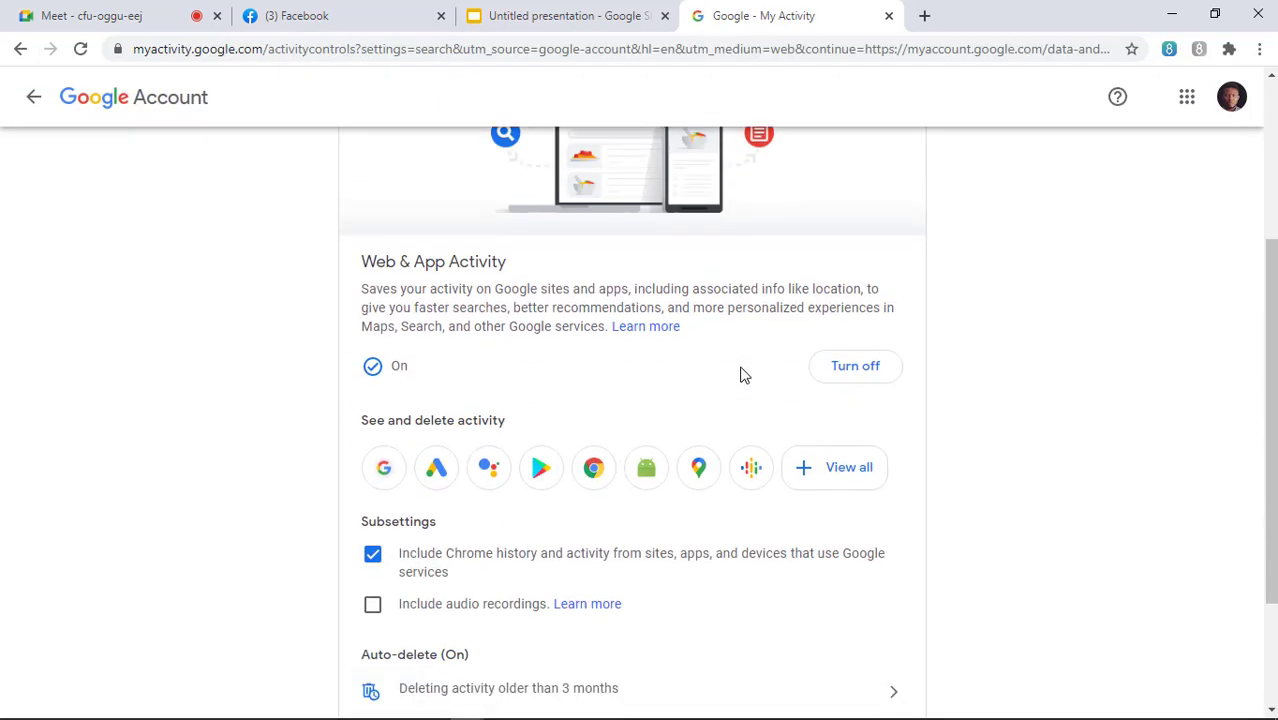
{"action": "scroll", "coordinate": [741, 374], "scroll_direction": "down", "scroll_amount": 2}
{"action": "scroll", "coordinate": [741, 374], "scroll_direction": "up", "scroll_amount": 4}
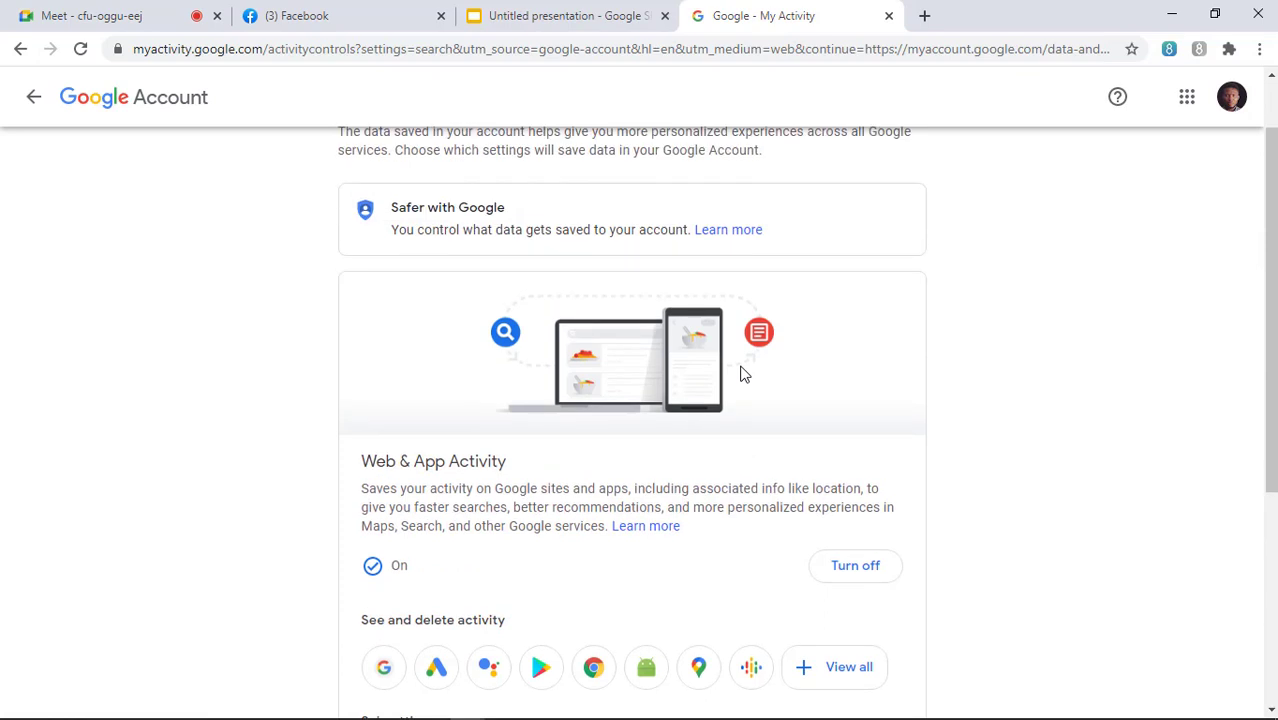
{"action": "scroll", "coordinate": [741, 374], "scroll_direction": "up", "scroll_amount": 2}
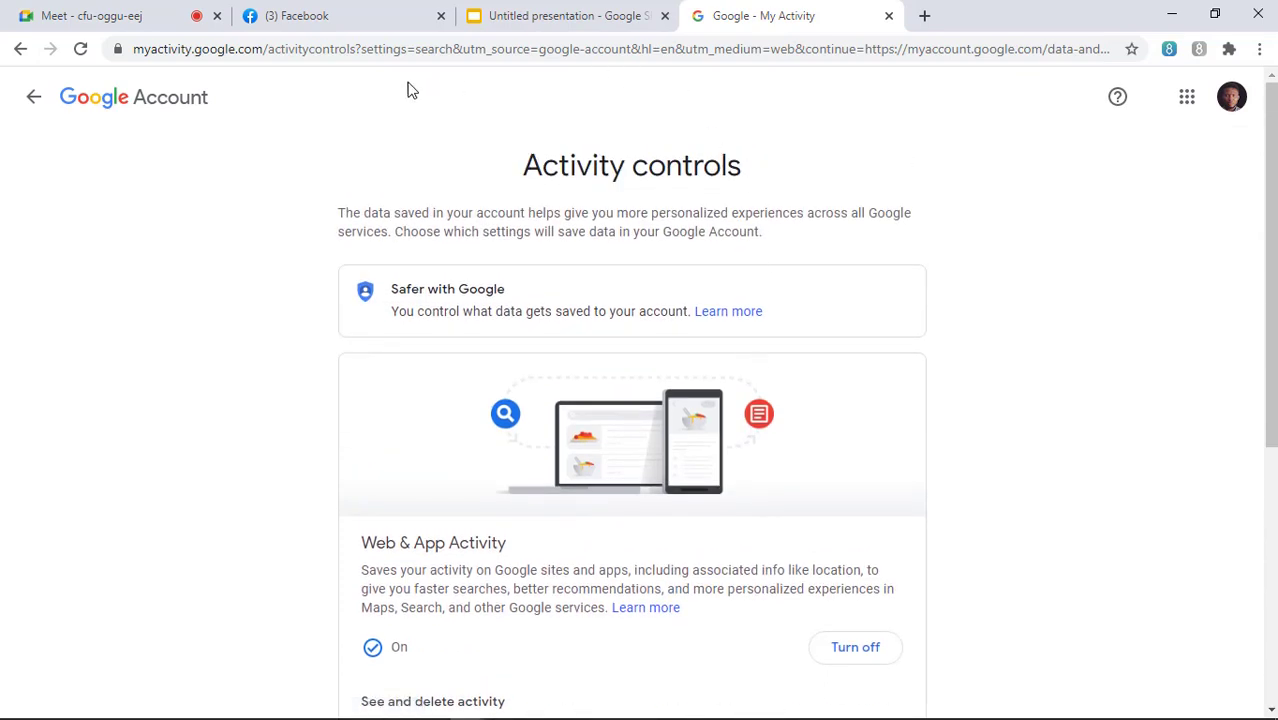
{"action": "left_click", "coordinate": [17, 52]}
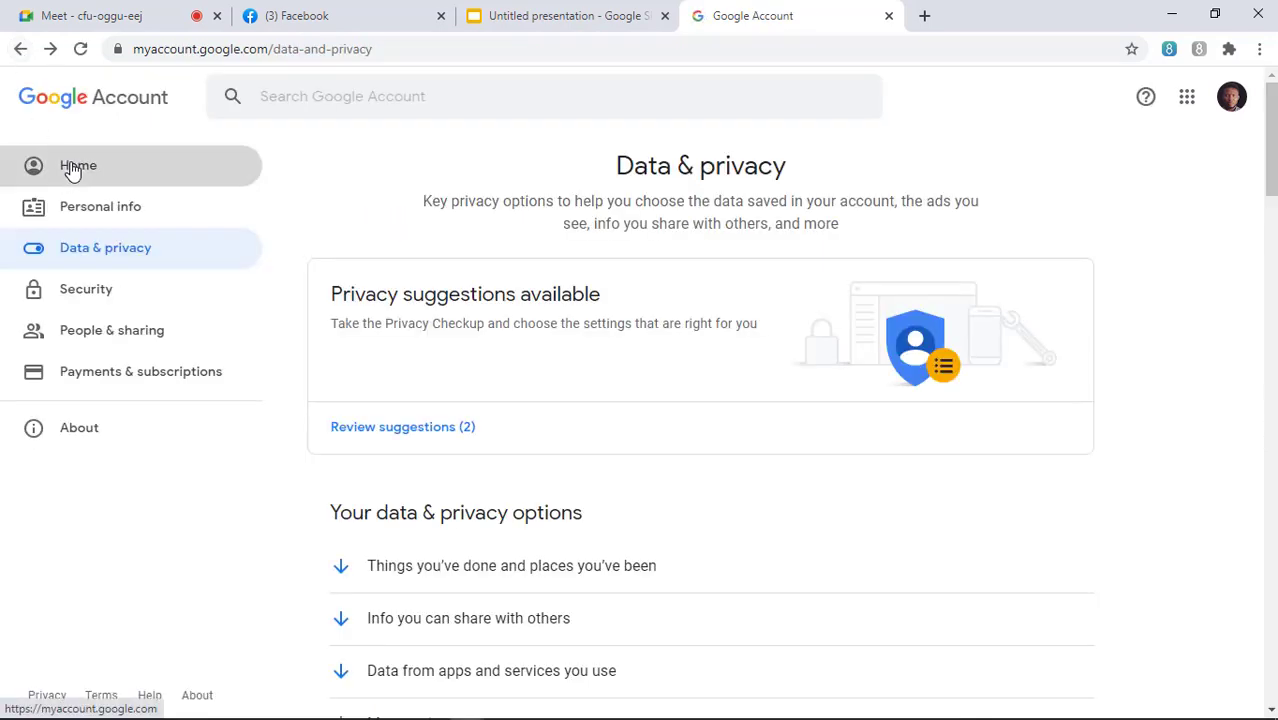
Return to the Google Account home page, view its suggestions and open the Security Checkup for protecting the account.
{"action": "left_click", "coordinate": [72, 170]}
{"action": "scroll", "coordinate": [607, 362], "scroll_direction": "down", "scroll_amount": 1}
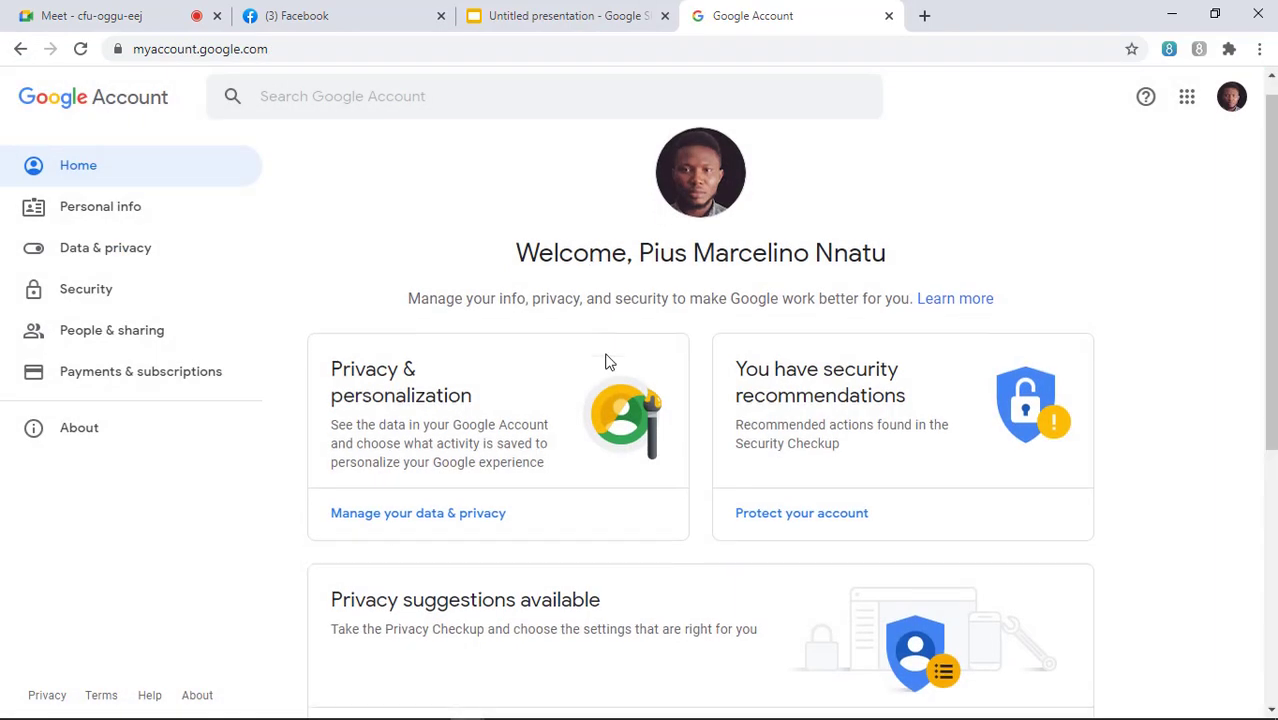
{"action": "scroll", "coordinate": [607, 362], "scroll_direction": "down", "scroll_amount": 2}
{"action": "scroll", "coordinate": [619, 360], "scroll_direction": "down", "scroll_amount": 1}
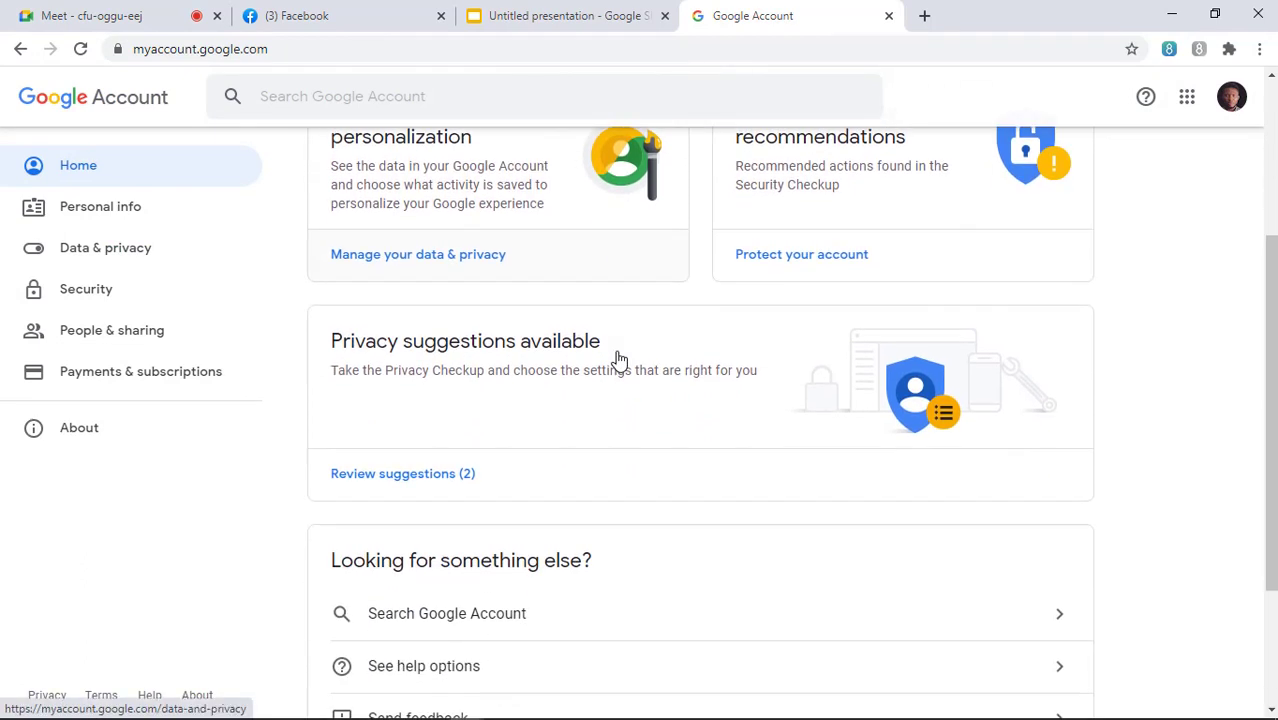
{"action": "scroll", "coordinate": [619, 360], "scroll_direction": "up", "scroll_amount": 1}
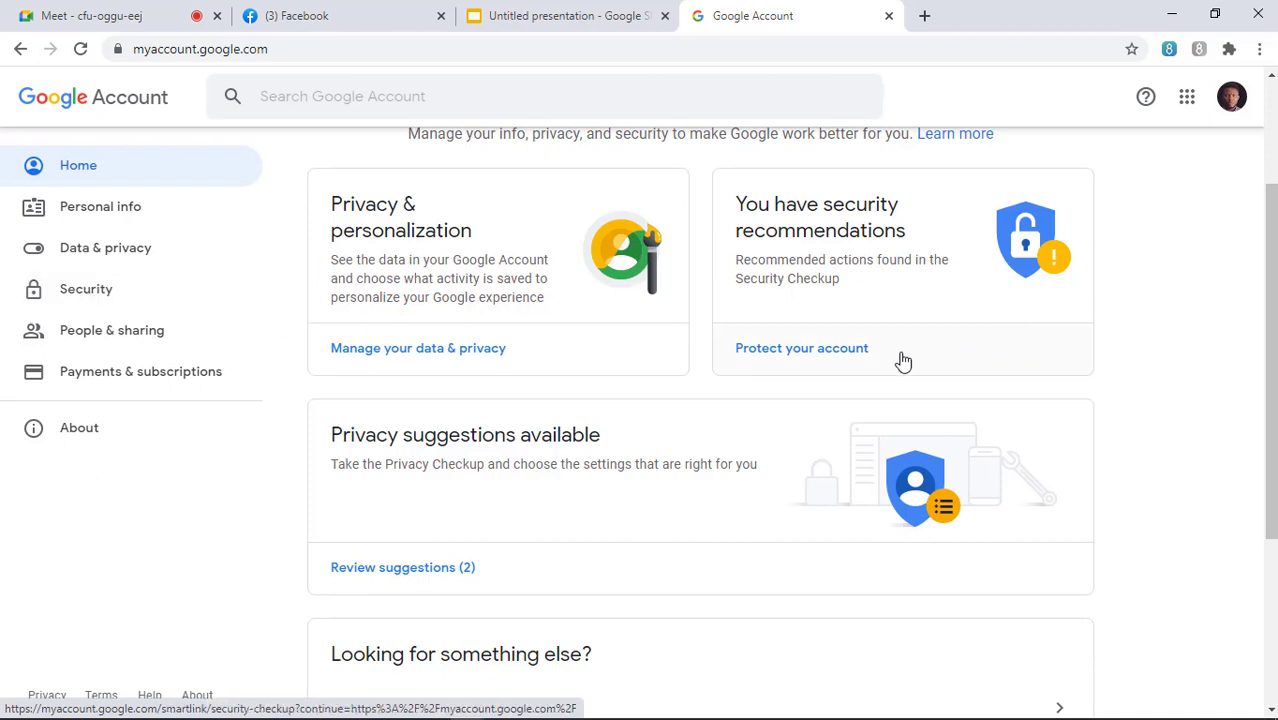
{"action": "left_click", "coordinate": [810, 352]}
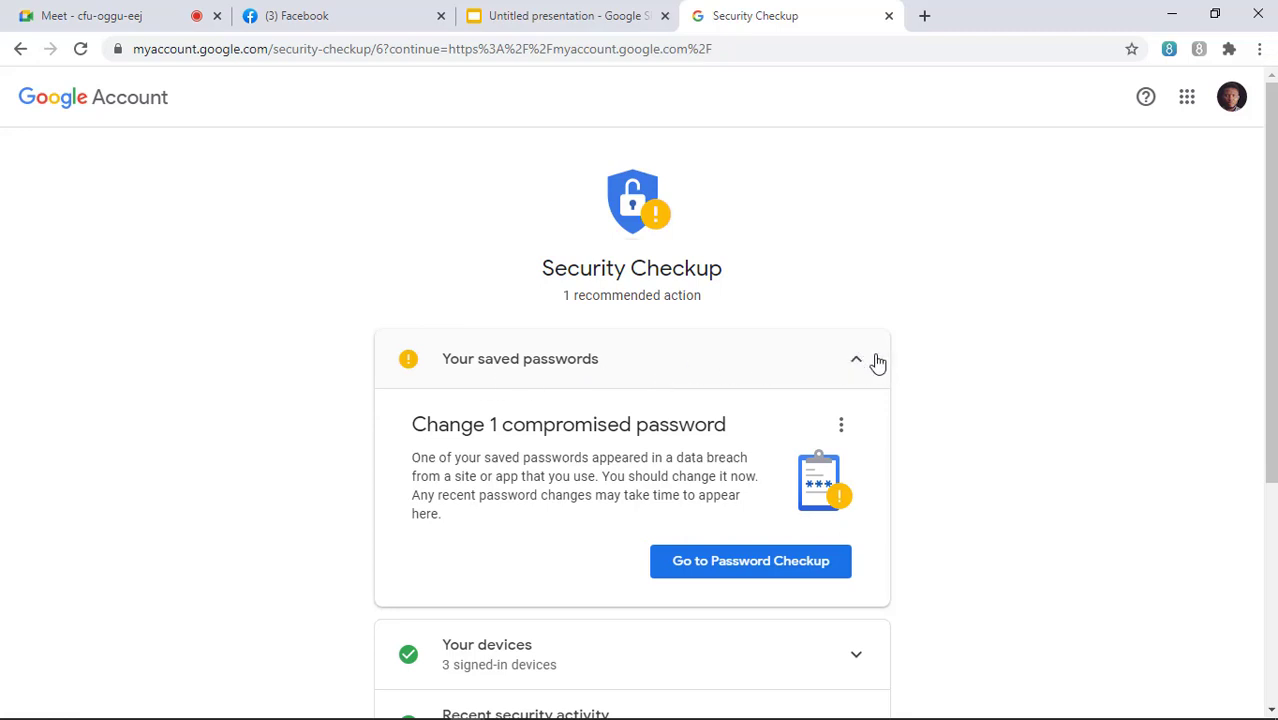
Switch to the Google Meet call, admit the waiting participant, and return to the Security Checkup page.
{"action": "left_click", "coordinate": [116, 14]}
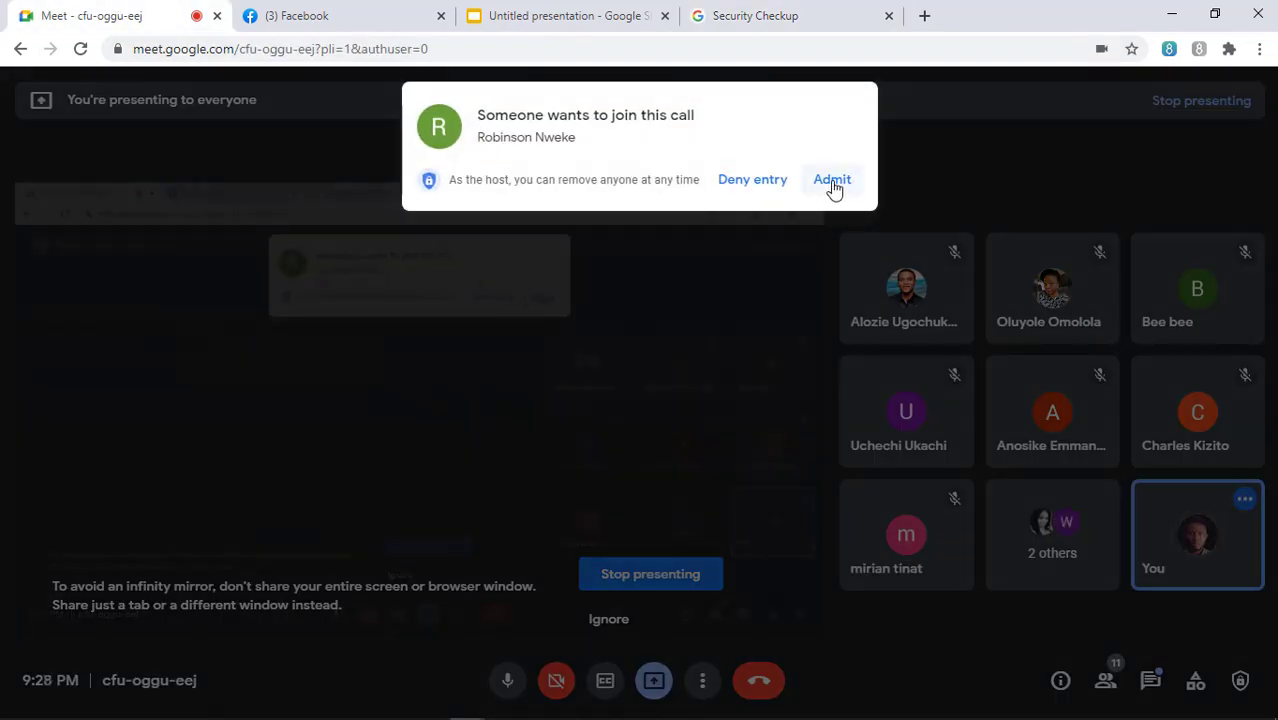
{"action": "left_click", "coordinate": [833, 186]}
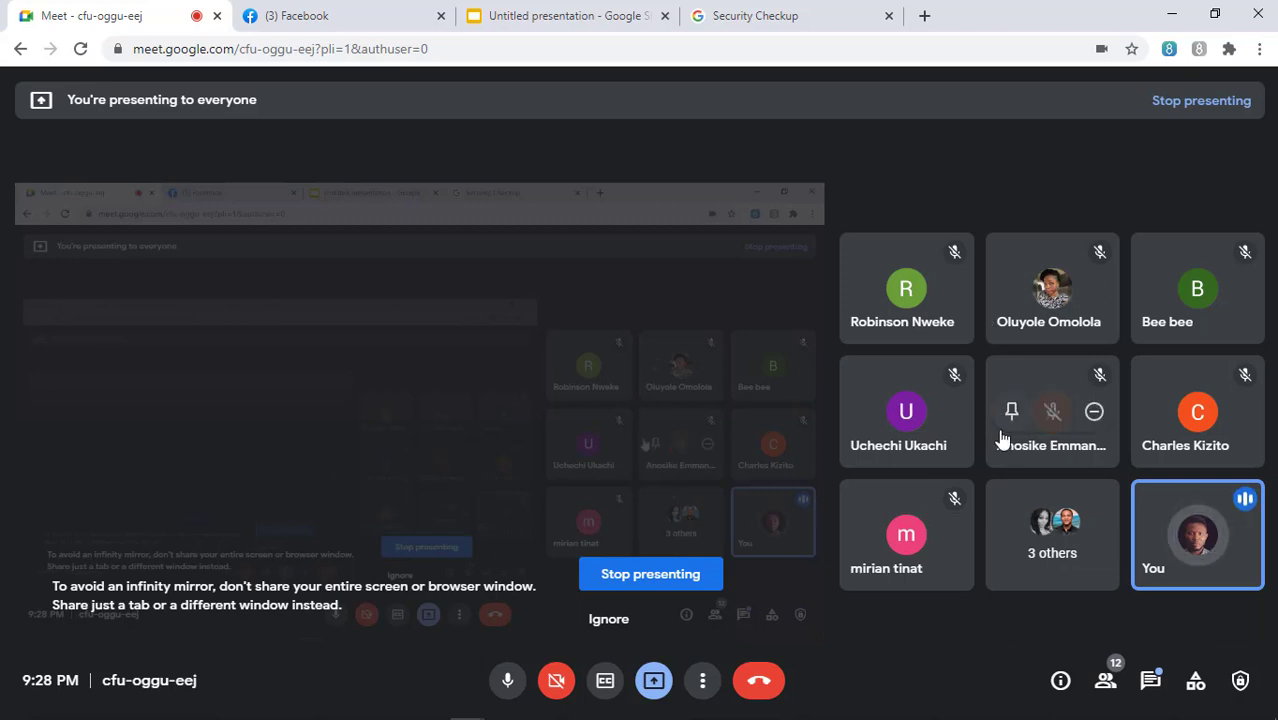
{"action": "left_click", "coordinate": [790, 12]}
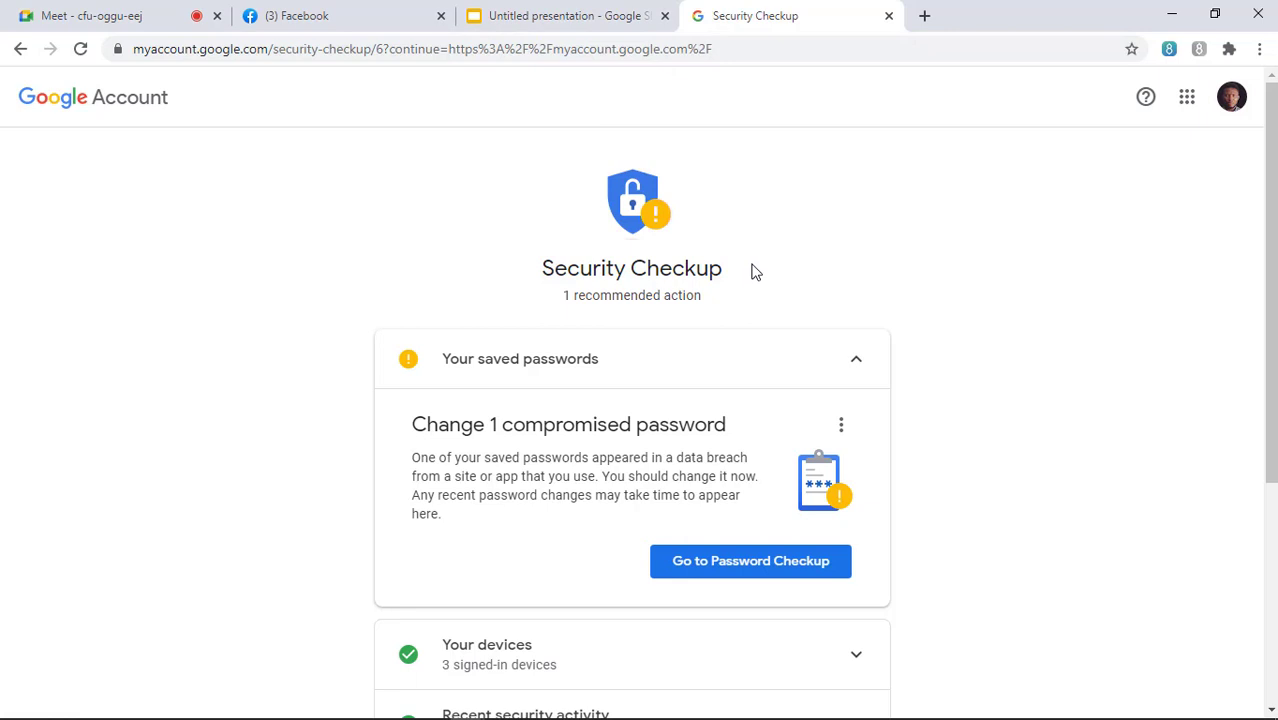
View the Security Checkup categories, including saved passwords, and expand the list of signed-in devices.
{"action": "scroll", "coordinate": [770, 285], "scroll_direction": "down", "scroll_amount": 1}
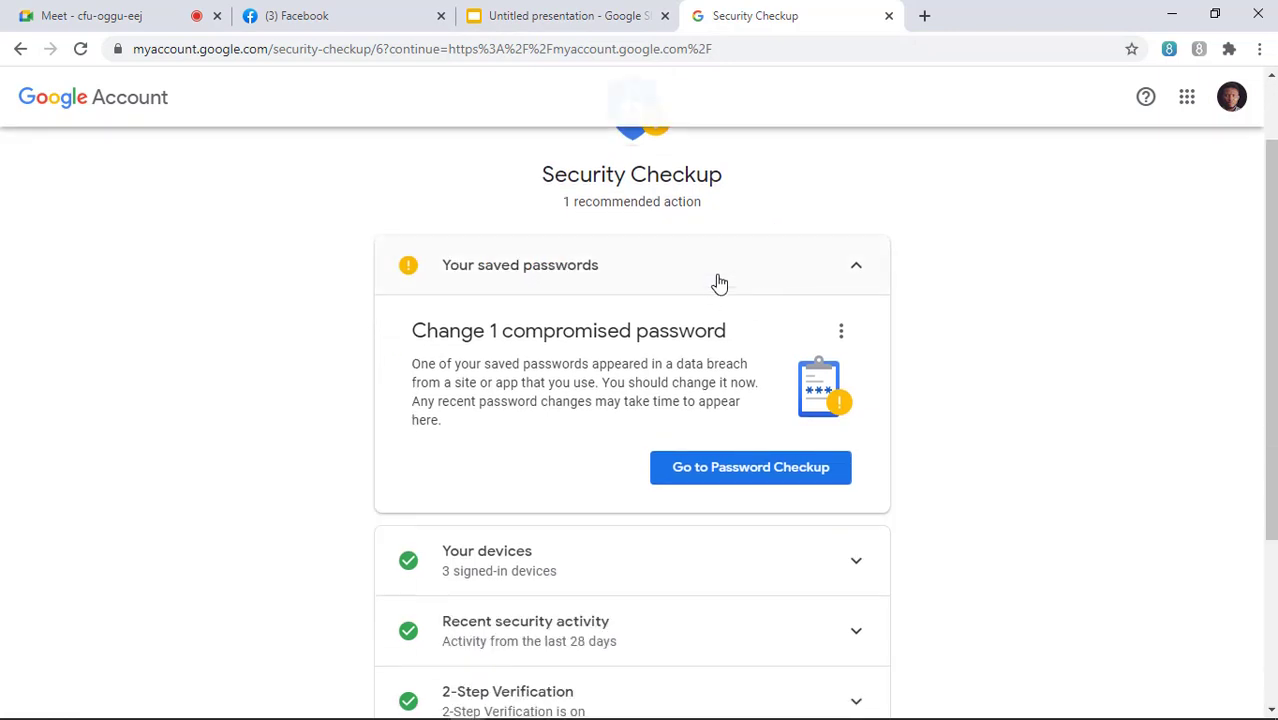
{"action": "scroll", "coordinate": [722, 277], "scroll_direction": "up", "scroll_amount": 1}
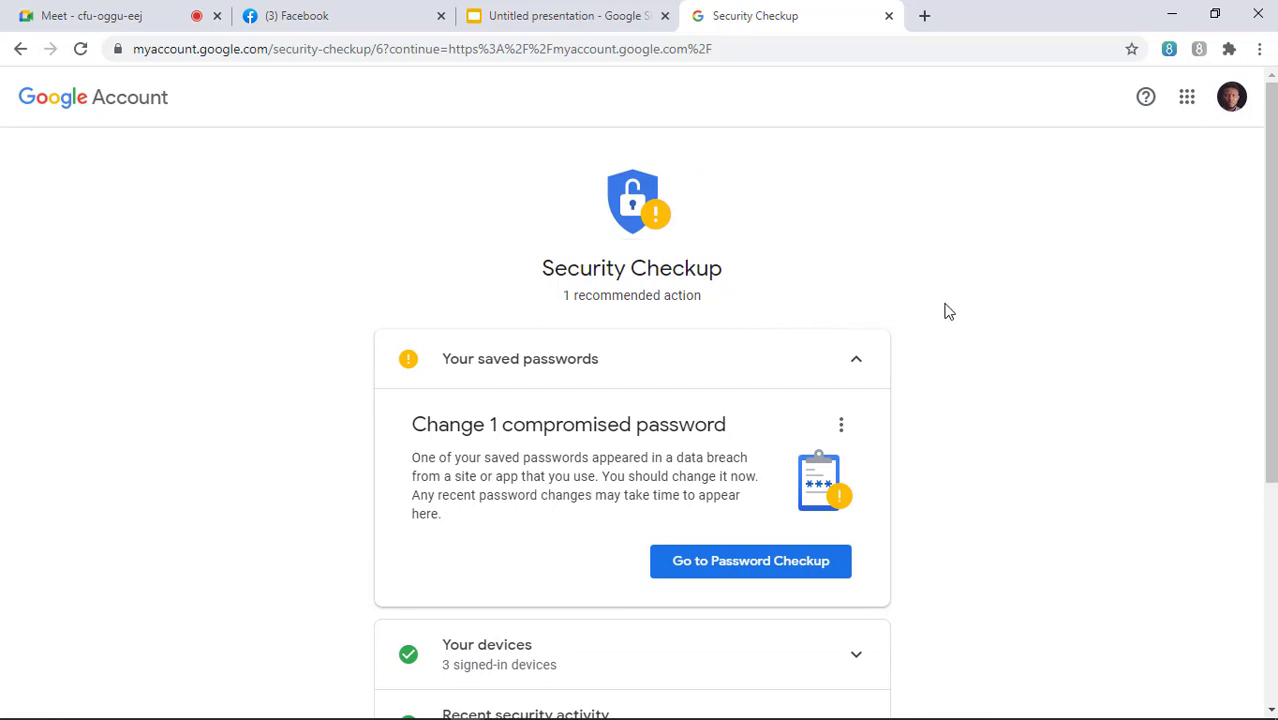
{"action": "scroll", "coordinate": [951, 318], "scroll_direction": "down", "scroll_amount": 3}
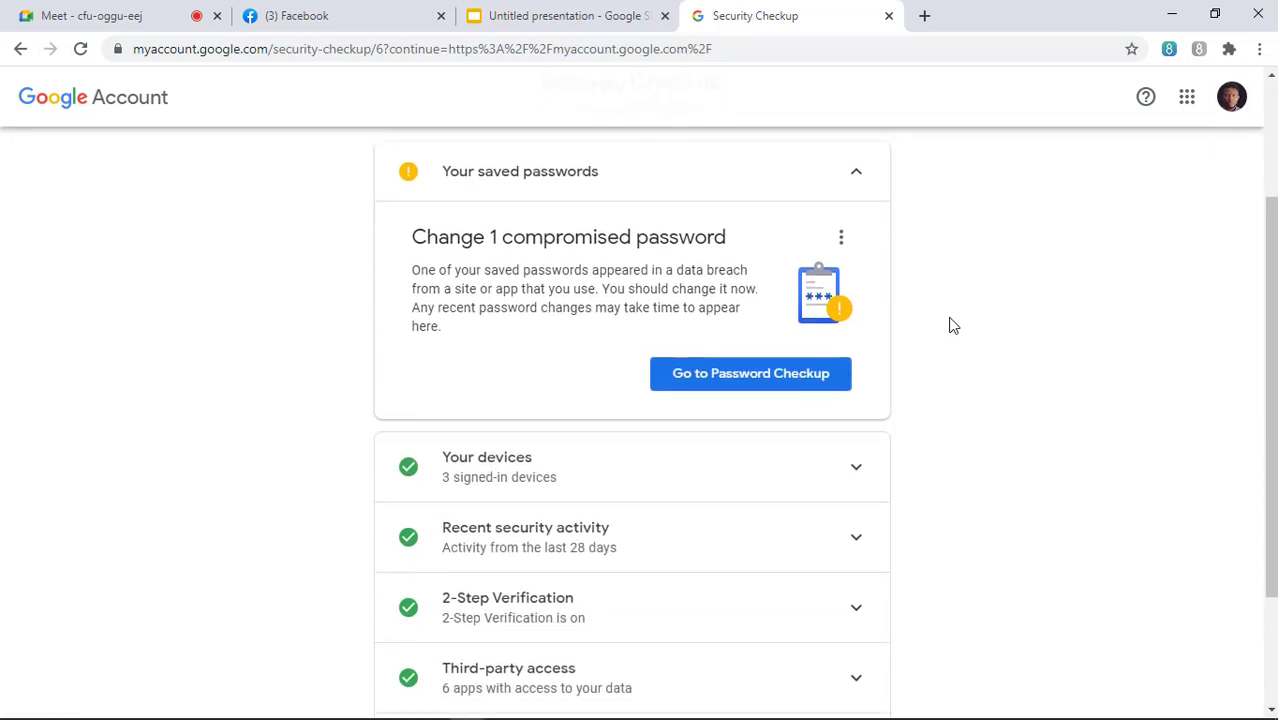
{"action": "scroll", "coordinate": [951, 325], "scroll_direction": "down", "scroll_amount": 3}
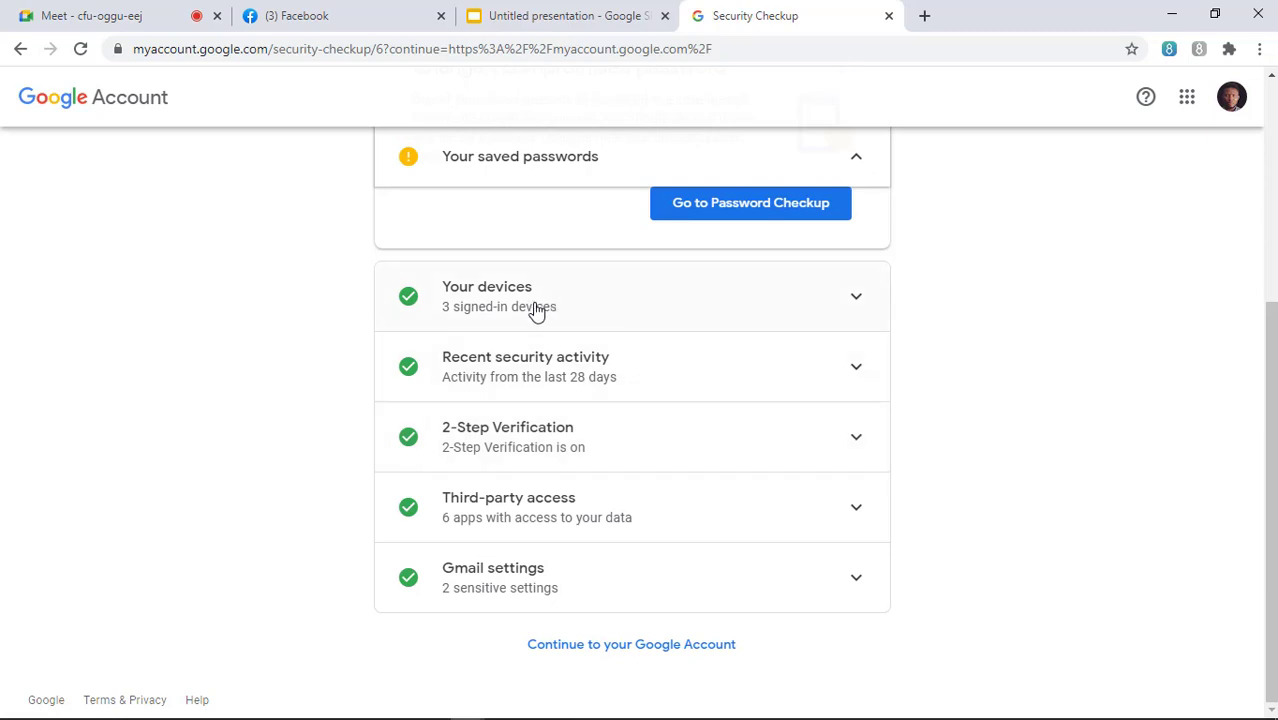
{"action": "left_click", "coordinate": [856, 302]}
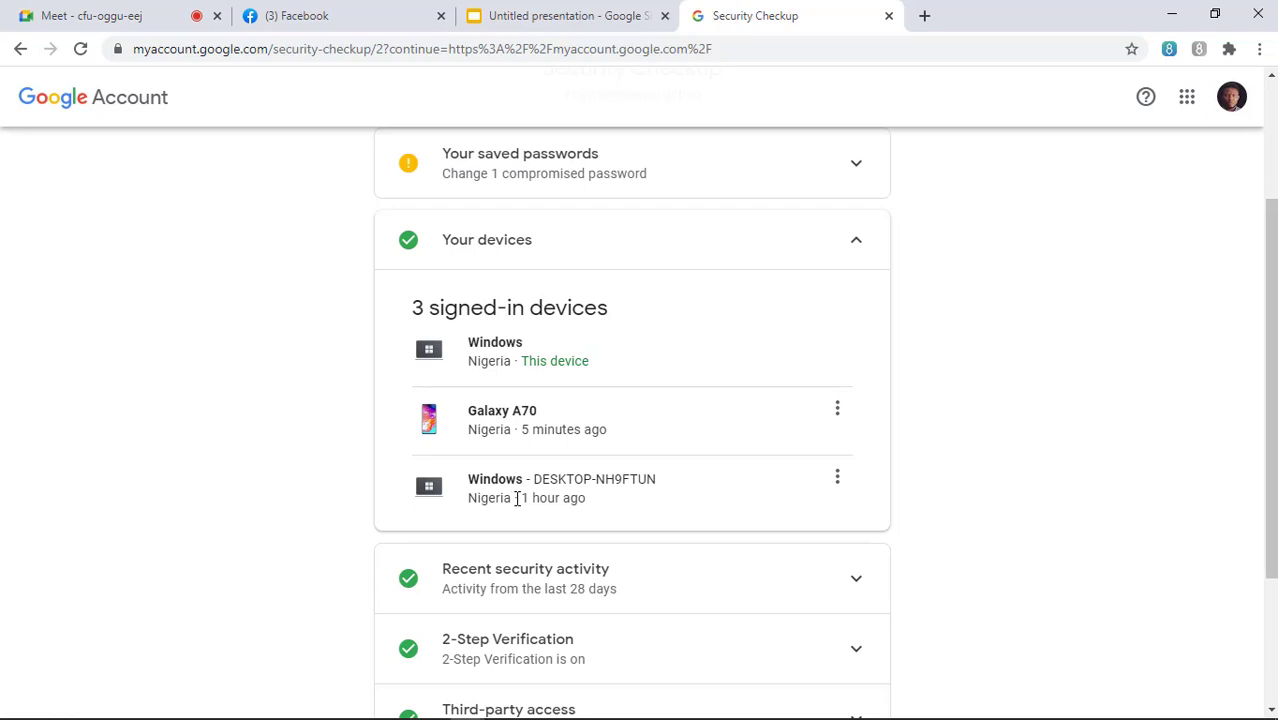
Show the desktop and the Gener8 browser's open windows, and bring the Security Checkup window back.
{"action": "left_click", "coordinate": [1174, 17]}
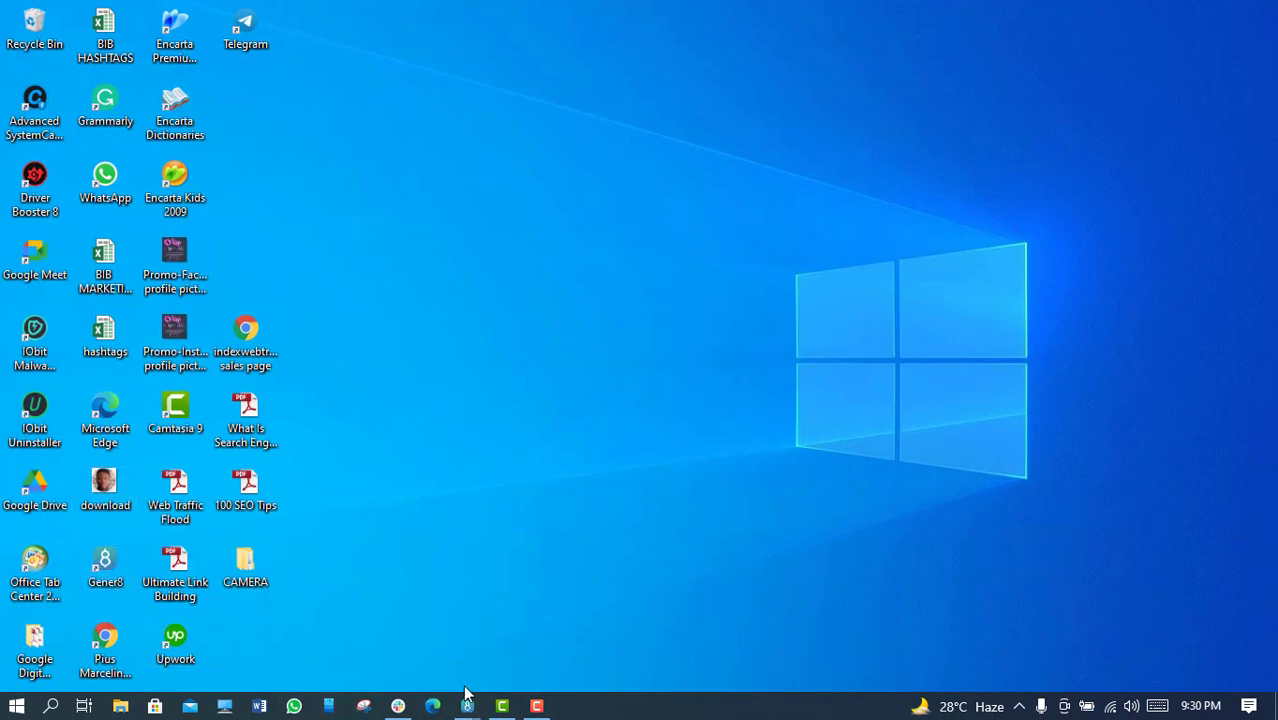
{"action": "mouse_move", "coordinate": [466, 704]}
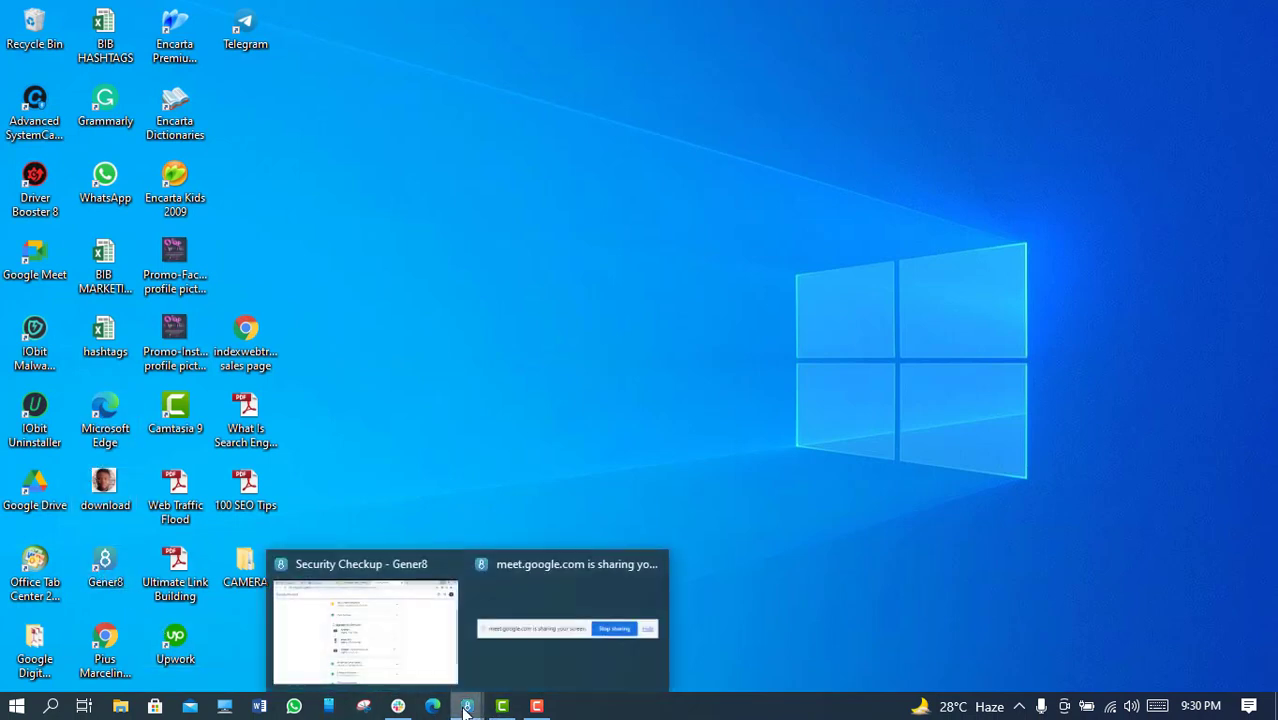
{"action": "left_click", "coordinate": [386, 642]}
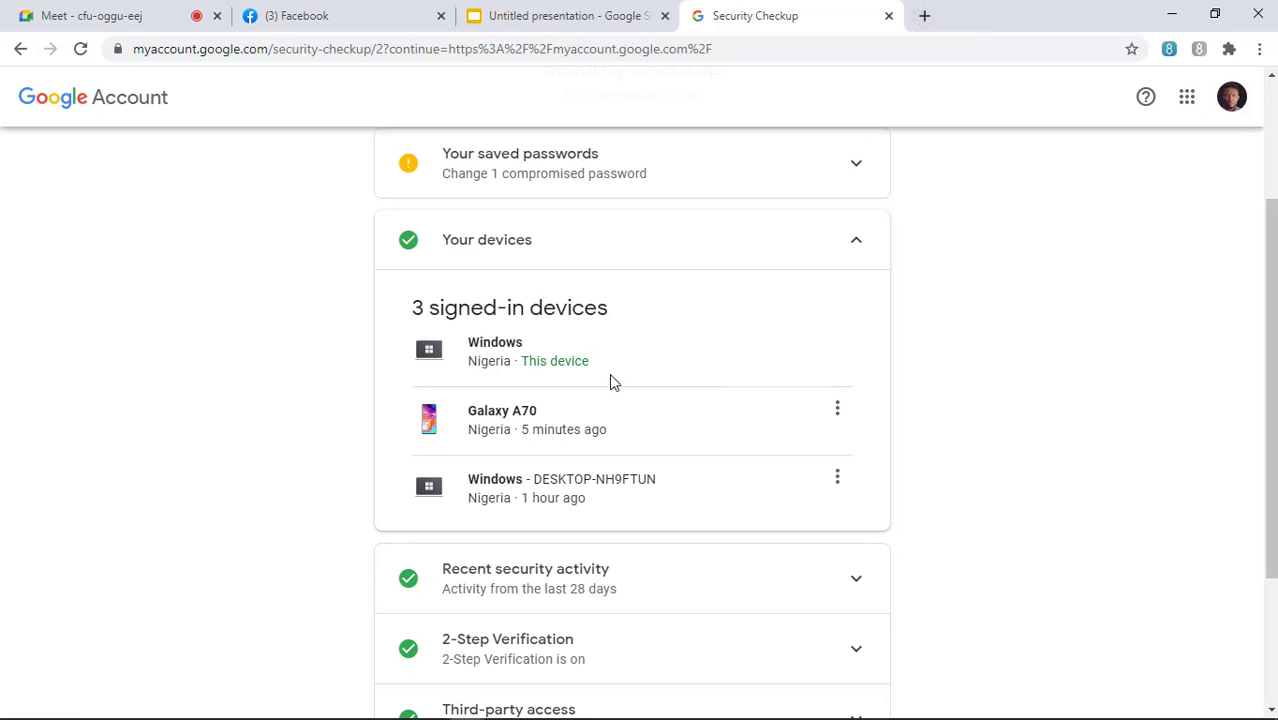
Open the Gener8 marketplace for spending points in a new browser tab and point out its product categories.
{"action": "left_click", "coordinate": [926, 19]}
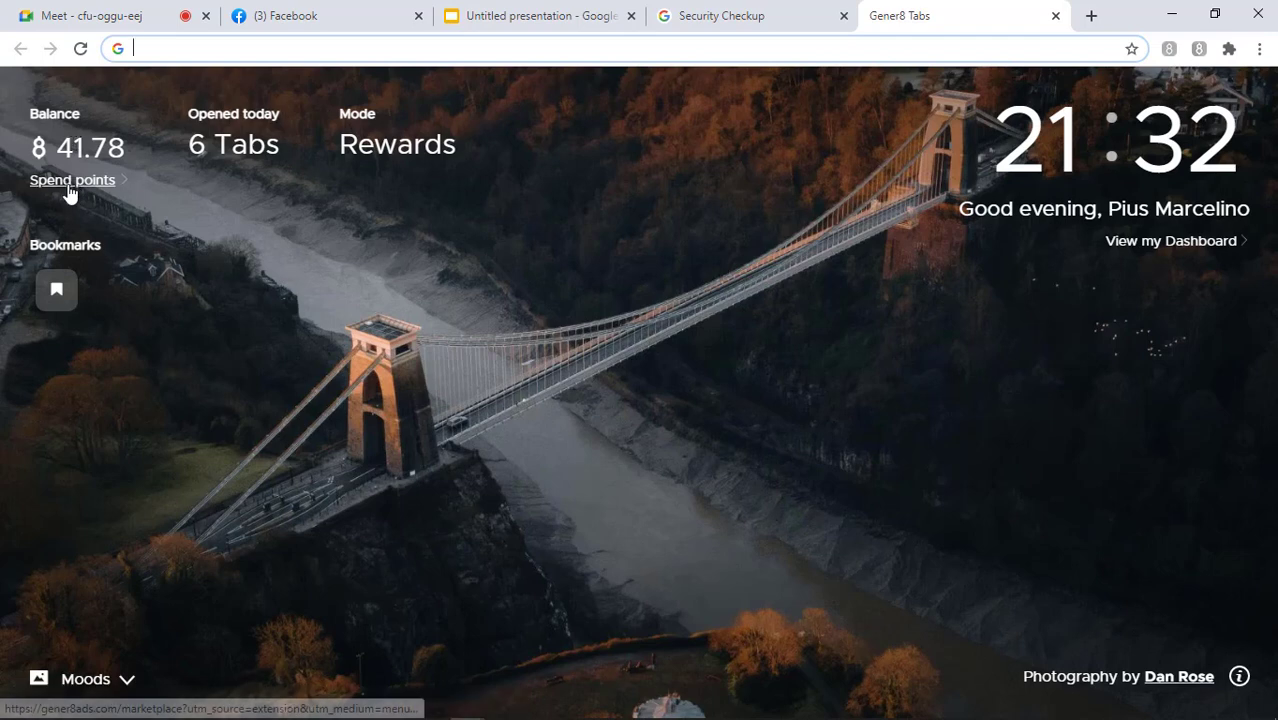
{"action": "left_click", "coordinate": [70, 190]}
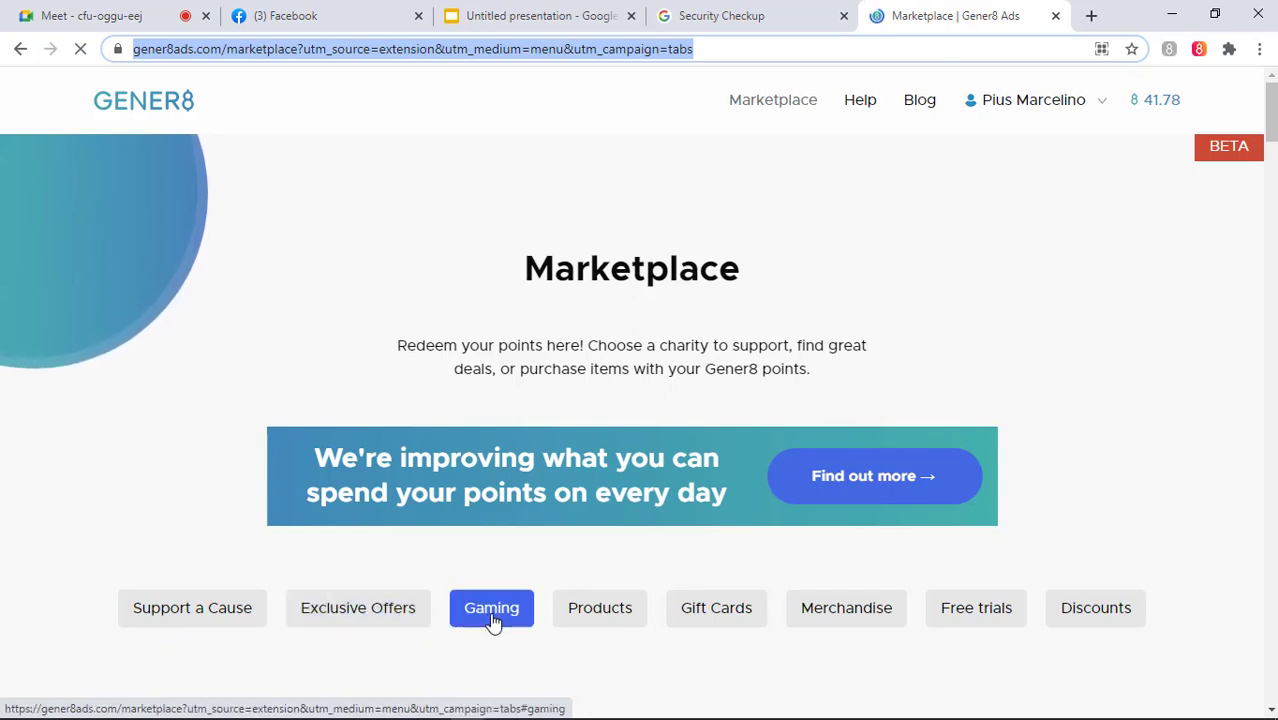
{"action": "left_click", "coordinate": [600, 618]}
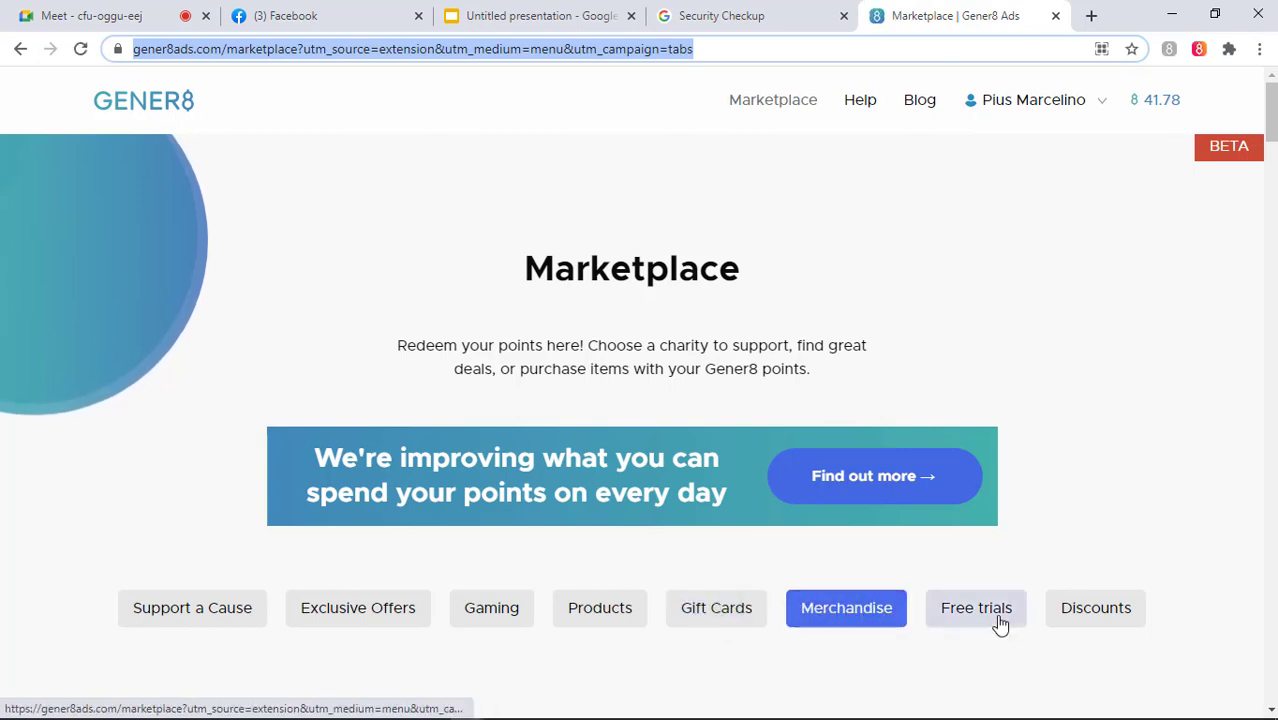
Look through the marketplace's featured offers, auctions, mystery boxes, charity donations, discounts and merchandise, and close its tab.
{"action": "scroll", "coordinate": [1044, 424], "scroll_direction": "down", "scroll_amount": 2}
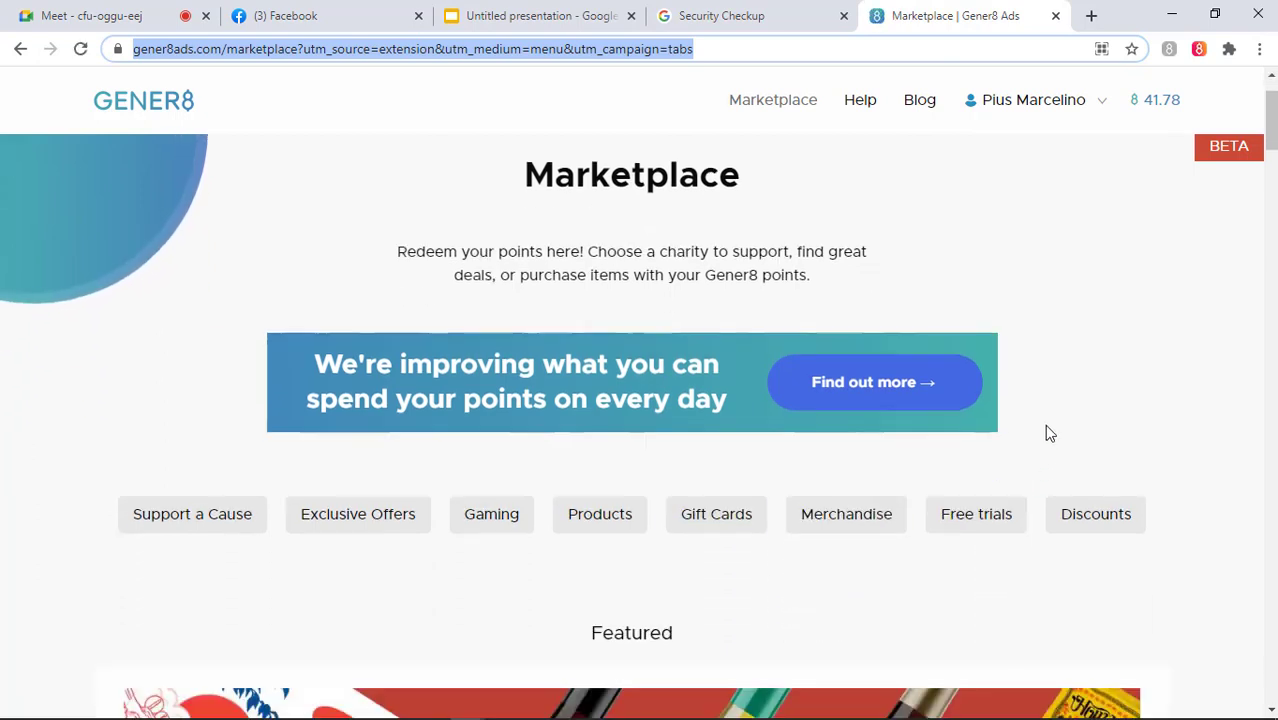
{"action": "scroll", "coordinate": [1044, 424], "scroll_direction": "down", "scroll_amount": 1}
{"action": "scroll", "coordinate": [1044, 424], "scroll_direction": "down", "scroll_amount": 3}
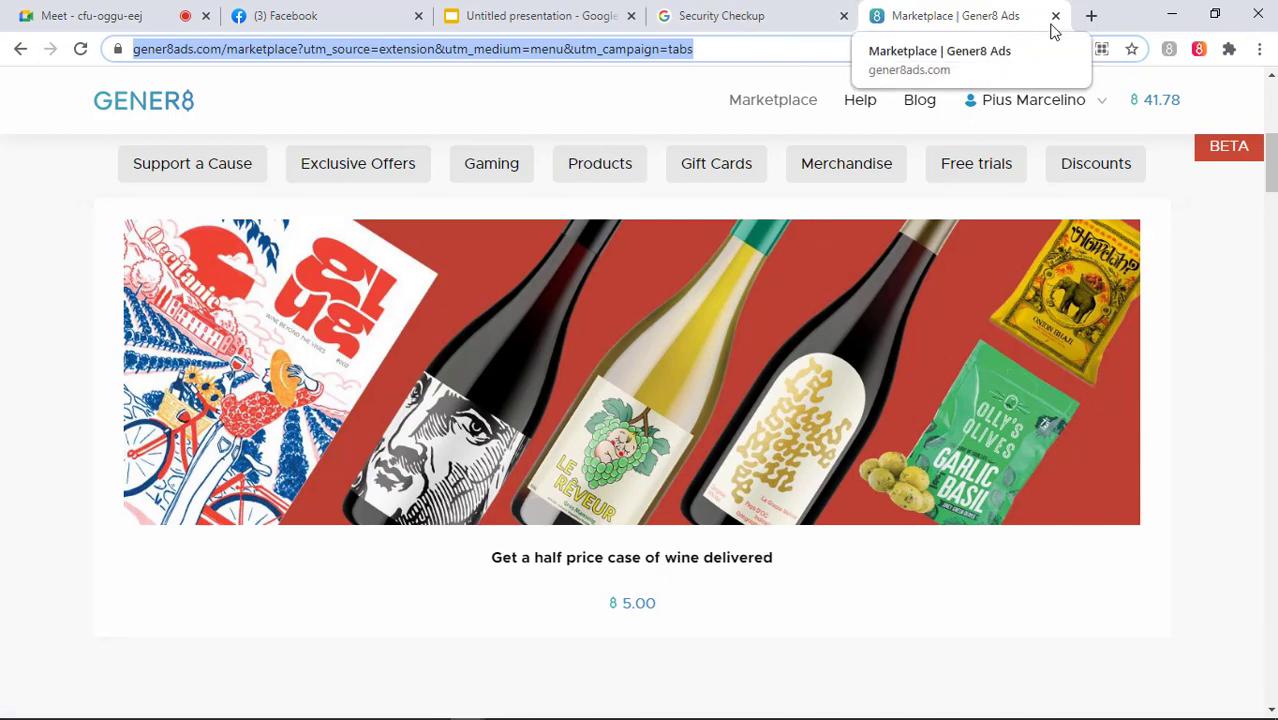
{"action": "scroll", "coordinate": [807, 280], "scroll_direction": "down", "scroll_amount": 6}
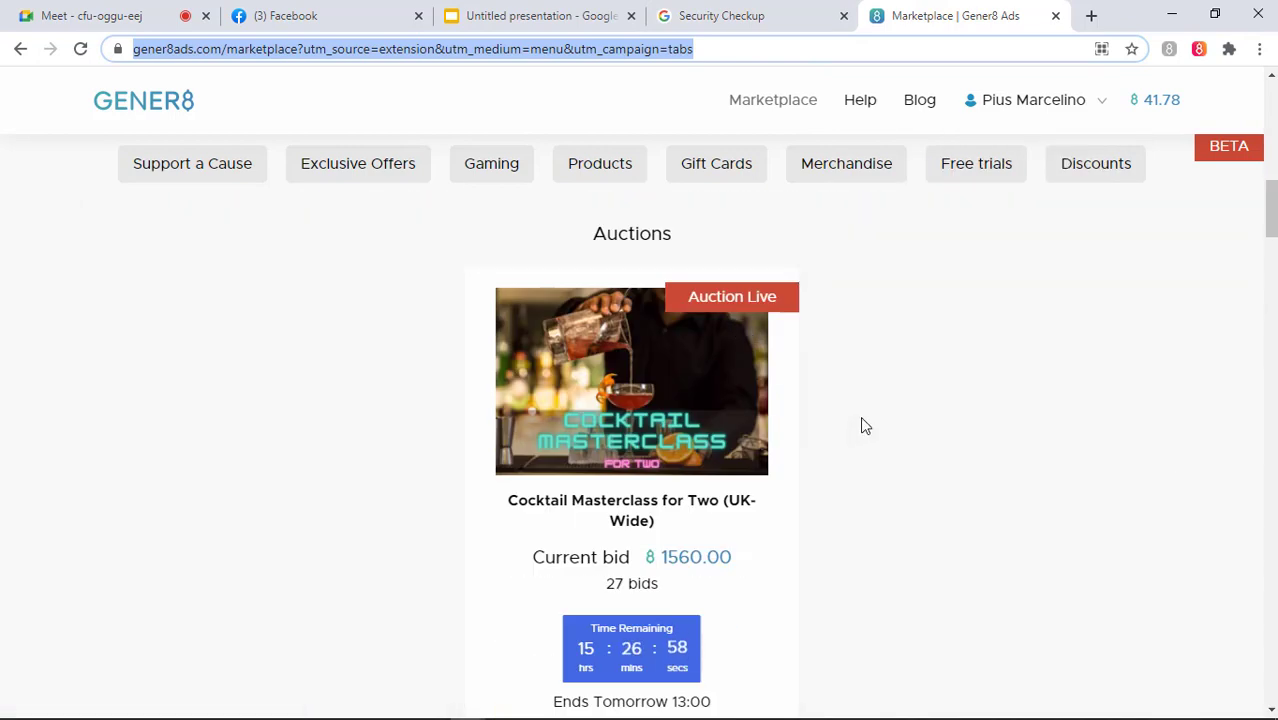
{"action": "scroll", "coordinate": [862, 426], "scroll_direction": "down", "scroll_amount": 1}
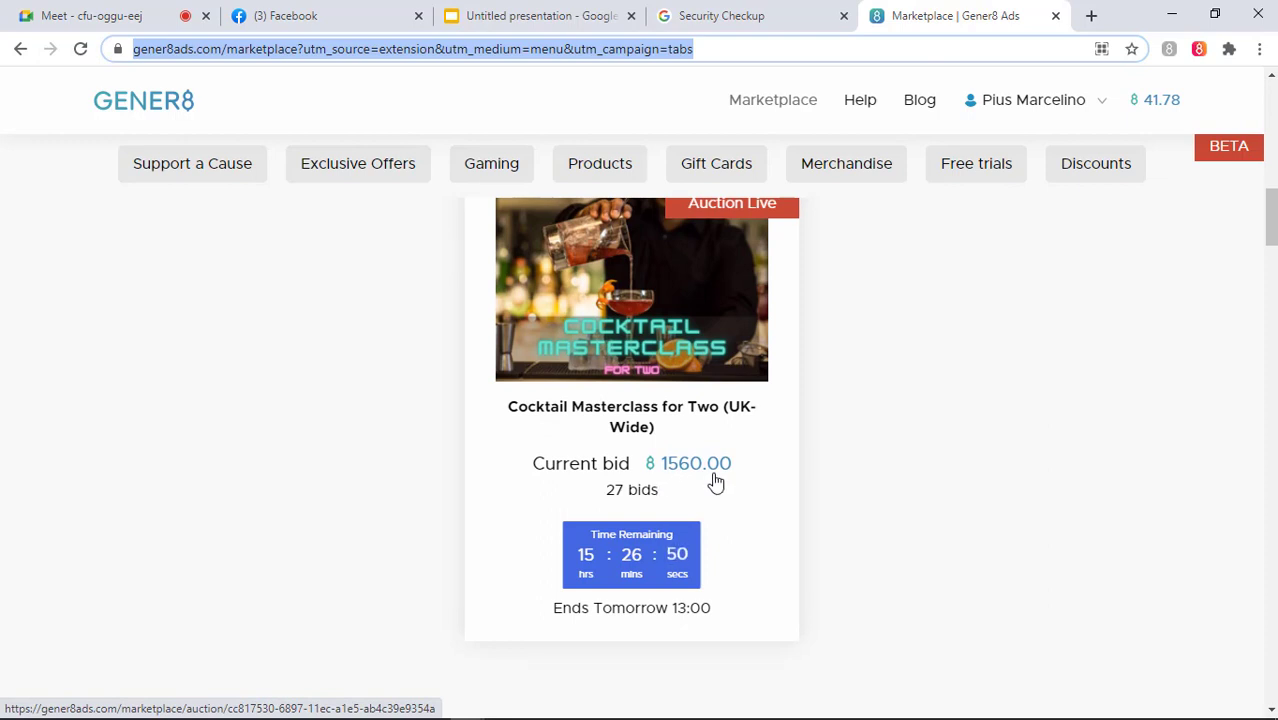
{"action": "scroll", "coordinate": [715, 481], "scroll_direction": "down", "scroll_amount": 5}
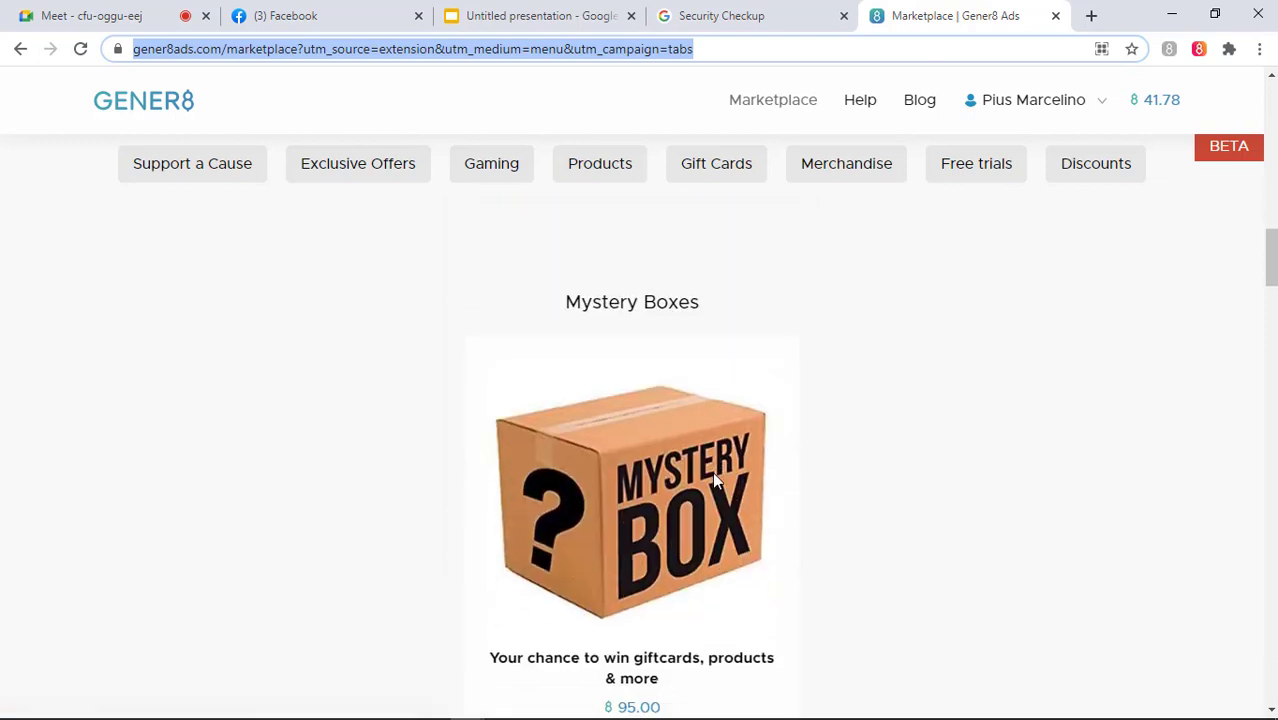
{"action": "scroll", "coordinate": [715, 481], "scroll_direction": "down", "scroll_amount": 10}
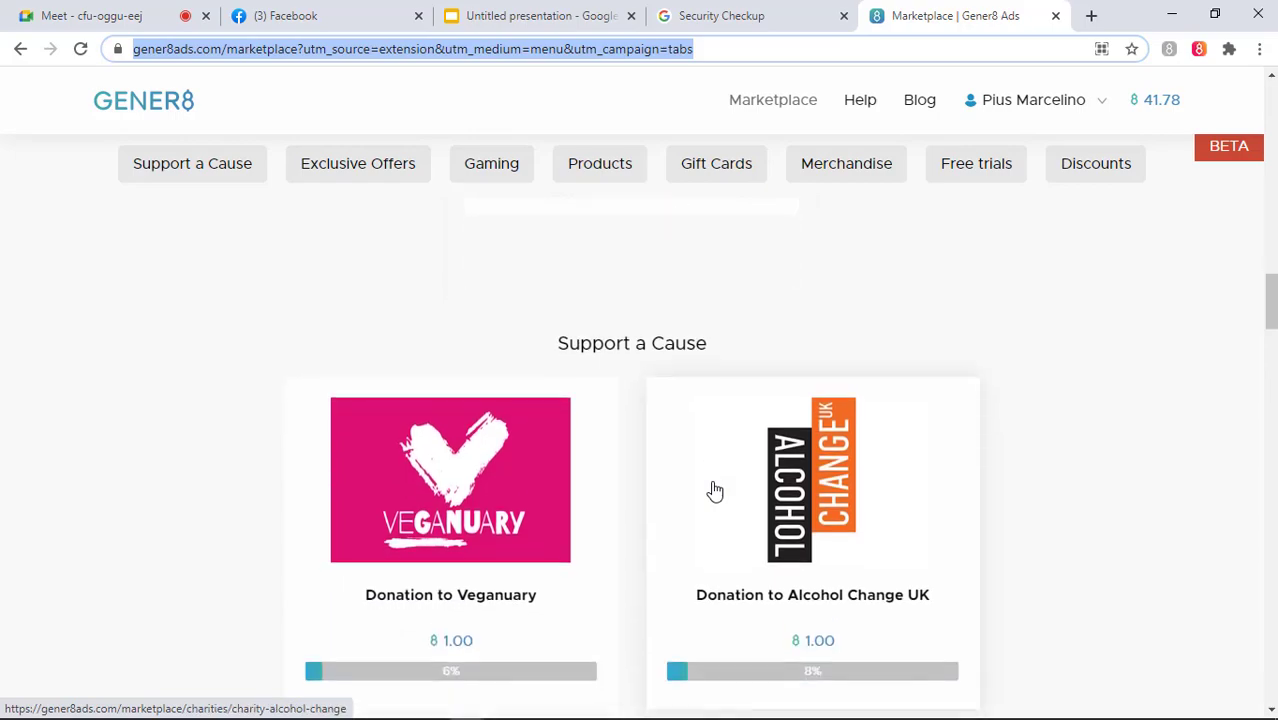
{"action": "scroll", "coordinate": [715, 488], "scroll_direction": "down", "scroll_amount": 10}
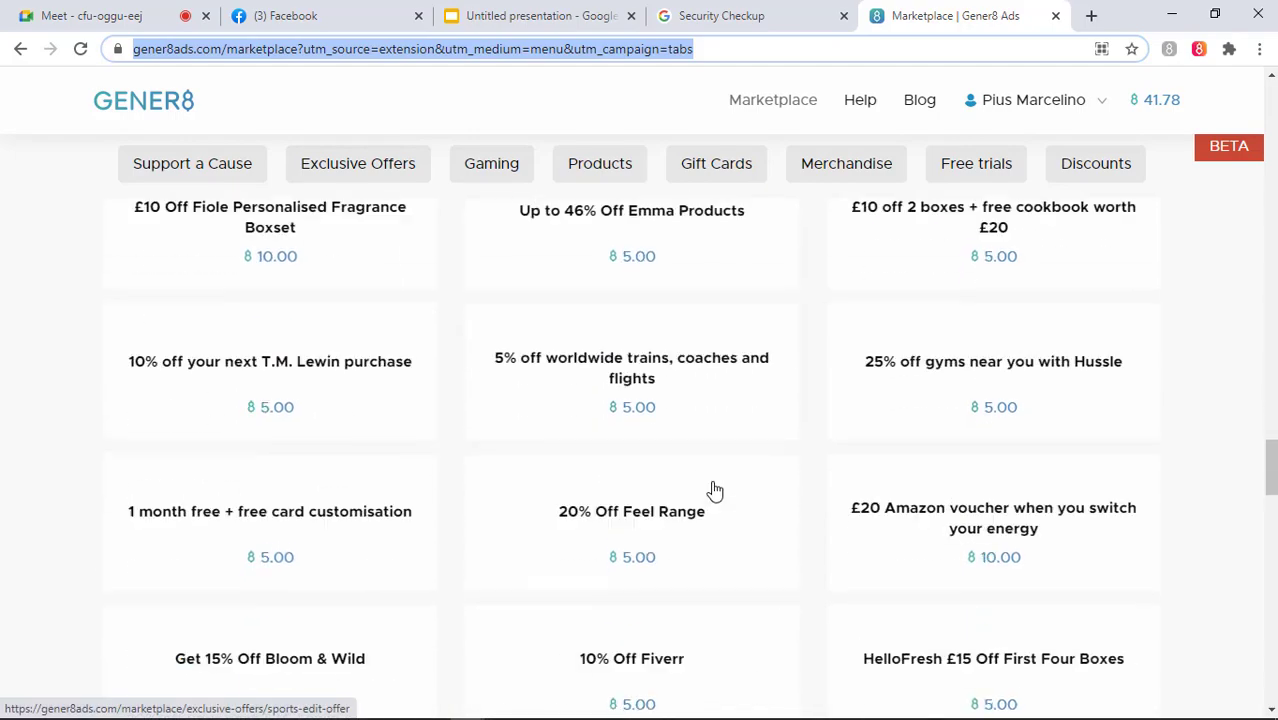
{"action": "scroll", "coordinate": [715, 488], "scroll_direction": "down", "scroll_amount": 15}
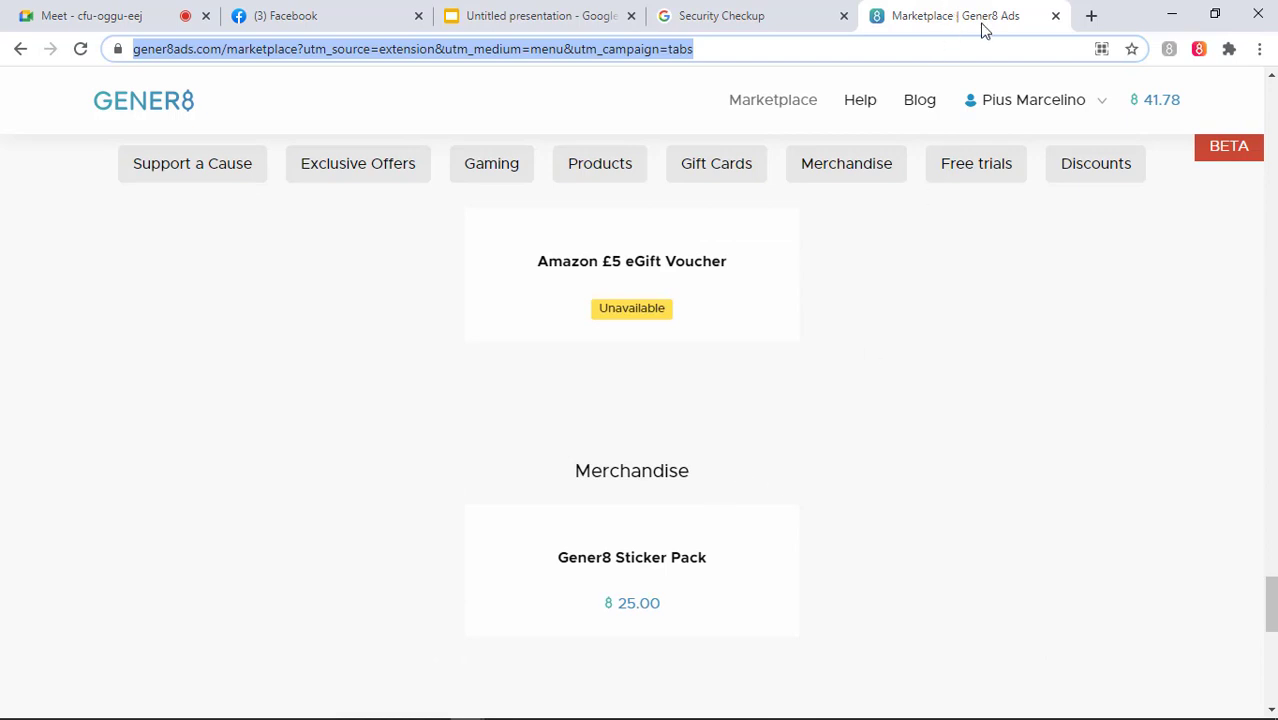
{"action": "left_click", "coordinate": [1056, 17]}
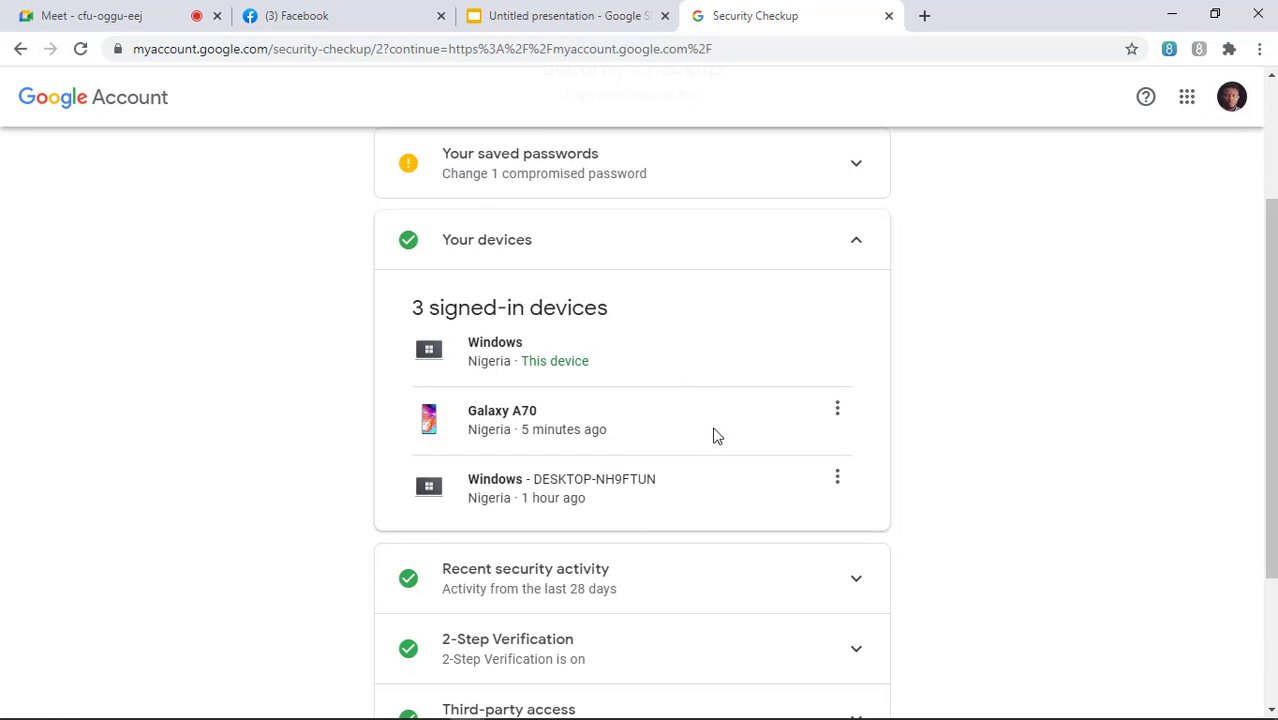
View the sign-out and unrecognized-device options for the Galaxy A70 and the other Windows device, and collapse the device list.
{"action": "left_click", "coordinate": [840, 420]}
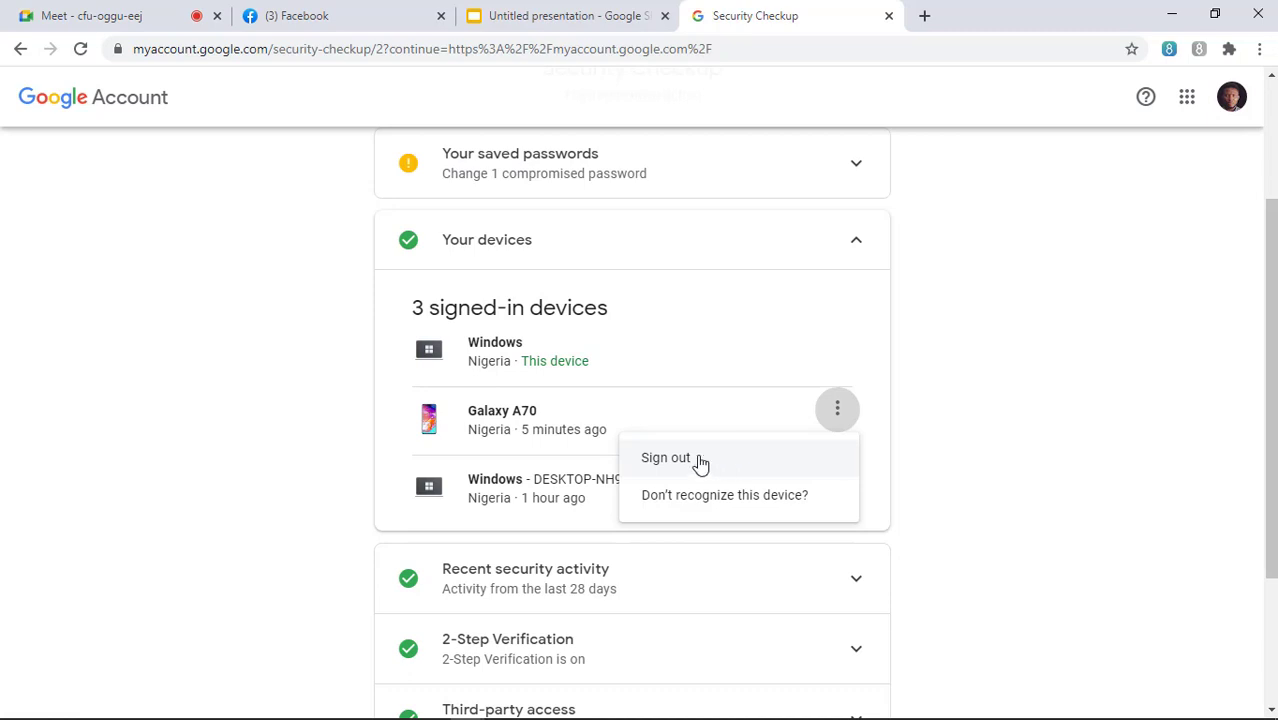
{"action": "left_click", "coordinate": [841, 407]}
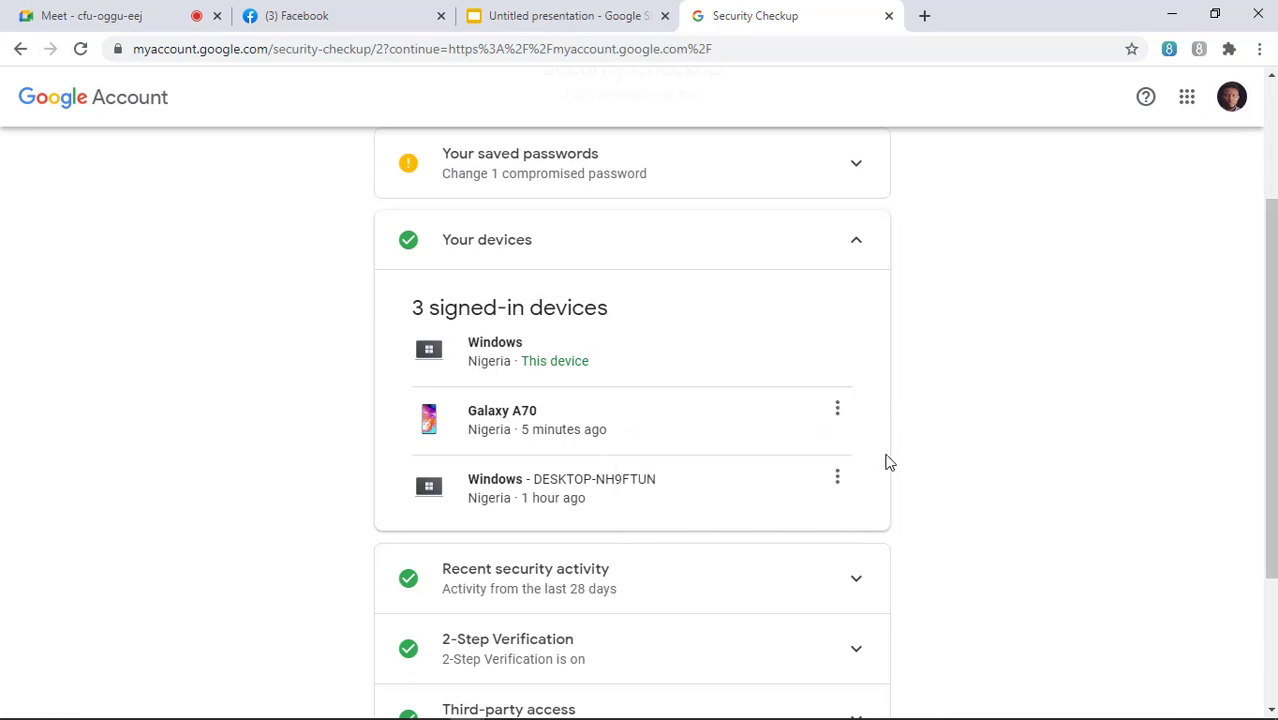
{"action": "left_click", "coordinate": [841, 482]}
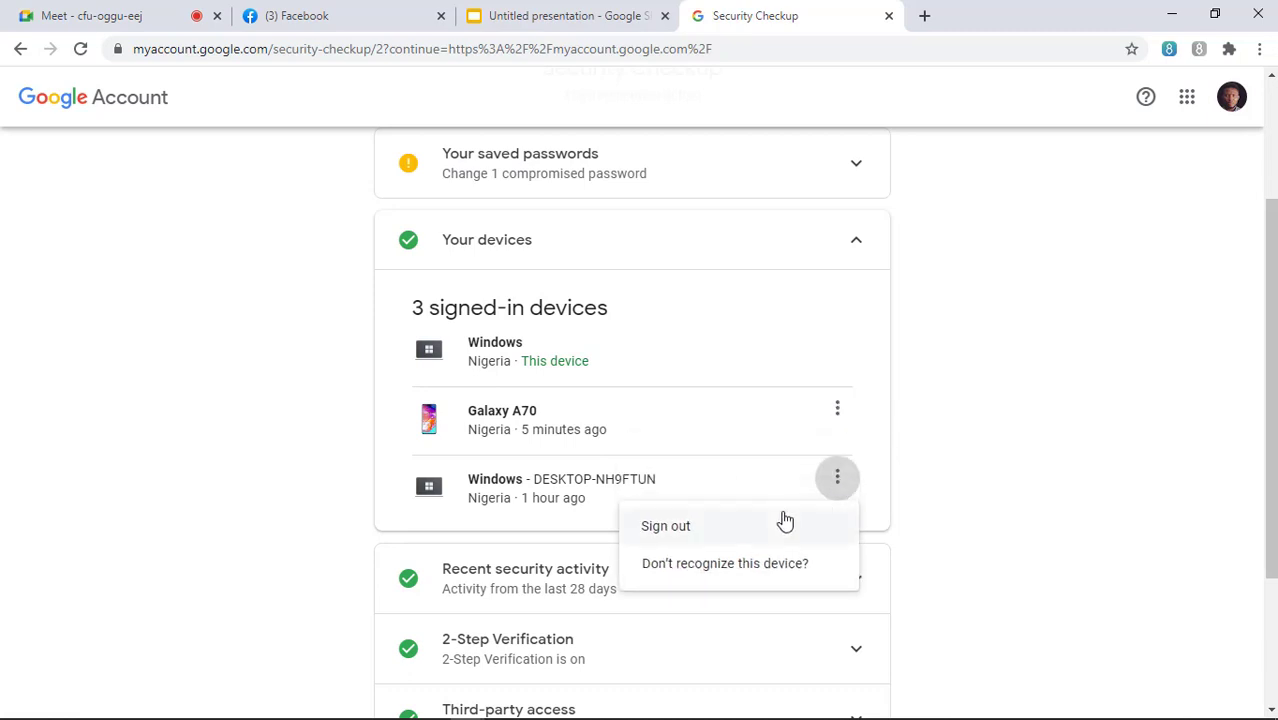
{"action": "left_click", "coordinate": [904, 413]}
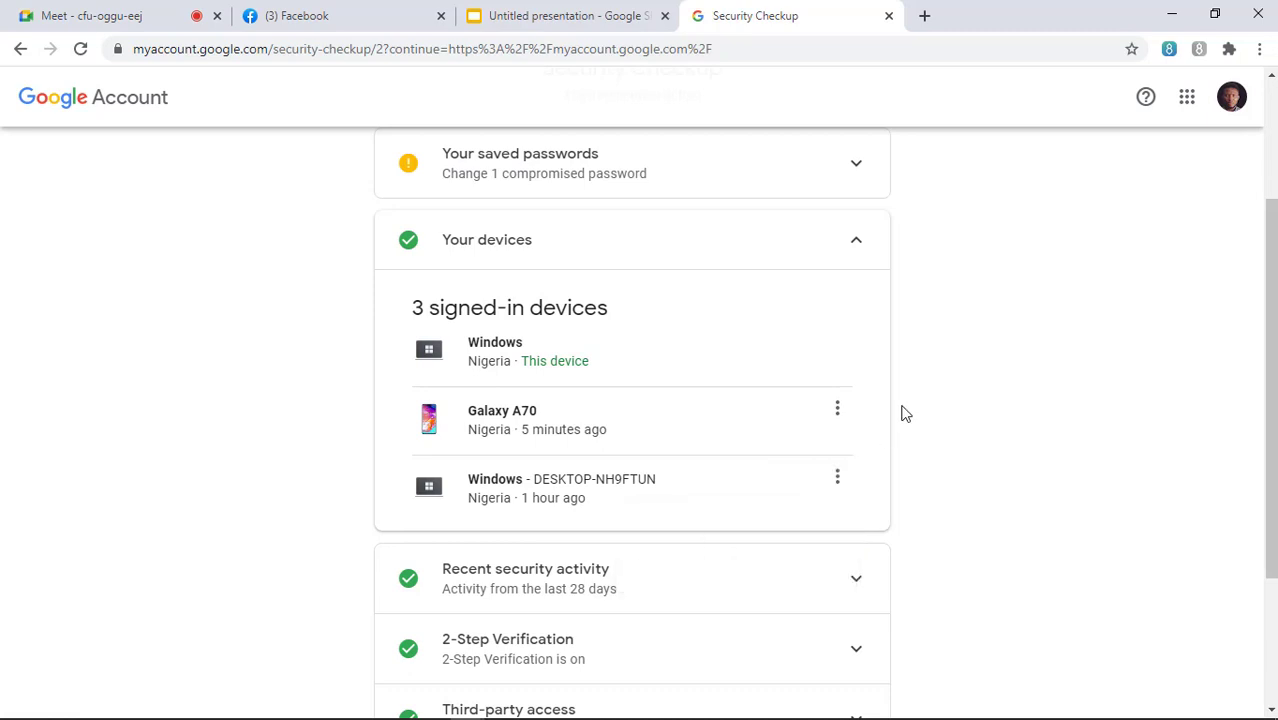
{"action": "left_click", "coordinate": [852, 246]}
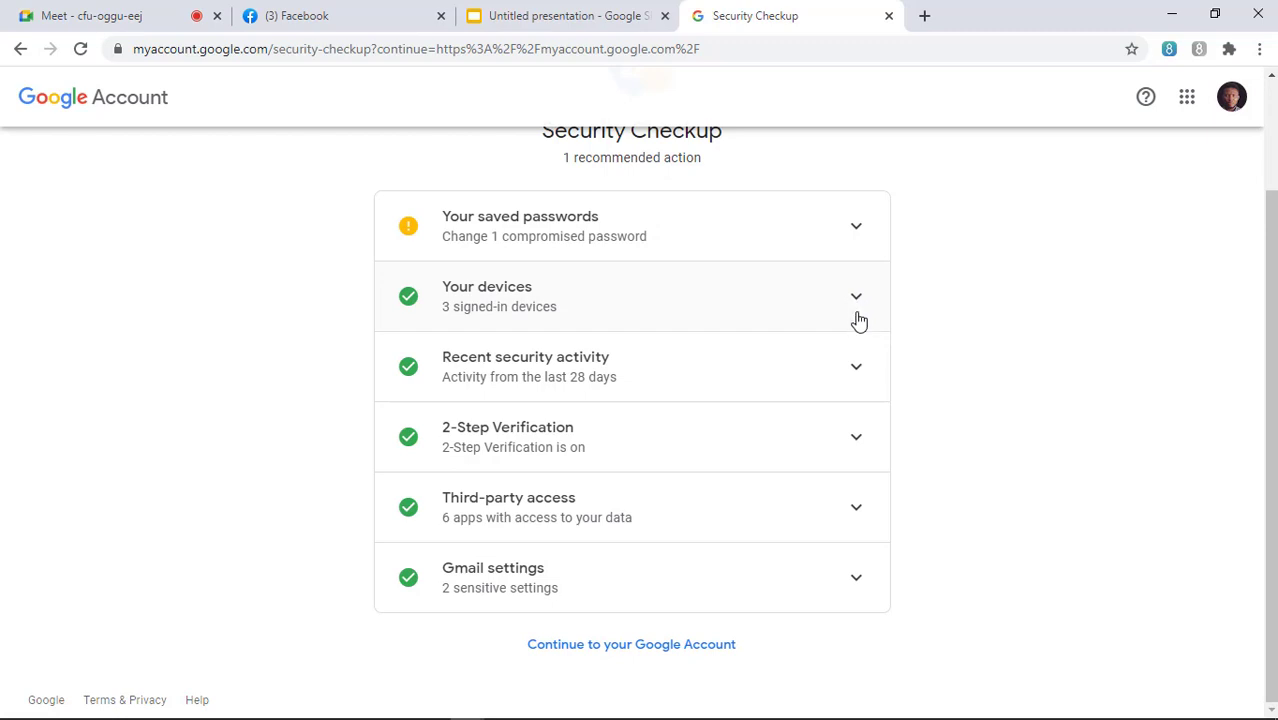
Expand the recent security activity from the last 28 days, review its sign-in and access entries, and collapse it.
{"action": "left_click", "coordinate": [858, 372]}
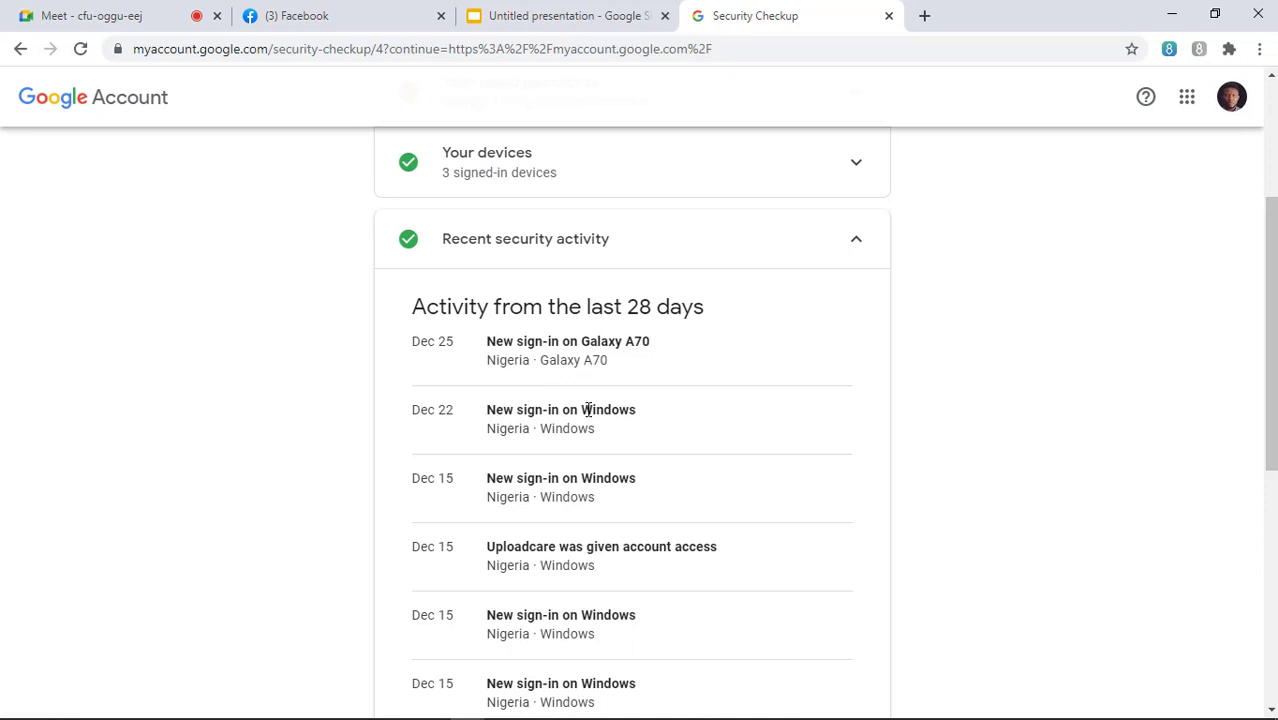
{"action": "scroll", "coordinate": [588, 409], "scroll_direction": "down", "scroll_amount": 1}
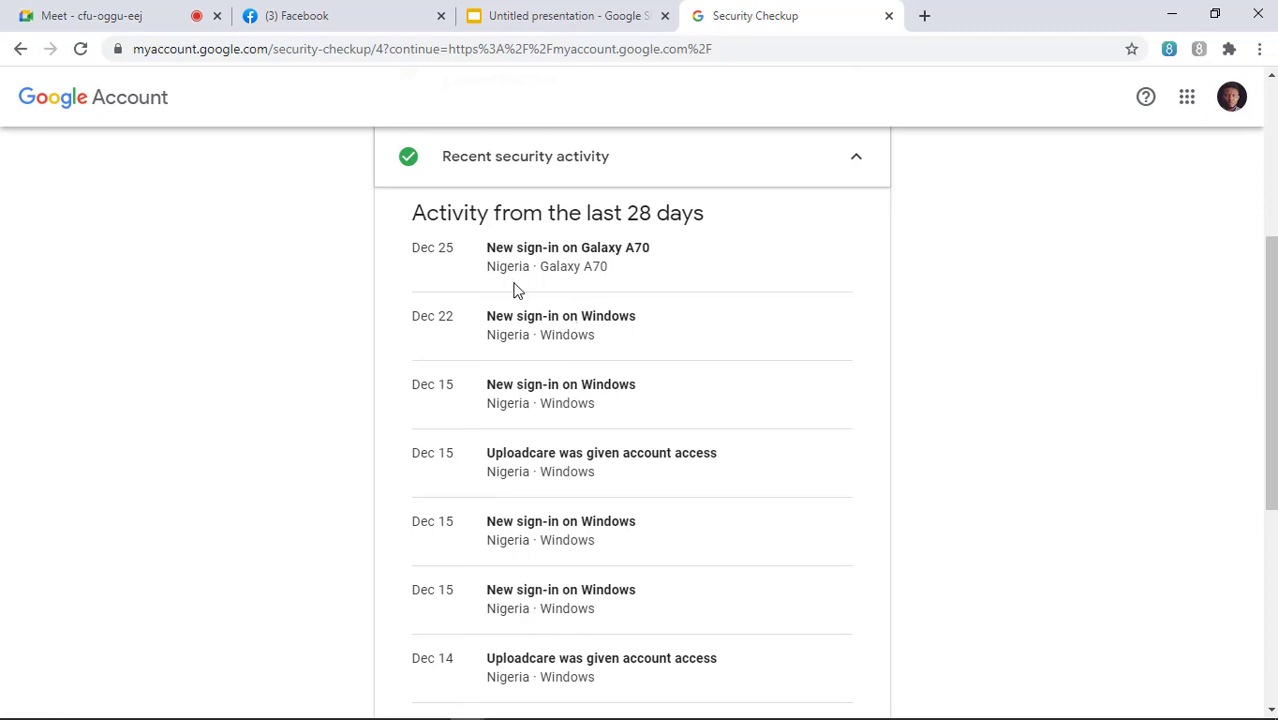
{"action": "scroll", "coordinate": [513, 300], "scroll_direction": "down", "scroll_amount": 3}
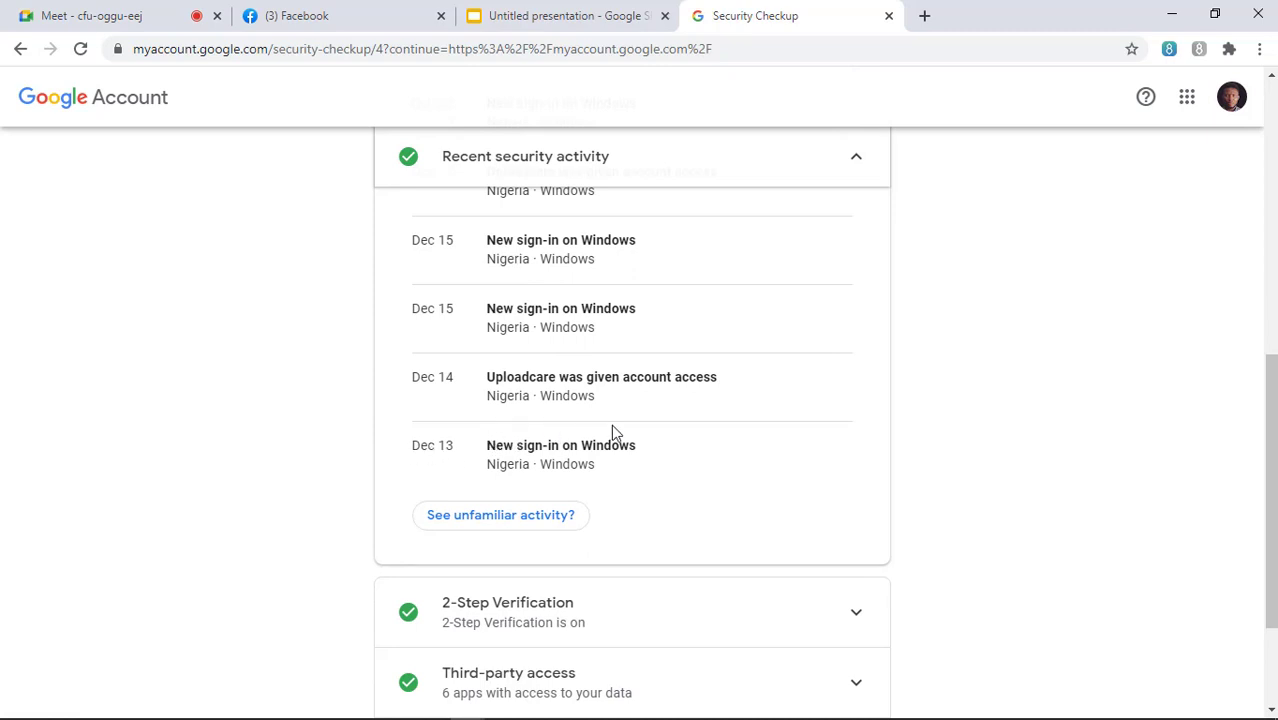
{"action": "scroll", "coordinate": [613, 428], "scroll_direction": "up", "scroll_amount": 2}
{"action": "scroll", "coordinate": [613, 430], "scroll_direction": "up", "scroll_amount": 5}
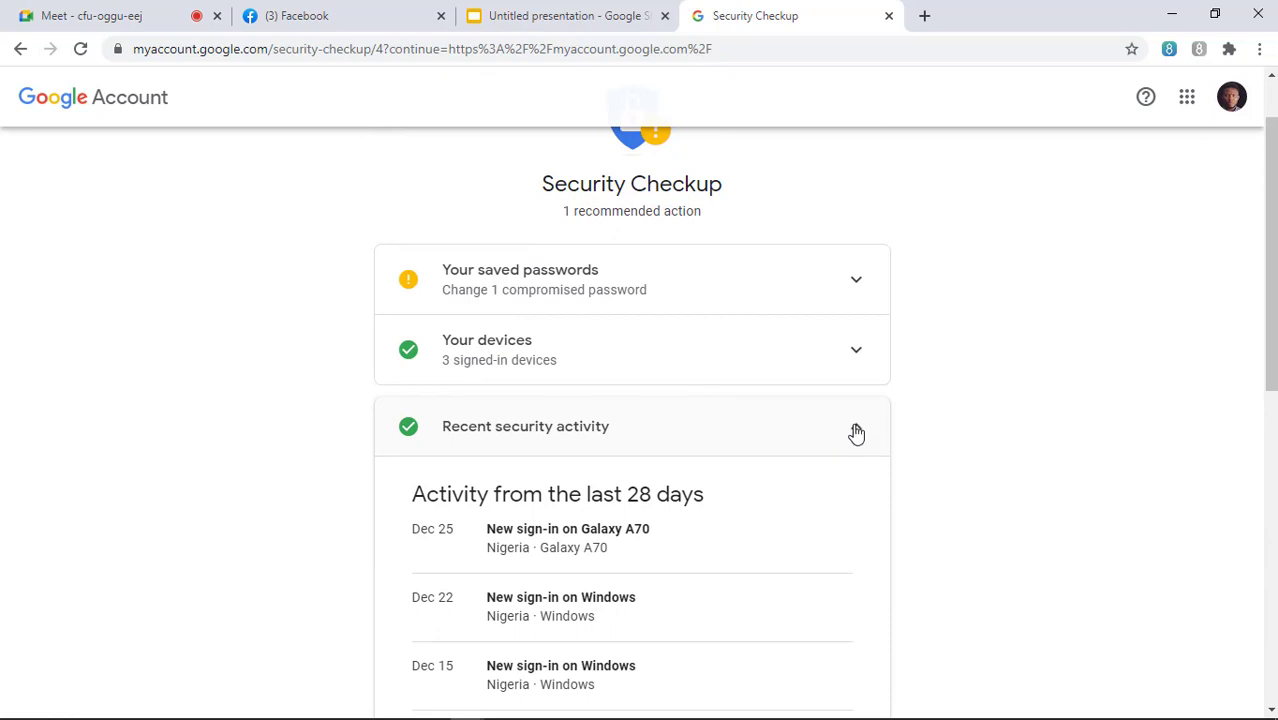
{"action": "left_click", "coordinate": [857, 433]}
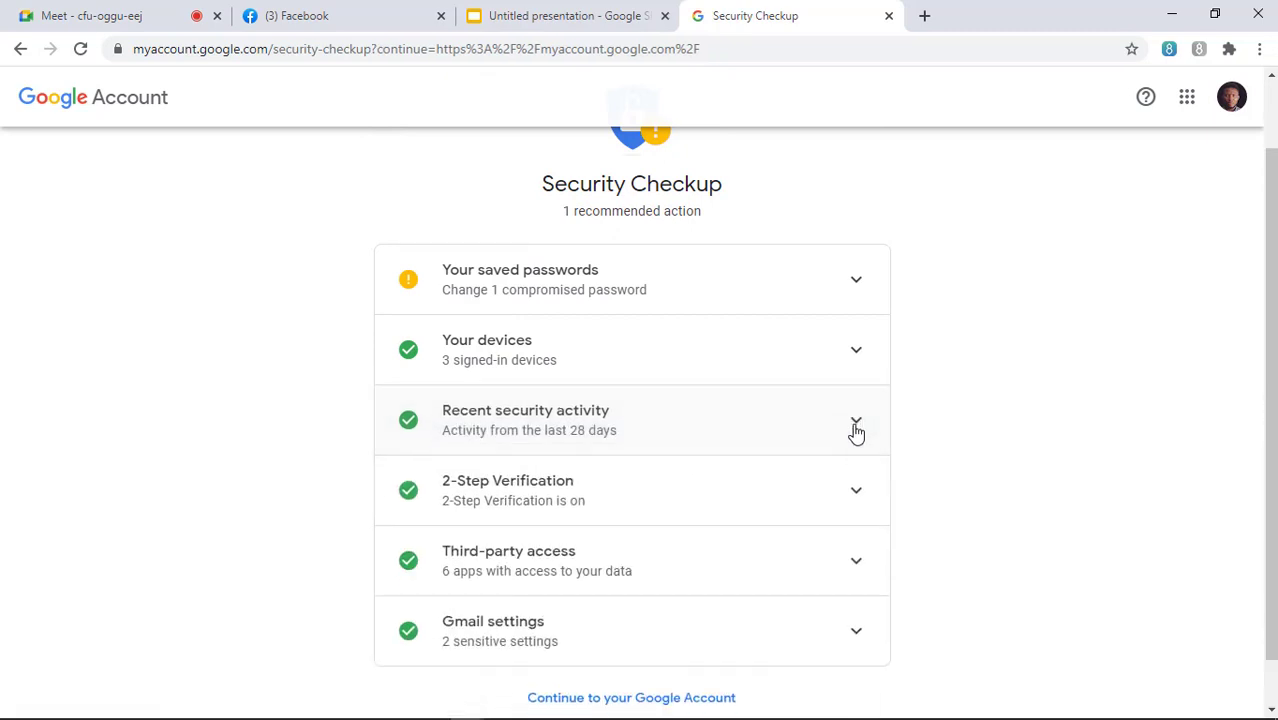
Expand the 2-Step Verification section and open its settings, verifying identity with the account password.
{"action": "left_click", "coordinate": [857, 495]}
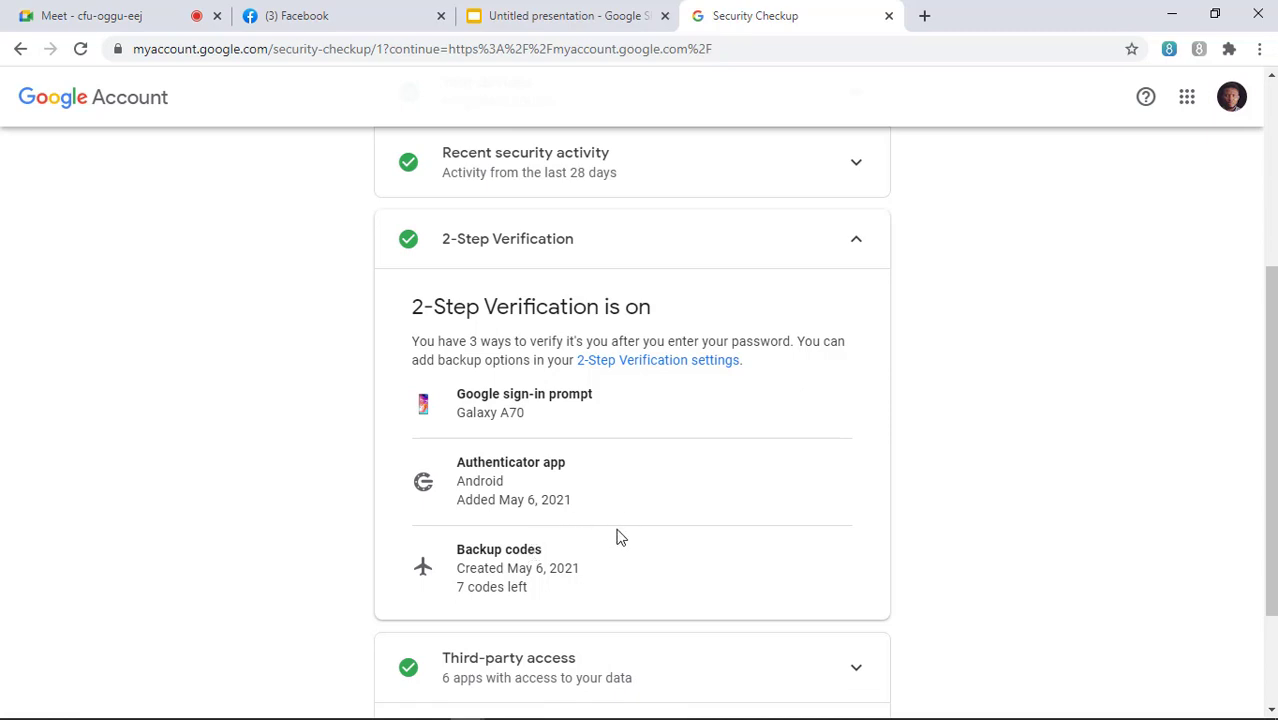
{"action": "left_click", "coordinate": [655, 366]}
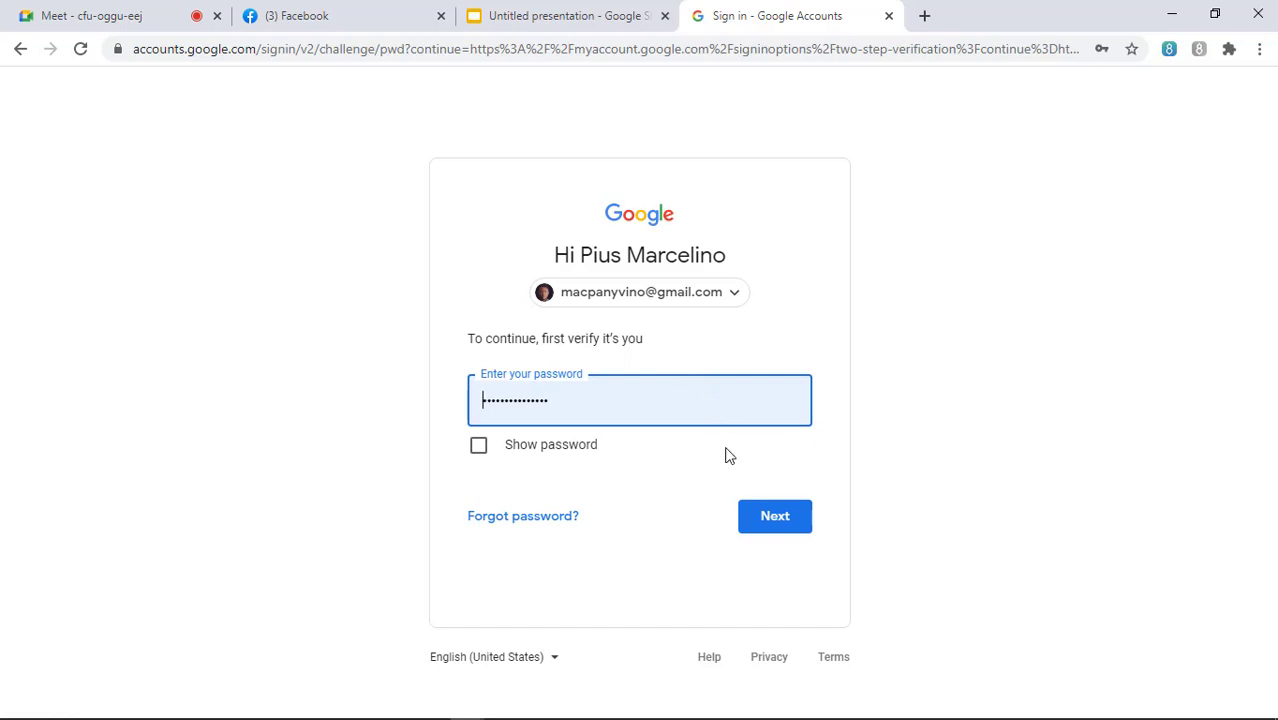
{"action": "left_click", "coordinate": [776, 516]}
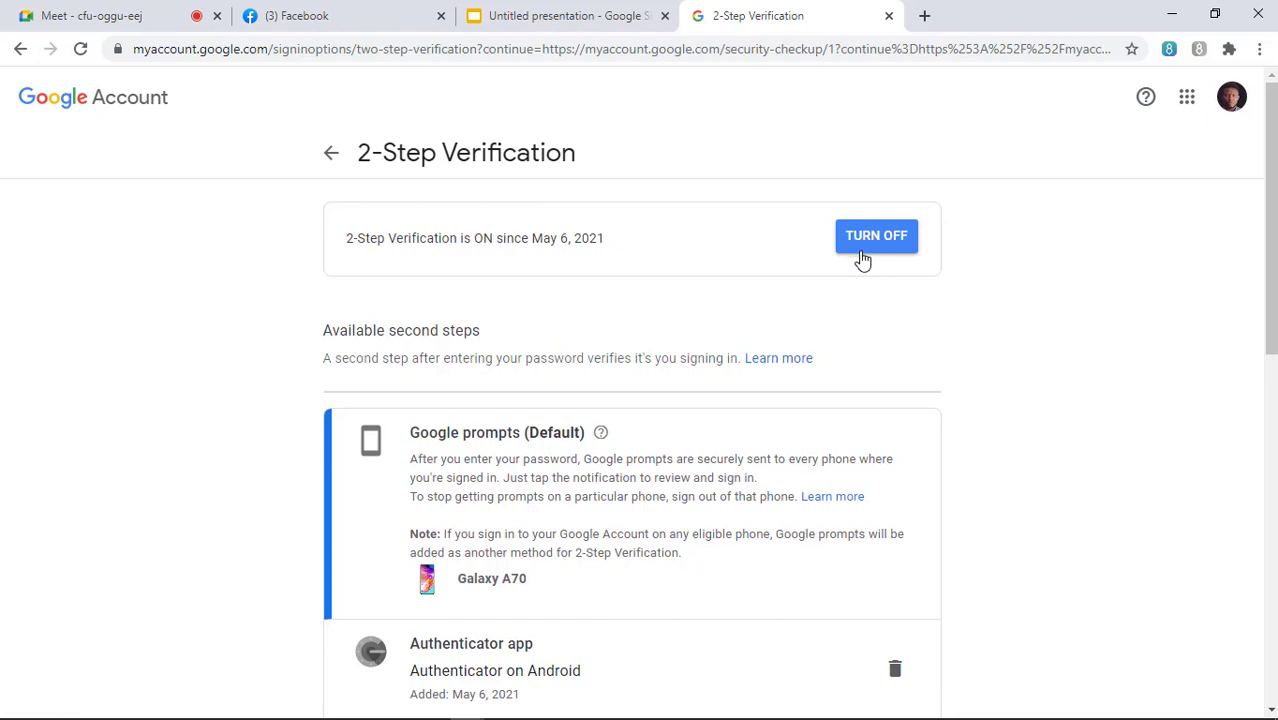
Examine the available second steps: Google prompts, Authenticator app, backup codes, voice or text message, and Security Key.
{"action": "scroll", "coordinate": [922, 346], "scroll_direction": "down", "scroll_amount": 3}
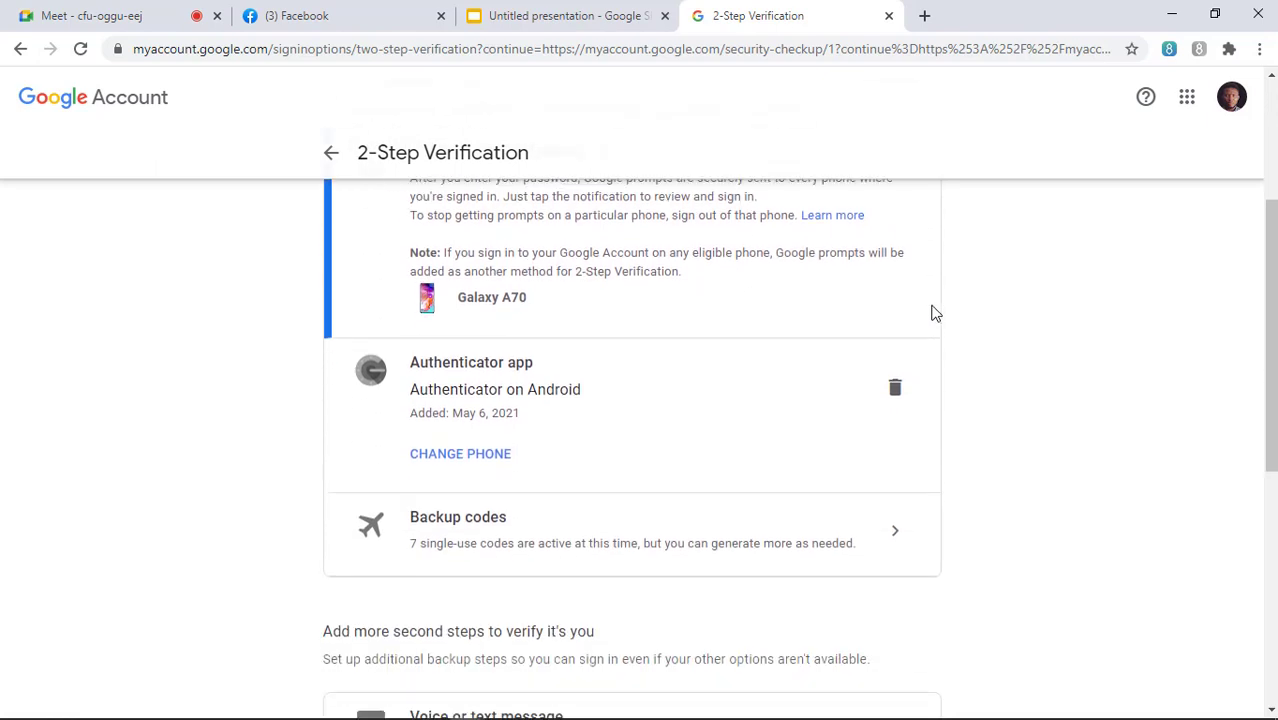
{"action": "scroll", "coordinate": [930, 311], "scroll_direction": "up", "scroll_amount": 2}
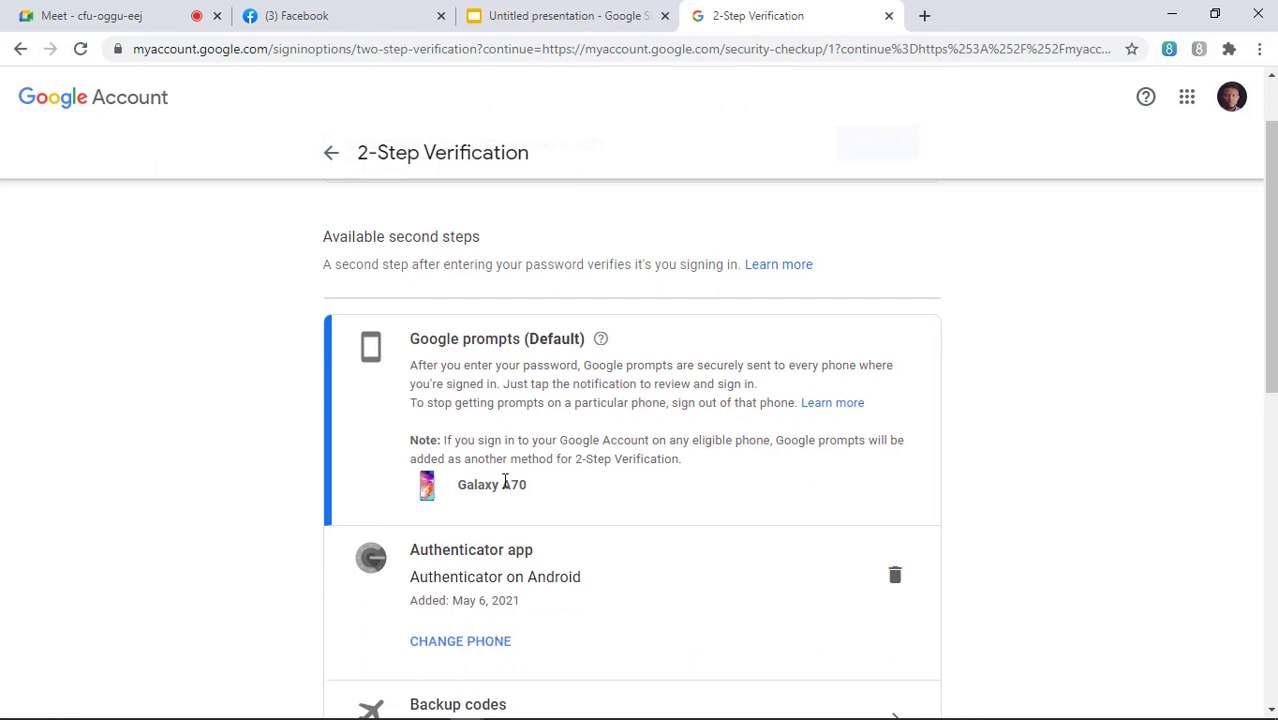
{"action": "scroll", "coordinate": [505, 481], "scroll_direction": "down", "scroll_amount": 2}
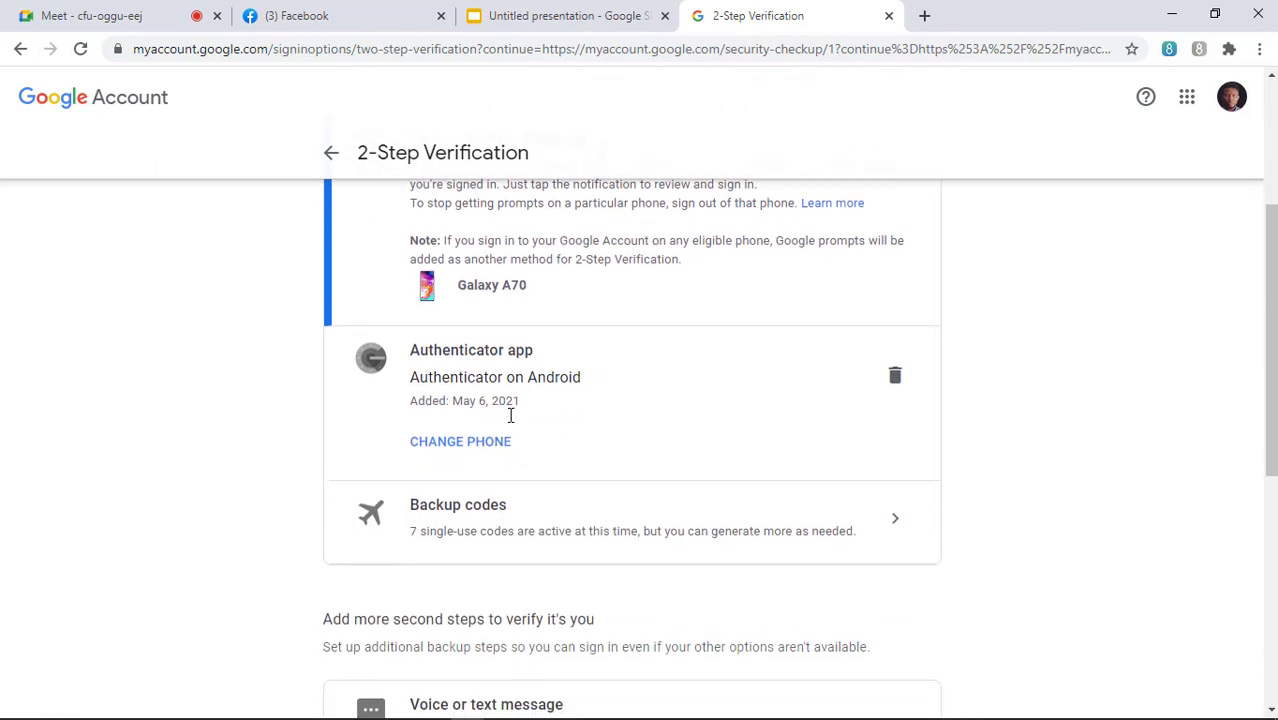
{"action": "scroll", "coordinate": [510, 415], "scroll_direction": "down", "scroll_amount": 3}
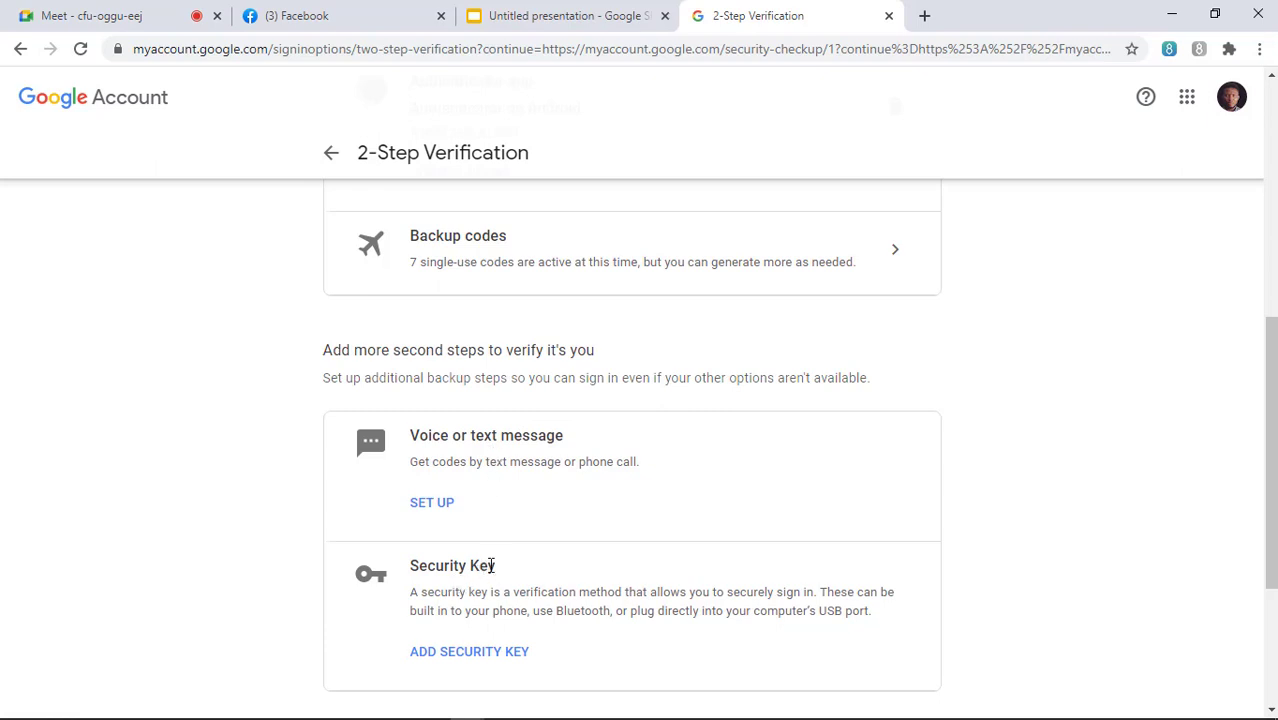
{"action": "scroll", "coordinate": [502, 430], "scroll_direction": "up", "scroll_amount": 2}
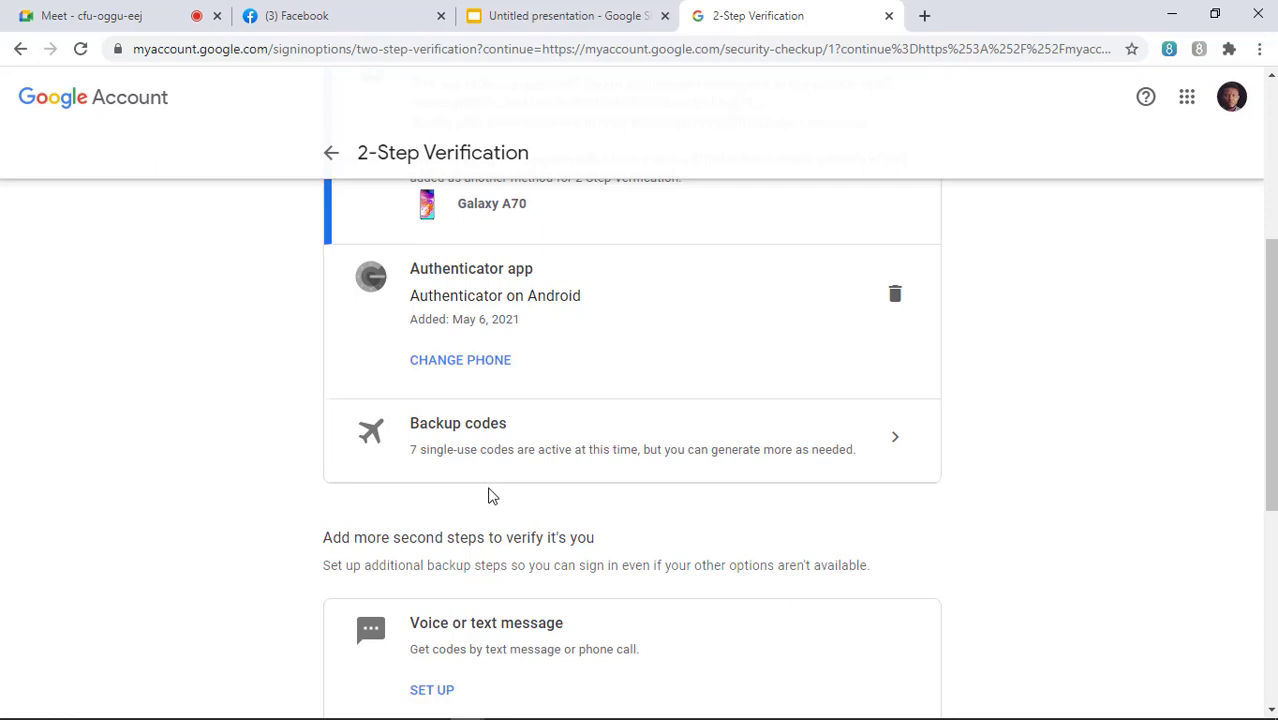
{"action": "scroll", "coordinate": [488, 484], "scroll_direction": "down", "scroll_amount": 3}
{"action": "scroll", "coordinate": [490, 497], "scroll_direction": "up", "scroll_amount": 3}
{"action": "scroll", "coordinate": [622, 348], "scroll_direction": "down", "scroll_amount": 2}
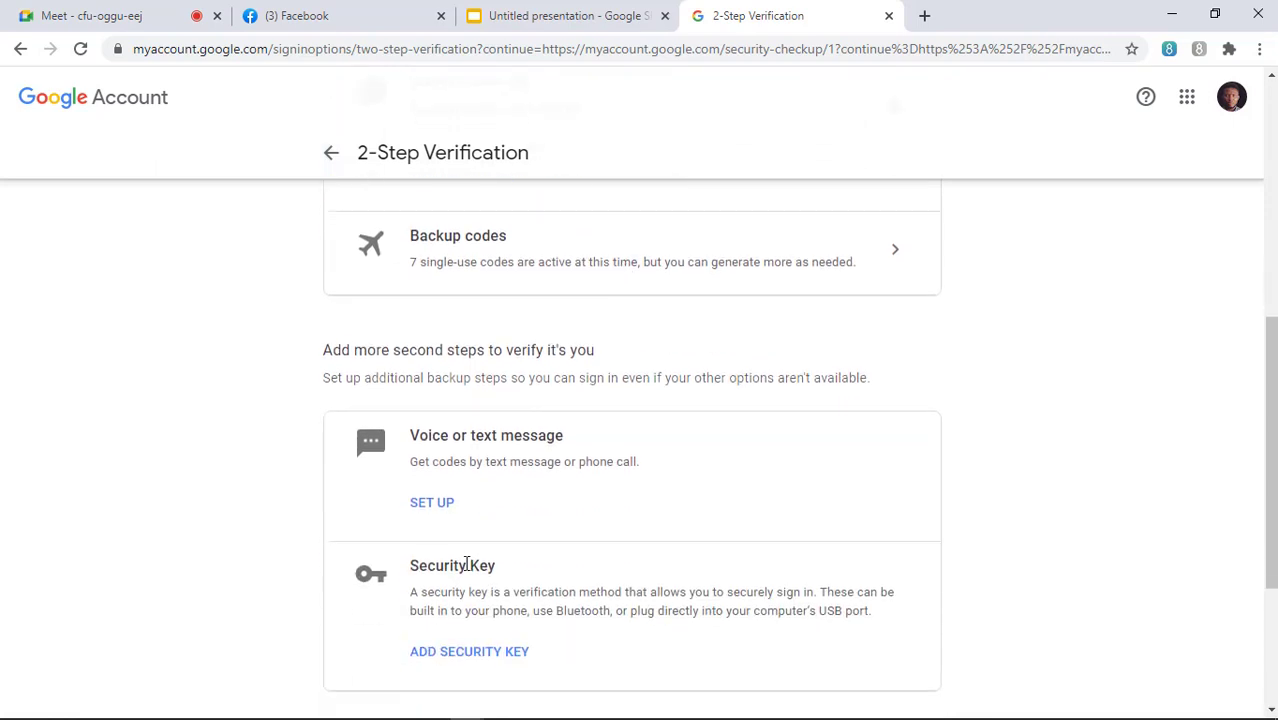
Open the phone setup for voice or text message codes, and check the Meet call before returning to it.
{"action": "left_click", "coordinate": [446, 516]}
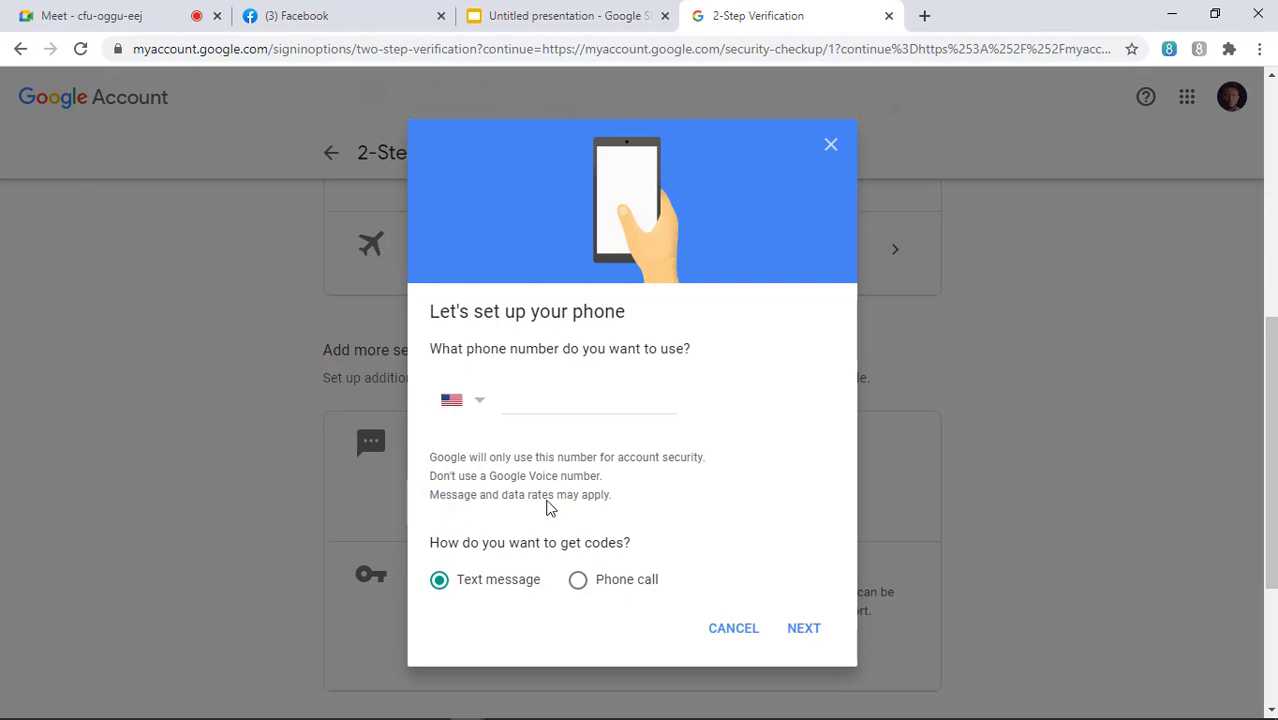
{"action": "left_click", "coordinate": [567, 390]}
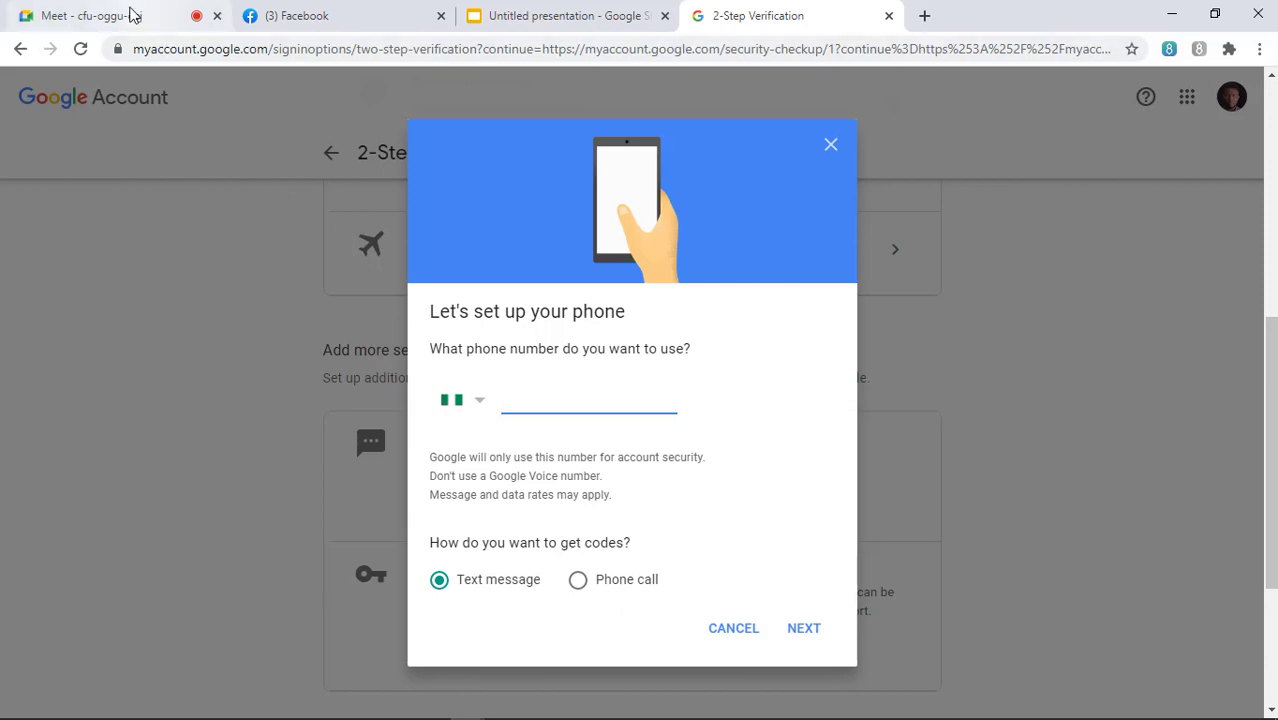
{"action": "left_click", "coordinate": [132, 15]}
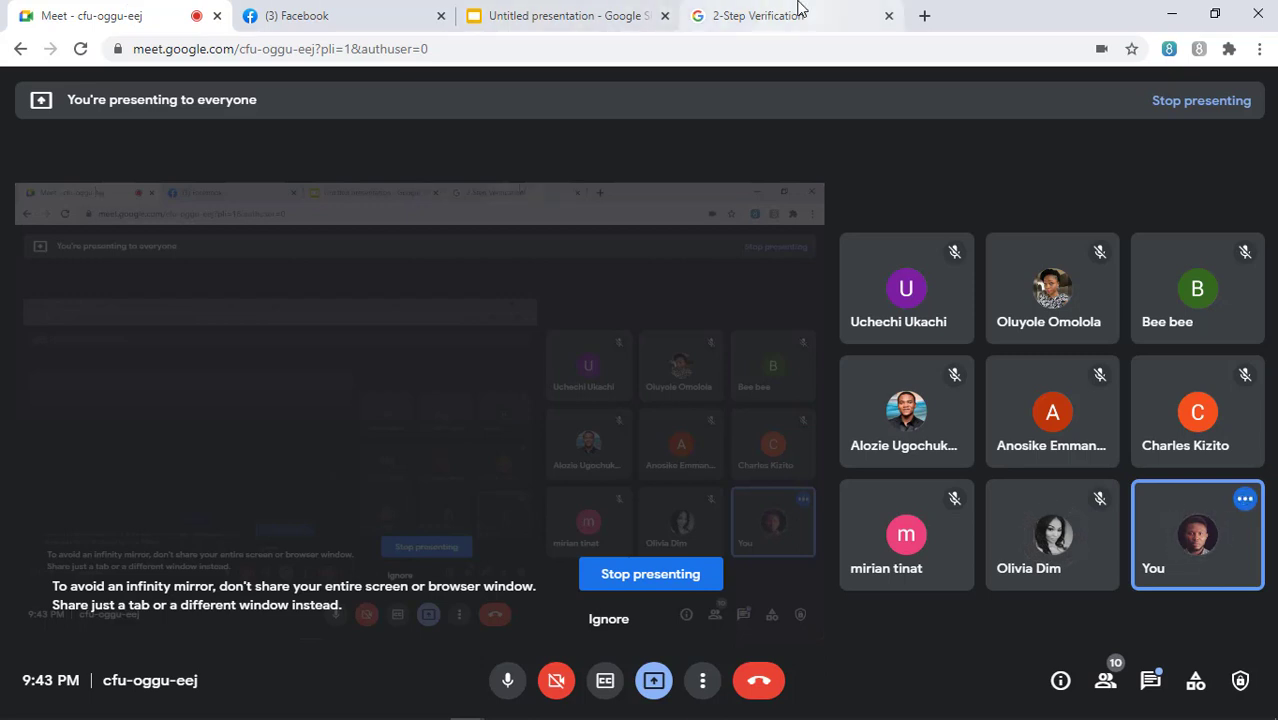
{"action": "left_click", "coordinate": [800, 10]}
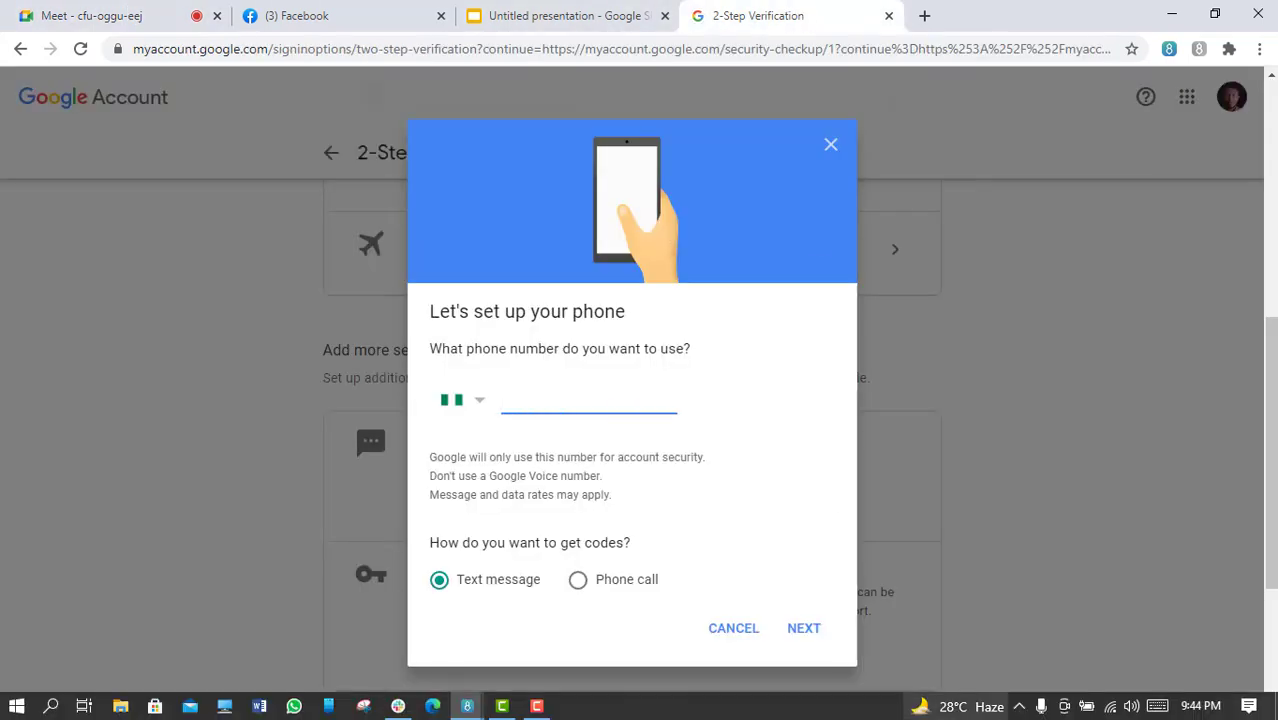
{"action": "mouse_move", "coordinate": [957, 706]}
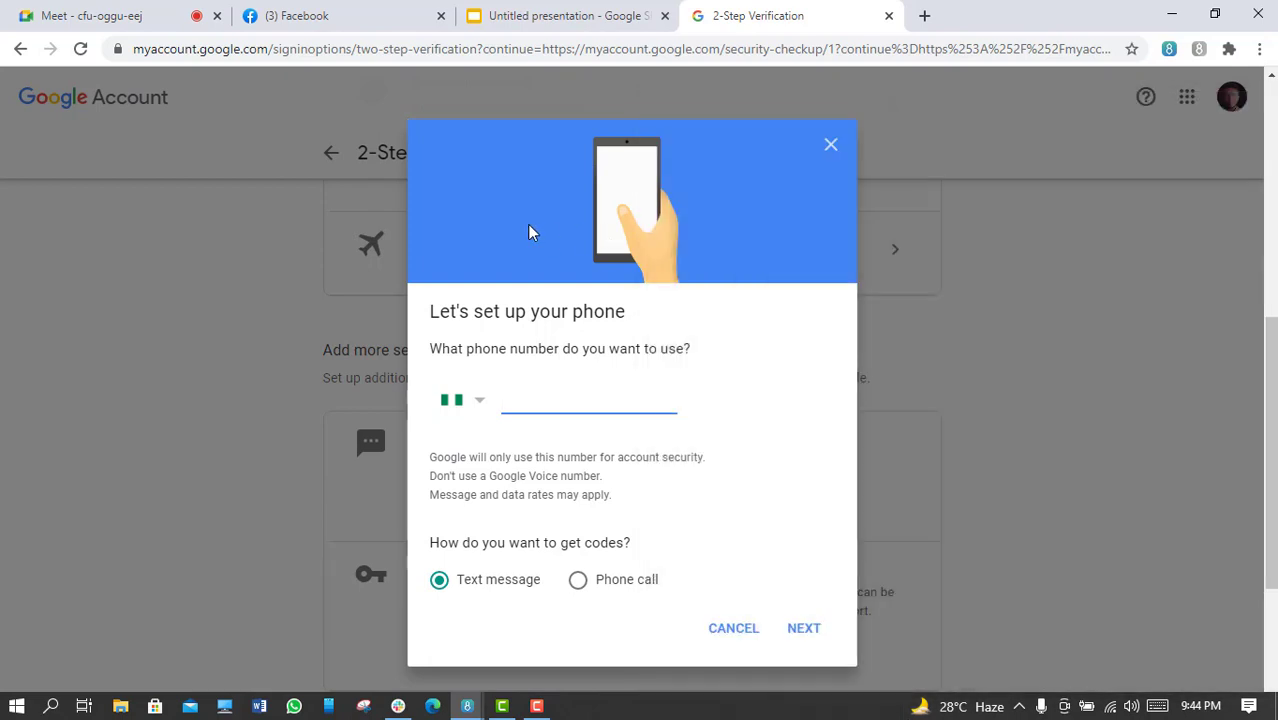
{"action": "left_click", "coordinate": [530, 232]}
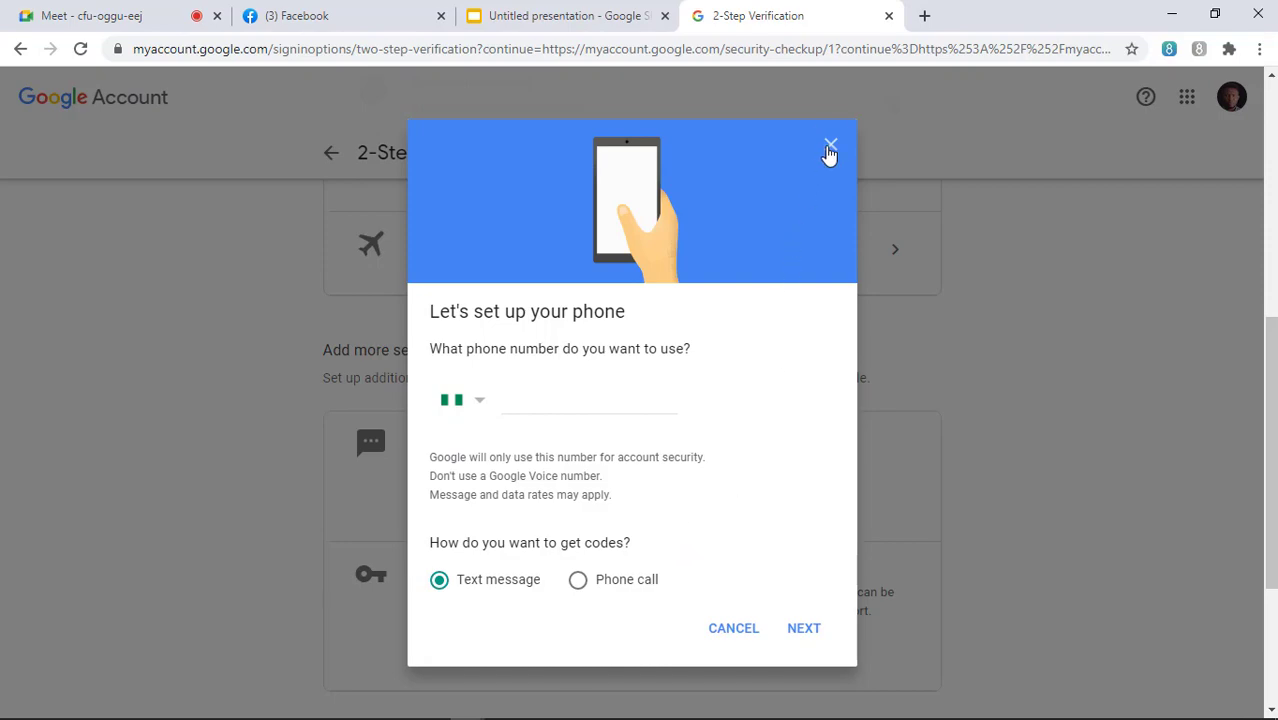
Dismiss the phone setup without adding a number, return to Security Checkup, and collapse the 2-Step Verification section.
{"action": "left_click", "coordinate": [829, 150]}
{"action": "scroll", "coordinate": [765, 235], "scroll_direction": "up", "scroll_amount": 4}
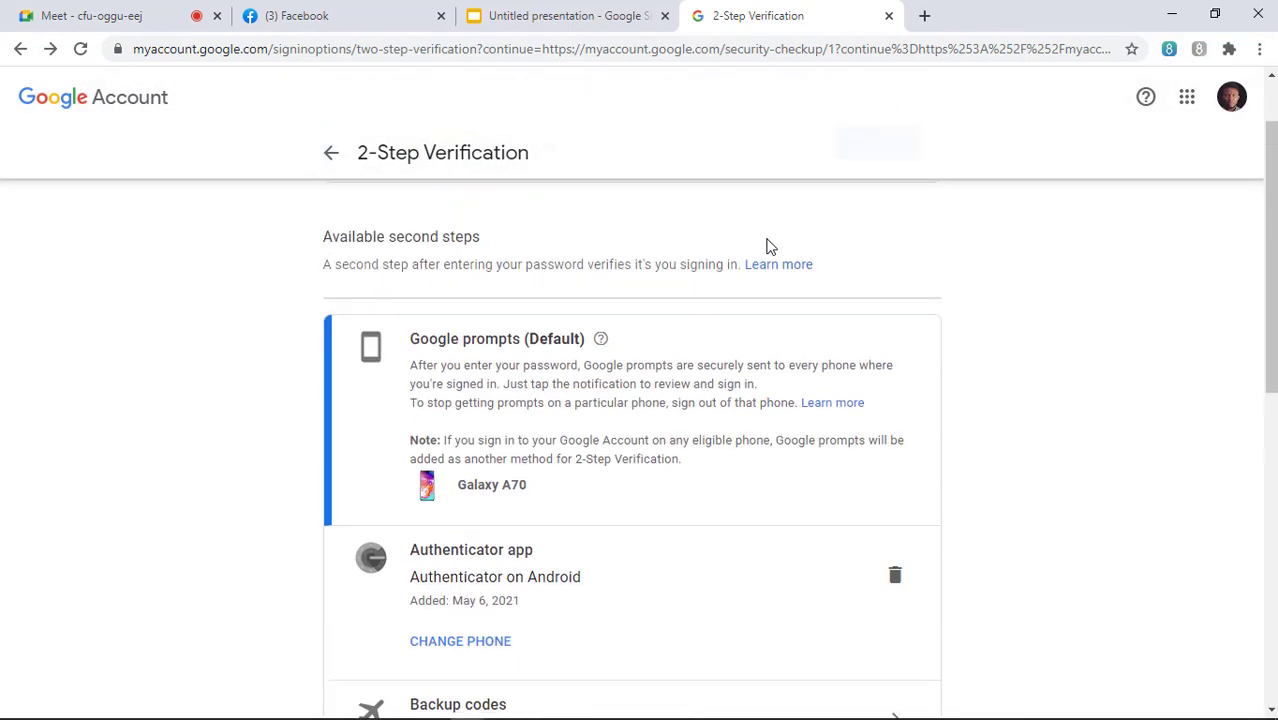
{"action": "scroll", "coordinate": [770, 246], "scroll_direction": "up", "scroll_amount": 1}
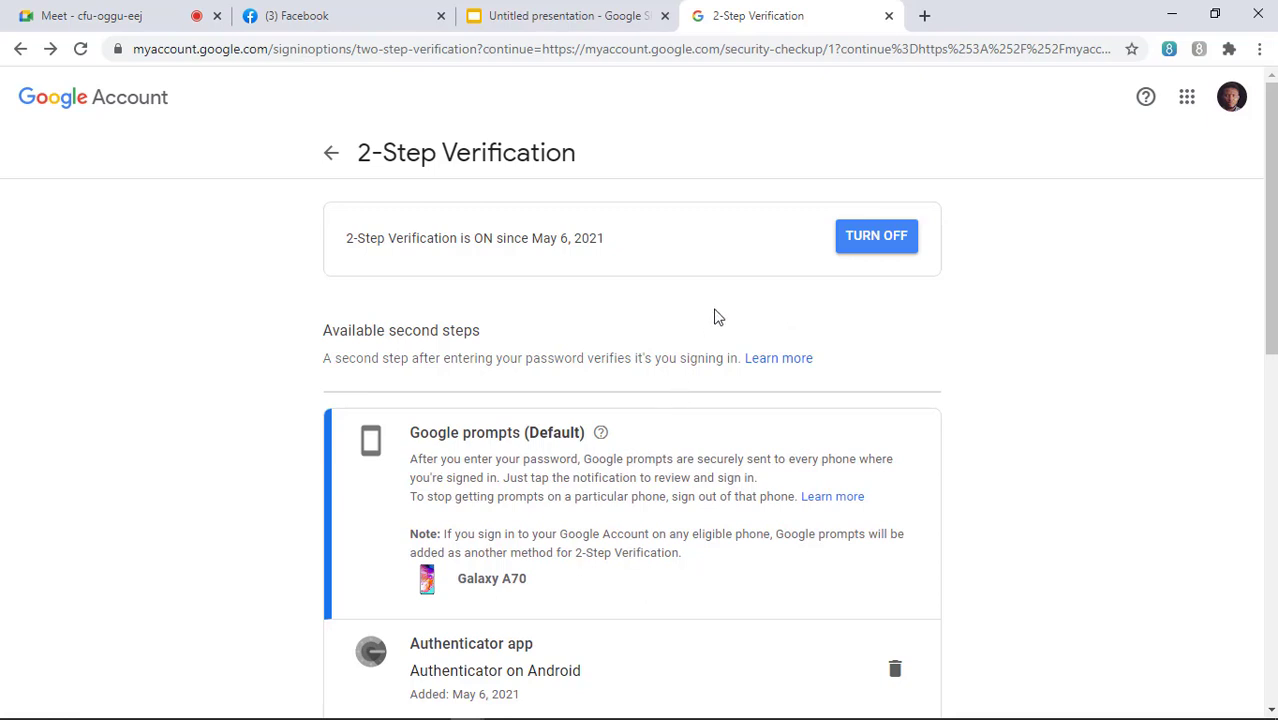
{"action": "scroll", "coordinate": [713, 315], "scroll_direction": "down", "scroll_amount": 1}
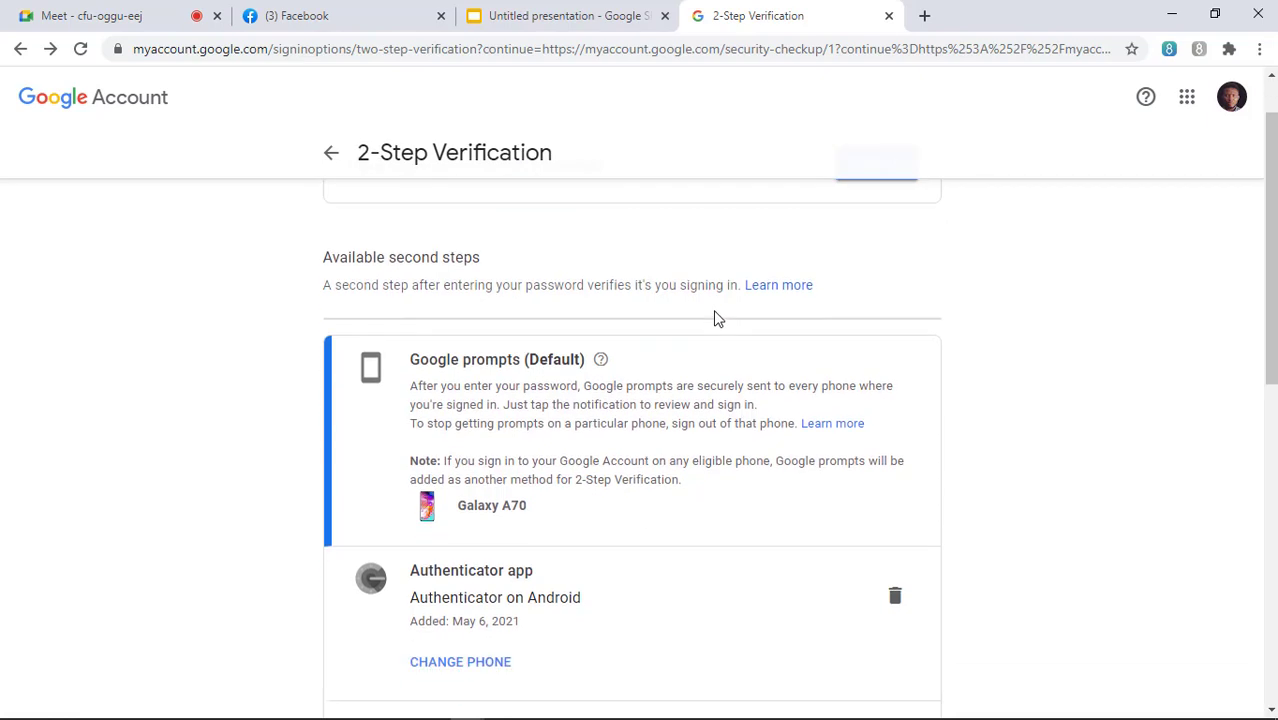
{"action": "scroll", "coordinate": [713, 315], "scroll_direction": "up", "scroll_amount": 1}
{"action": "scroll", "coordinate": [600, 280], "scroll_direction": "down", "scroll_amount": 1}
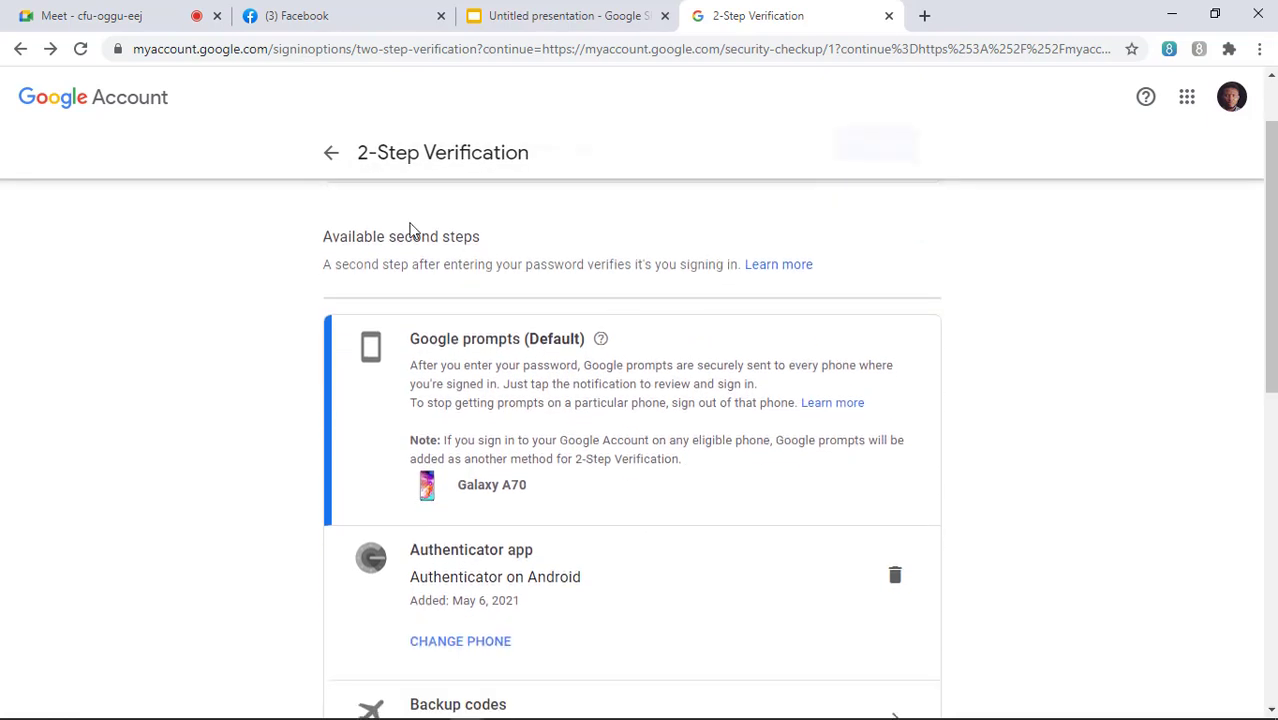
{"action": "left_click", "coordinate": [330, 157]}
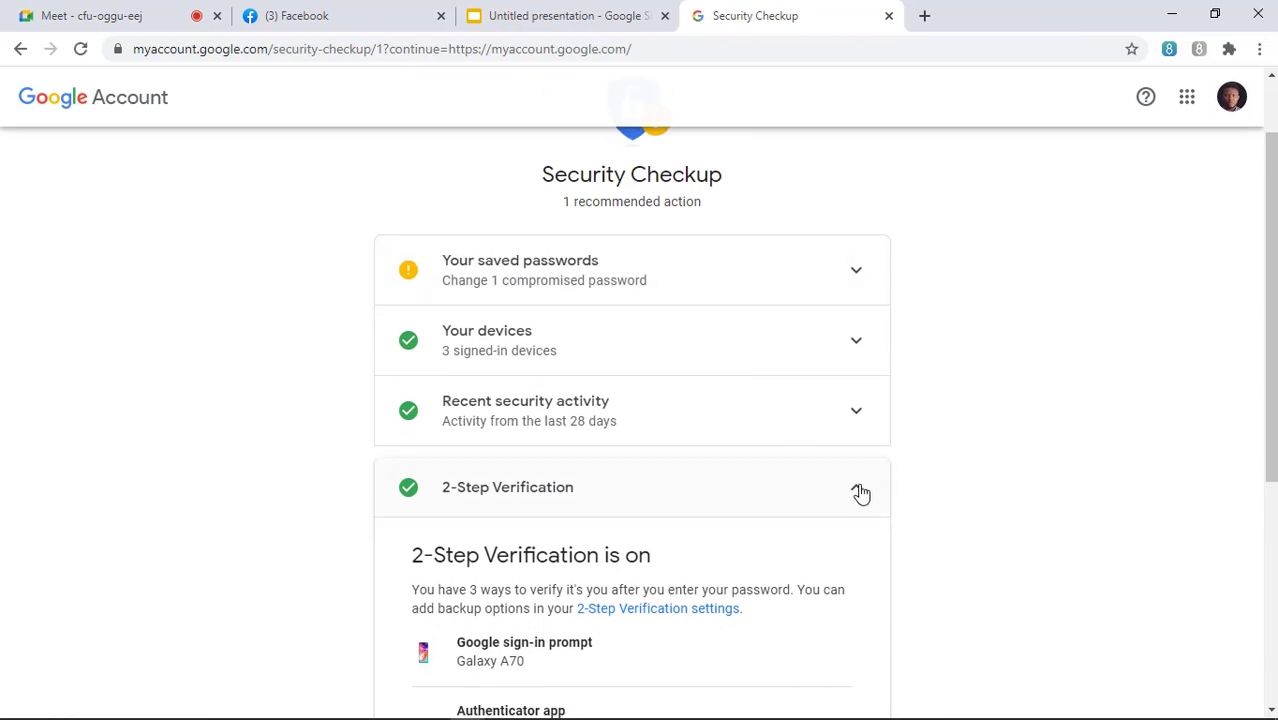
{"action": "left_click", "coordinate": [861, 493]}
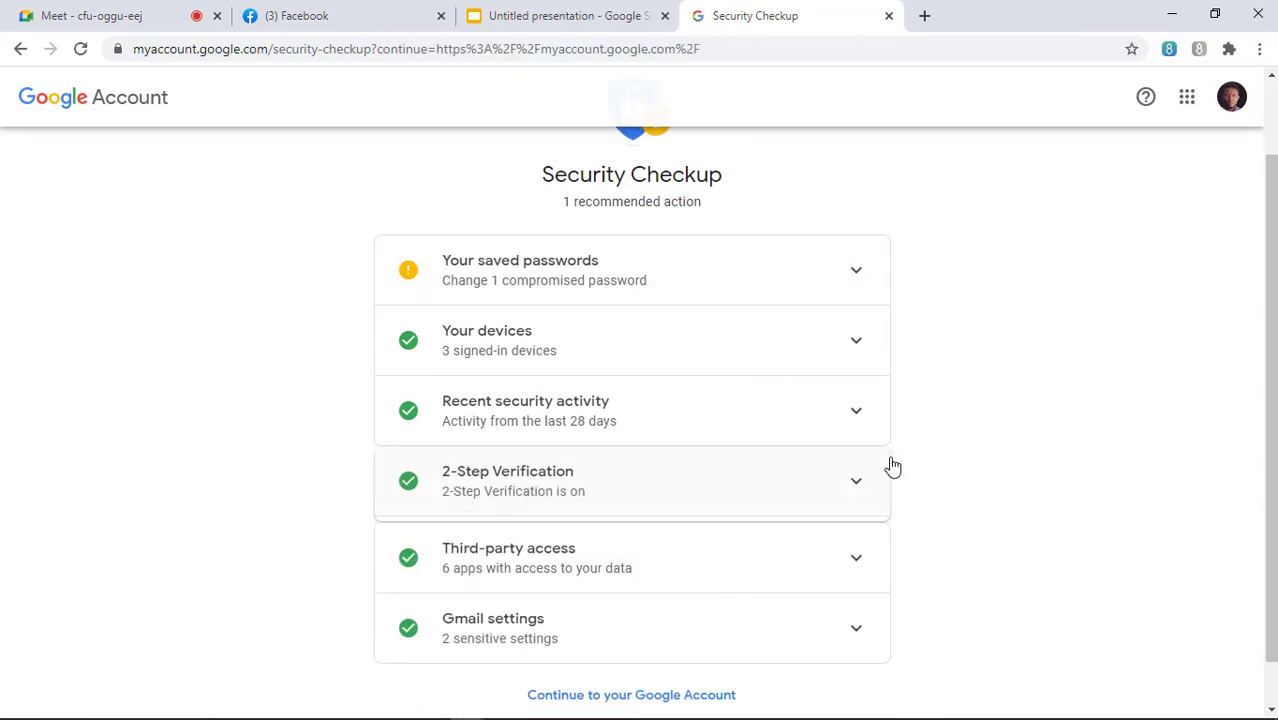
Expand Third-party access, review each listed app's data permissions and removal option from FormsApp to Windows, and collapse the section.
{"action": "scroll", "coordinate": [863, 470], "scroll_direction": "down", "scroll_amount": 1}
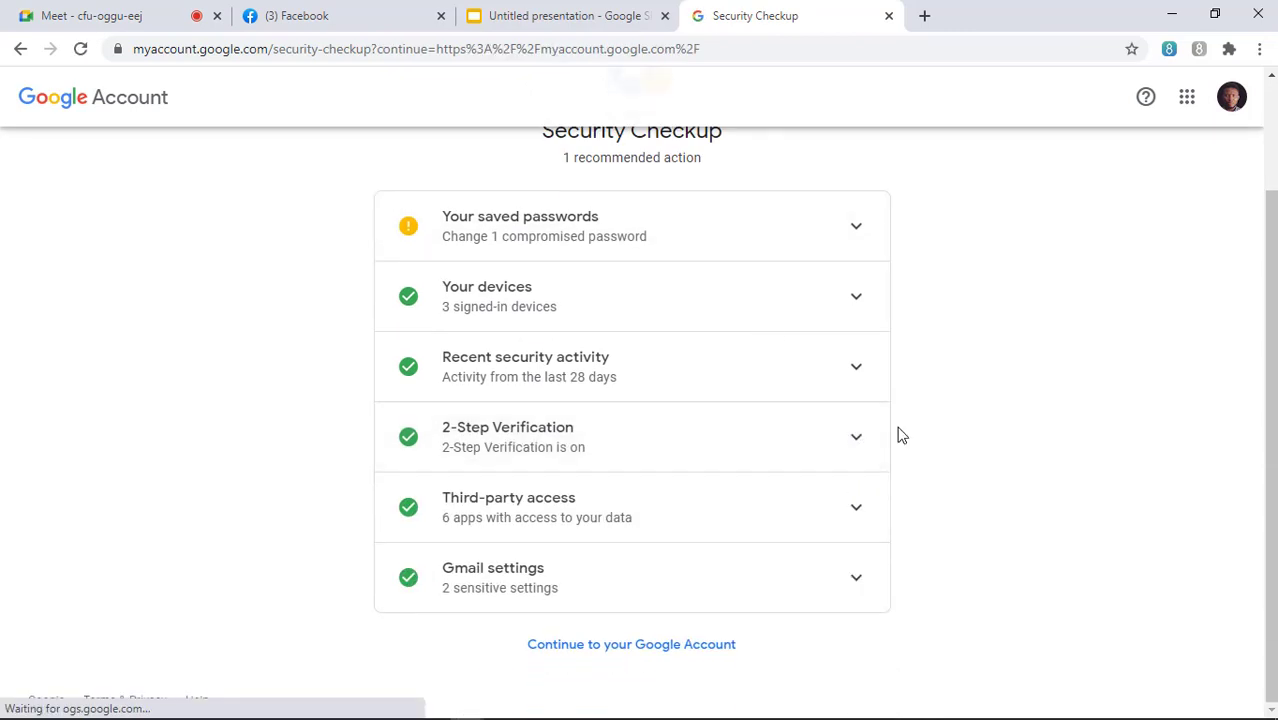
{"action": "left_click", "coordinate": [857, 514]}
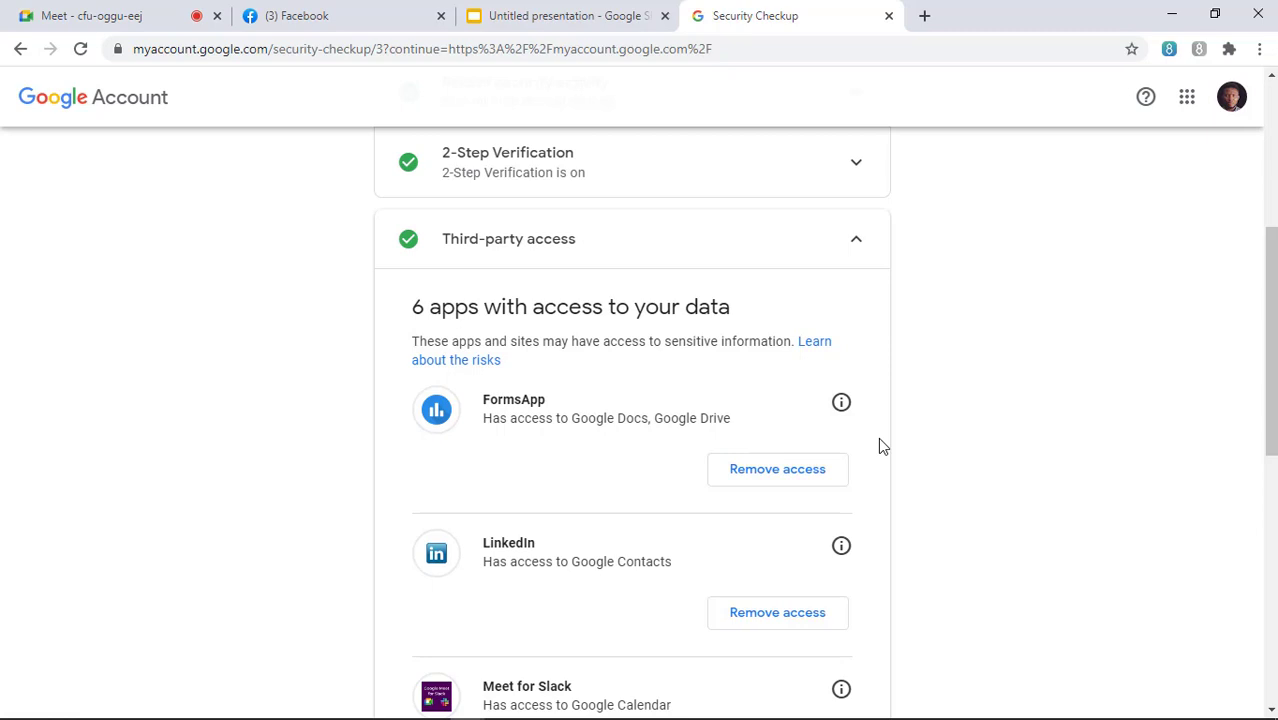
{"action": "scroll", "coordinate": [879, 438], "scroll_direction": "down", "scroll_amount": 1}
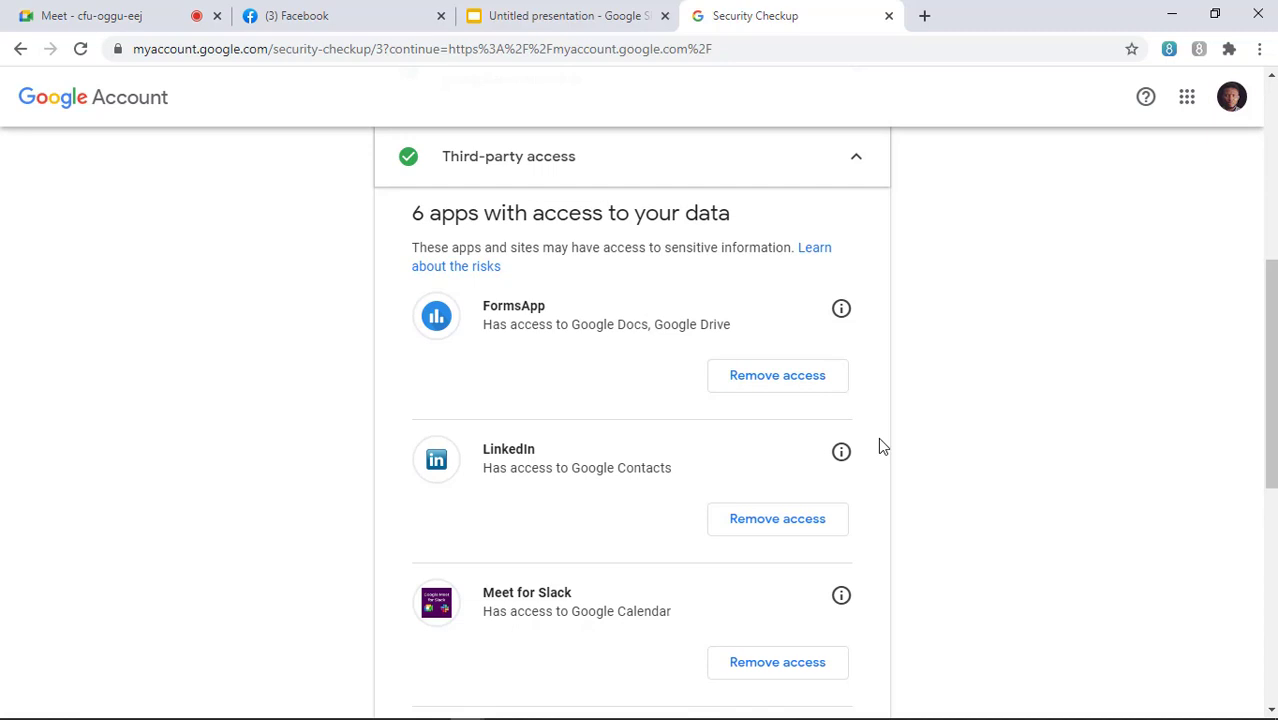
{"action": "scroll", "coordinate": [862, 449], "scroll_direction": "down", "scroll_amount": 3}
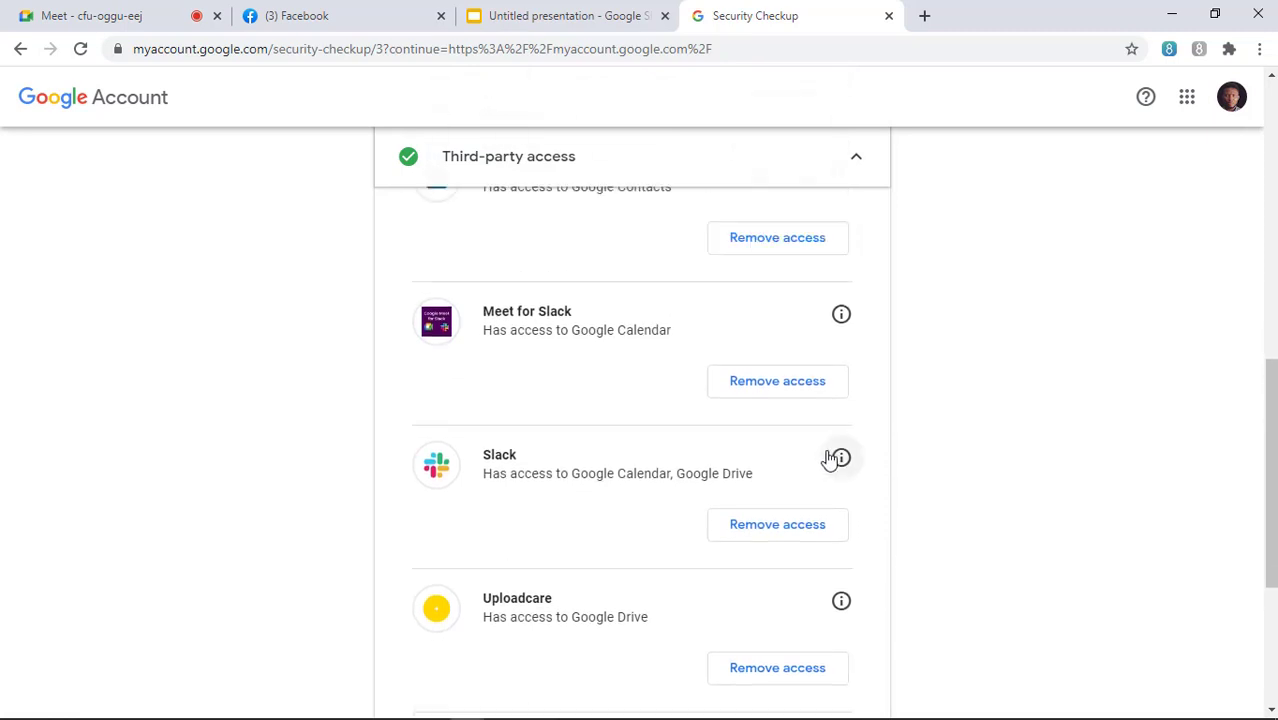
{"action": "scroll", "coordinate": [838, 448], "scroll_direction": "down", "scroll_amount": 3}
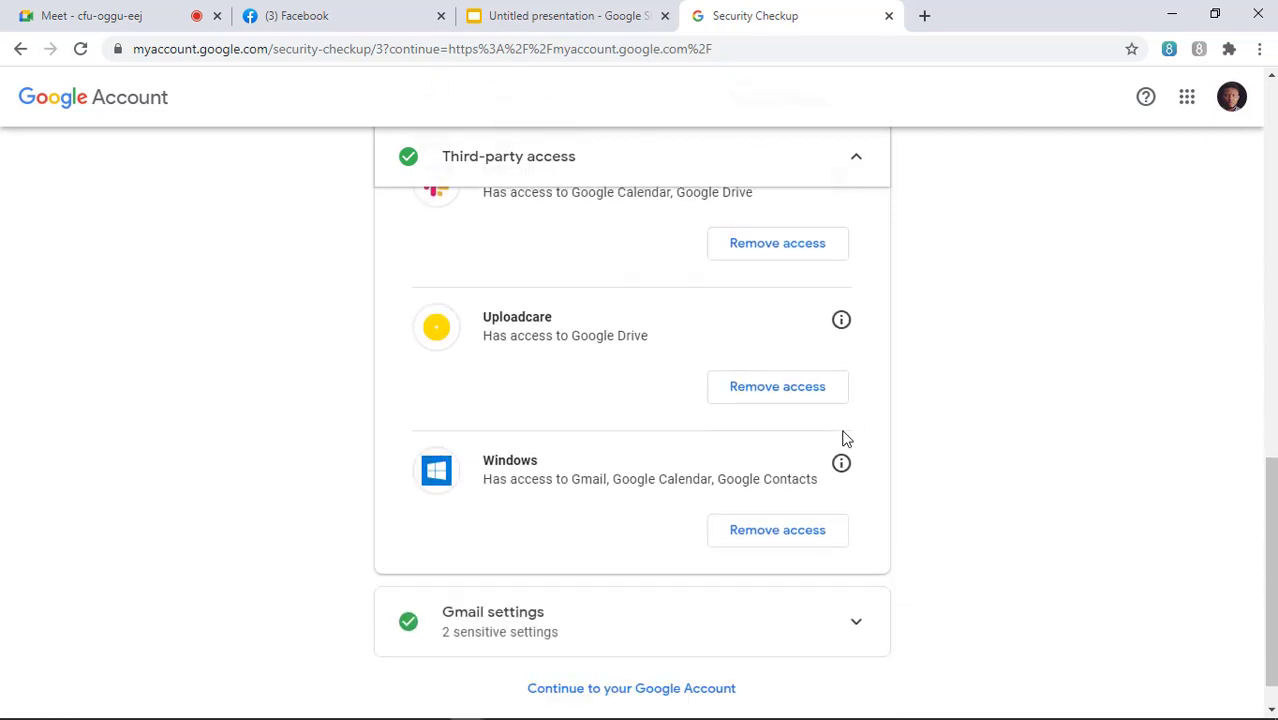
{"action": "scroll", "coordinate": [845, 437], "scroll_direction": "up", "scroll_amount": 1}
{"action": "scroll", "coordinate": [854, 434], "scroll_direction": "up", "scroll_amount": 2}
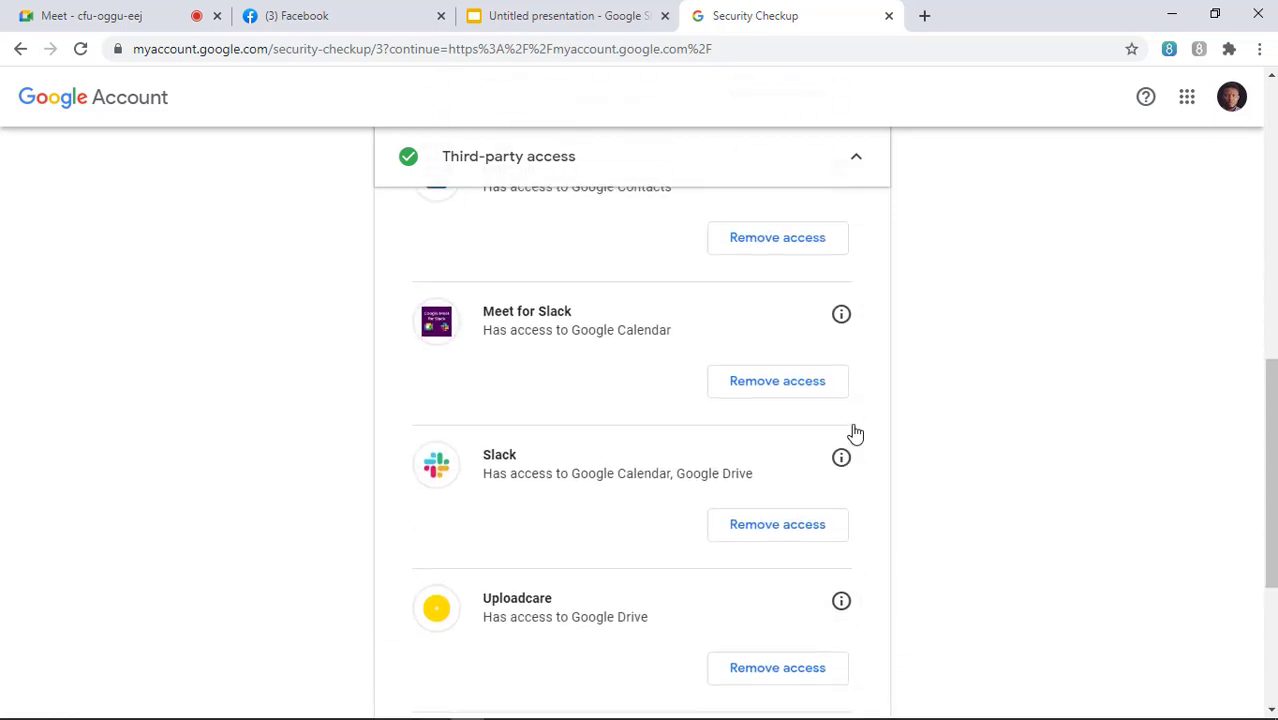
{"action": "scroll", "coordinate": [852, 419], "scroll_direction": "up", "scroll_amount": 3}
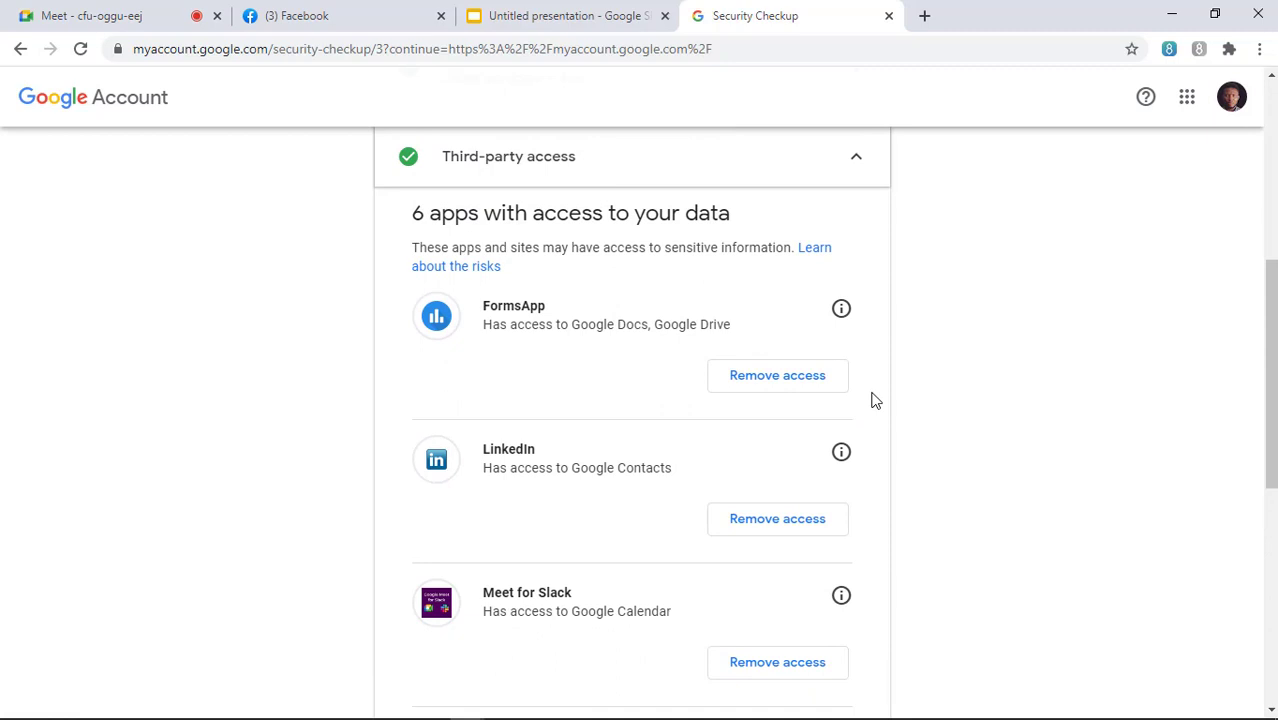
{"action": "scroll", "coordinate": [872, 400], "scroll_direction": "down", "scroll_amount": 5}
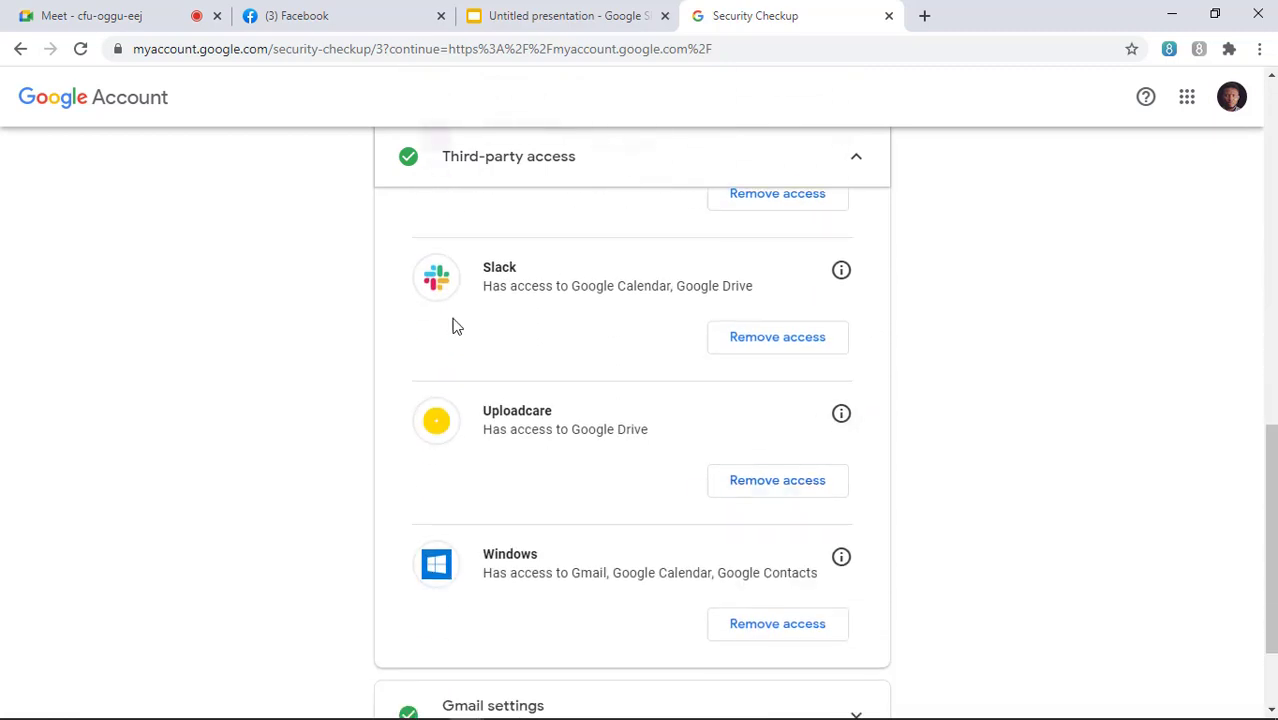
{"action": "scroll", "coordinate": [428, 472], "scroll_direction": "up", "scroll_amount": 1}
{"action": "scroll", "coordinate": [862, 471], "scroll_direction": "up", "scroll_amount": 5}
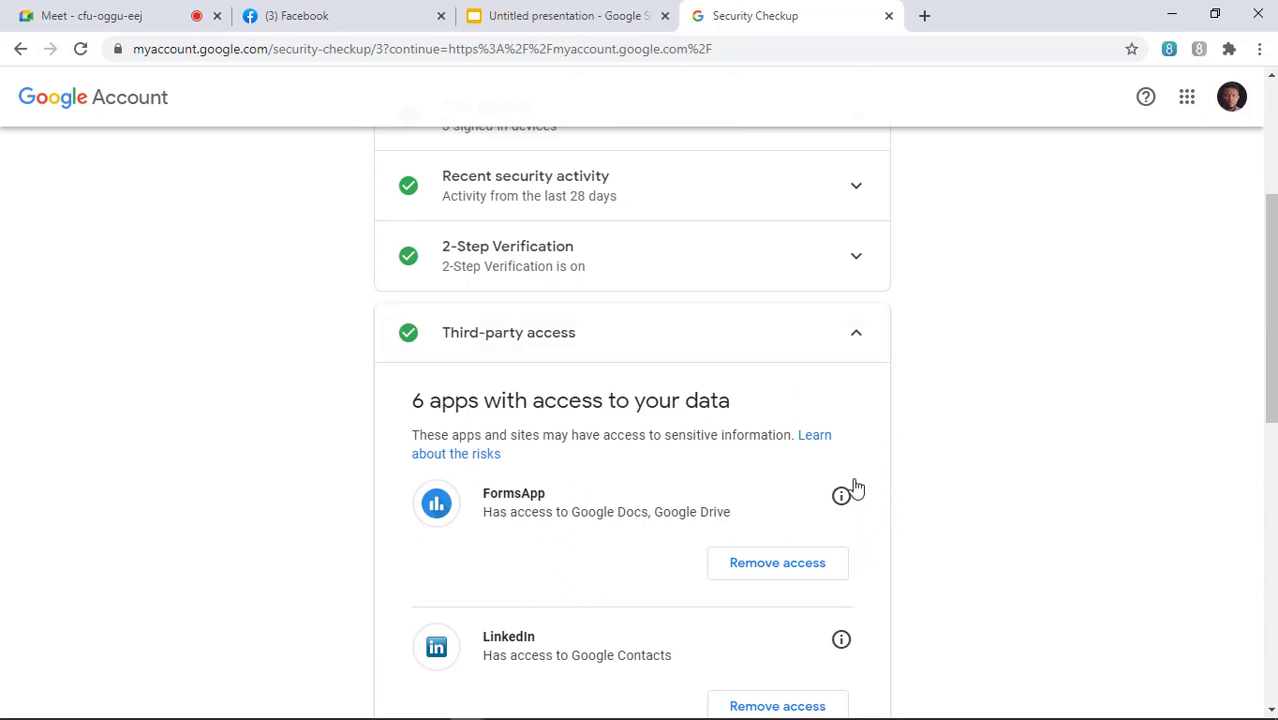
{"action": "scroll", "coordinate": [650, 505], "scroll_direction": "down", "scroll_amount": 1}
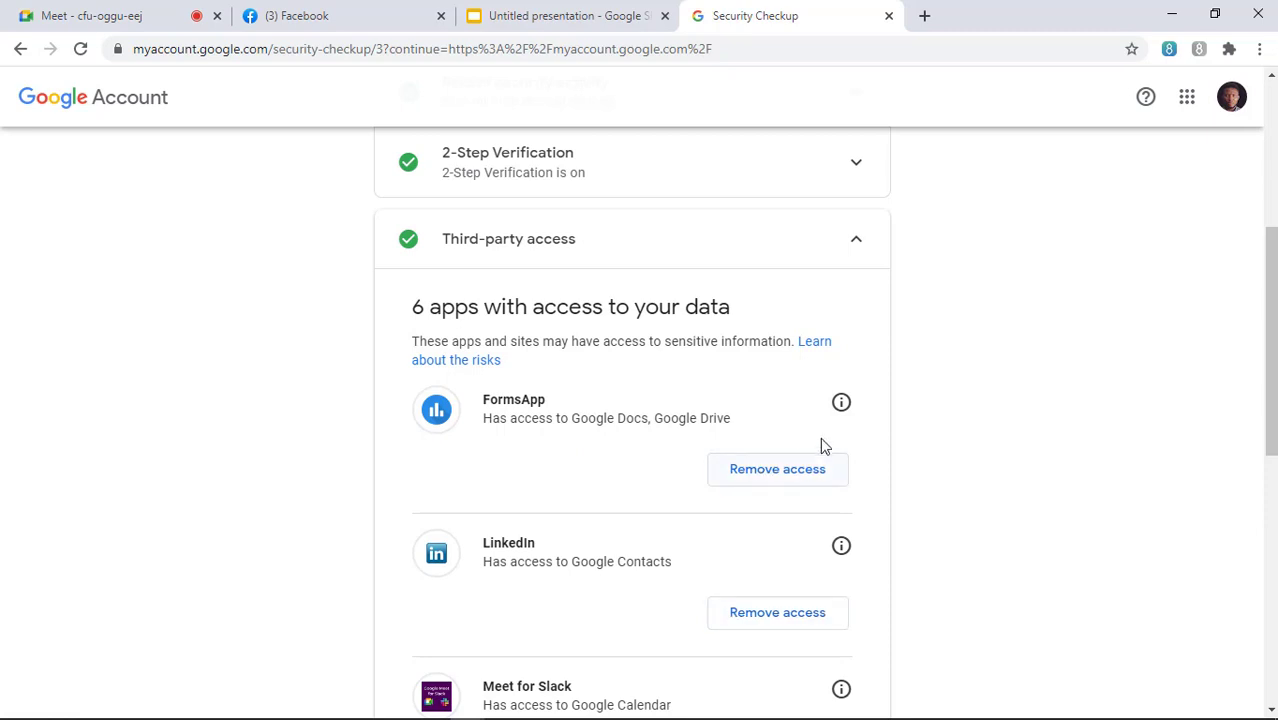
{"action": "left_click", "coordinate": [857, 245]}
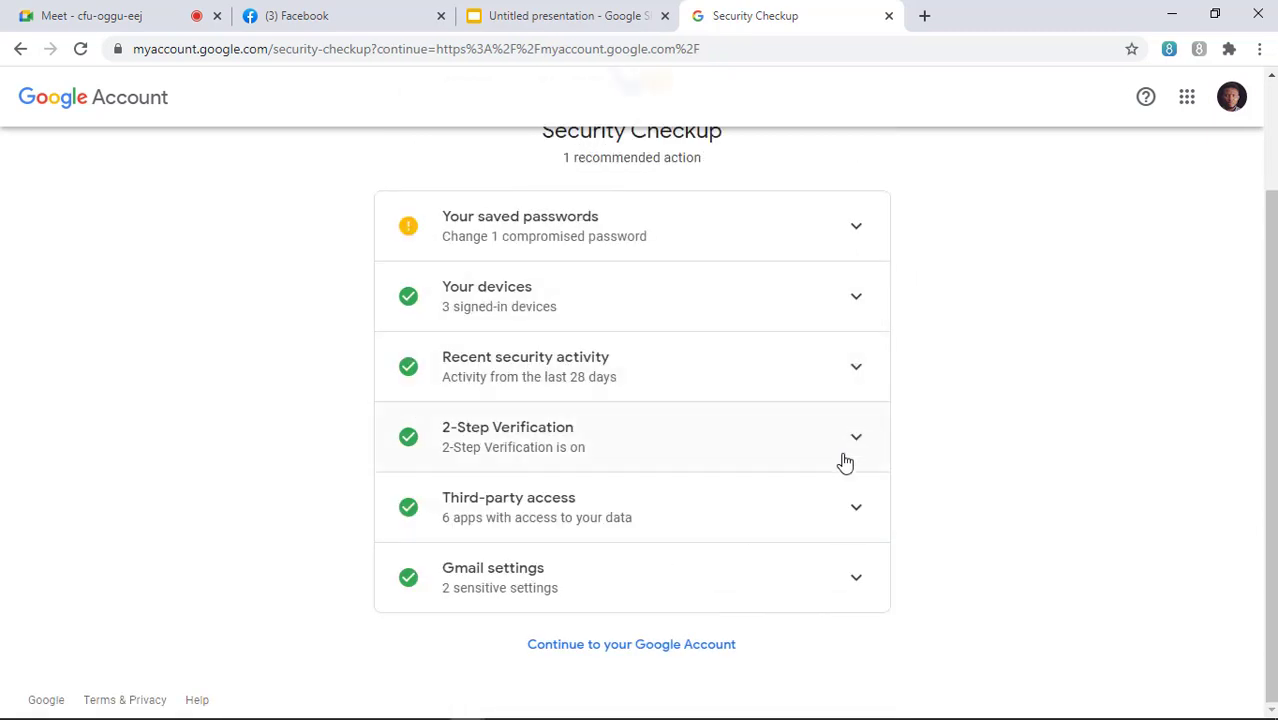
View the sender name and blocked address options in Gmail settings, collapse them, and expand the saved passwords section.
{"action": "left_click", "coordinate": [858, 581]}
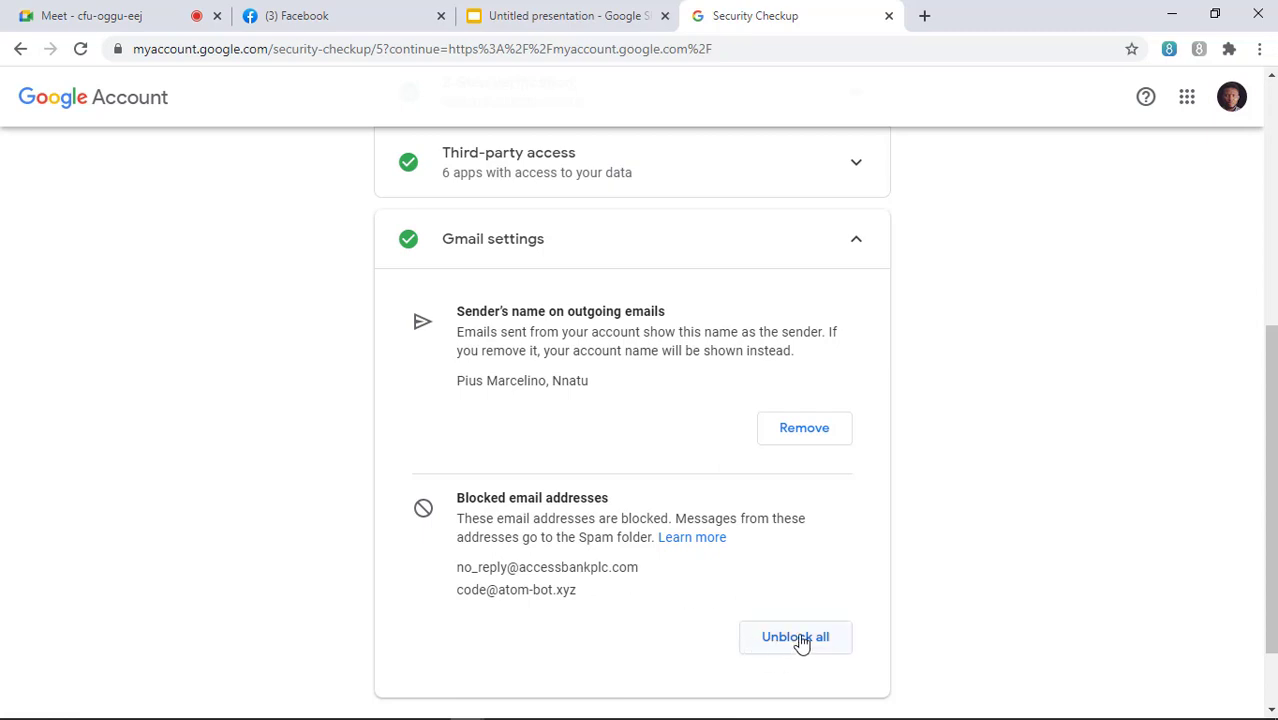
{"action": "left_click", "coordinate": [860, 242]}
{"action": "scroll", "coordinate": [1041, 354], "scroll_direction": "up", "scroll_amount": 2}
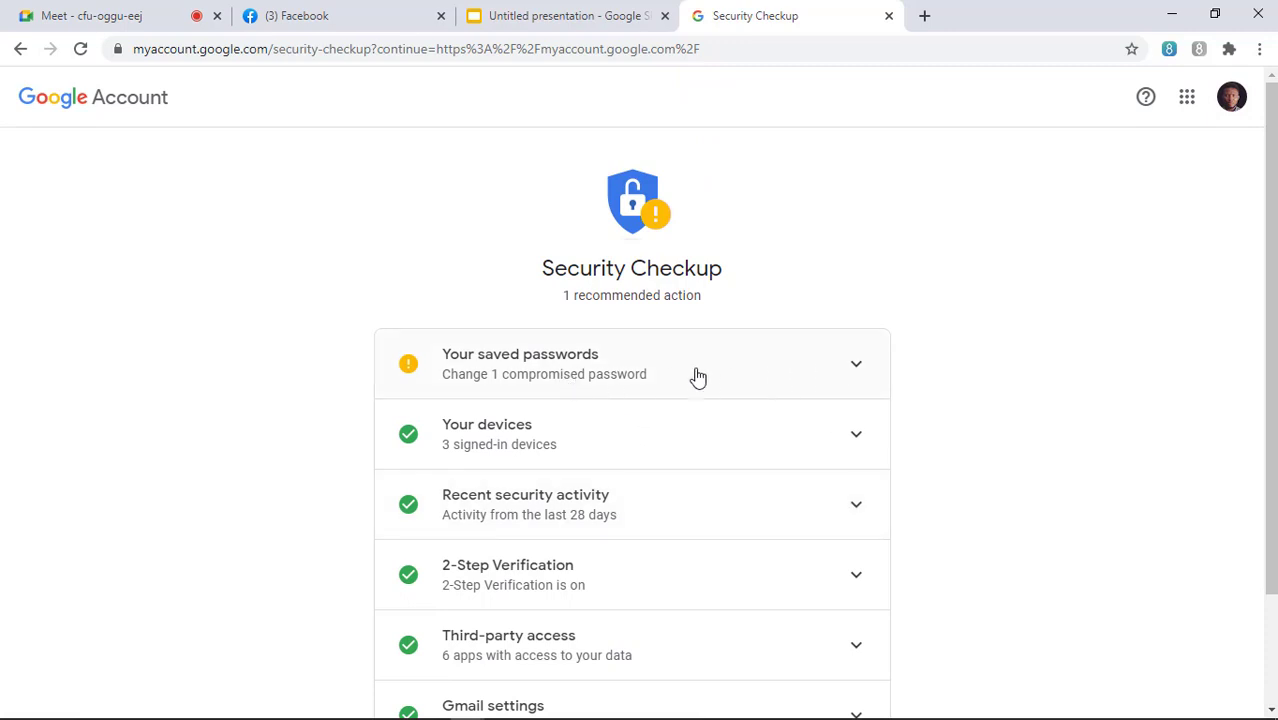
{"action": "left_click", "coordinate": [860, 367]}
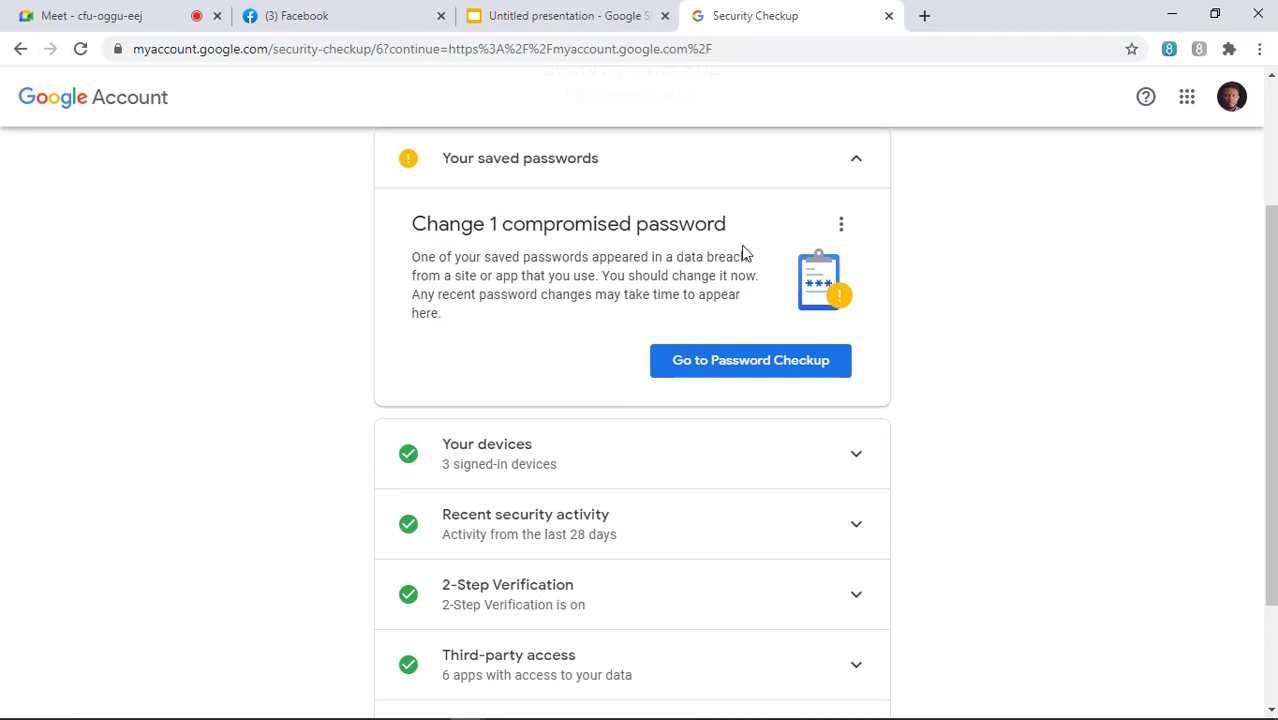
Collapse the saved passwords section and go back through the 2-Step Verification and Security Checkup pages to the Google Account home page.
{"action": "left_click", "coordinate": [863, 158]}
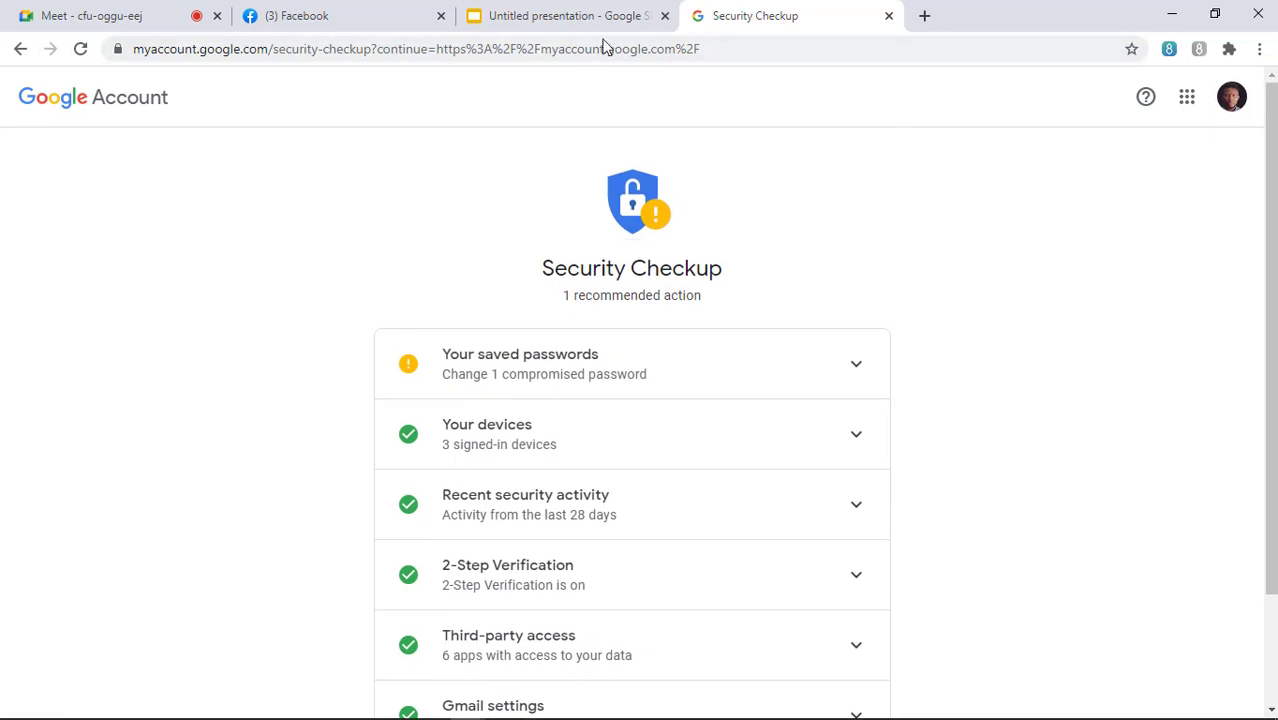
{"action": "left_click", "coordinate": [20, 48]}
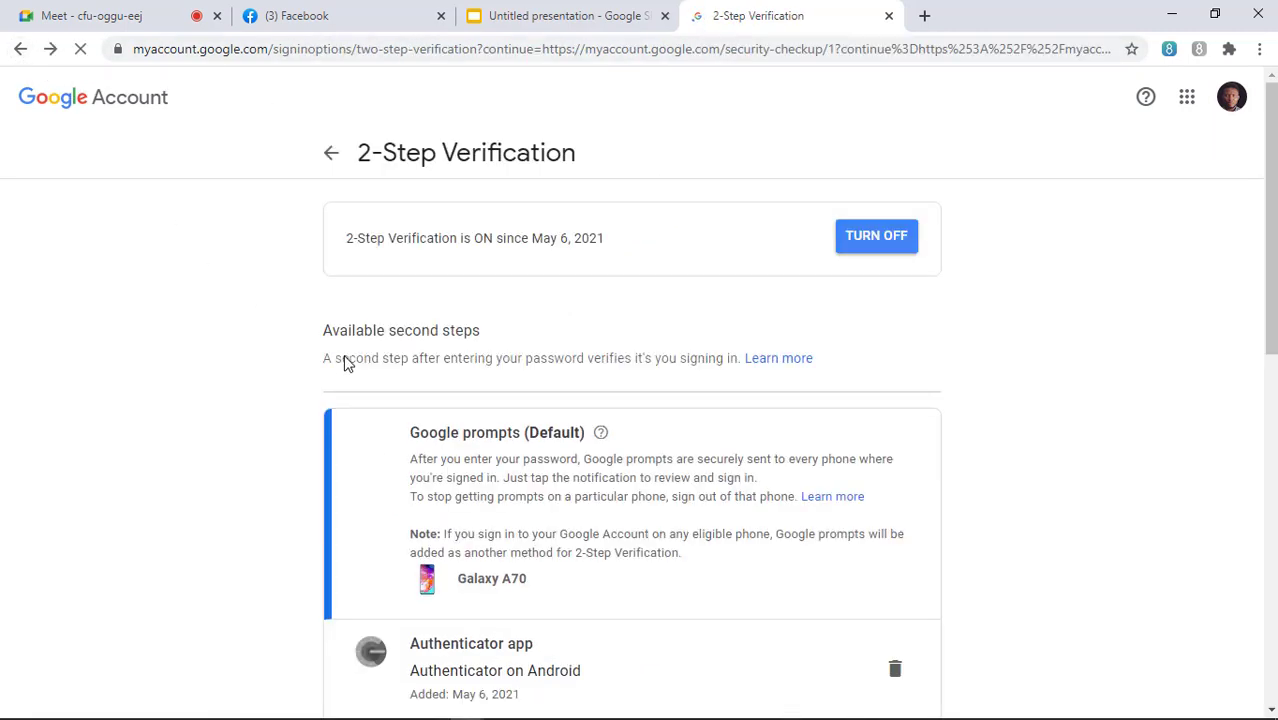
{"action": "left_click", "coordinate": [21, 49]}
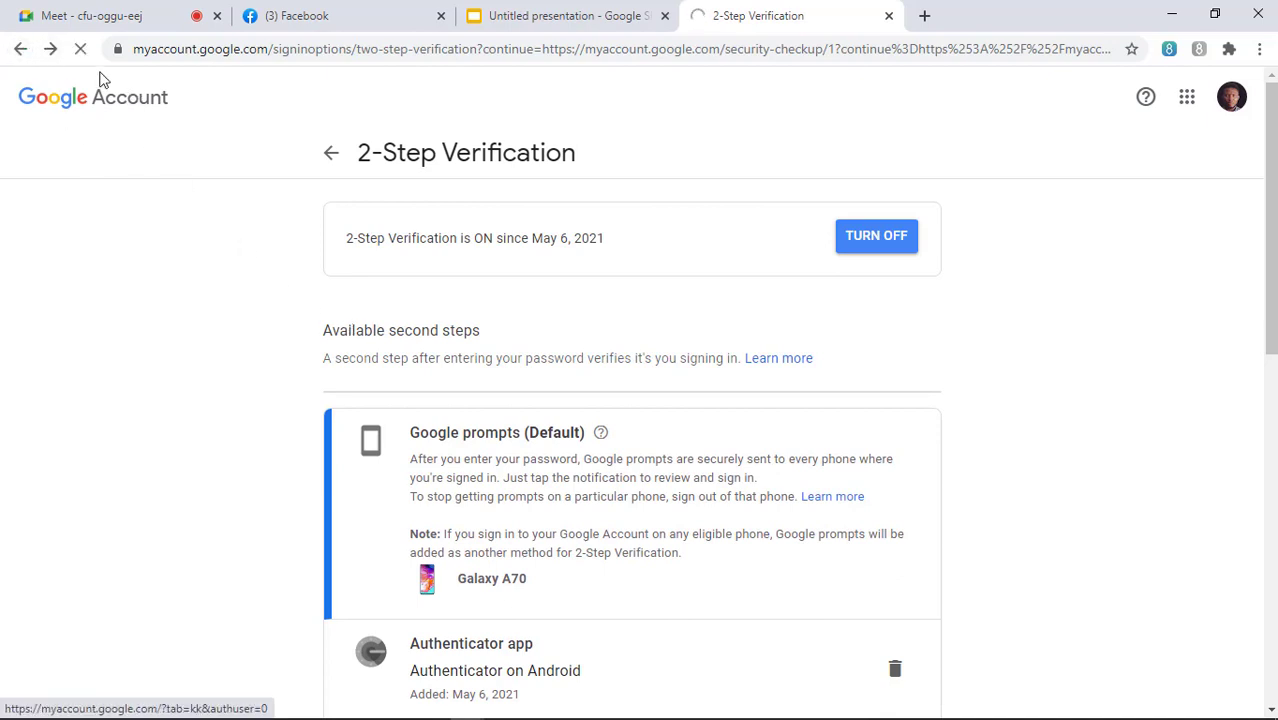
{"action": "left_click", "coordinate": [21, 49]}
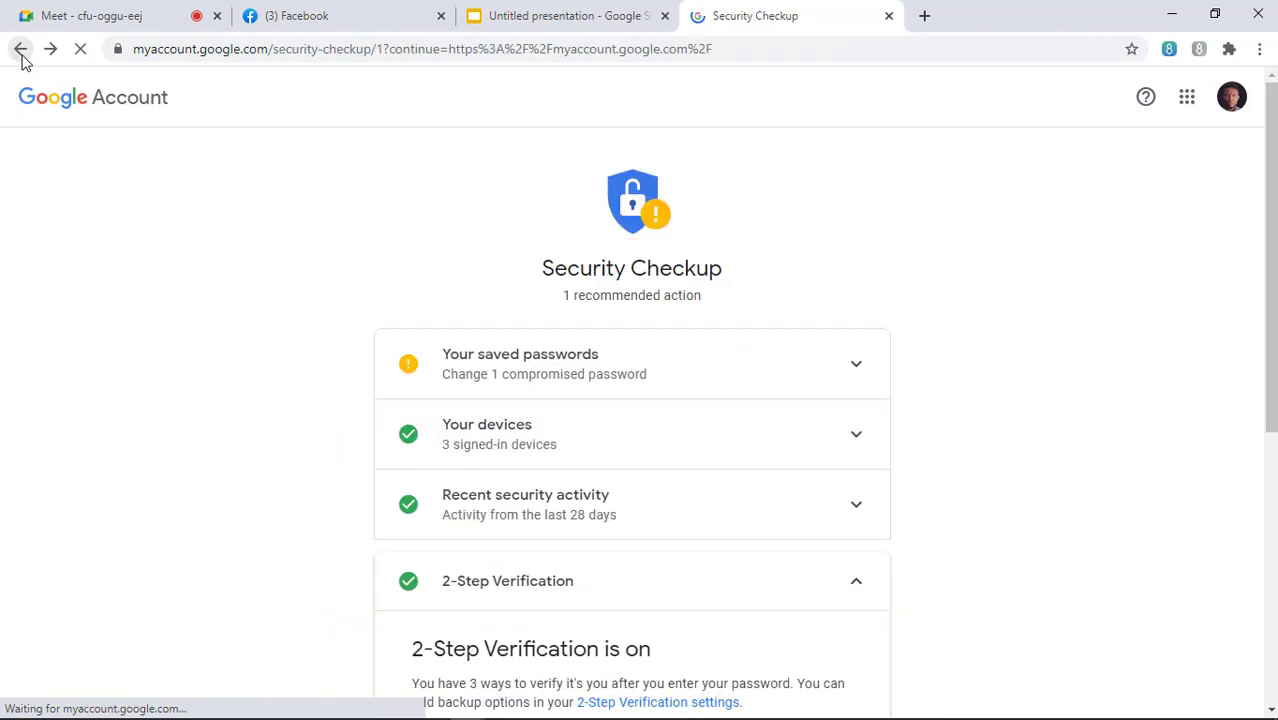
{"action": "left_click", "coordinate": [21, 49]}
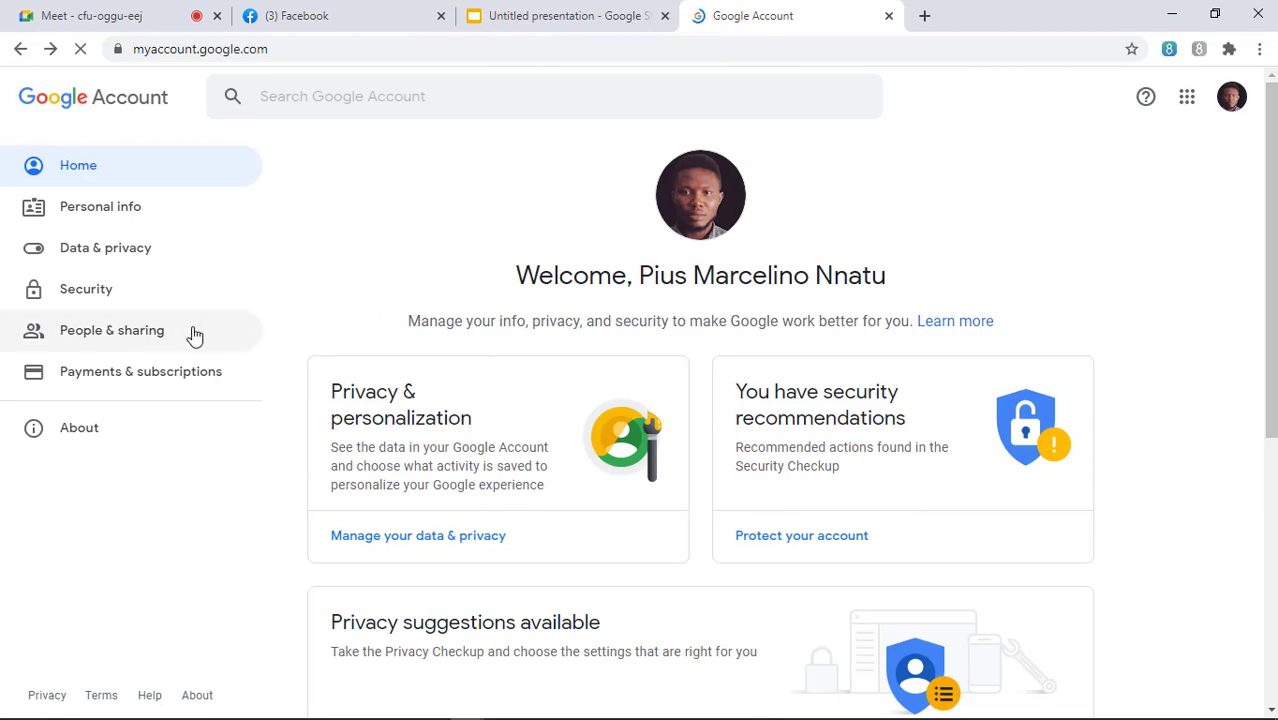
View the account's payment methods, Google Pay experience and purchases under Payments & subscriptions.
{"action": "left_click", "coordinate": [105, 380]}
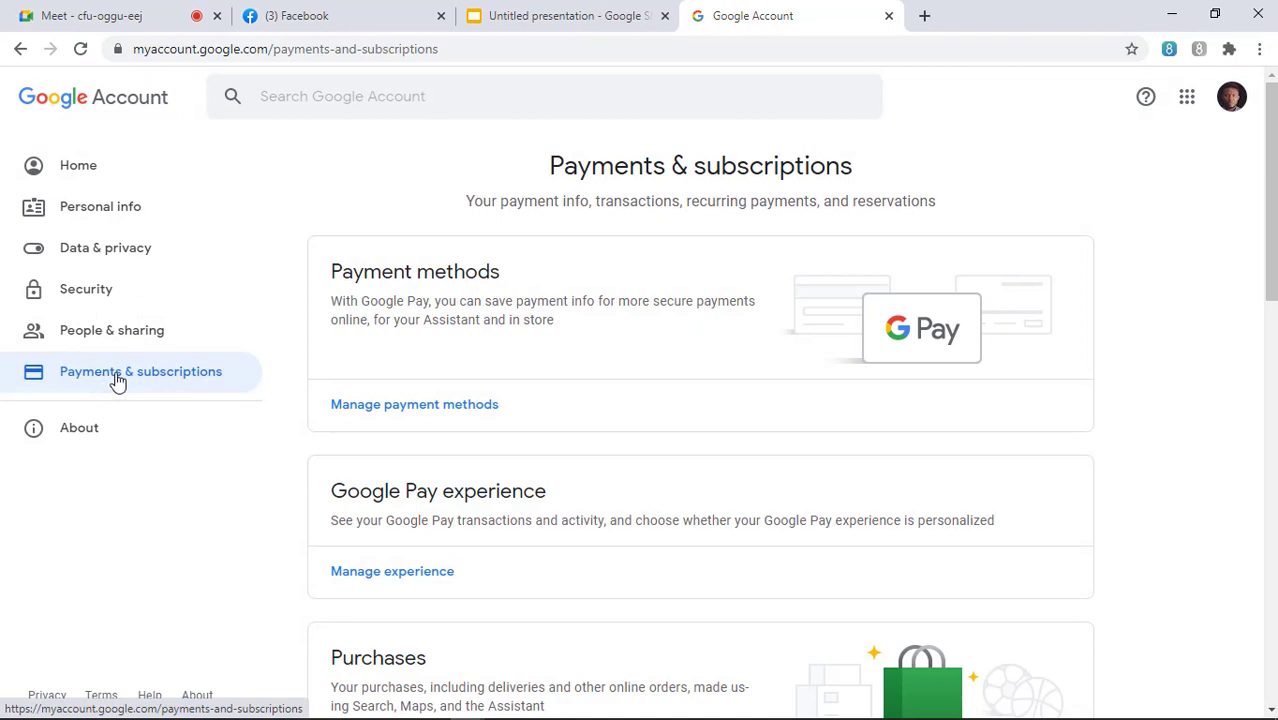
{"action": "scroll", "coordinate": [550, 405], "scroll_direction": "down", "scroll_amount": 3}
{"action": "scroll", "coordinate": [546, 404], "scroll_direction": "up", "scroll_amount": 3}
Review the family group, contacts, location sharing, business features and shared endorsement settings under People & sharing.
{"action": "left_click", "coordinate": [78, 341]}
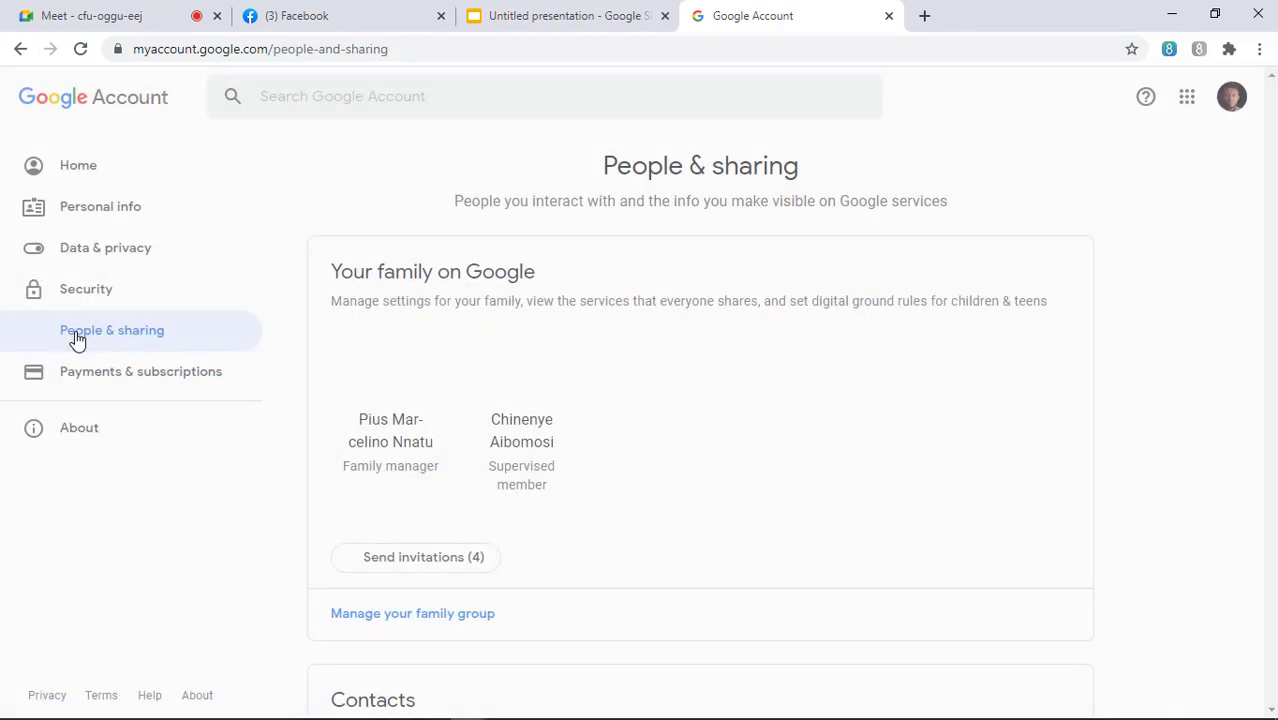
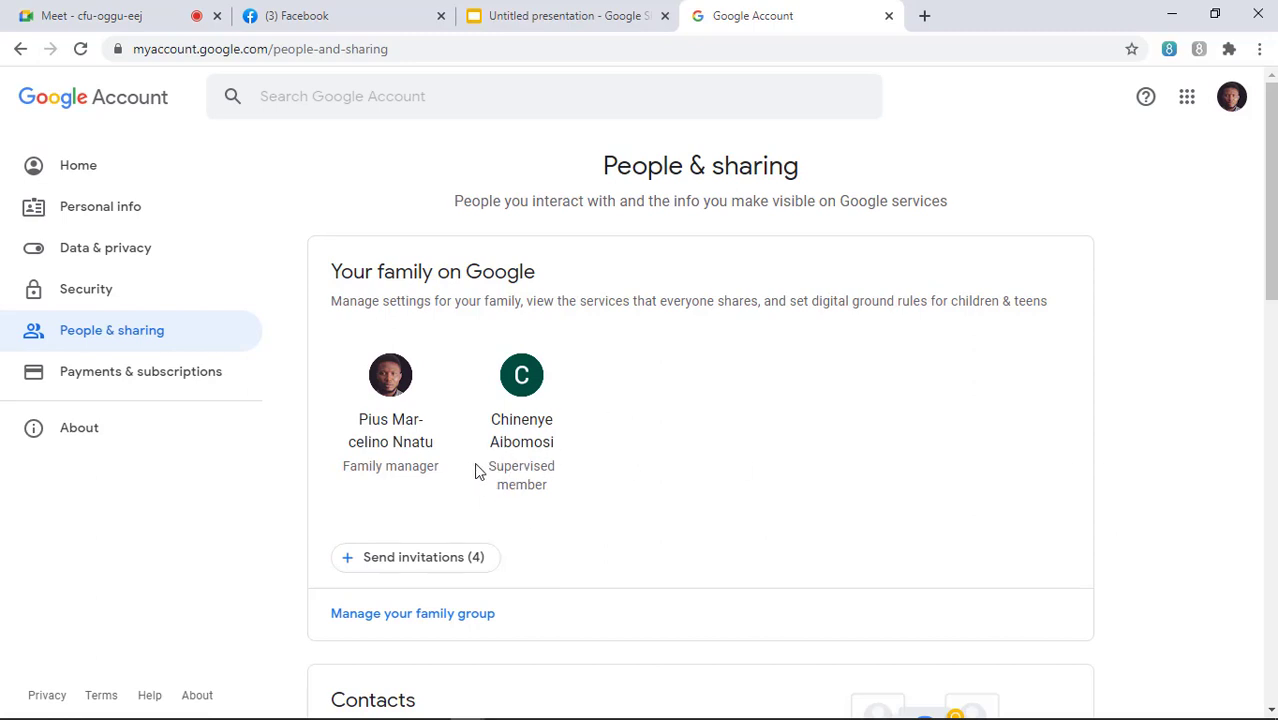
{"action": "scroll", "coordinate": [491, 514], "scroll_direction": "down", "scroll_amount": 3}
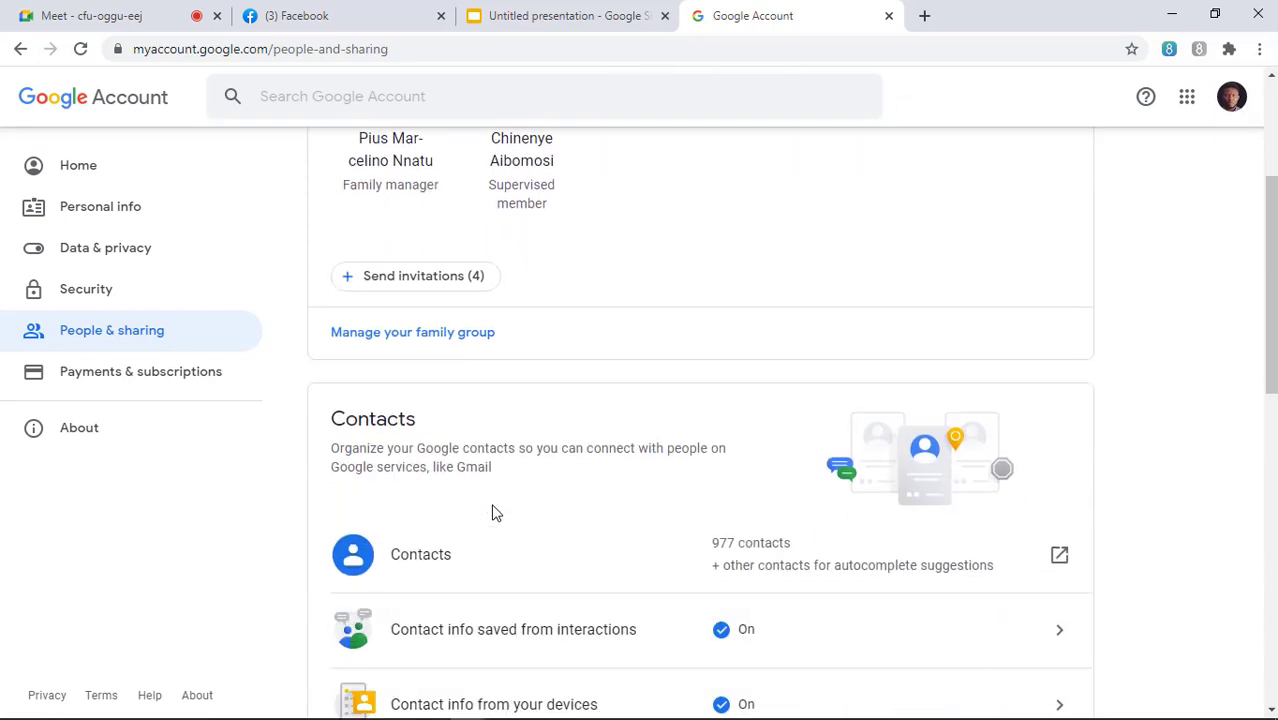
{"action": "scroll", "coordinate": [506, 494], "scroll_direction": "down", "scroll_amount": 2}
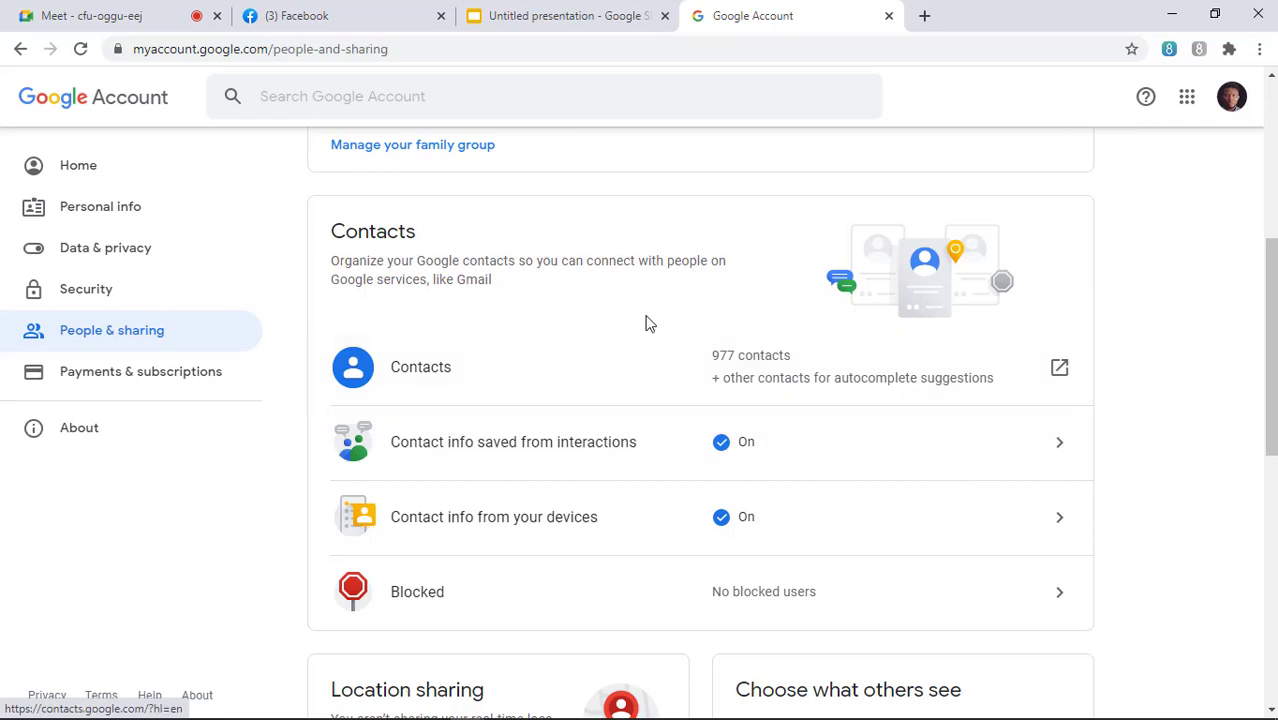
{"action": "scroll", "coordinate": [645, 322], "scroll_direction": "down", "scroll_amount": 2}
{"action": "scroll", "coordinate": [643, 318], "scroll_direction": "up", "scroll_amount": 2}
{"action": "scroll", "coordinate": [563, 318], "scroll_direction": "down", "scroll_amount": 2}
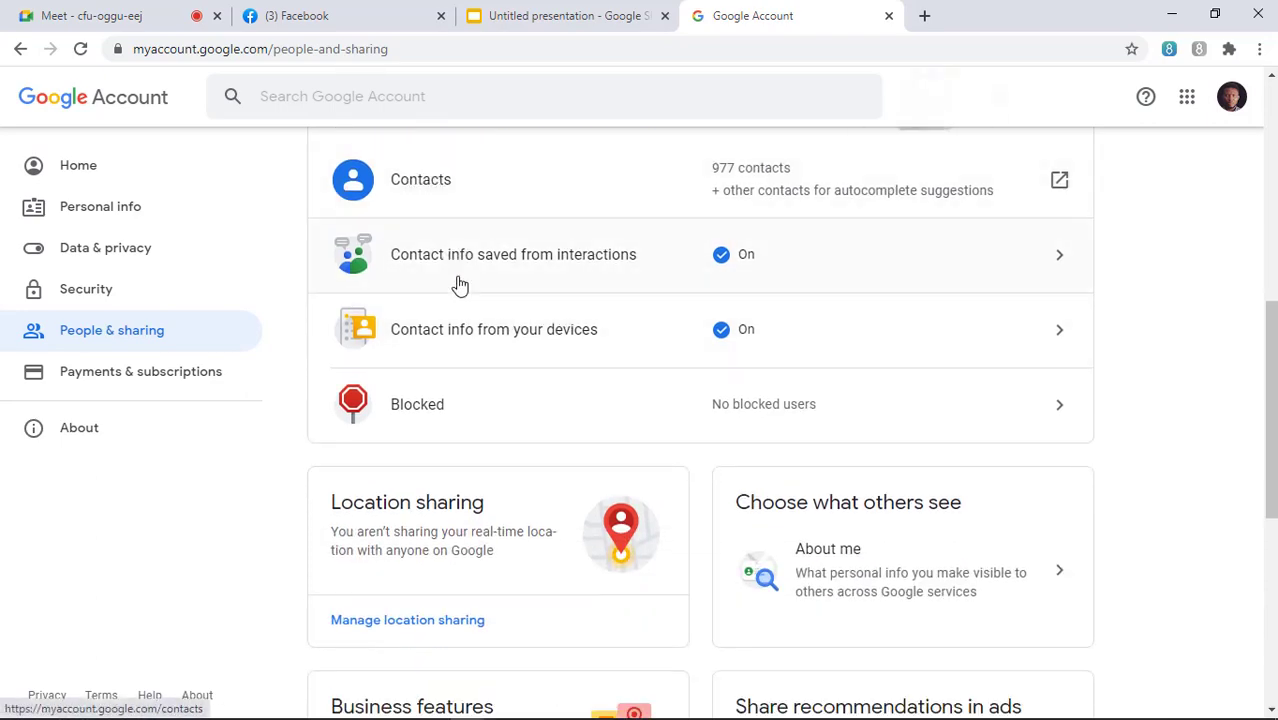
{"action": "scroll", "coordinate": [460, 280], "scroll_direction": "down", "scroll_amount": 2}
{"action": "scroll", "coordinate": [493, 242], "scroll_direction": "down", "scroll_amount": 1}
{"action": "scroll", "coordinate": [493, 242], "scroll_direction": "down", "scroll_amount": 3}
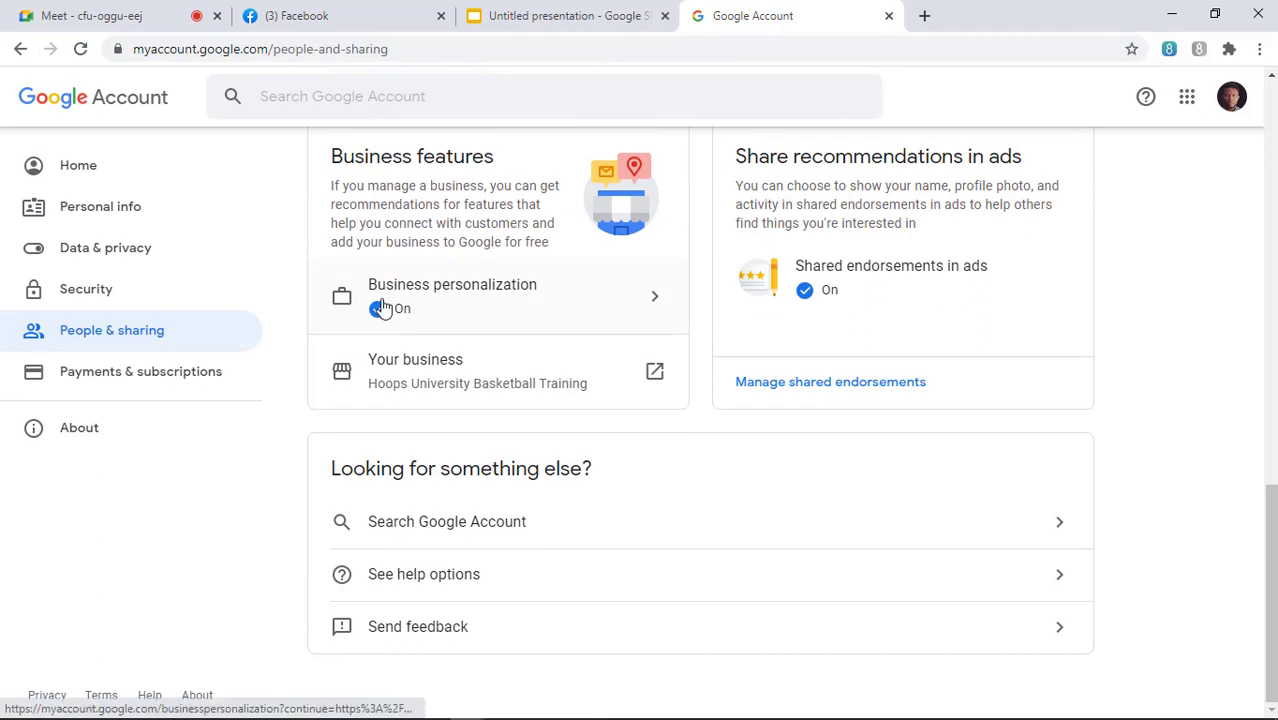
{"action": "scroll", "coordinate": [387, 304], "scroll_direction": "up", "scroll_amount": 2}
{"action": "scroll", "coordinate": [387, 304], "scroll_direction": "up", "scroll_amount": 7}
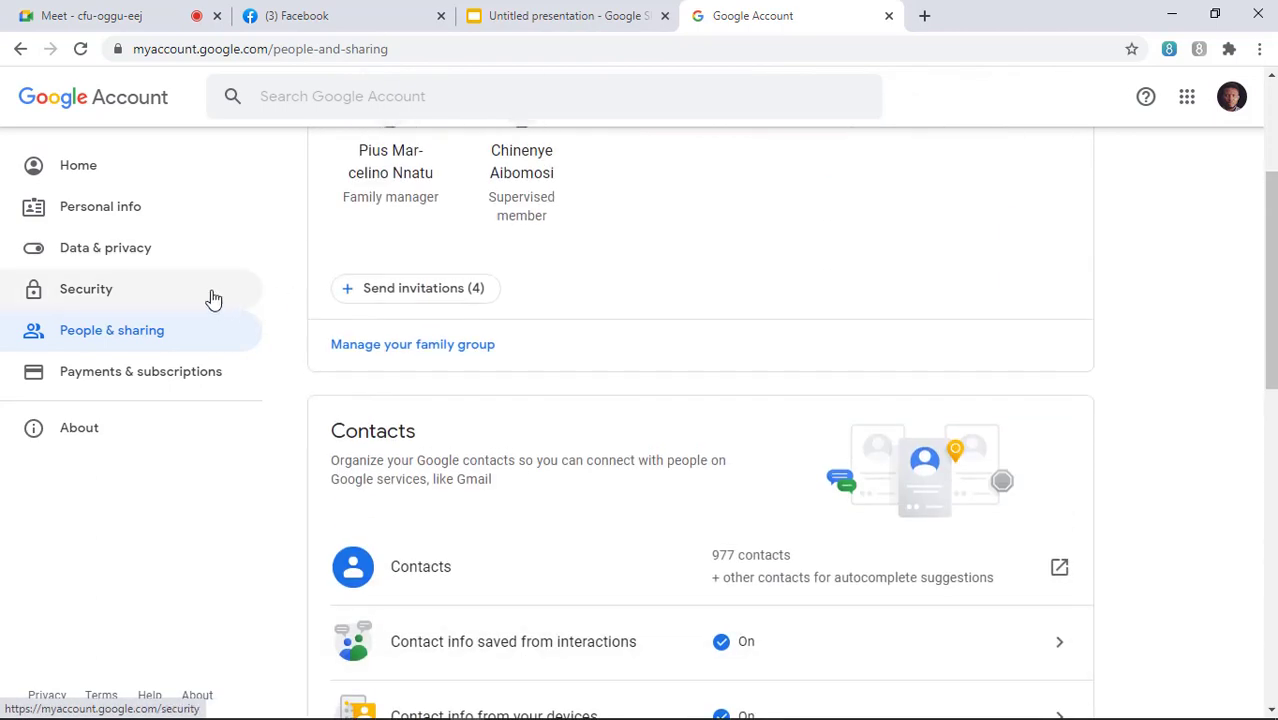
Review the Data & privacy options from history and ad settings to deleting the Google Account, and return to the account home page.
{"action": "left_click", "coordinate": [108, 258]}
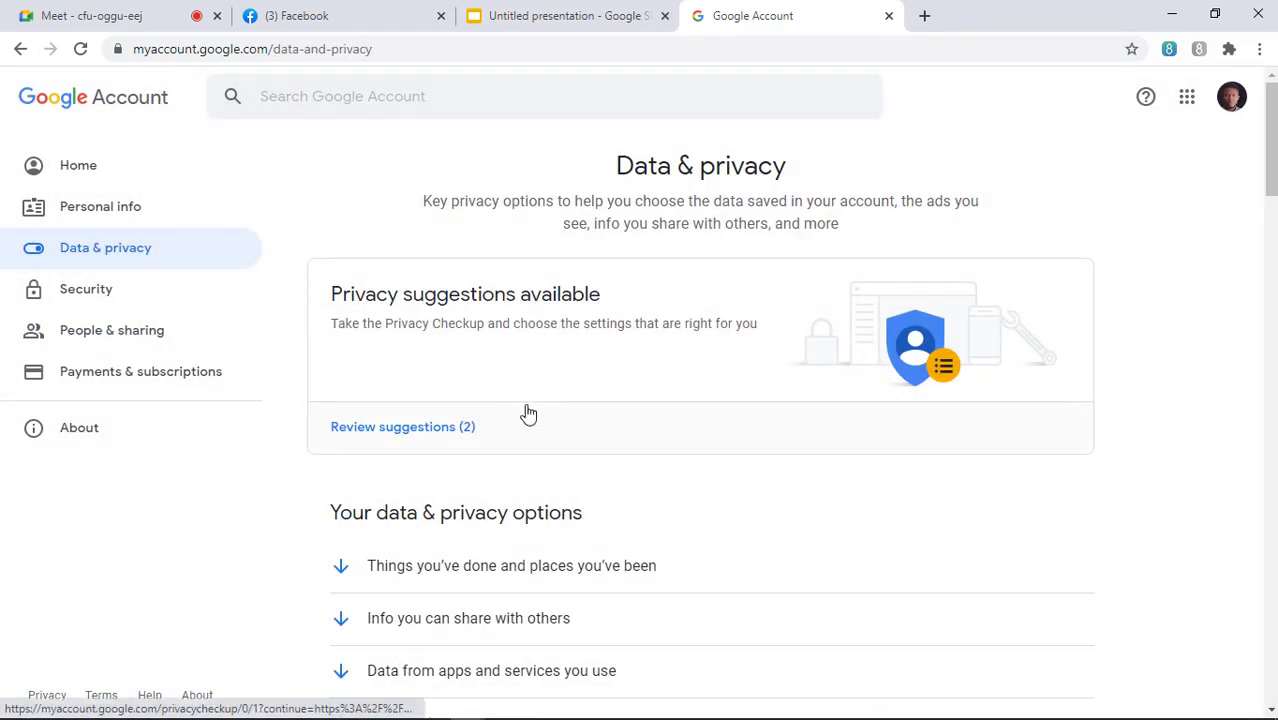
{"action": "scroll", "coordinate": [527, 413], "scroll_direction": "down", "scroll_amount": 8}
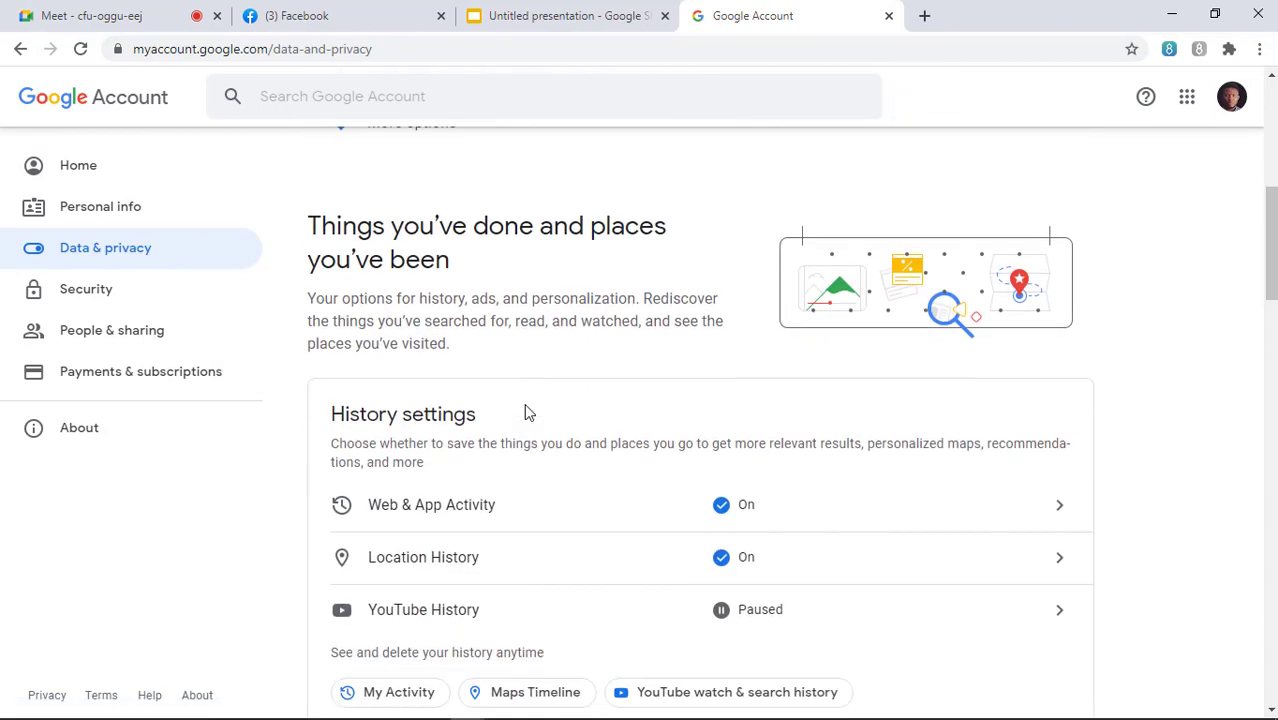
{"action": "scroll", "coordinate": [527, 411], "scroll_direction": "down", "scroll_amount": 4}
{"action": "scroll", "coordinate": [575, 405], "scroll_direction": "down", "scroll_amount": 4}
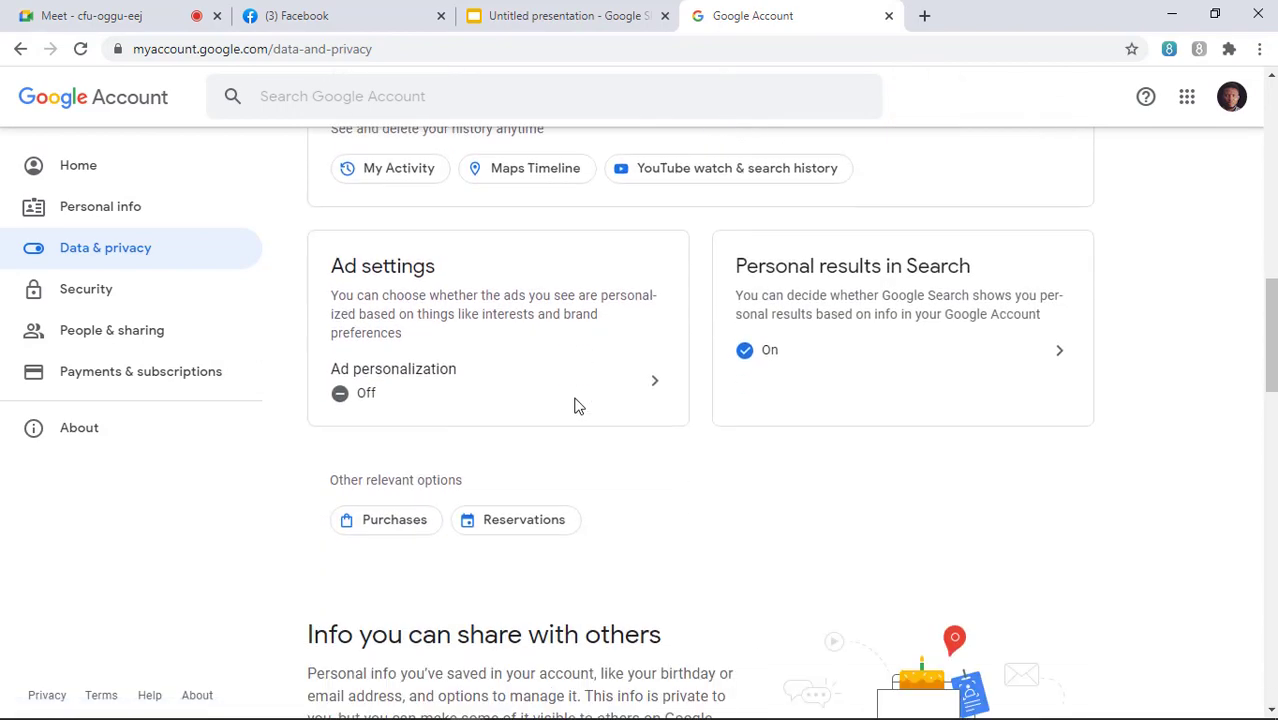
{"action": "scroll", "coordinate": [577, 406], "scroll_direction": "down", "scroll_amount": 5}
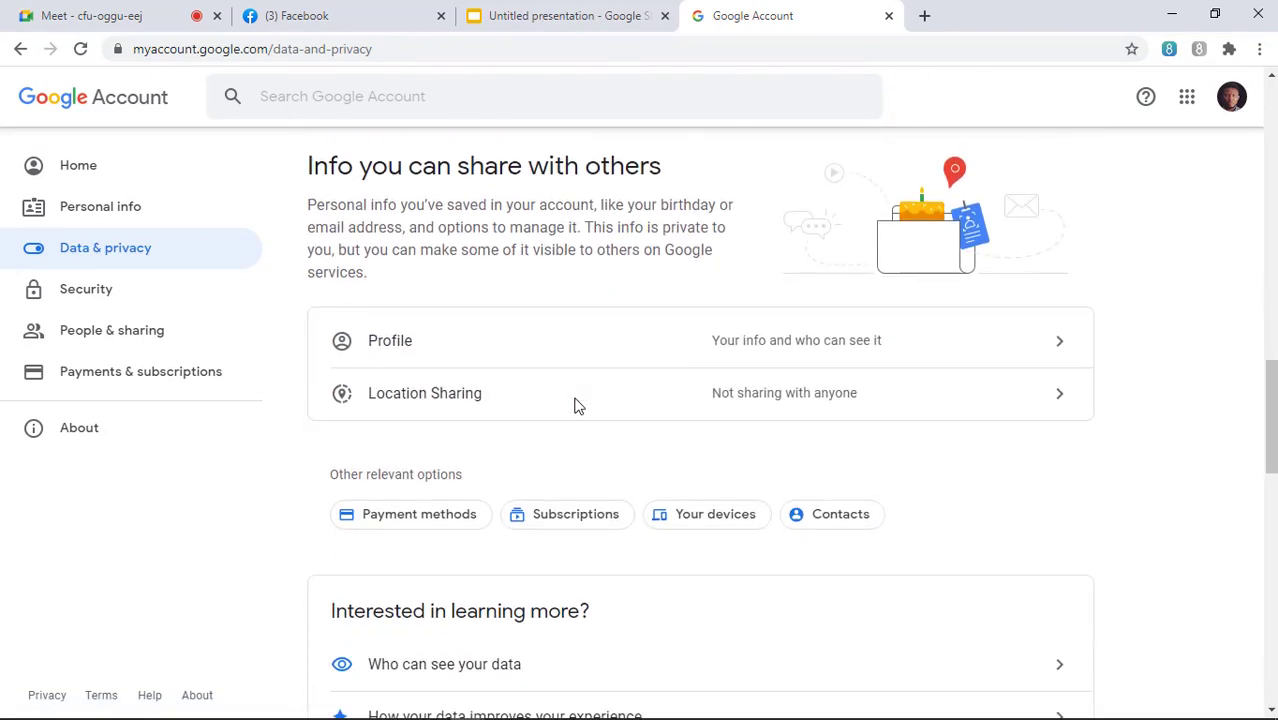
{"action": "scroll", "coordinate": [577, 406], "scroll_direction": "down", "scroll_amount": 3}
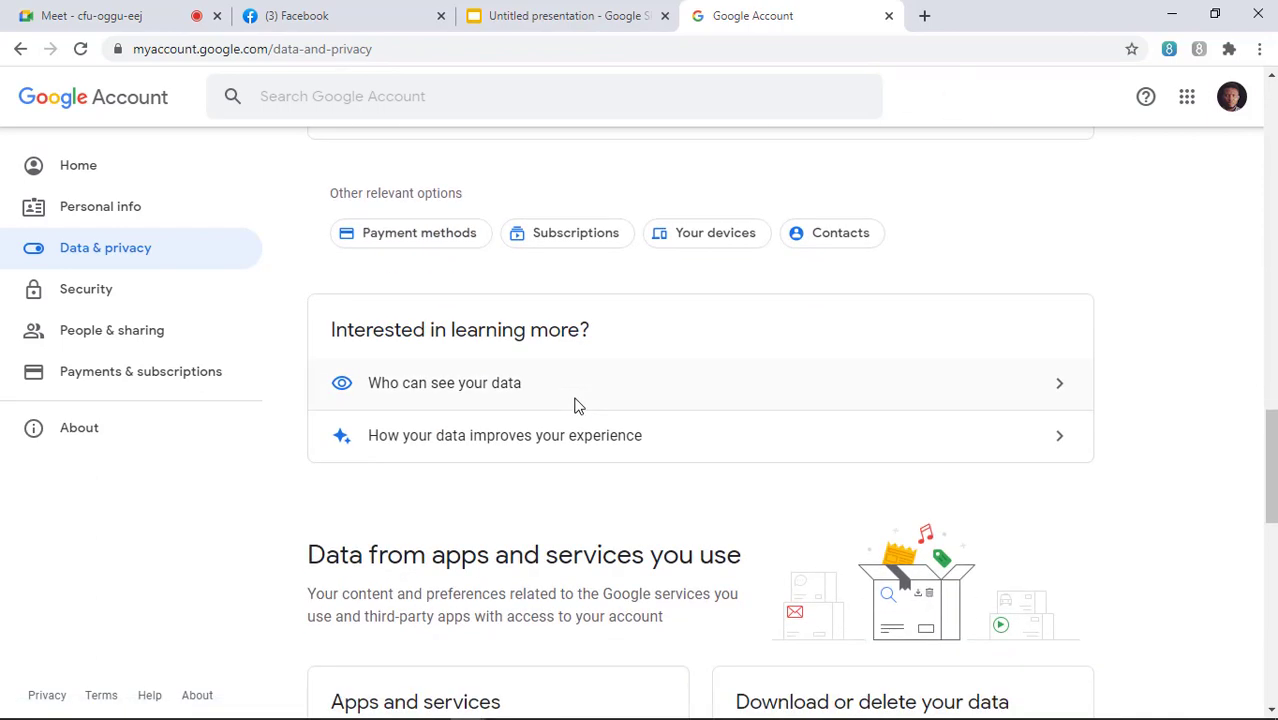
{"action": "scroll", "coordinate": [577, 405], "scroll_direction": "down", "scroll_amount": 2}
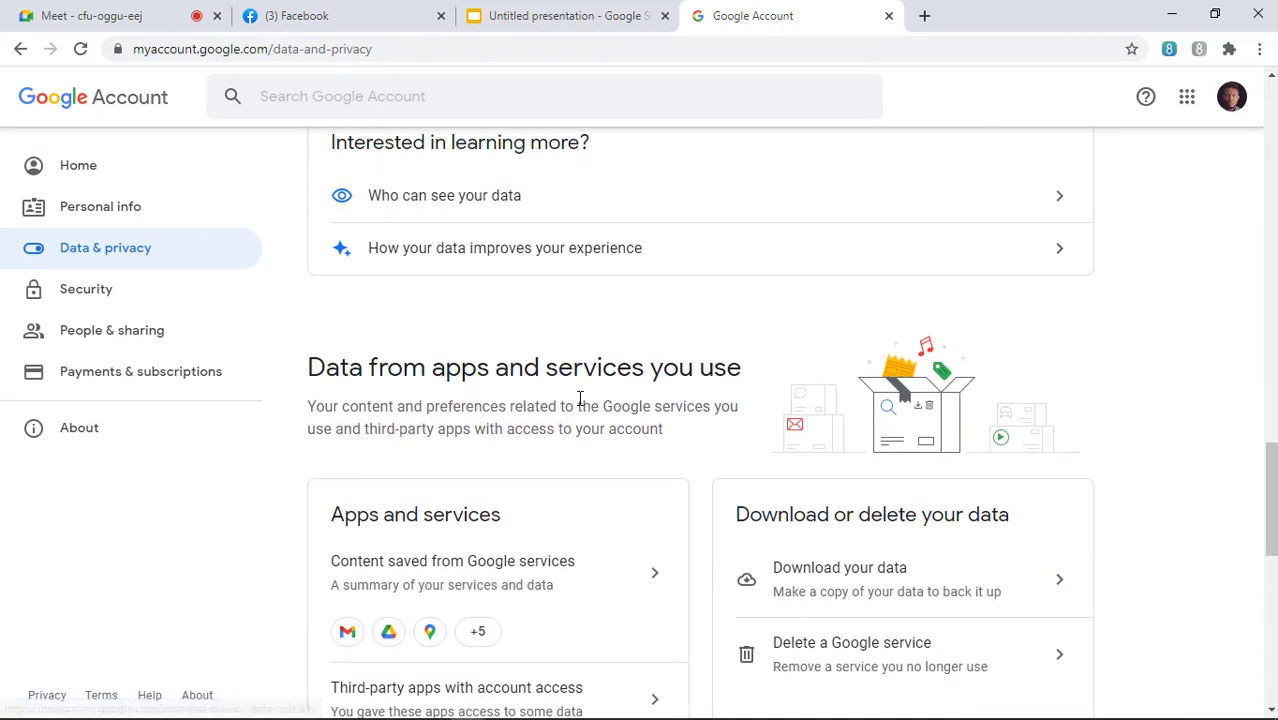
{"action": "scroll", "coordinate": [581, 400], "scroll_direction": "down", "scroll_amount": 2}
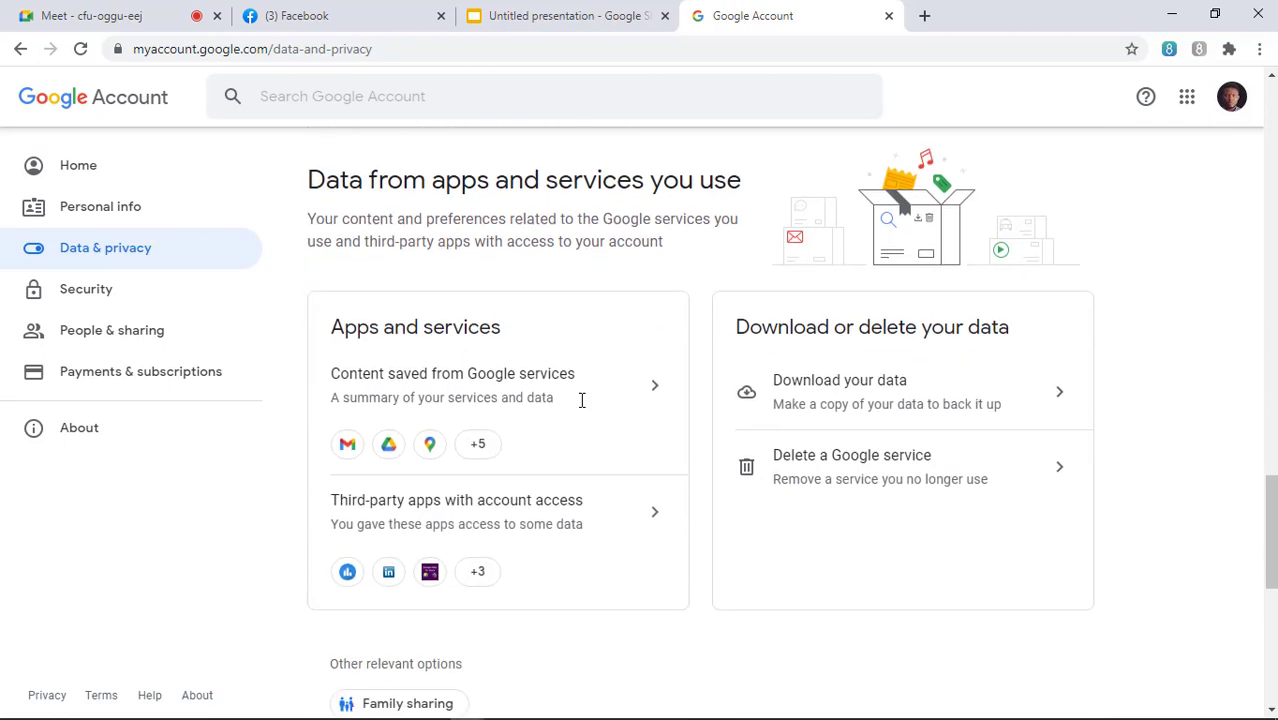
{"action": "scroll", "coordinate": [603, 396], "scroll_direction": "down", "scroll_amount": 2}
{"action": "scroll", "coordinate": [603, 396], "scroll_direction": "down", "scroll_amount": 5}
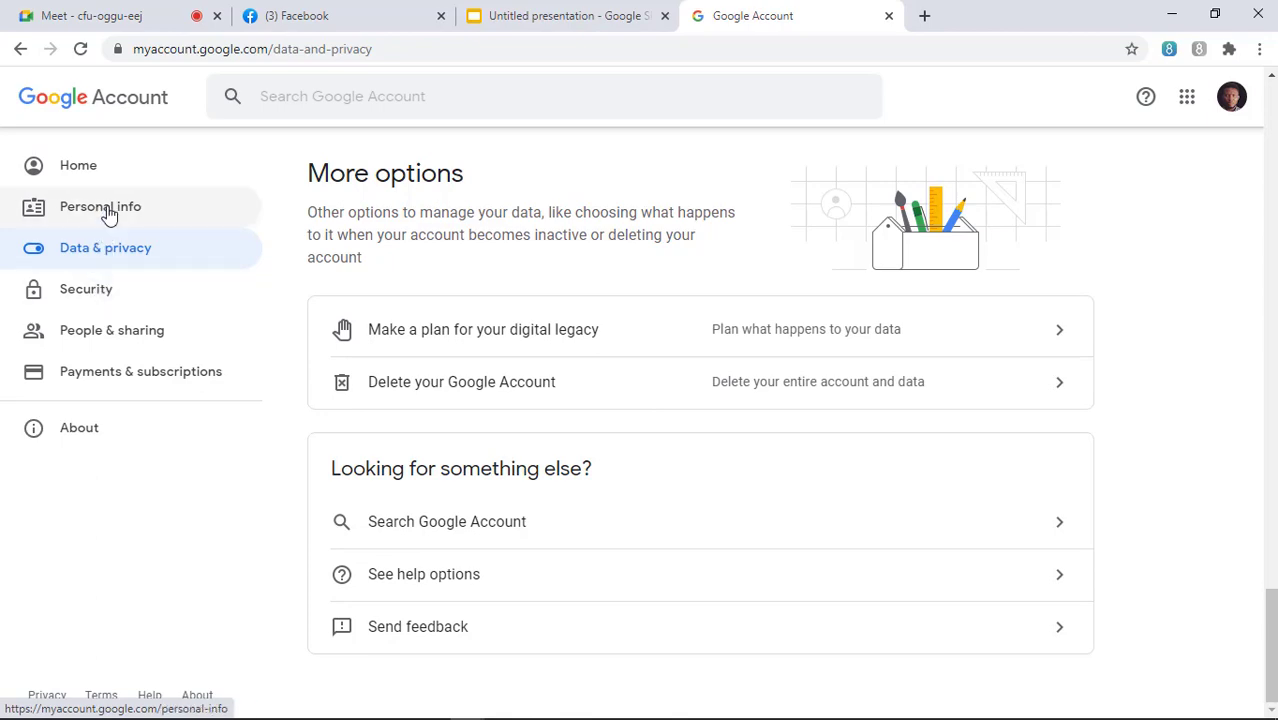
{"action": "left_click", "coordinate": [107, 175]}
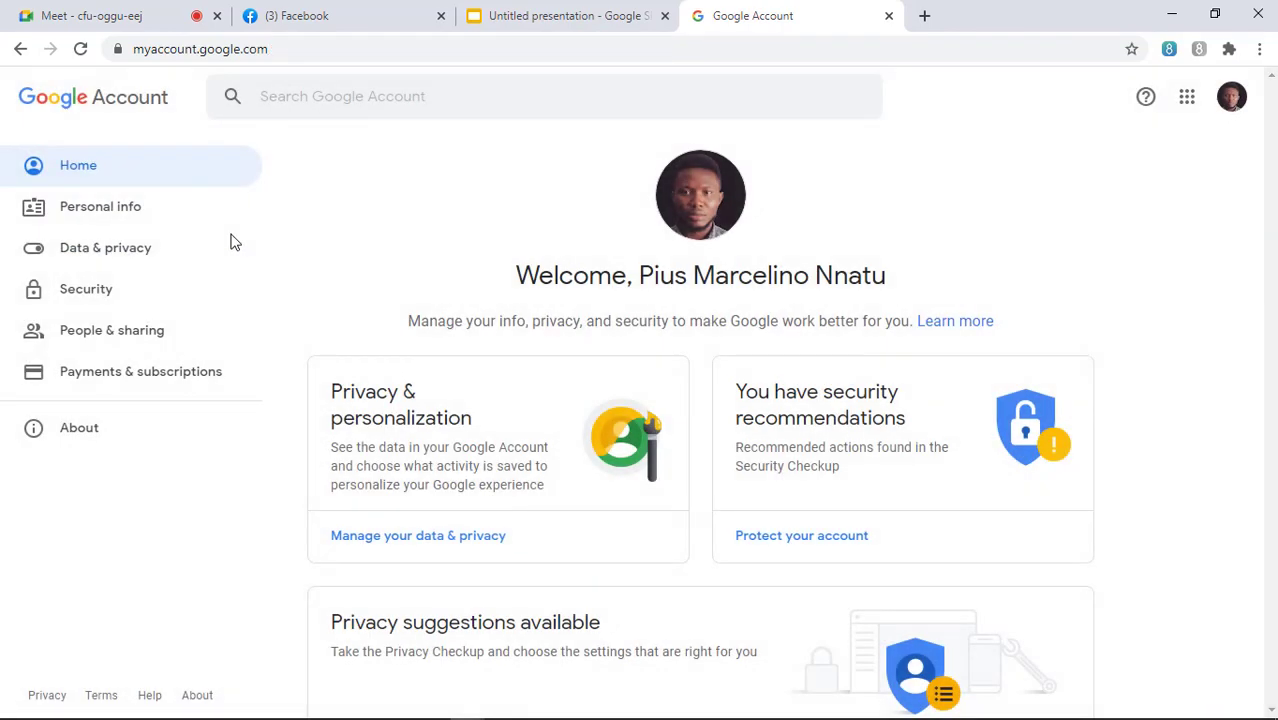
Browse the full list of Google apps and open Google Forms from it.
{"action": "left_click", "coordinate": [1187, 98]}
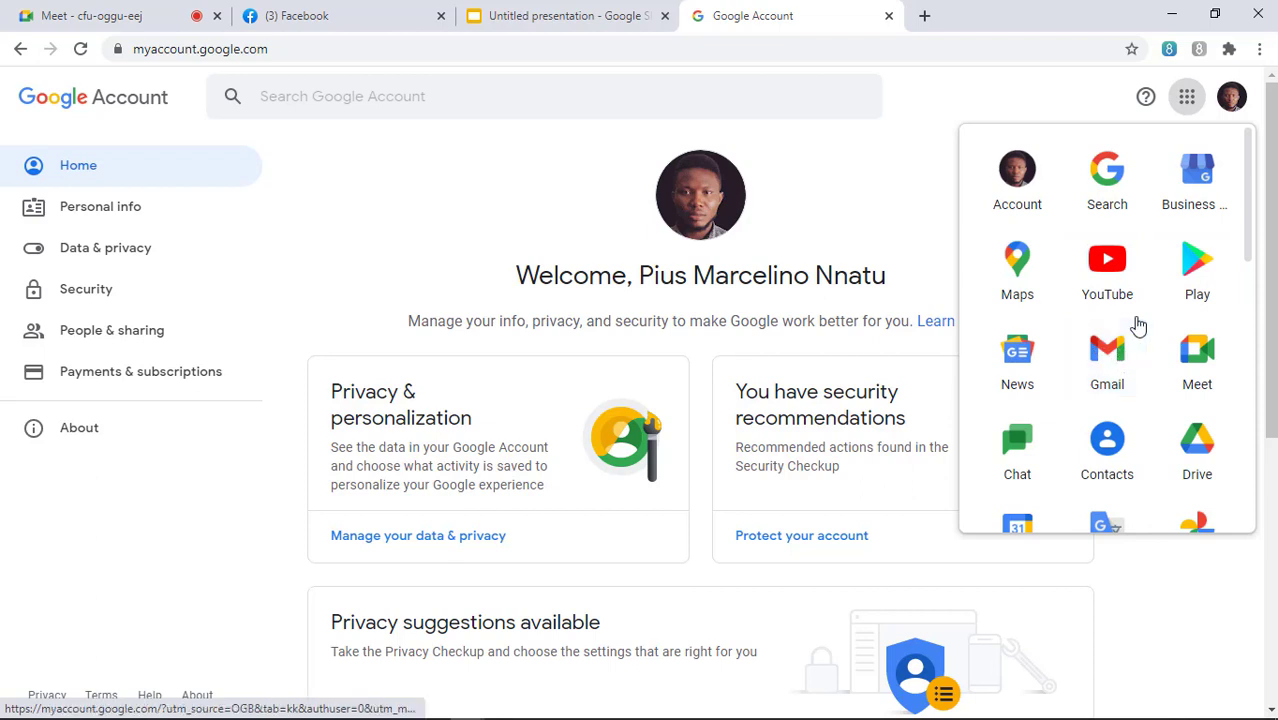
{"action": "scroll", "coordinate": [1150, 346], "scroll_direction": "down", "scroll_amount": 1}
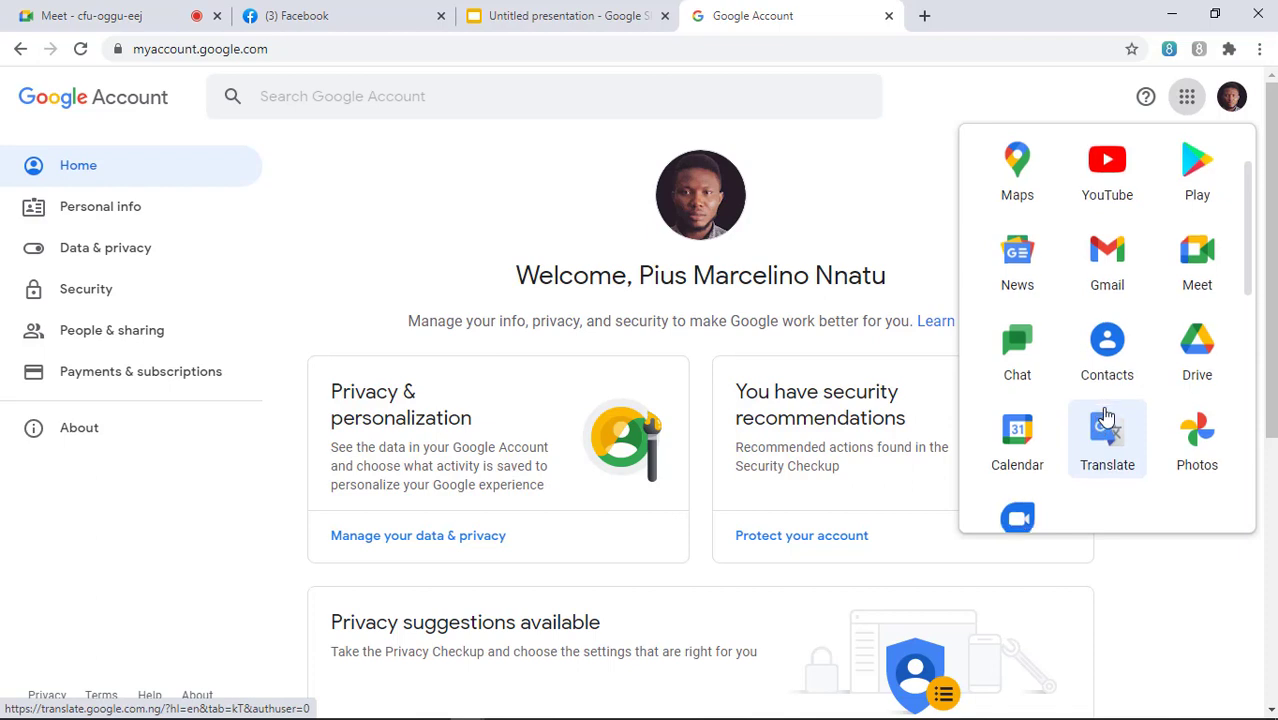
{"action": "scroll", "coordinate": [1104, 422], "scroll_direction": "down", "scroll_amount": 1}
{"action": "scroll", "coordinate": [1138, 365], "scroll_direction": "down", "scroll_amount": 6}
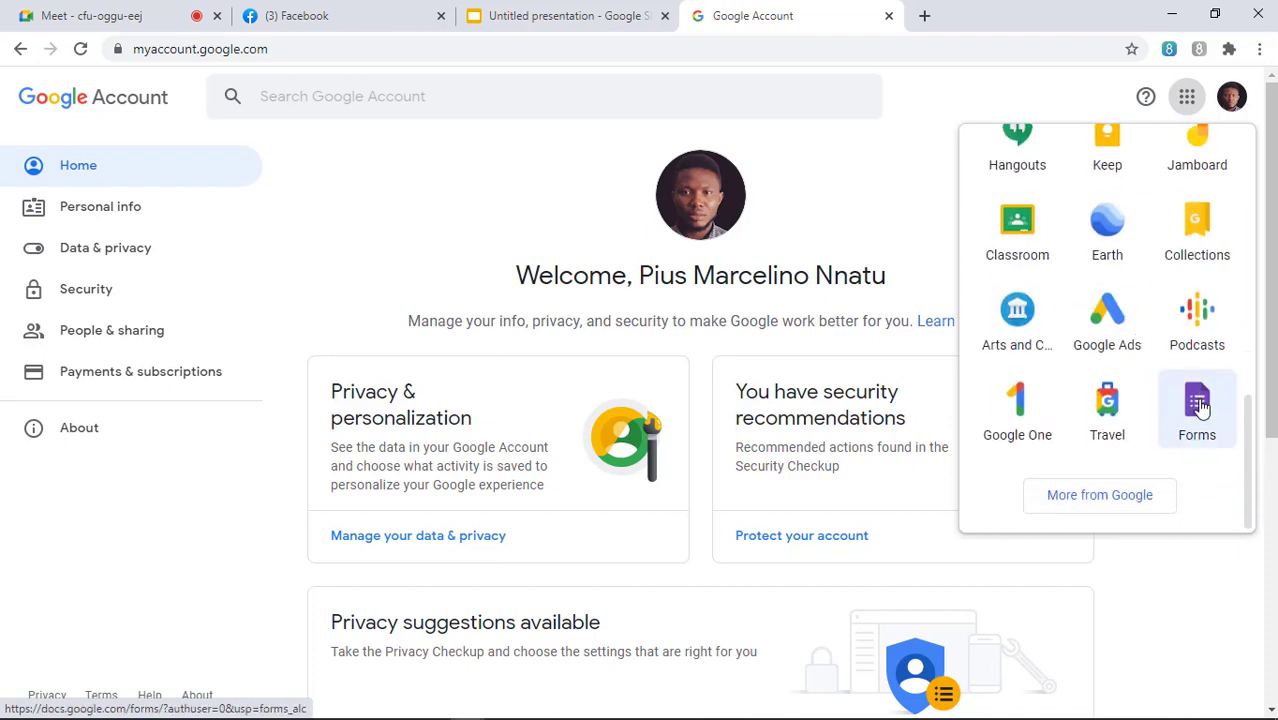
{"action": "left_click", "coordinate": [1199, 405]}
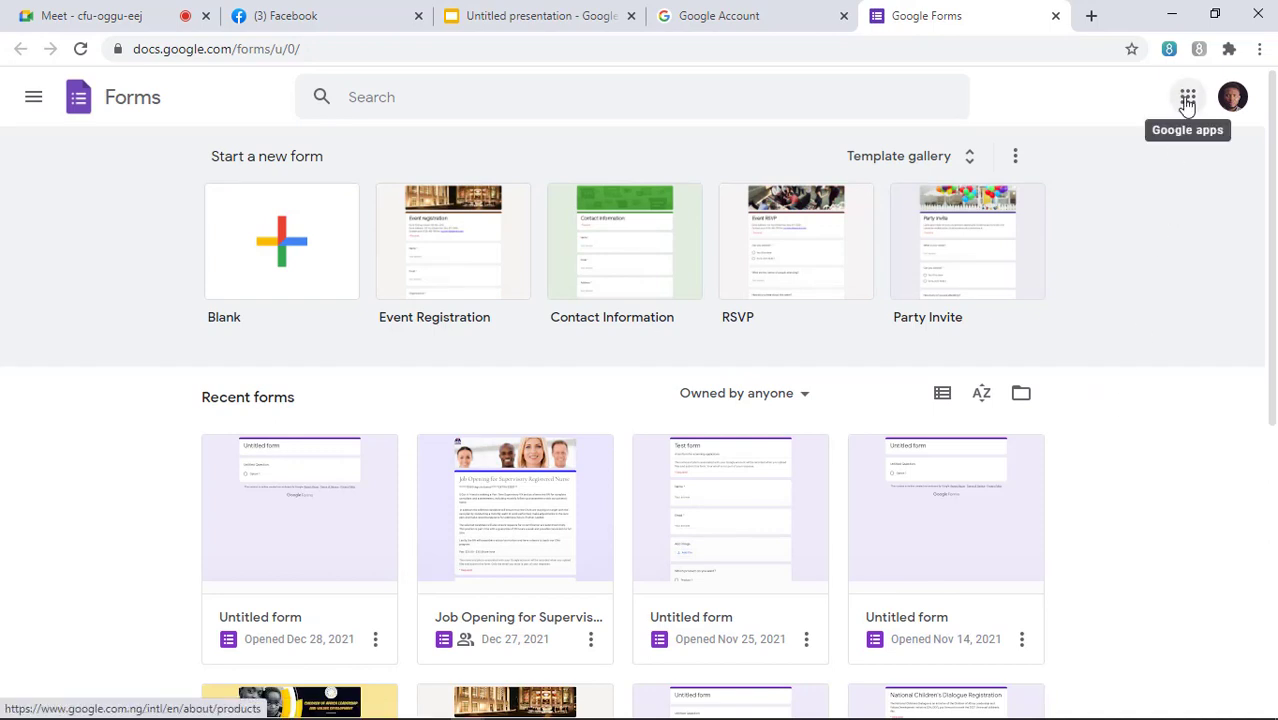
Show where Forms sits in the Google apps list from the Forms home page, and close the list.
{"action": "left_click", "coordinate": [1187, 100]}
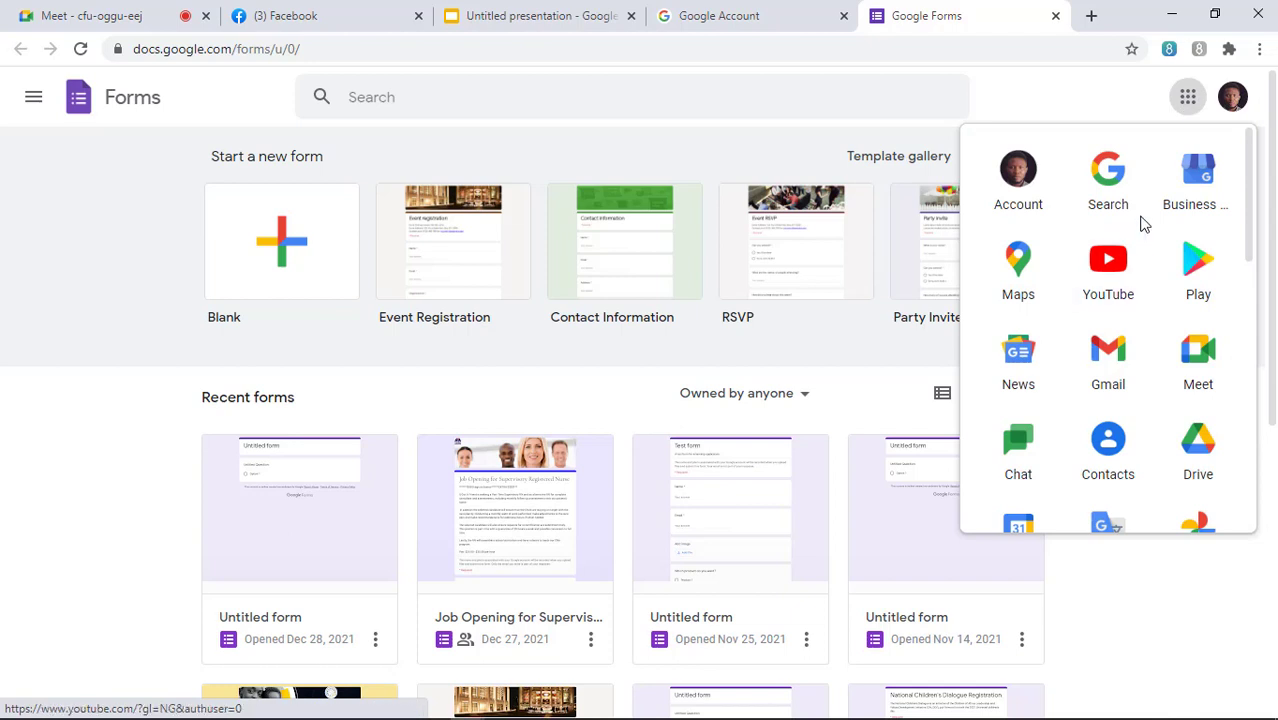
{"action": "scroll", "coordinate": [1143, 222], "scroll_direction": "down", "scroll_amount": 1}
{"action": "scroll", "coordinate": [1143, 222], "scroll_direction": "down", "scroll_amount": 6}
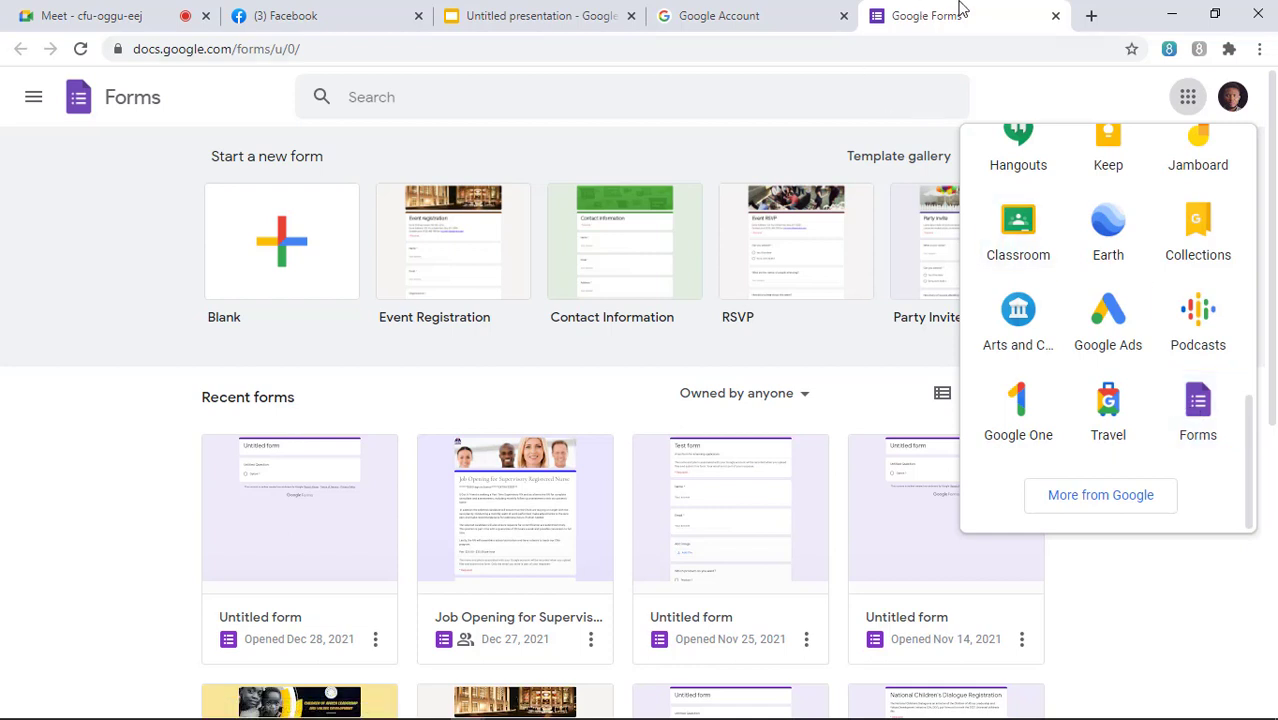
{"action": "left_click", "coordinate": [40, 240]}
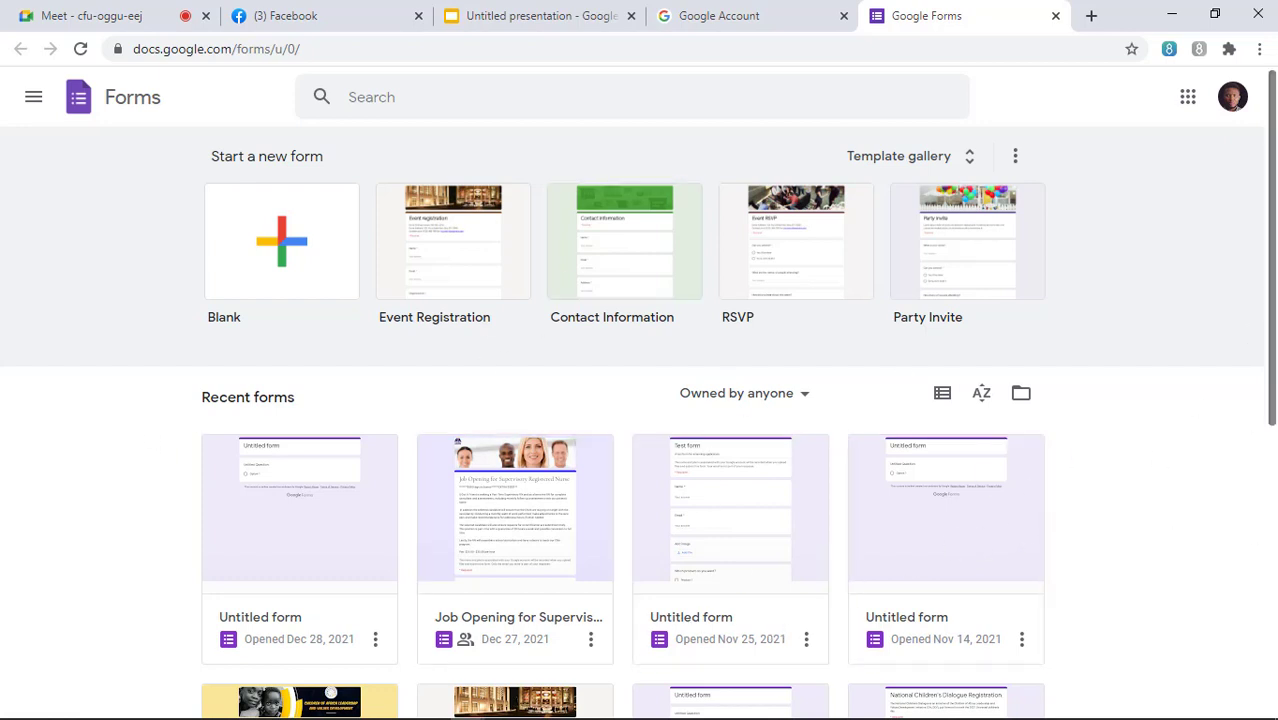
{"action": "mouse_move", "coordinate": [1274, 137]}
{"action": "left_mouse_down"}
{"action": "mouse_move", "coordinate": [1274, 425]}
{"action": "mouse_move", "coordinate": [1264, 126]}
{"action": "left_mouse_up"}
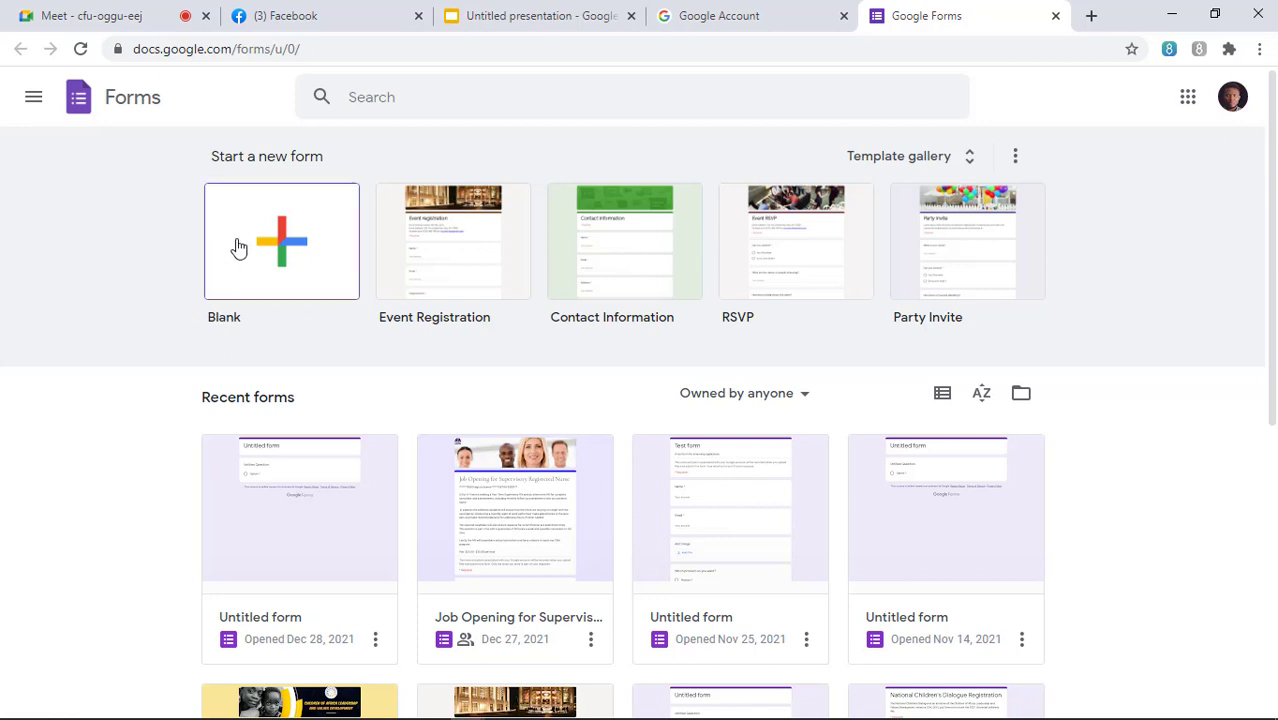
Create a blank form and name it "Freelancing Masterclass 1".
{"action": "left_click", "coordinate": [270, 244]}
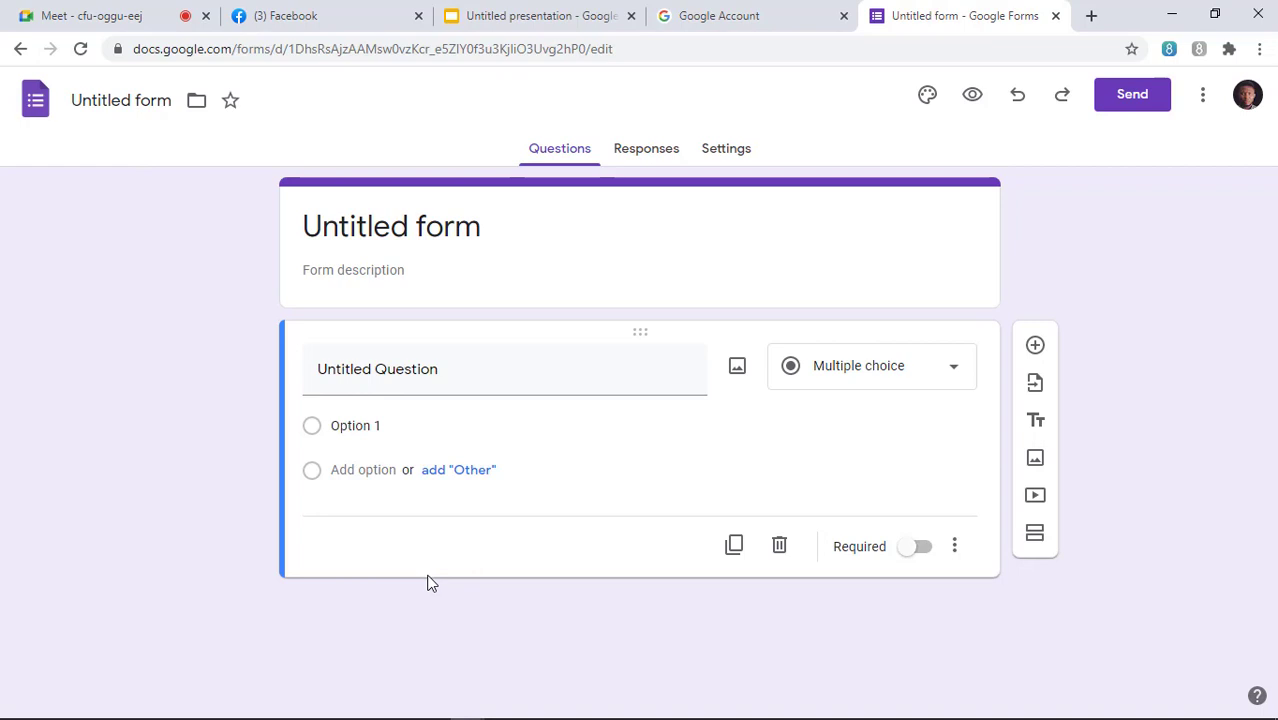
{"action": "left_click", "coordinate": [121, 100]}
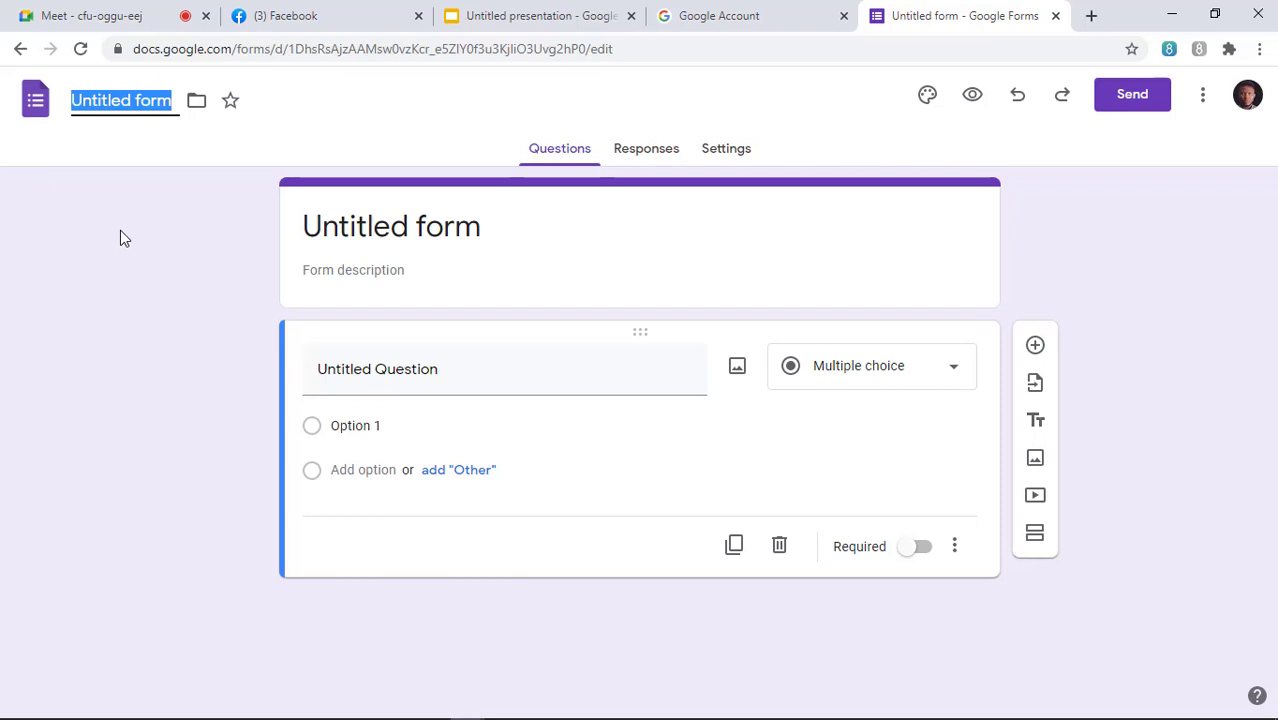
{"action": "type", "text": "F"}
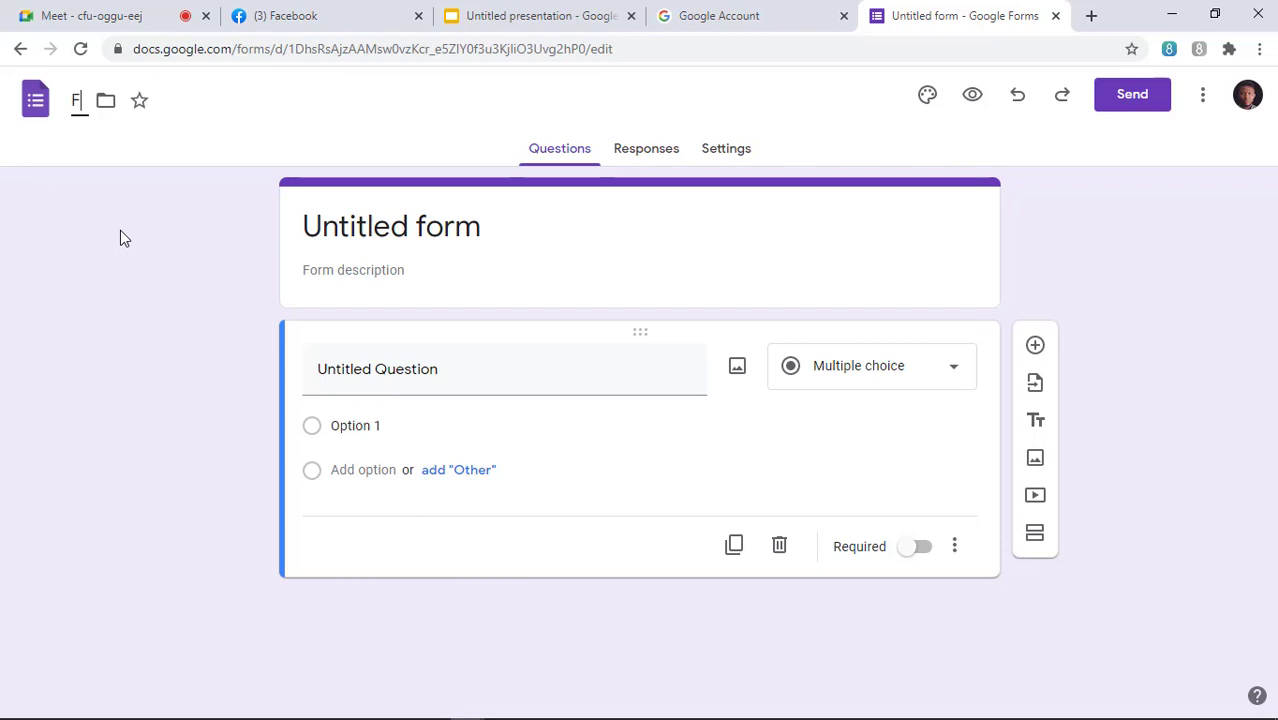
{"action": "type", "text": "ree"}
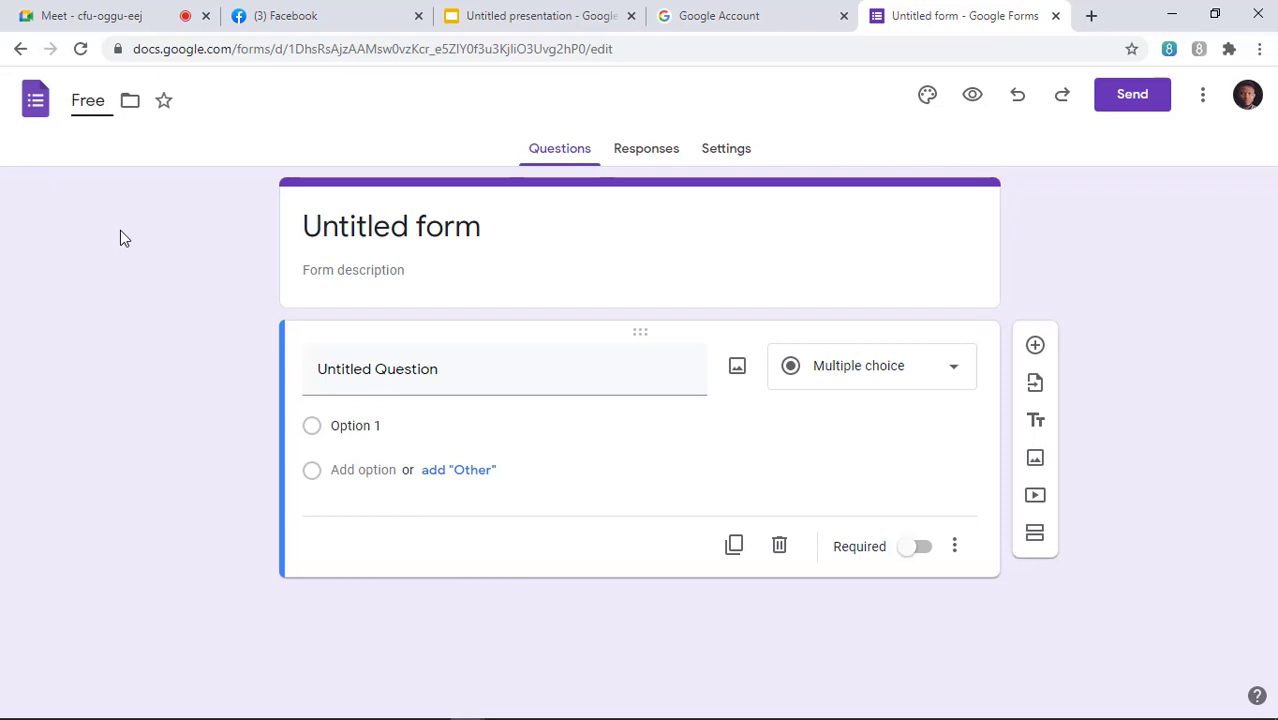
{"action": "type", "text": "lancing"}
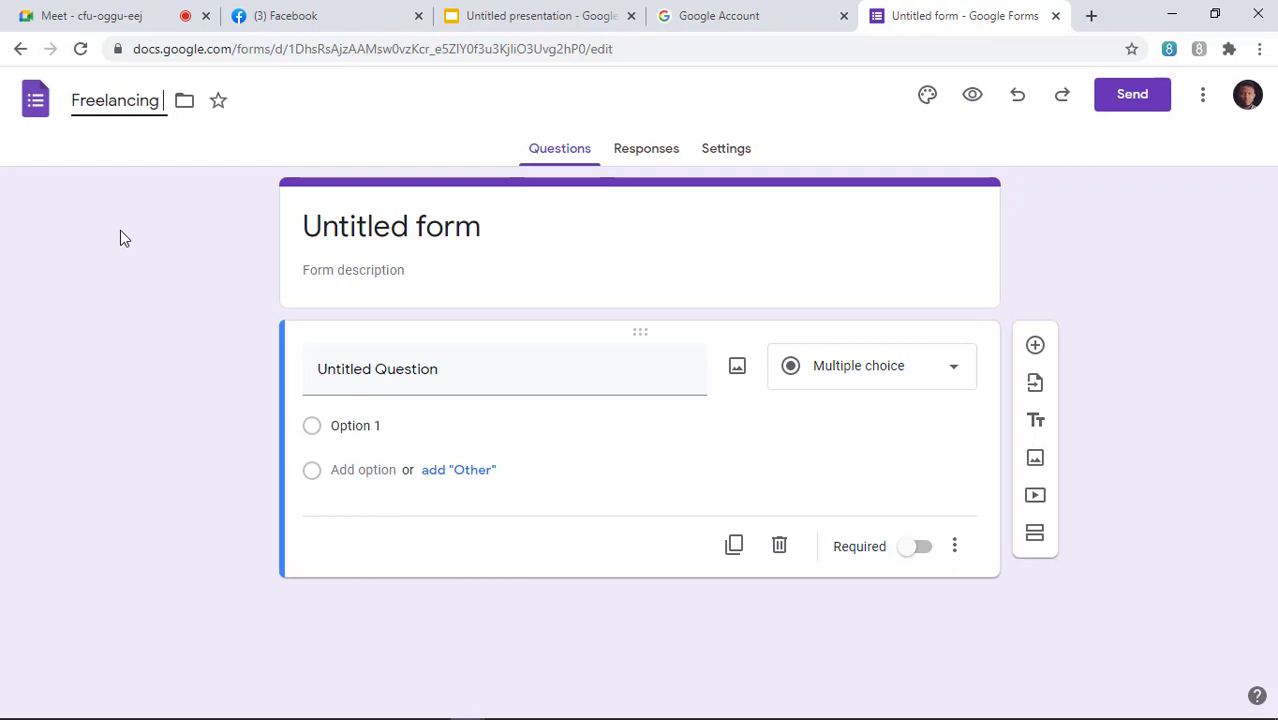
{"action": "type", "text": " Mas"}
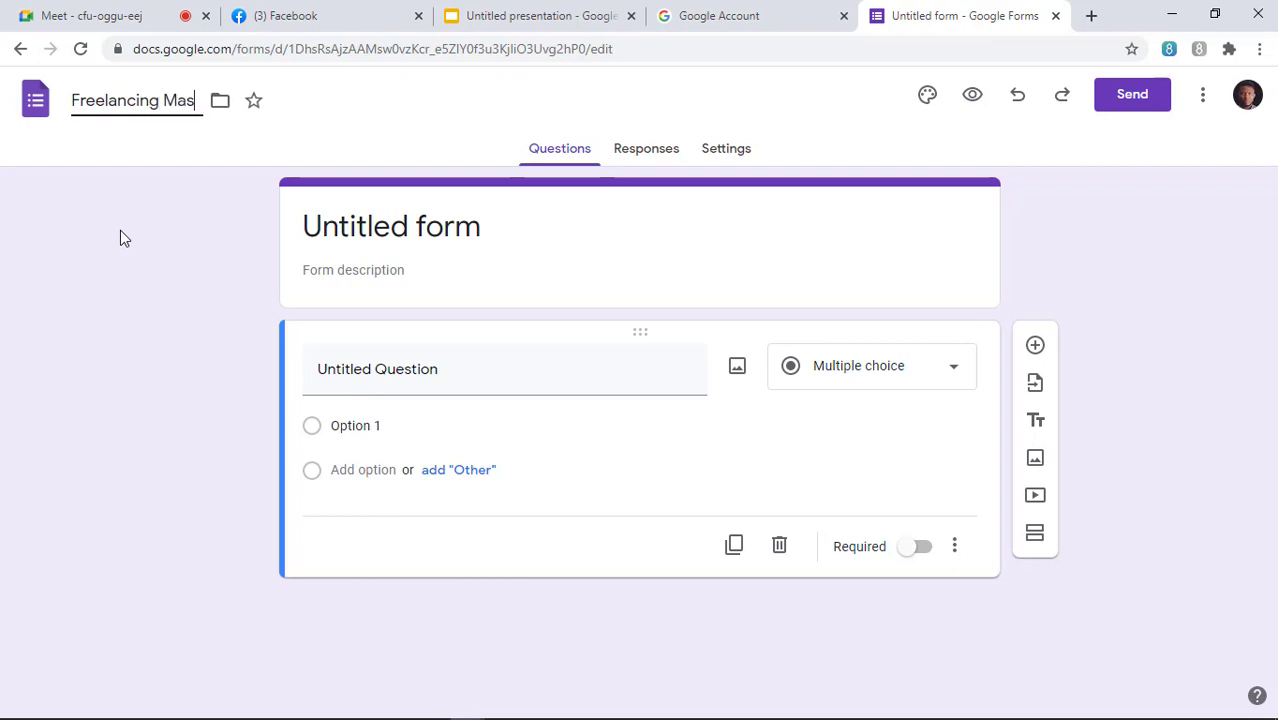
{"action": "type", "text": "terclass"}
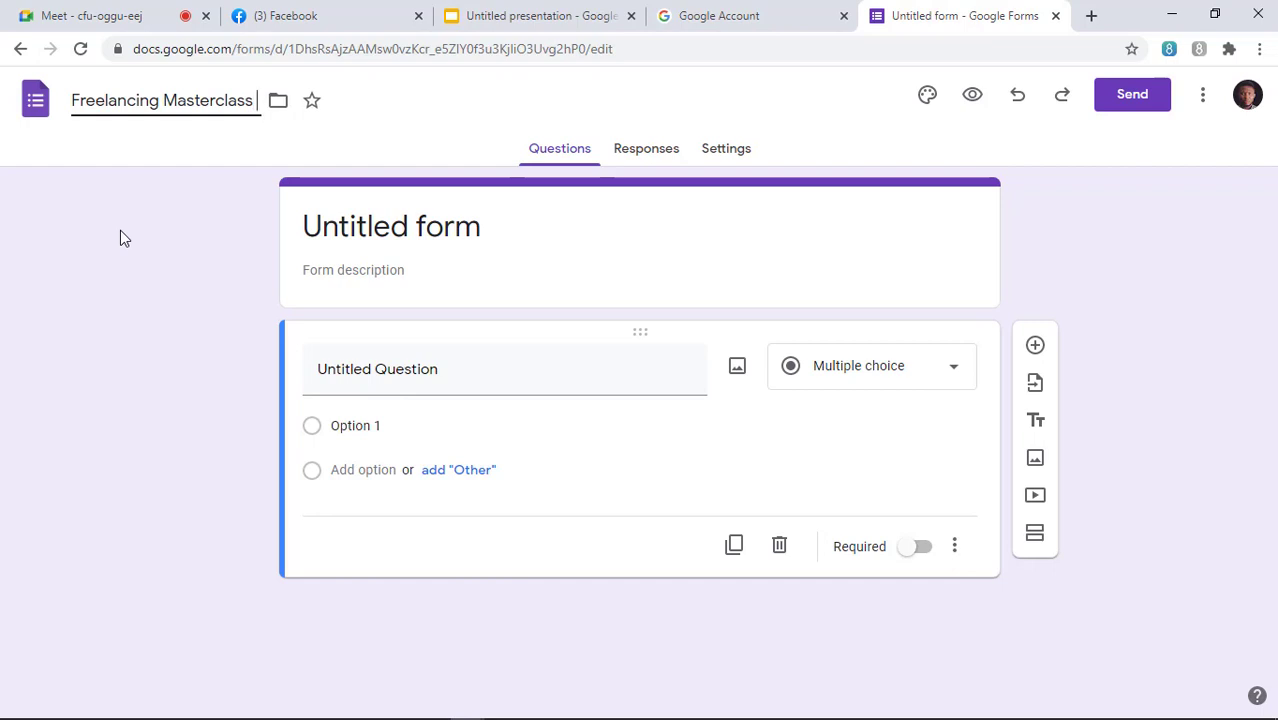
{"action": "type", "text": " 1"}
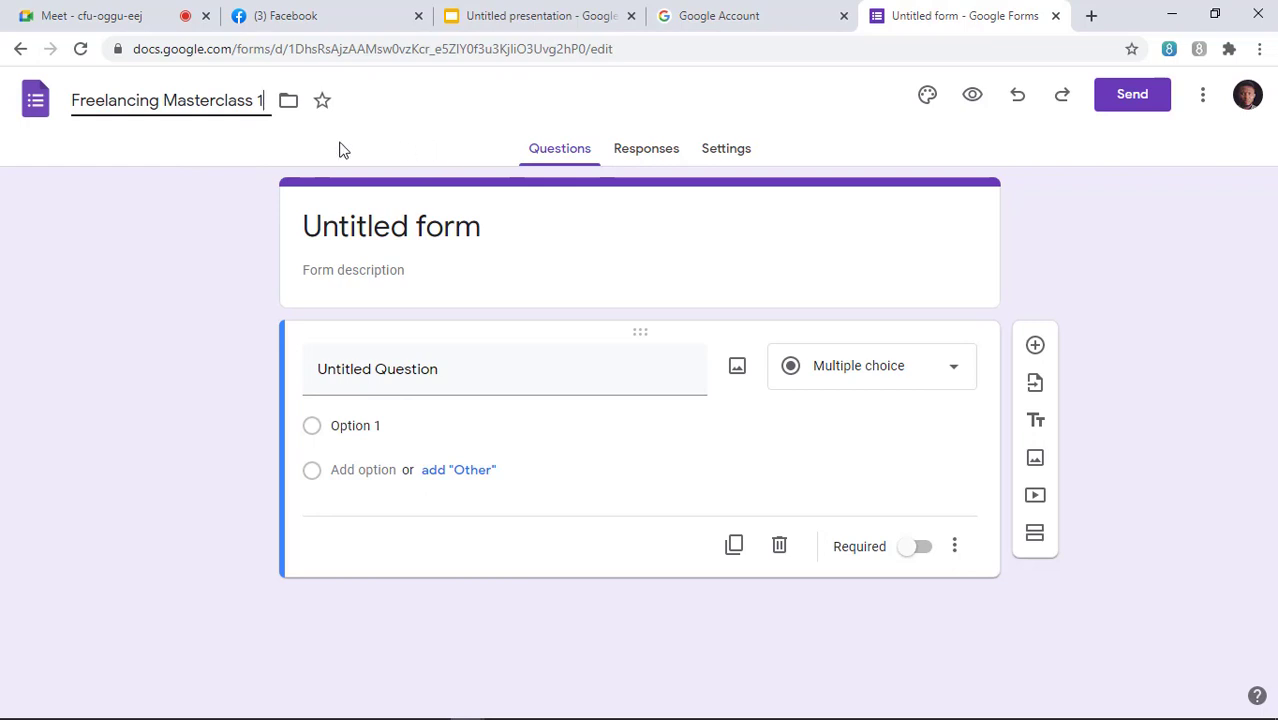
{"action": "left_click", "coordinate": [383, 148]}
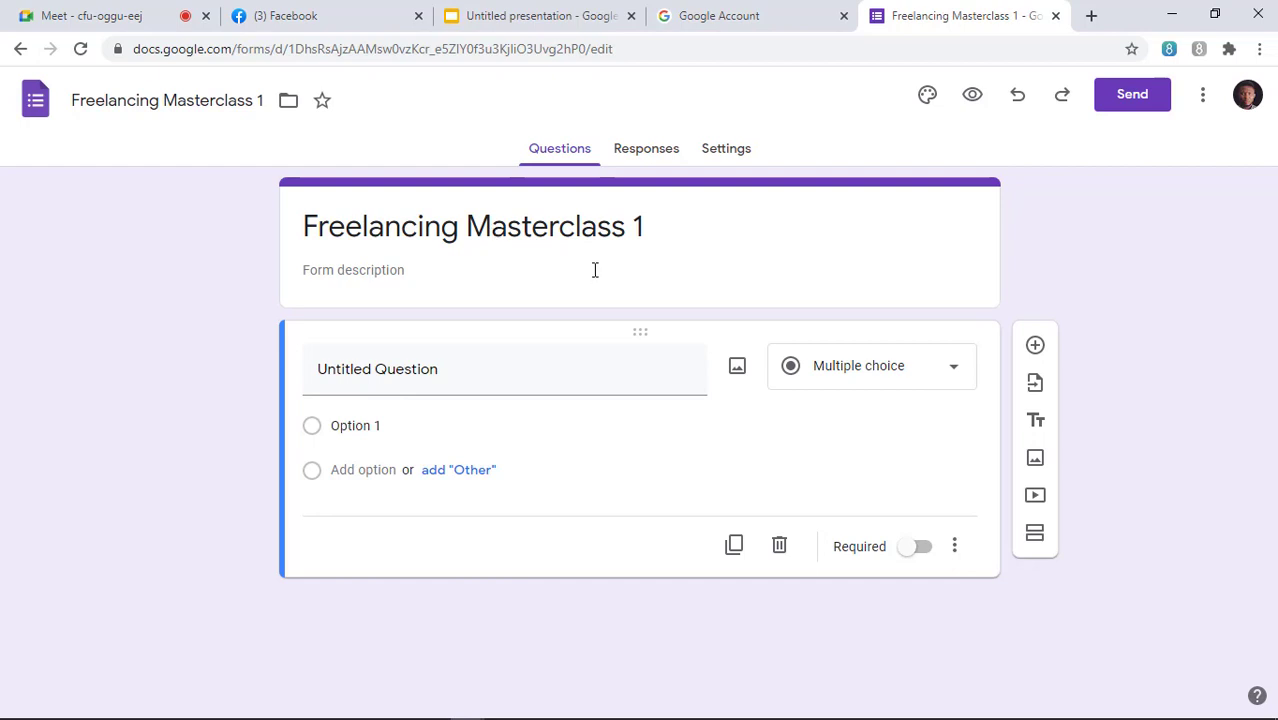
Enter the form description "A test form for Participants of the Freelance Masterclass".
{"action": "left_click", "coordinate": [346, 272]}
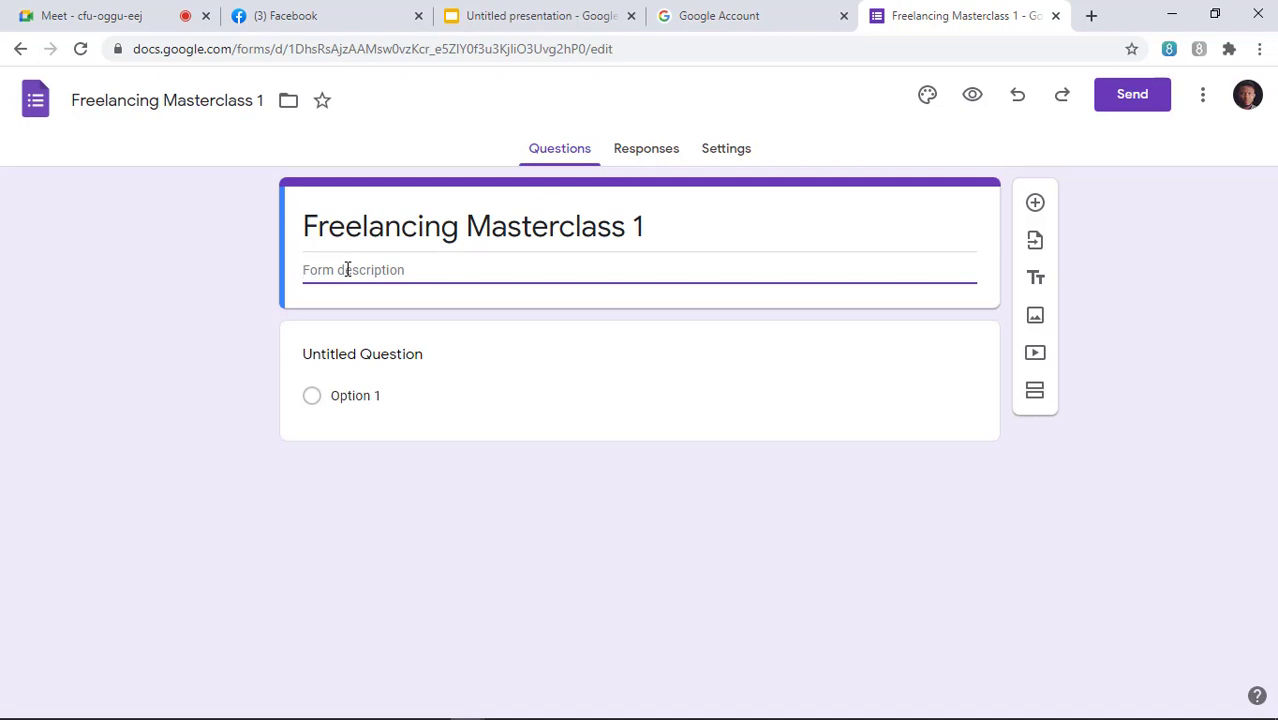
{"action": "type", "text": "A test"}
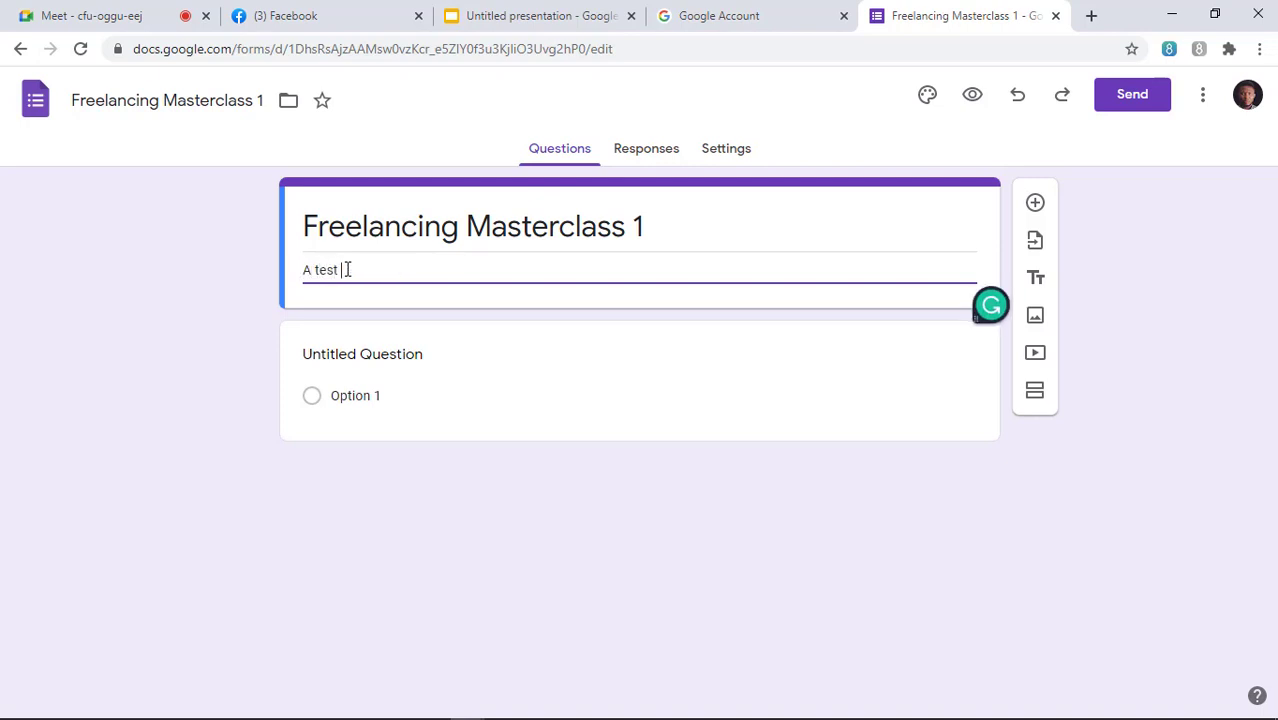
{"action": "type", "text": " form for P"}
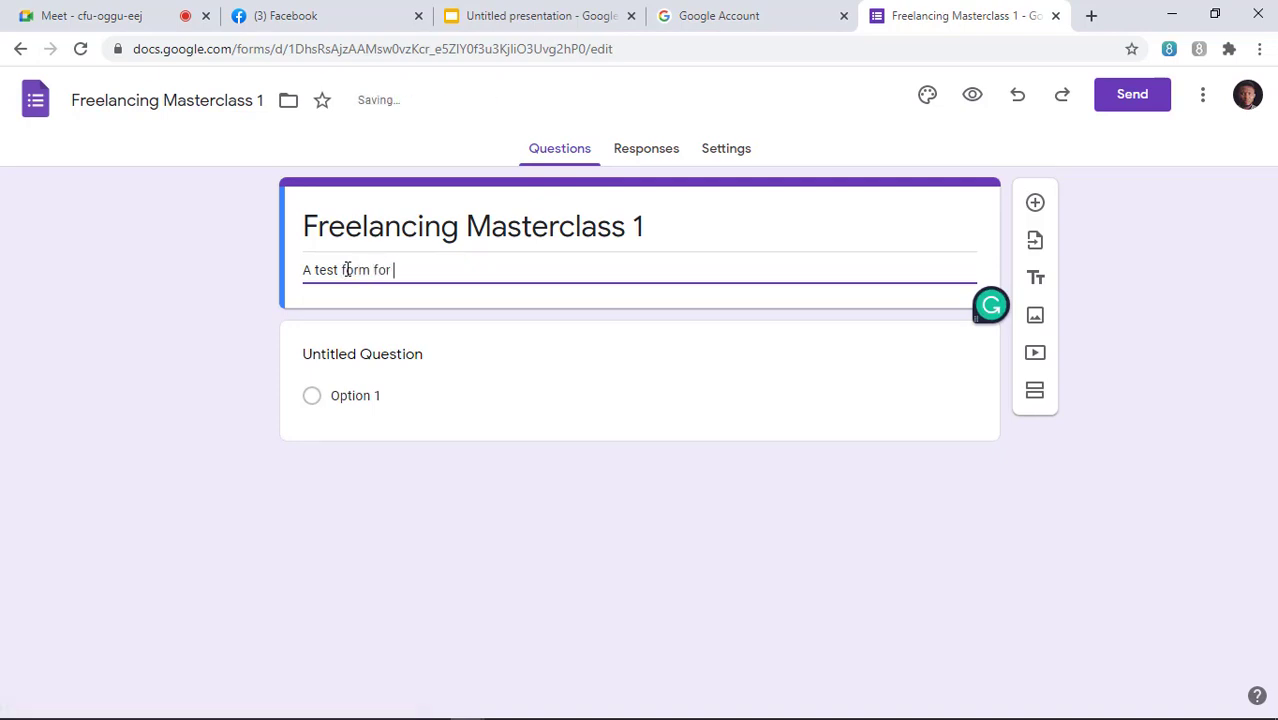
{"action": "type", "text": "articipants of the "}
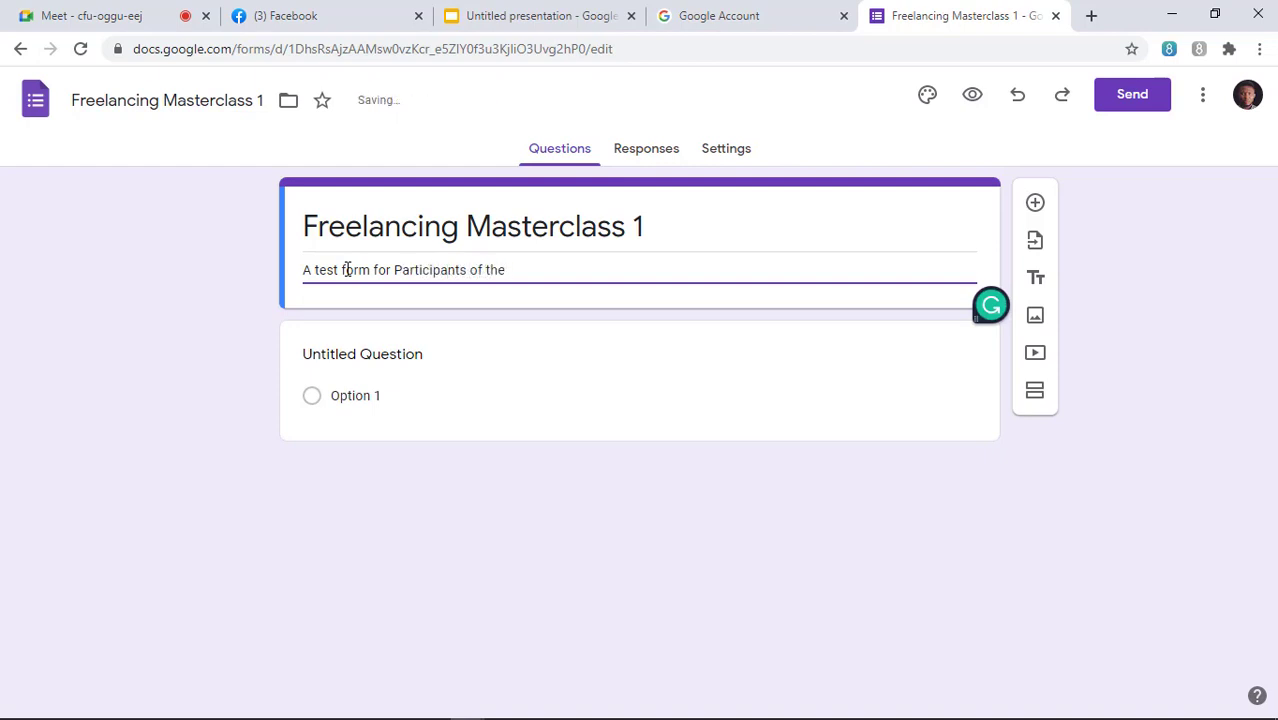
{"action": "type", "text": "Freelance "}
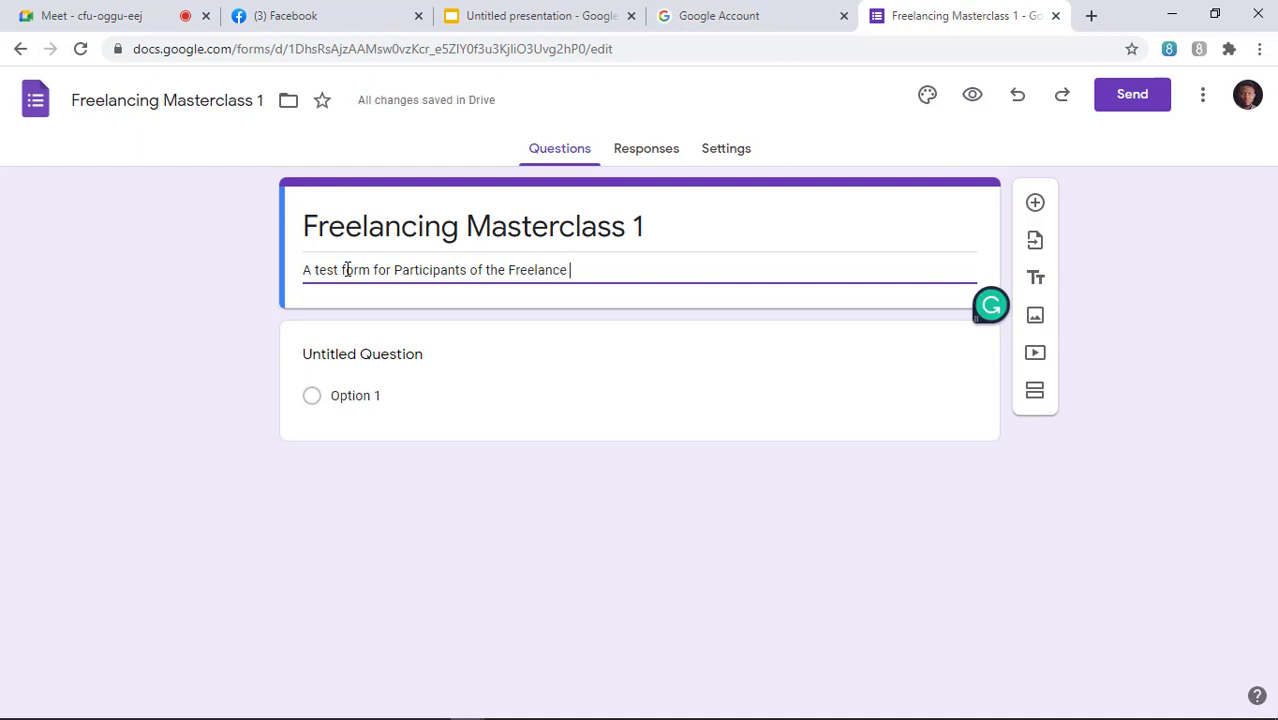
{"action": "type", "text": "Masterclass"}
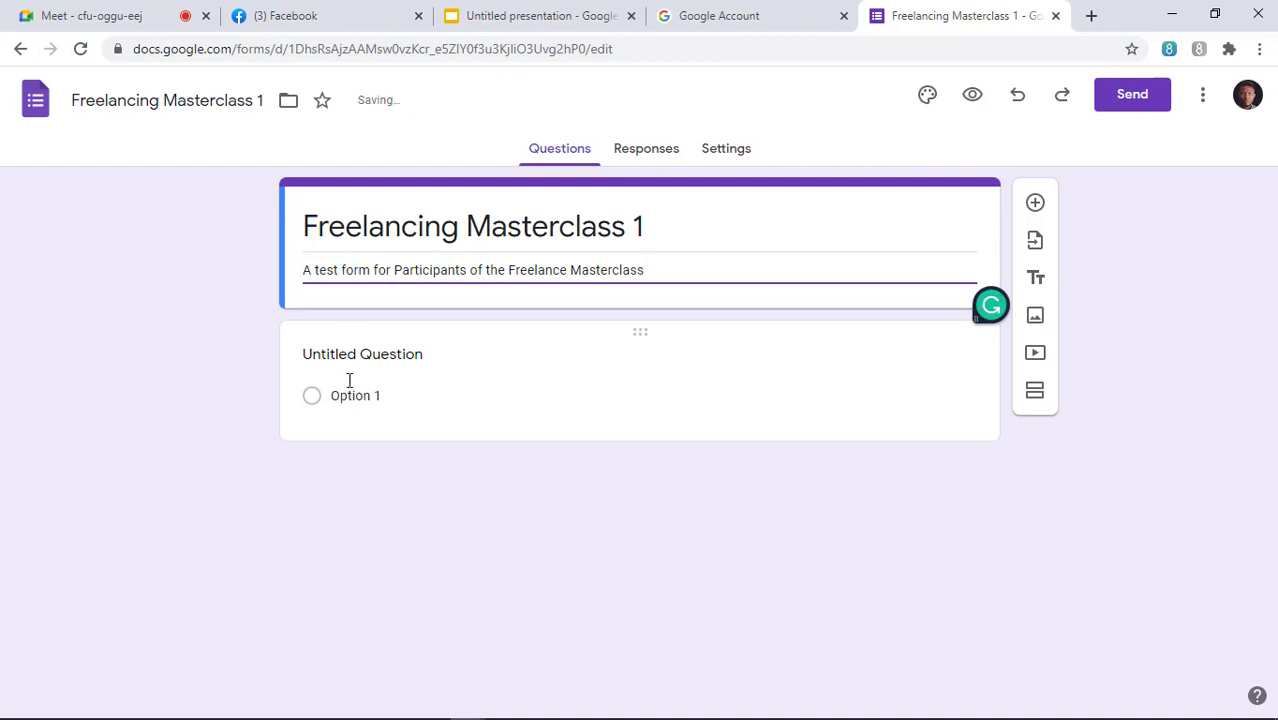
{"action": "left_click", "coordinate": [195, 340]}
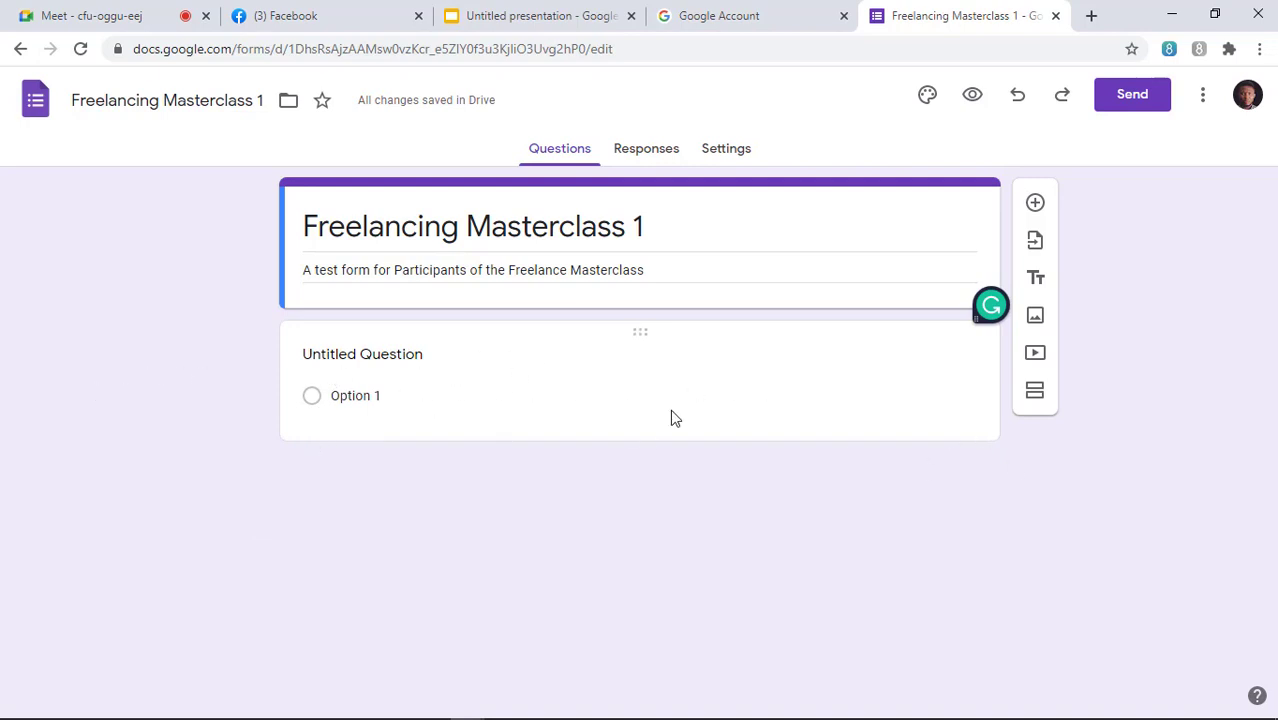
Title the first question "Name" so that it takes a short answer.
{"action": "left_click", "coordinate": [336, 355]}
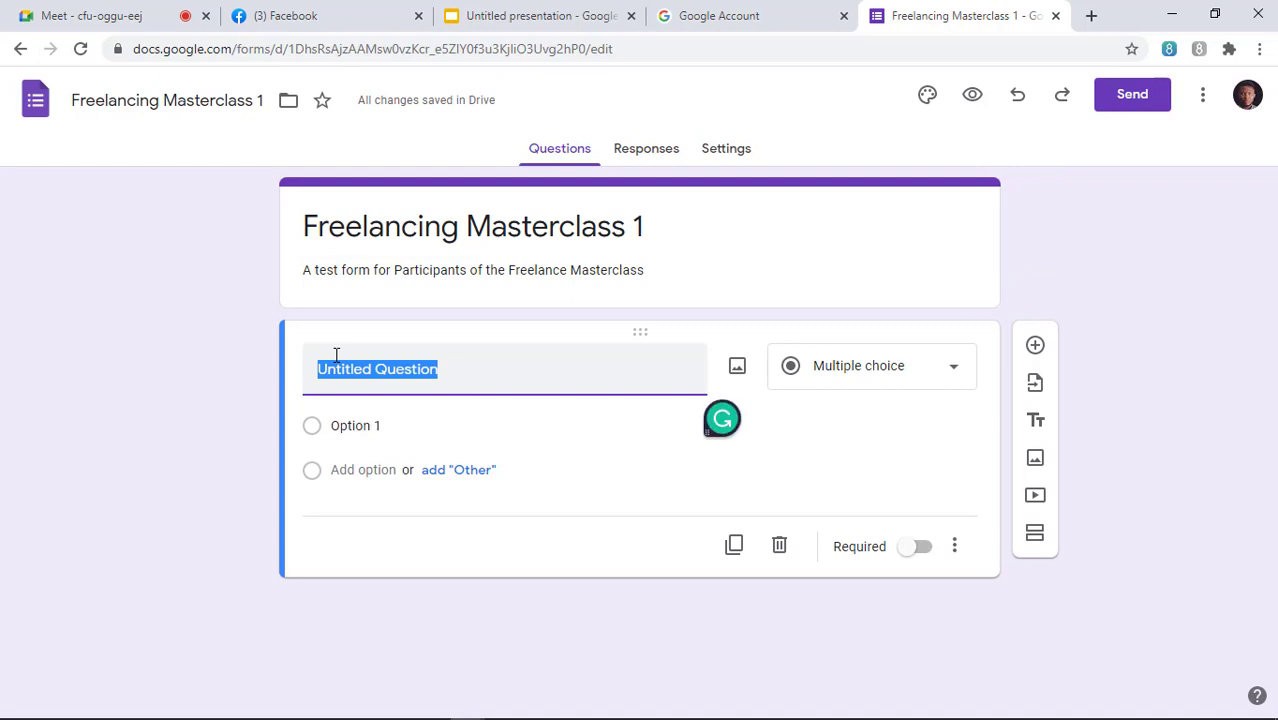
{"action": "type", "text": "N"}
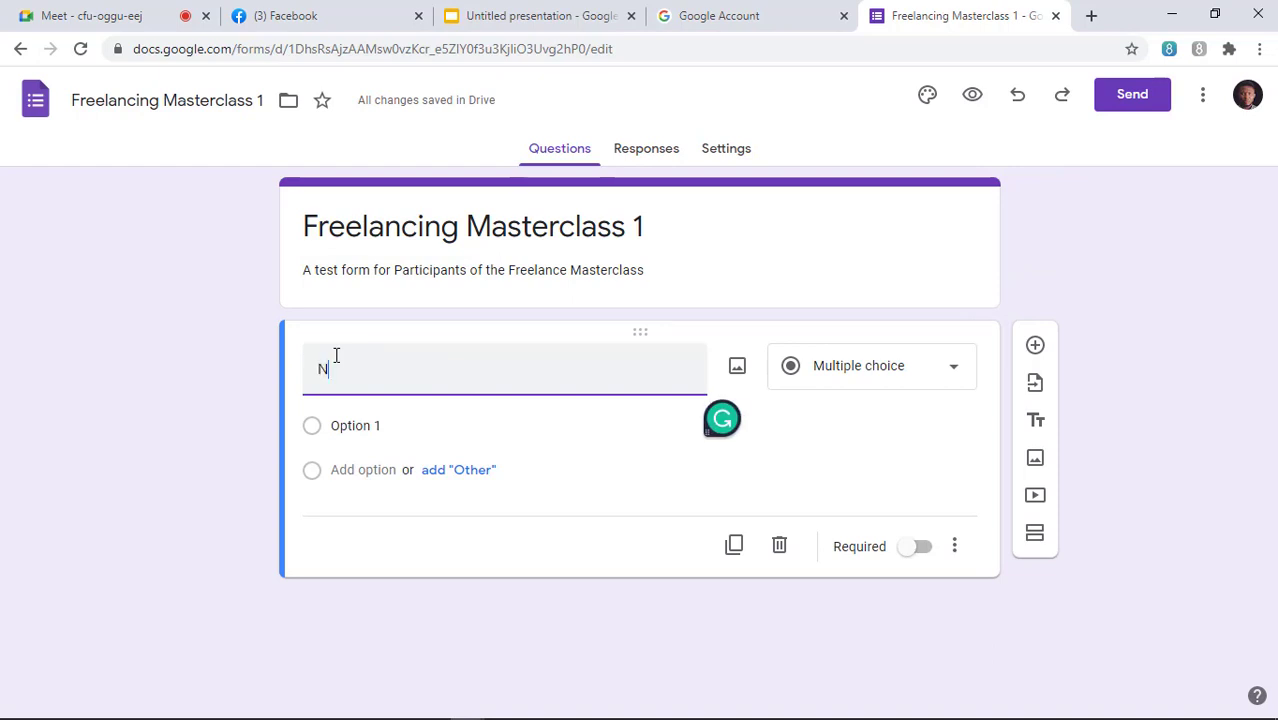
{"action": "type", "text": "ame"}
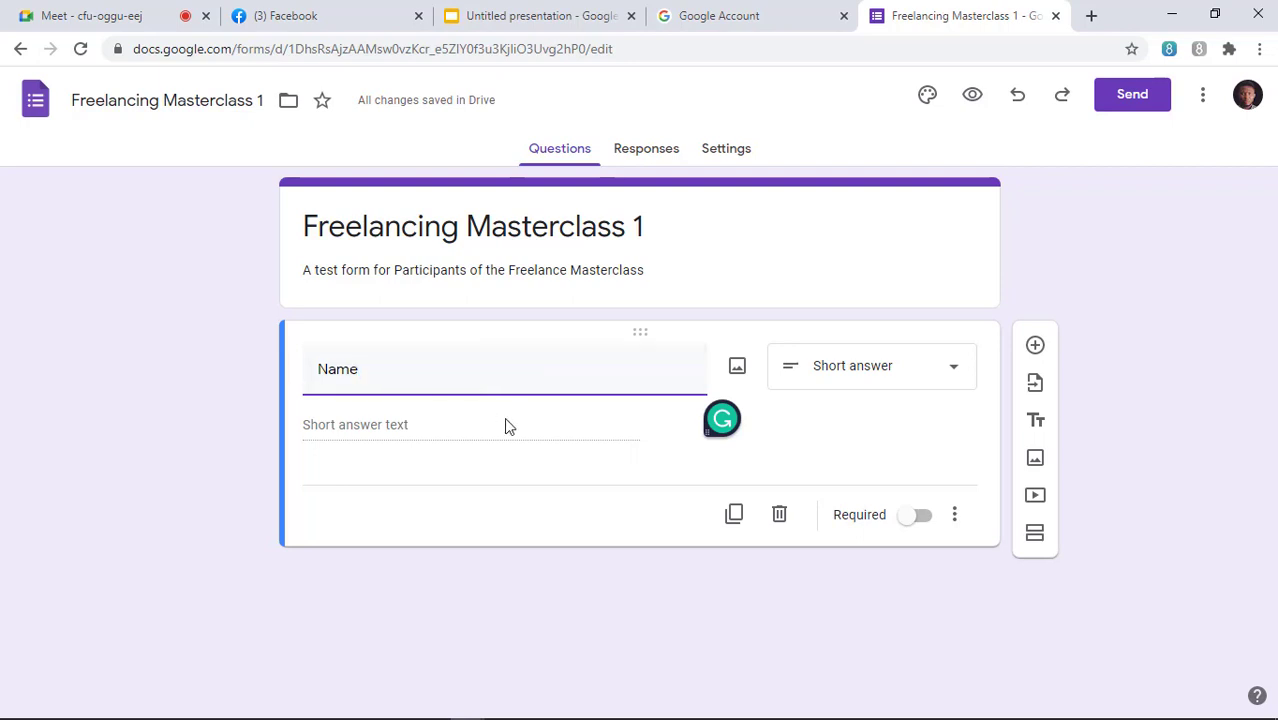
{"action": "left_click", "coordinate": [908, 446]}
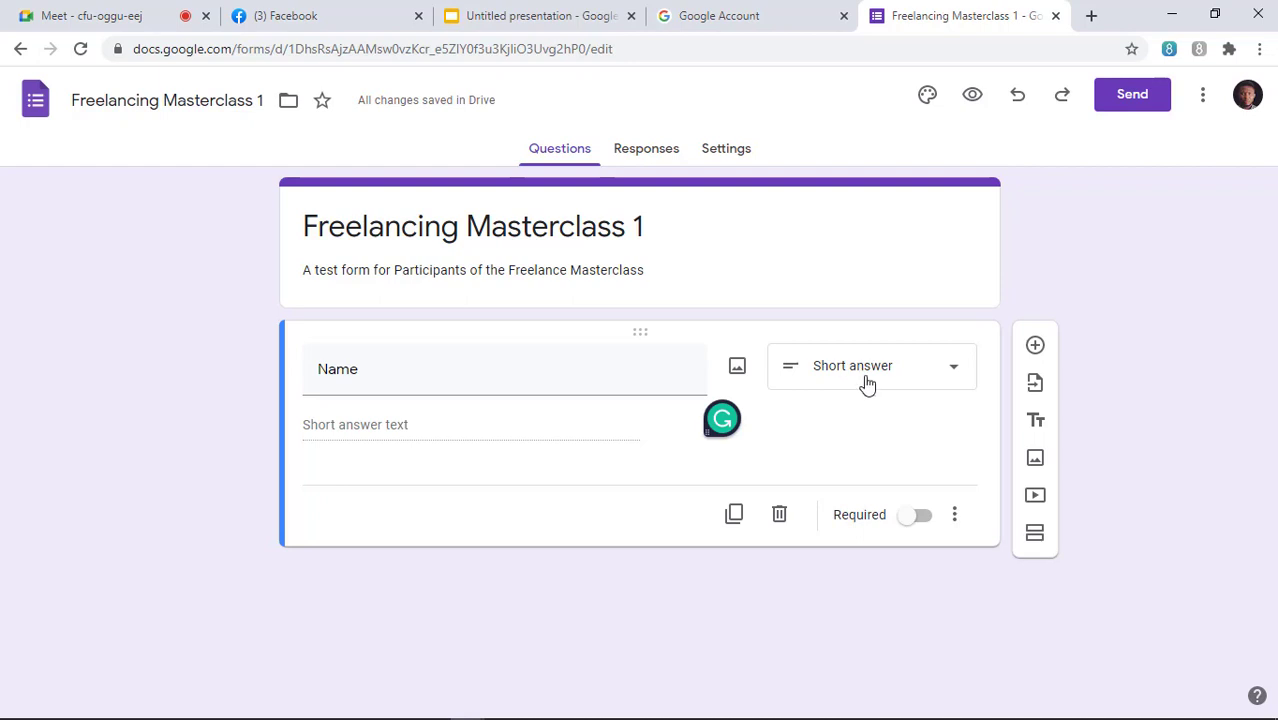
Try the Name question as Paragraph and as Multiple choice with the options Yes and No.
{"action": "left_click", "coordinate": [949, 366]}
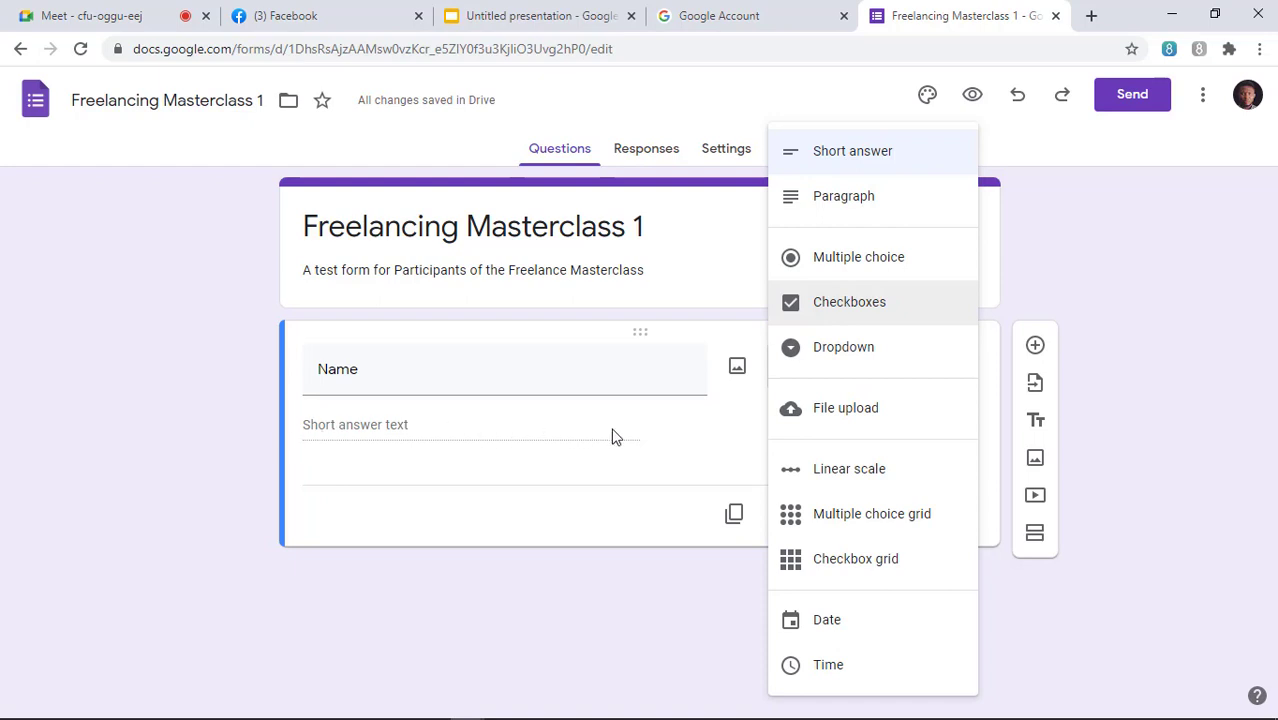
{"action": "left_click", "coordinate": [853, 205]}
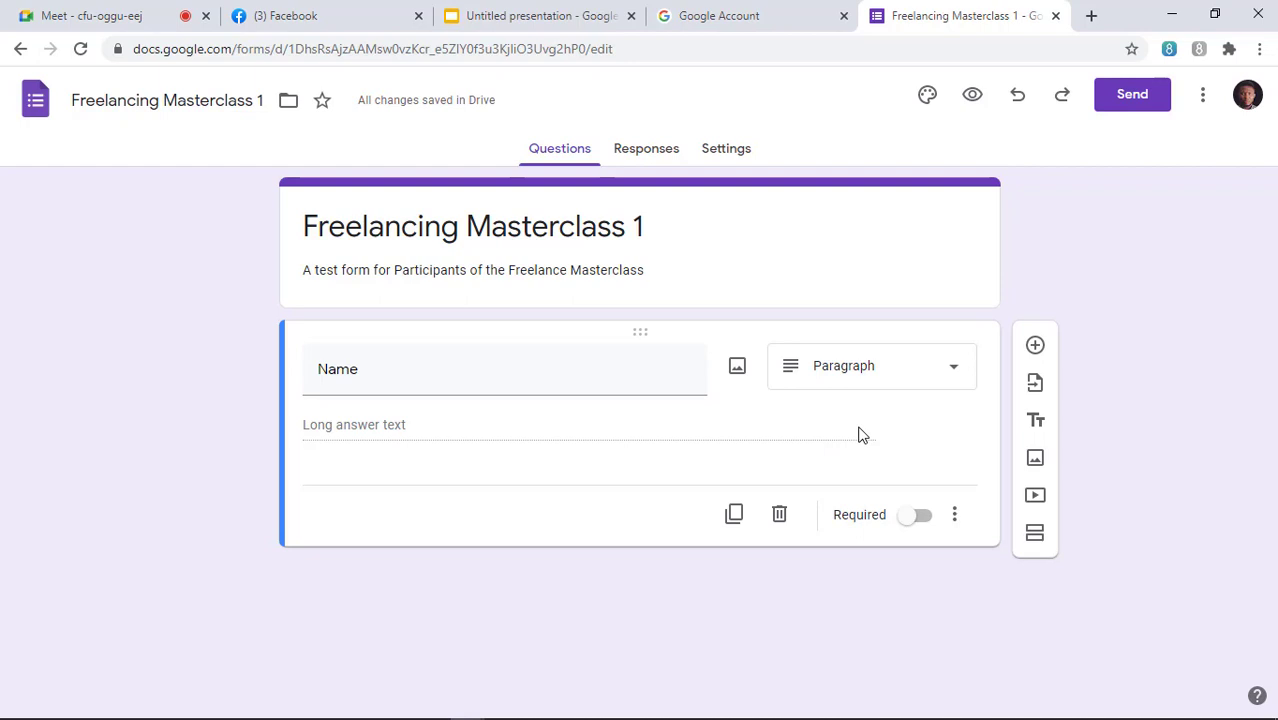
{"action": "left_click", "coordinate": [933, 377]}
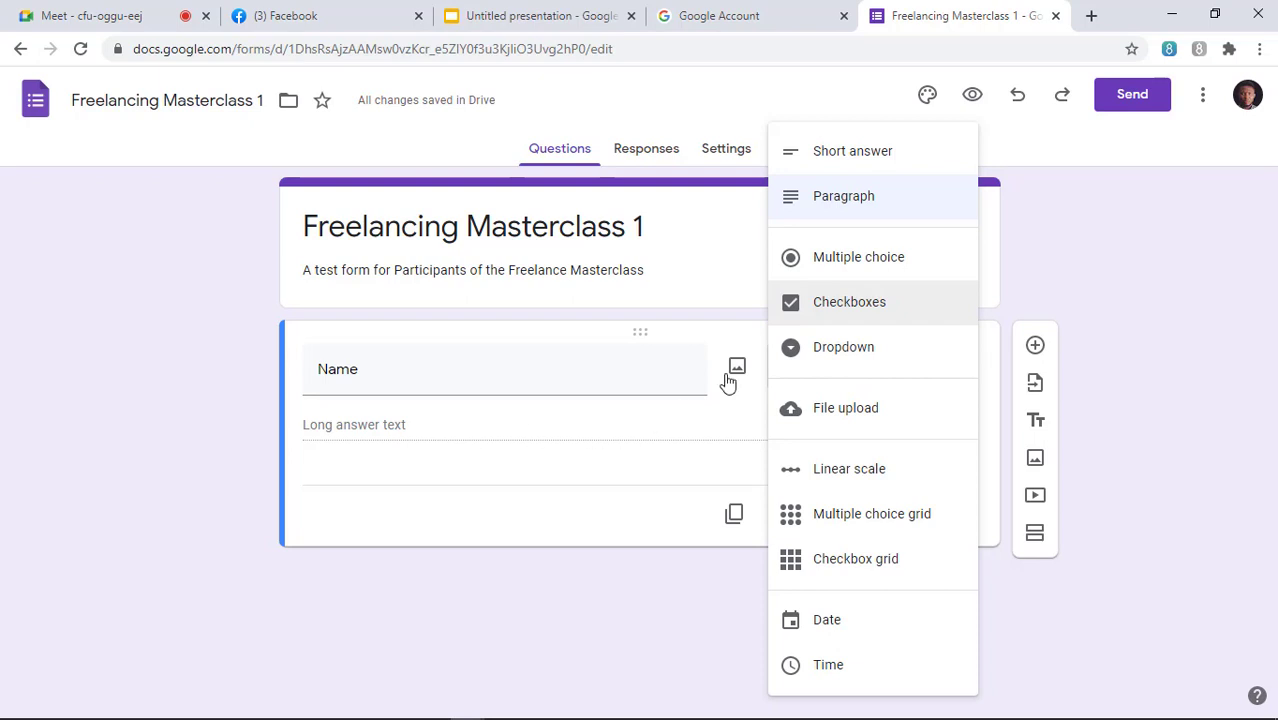
{"action": "left_click", "coordinate": [843, 259]}
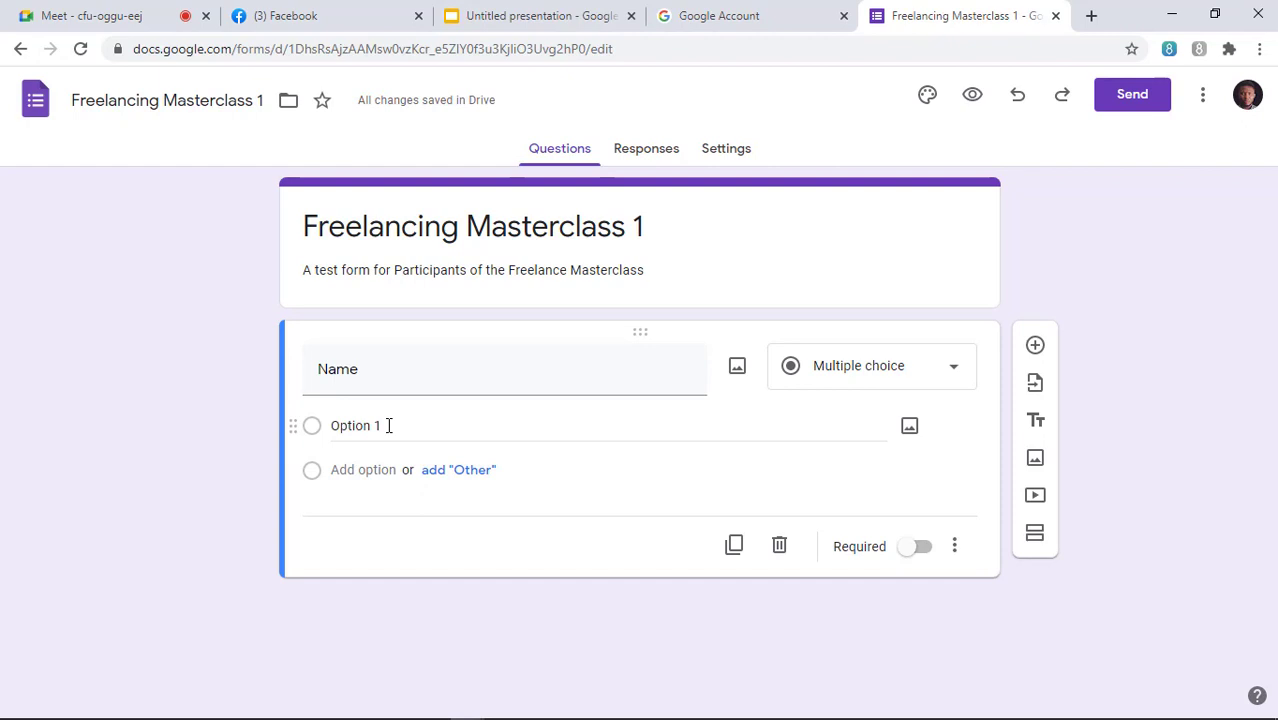
{"action": "left_click", "coordinate": [389, 425]}
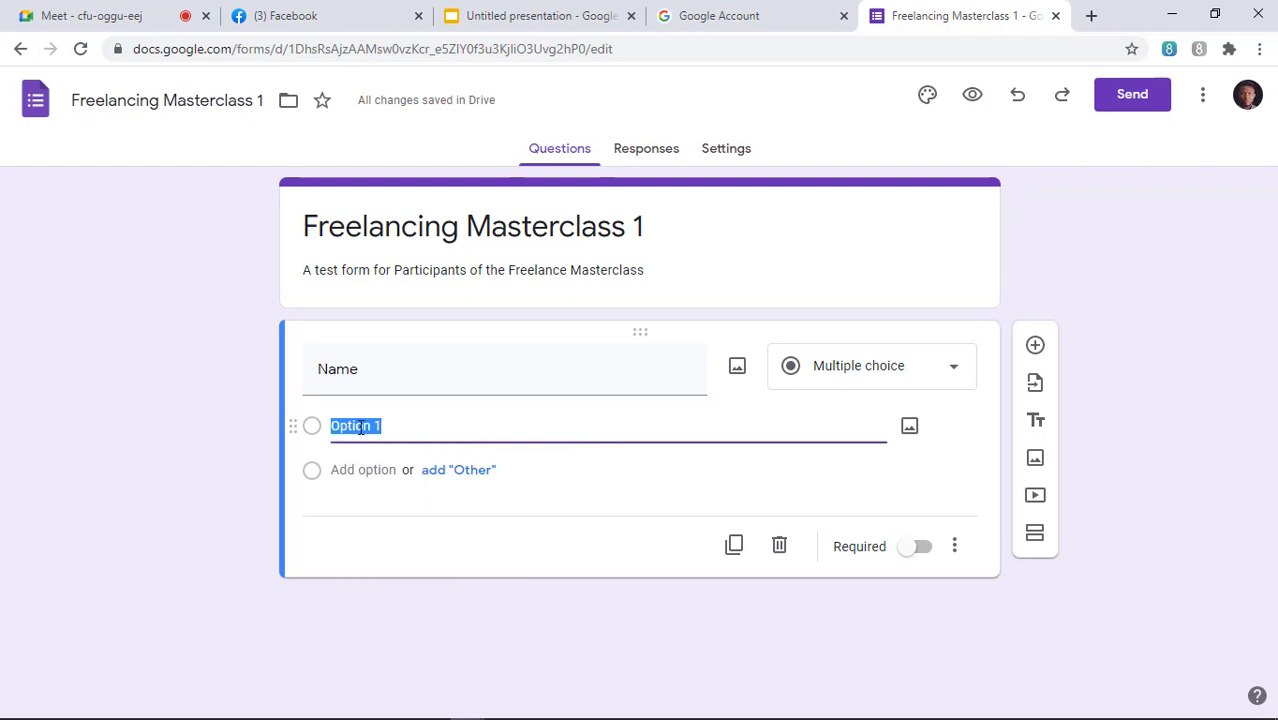
{"action": "type", "text": "Yes"}
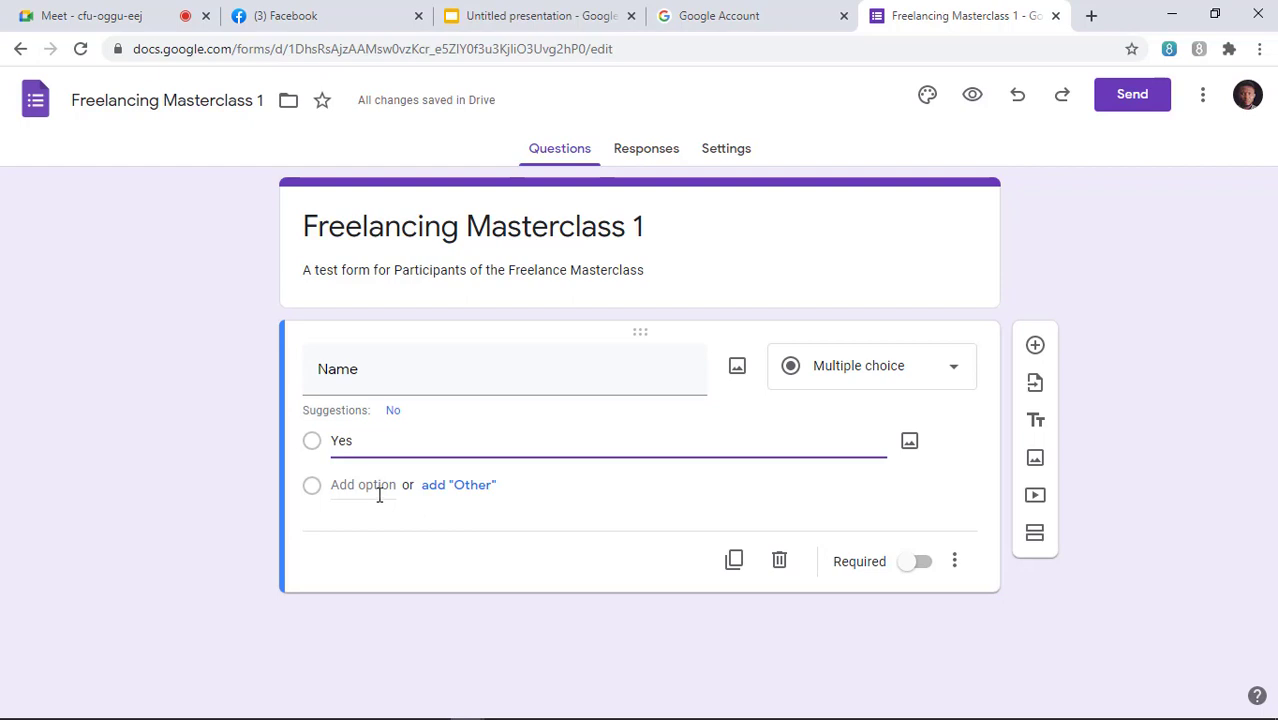
{"action": "left_click", "coordinate": [394, 412]}
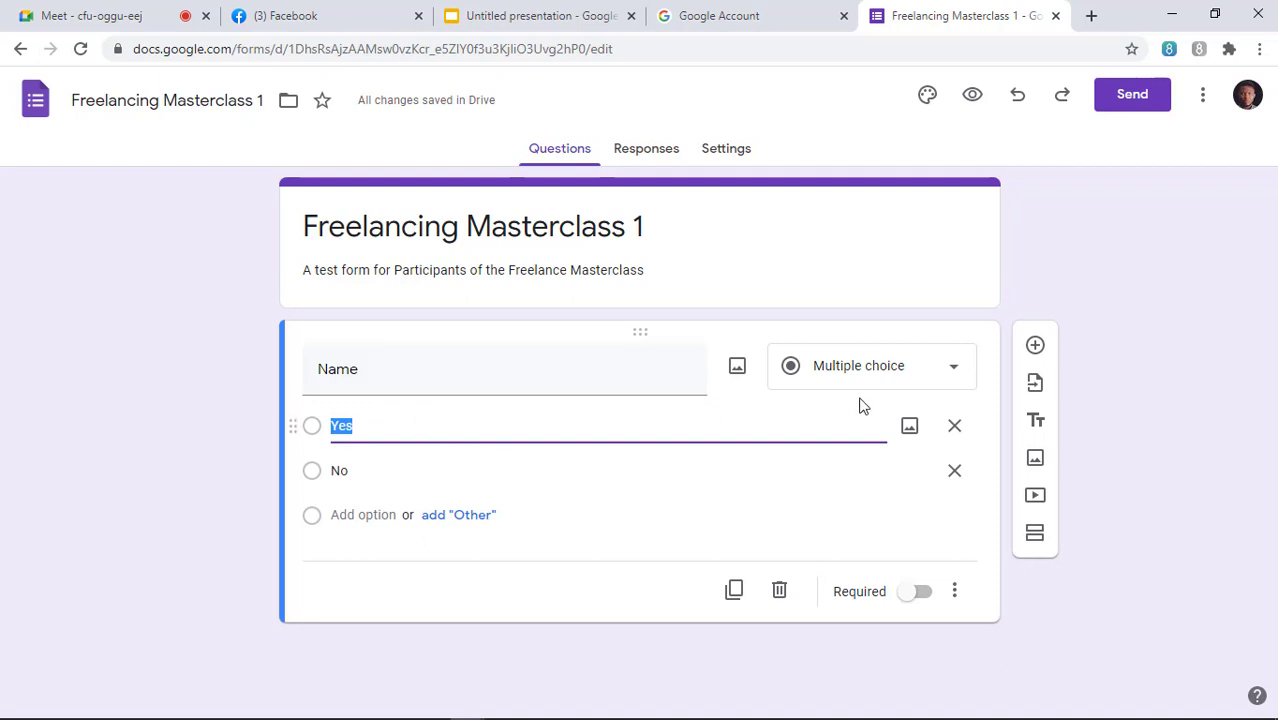
Return the Name question to Short answer, and switch its Required setting on and off again.
{"action": "left_click", "coordinate": [886, 368]}
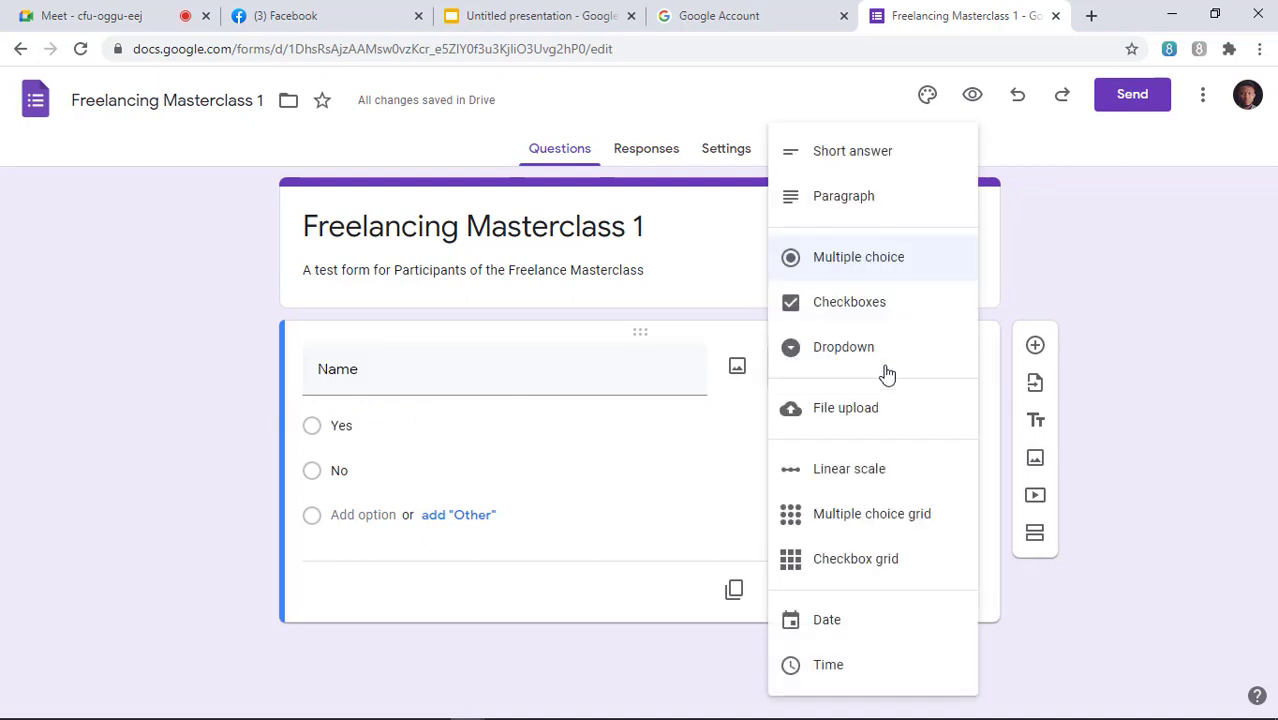
{"action": "left_click", "coordinate": [843, 152]}
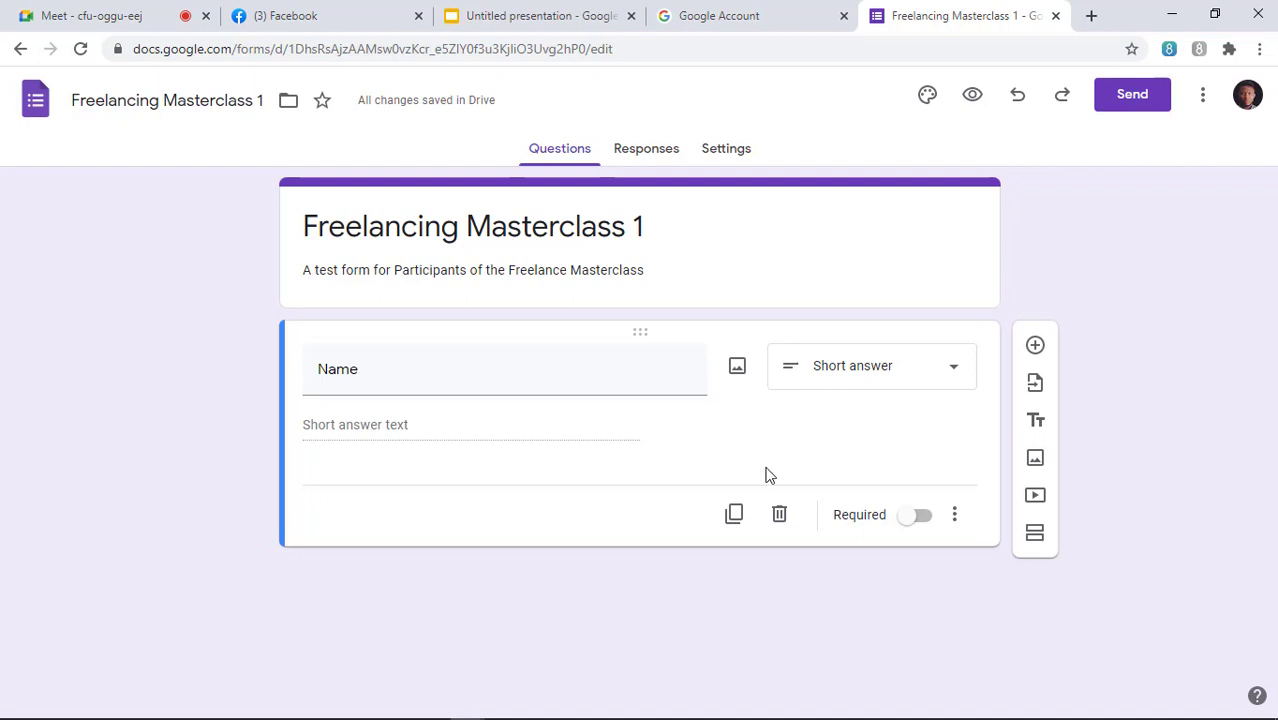
{"action": "left_click", "coordinate": [918, 516]}
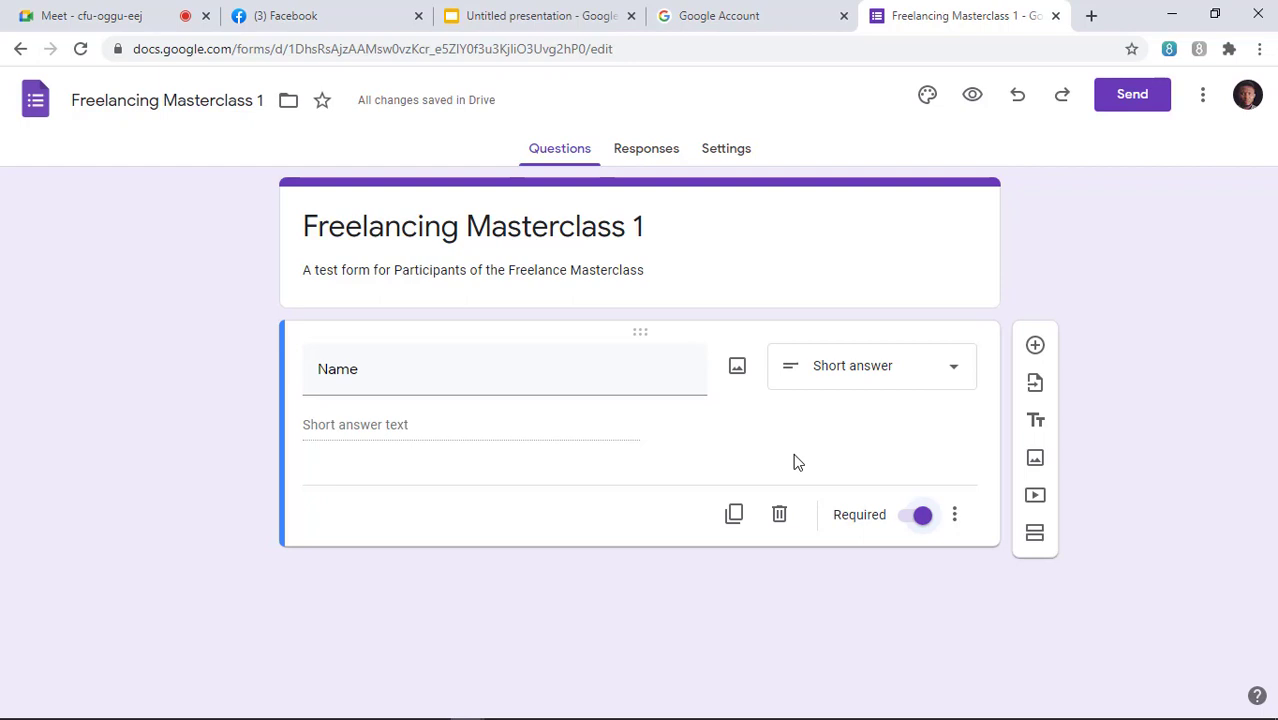
{"action": "left_click", "coordinate": [913, 528]}
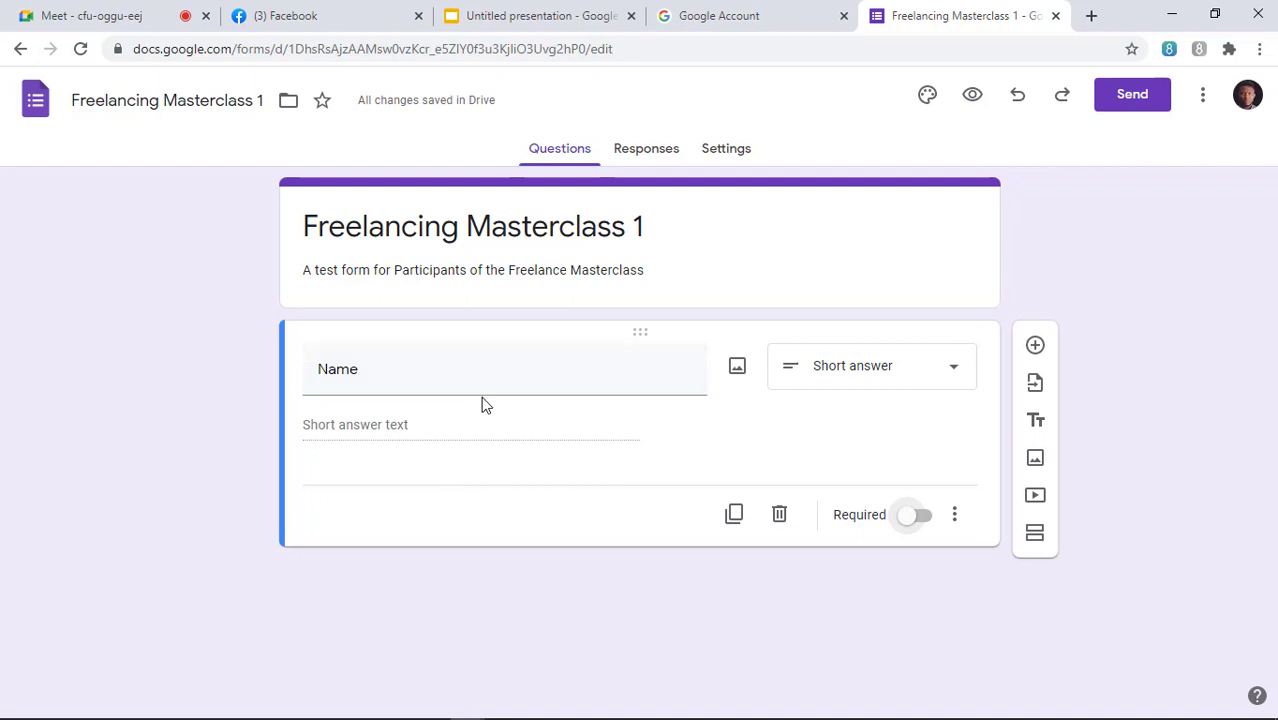
Review the question types available for the Name question without changing its type.
{"action": "left_click", "coordinate": [880, 370]}
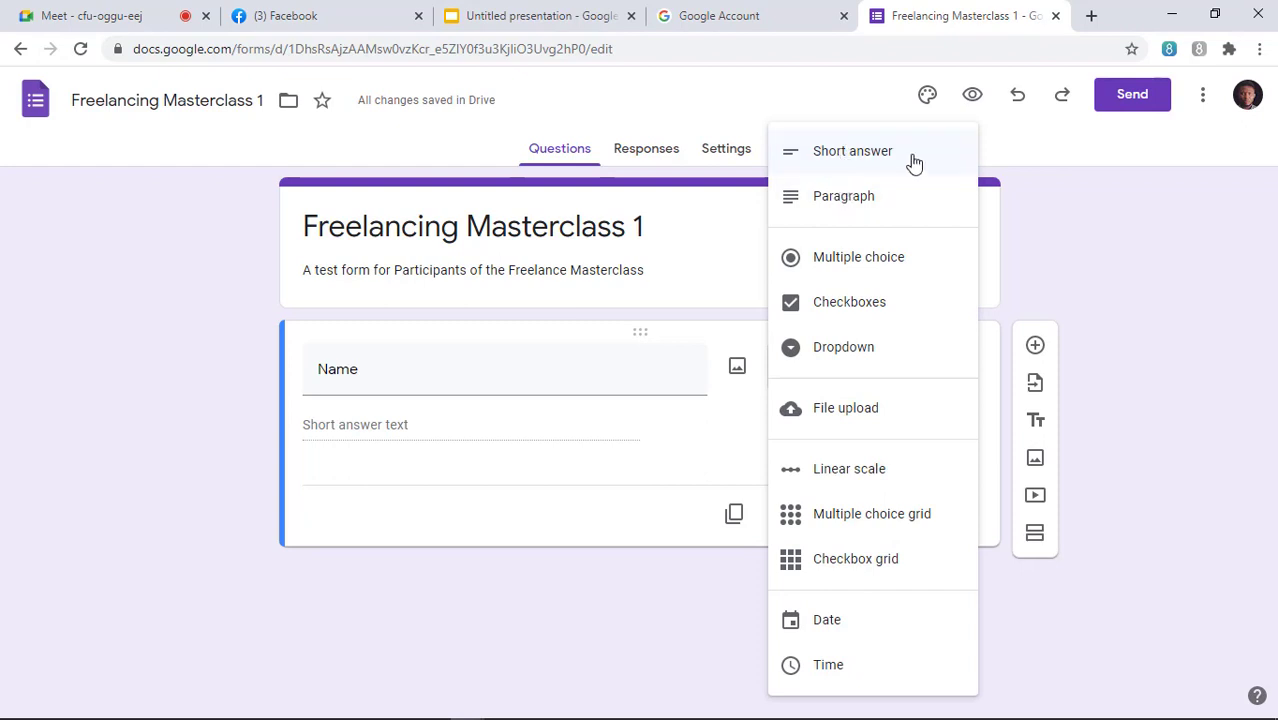
{"action": "left_click", "coordinate": [548, 518]}
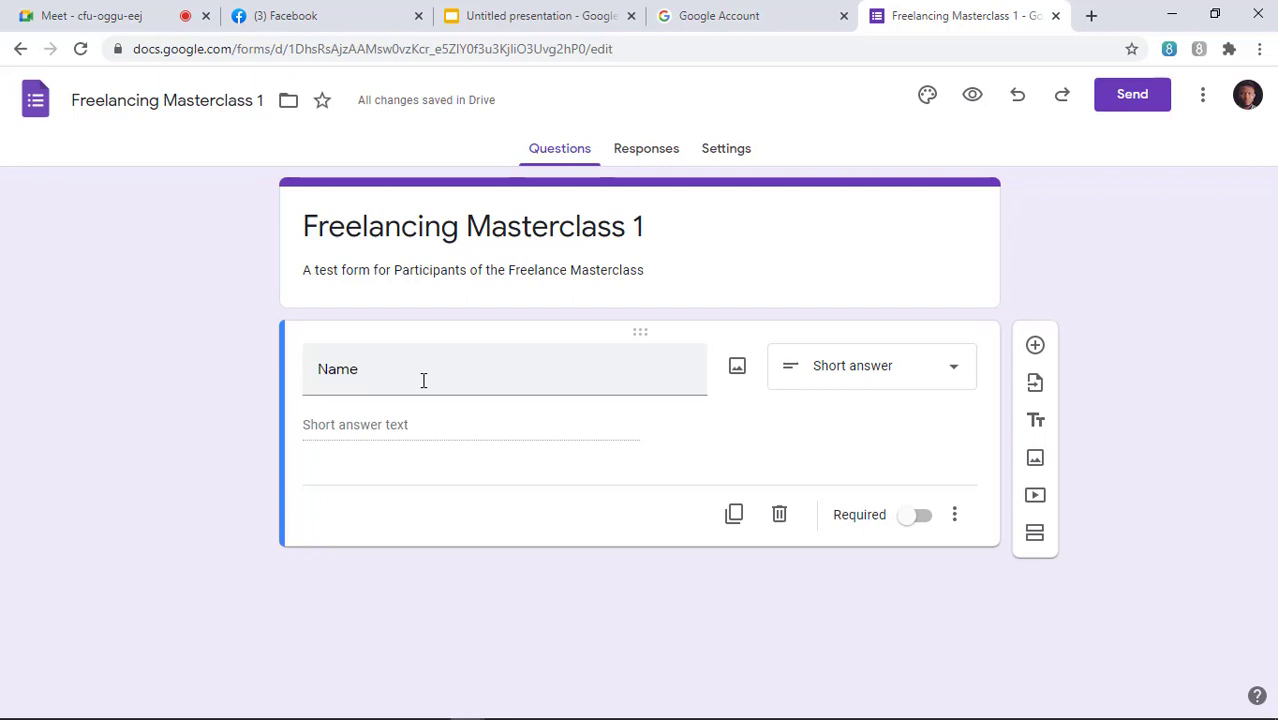
{"action": "left_click", "coordinate": [815, 370]}
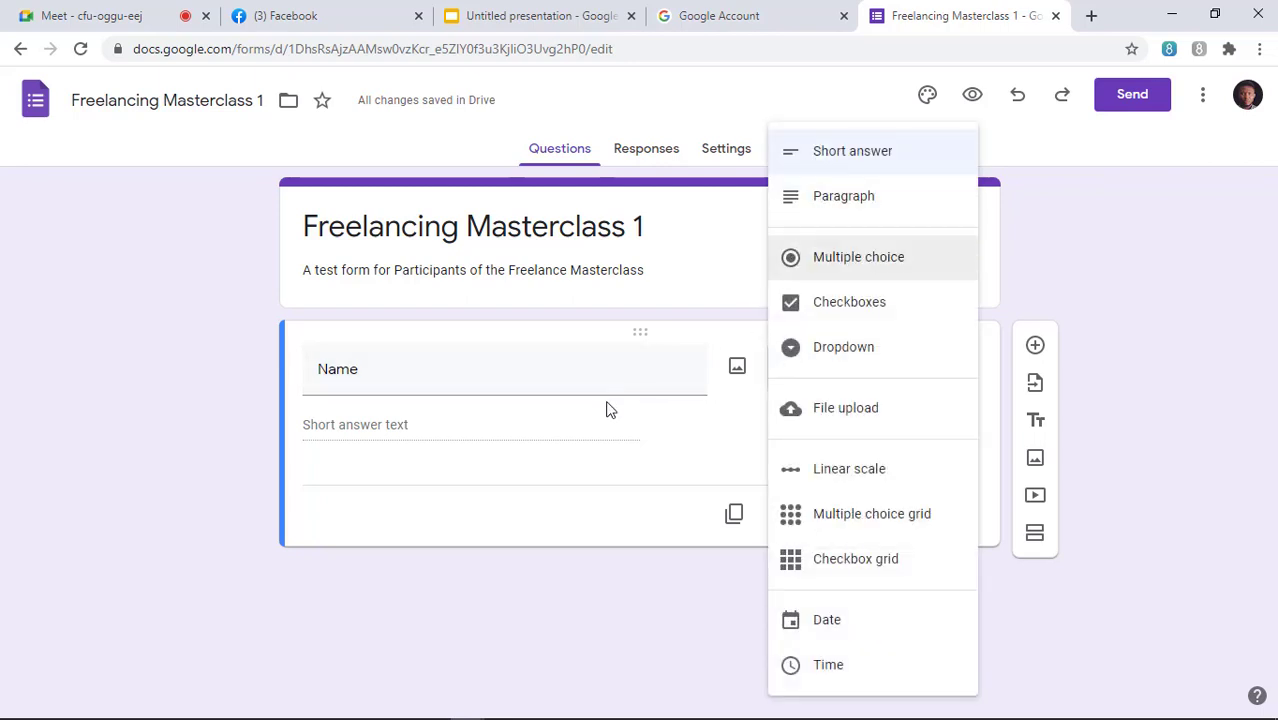
{"action": "left_click", "coordinate": [577, 507]}
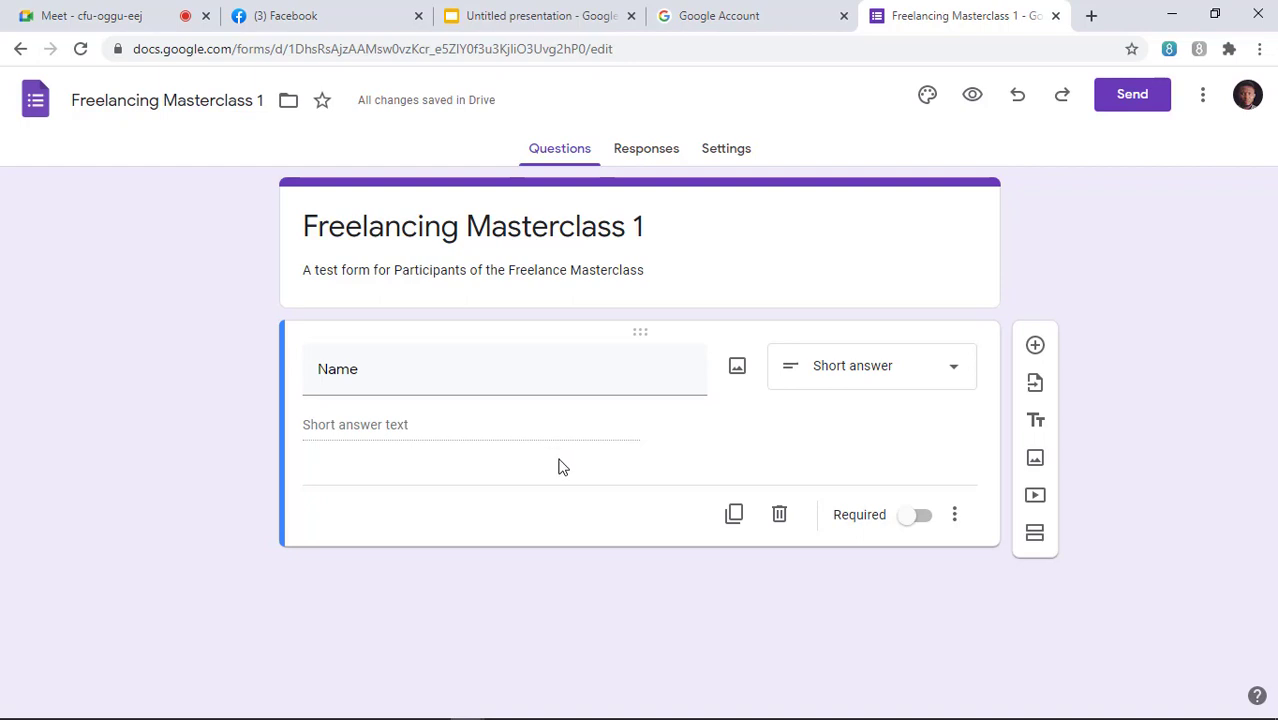
Duplicate the Name question and delete the copy, restoring it once before deleting it again.
{"action": "left_click", "coordinate": [735, 516]}
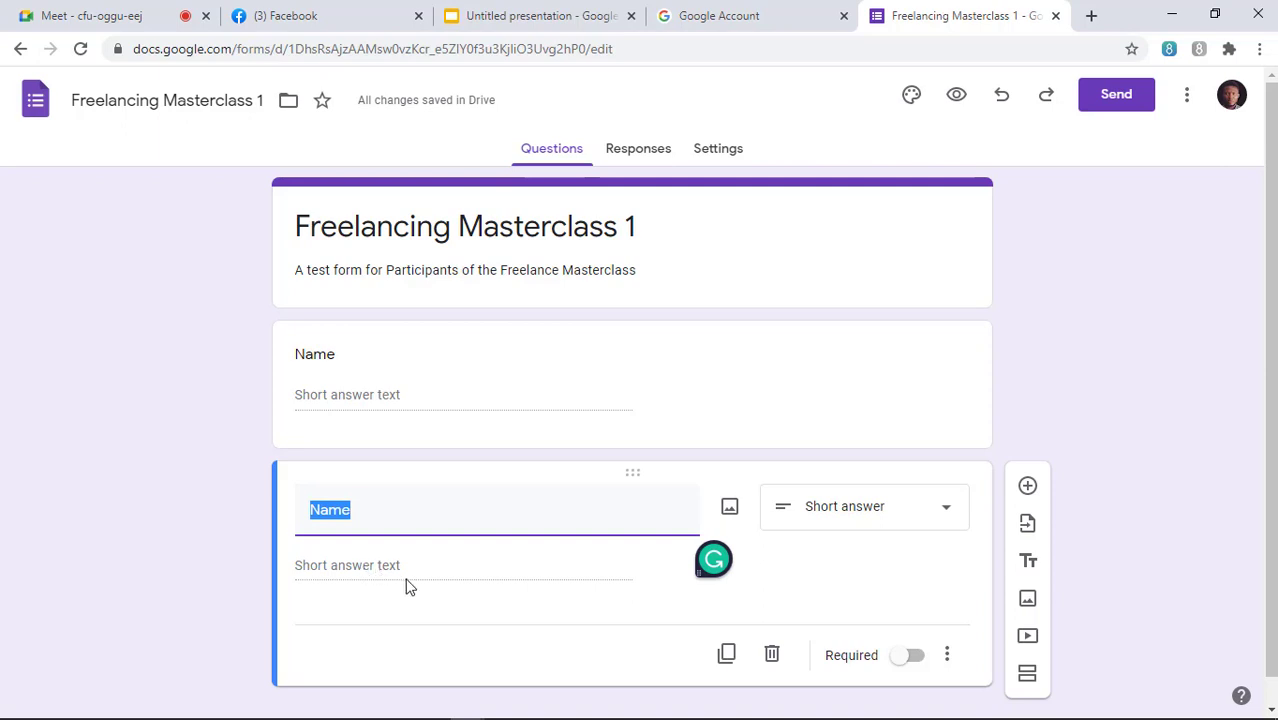
{"action": "left_click", "coordinate": [771, 657]}
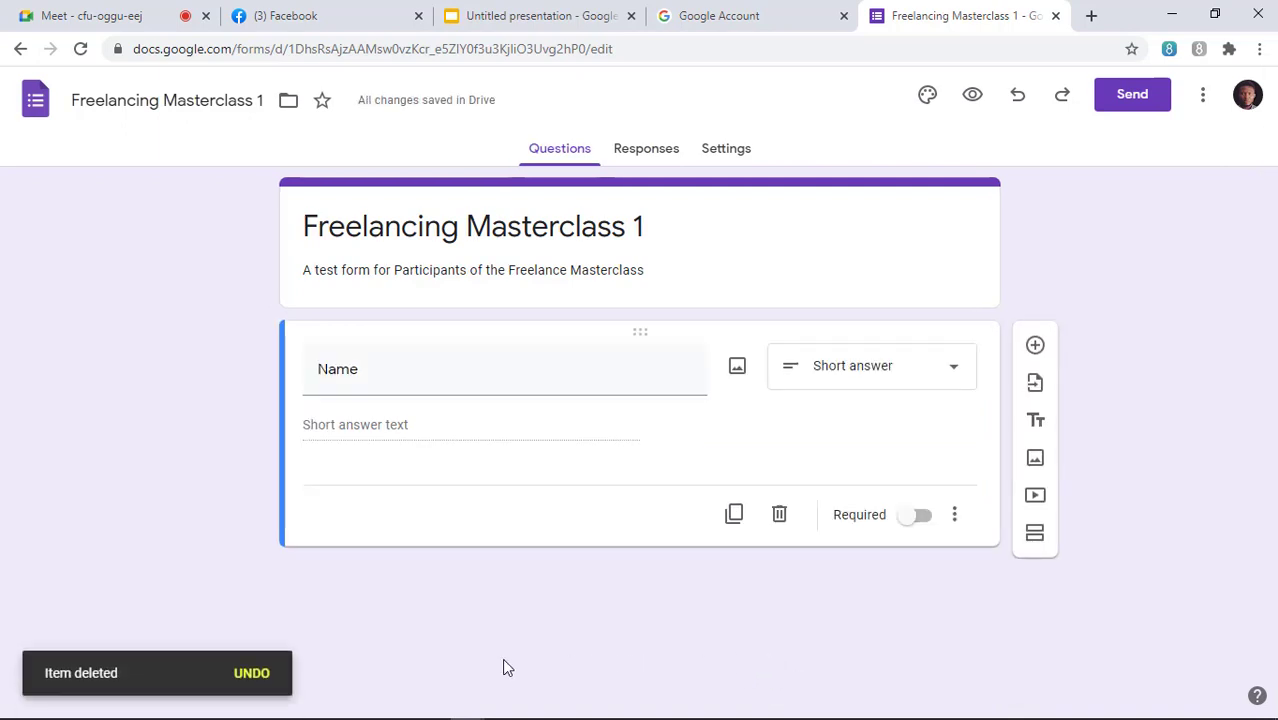
{"action": "left_click", "coordinate": [253, 682]}
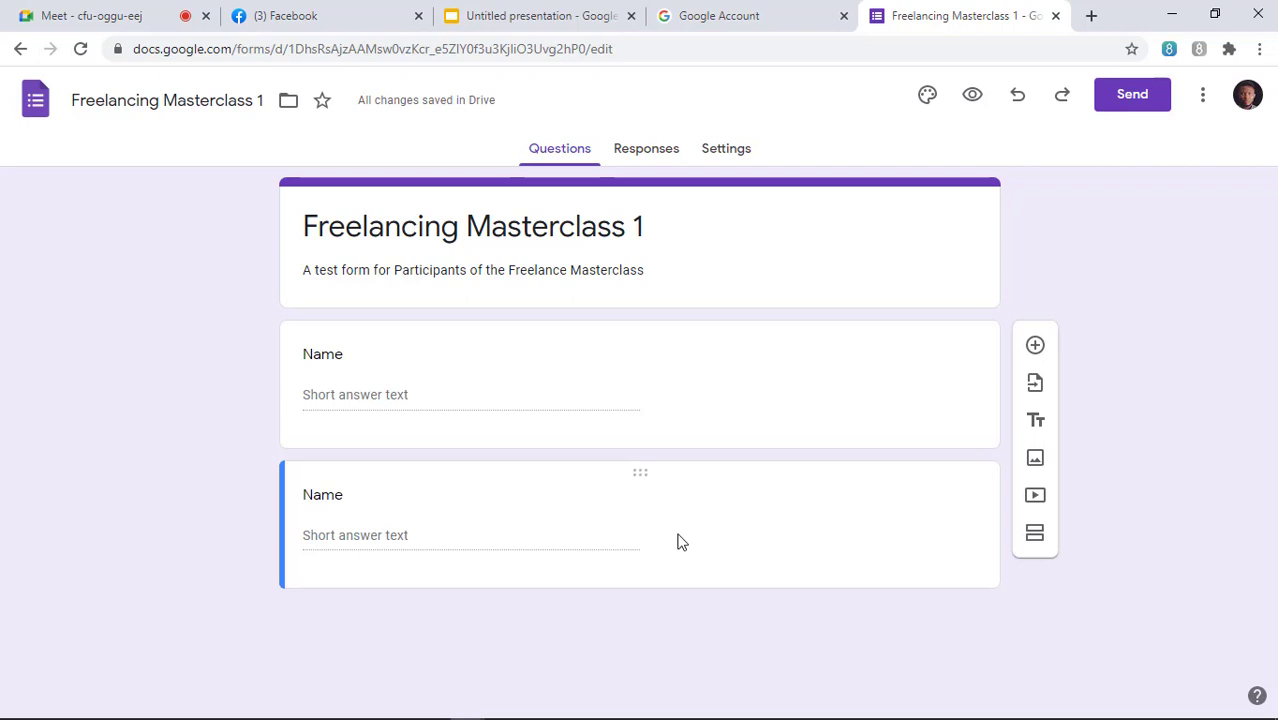
{"action": "left_click", "coordinate": [338, 496]}
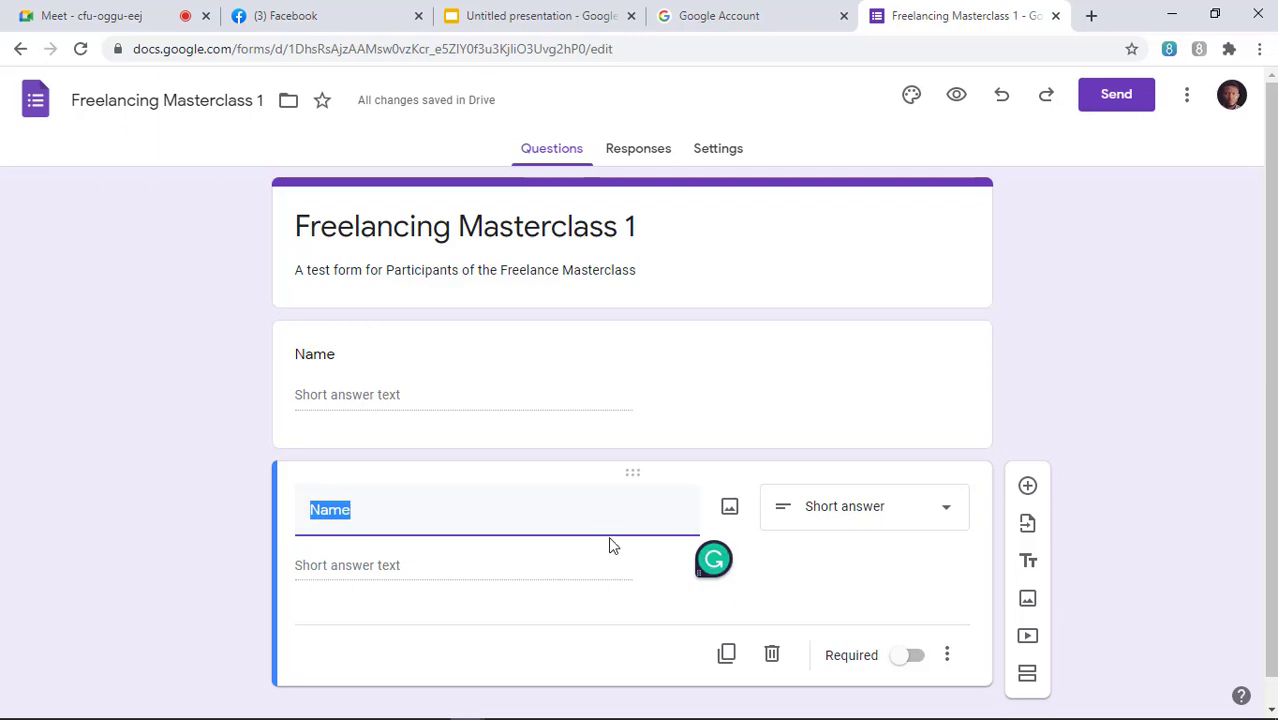
{"action": "left_click", "coordinate": [773, 656]}
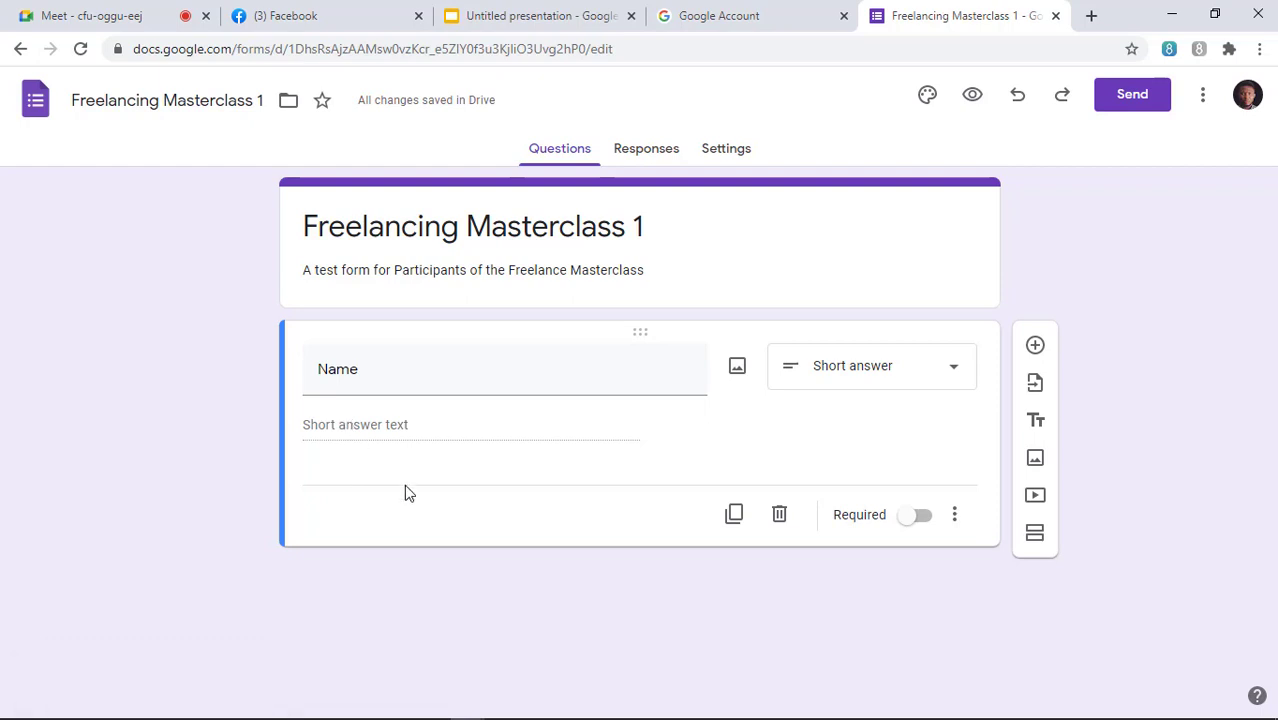
Add a multiple choice question below Name titled "Are you satisfied with your learning on this training so far?".
{"action": "left_click", "coordinate": [1035, 346]}
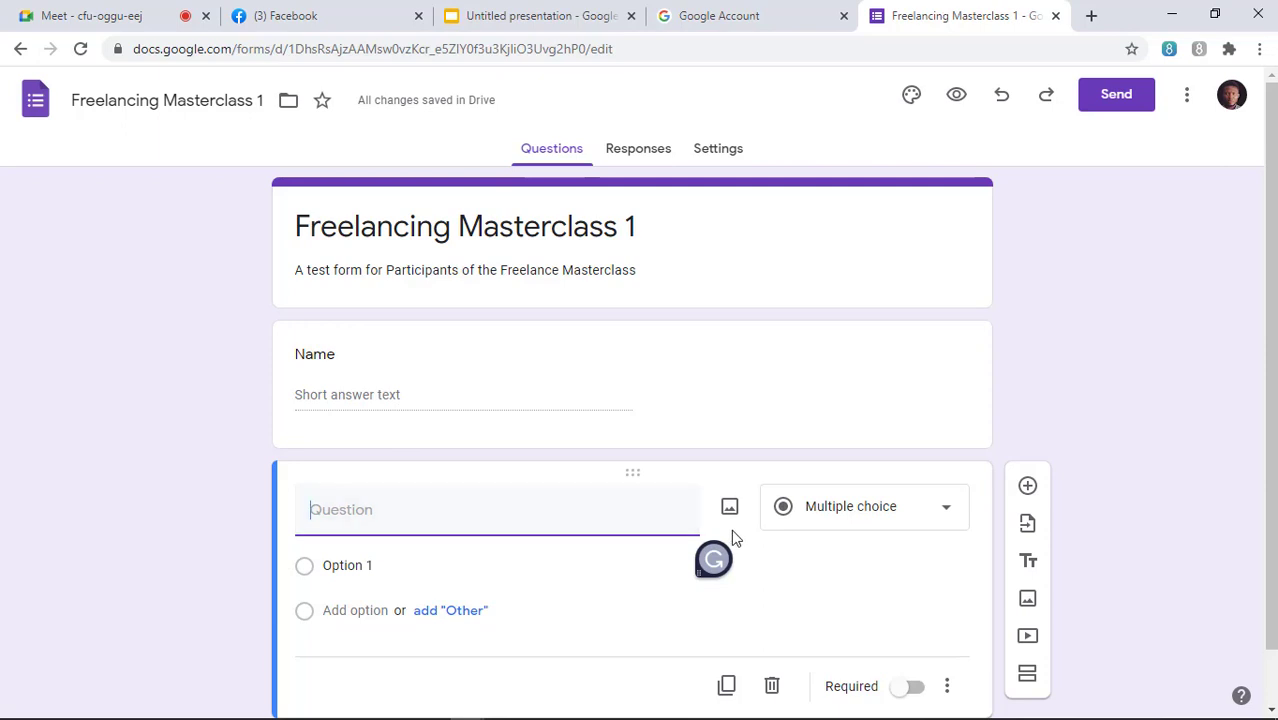
{"action": "left_click", "coordinate": [923, 528]}
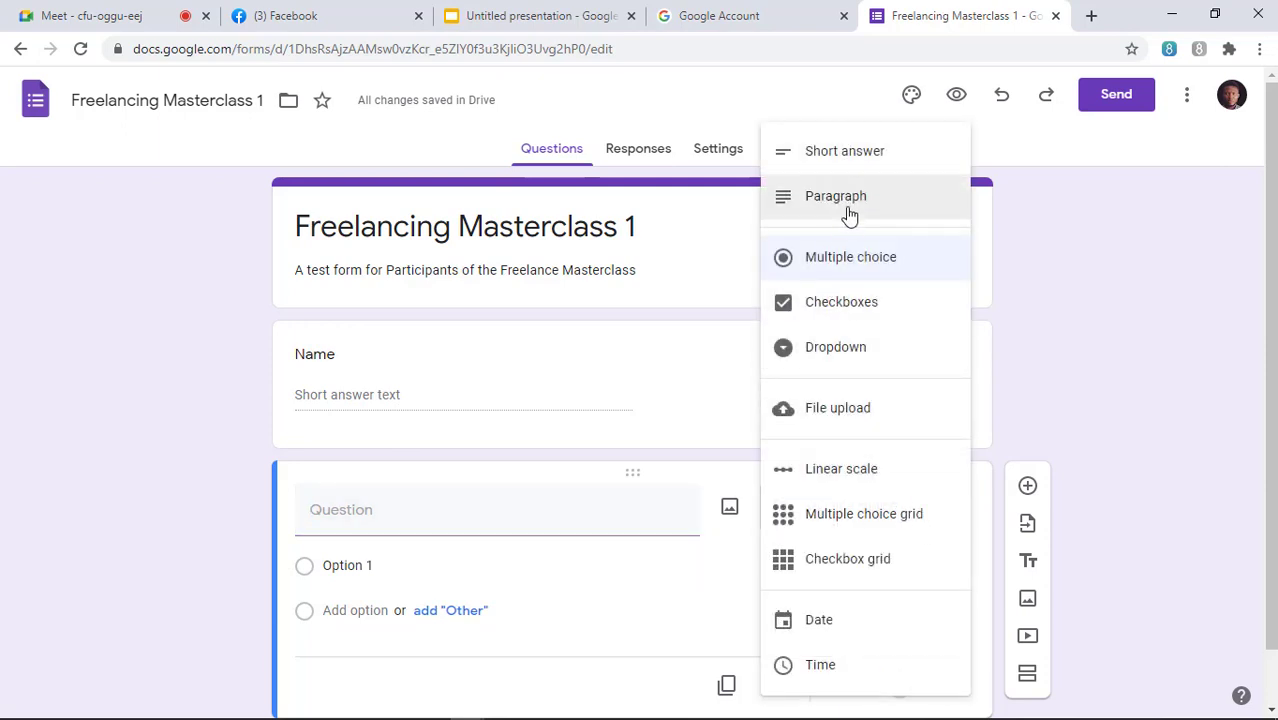
{"action": "left_click", "coordinate": [465, 520]}
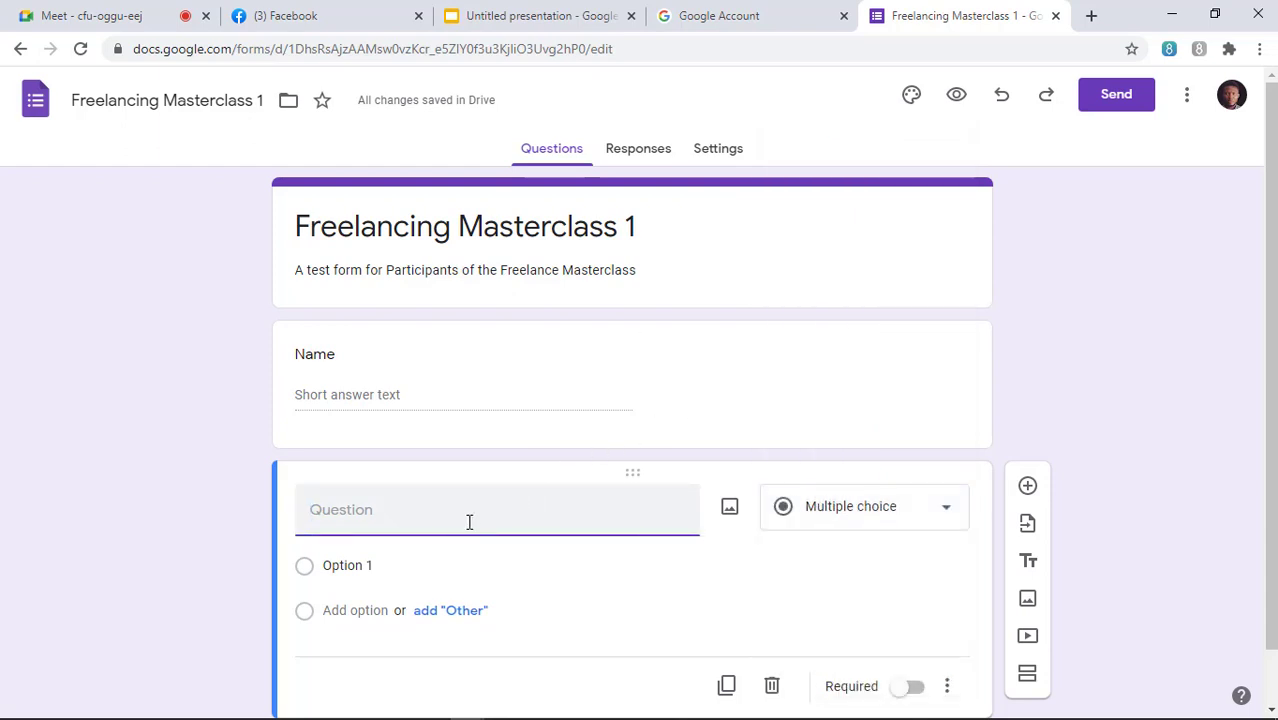
{"action": "type", "text": "Are"}
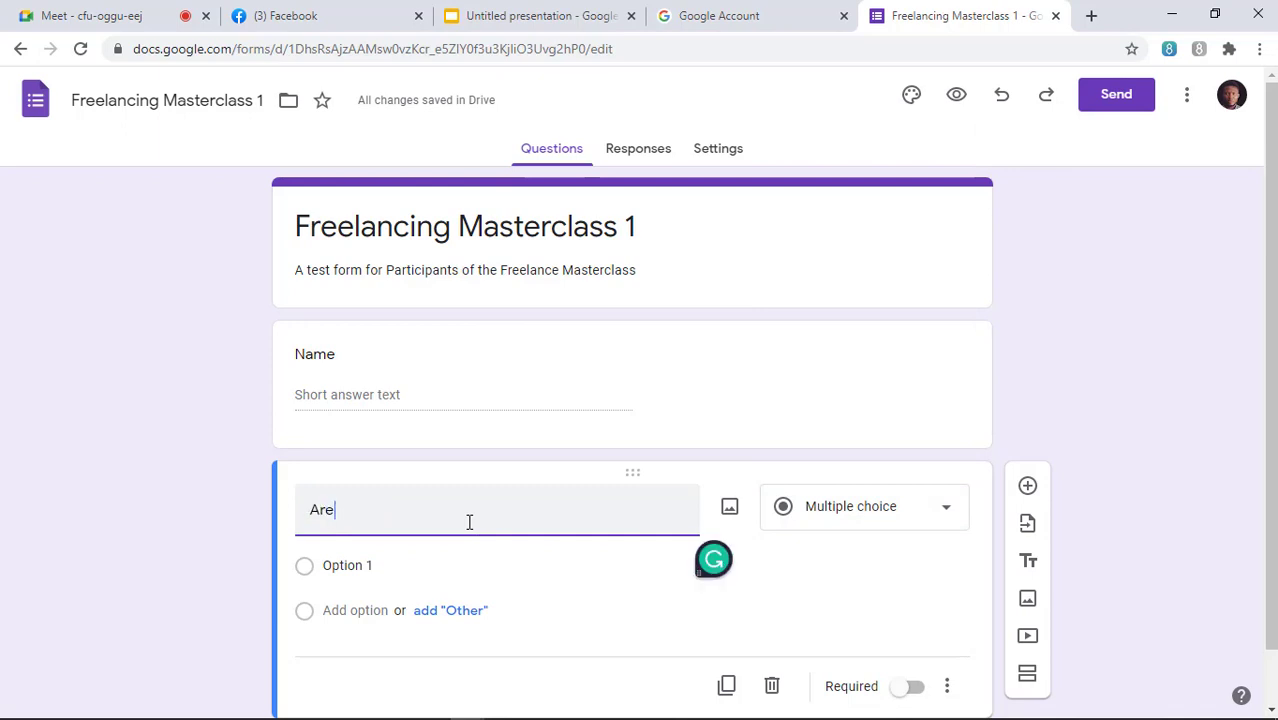
{"action": "type", "text": " you "}
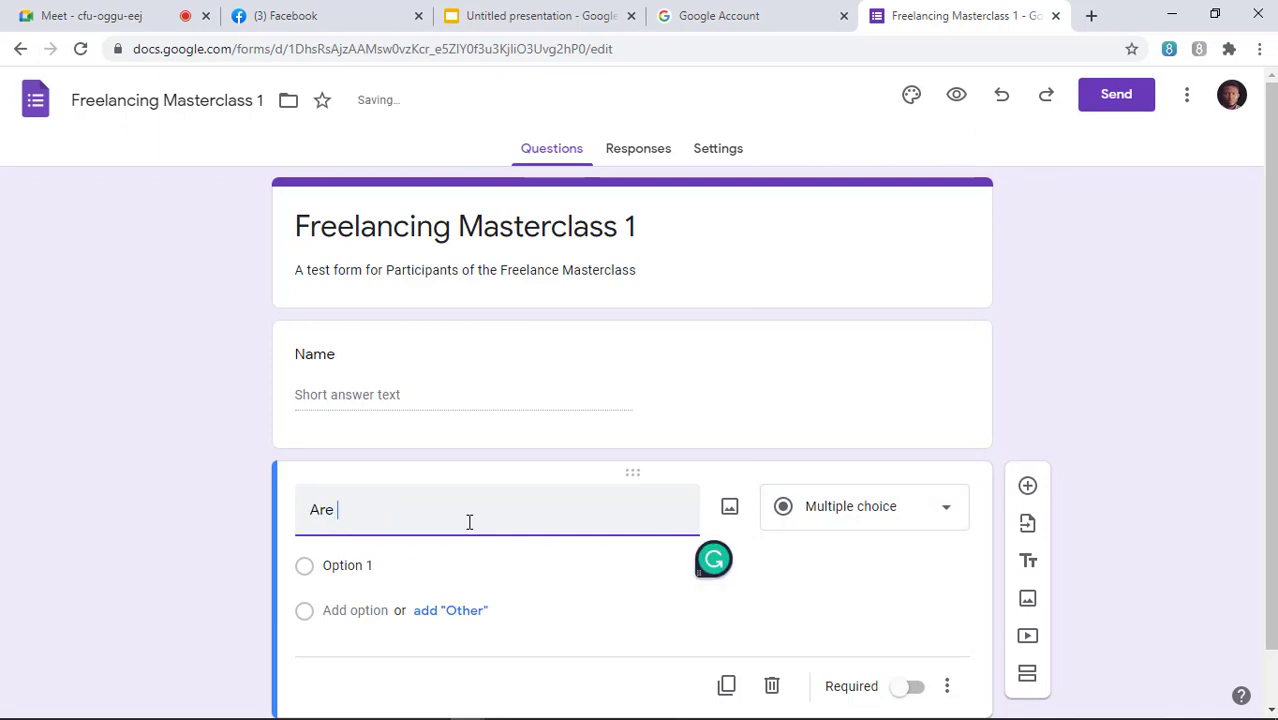
{"action": "type", "text": "sat"}
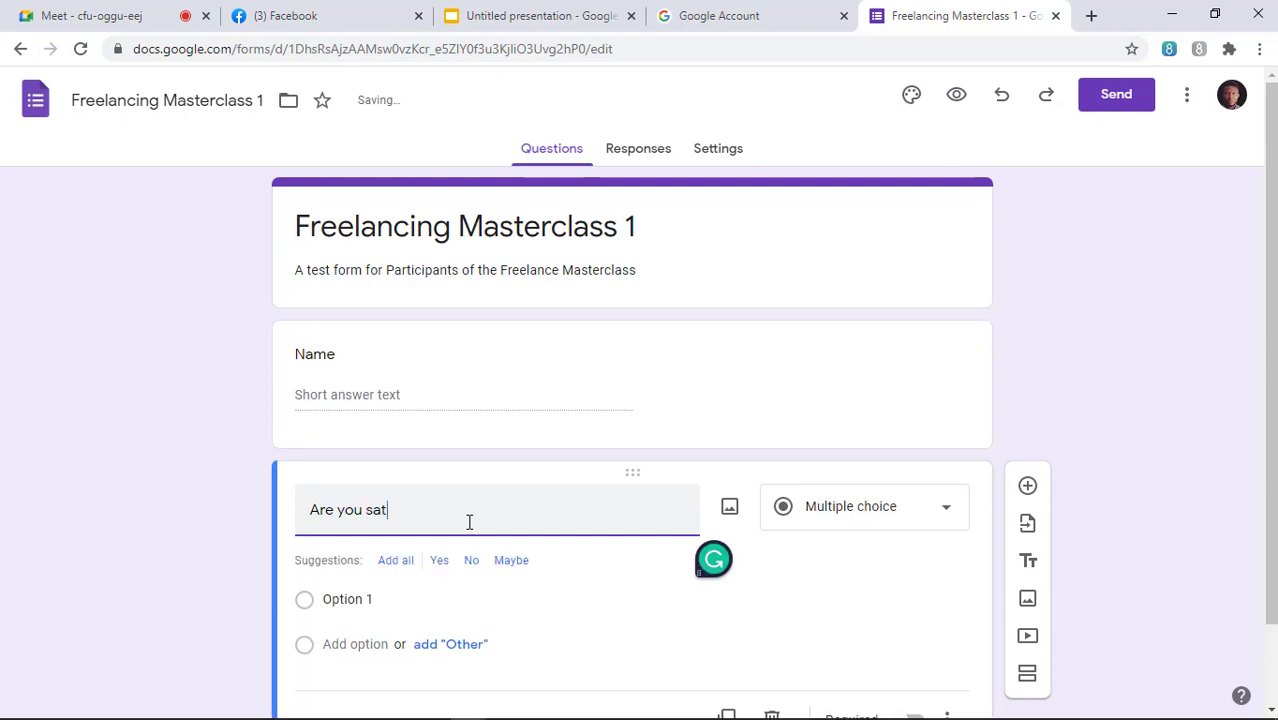
{"action": "type", "text": "isfied w"}
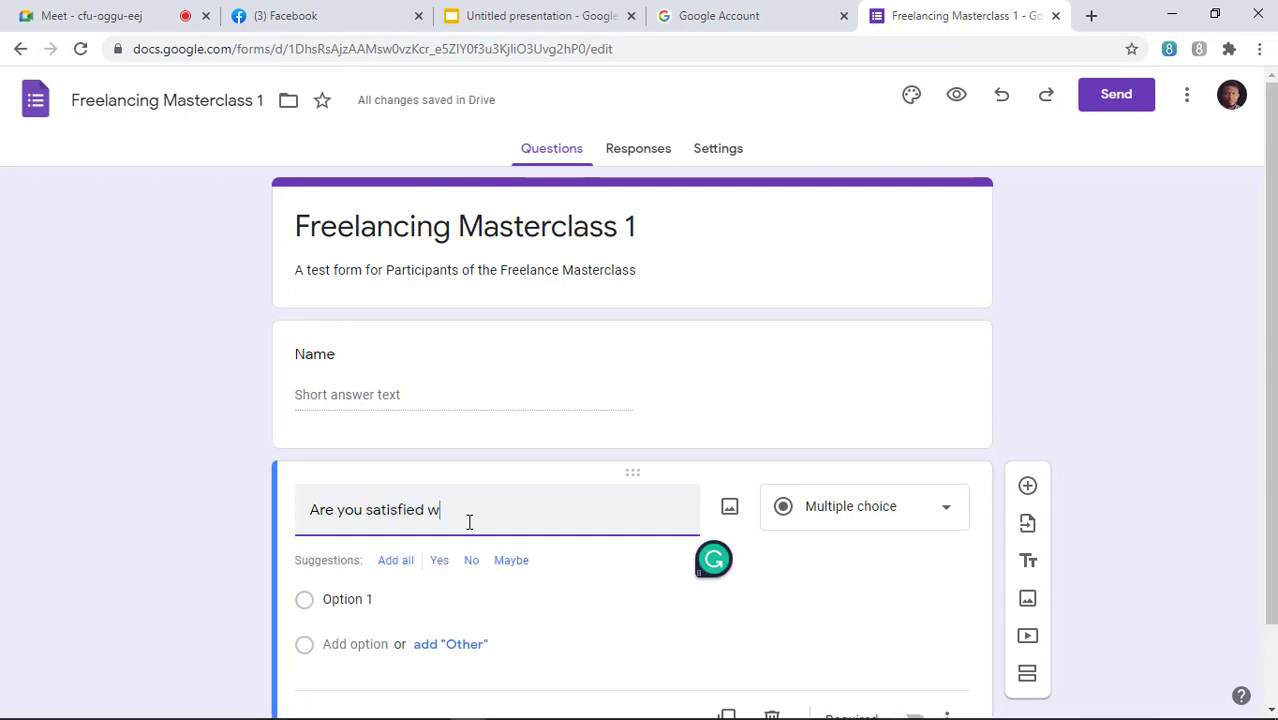
{"action": "type", "text": "ith your learn"}
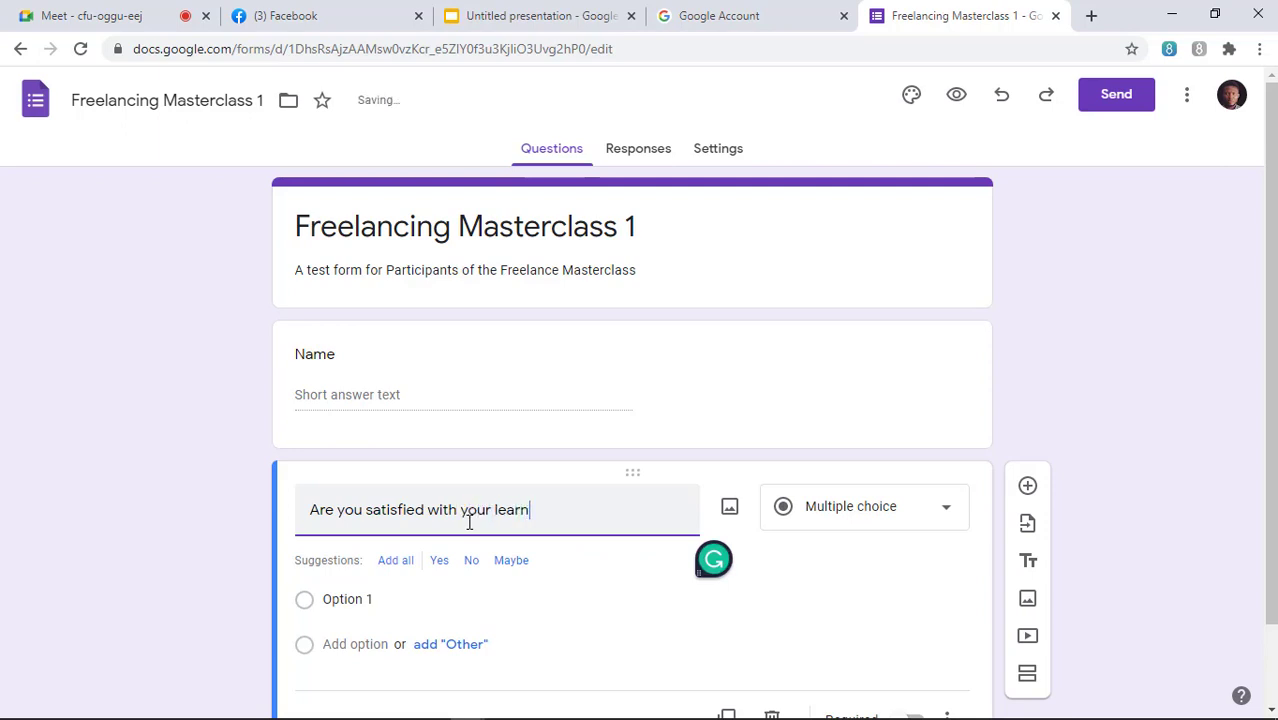
{"action": "type", "text": "ing on this training so far"}
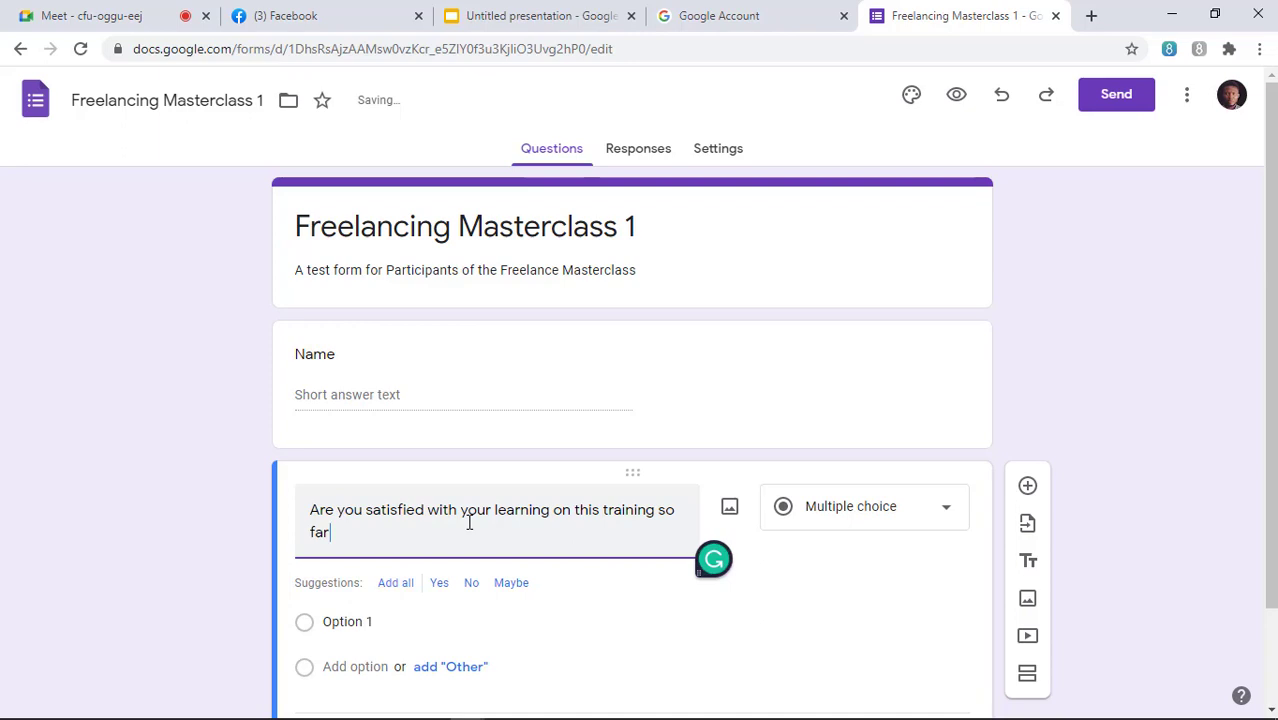
{"action": "type", "text": "?"}
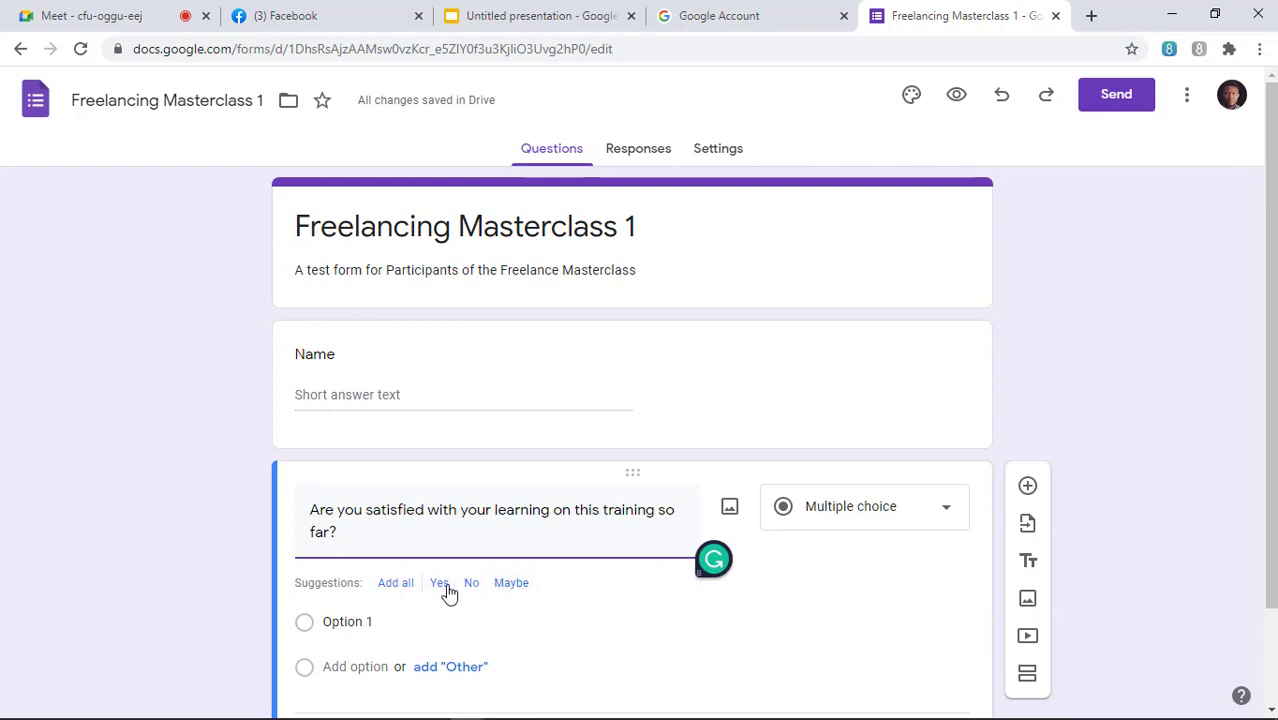
Add all the suggested answers Yes, No and Maybe to the training satisfaction question.
{"action": "left_click", "coordinate": [396, 586]}
{"action": "scroll", "coordinate": [685, 672], "scroll_direction": "down", "scroll_amount": 2}
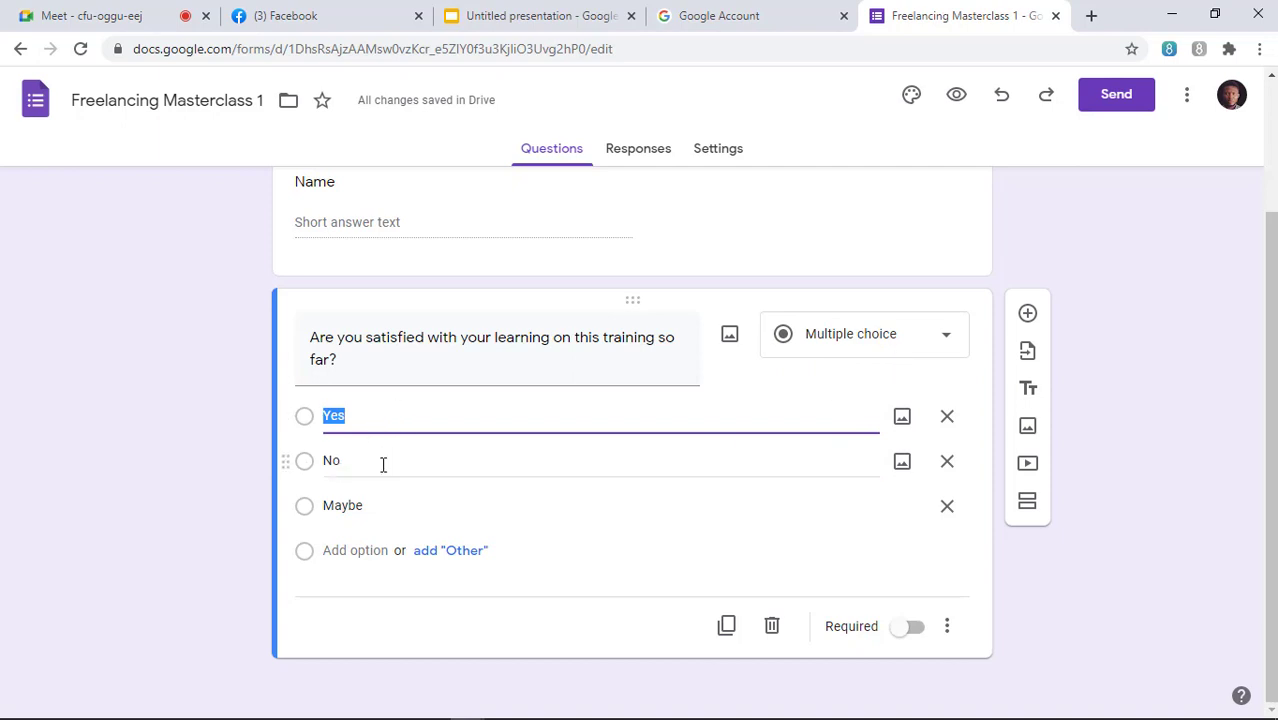
{"action": "scroll", "coordinate": [430, 456], "scroll_direction": "up", "scroll_amount": 2}
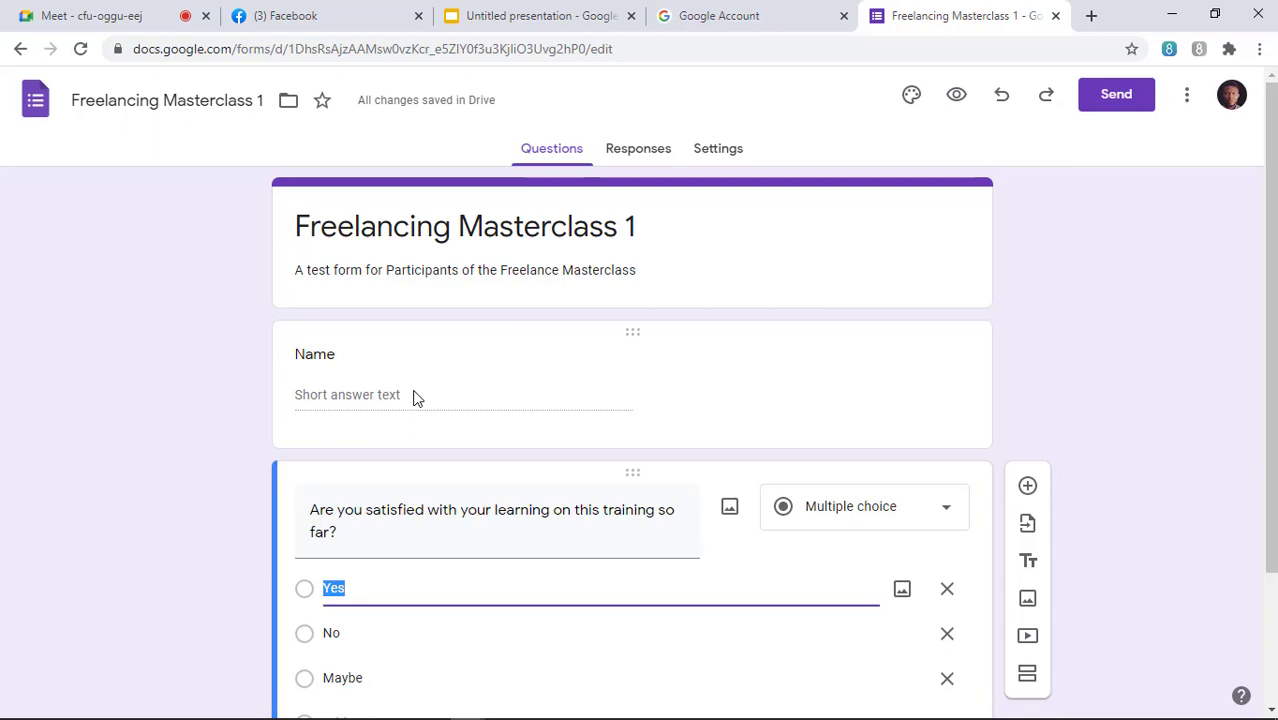
Try an "Other" option on the satisfaction question and remove it again.
{"action": "scroll", "coordinate": [414, 395], "scroll_direction": "down", "scroll_amount": 2}
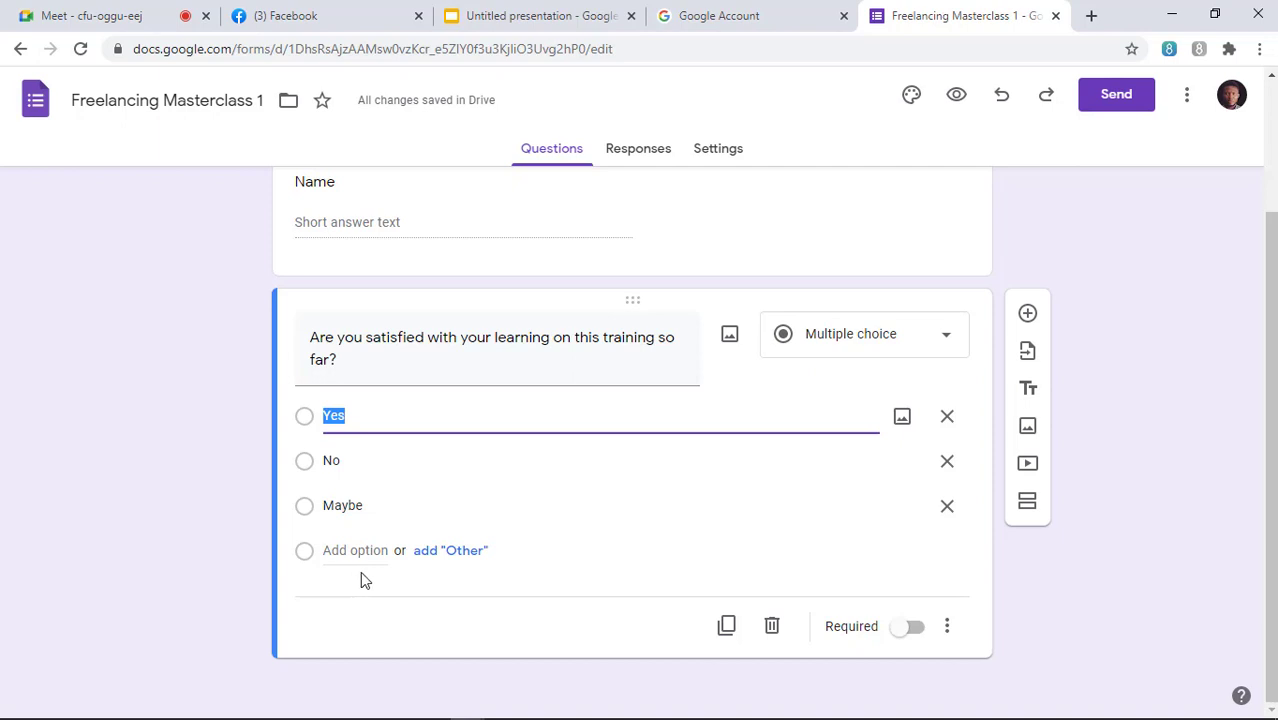
{"action": "left_click", "coordinate": [446, 552]}
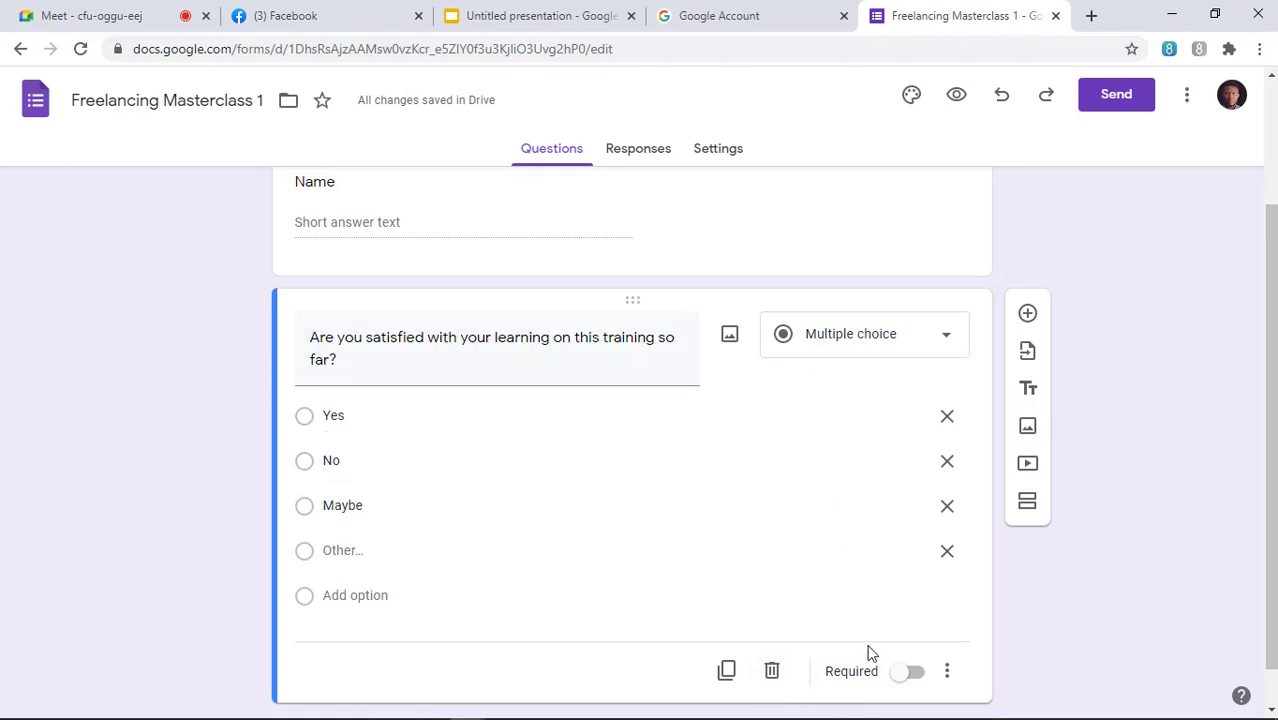
{"action": "left_click", "coordinate": [947, 553]}
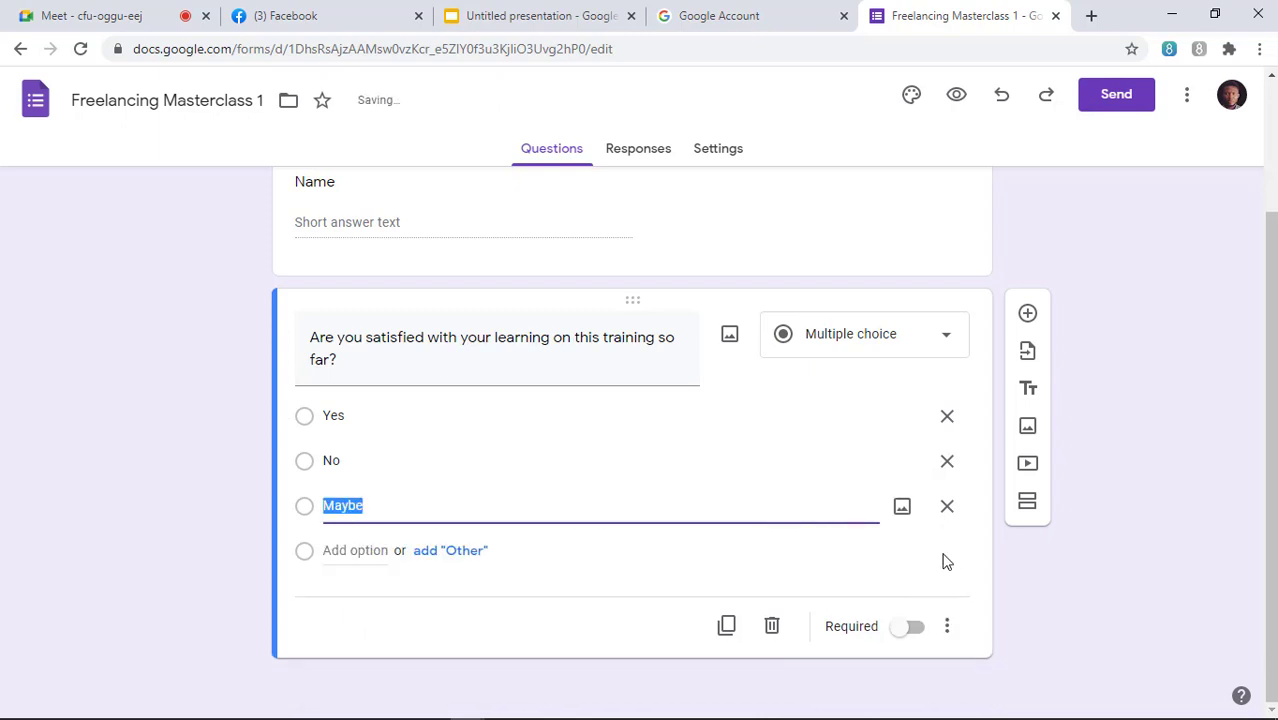
Make the multiple-choice question about training satisfaction required.
{"action": "left_click", "coordinate": [940, 573]}
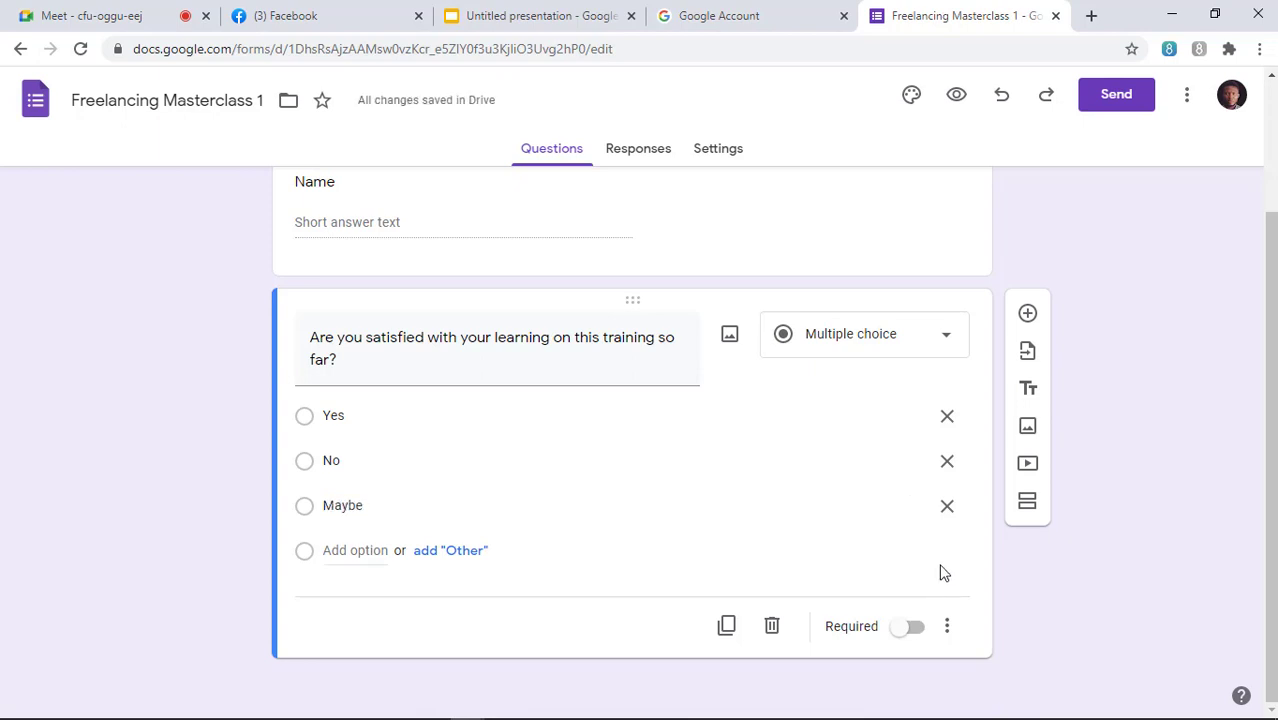
{"action": "left_click", "coordinate": [911, 632]}
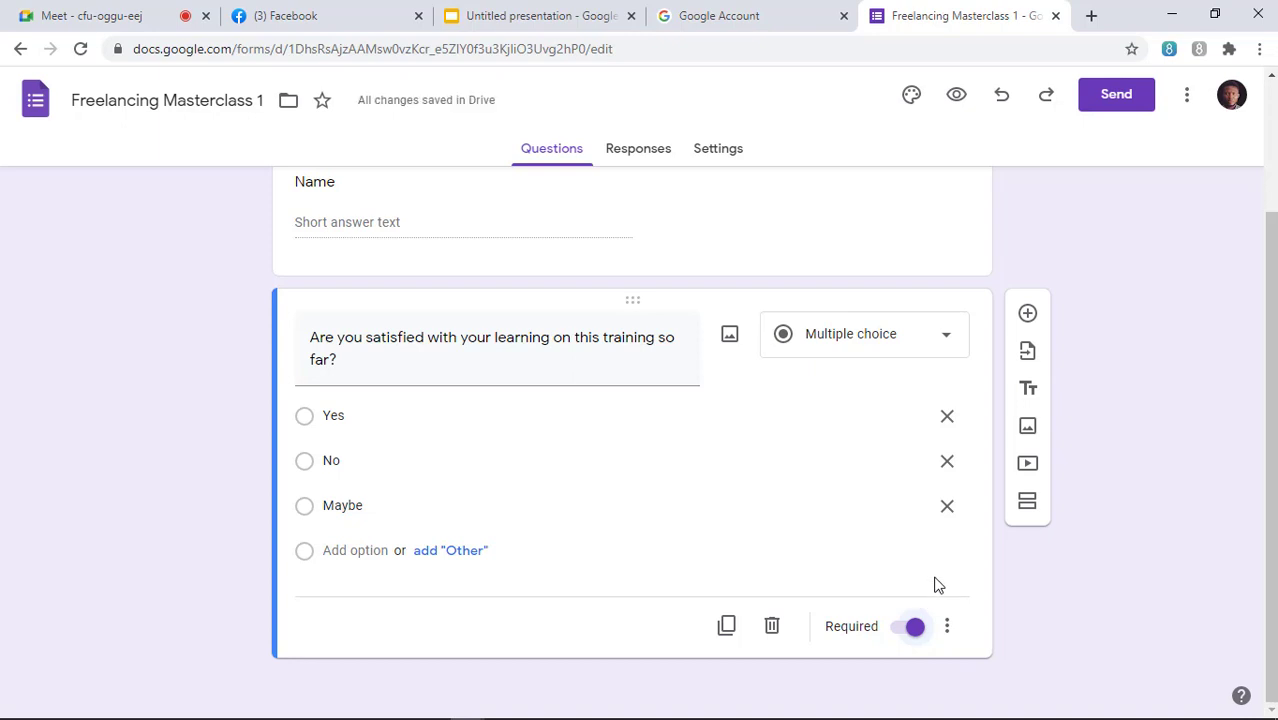
Show the description field on the training satisfaction question and hide it again.
{"action": "left_click", "coordinate": [946, 630]}
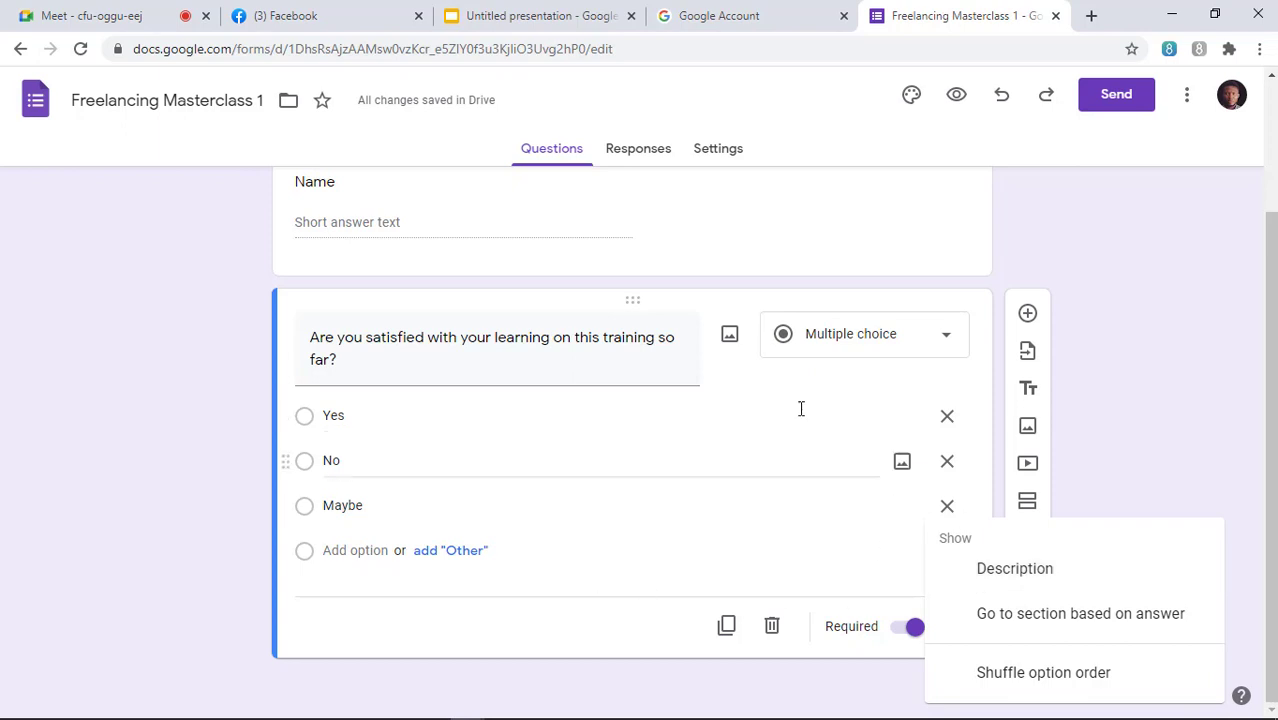
{"action": "left_click", "coordinate": [1012, 572]}
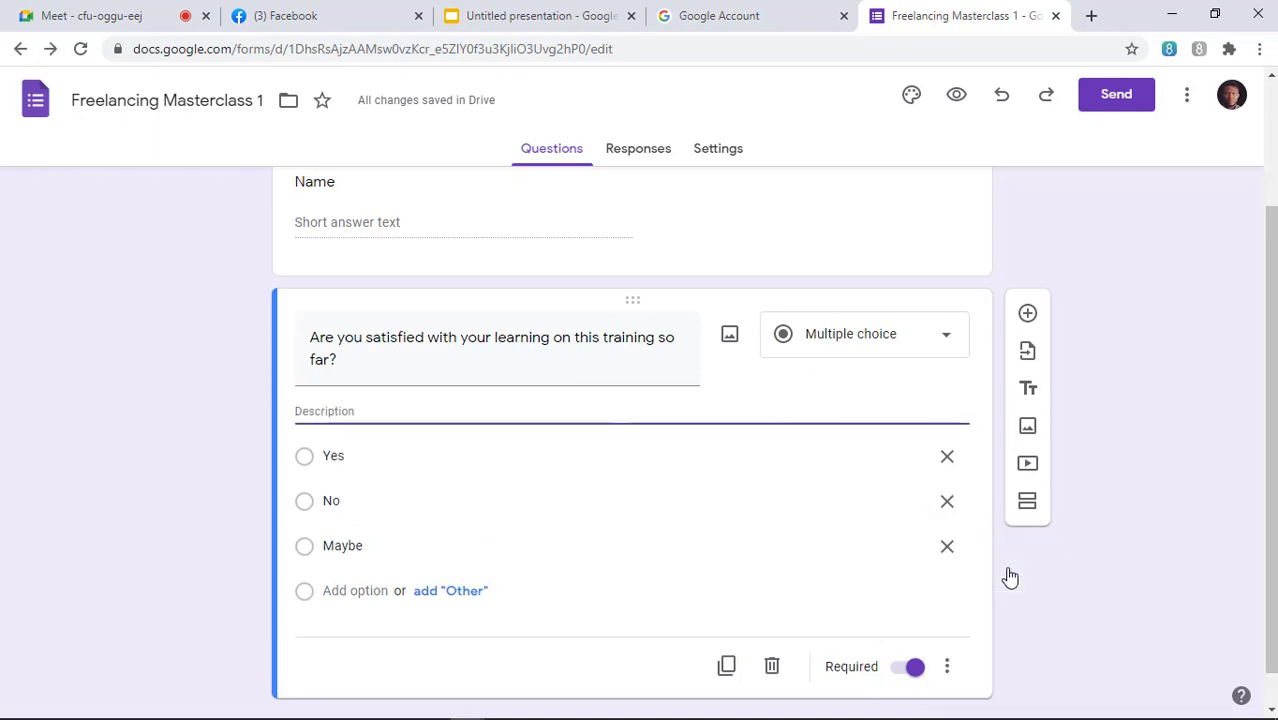
{"action": "left_click", "coordinate": [513, 411]}
{"action": "left_click", "coordinate": [948, 668]}
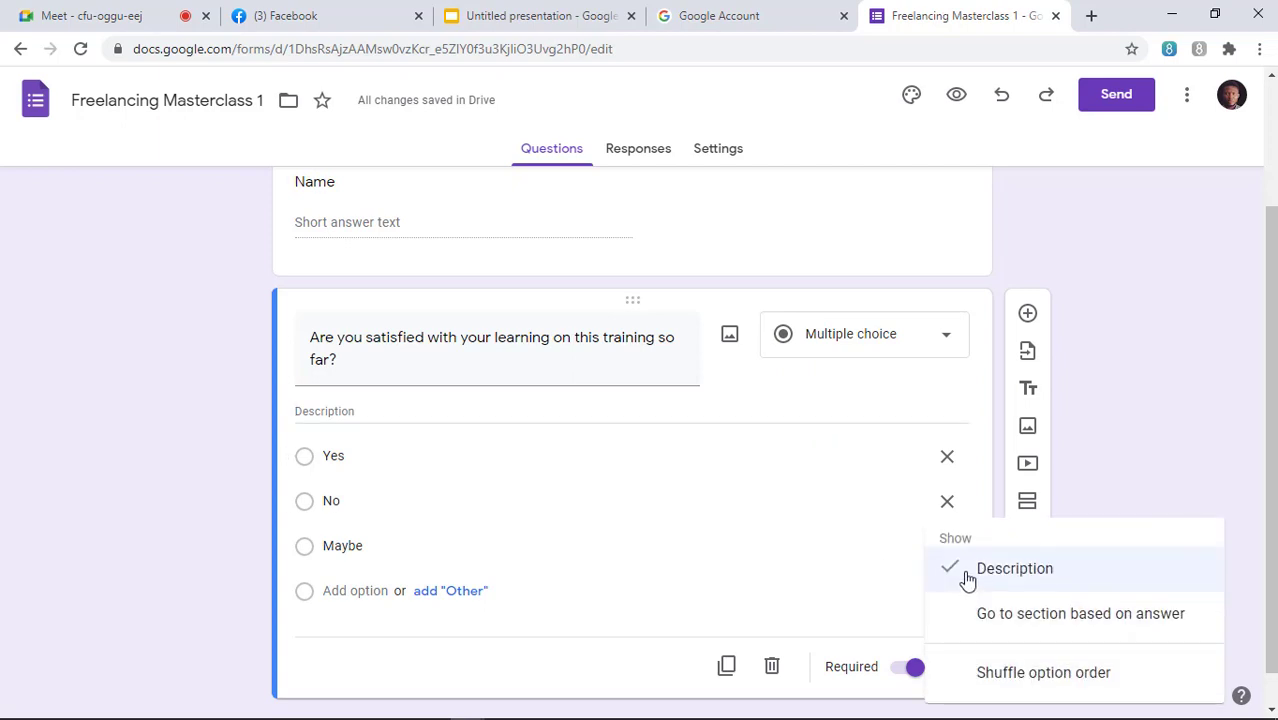
{"action": "left_click", "coordinate": [967, 572]}
Turn on shuffled option order for the training satisfaction question and turn it off again.
{"action": "left_click", "coordinate": [952, 632]}
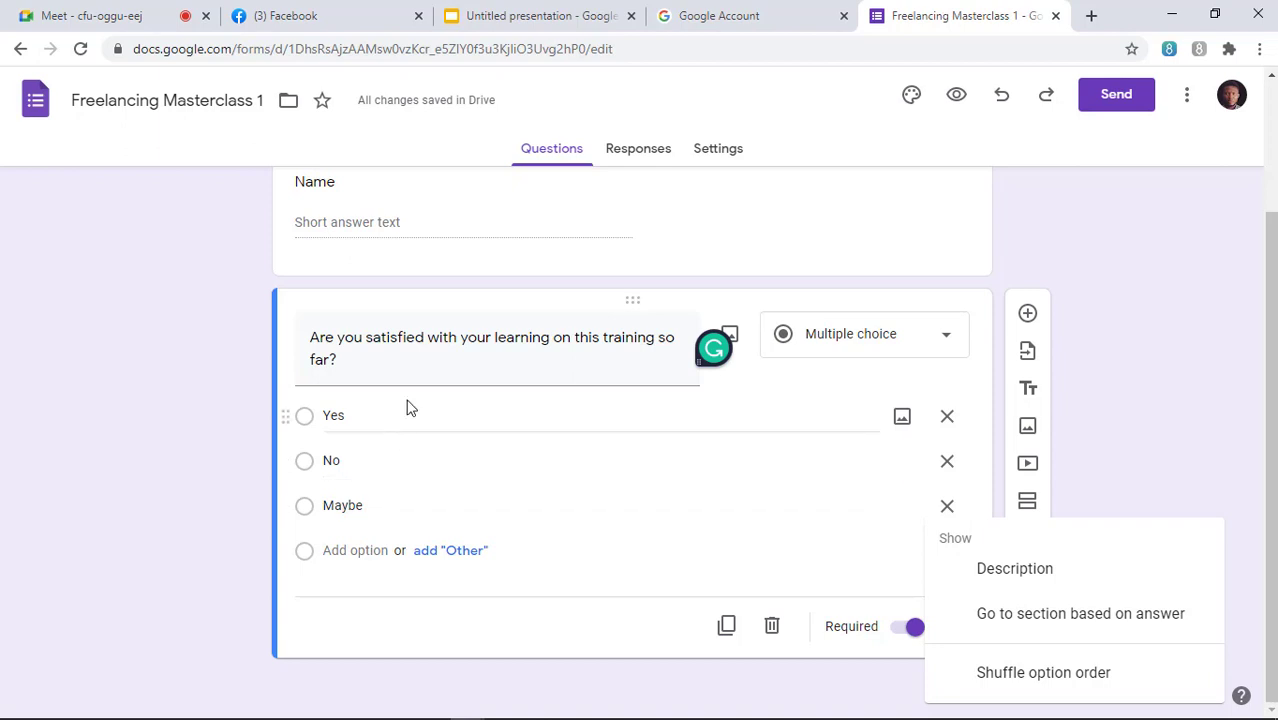
{"action": "left_click", "coordinate": [1020, 680]}
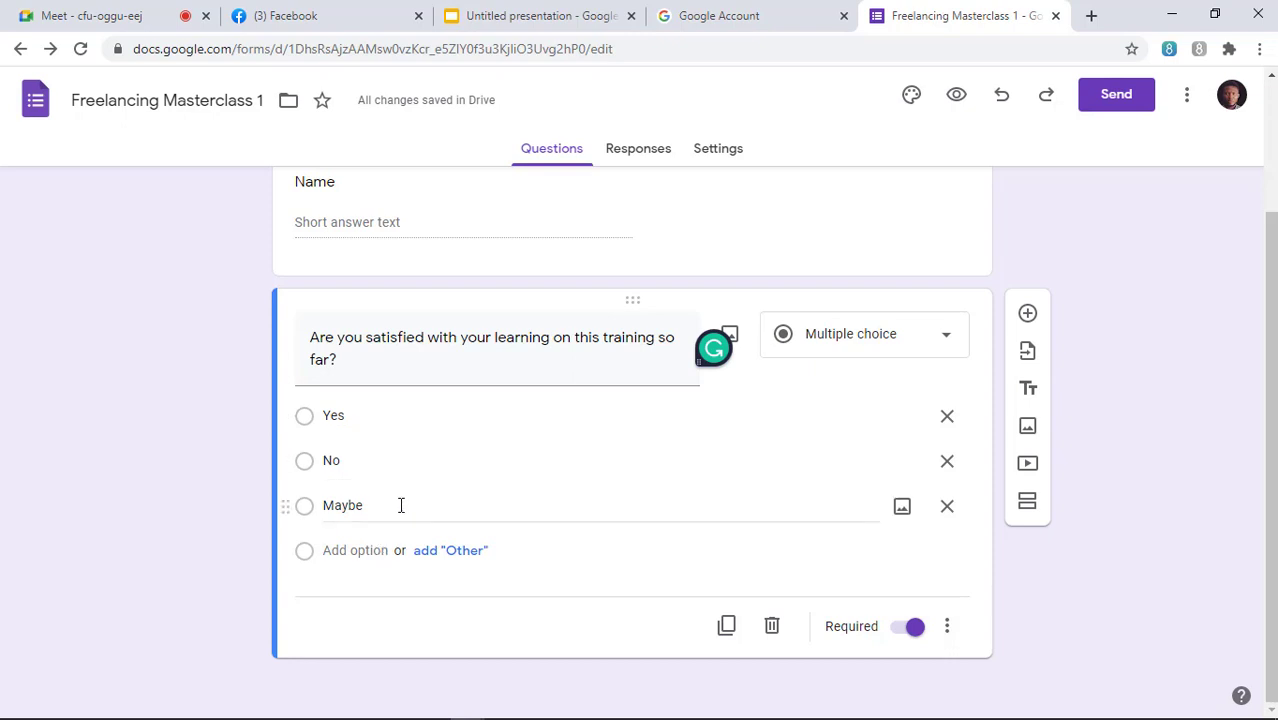
{"action": "left_click", "coordinate": [947, 627]}
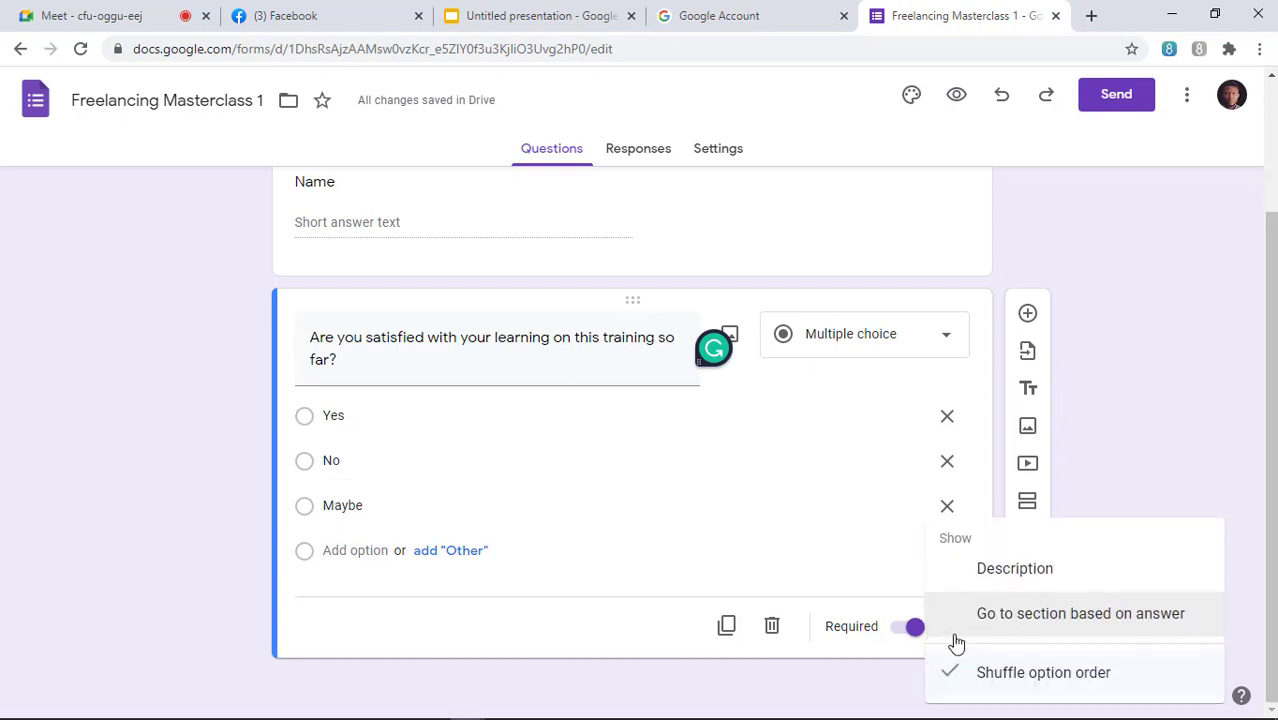
{"action": "left_click", "coordinate": [955, 673]}
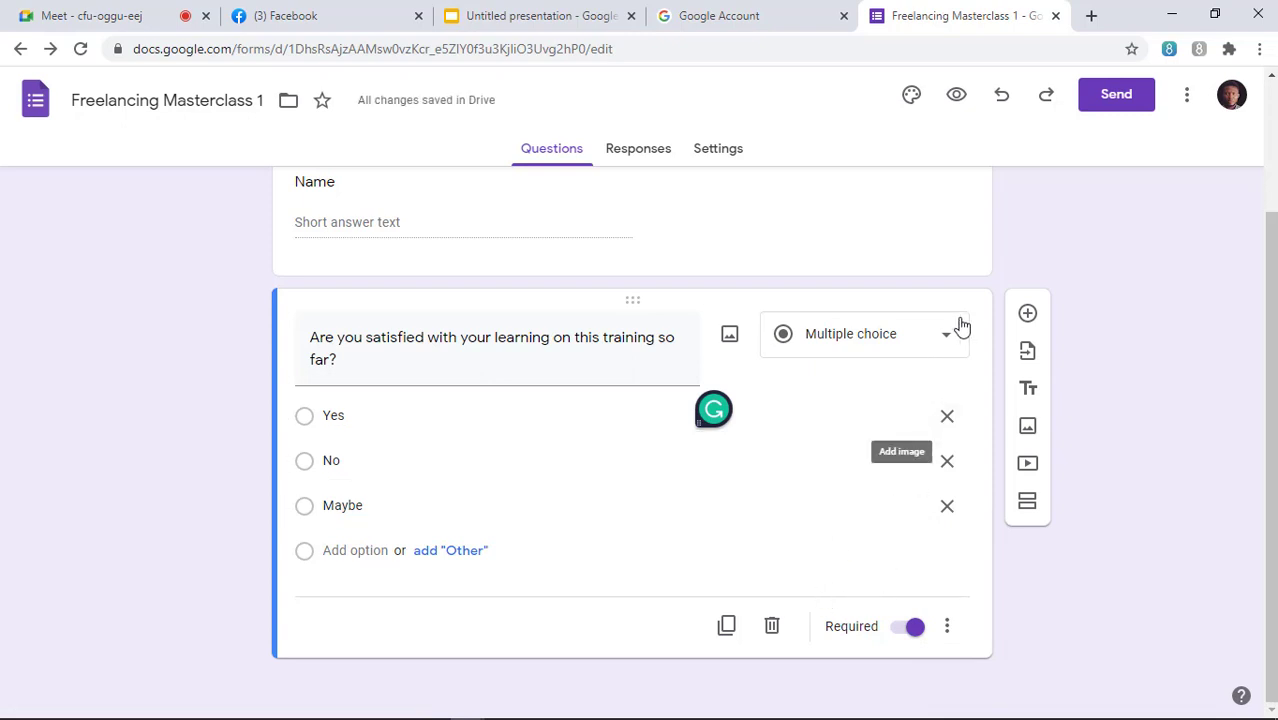
Add a new question after the training satisfaction question and title it "Image".
{"action": "left_click", "coordinate": [1029, 315]}
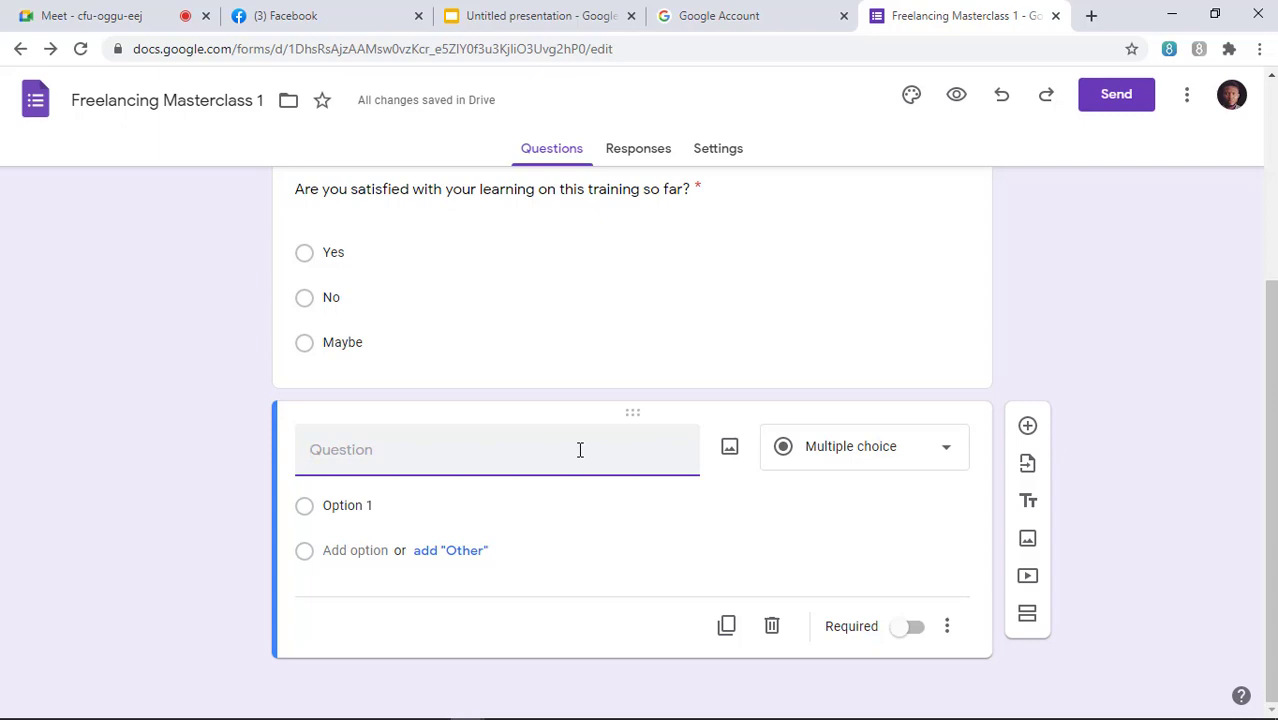
{"action": "type", "text": "Image"}
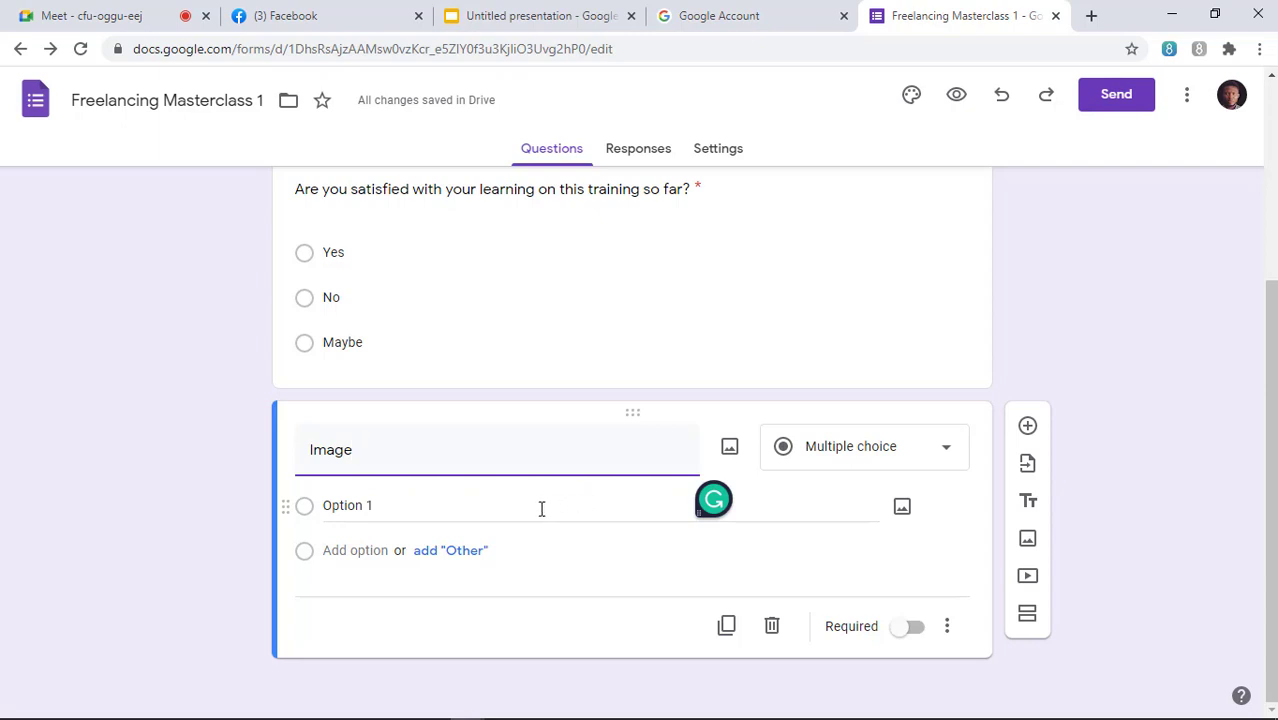
Look over the form's existing questions and examine the question types available for them.
{"action": "scroll", "coordinate": [490, 442], "scroll_direction": "up", "scroll_amount": 3}
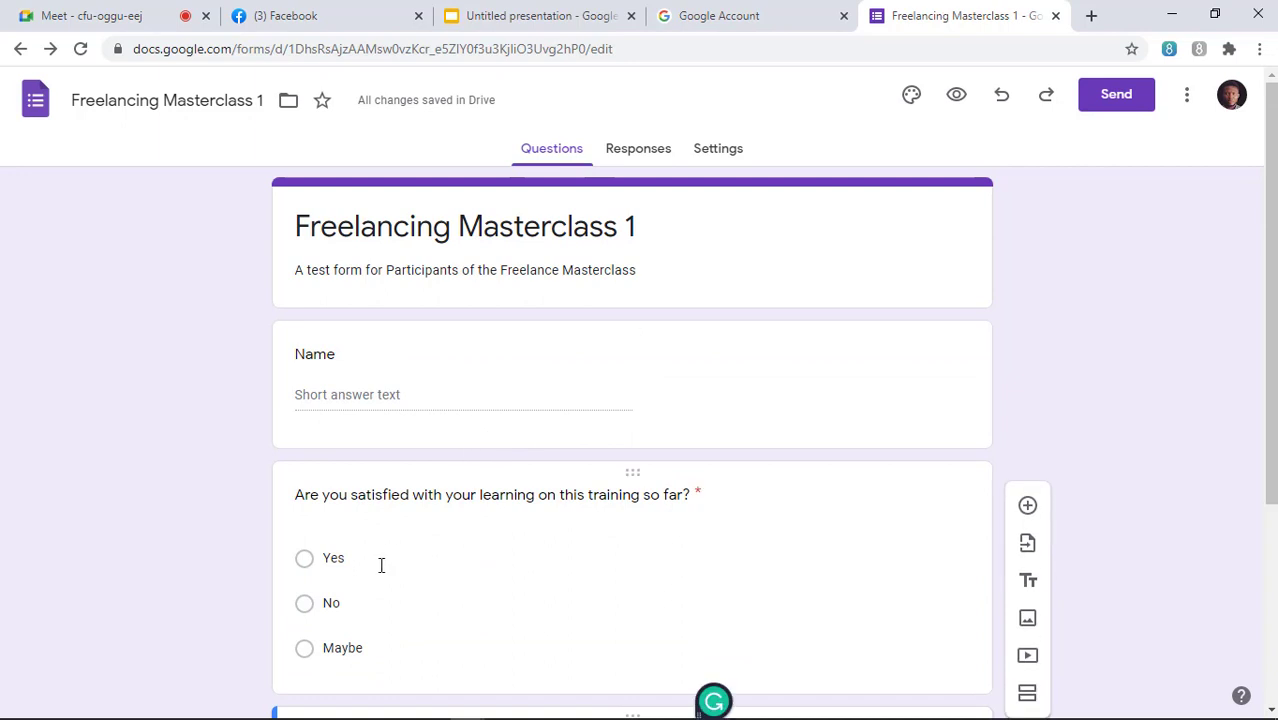
{"action": "scroll", "coordinate": [405, 552], "scroll_direction": "down", "scroll_amount": 3}
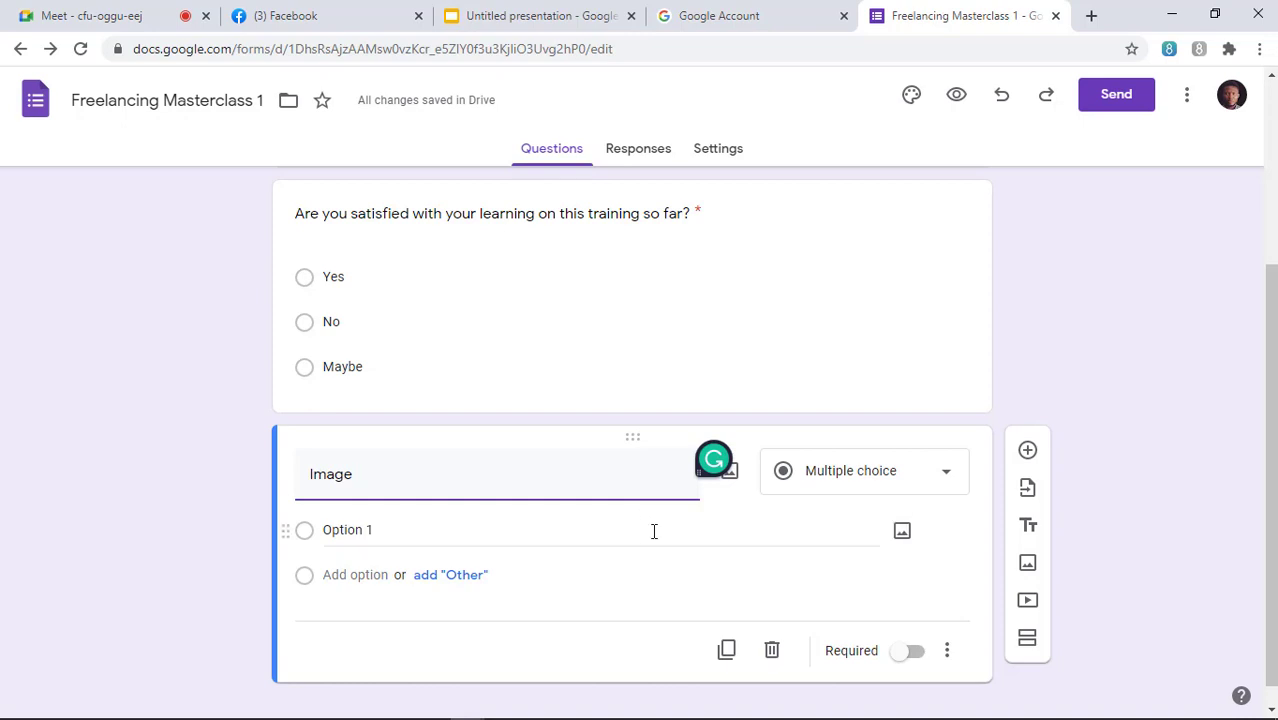
{"action": "scroll", "coordinate": [712, 525], "scroll_direction": "up", "scroll_amount": 2}
{"action": "scroll", "coordinate": [815, 614], "scroll_direction": "down", "scroll_amount": 2}
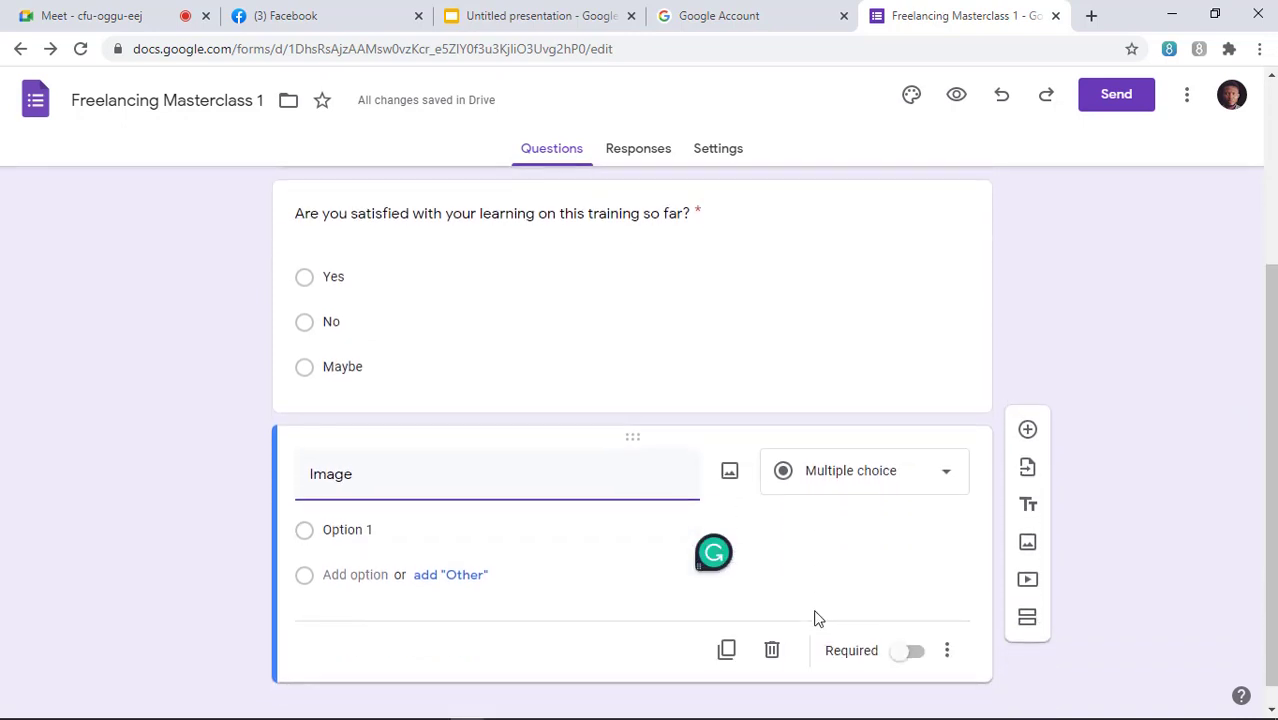
{"action": "left_click", "coordinate": [863, 472]}
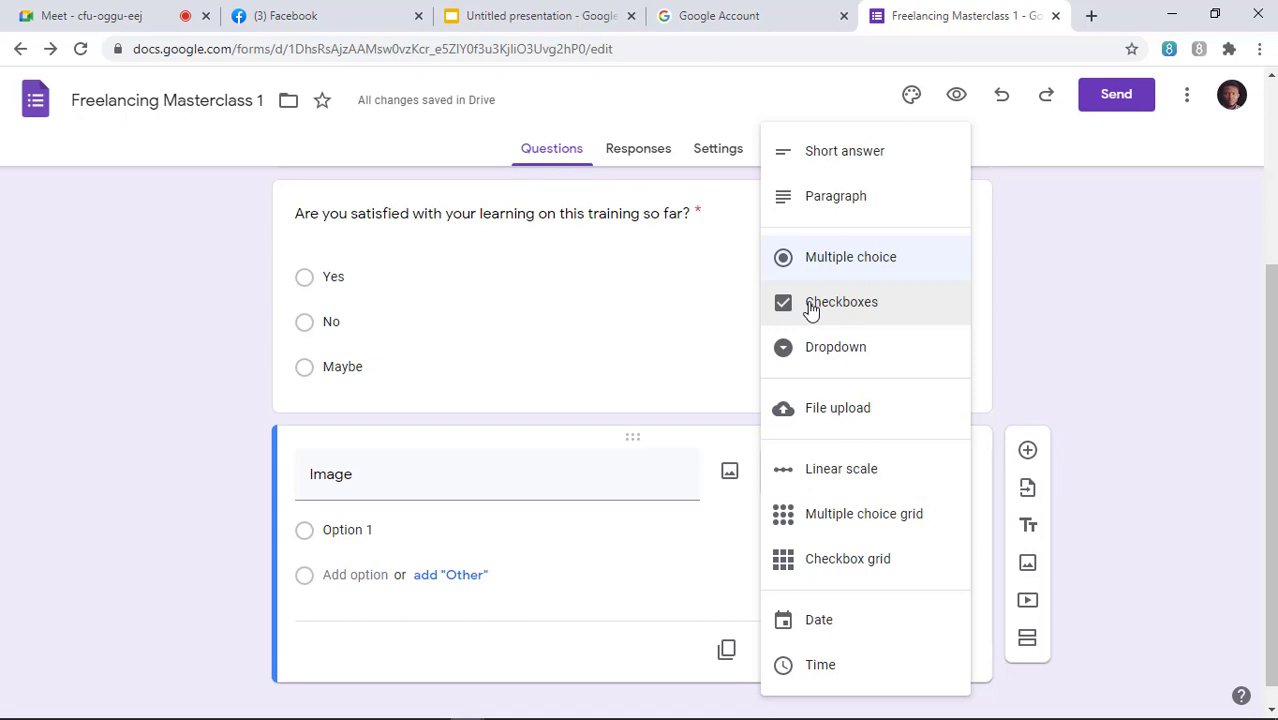
{"action": "left_click", "coordinate": [727, 378]}
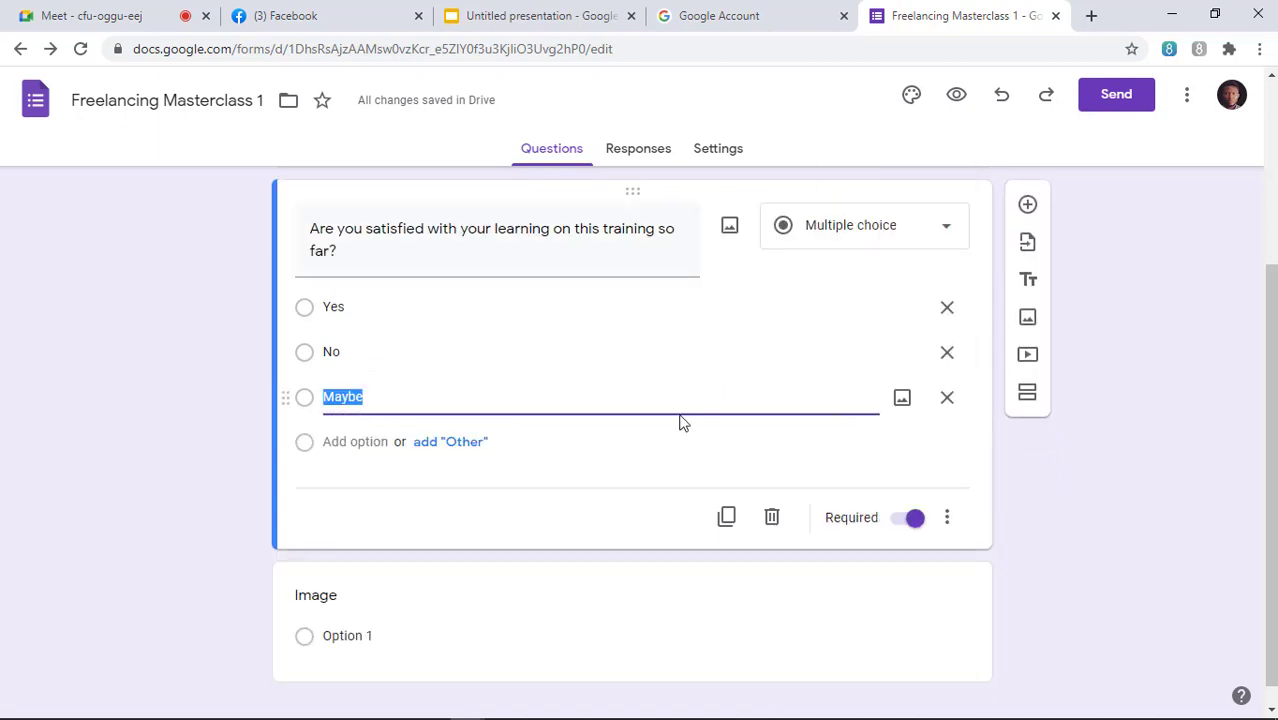
{"action": "left_click", "coordinate": [945, 232]}
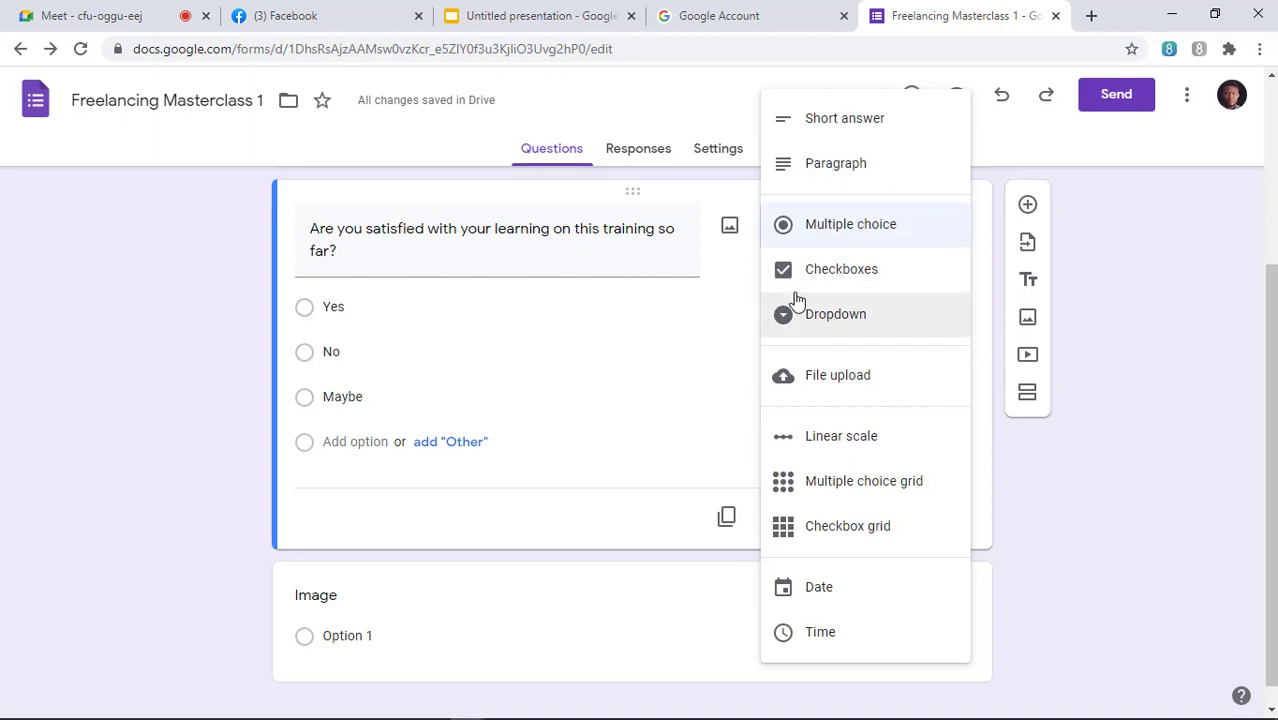
{"action": "scroll", "coordinate": [696, 570], "scroll_direction": "down", "scroll_amount": 1}
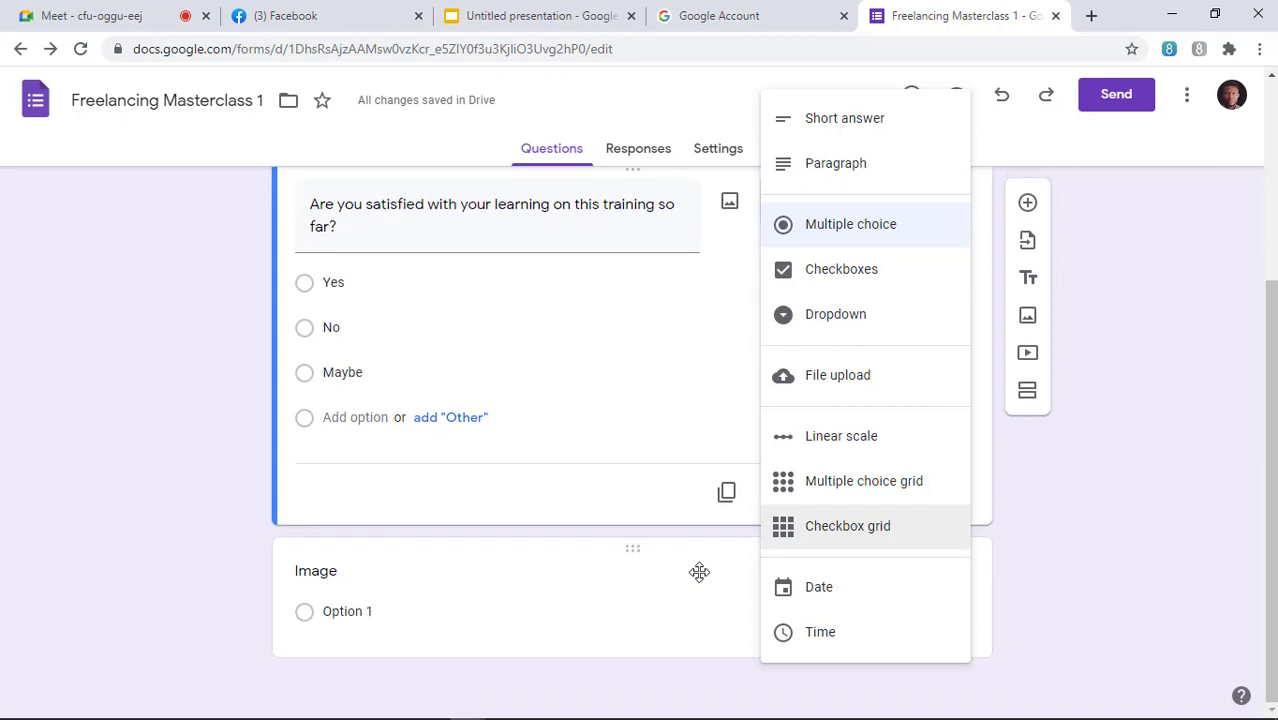
Change the question type of the "Image" question to Dropdown.
{"action": "left_click", "coordinate": [673, 586]}
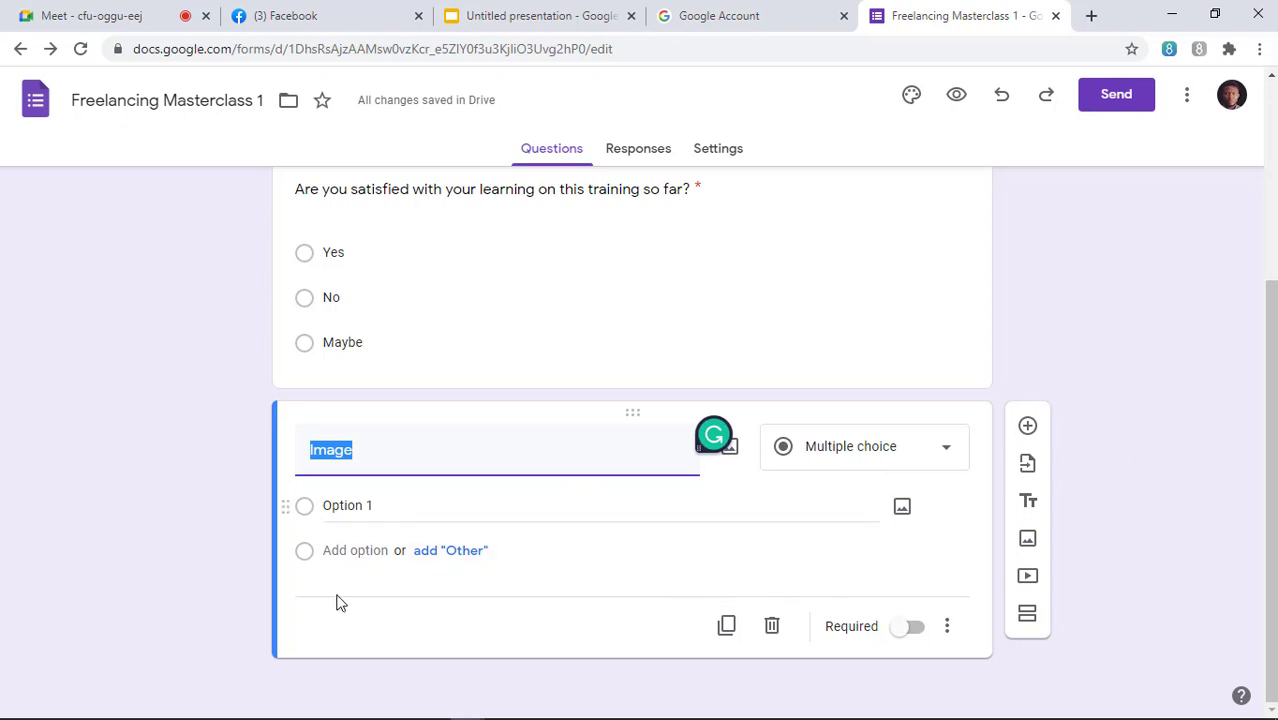
{"action": "left_click", "coordinate": [943, 456]}
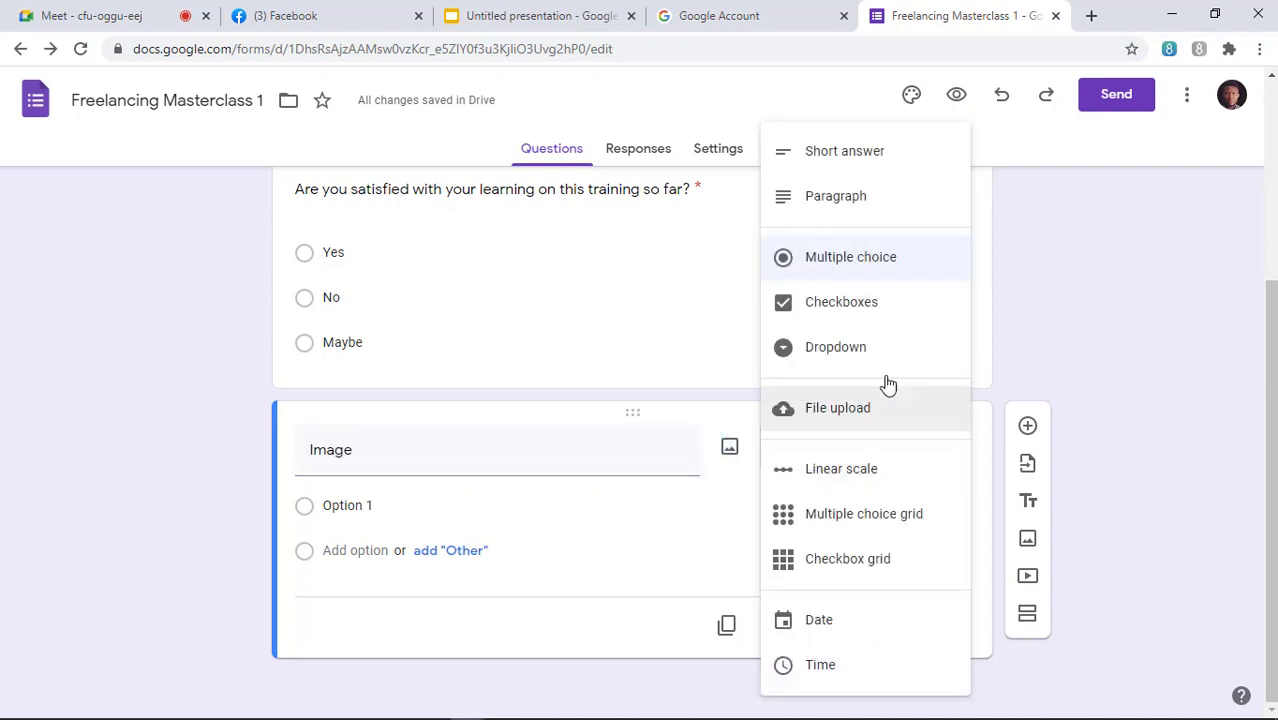
{"action": "left_click", "coordinate": [841, 348]}
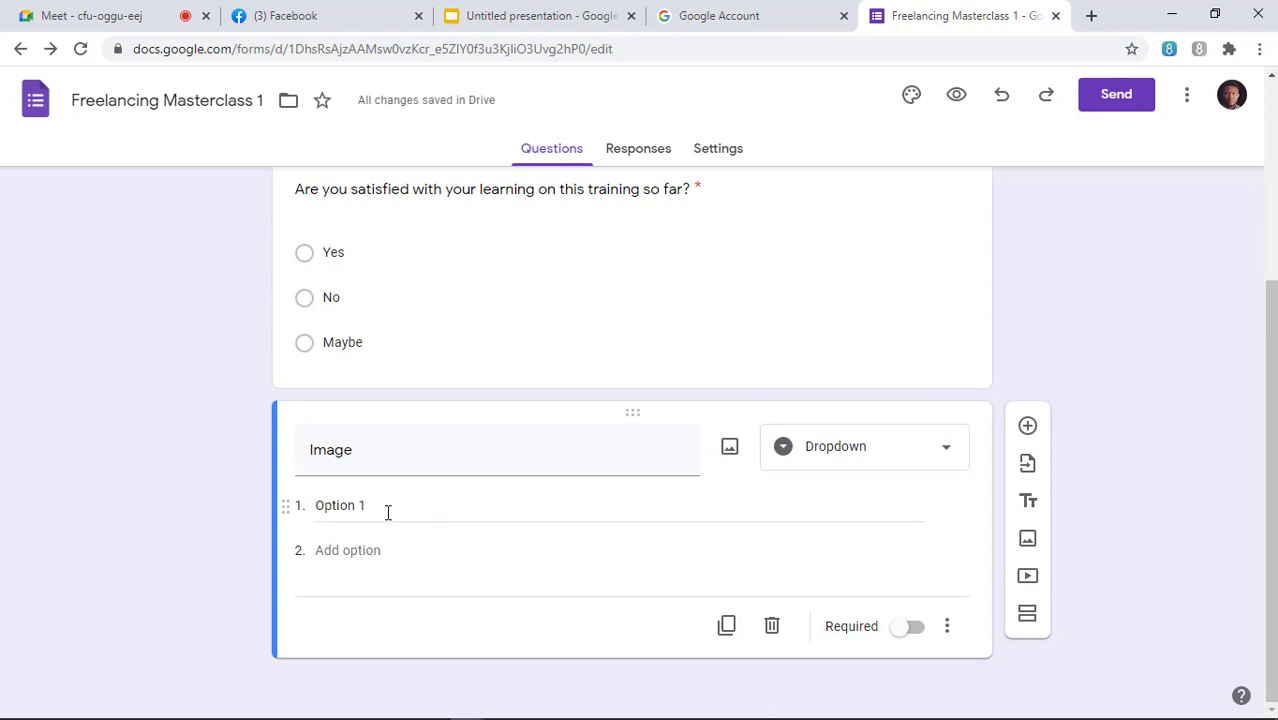
Enter "Dad", "Mum" and "Aunty" as the three options of the dropdown question.
{"action": "left_click", "coordinate": [955, 455]}
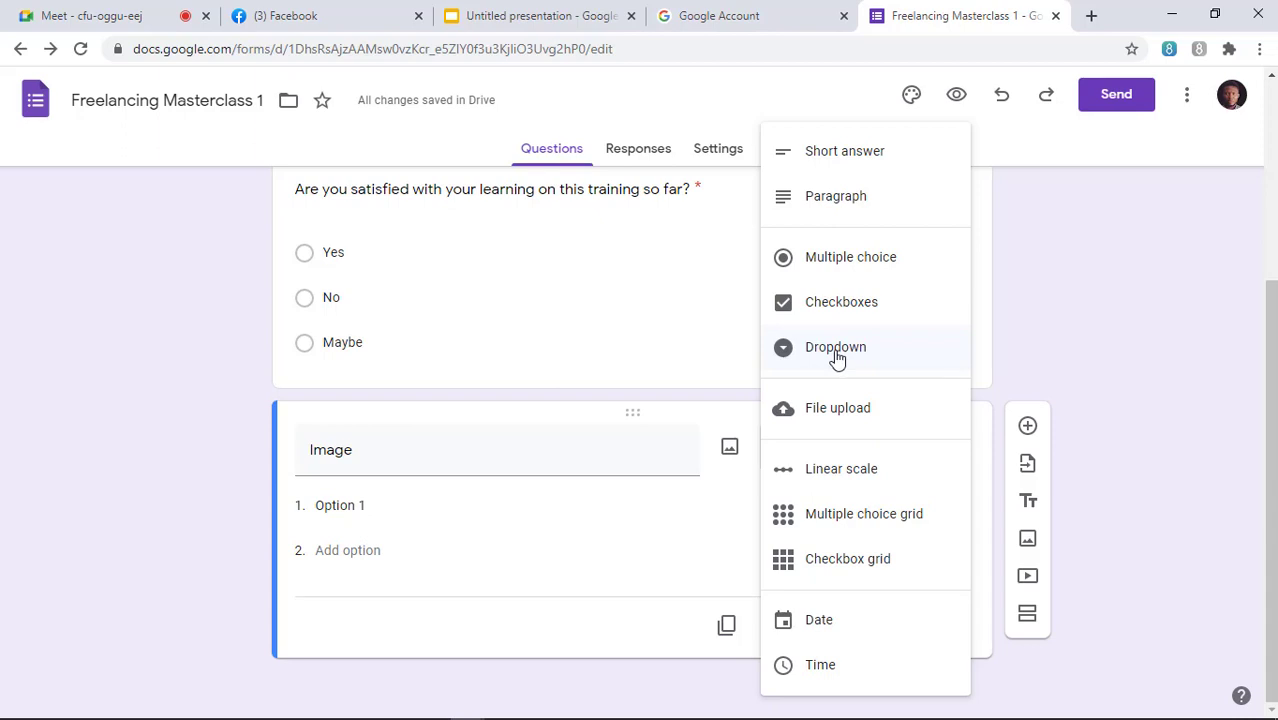
{"action": "left_click", "coordinate": [366, 503]}
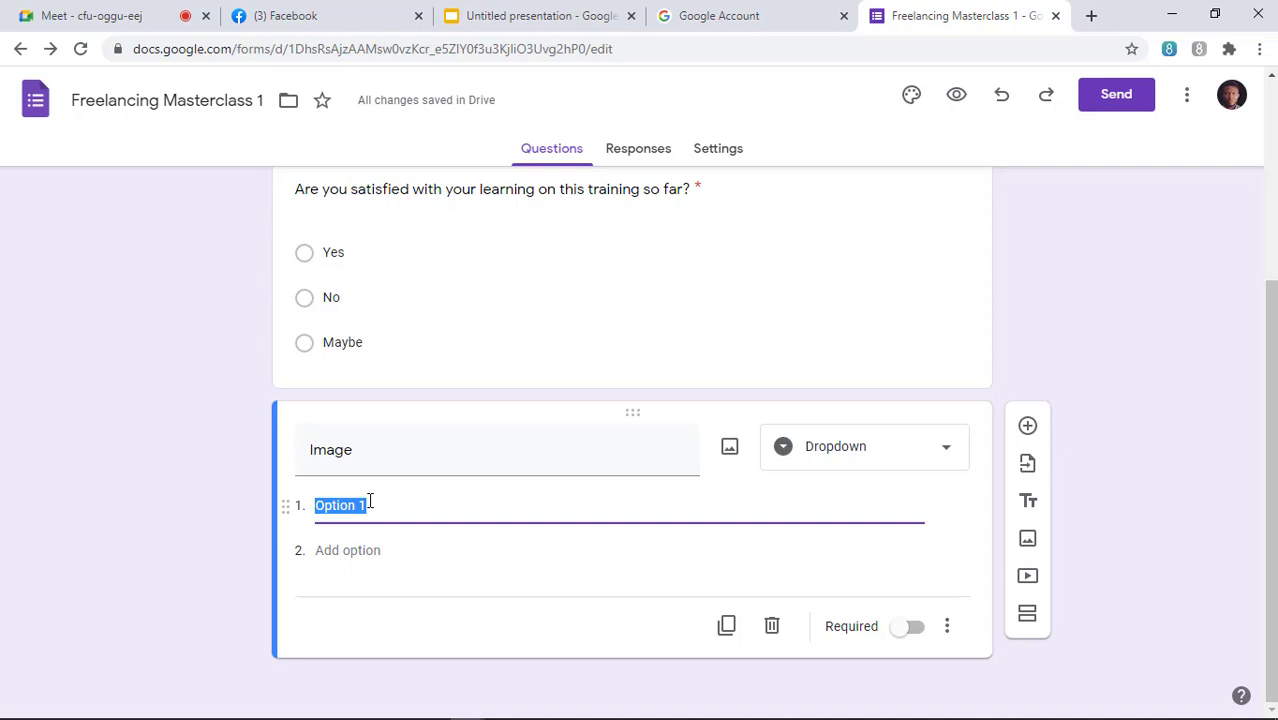
{"action": "type", "text": "Dad"}
{"action": "left_click", "coordinate": [351, 552]}
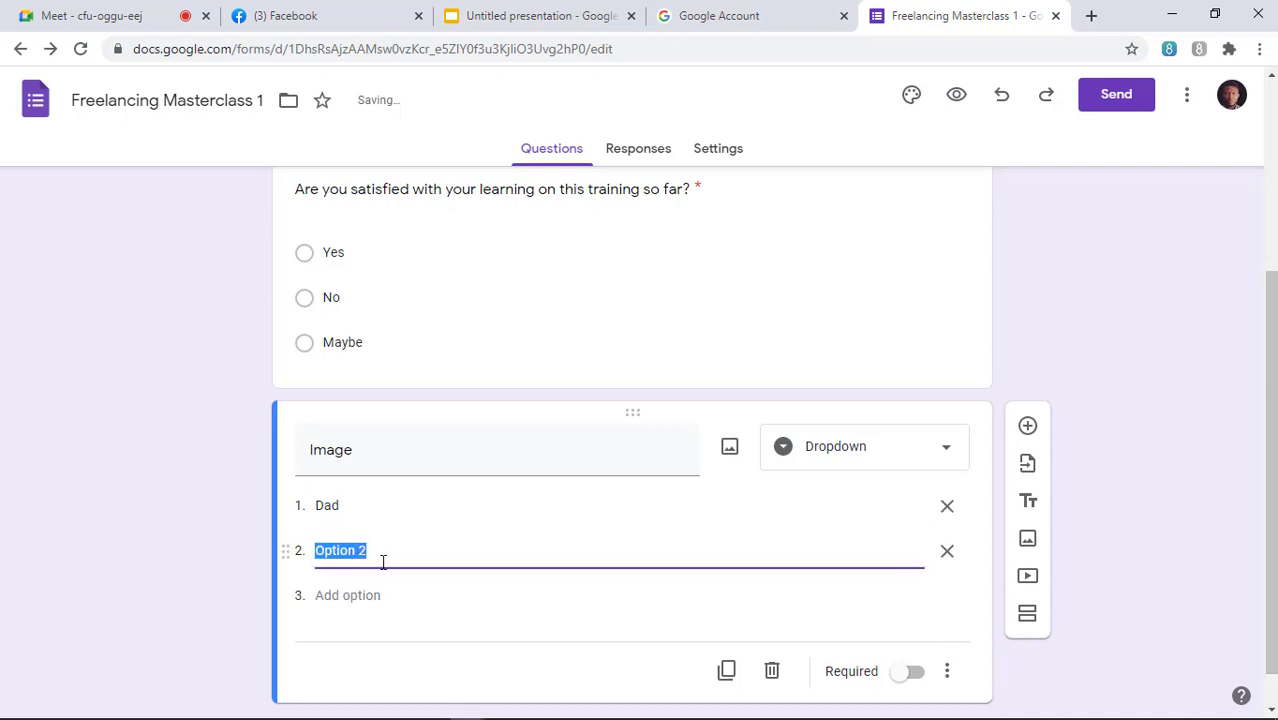
{"action": "type", "text": "Mum"}
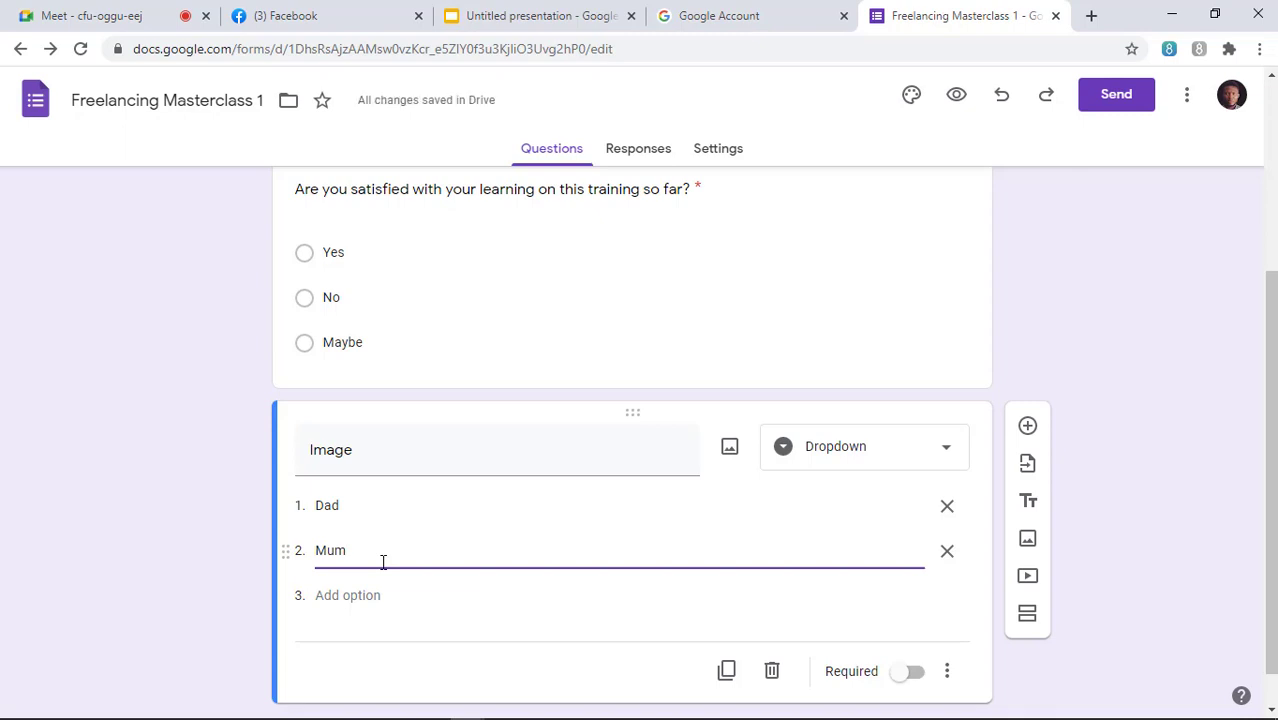
{"action": "key", "text": "Return"}
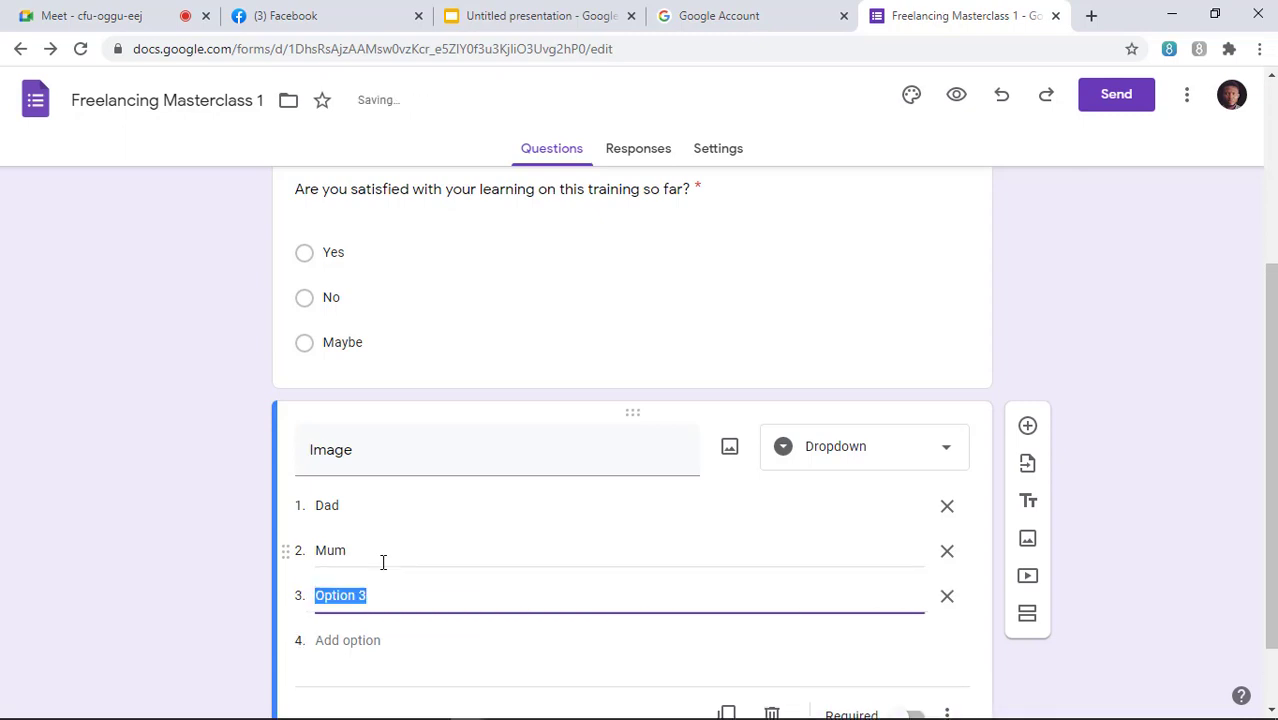
{"action": "type", "text": "Au"}
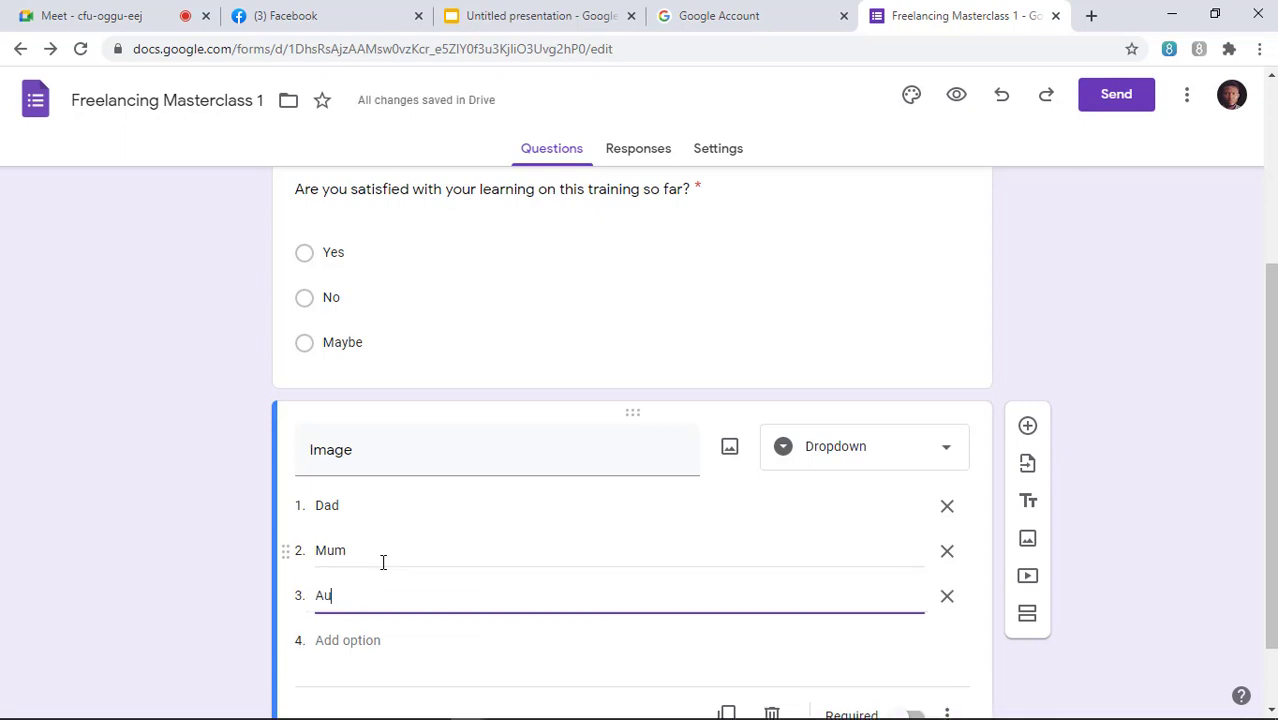
{"action": "type", "text": "nty"}
Replace the dropdown question's title with "Who is your favourite", using the suggested British spelling.
{"action": "left_click_drag", "start_coordinate": [362, 449], "coordinate": [265, 421]}
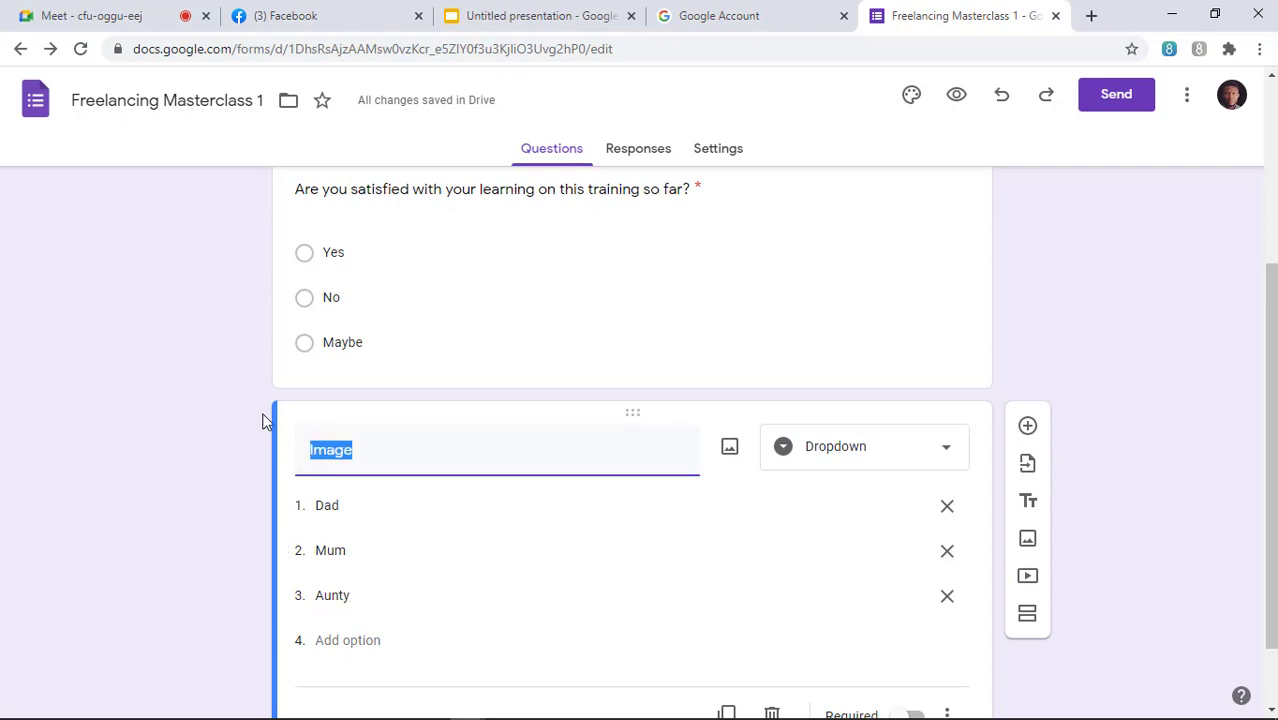
{"action": "type", "text": "Wh"}
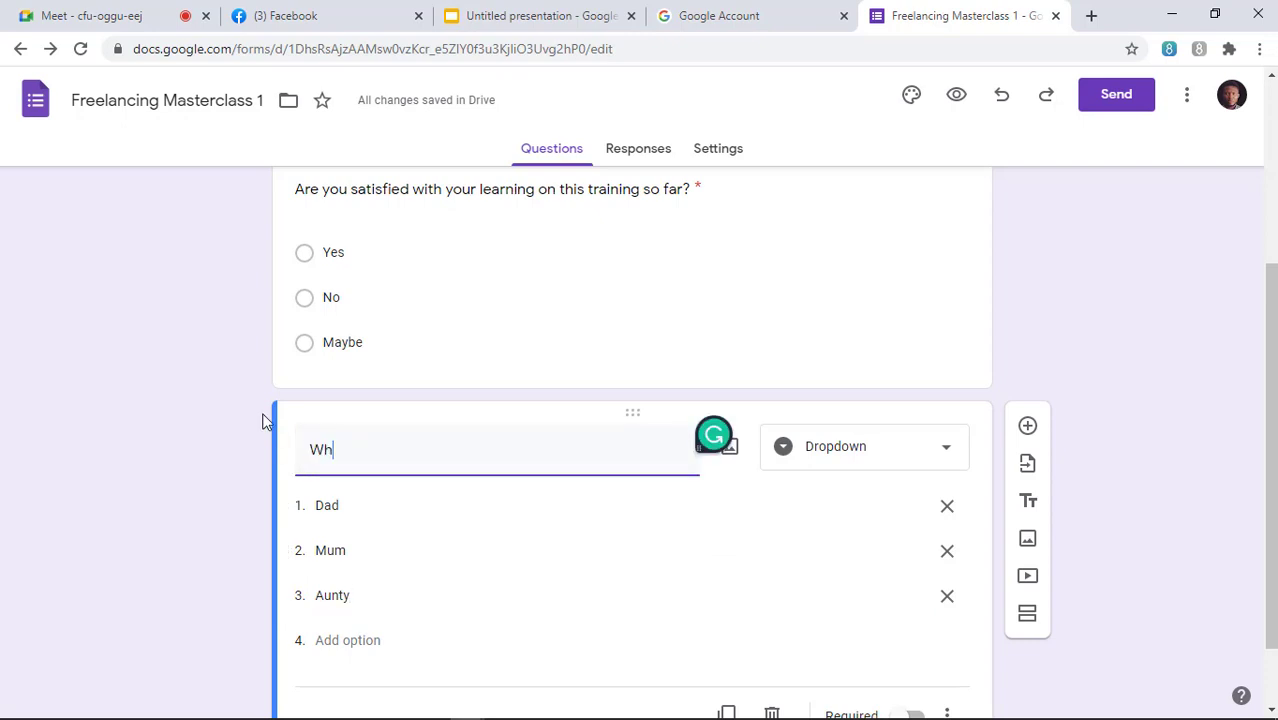
{"action": "type", "text": "o is you you"}
{"action": "key", "text": "BackSpace"}
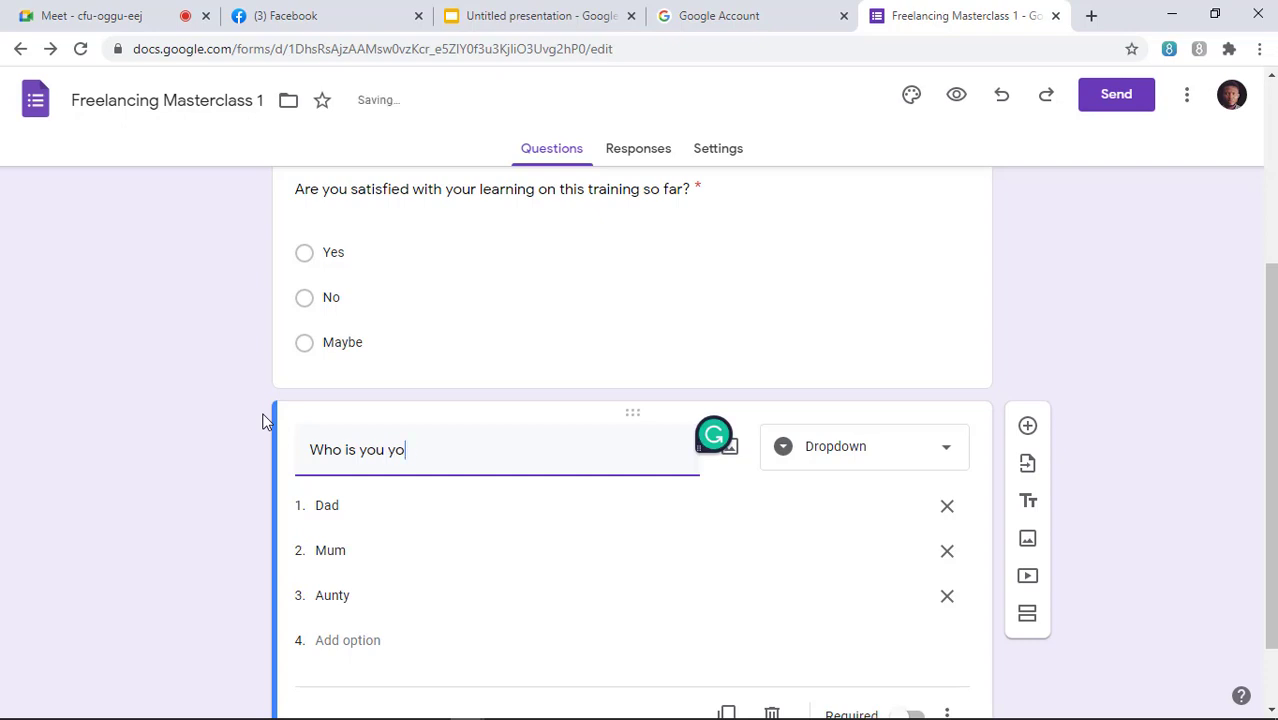
{"action": "key", "text": "BackSpace"}
{"action": "key", "text": "BackSpace"}
{"action": "key", "text": "BackSpace"}
{"action": "type", "text": "r favorite"}
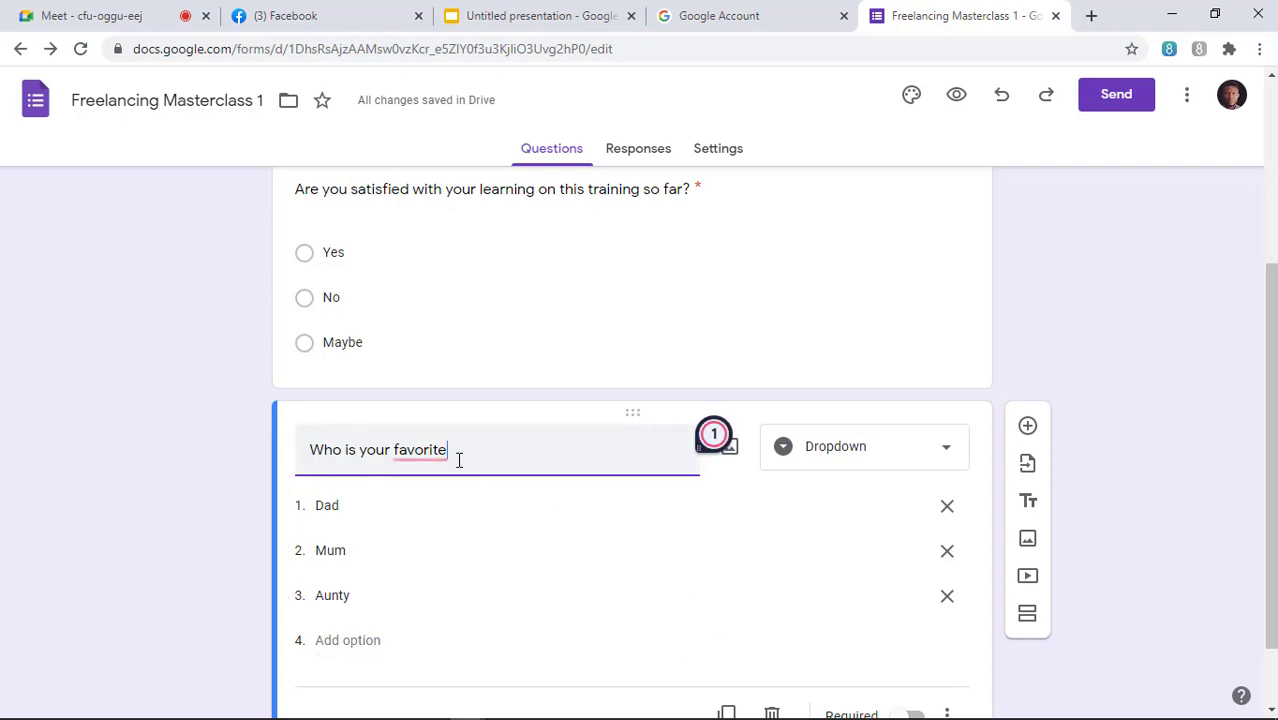
{"action": "mouse_move", "coordinate": [436, 450]}
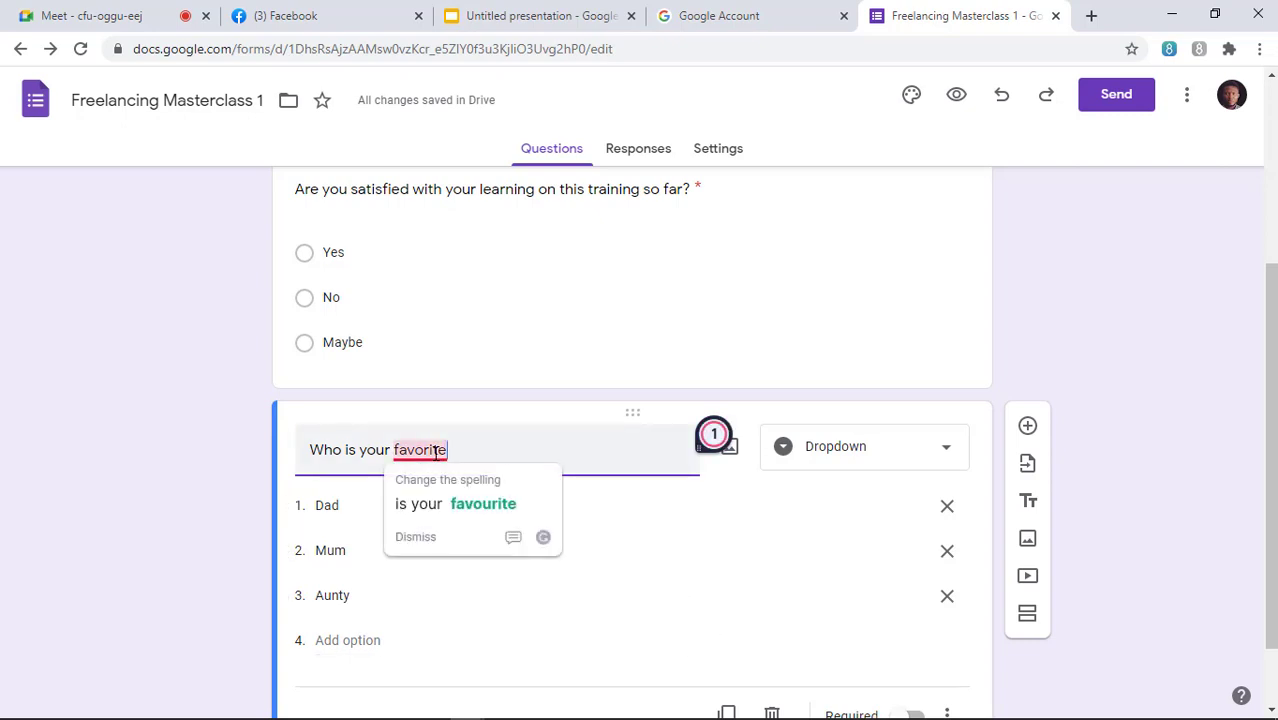
{"action": "left_click", "coordinate": [463, 515]}
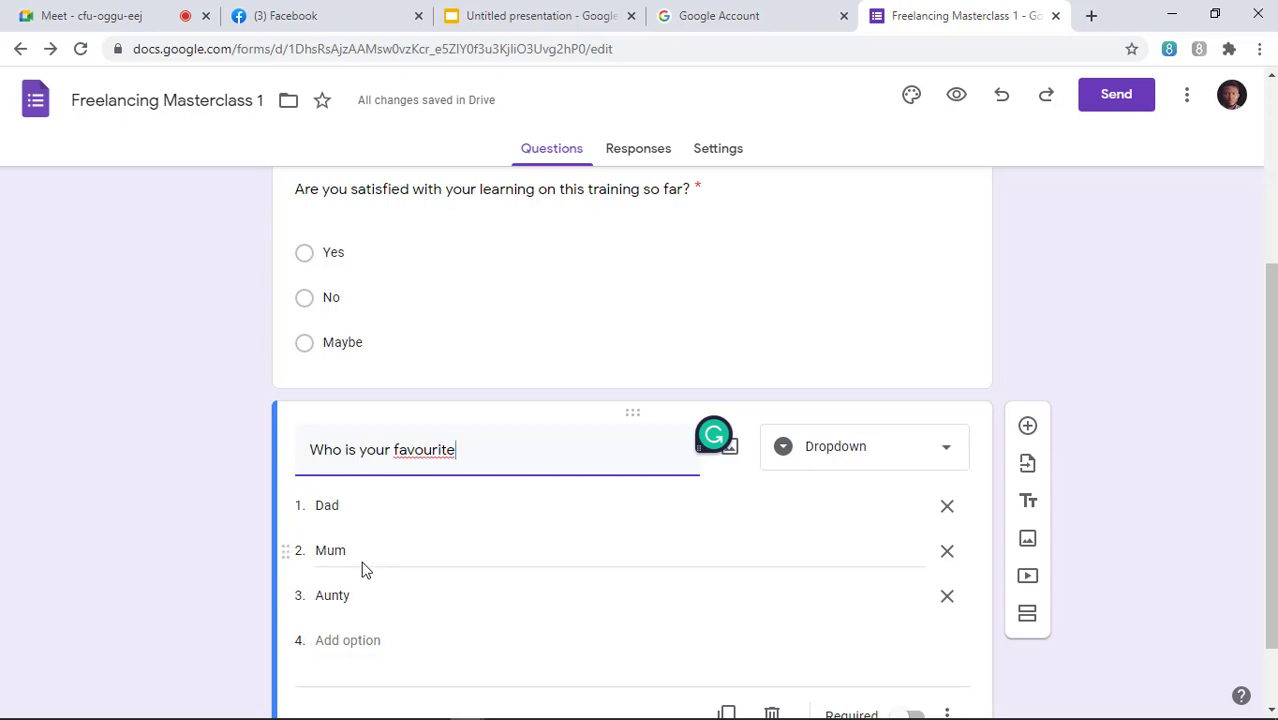
{"action": "left_click", "coordinate": [948, 456]}
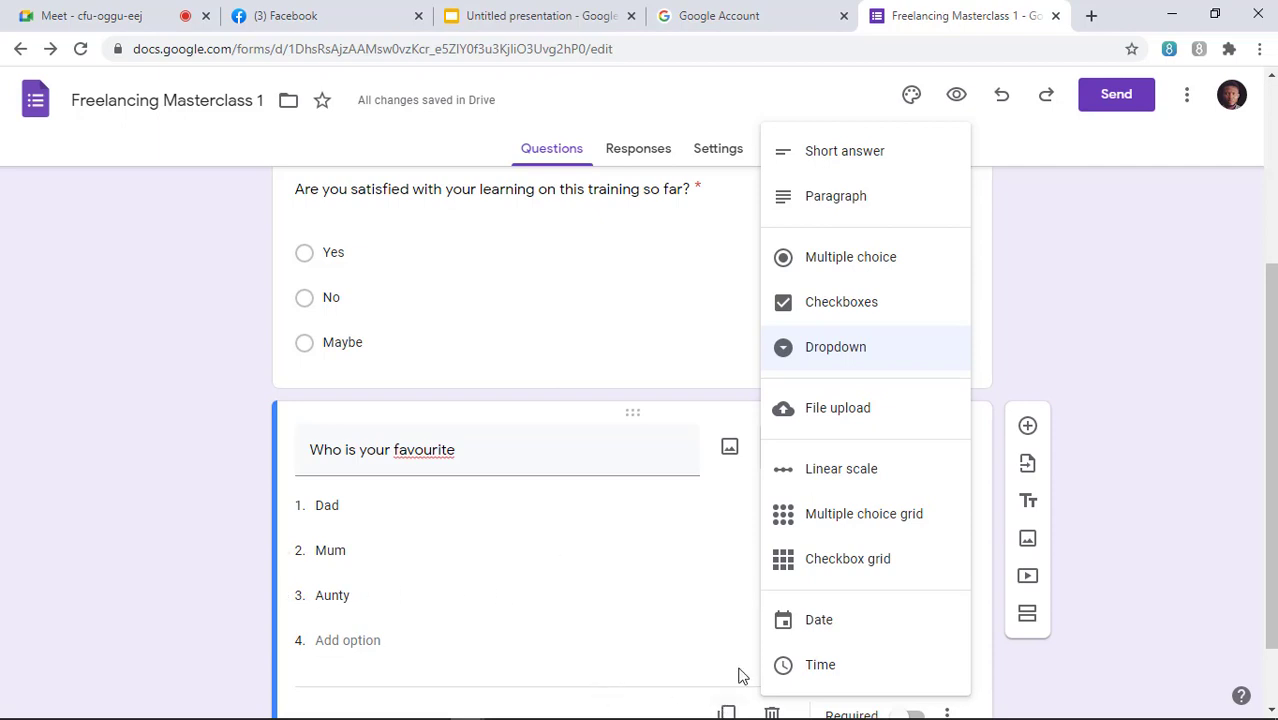
{"action": "left_click", "coordinate": [725, 633]}
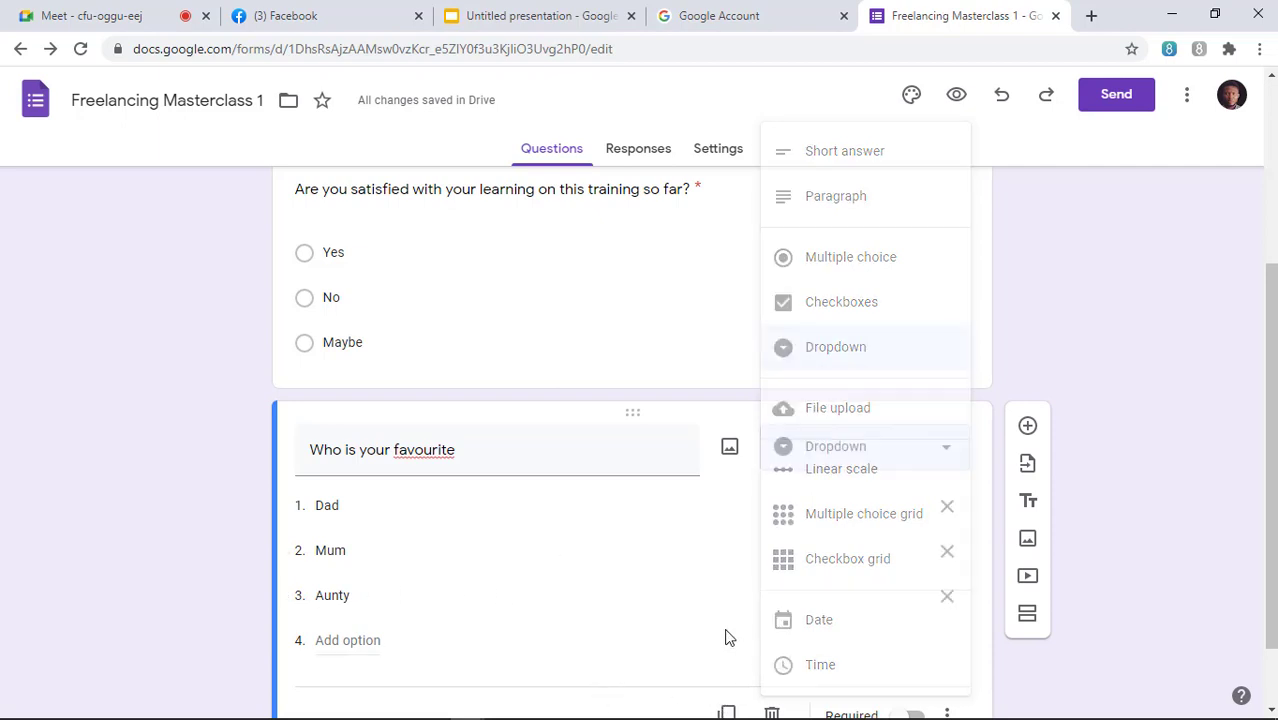
Add a question mark to the end of the dropdown question's title so it reads "Who is your favourite?".
{"action": "triple_click", "coordinate": [532, 452]}
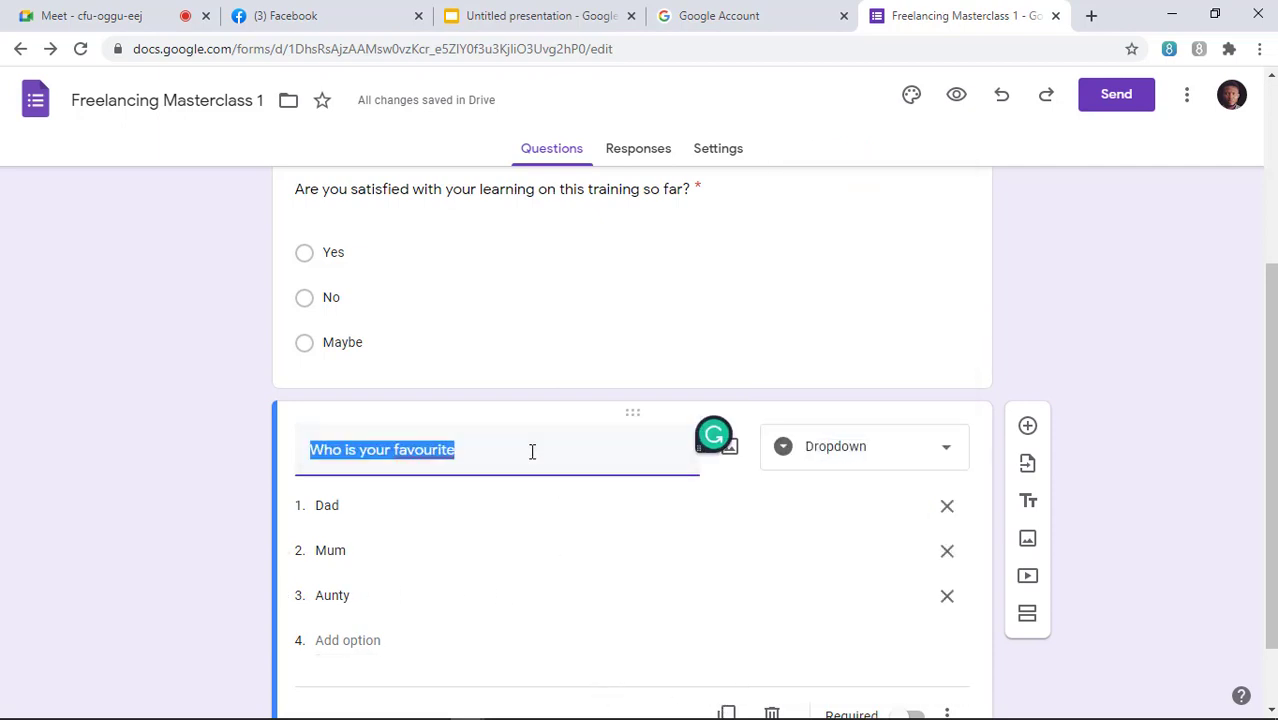
{"action": "left_click", "coordinate": [532, 452]}
{"action": "type", "text": "?"}
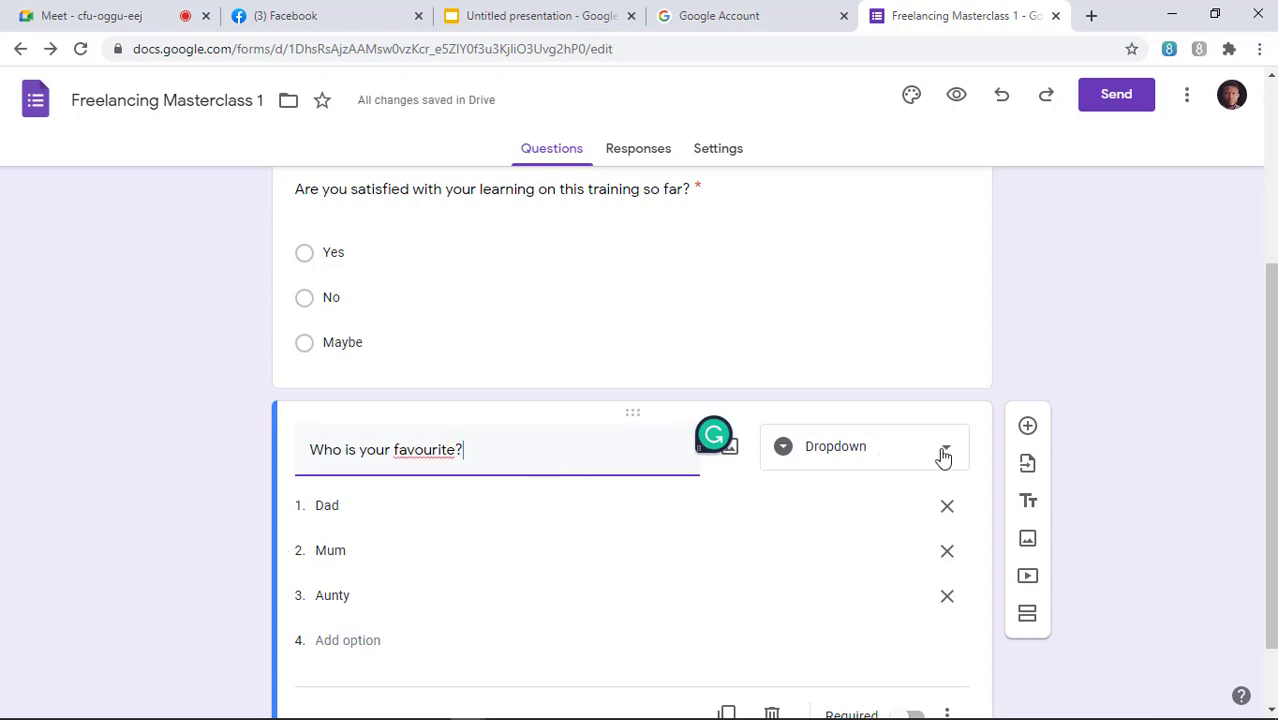
Add a question titled "Image" below the dropdown question and make it a File upload question, allowing respondents to upload files to Drive.
{"action": "left_click", "coordinate": [1027, 430]}
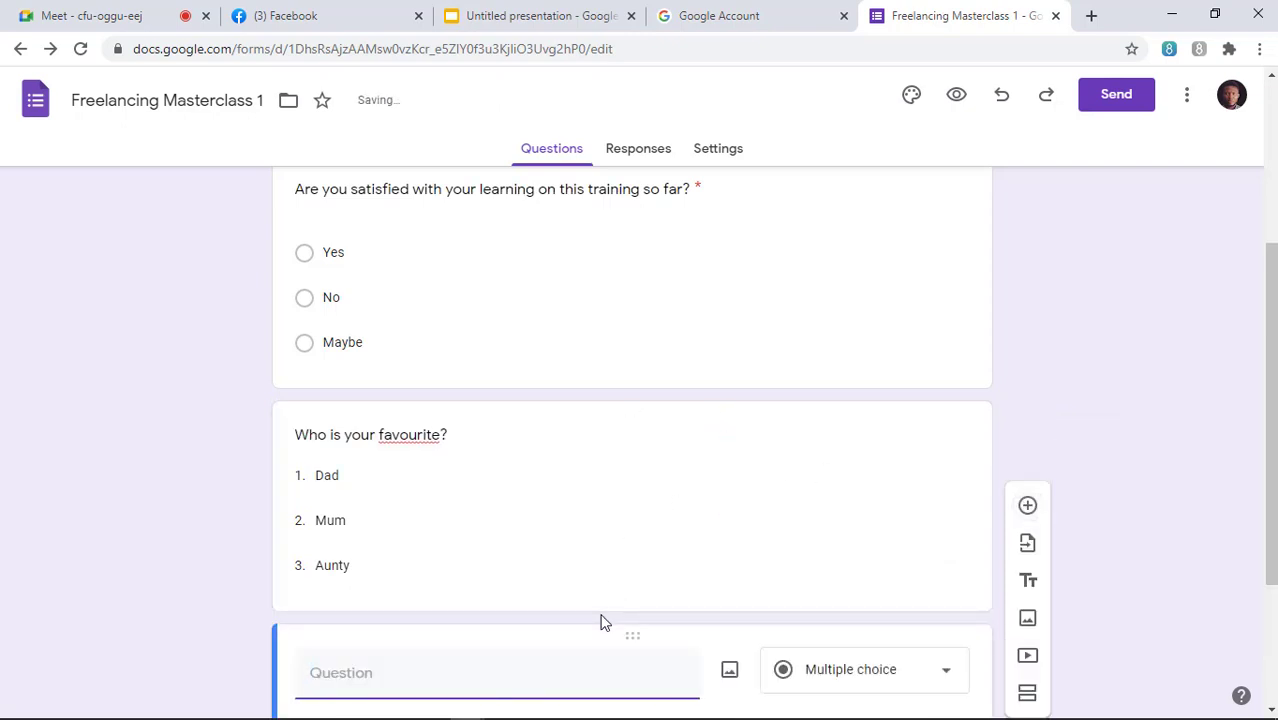
{"action": "type", "text": "Image"}
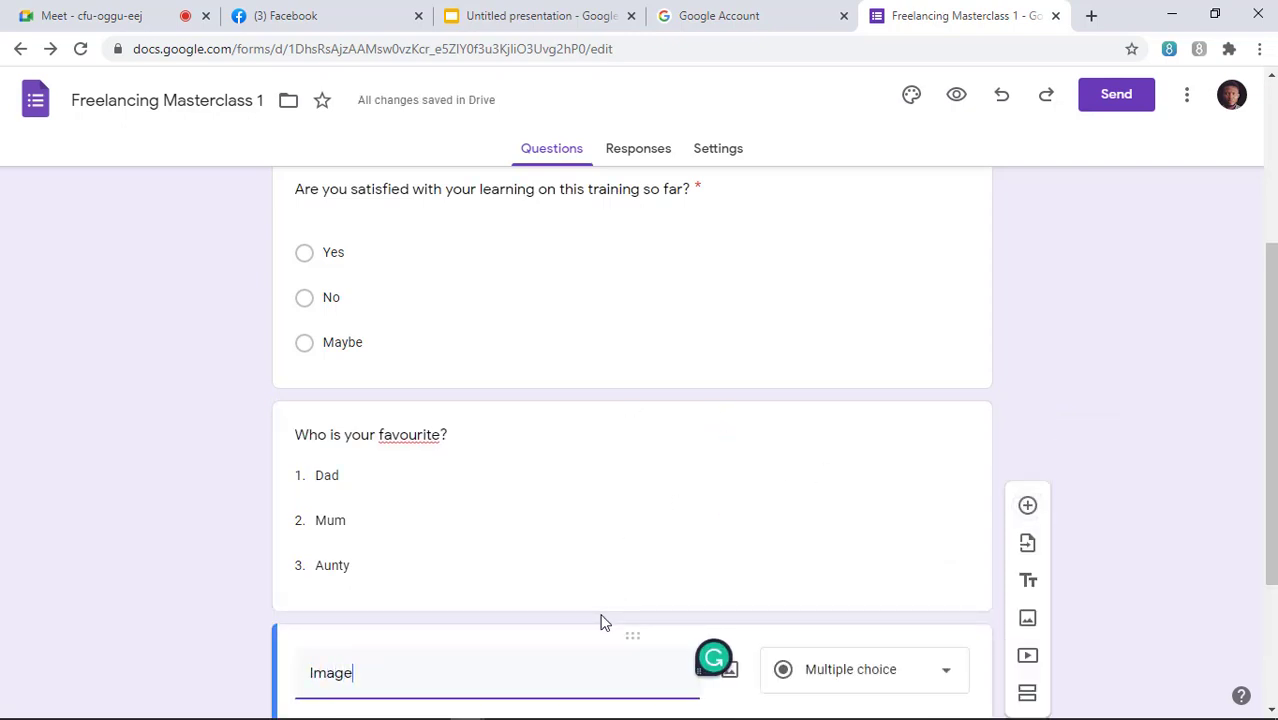
{"action": "scroll", "coordinate": [727, 601], "scroll_direction": "down", "scroll_amount": 2}
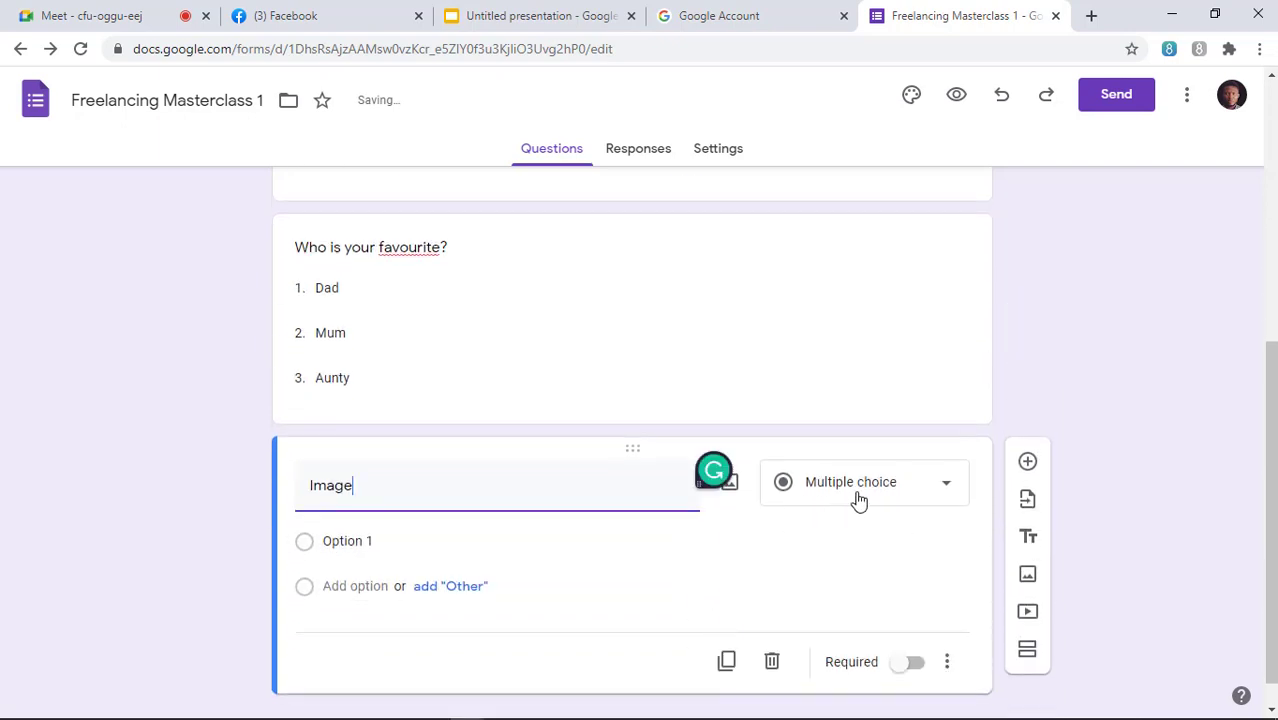
{"action": "left_click", "coordinate": [910, 499]}
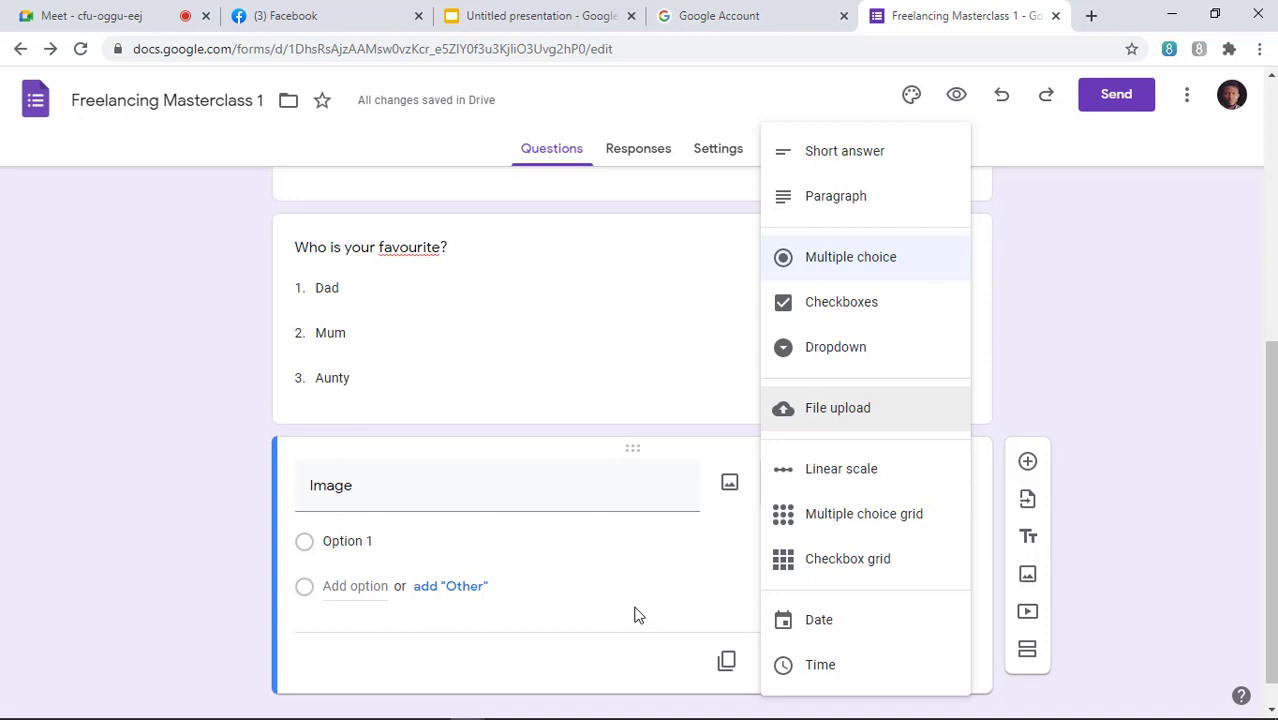
{"action": "left_click", "coordinate": [853, 423]}
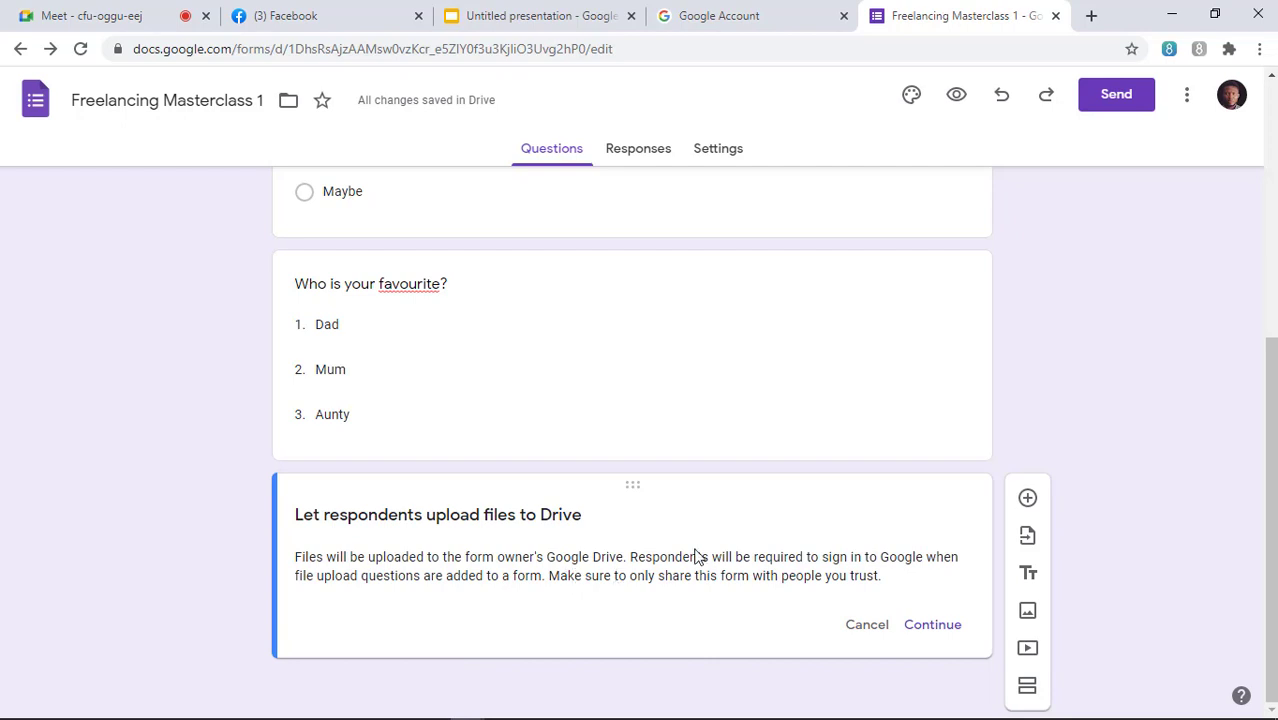
{"action": "left_click", "coordinate": [922, 628]}
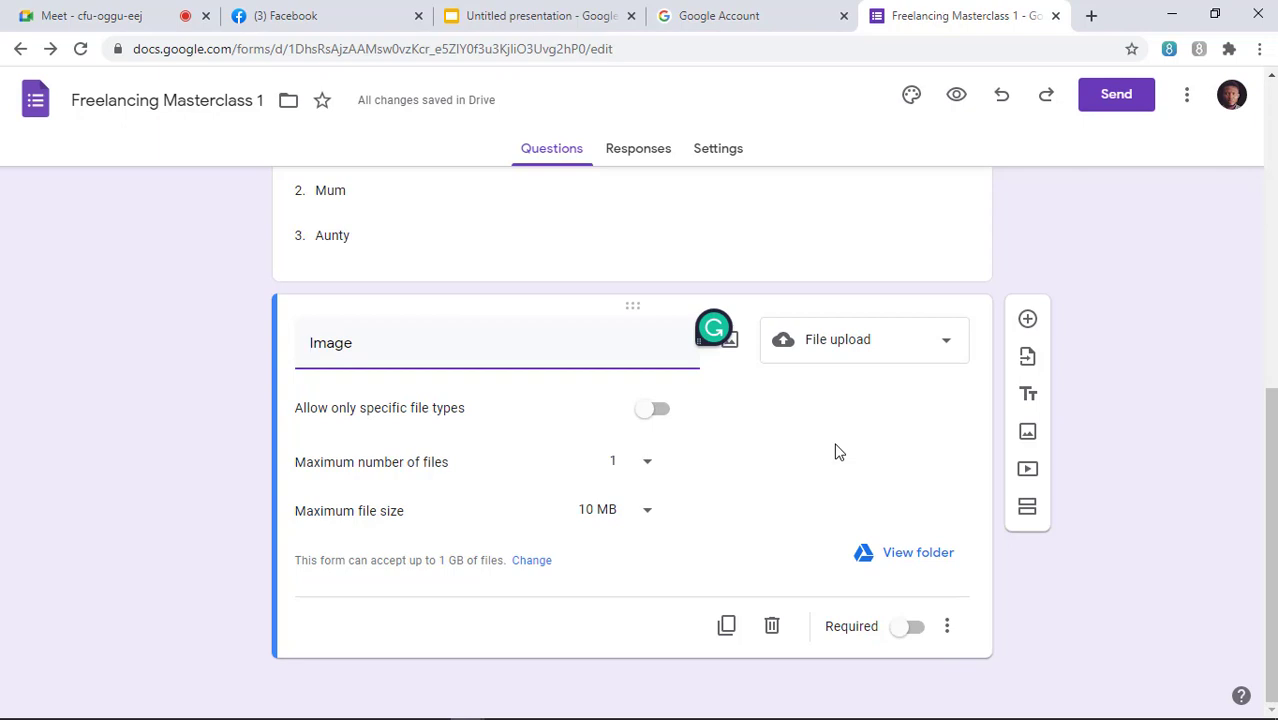
Restrict the "Image" question's uploads to the Image file type, with a maximum of 1 file.
{"action": "left_click", "coordinate": [656, 418]}
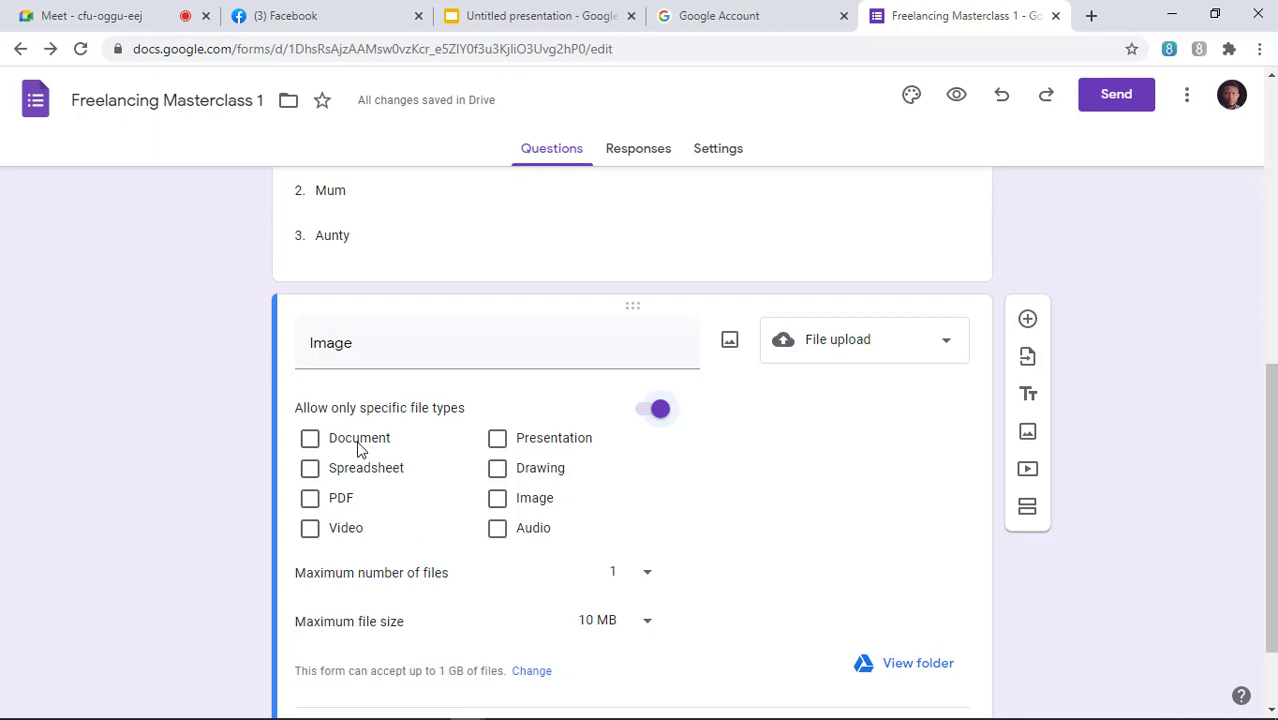
{"action": "left_click", "coordinate": [497, 502]}
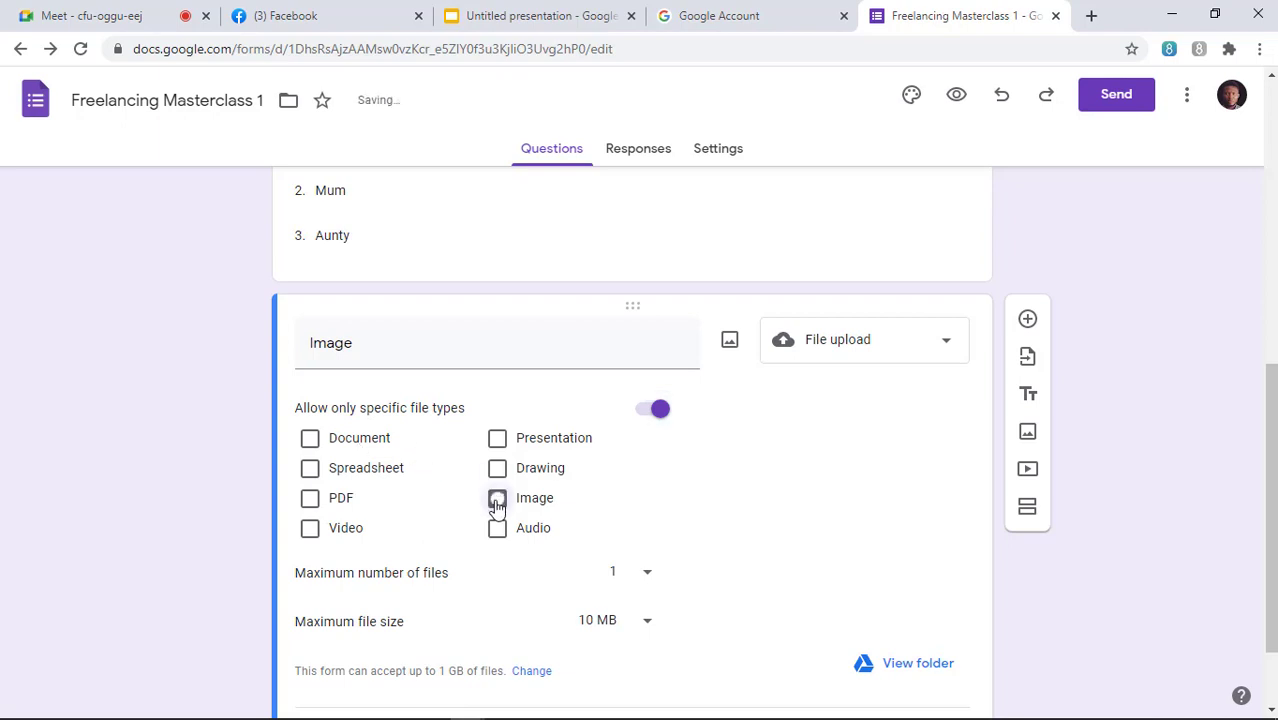
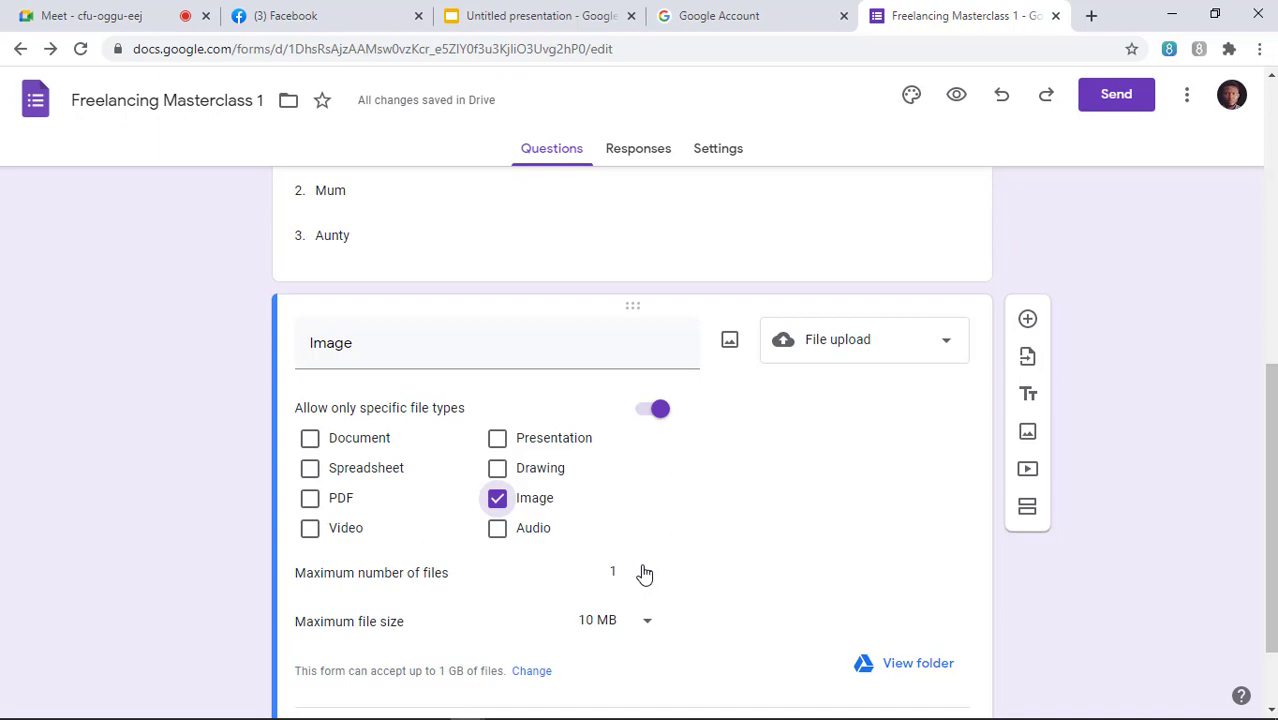
{"action": "left_click", "coordinate": [644, 573]}
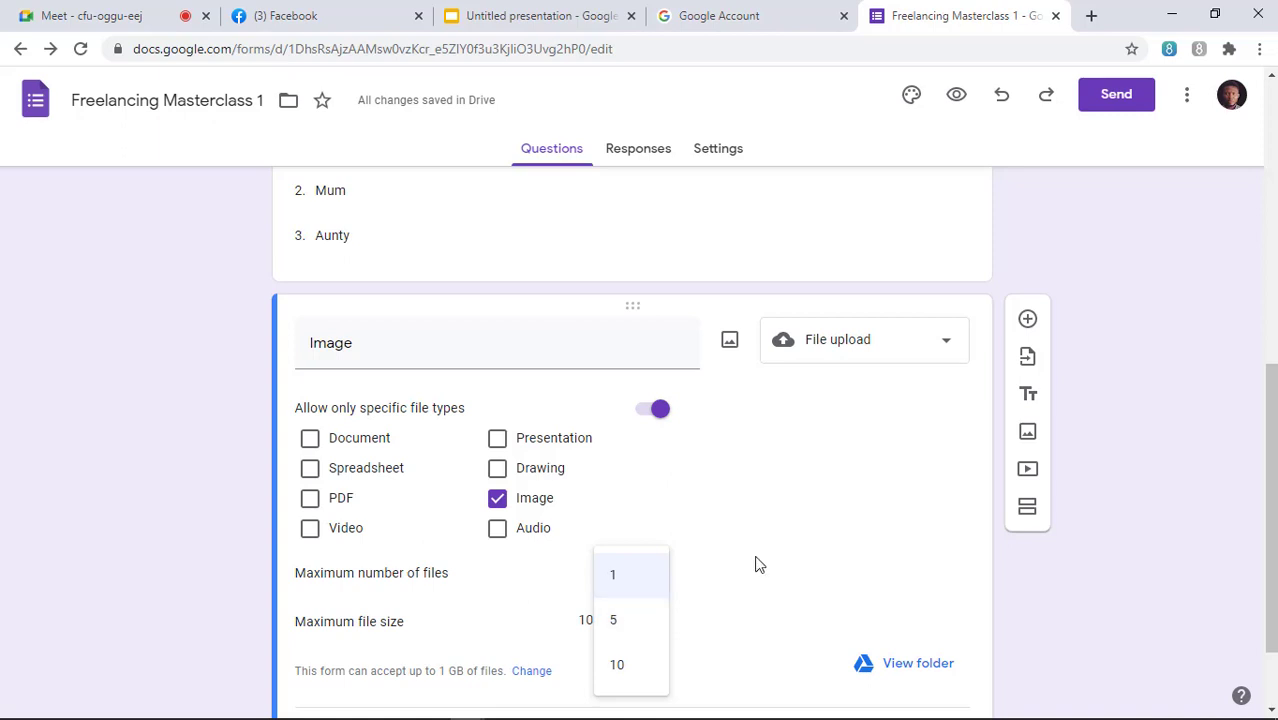
{"action": "left_click", "coordinate": [770, 540]}
{"action": "left_click", "coordinate": [619, 578]}
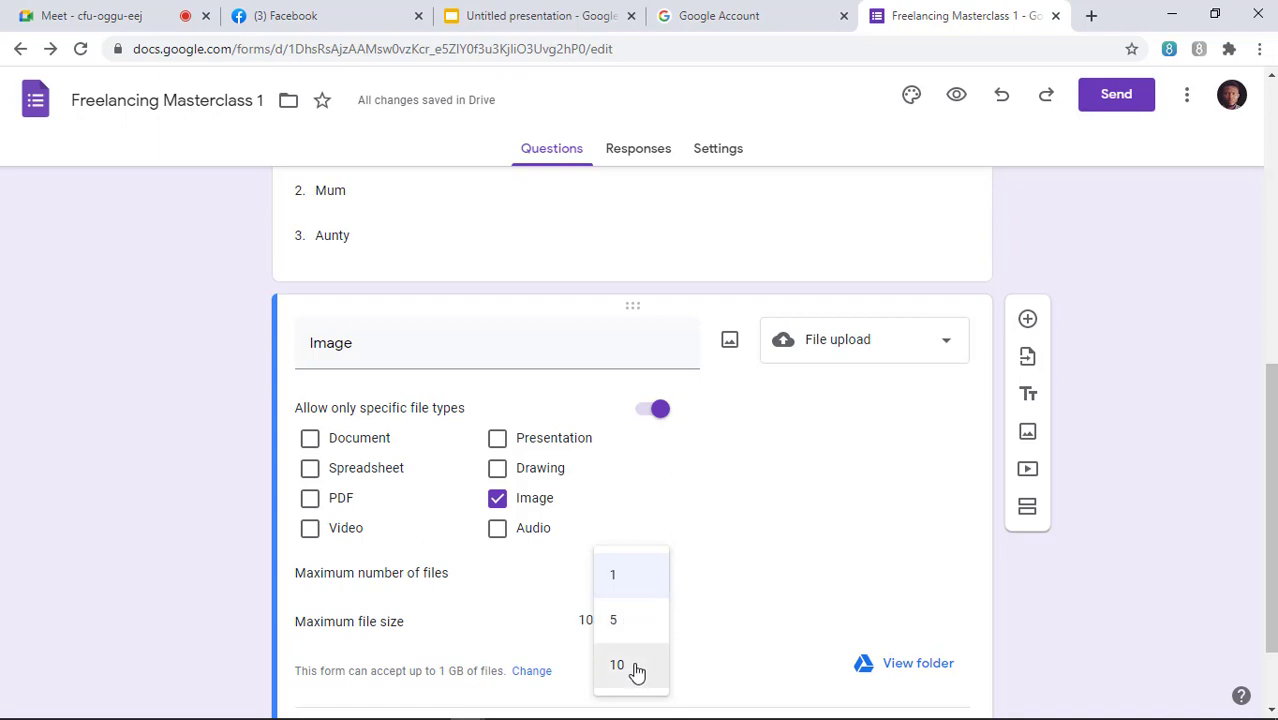
{"action": "left_click", "coordinate": [633, 586]}
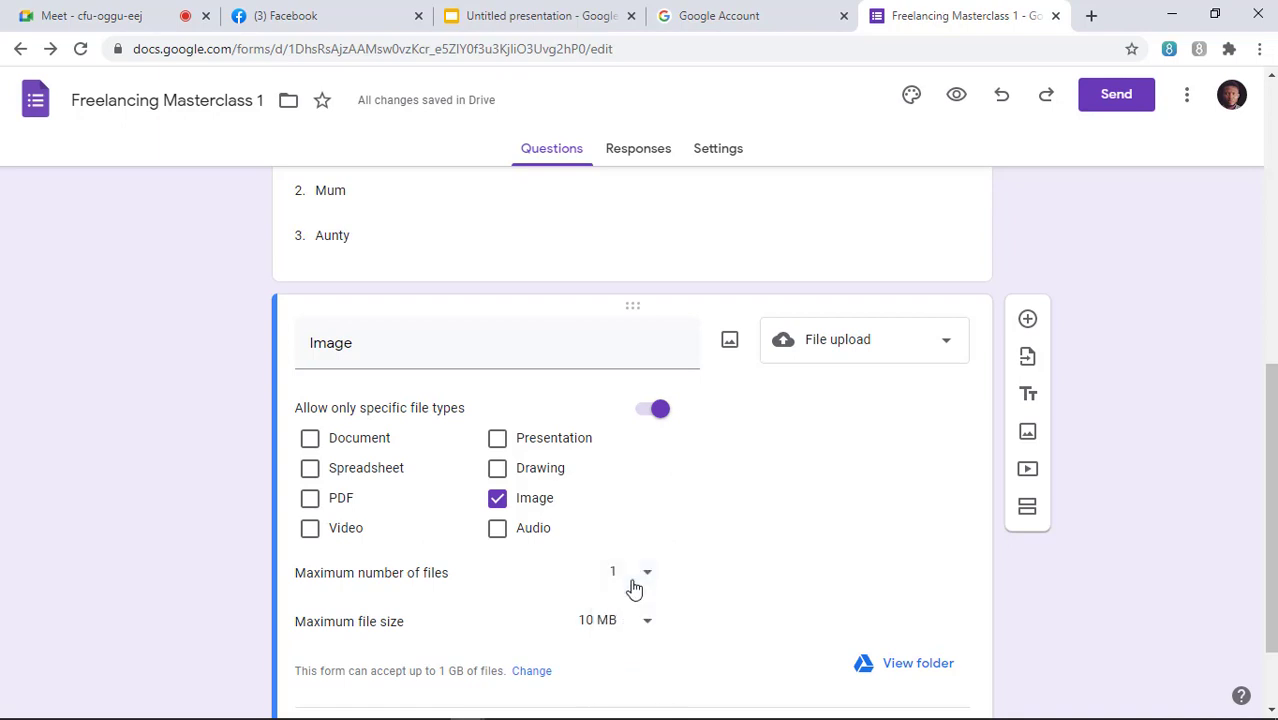
Set the maximum file size of the "Image" upload question to 1 MB.
{"action": "scroll", "coordinate": [699, 522], "scroll_direction": "down", "scroll_amount": 1}
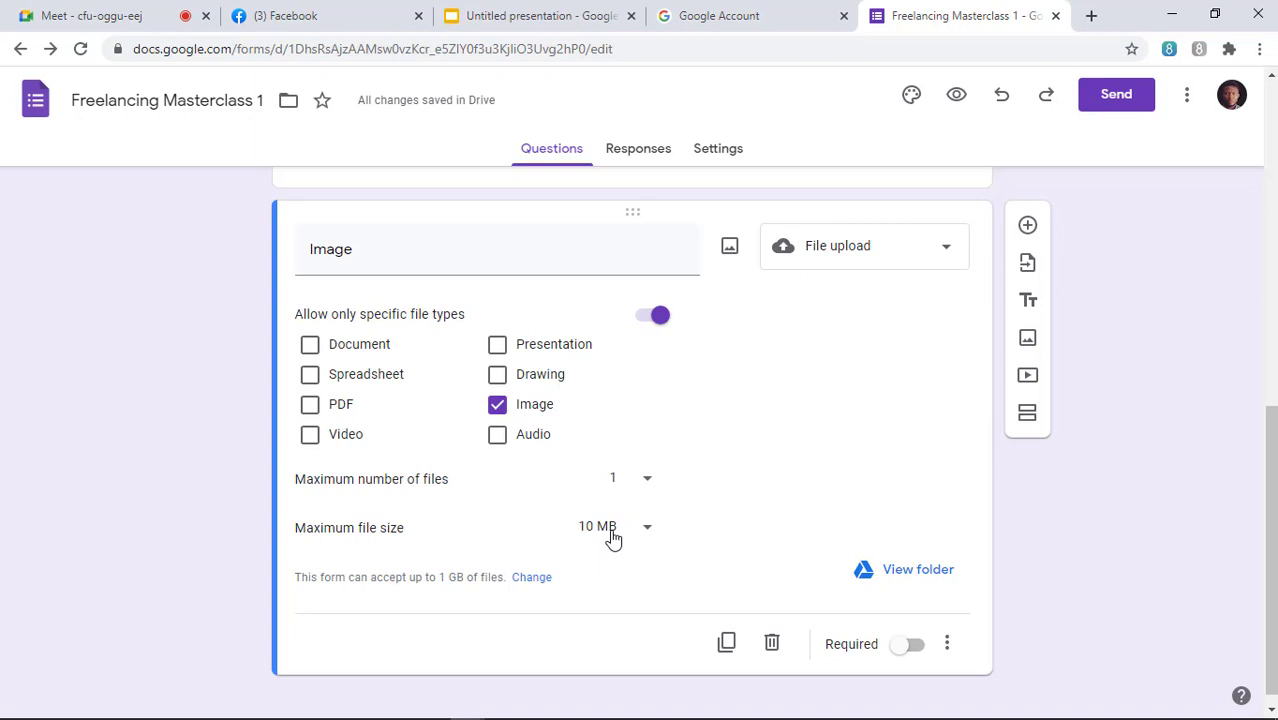
{"action": "left_click", "coordinate": [613, 536]}
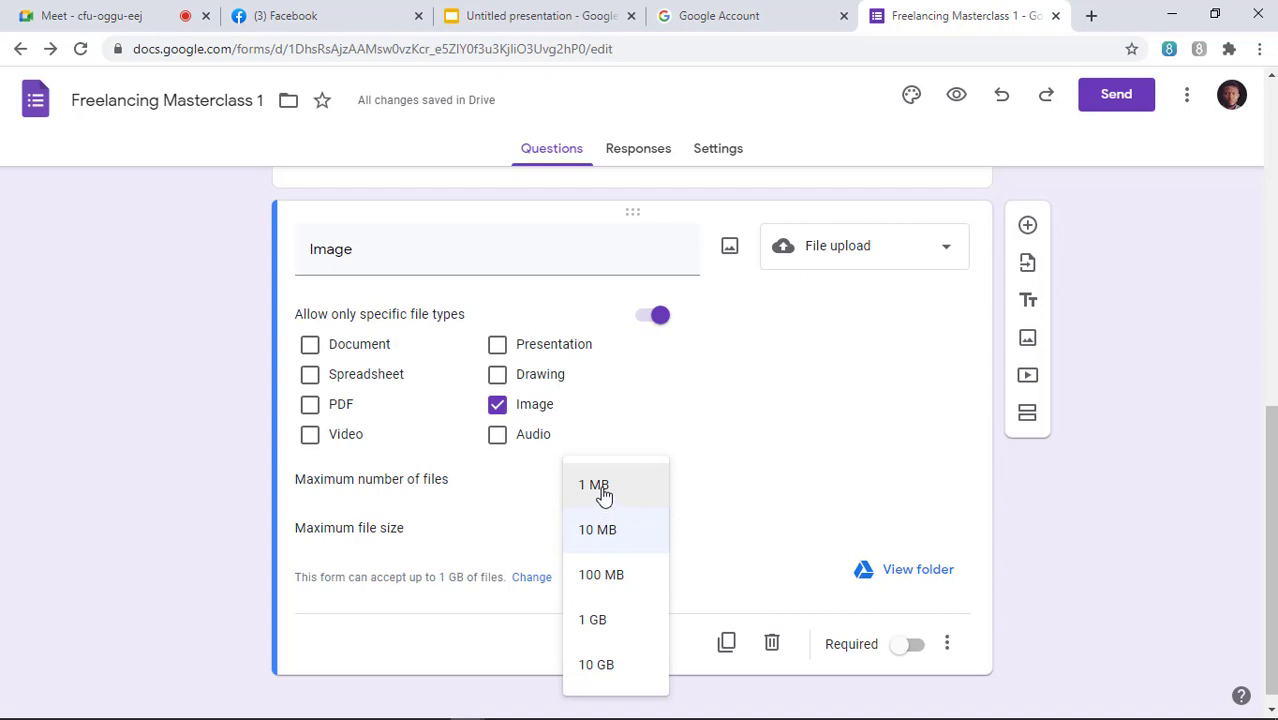
{"action": "left_click", "coordinate": [603, 494]}
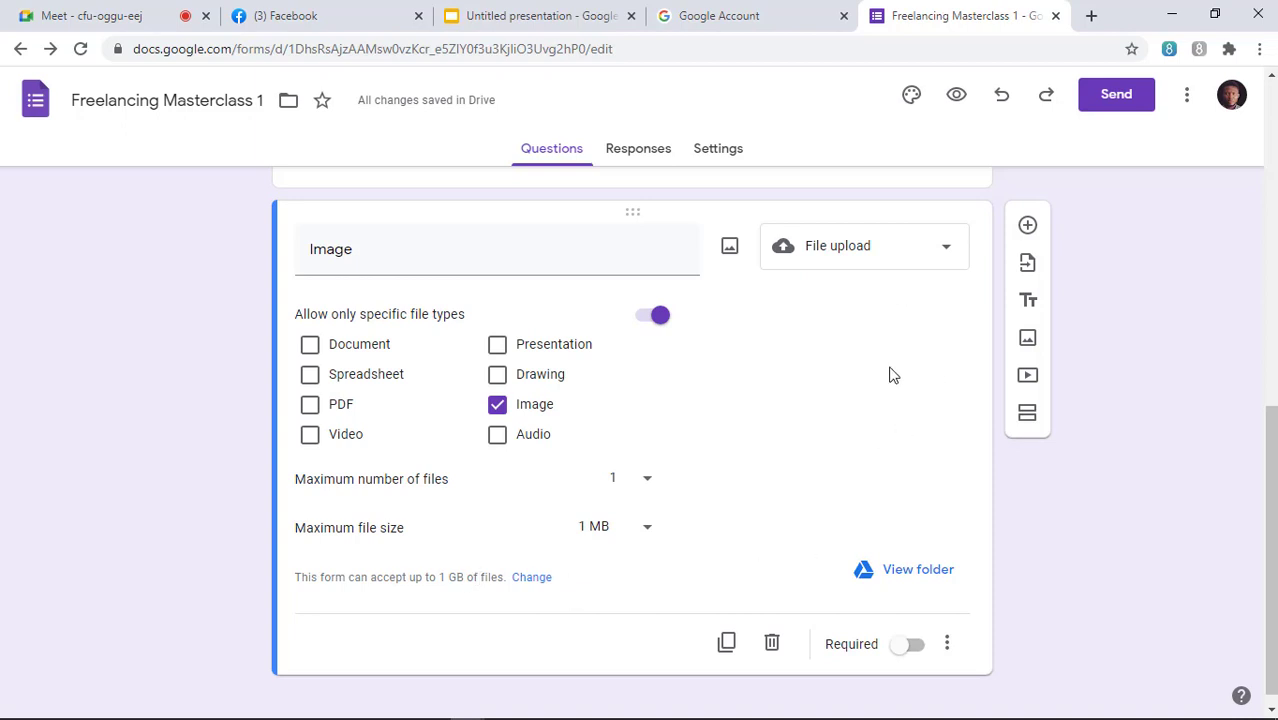
Add a required short-answer question titled "Email address" below the "Image" question, leaving no surplus blank question.
{"action": "left_click", "coordinate": [1027, 225]}
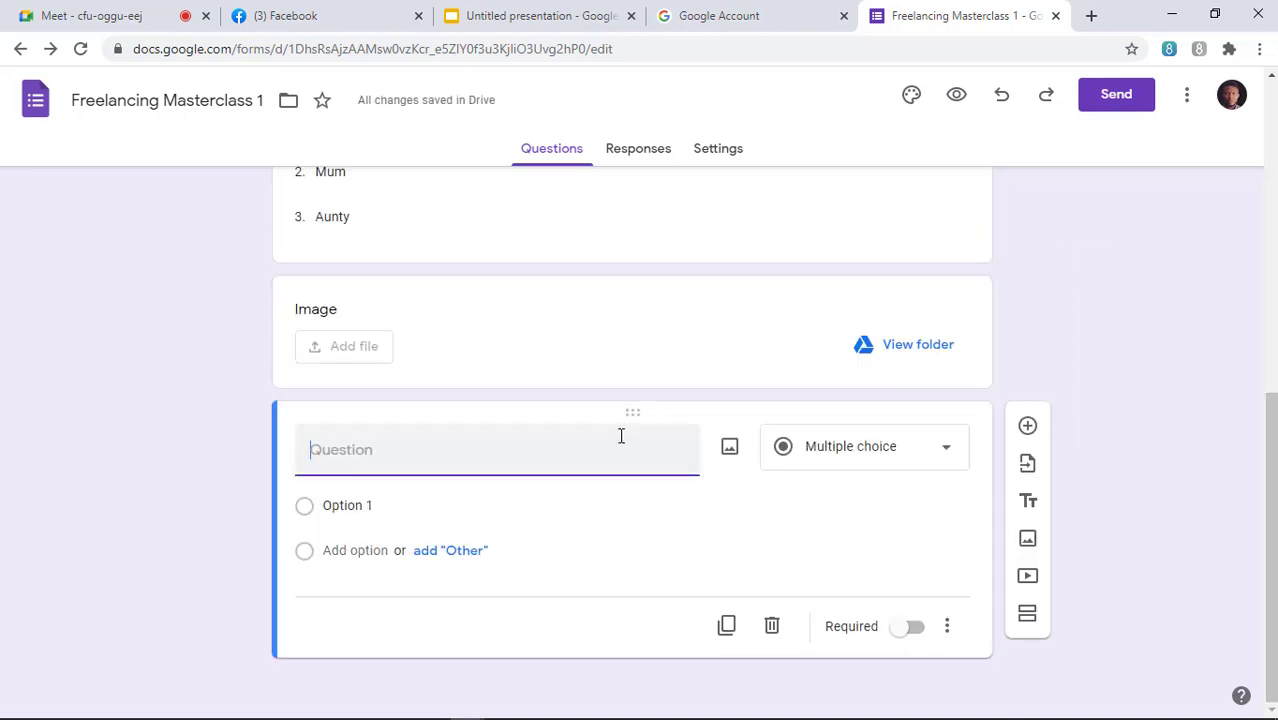
{"action": "left_click", "coordinate": [1028, 427]}
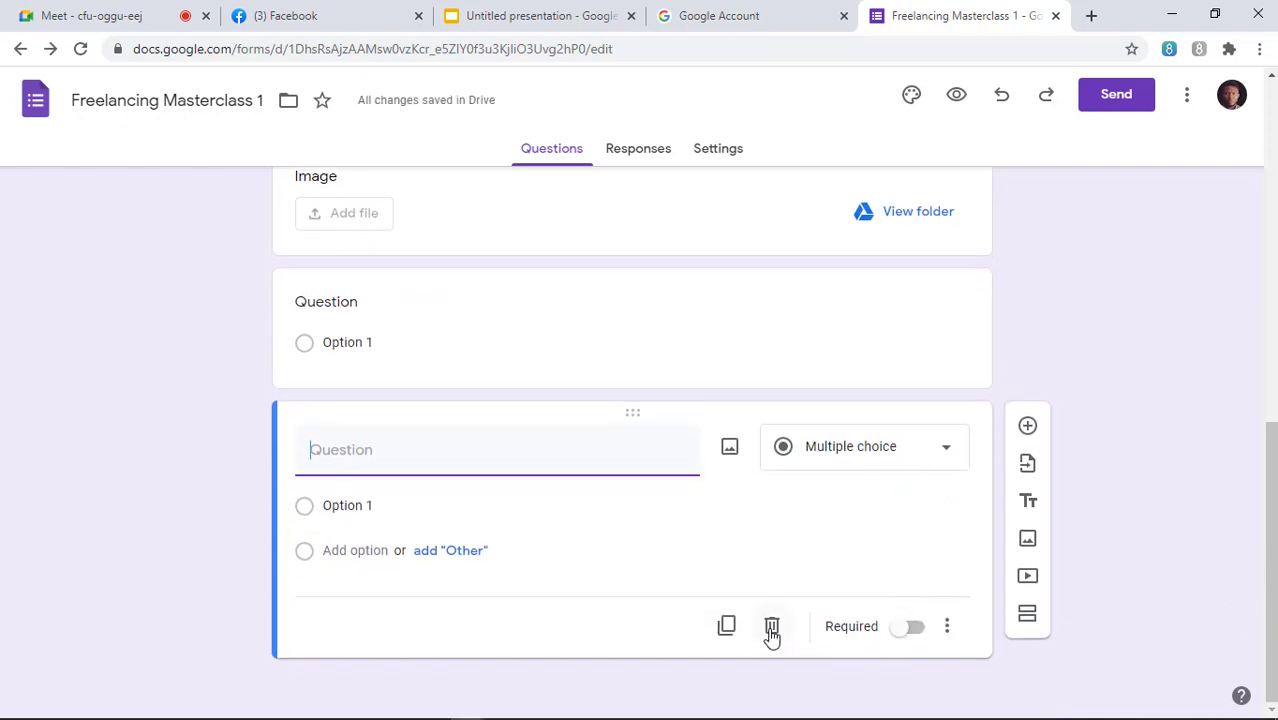
{"action": "left_click", "coordinate": [772, 626]}
{"action": "left_click", "coordinate": [876, 458]}
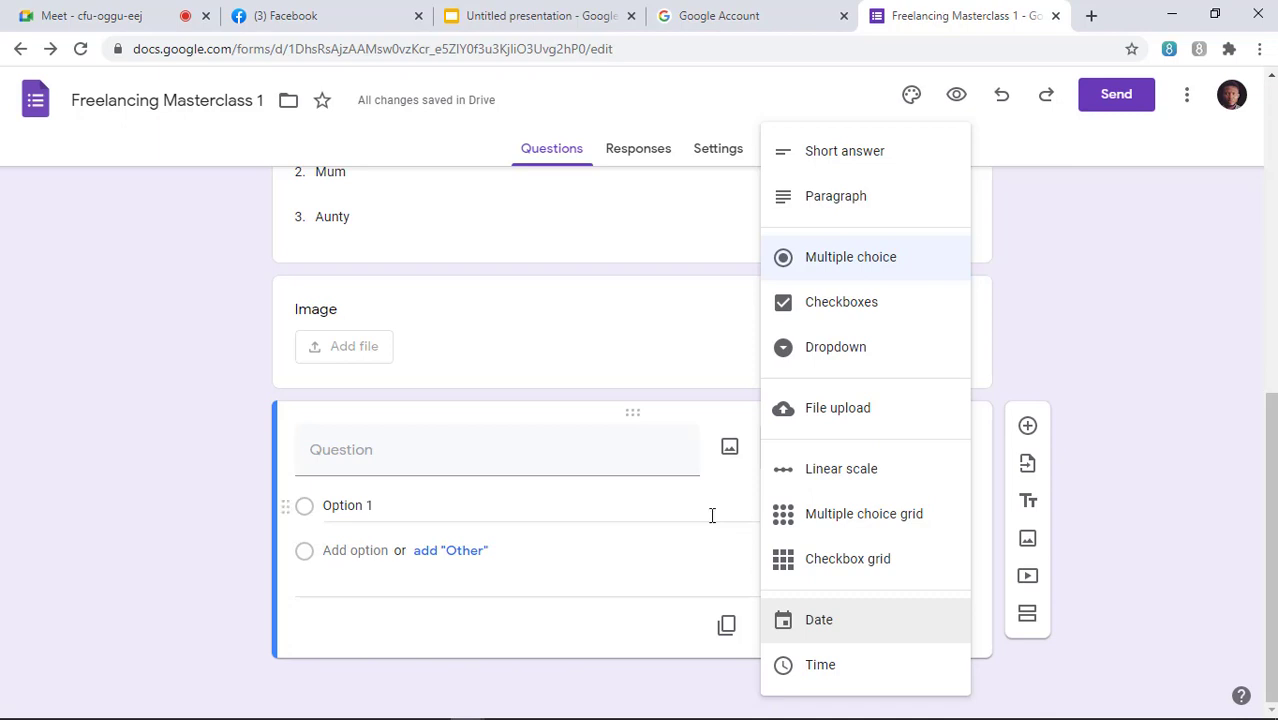
{"action": "left_click", "coordinate": [555, 456]}
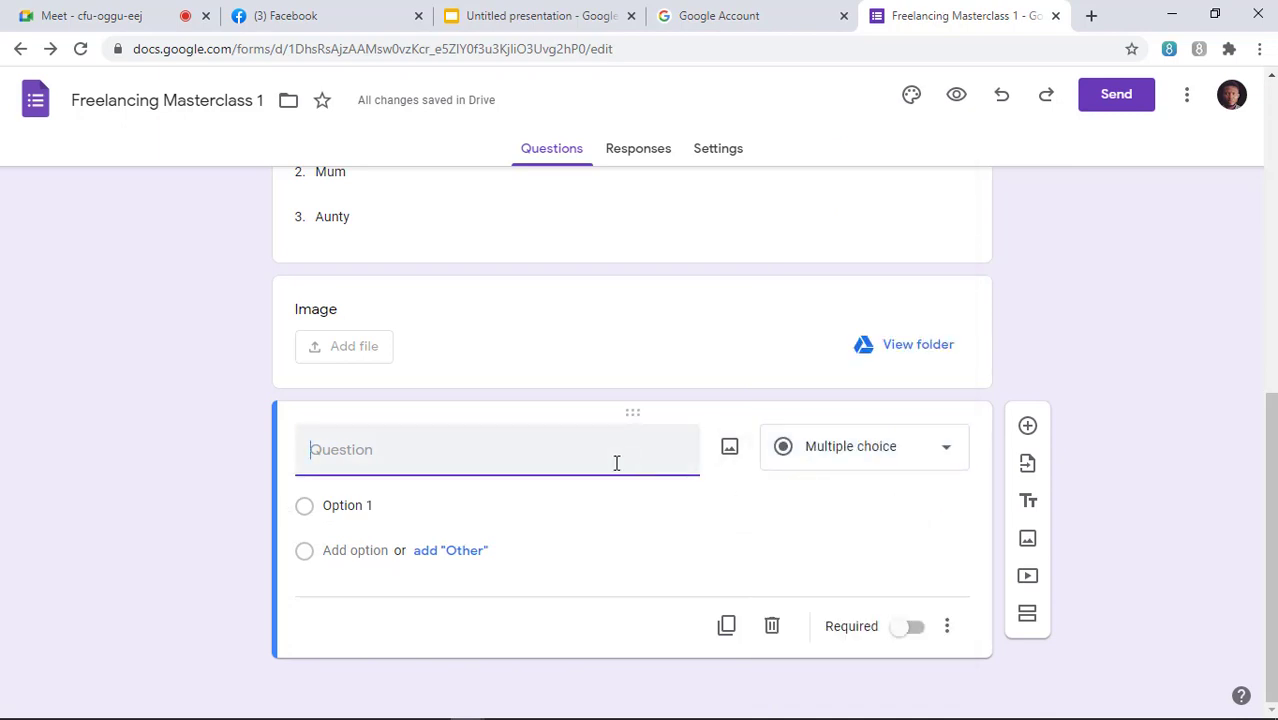
{"action": "type", "text": "E"}
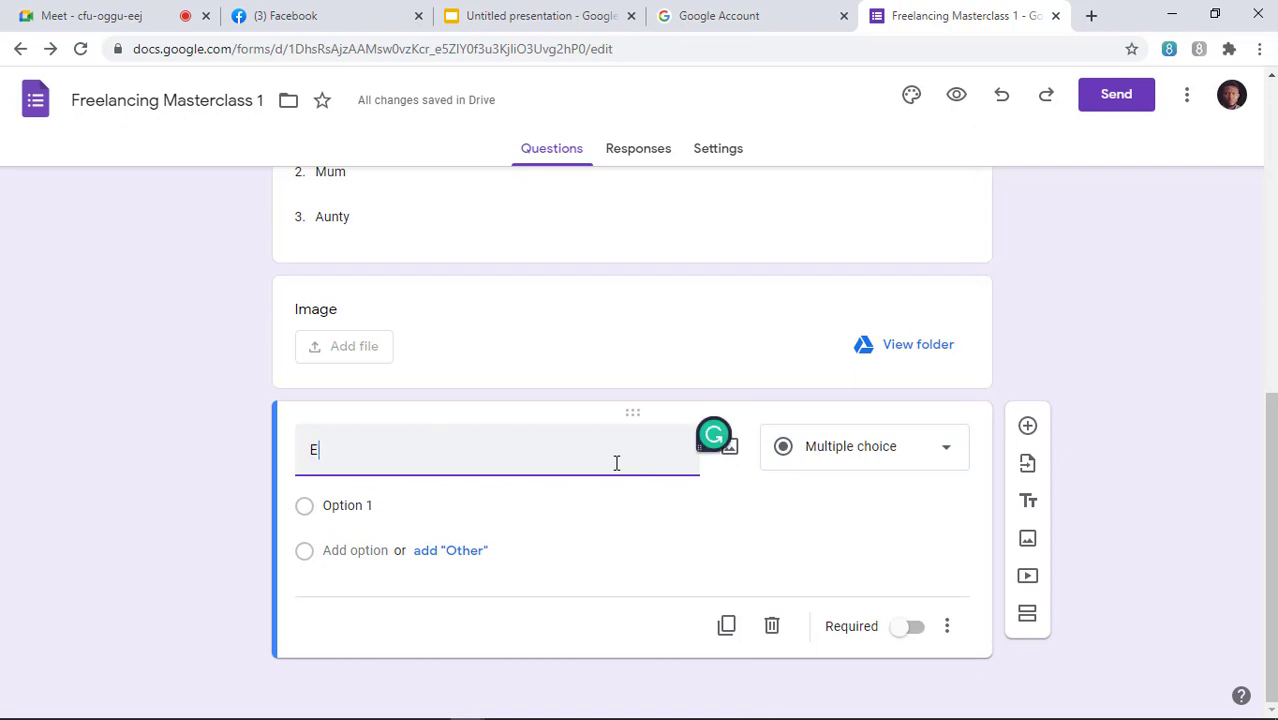
{"action": "type", "text": "mail "}
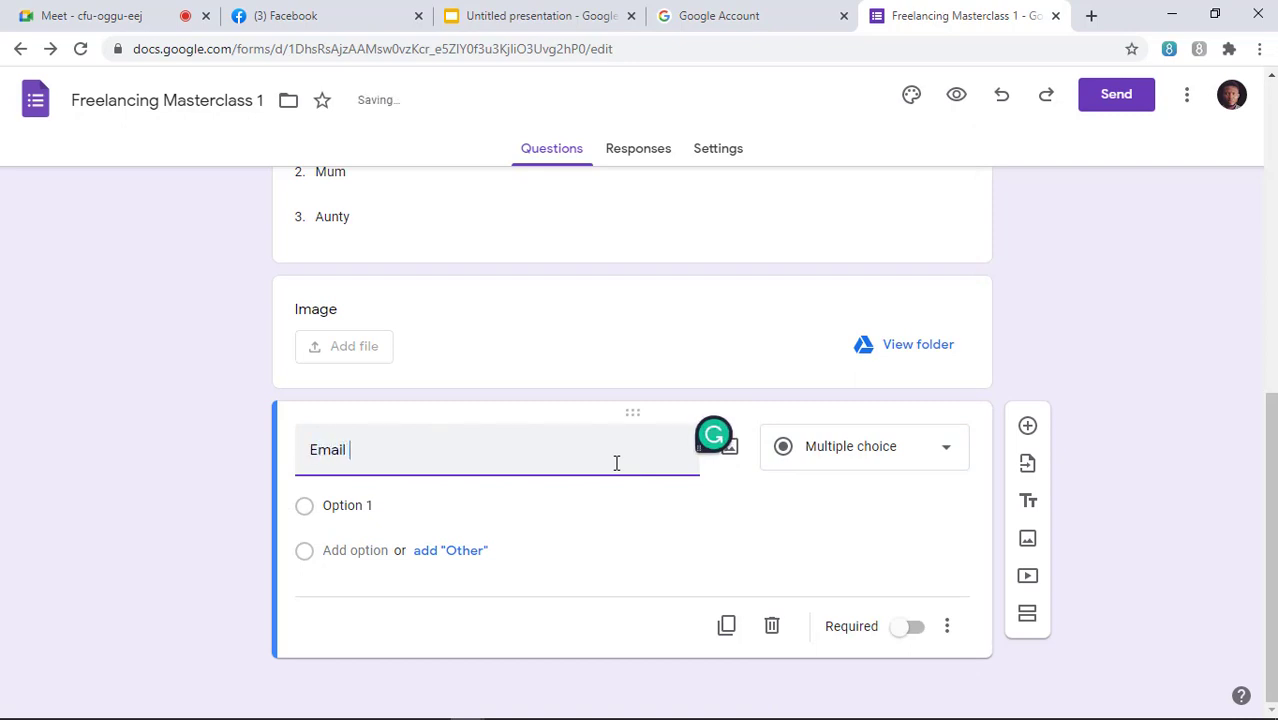
{"action": "type", "text": "address"}
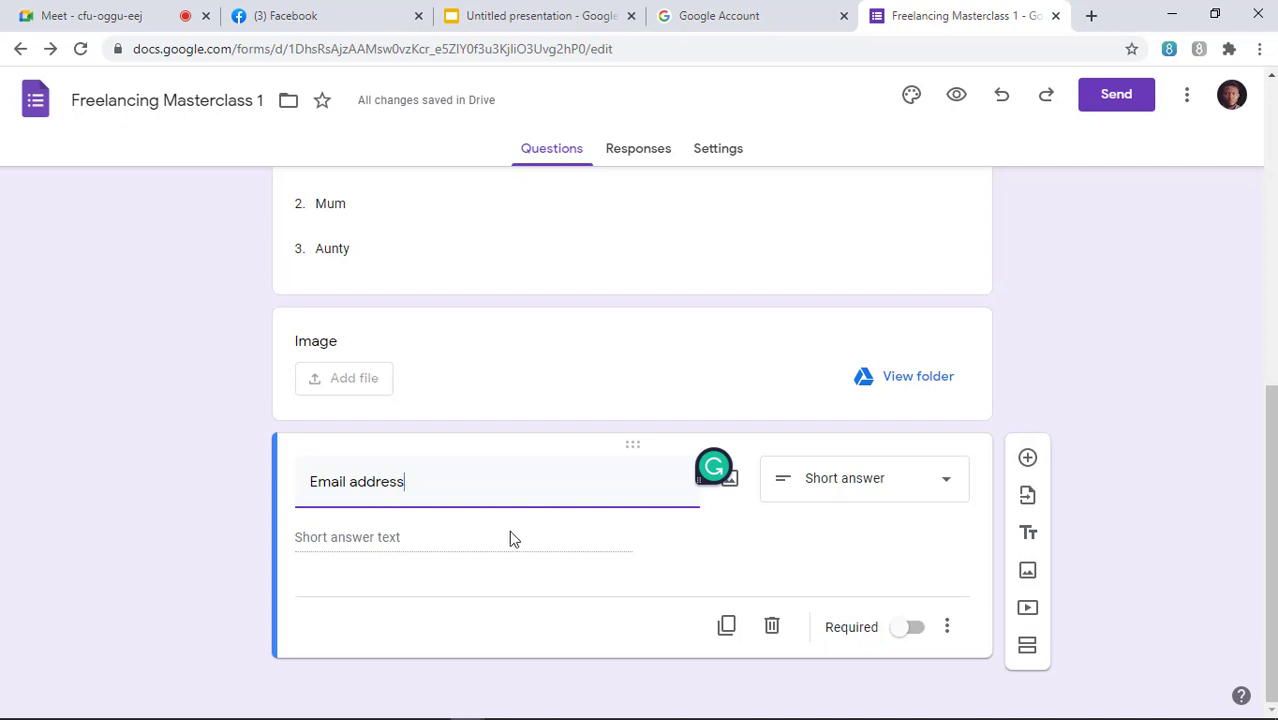
{"action": "left_click", "coordinate": [910, 627]}
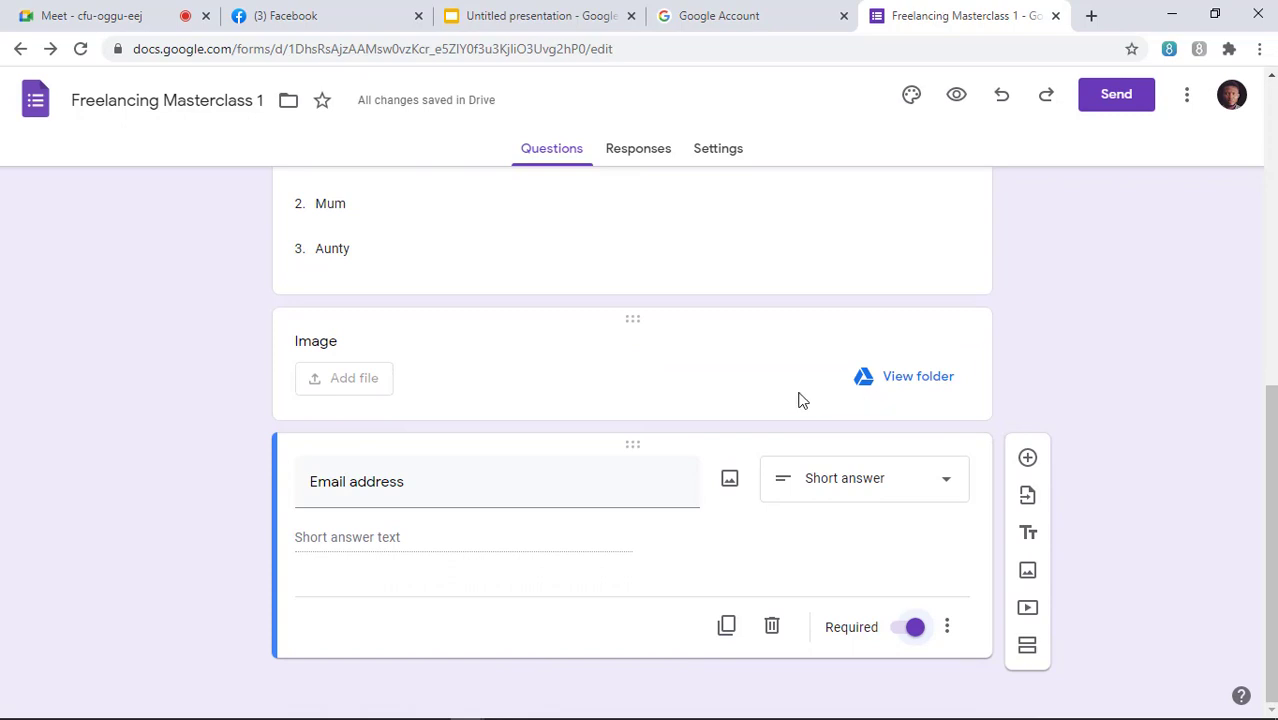
Make the "Name" question at the beginning of the form required.
{"action": "scroll", "coordinate": [741, 381], "scroll_direction": "up", "scroll_amount": 3}
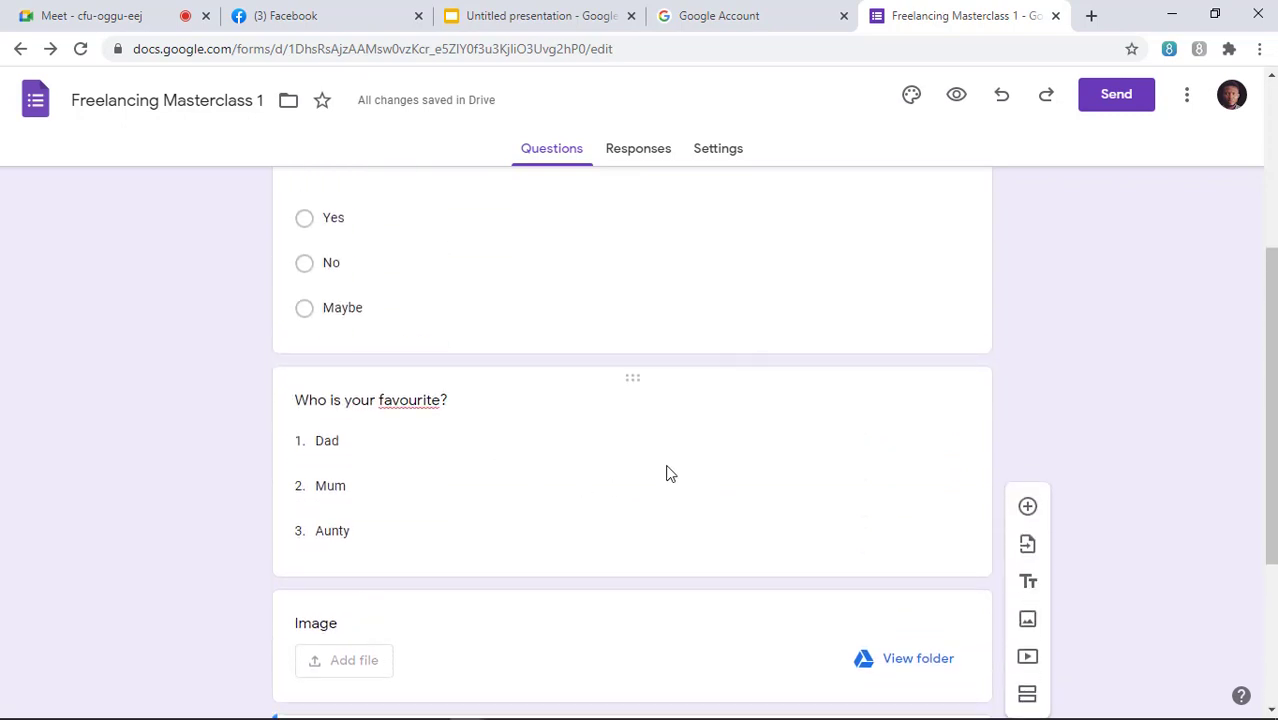
{"action": "scroll", "coordinate": [655, 500], "scroll_direction": "up", "scroll_amount": 2}
{"action": "scroll", "coordinate": [706, 505], "scroll_direction": "up", "scroll_amount": 2}
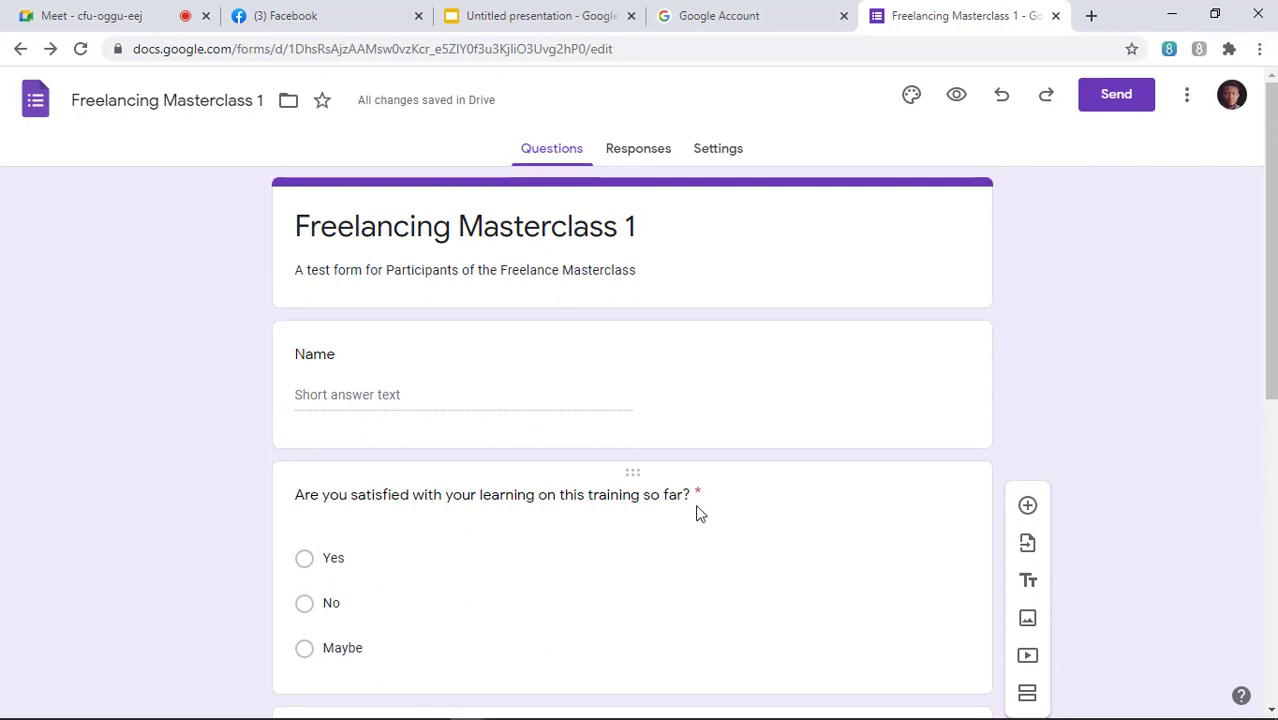
{"action": "scroll", "coordinate": [700, 513], "scroll_direction": "down", "scroll_amount": 1}
{"action": "left_click", "coordinate": [575, 286]}
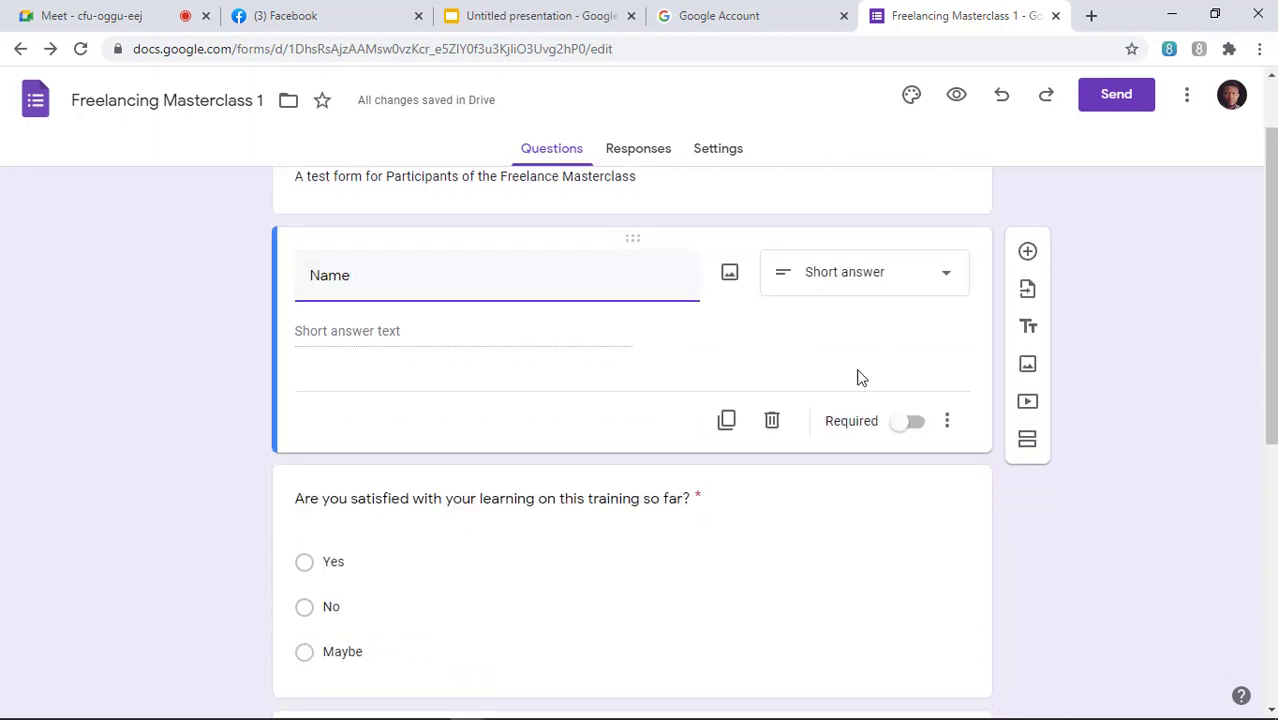
{"action": "left_click", "coordinate": [918, 428]}
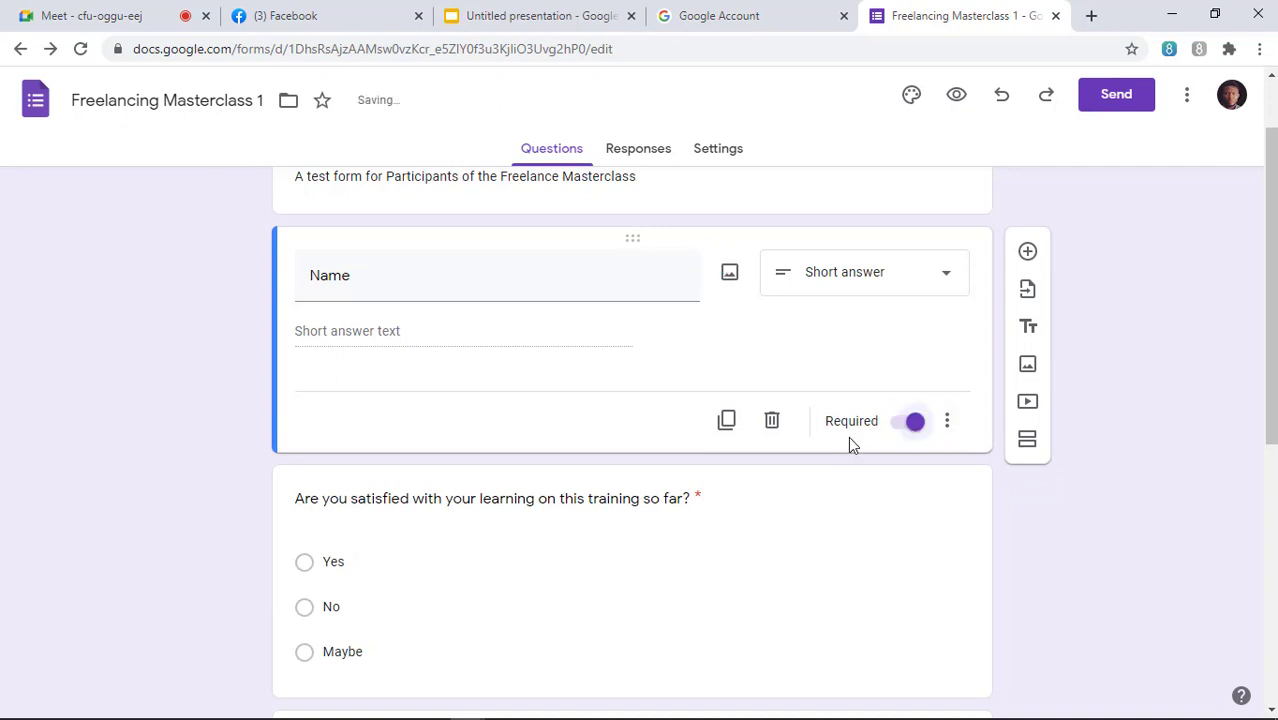
Look over the form's questions and examine the source options for inserting an image, without inserting one.
{"action": "scroll", "coordinate": [813, 448], "scroll_direction": "down", "scroll_amount": 5}
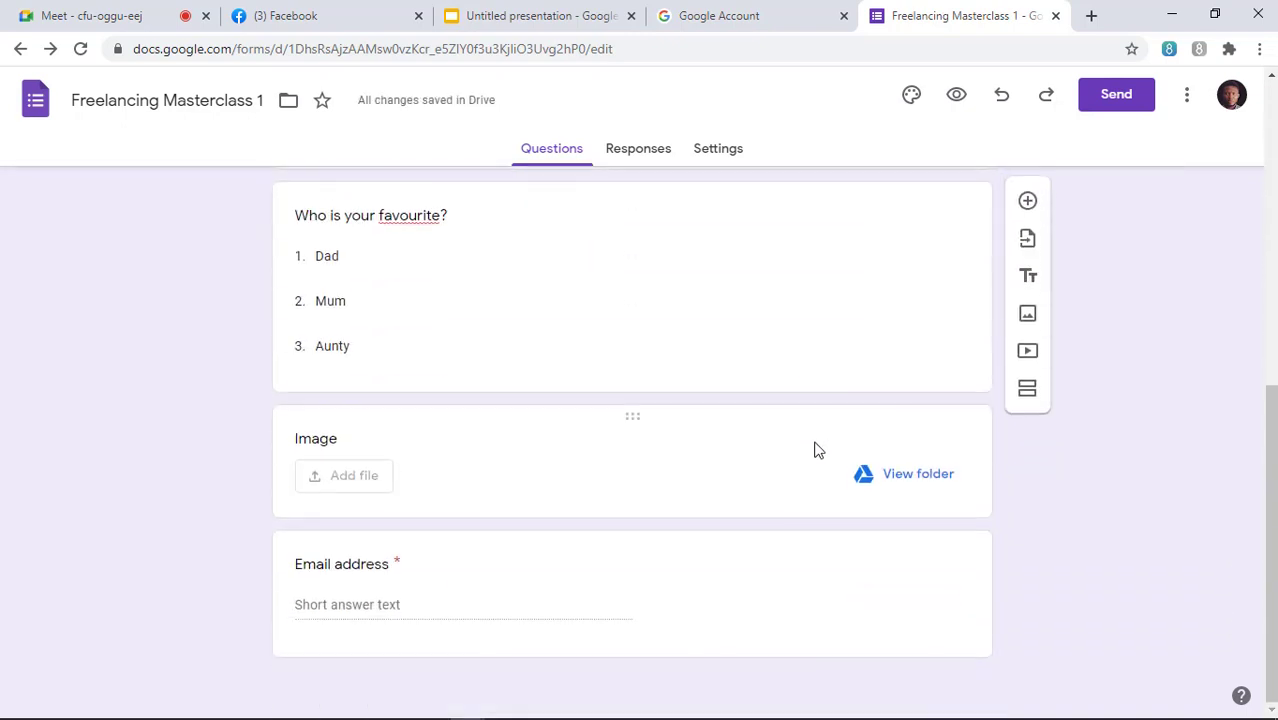
{"action": "scroll", "coordinate": [815, 449], "scroll_direction": "up", "scroll_amount": 3}
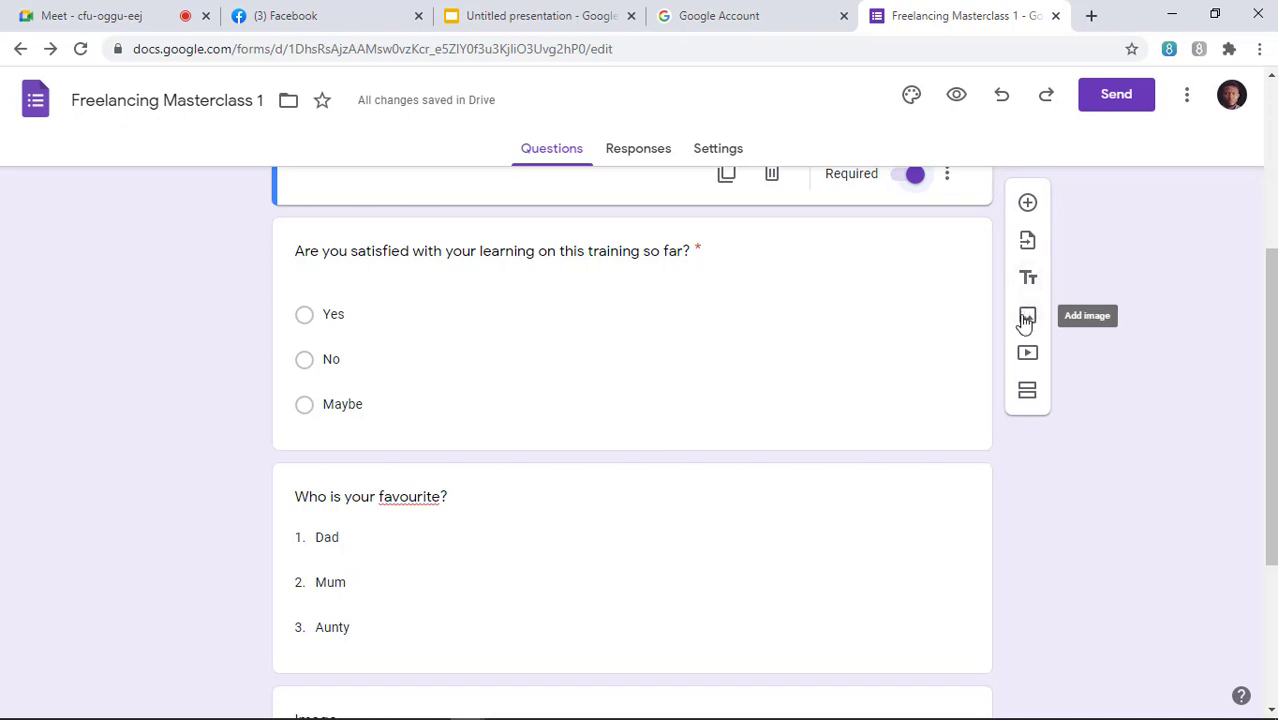
{"action": "scroll", "coordinate": [933, 391], "scroll_direction": "down", "scroll_amount": 3}
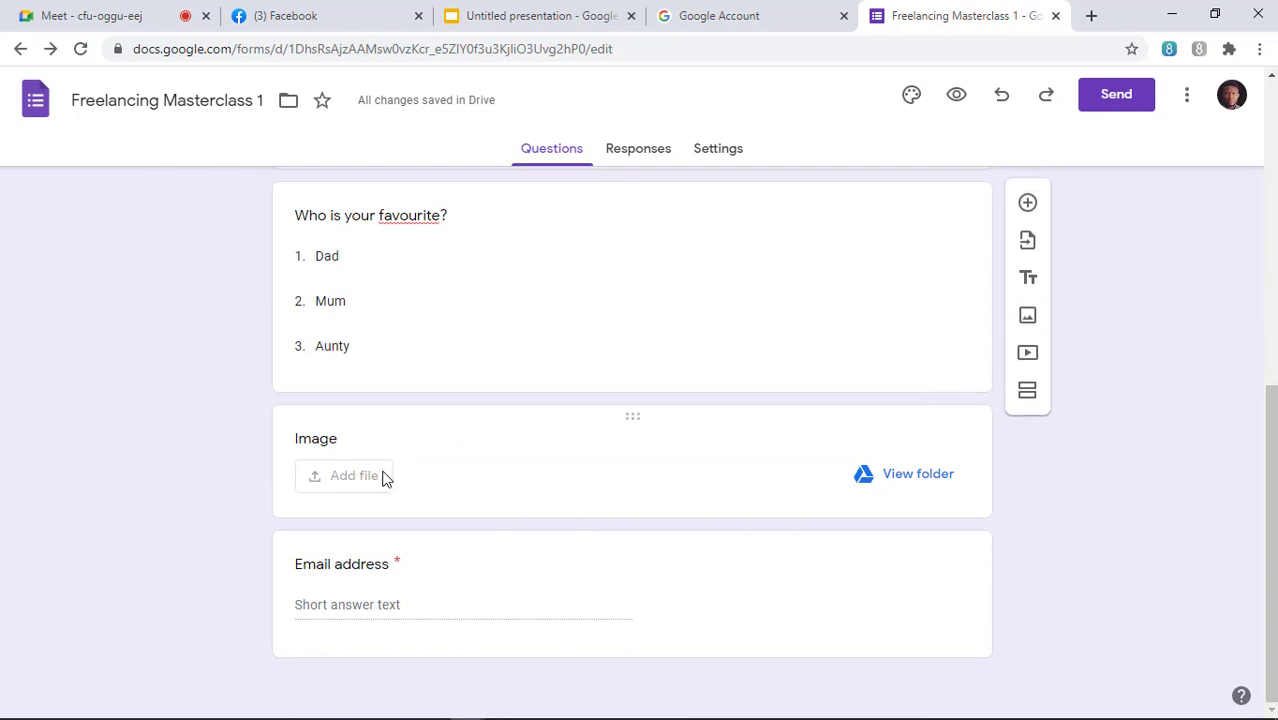
{"action": "left_click", "coordinate": [1034, 320]}
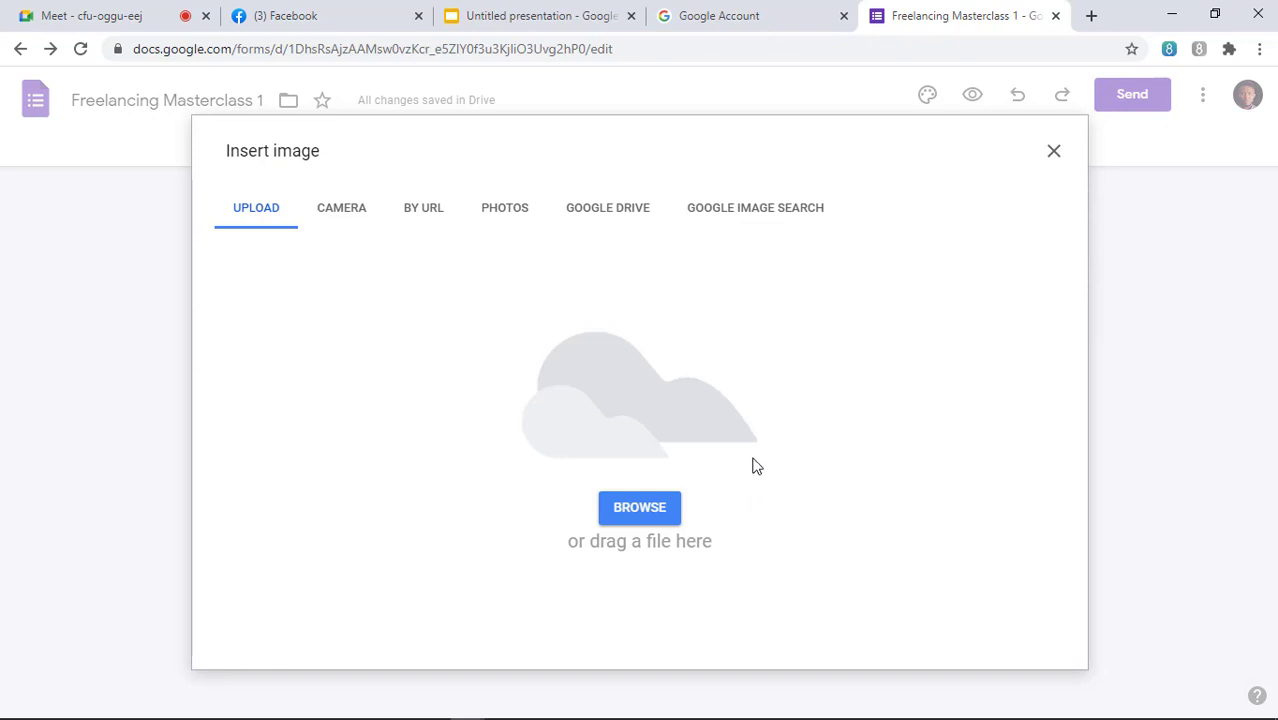
{"action": "left_click", "coordinate": [1054, 155]}
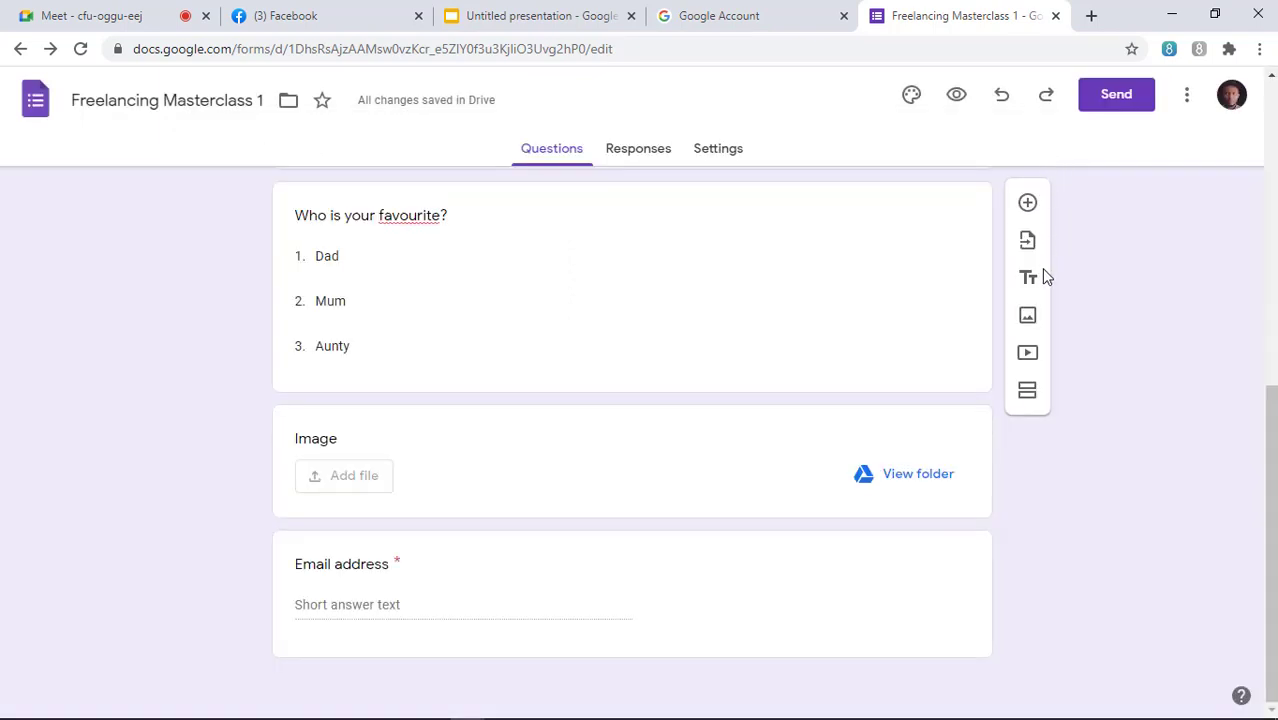
{"action": "scroll", "coordinate": [938, 424], "scroll_direction": "up", "scroll_amount": 6}
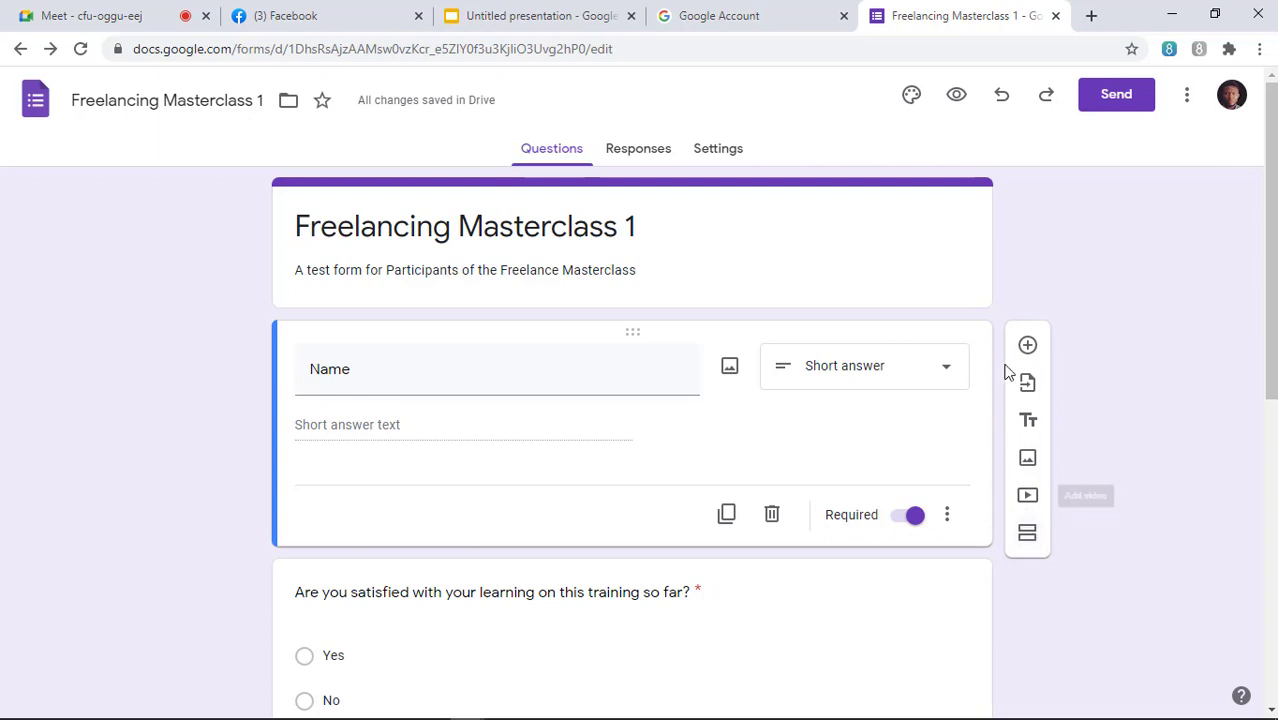
Add a new blank question directly below the "Name" question.
{"action": "scroll", "coordinate": [880, 410], "scroll_direction": "down", "scroll_amount": 2}
{"action": "scroll", "coordinate": [878, 405], "scroll_direction": "up", "scroll_amount": 2}
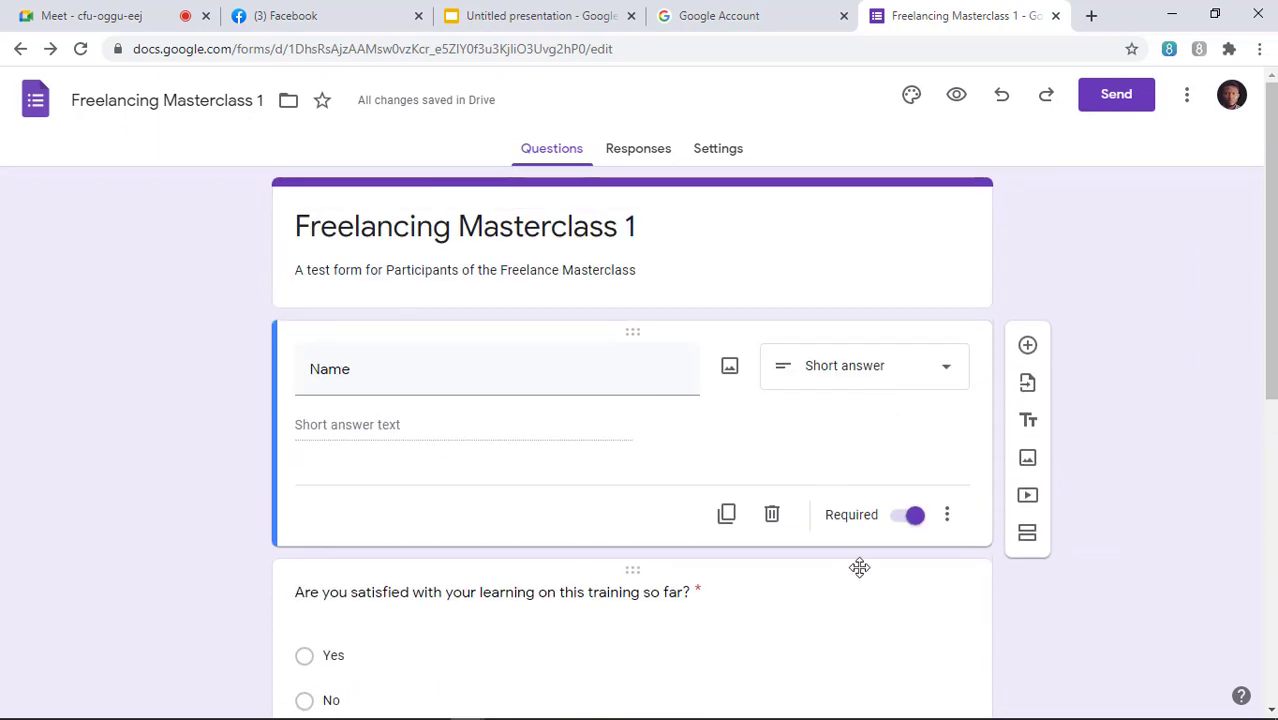
{"action": "scroll", "coordinate": [874, 448], "scroll_direction": "down", "scroll_amount": 1}
{"action": "scroll", "coordinate": [876, 448], "scroll_direction": "down", "scroll_amount": 4}
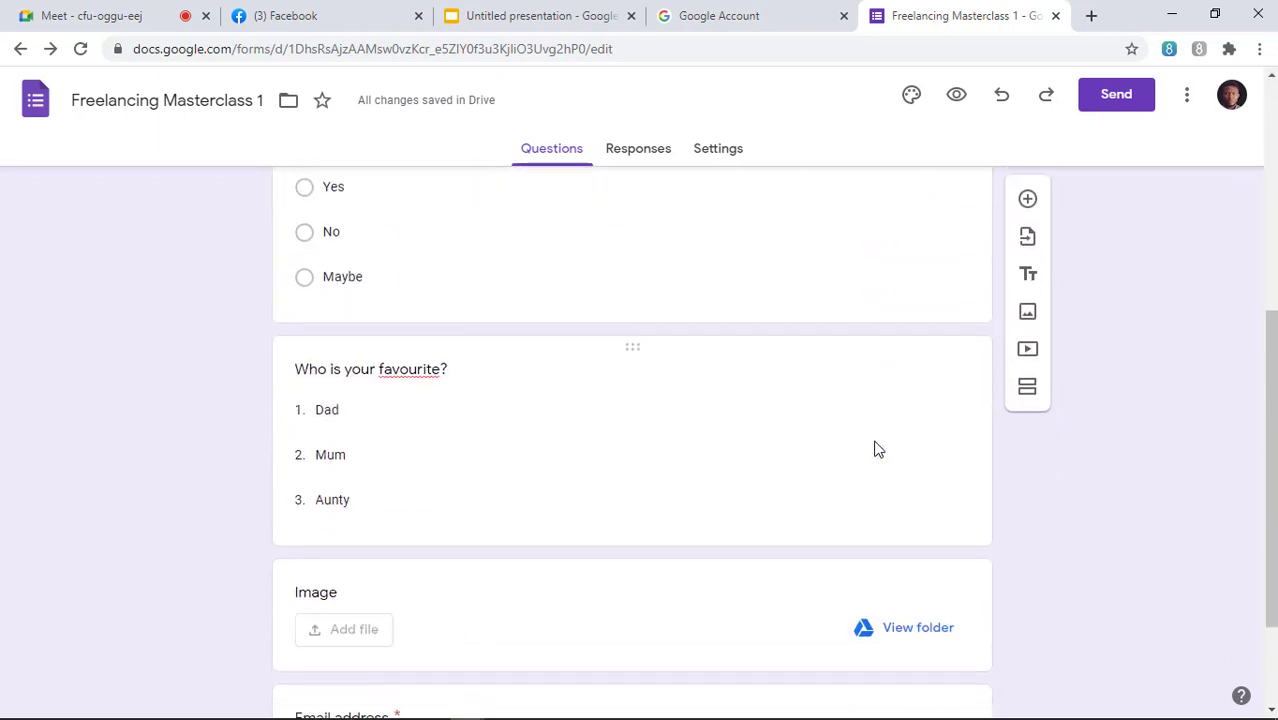
{"action": "scroll", "coordinate": [784, 316], "scroll_direction": "down", "scroll_amount": 2}
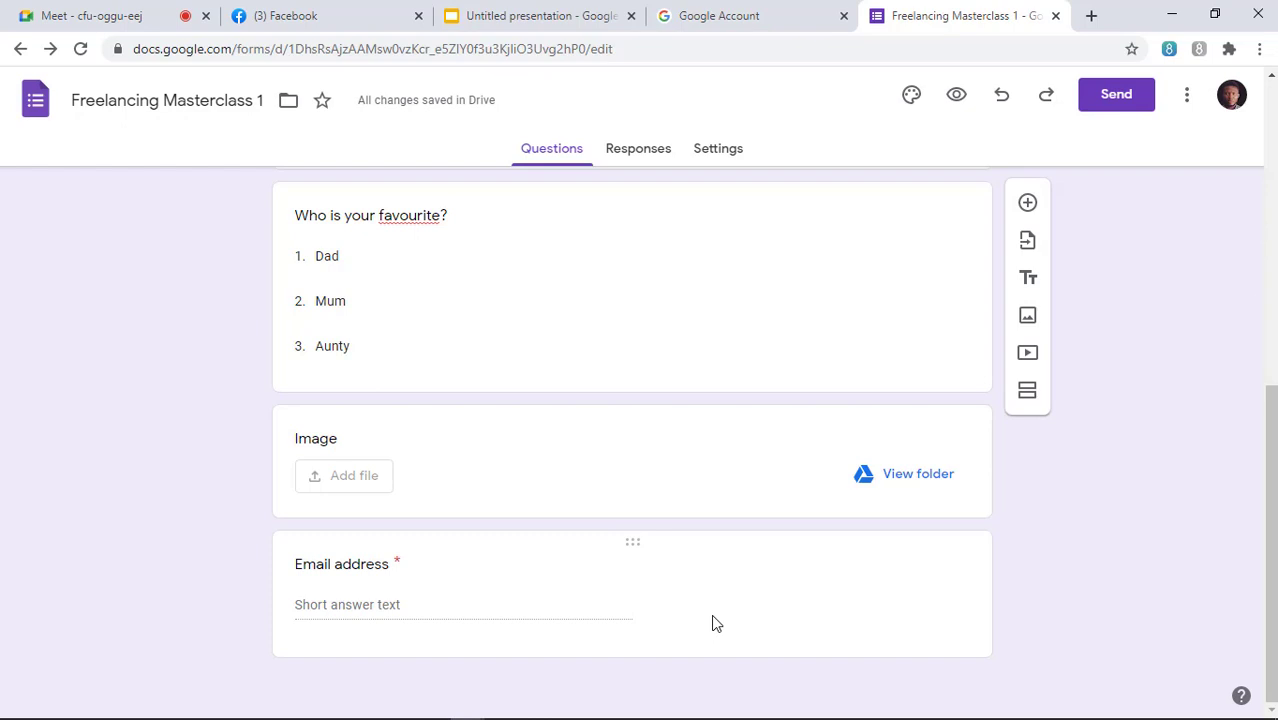
{"action": "scroll", "coordinate": [733, 575], "scroll_direction": "up", "scroll_amount": 5}
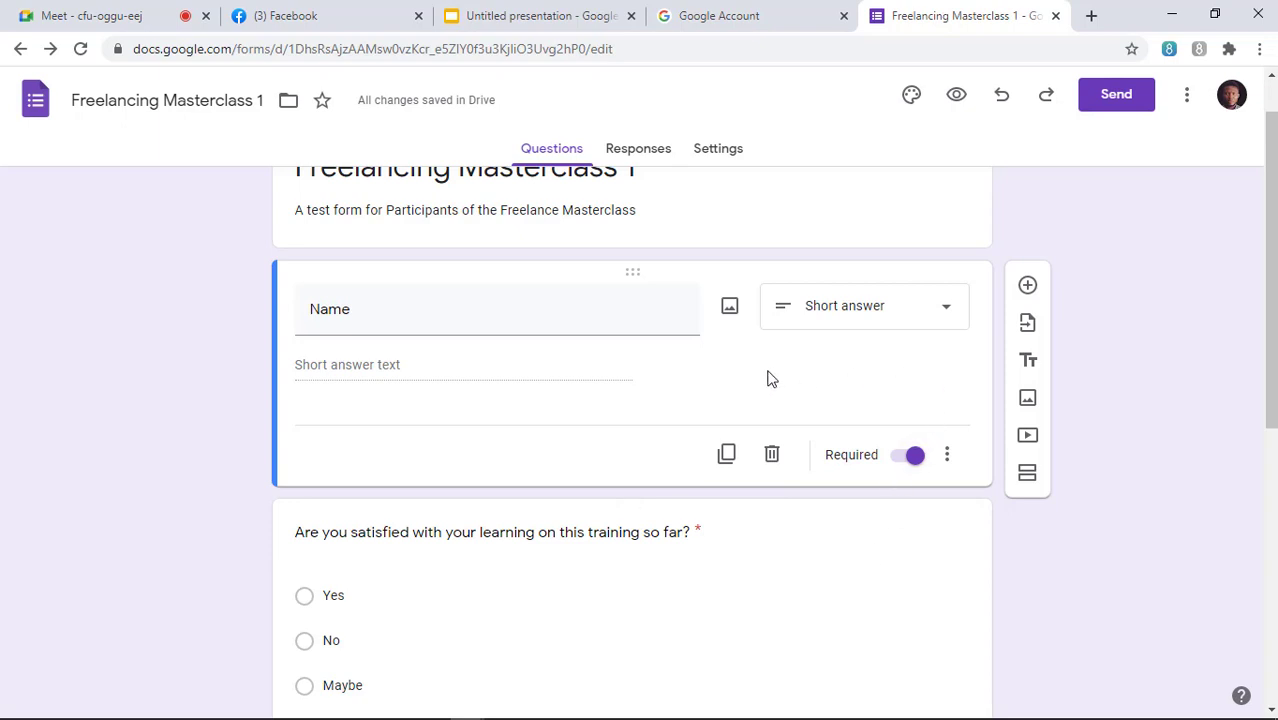
{"action": "left_click", "coordinate": [620, 311]}
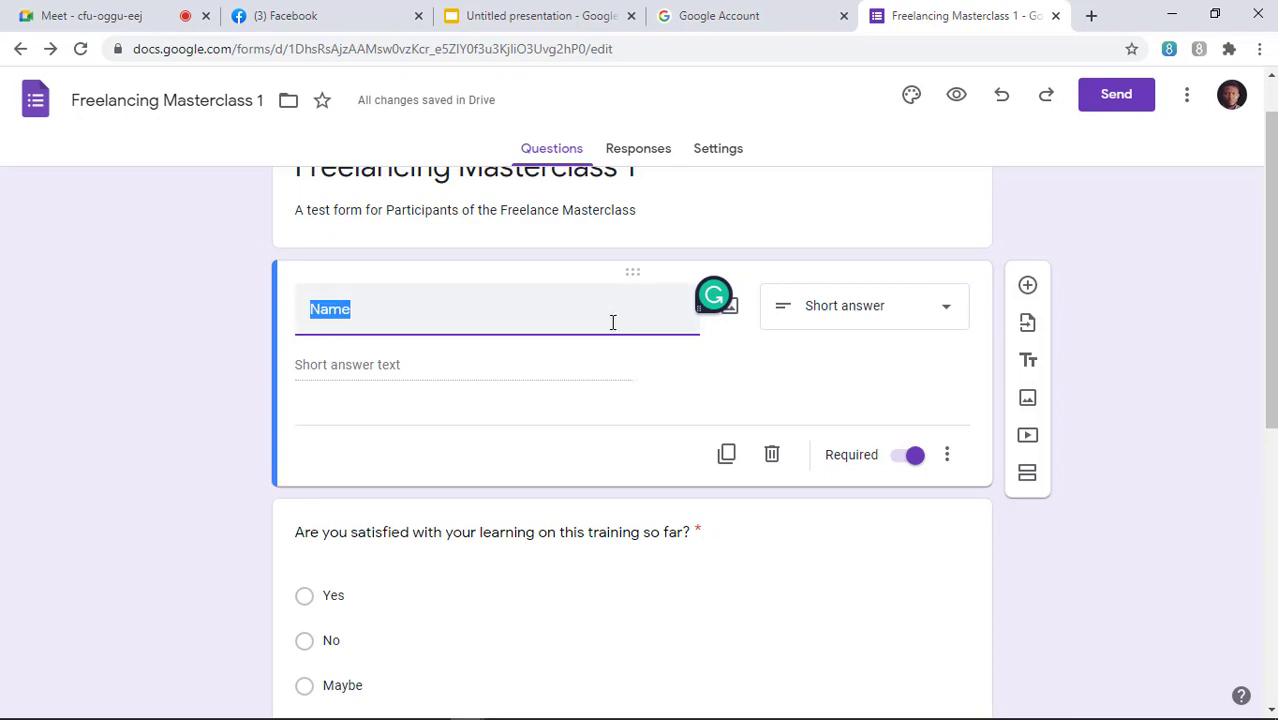
{"action": "left_click", "coordinate": [1028, 290]}
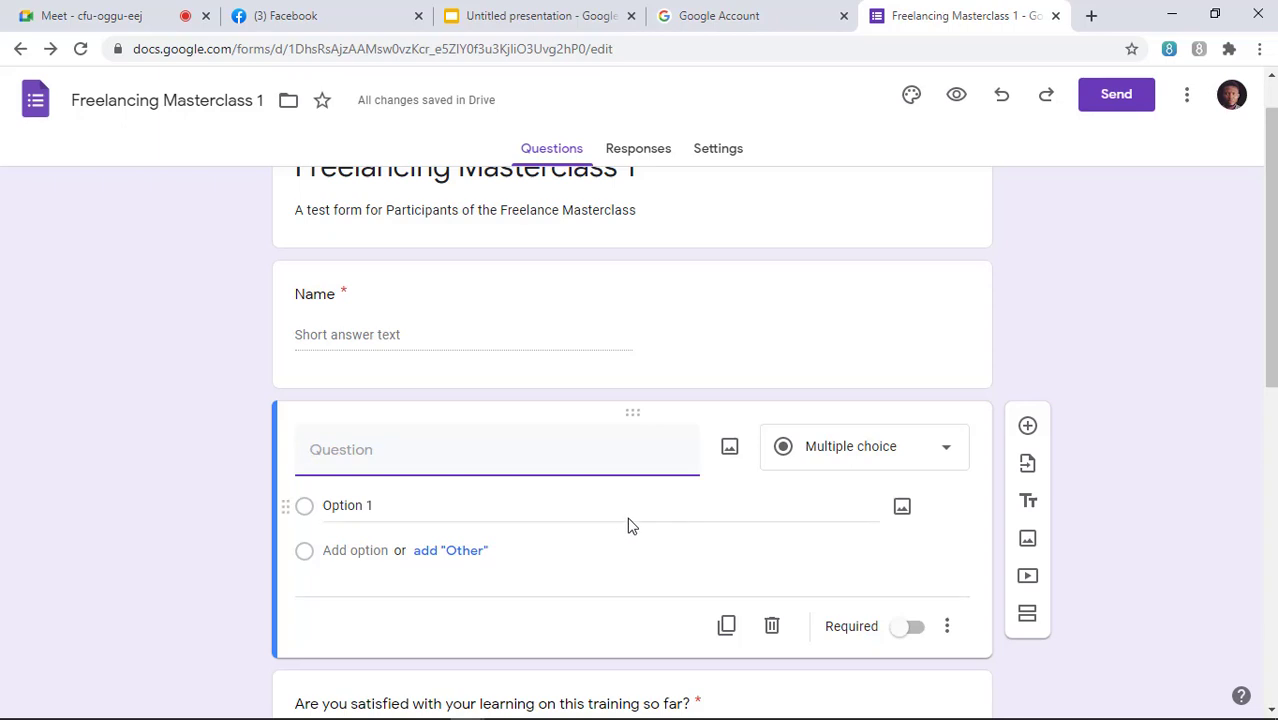
{"action": "scroll", "coordinate": [628, 525], "scroll_direction": "down", "scroll_amount": 2}
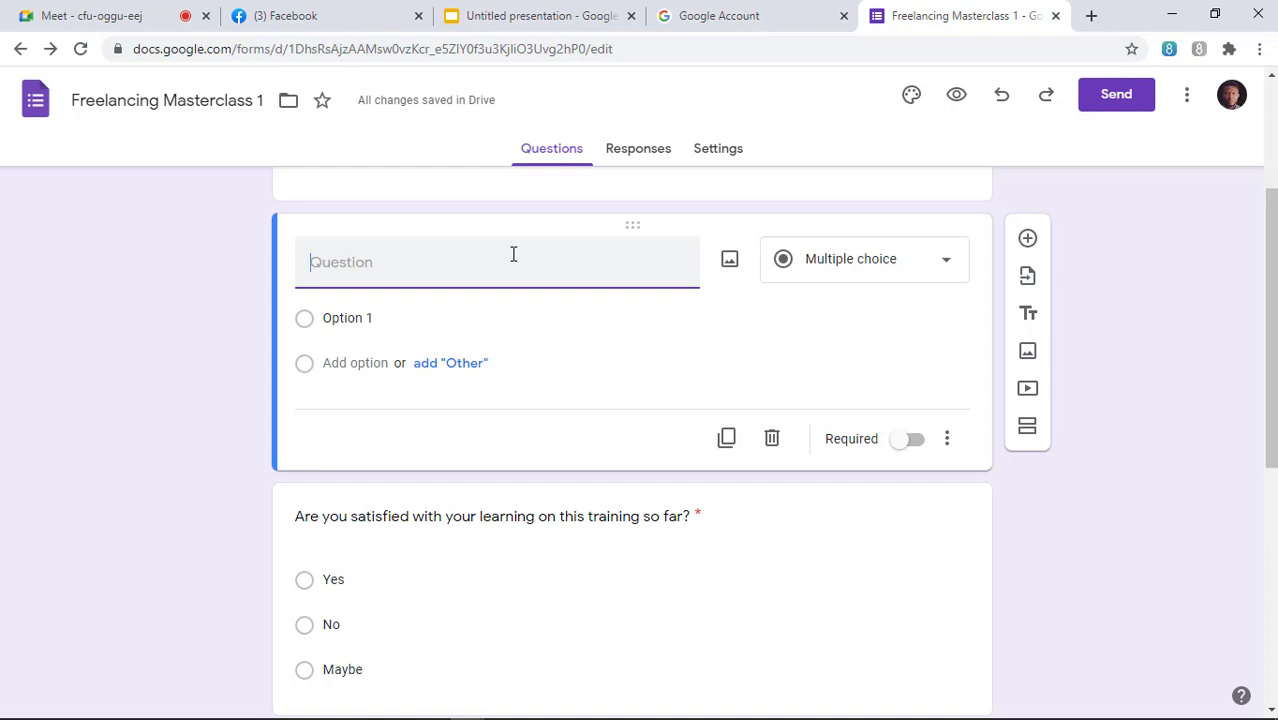
Title the new question below "Name" as "Whatsapp phone number".
{"action": "type", "text": "Phon"}
{"action": "key", "text": "BackSpace"}
{"action": "key", "text": "BackSpace"}
{"action": "key", "text": "BackSpace"}
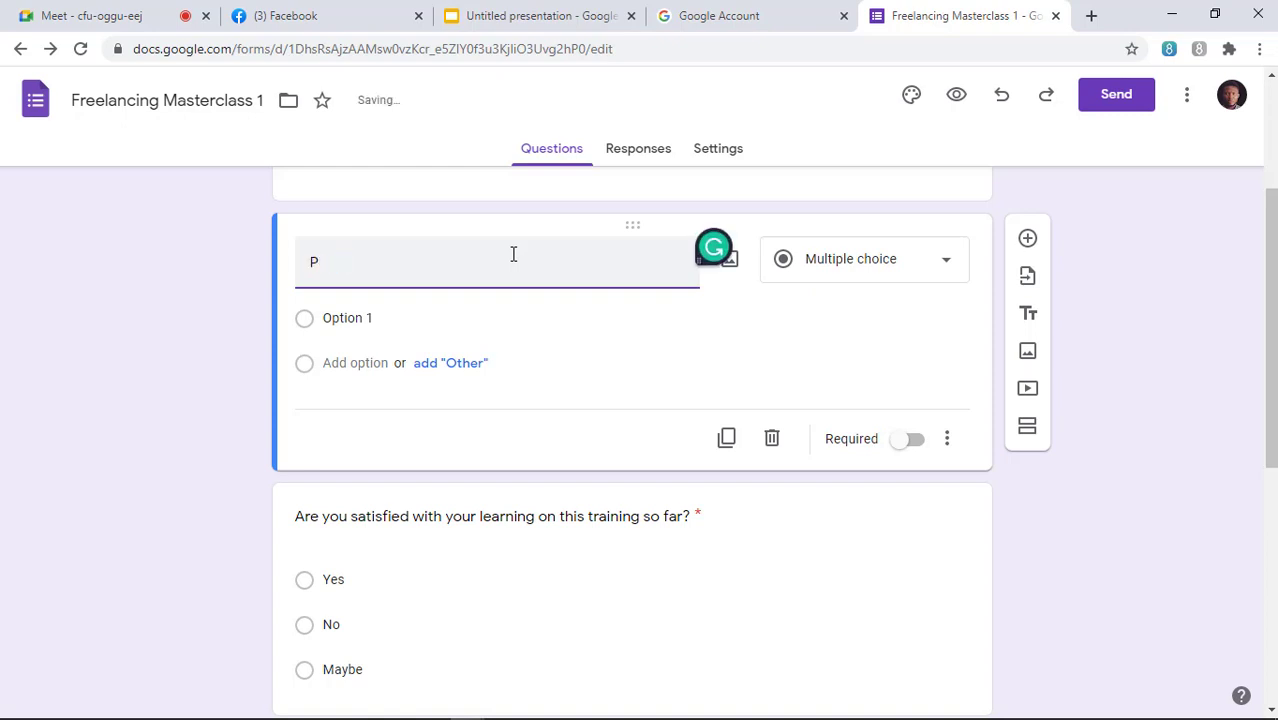
{"action": "key", "text": "BackSpace"}
{"action": "type", "text": "Whatsapp "}
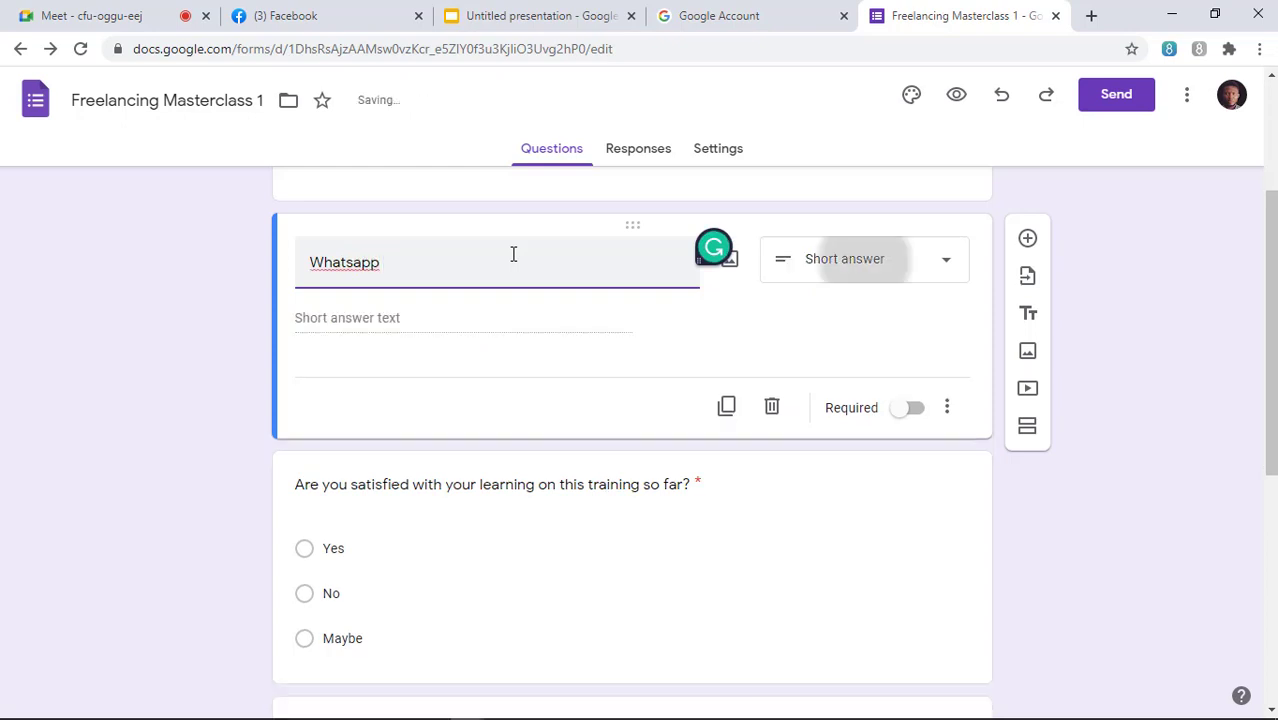
{"action": "type", "text": "phone"}
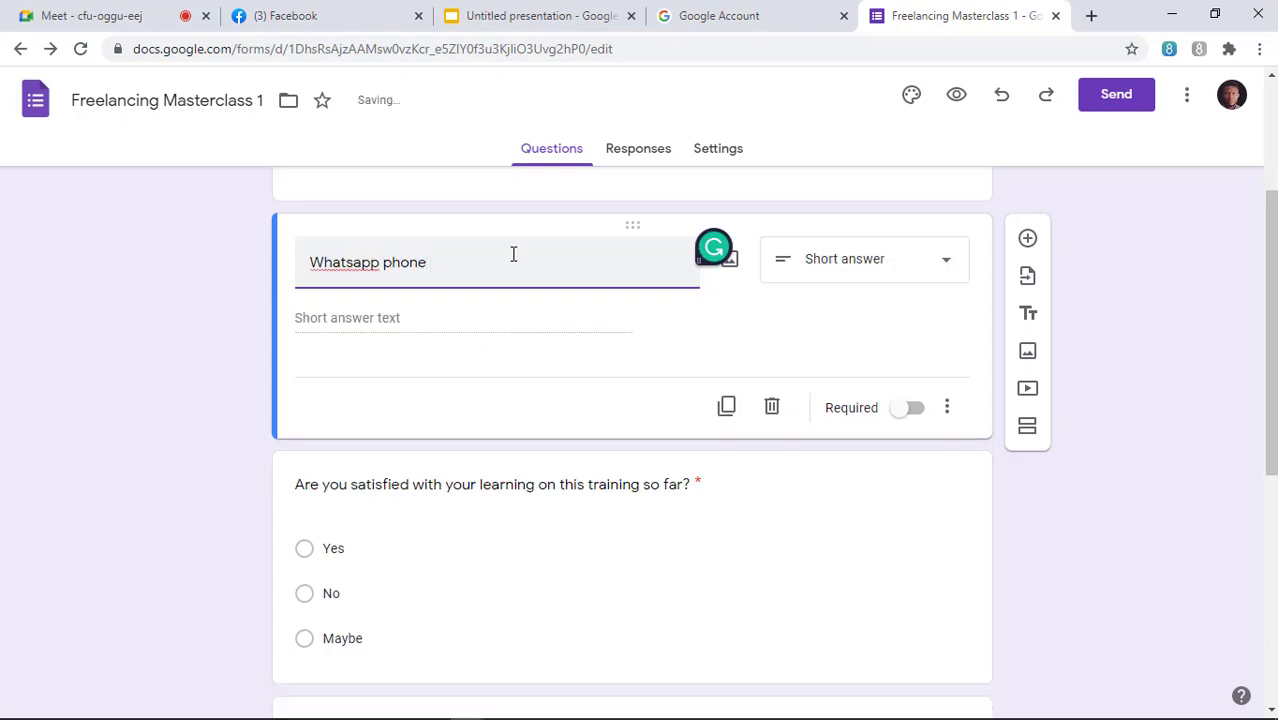
{"action": "type", "text": " number "}
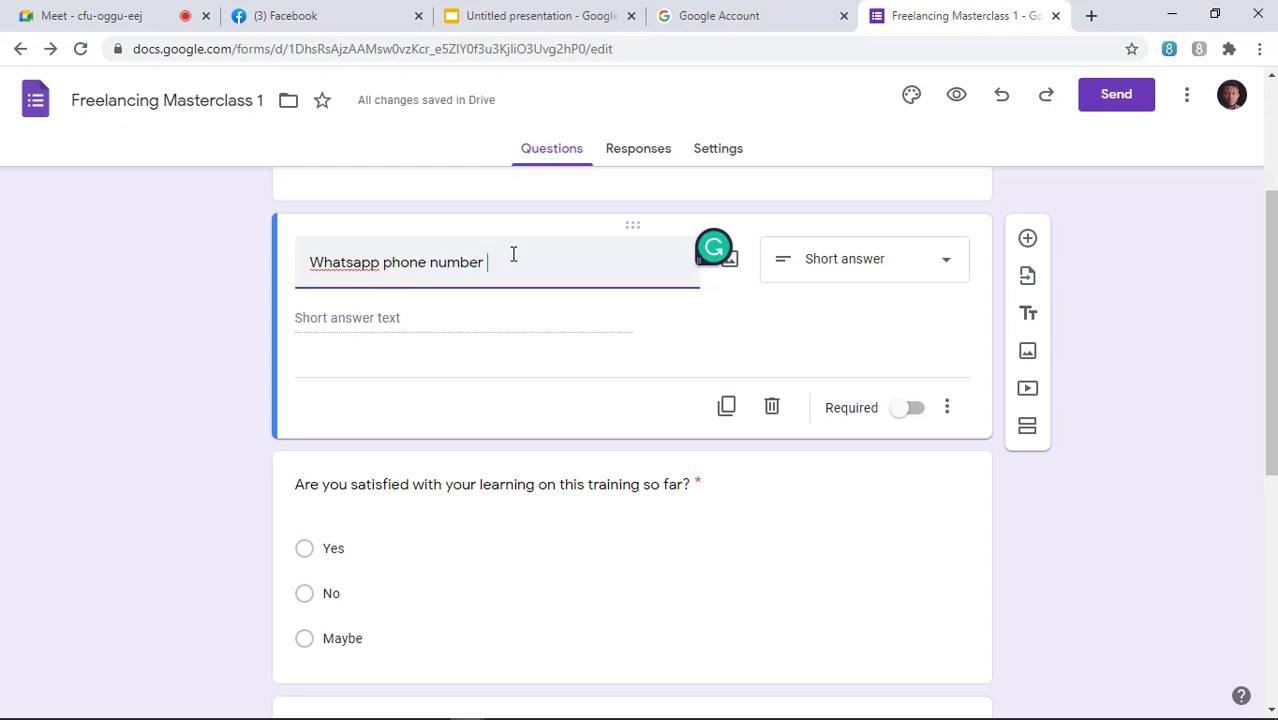
Extend the phone number question's title with "beginning with +234)", correcting the spelling of "beginning".
{"action": "type", "text": "bfinn"}
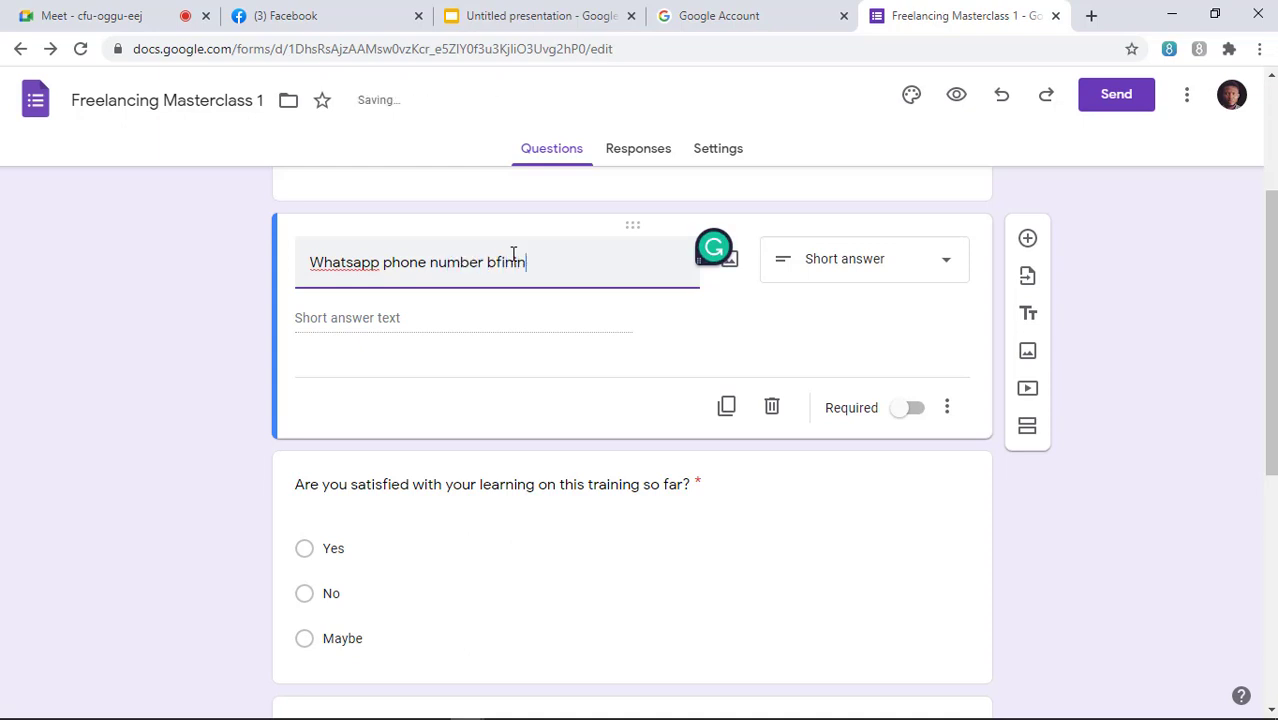
{"action": "type", "text": "g with"}
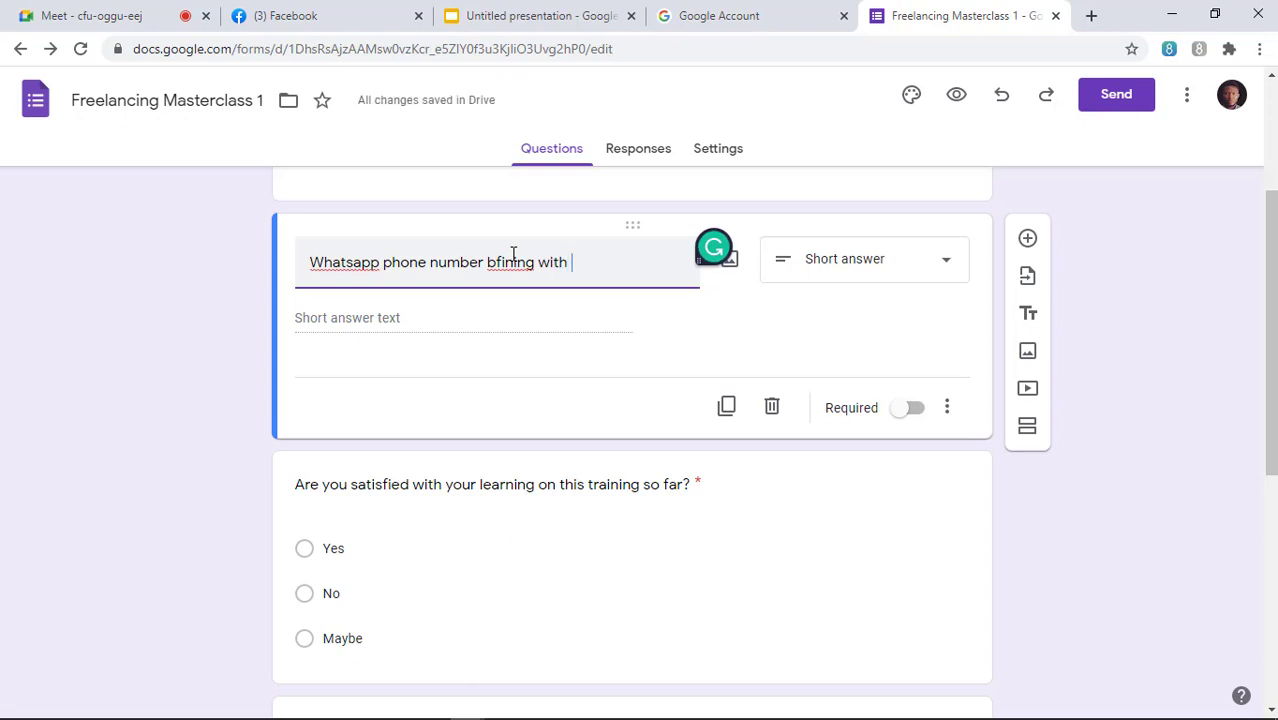
{"action": "type", "text": " +"}
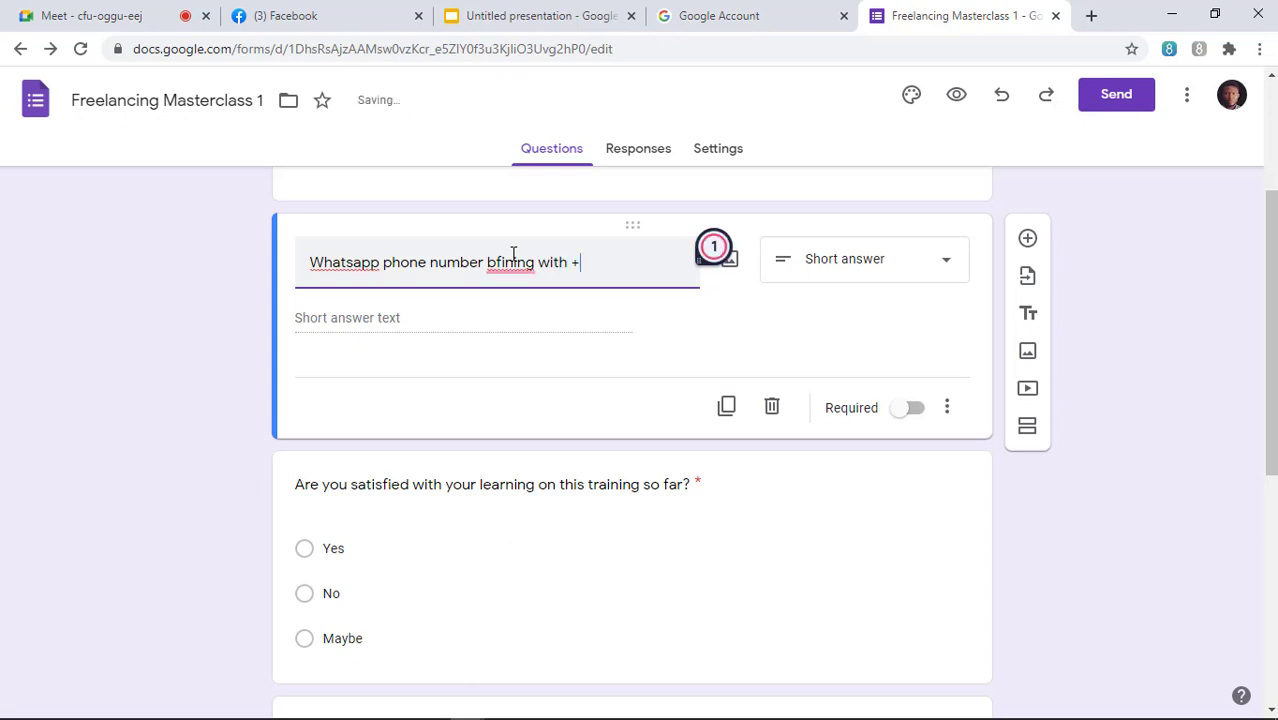
{"action": "type", "text": "@#$"}
{"action": "key", "text": "BackSpace"}
{"action": "key", "text": "BackSpace"}
{"action": "key", "text": "BackSpace"}
{"action": "type", "text": "234)"}
{"action": "mouse_move", "coordinate": [497, 262]}
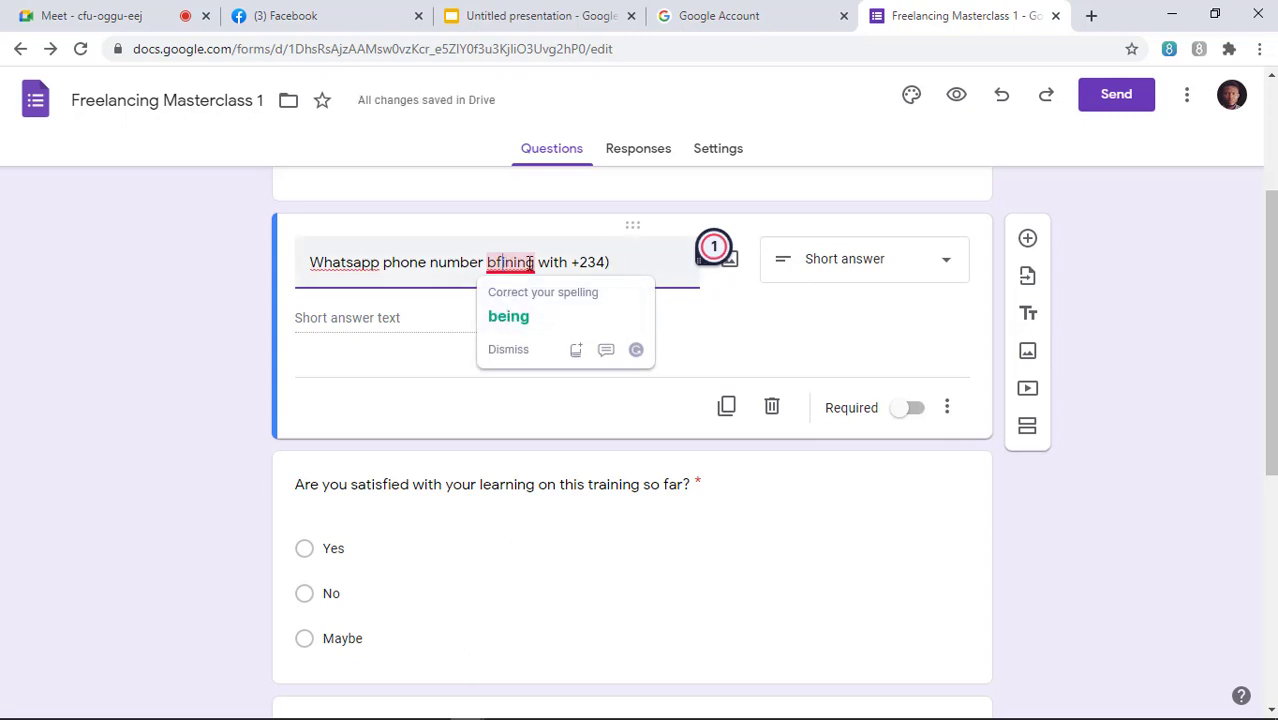
{"action": "key", "text": "BackSpace"}
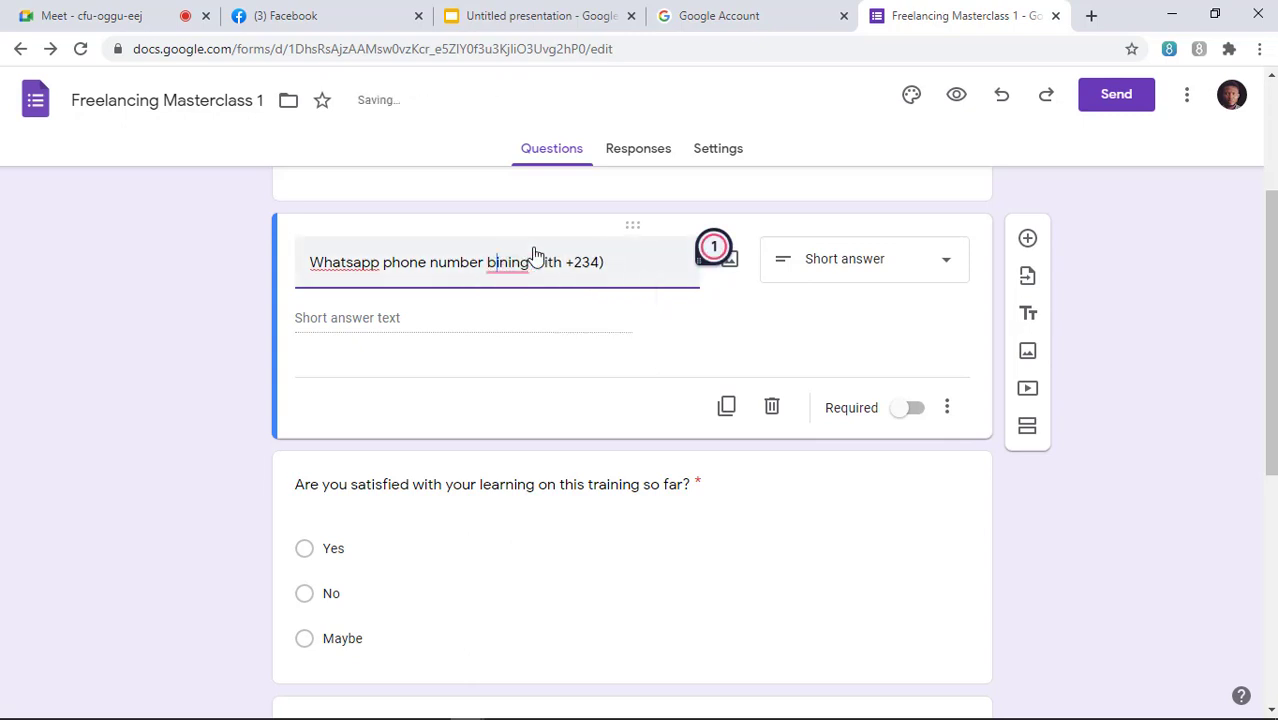
{"action": "type", "text": "eg"}
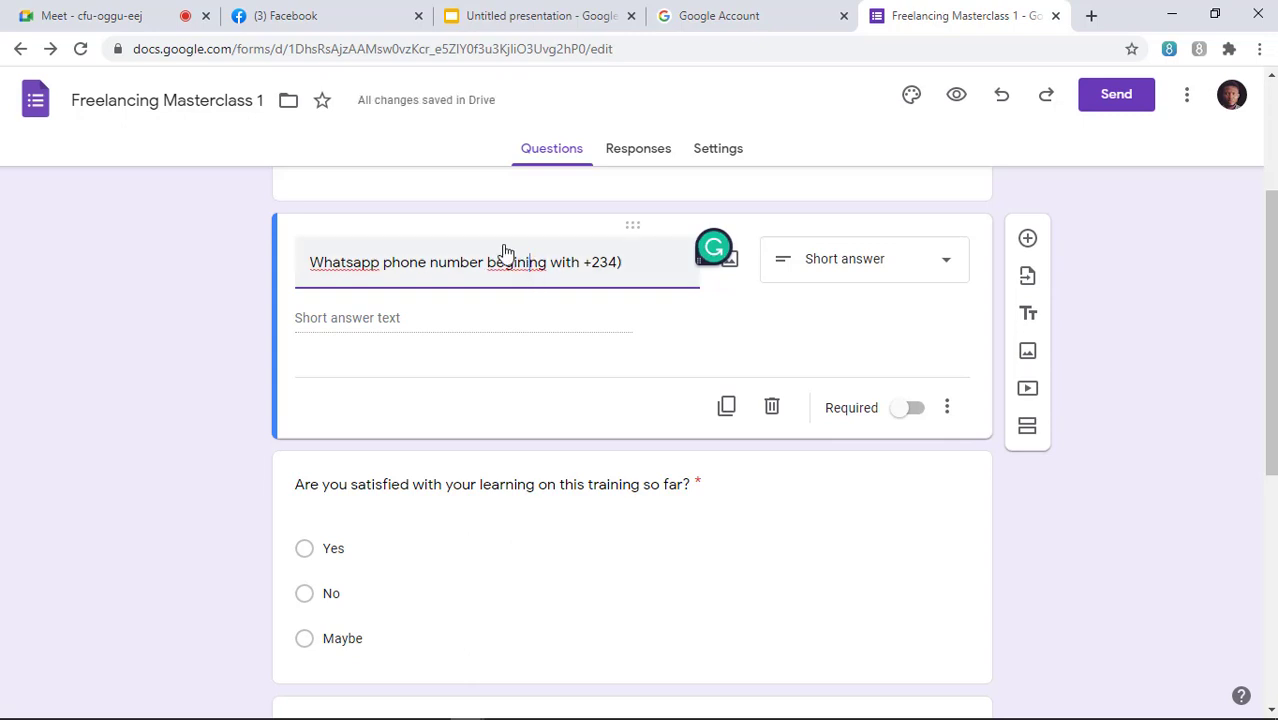
{"action": "right_click", "coordinate": [505, 250]}
{"action": "left_click", "coordinate": [493, 270]}
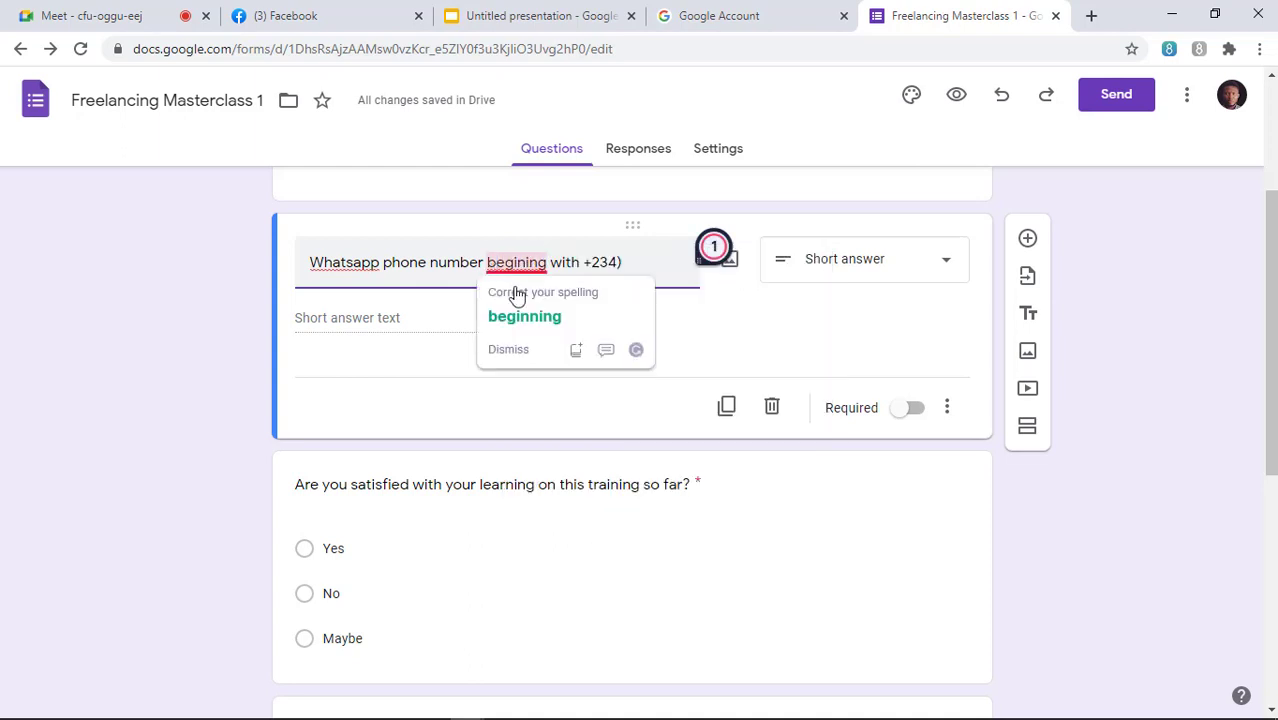
{"action": "left_click", "coordinate": [522, 315]}
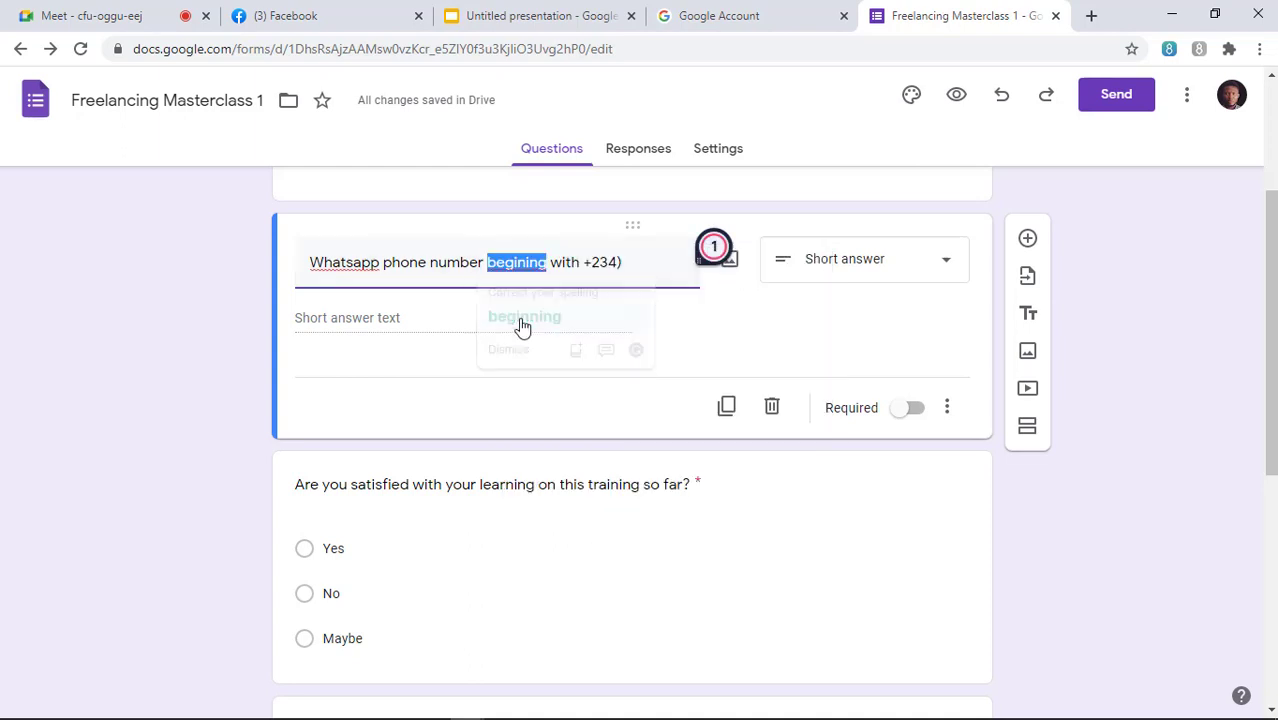
Finalize the question title as "WhatsApp phone number (beginning with +234)" and make the question required.
{"action": "right_click", "coordinate": [357, 263]}
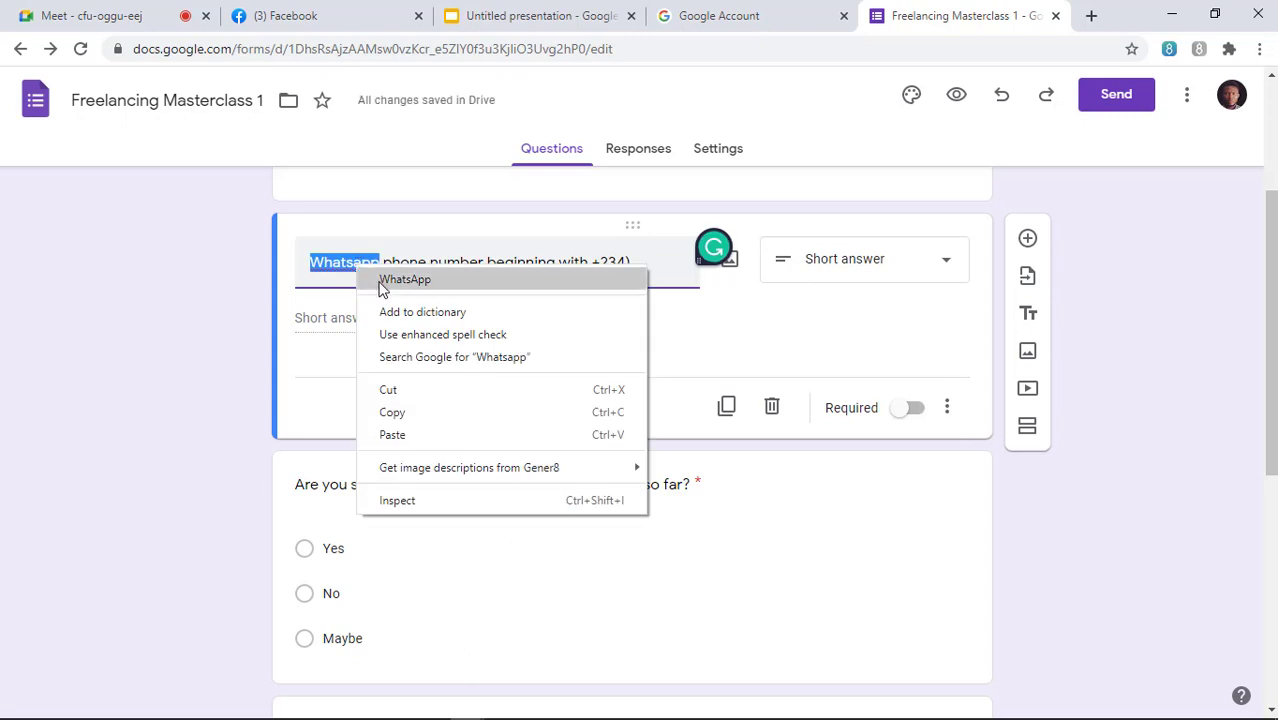
{"action": "left_click", "coordinate": [422, 277]}
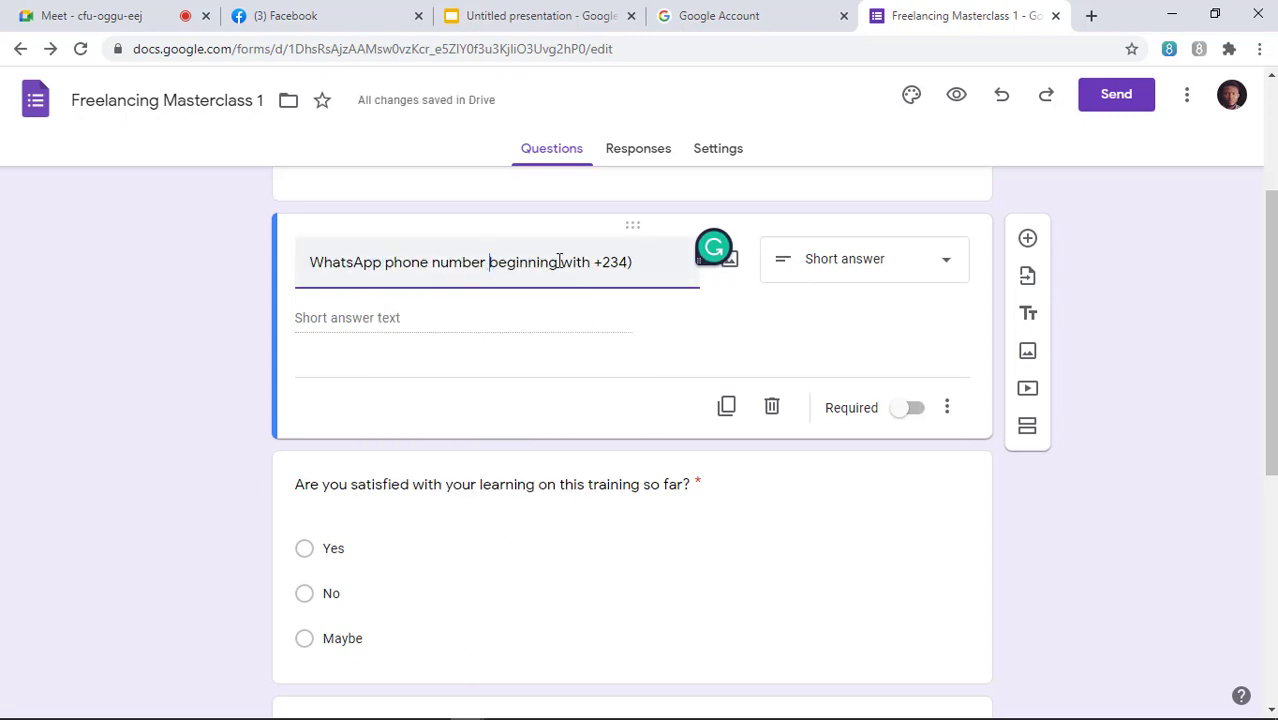
{"action": "type", "text": "("}
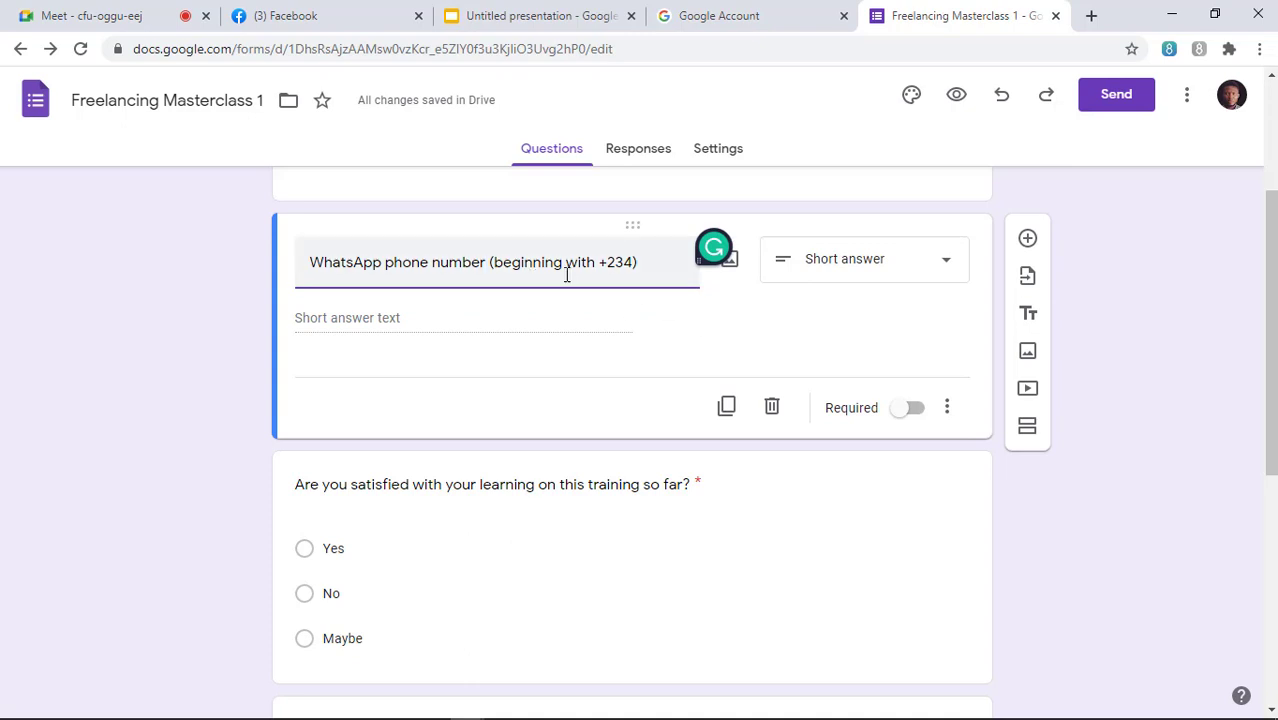
{"action": "left_click", "coordinate": [912, 412]}
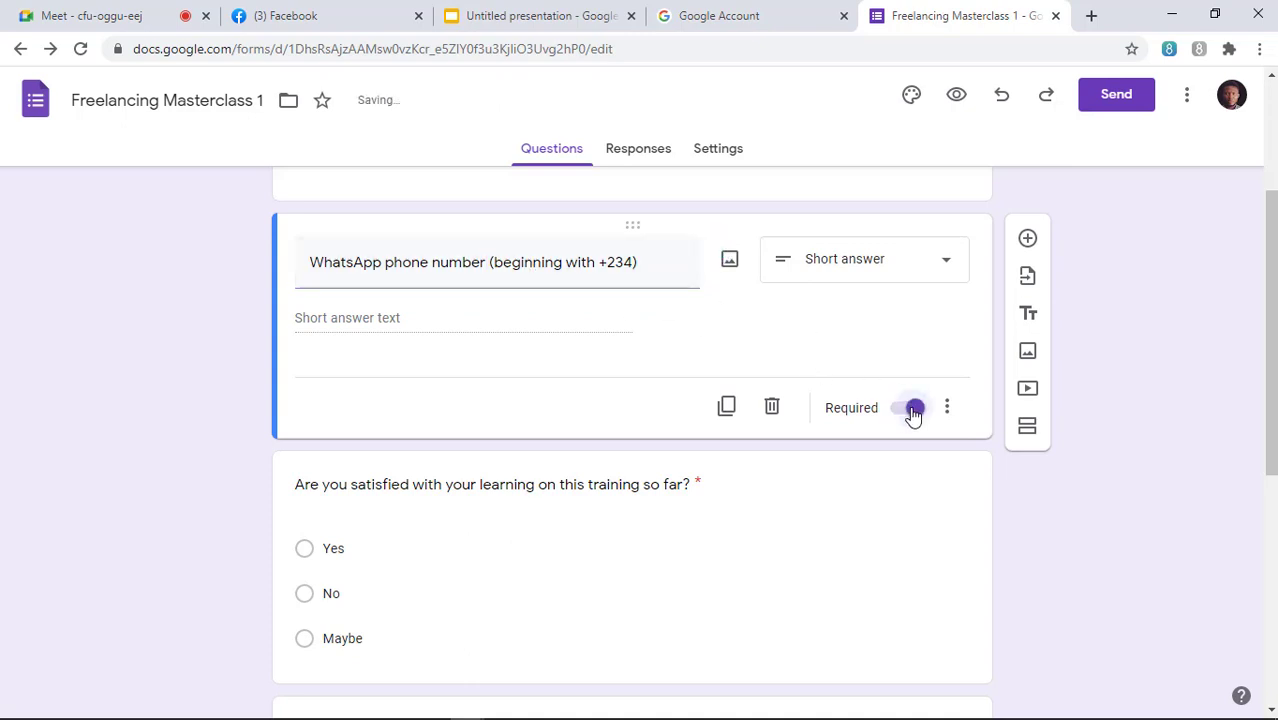
Move the "Email address" question up to directly below the WhatsApp phone number question.
{"action": "scroll", "coordinate": [912, 414], "scroll_direction": "down", "scroll_amount": 5}
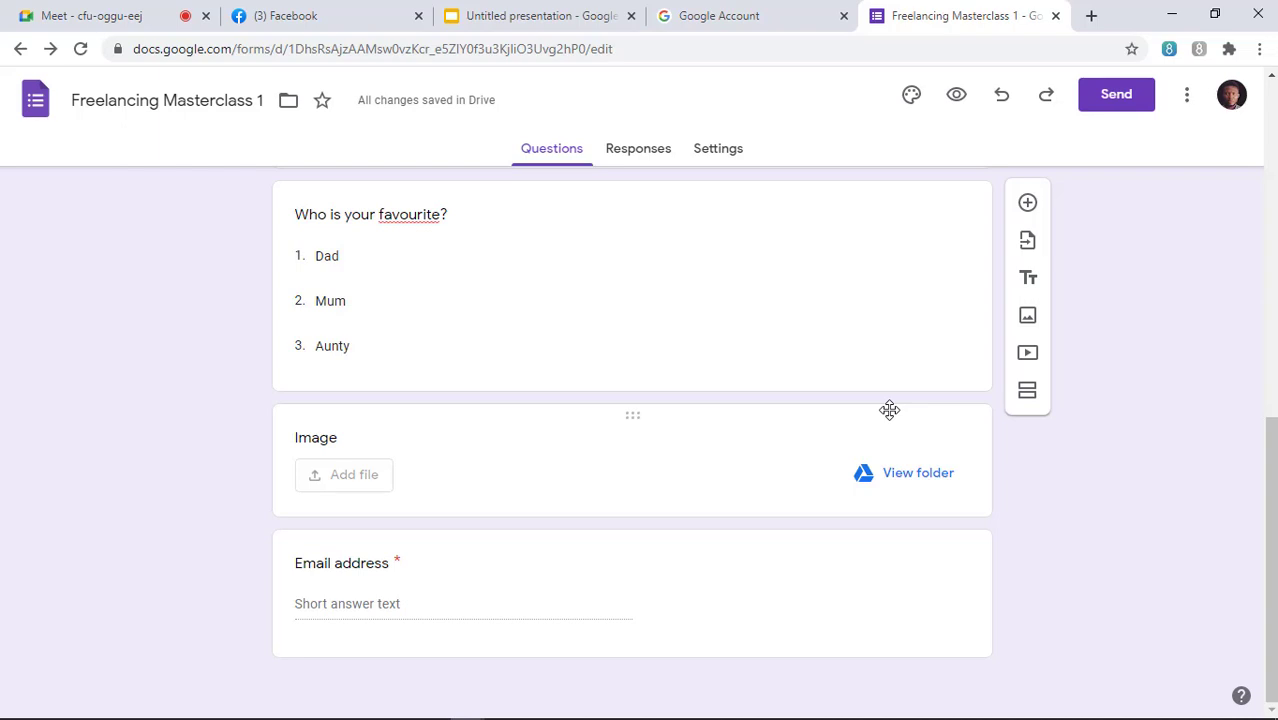
{"action": "scroll", "coordinate": [889, 410], "scroll_direction": "up", "scroll_amount": 3}
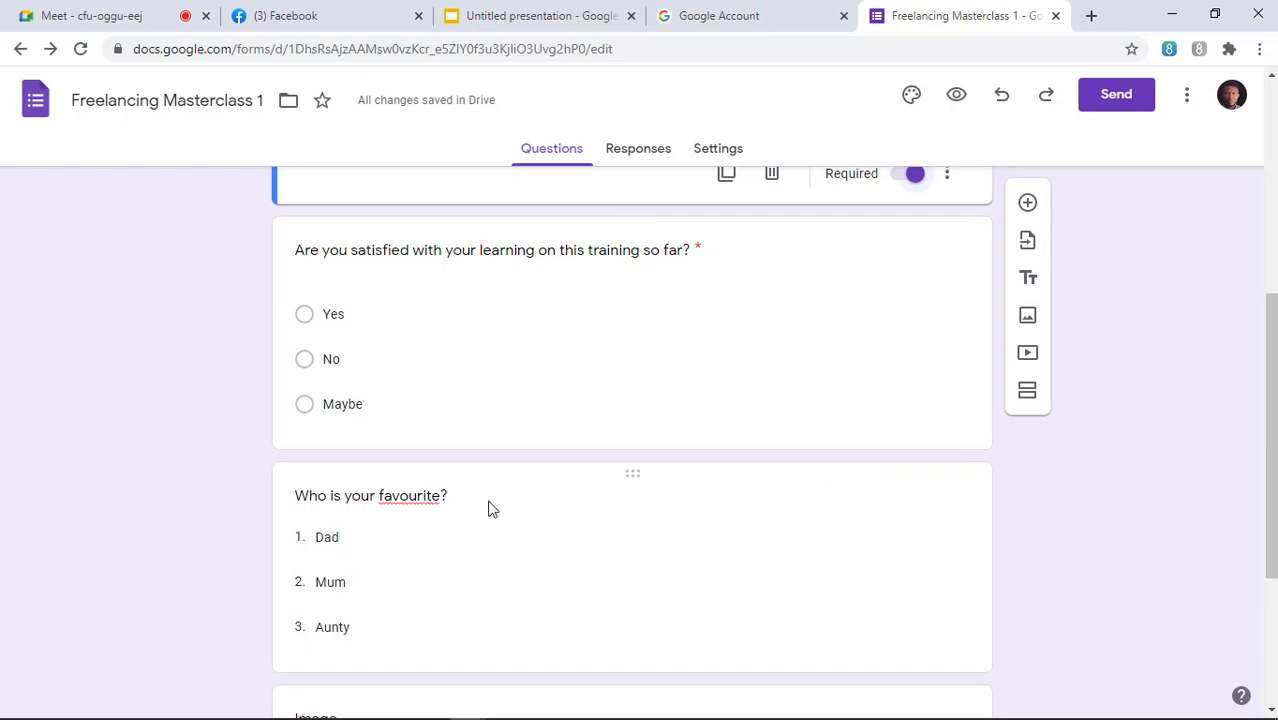
{"action": "scroll", "coordinate": [503, 530], "scroll_direction": "down", "scroll_amount": 3}
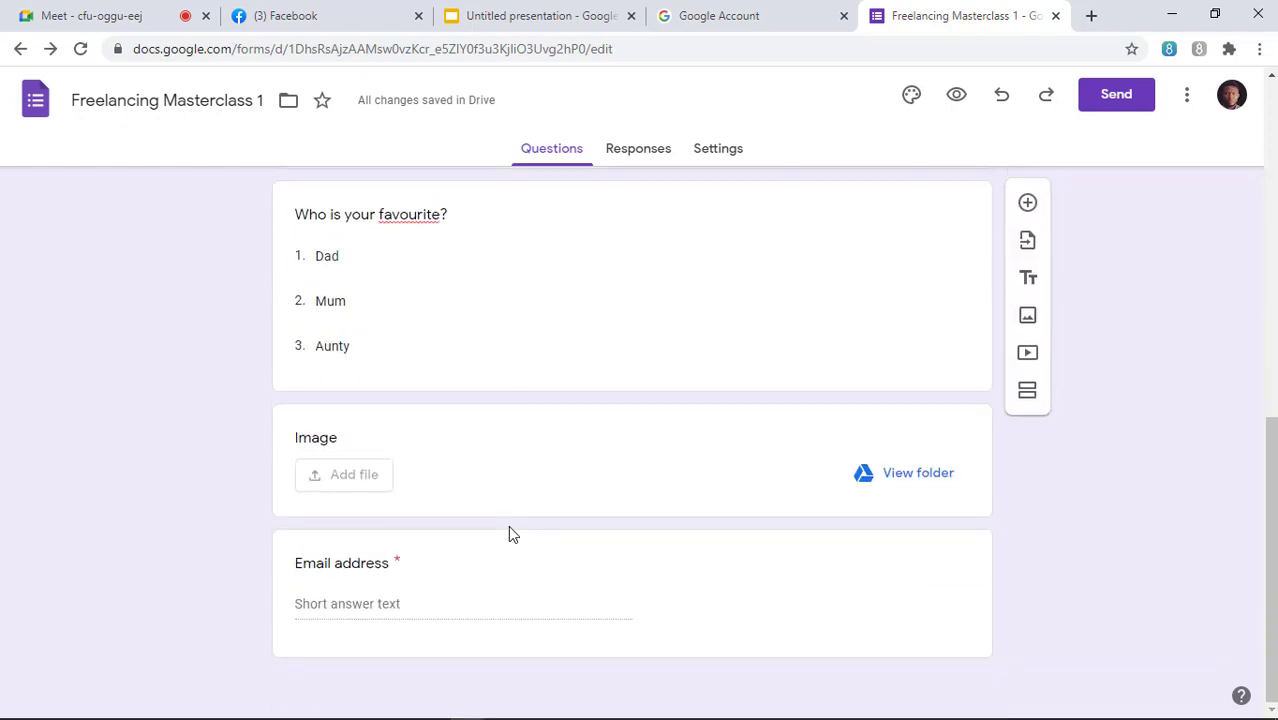
{"action": "scroll", "coordinate": [510, 535], "scroll_direction": "up", "scroll_amount": 1}
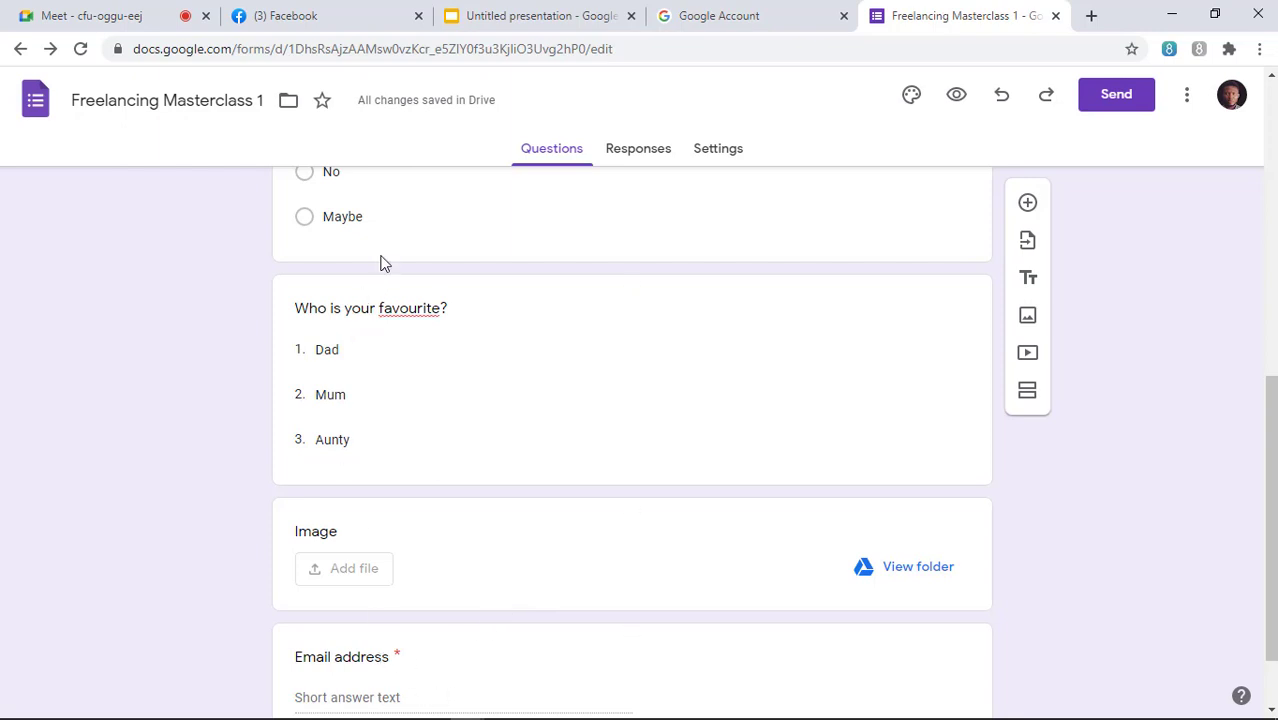
{"action": "scroll", "coordinate": [381, 268], "scroll_direction": "up", "scroll_amount": 2}
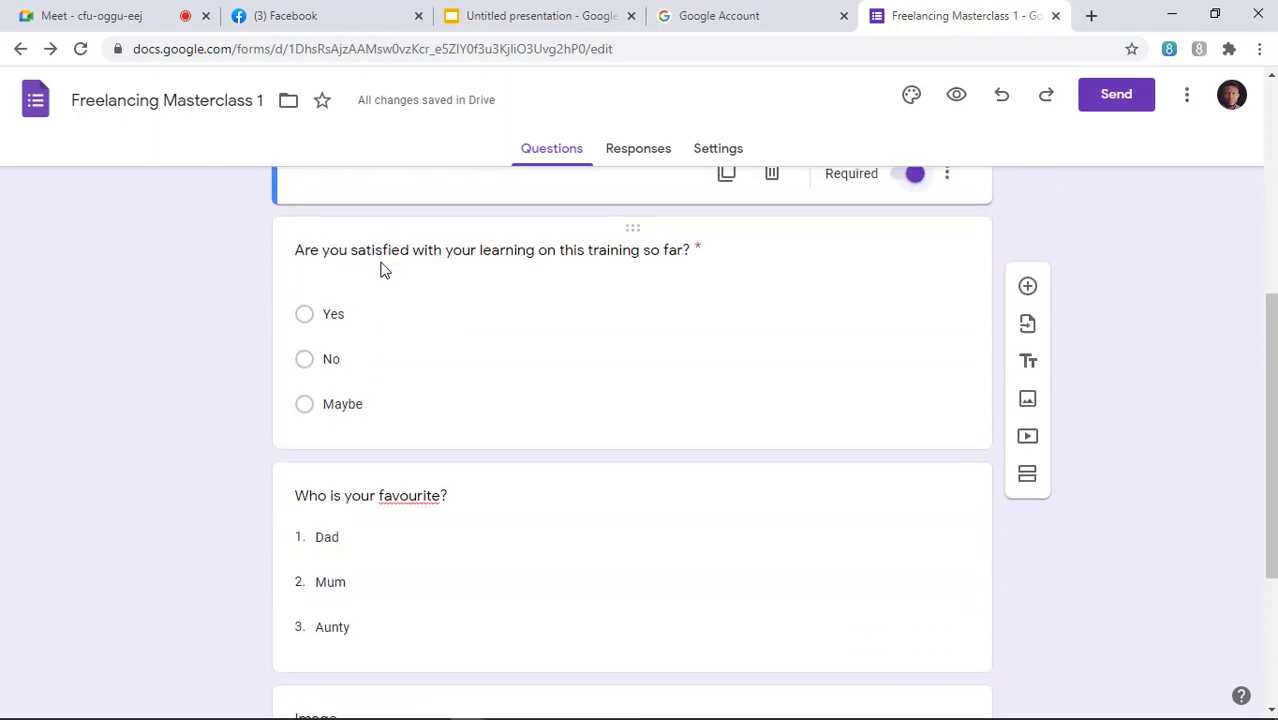
{"action": "scroll", "coordinate": [380, 266], "scroll_direction": "down", "scroll_amount": 3}
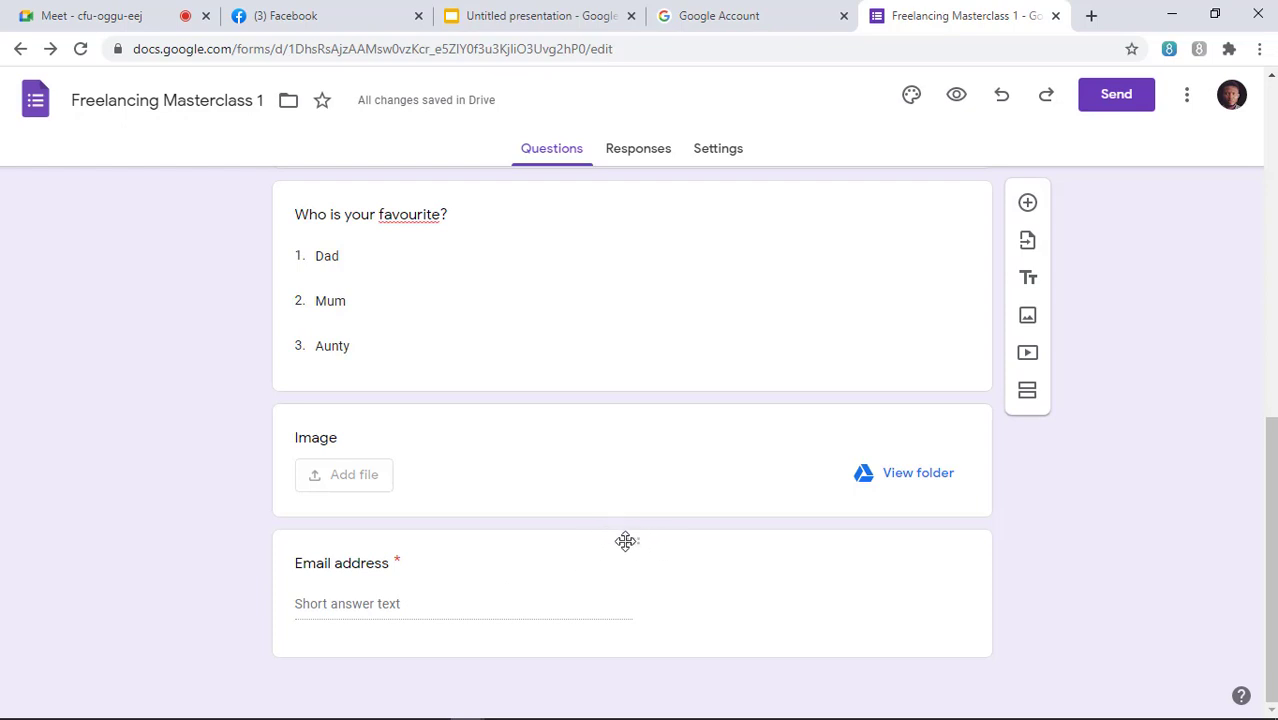
{"action": "left_click_drag", "start_coordinate": [633, 541], "coordinate": [611, 385]}
{"action": "left_click", "coordinate": [612, 386]}
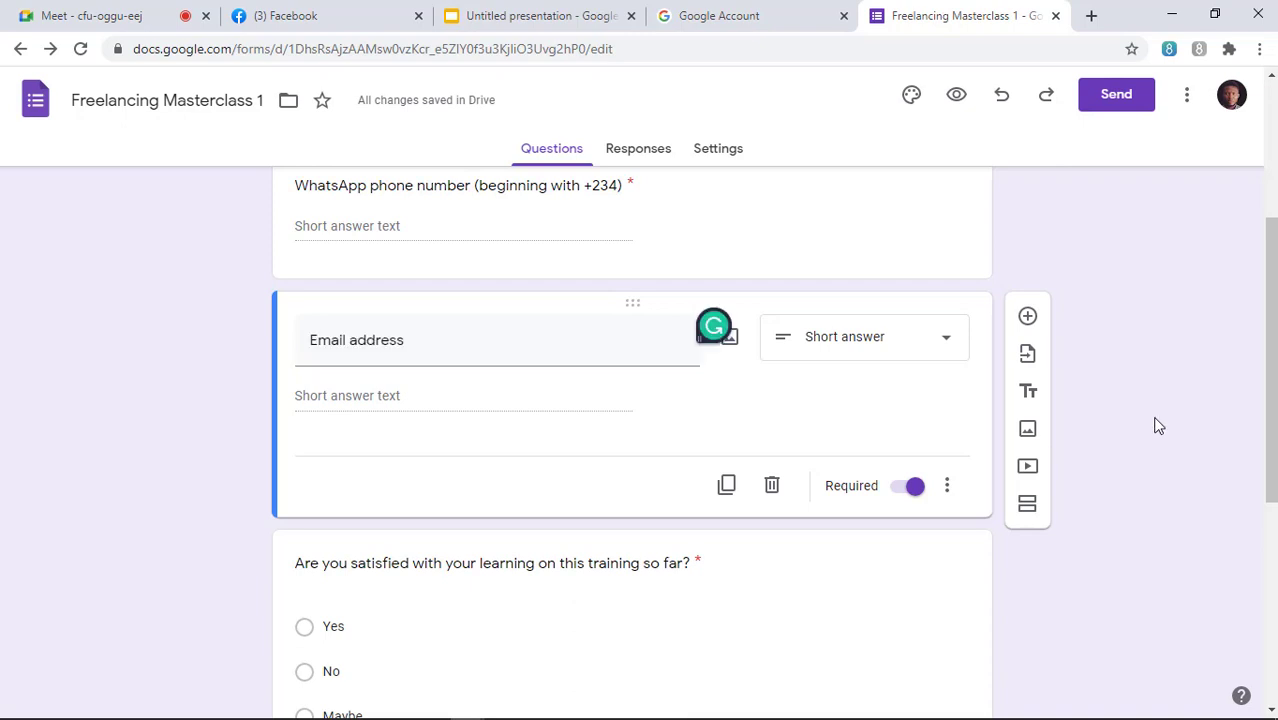
Open the theme options of the Freelancing Masterclass 1 form.
{"action": "scroll", "coordinate": [1157, 425], "scroll_direction": "down", "scroll_amount": 5}
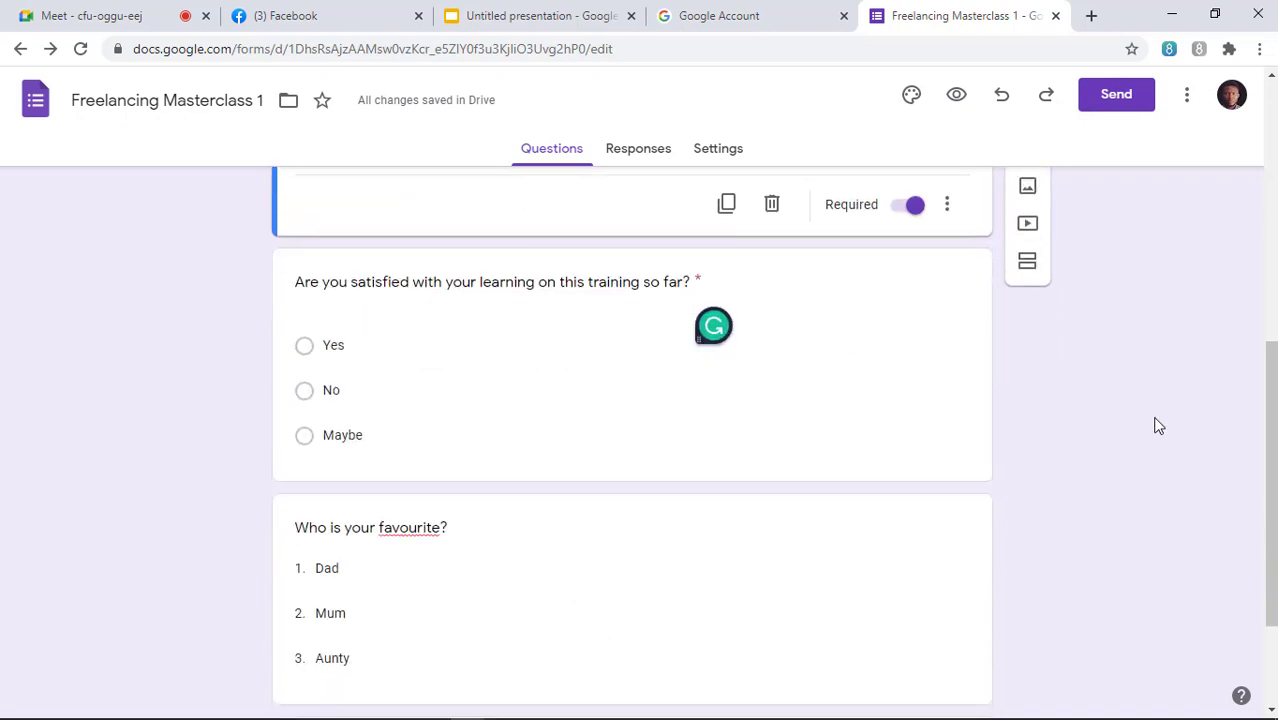
{"action": "scroll", "coordinate": [1138, 445], "scroll_direction": "up", "scroll_amount": 1}
{"action": "scroll", "coordinate": [1099, 547], "scroll_direction": "down", "scroll_amount": 1}
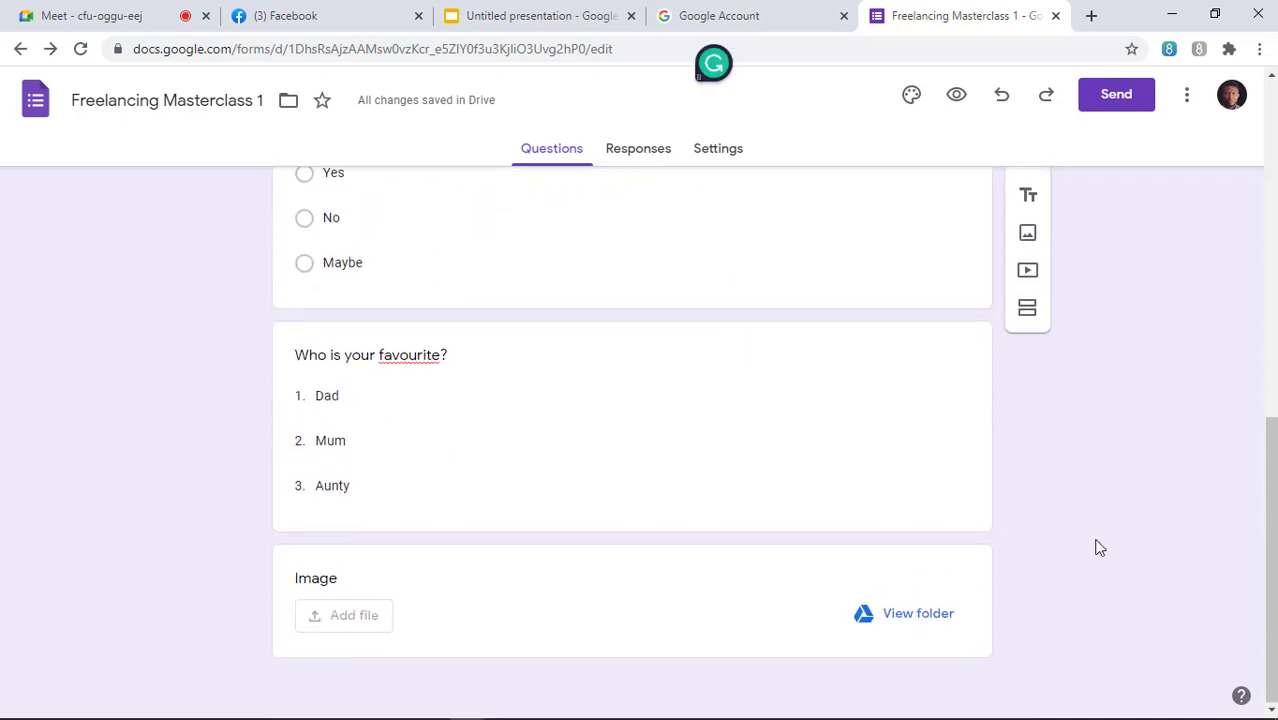
{"action": "scroll", "coordinate": [1099, 547], "scroll_direction": "up", "scroll_amount": 6}
{"action": "scroll", "coordinate": [1099, 547], "scroll_direction": "up", "scroll_amount": 1}
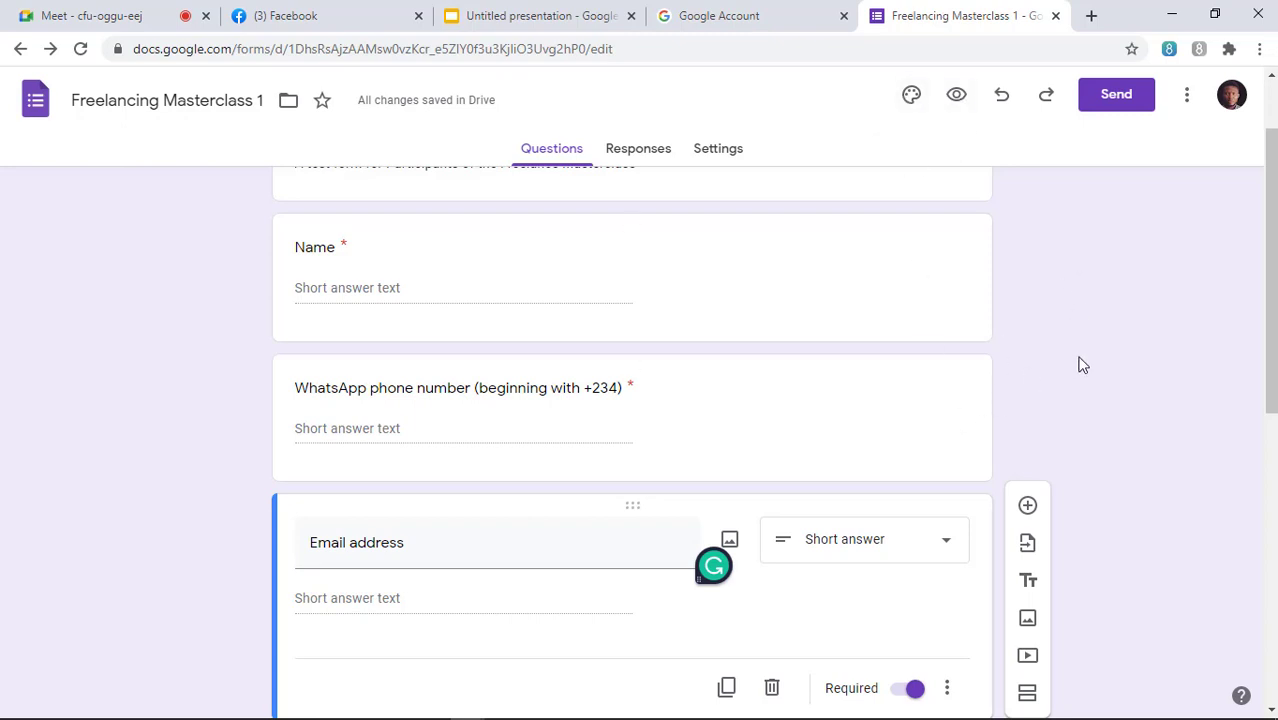
{"action": "left_click", "coordinate": [912, 93]}
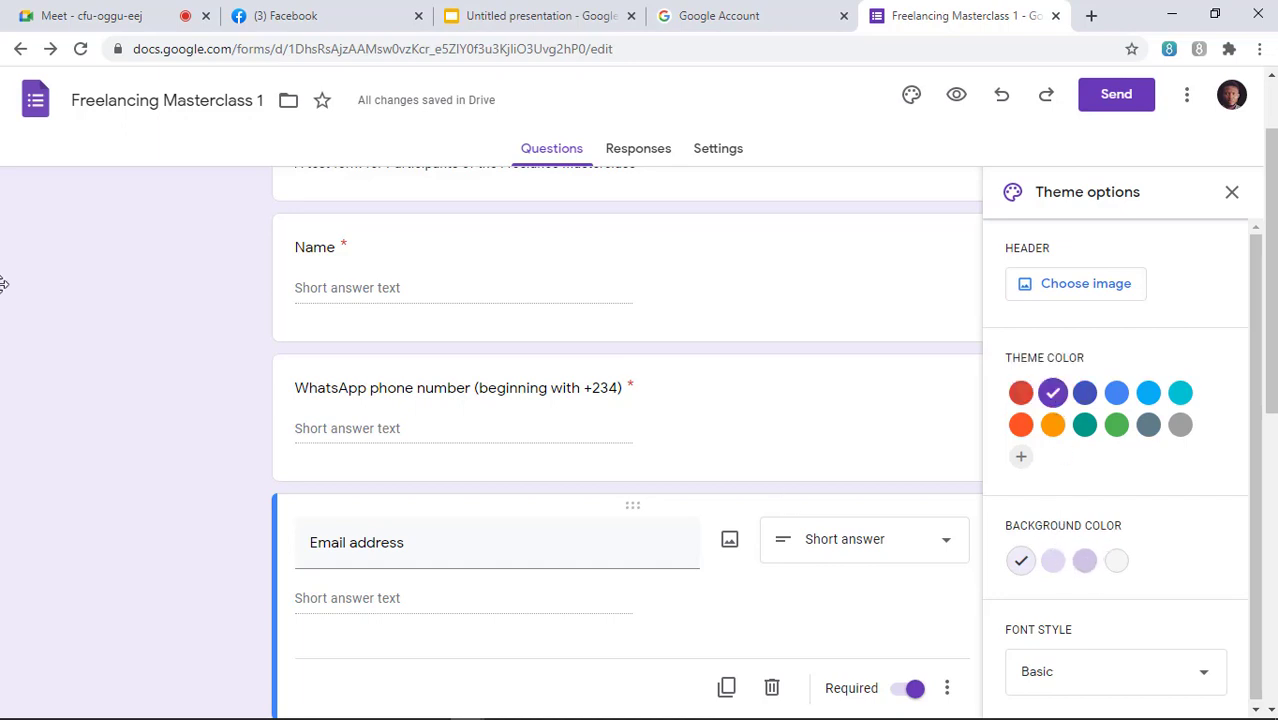
{"action": "scroll", "coordinate": [484, 404], "scroll_direction": "up", "scroll_amount": 1}
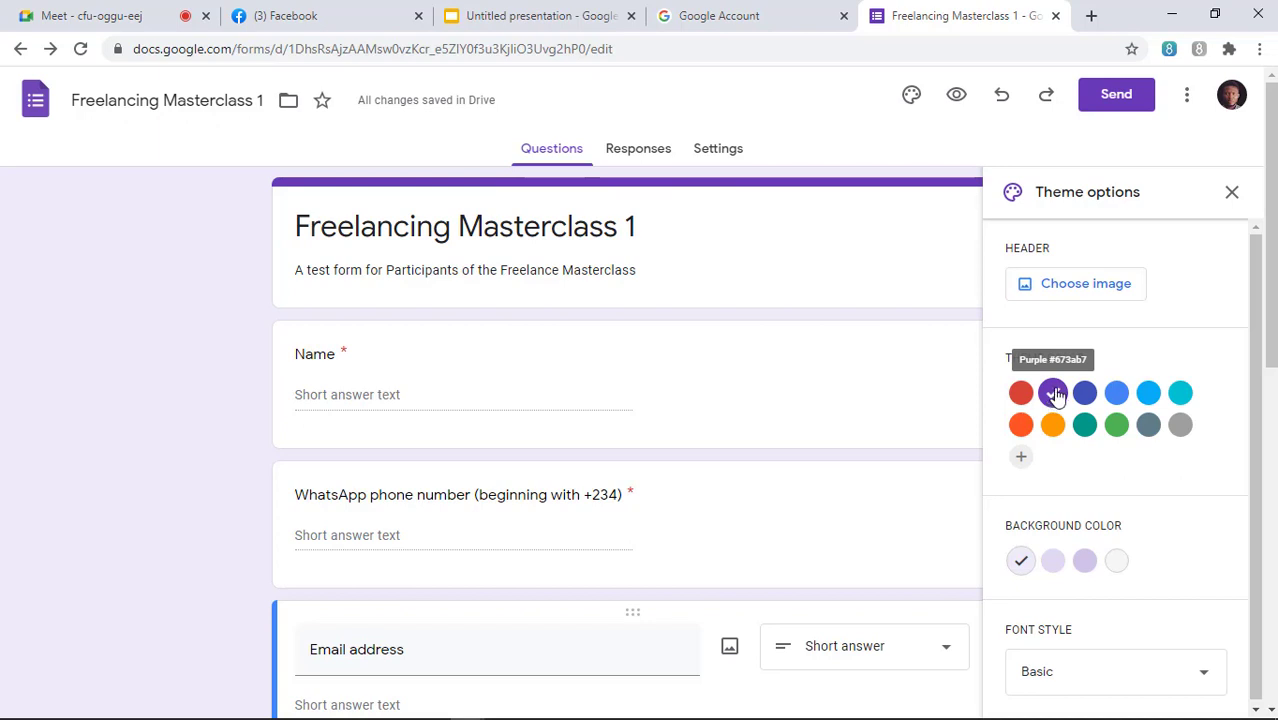
Try the red theme color, then purple with the second background shade, and switch back to red.
{"action": "left_click", "coordinate": [1021, 394]}
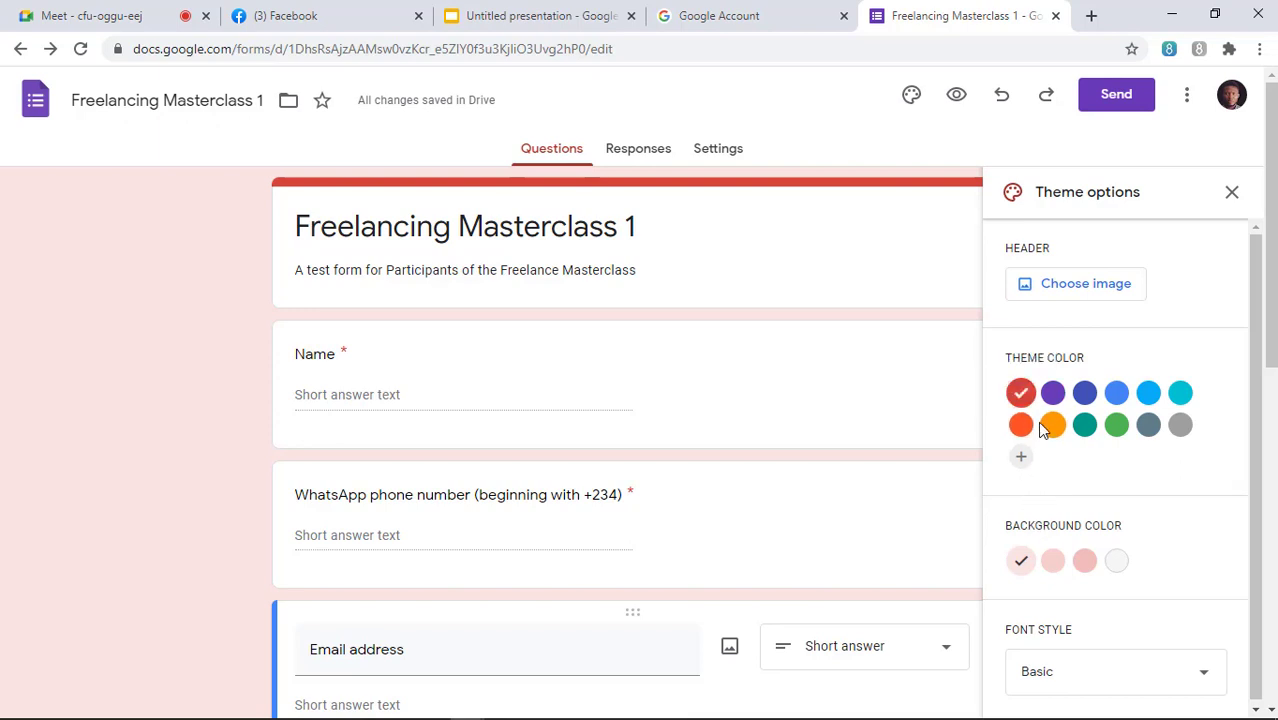
{"action": "left_click", "coordinate": [1053, 394]}
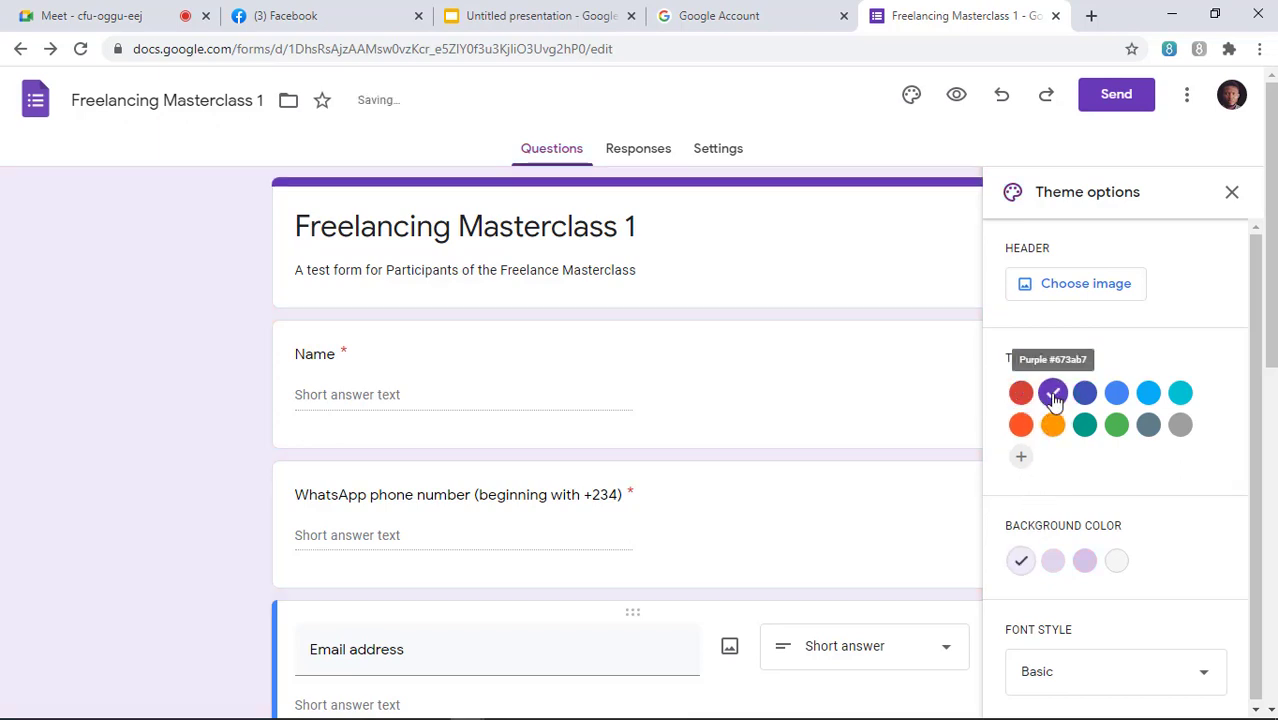
{"action": "left_click", "coordinate": [1055, 562]}
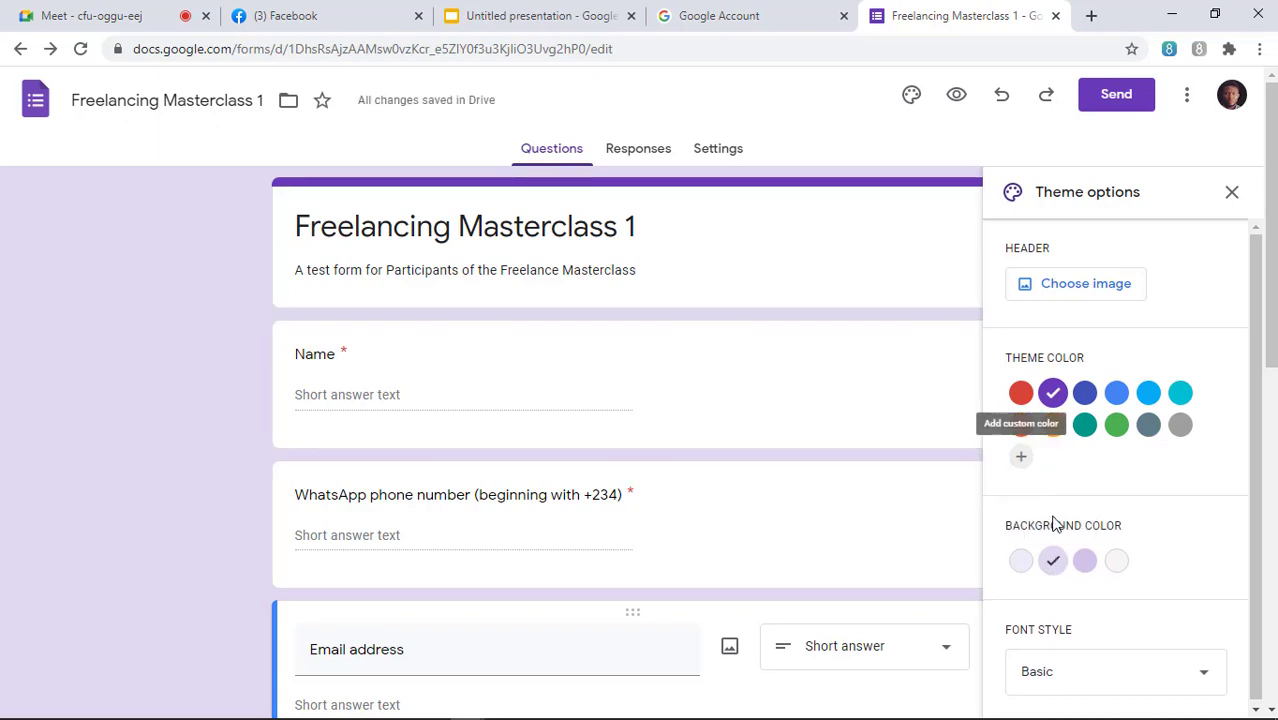
{"action": "scroll", "coordinate": [1066, 523], "scroll_direction": "down", "scroll_amount": 1}
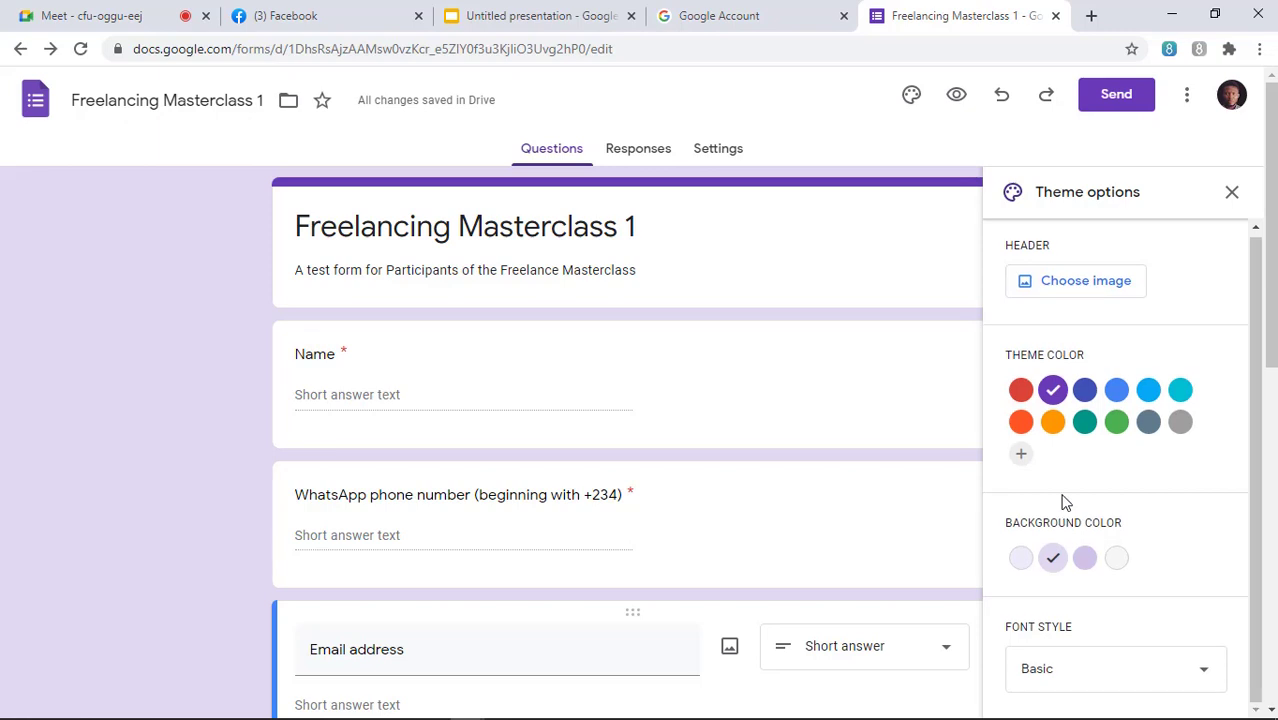
{"action": "scroll", "coordinate": [1066, 502], "scroll_direction": "down", "scroll_amount": 2}
{"action": "scroll", "coordinate": [1066, 502], "scroll_direction": "up", "scroll_amount": 2}
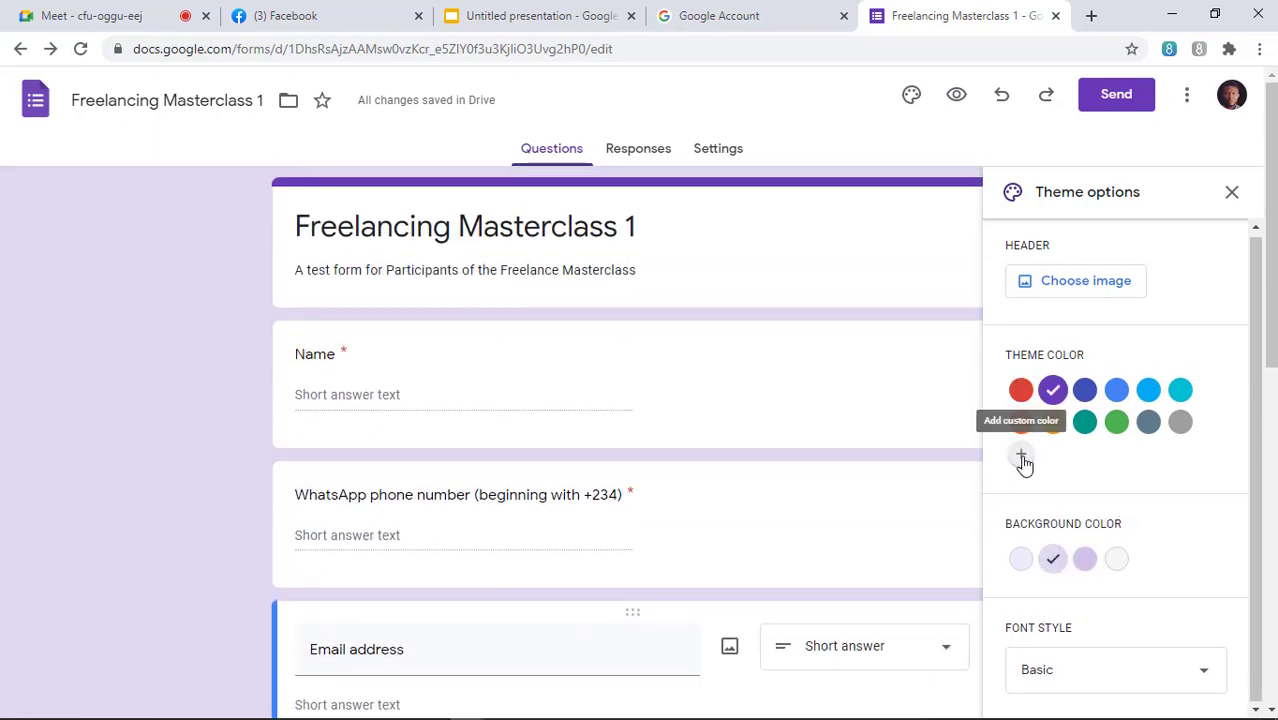
{"action": "left_click", "coordinate": [1022, 392]}
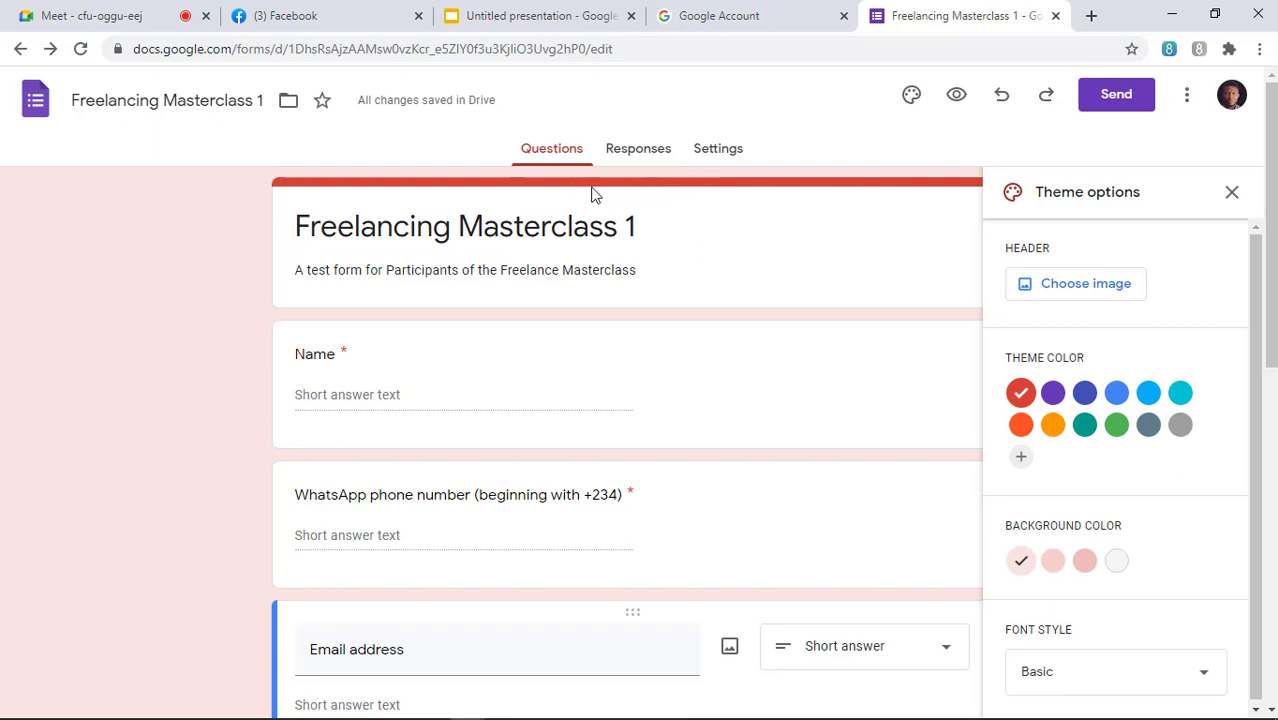
Open the header image selection and look through its theme, upload and photo sources.
{"action": "left_click", "coordinate": [1073, 291]}
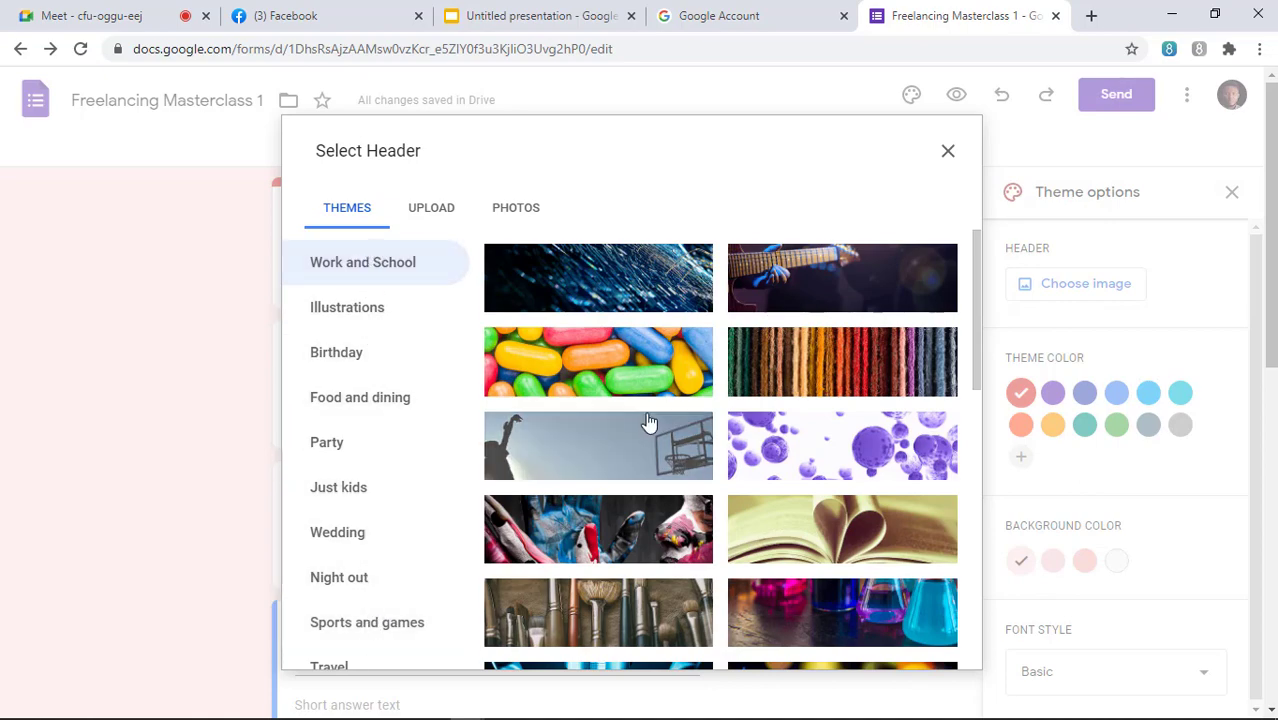
{"action": "scroll", "coordinate": [648, 424], "scroll_direction": "down", "scroll_amount": 10}
{"action": "scroll", "coordinate": [648, 424], "scroll_direction": "up", "scroll_amount": 10}
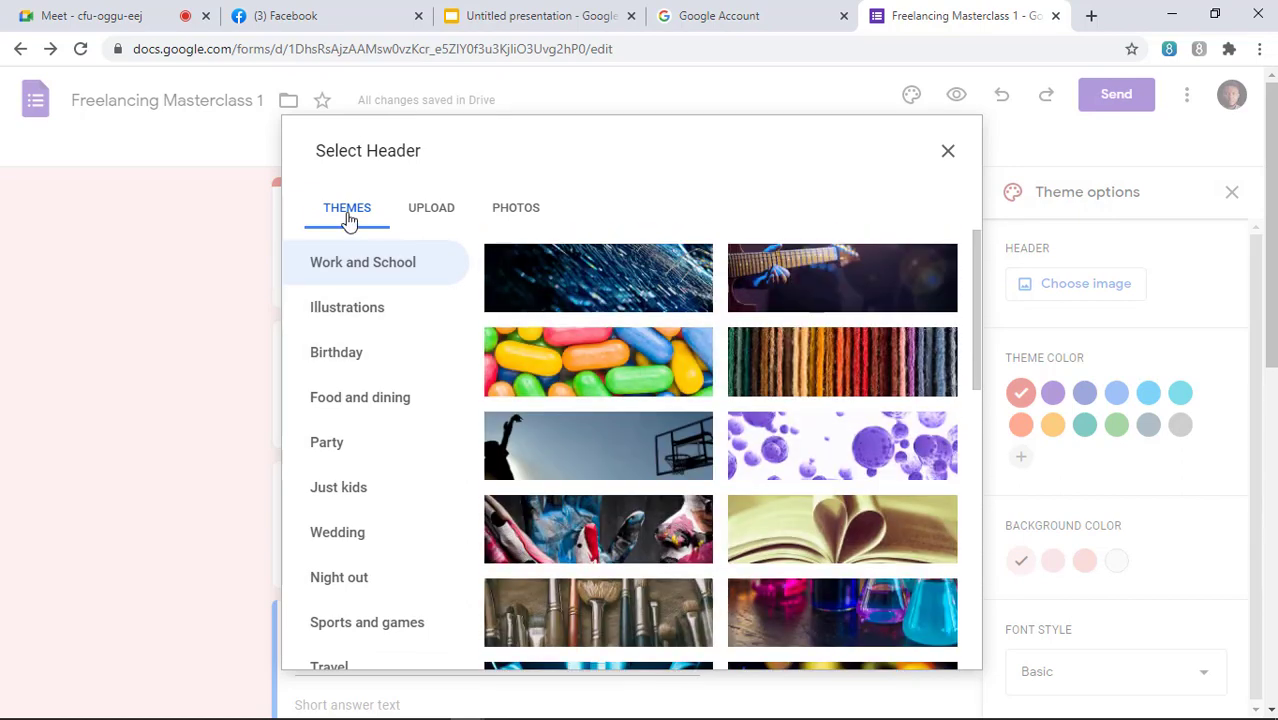
{"action": "left_click", "coordinate": [432, 211]}
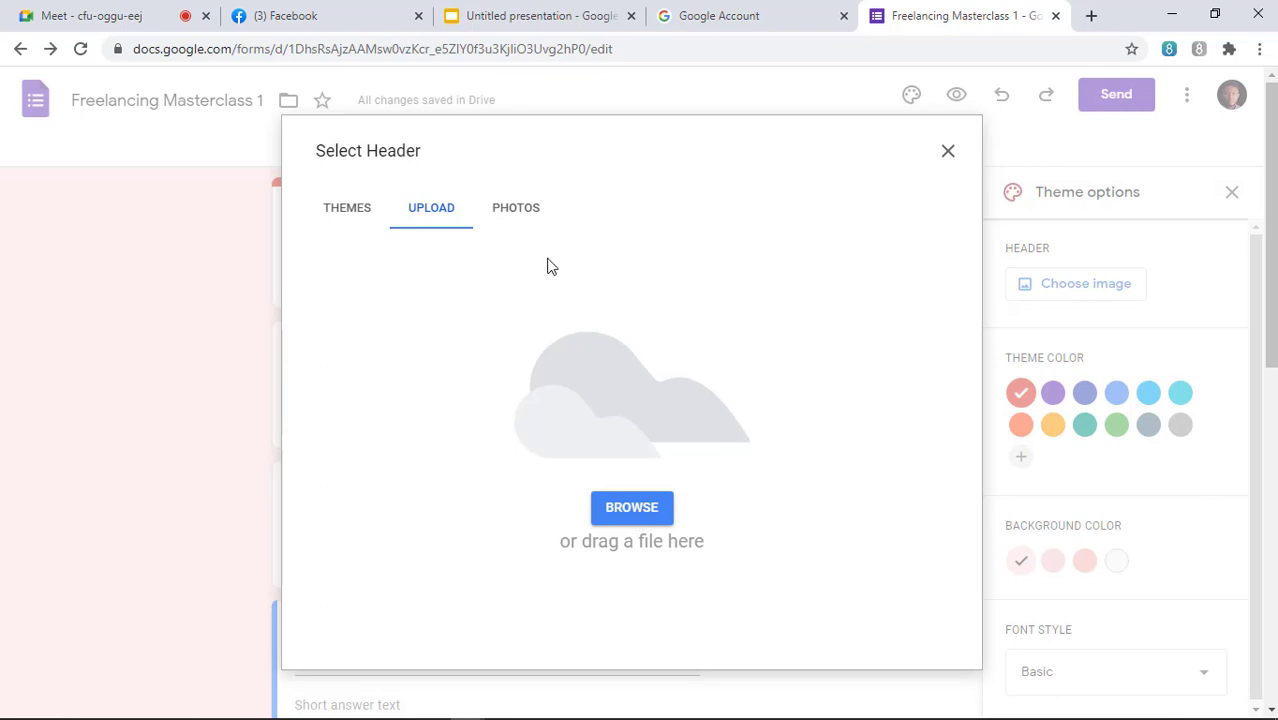
{"action": "left_click", "coordinate": [522, 215]}
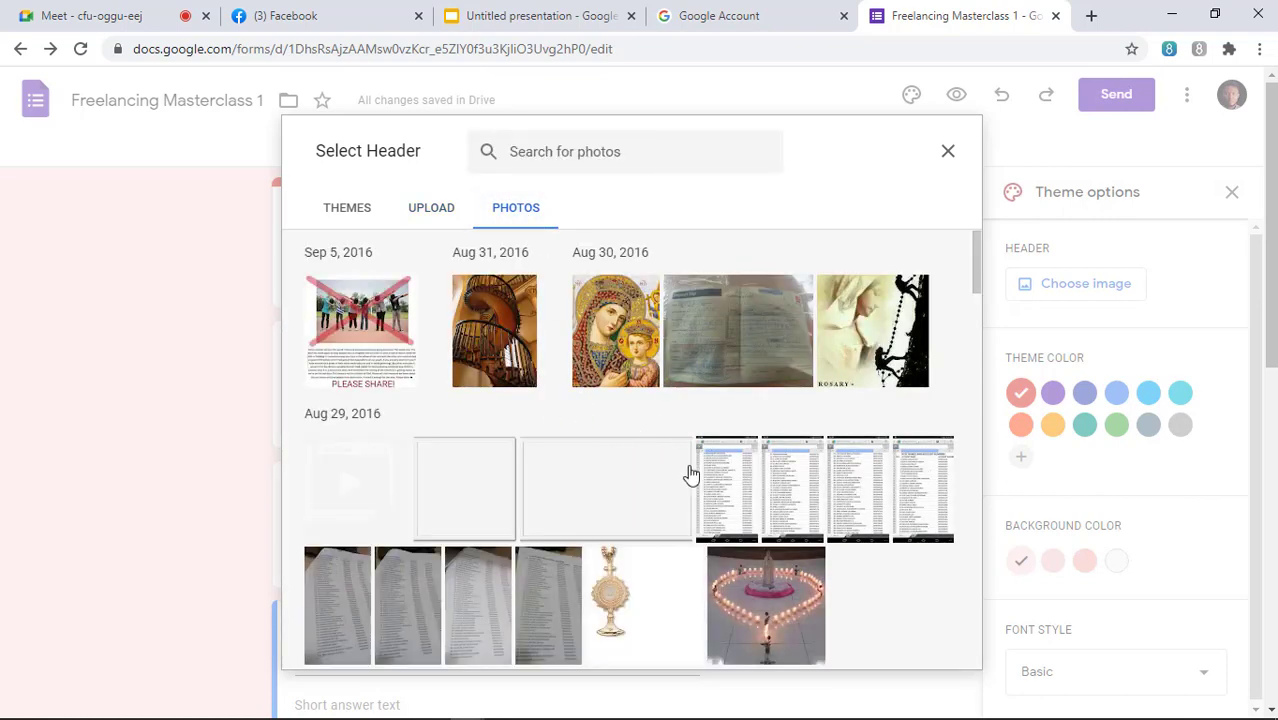
{"action": "scroll", "coordinate": [686, 434], "scroll_direction": "down", "scroll_amount": 4}
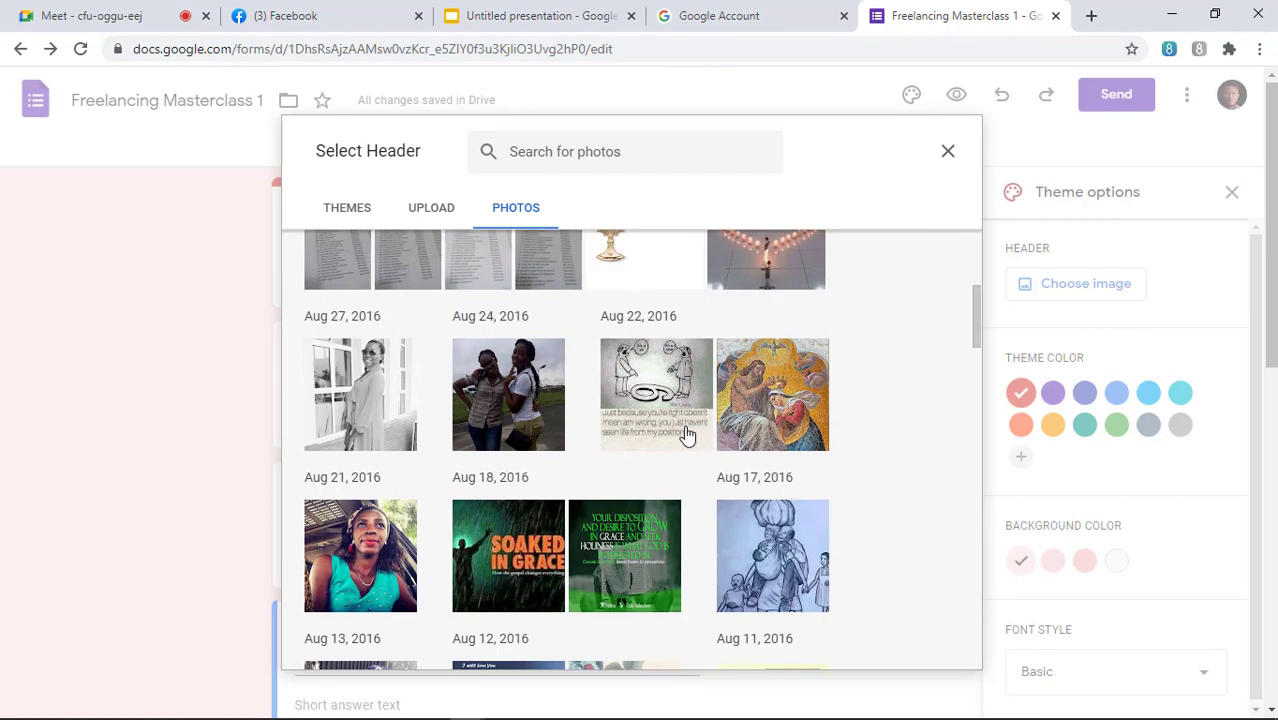
{"action": "scroll", "coordinate": [686, 434], "scroll_direction": "down", "scroll_amount": 3}
{"action": "scroll", "coordinate": [686, 434], "scroll_direction": "up", "scroll_amount": 6}
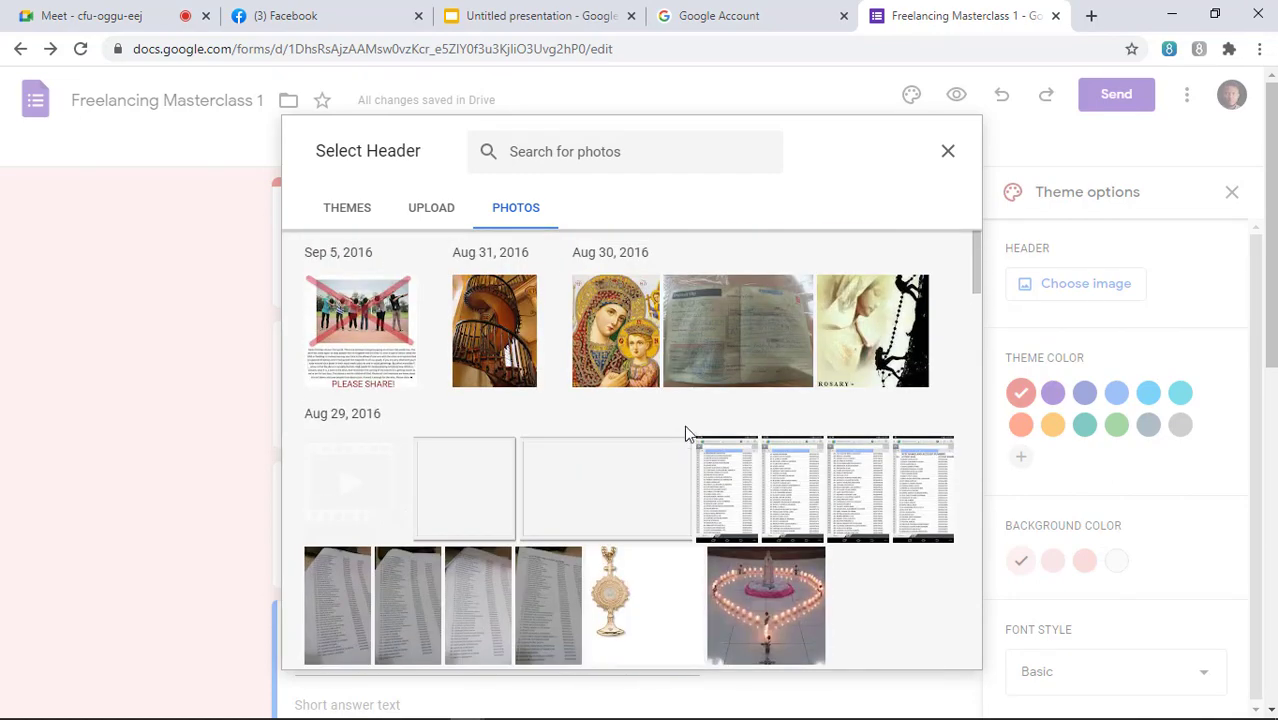
{"action": "left_click", "coordinate": [365, 212]}
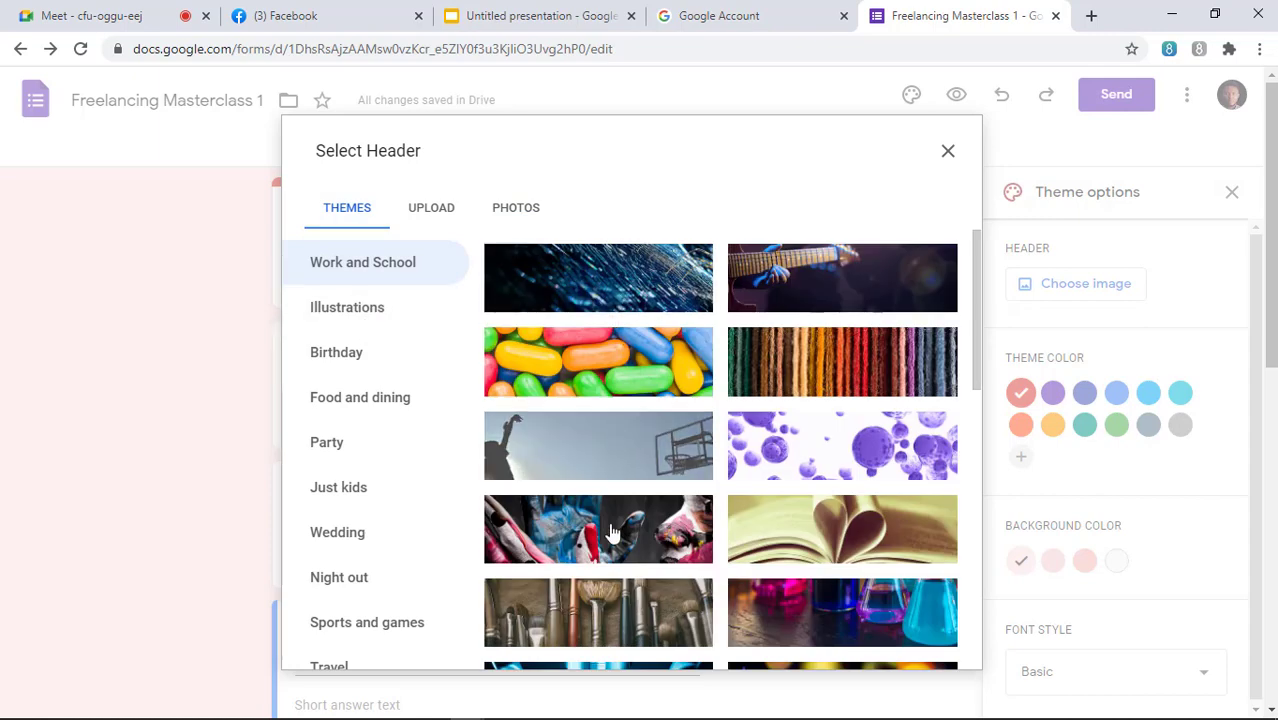
Insert the multicolored yarn picture from the Work and School themes as the form's header image.
{"action": "scroll", "coordinate": [613, 565], "scroll_direction": "down", "scroll_amount": 2}
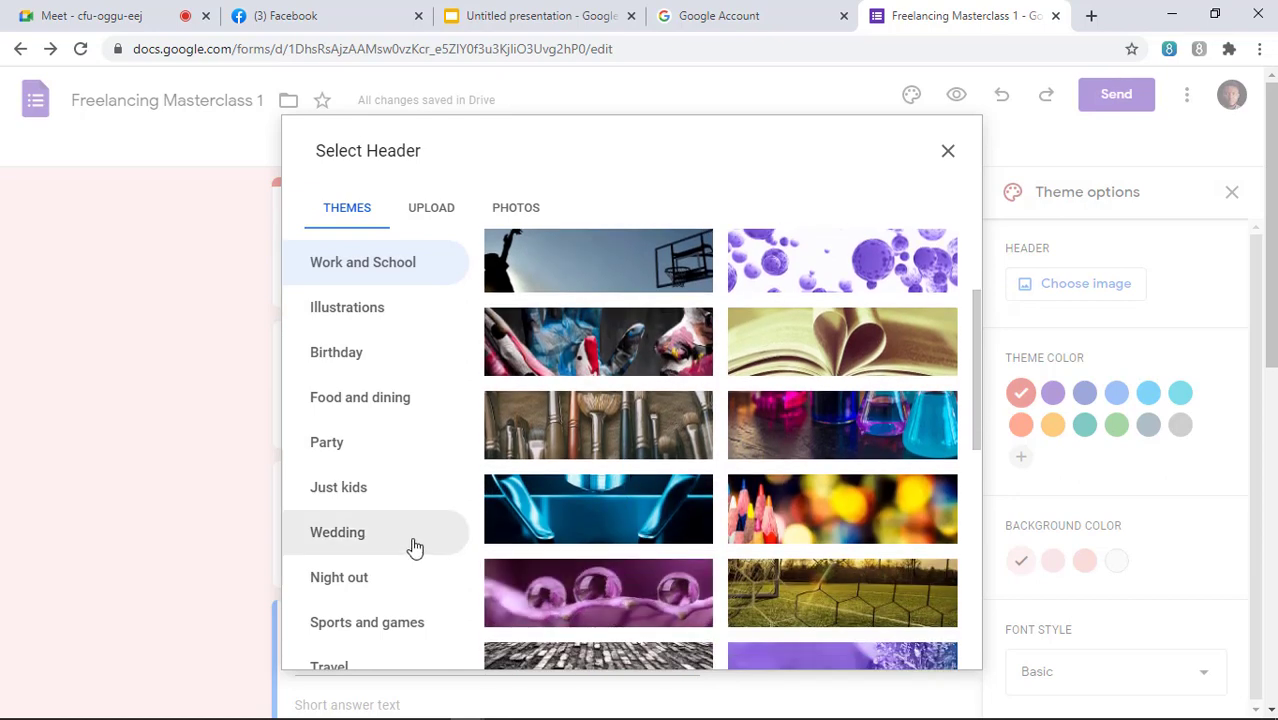
{"action": "scroll", "coordinate": [405, 535], "scroll_direction": "down", "scroll_amount": 1}
{"action": "scroll", "coordinate": [400, 500], "scroll_direction": "up", "scroll_amount": 1}
{"action": "scroll", "coordinate": [400, 475], "scroll_direction": "down", "scroll_amount": 2}
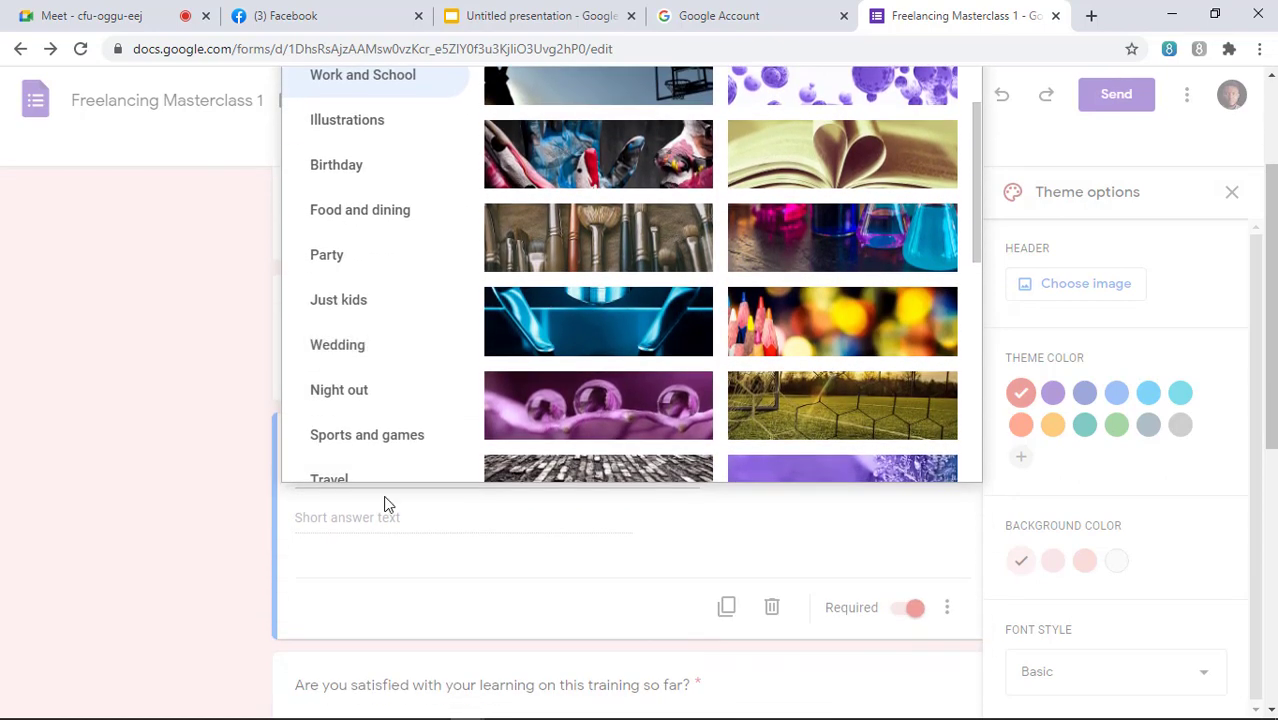
{"action": "scroll", "coordinate": [395, 460], "scroll_direction": "down", "scroll_amount": 2}
{"action": "scroll", "coordinate": [405, 310], "scroll_direction": "up", "scroll_amount": 2}
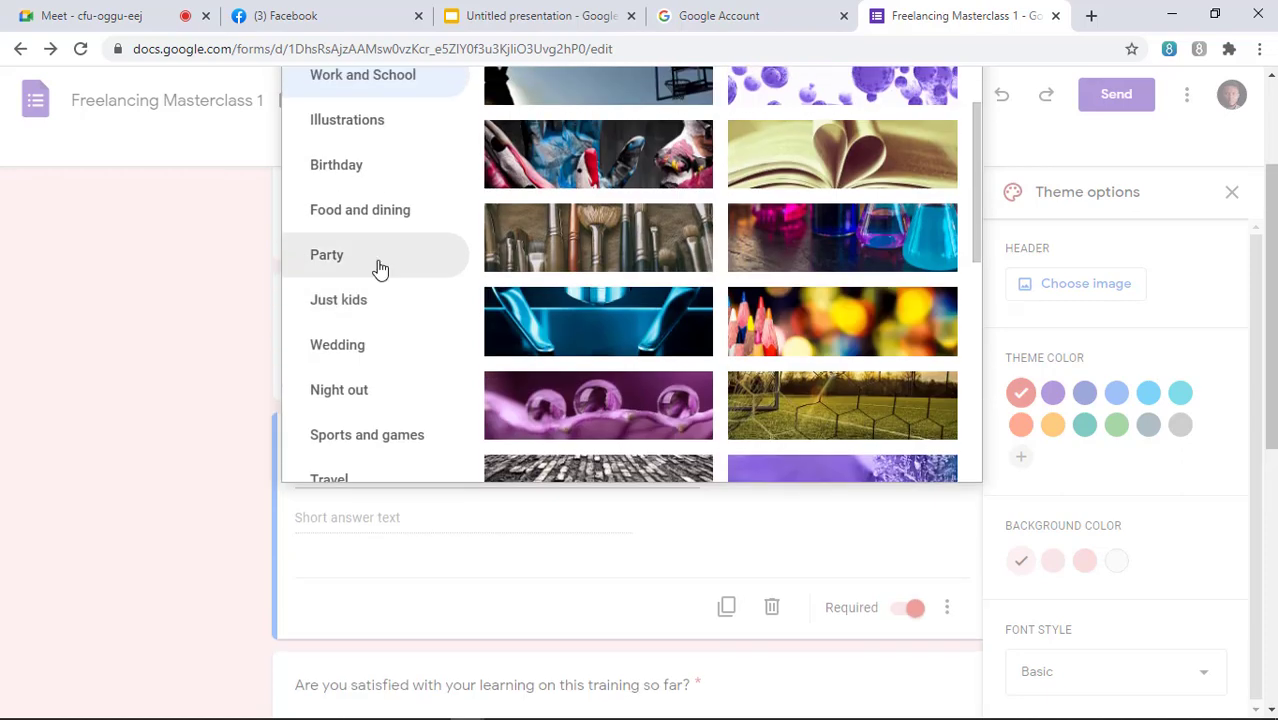
{"action": "scroll", "coordinate": [371, 300], "scroll_direction": "up", "scroll_amount": 1}
{"action": "left_click", "coordinate": [385, 217]}
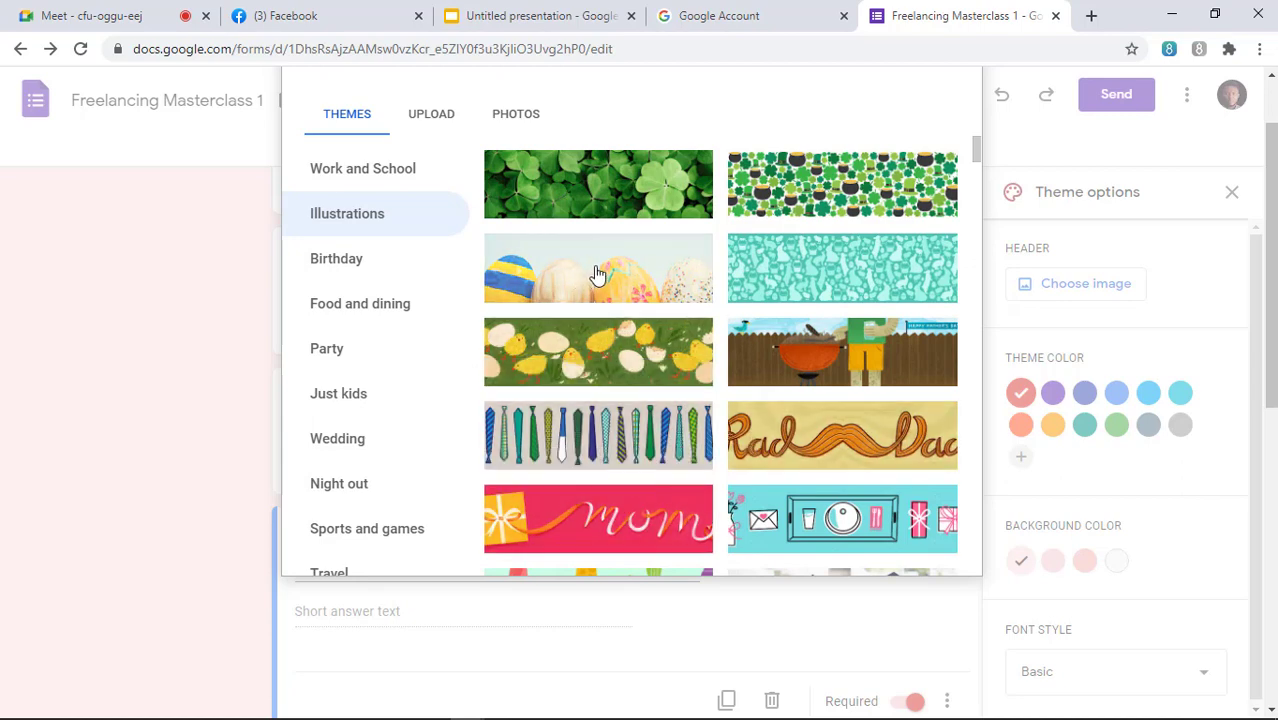
{"action": "left_click", "coordinate": [372, 172]}
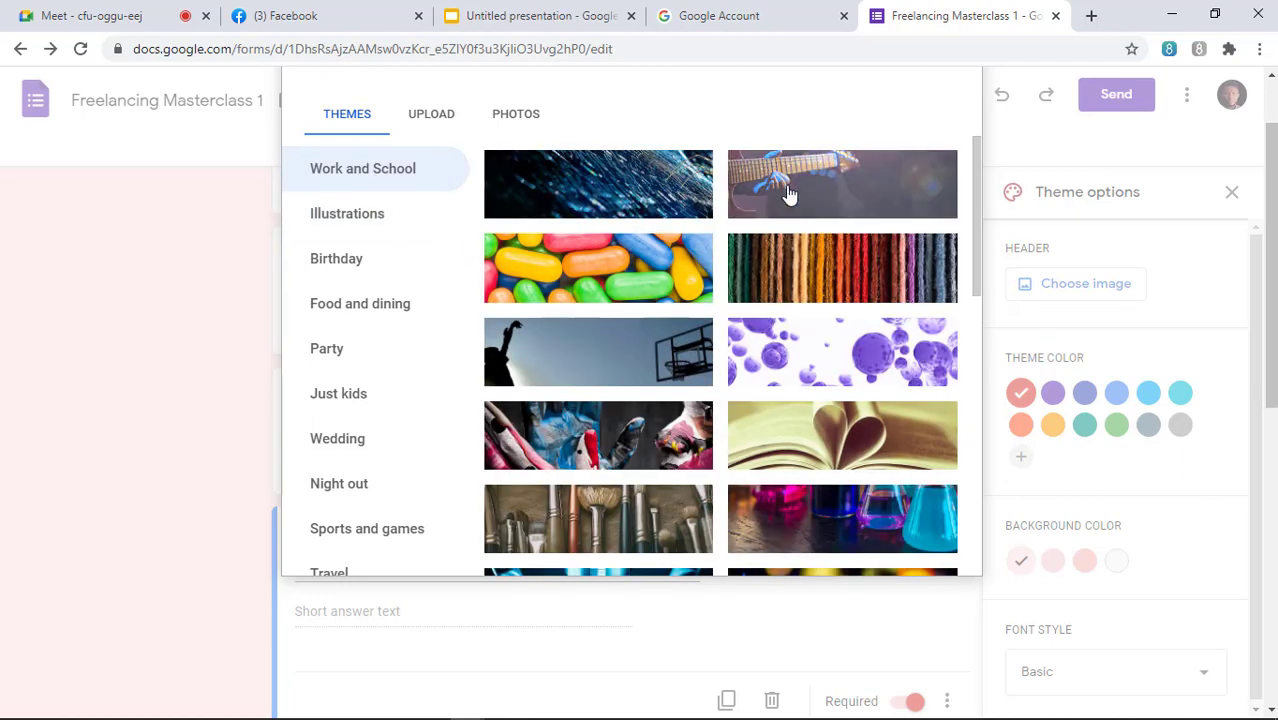
{"action": "left_click", "coordinate": [788, 194]}
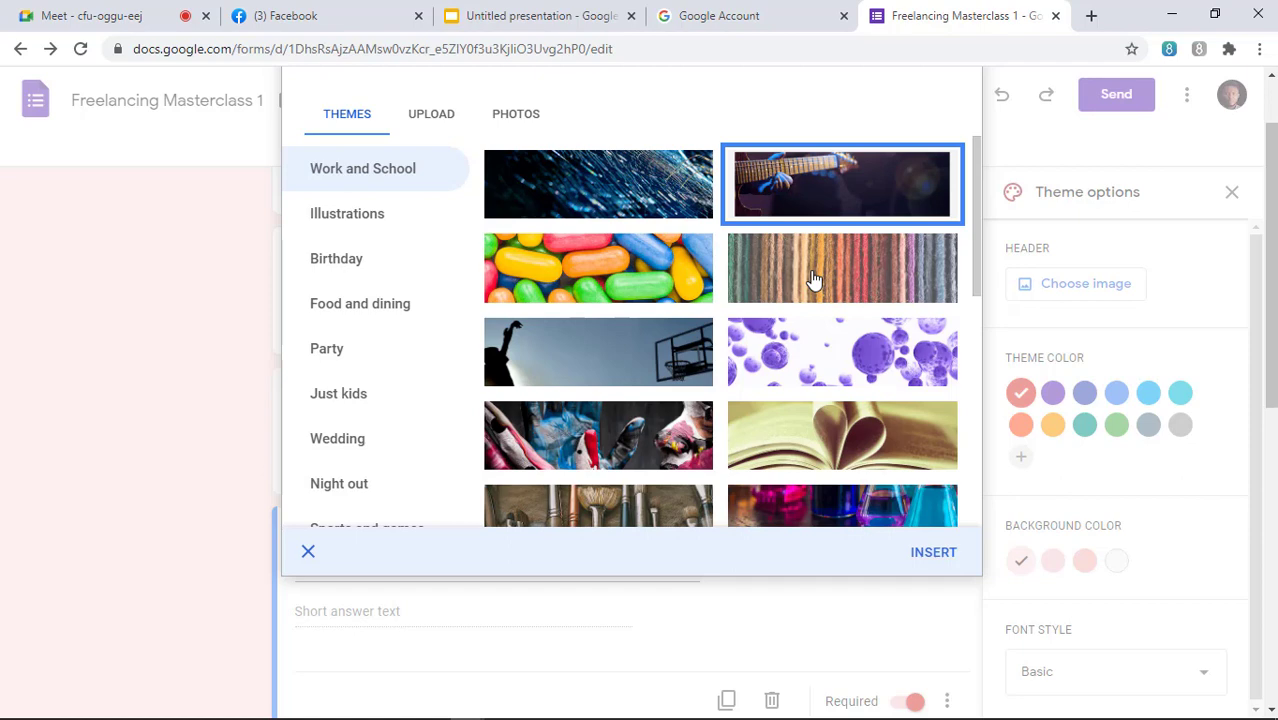
{"action": "left_click", "coordinate": [813, 279]}
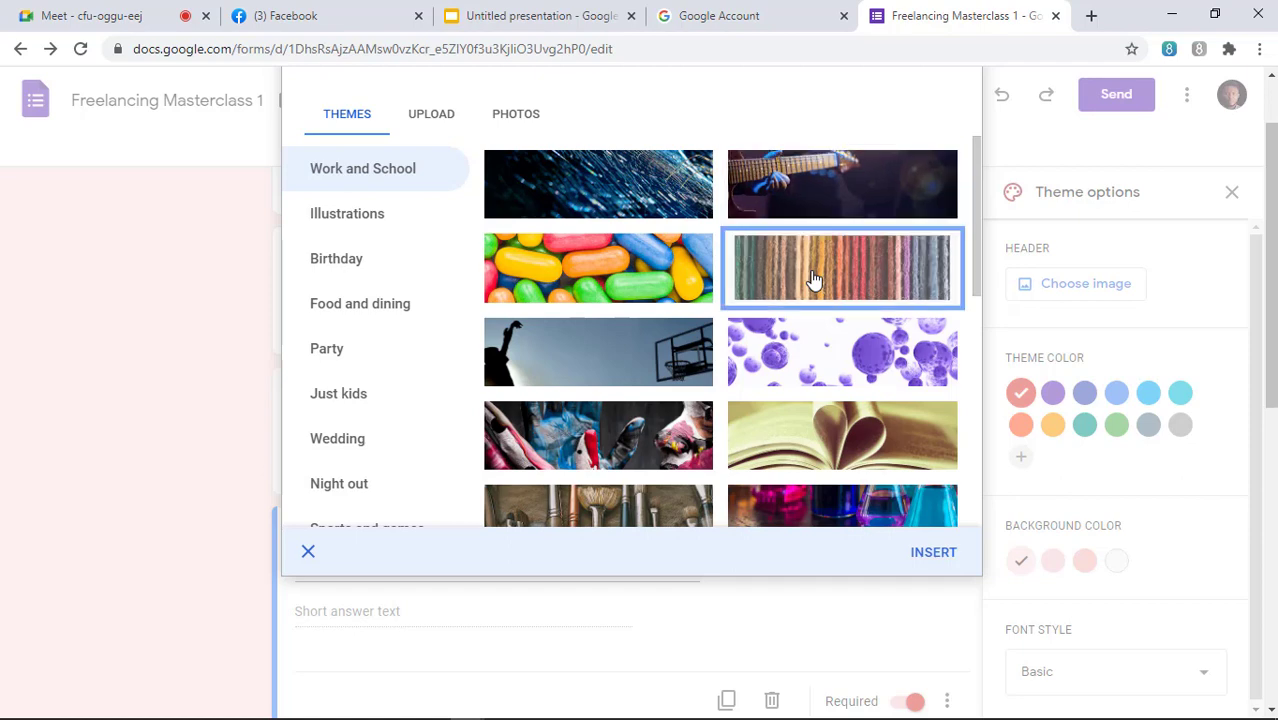
{"action": "left_click", "coordinate": [934, 556]}
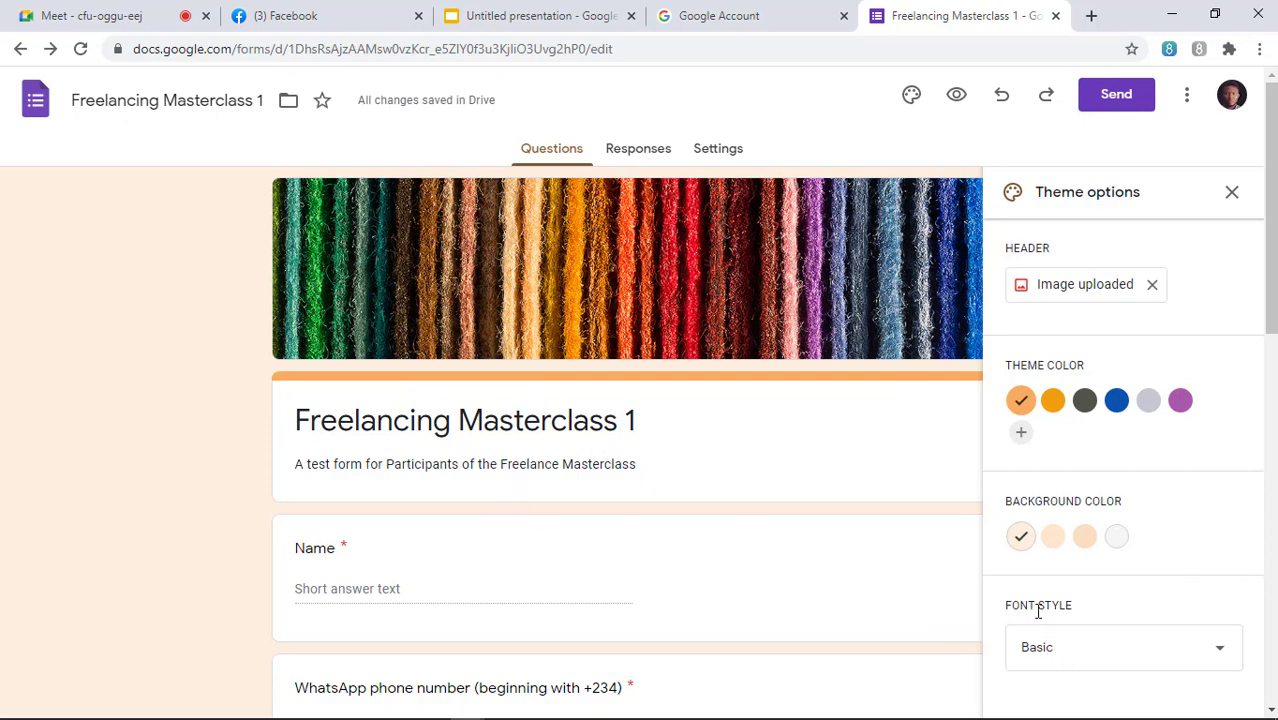
Try the Decorative font style, settle on Formal for the form, and close the theme options.
{"action": "left_click", "coordinate": [1059, 656]}
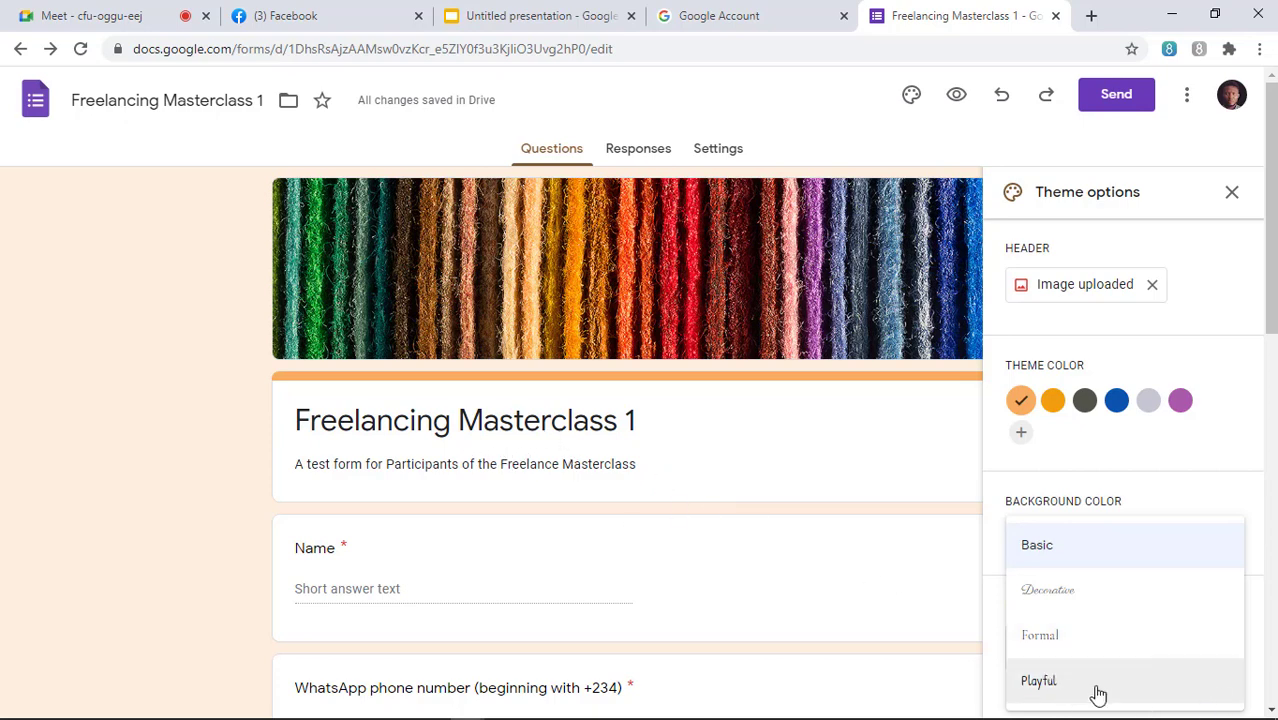
{"action": "left_click", "coordinate": [1061, 608]}
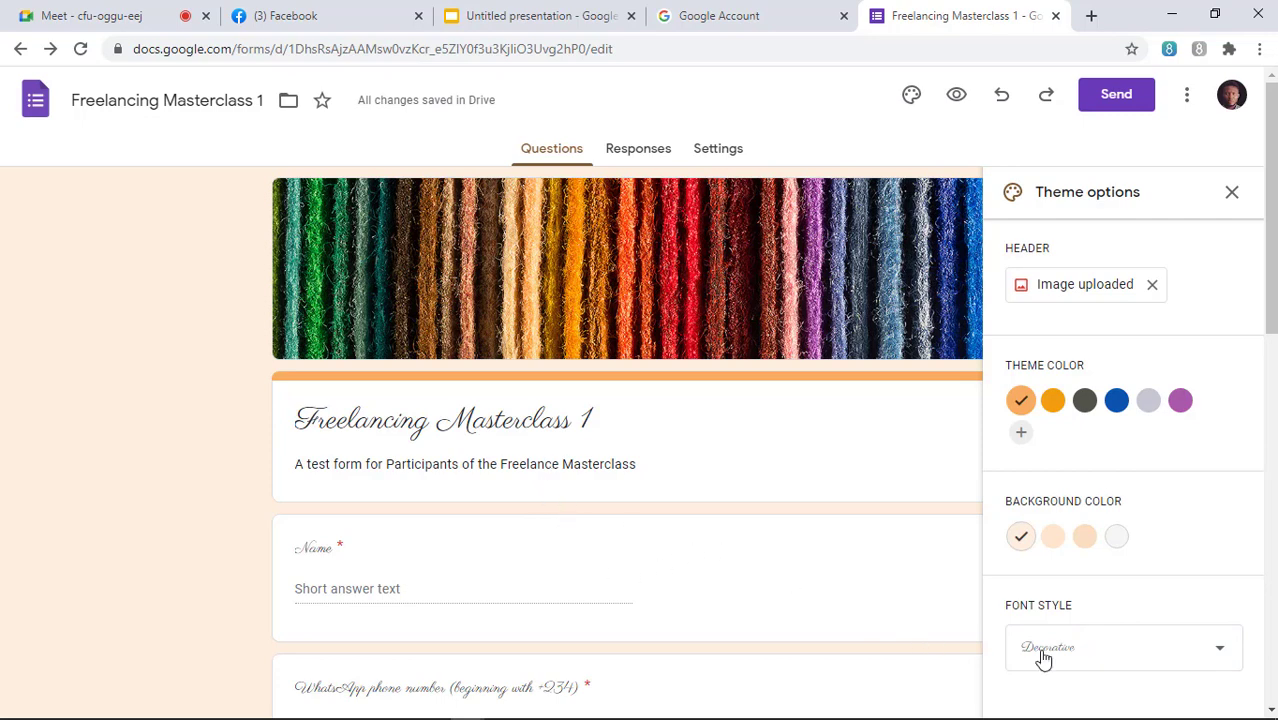
{"action": "left_click", "coordinate": [1094, 667]}
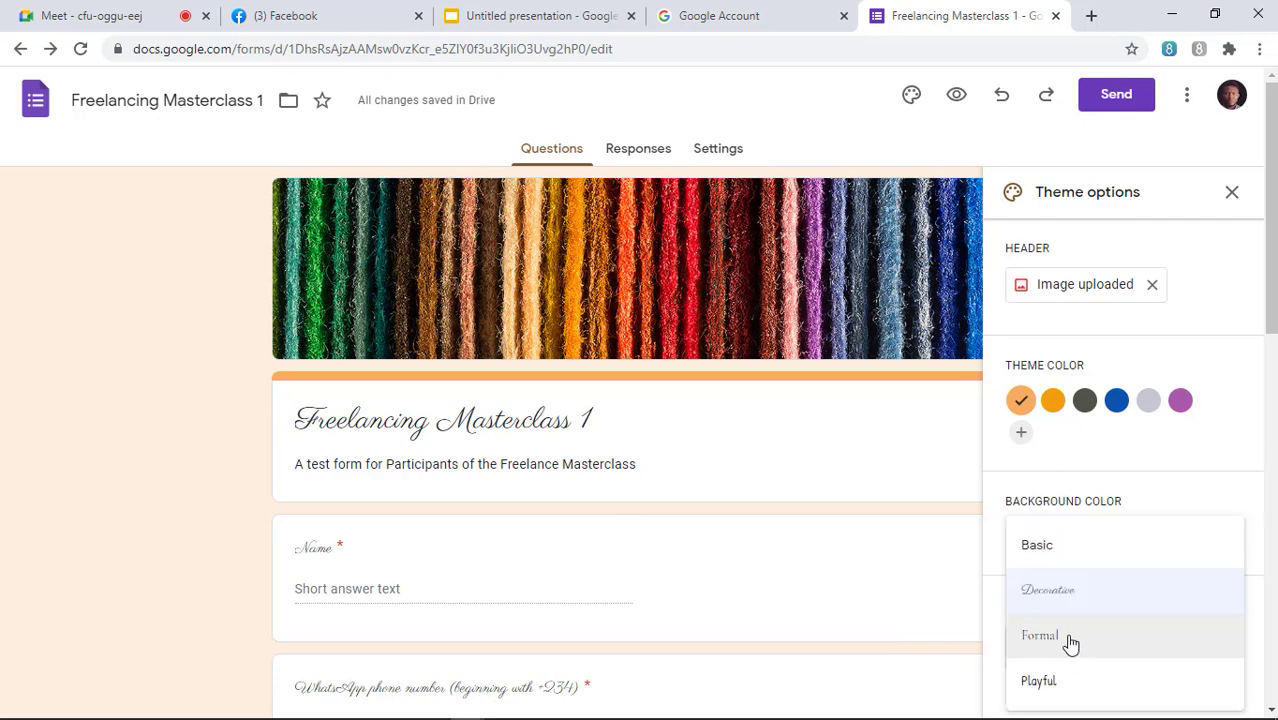
{"action": "left_click", "coordinate": [1072, 645]}
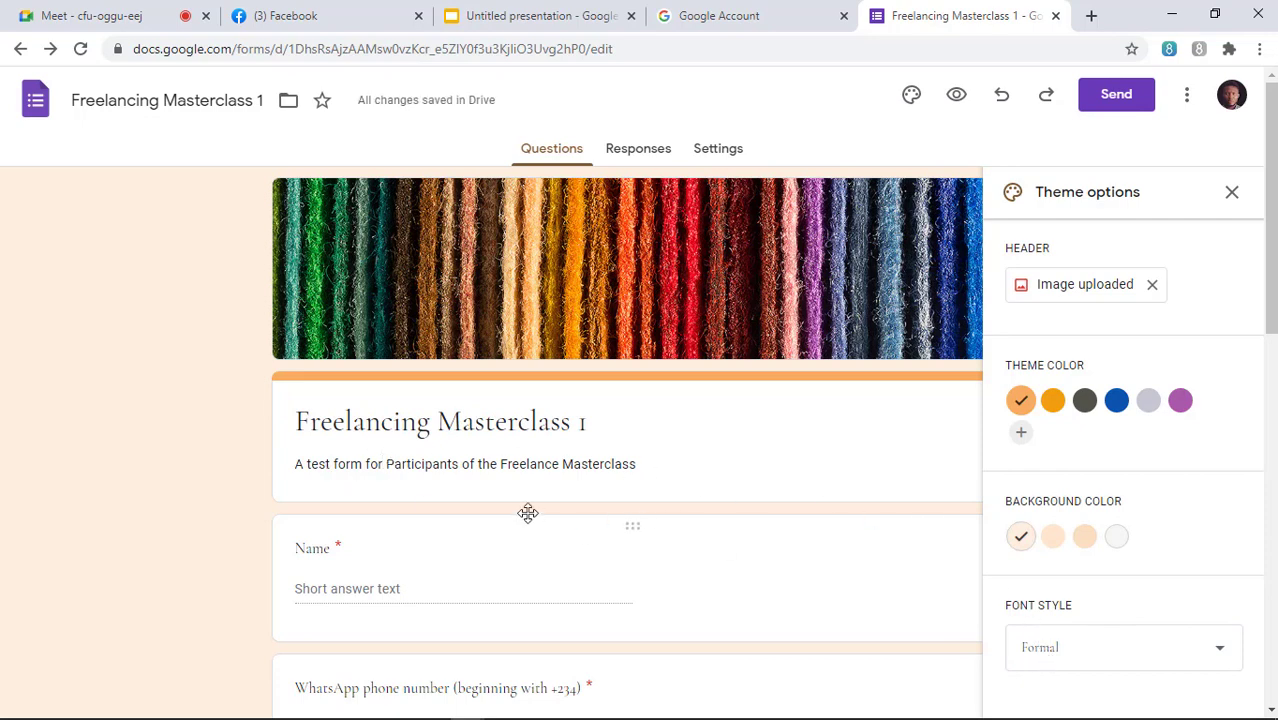
{"action": "left_click", "coordinate": [1231, 194]}
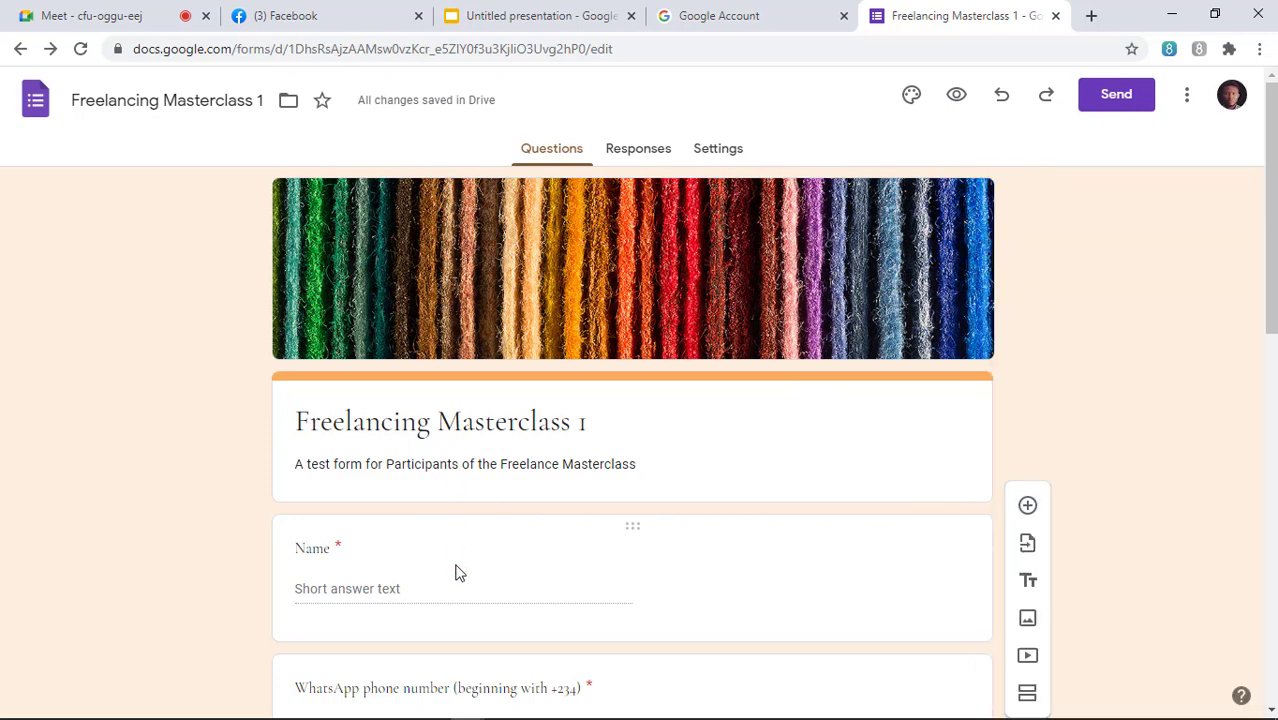
Preview the form, look through all its questions from Name to Image, and close the preview.
{"action": "left_click", "coordinate": [958, 98]}
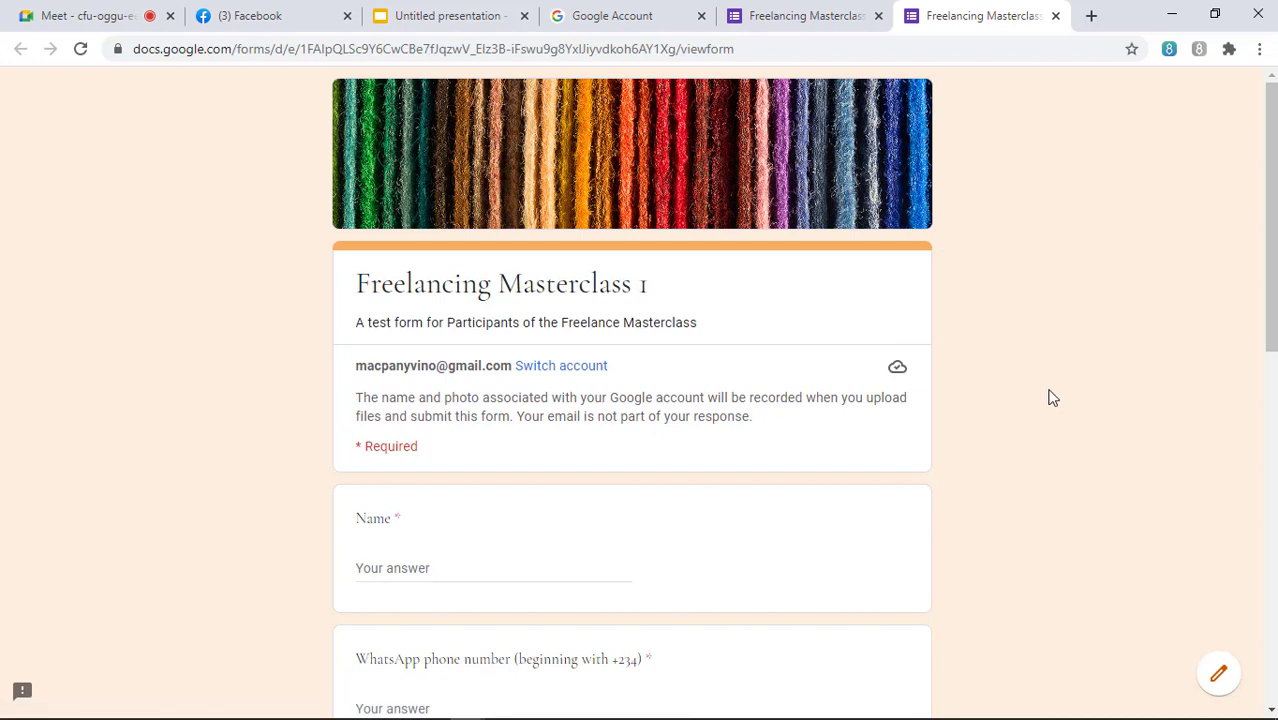
{"action": "scroll", "coordinate": [414, 450], "scroll_direction": "down", "scroll_amount": 1}
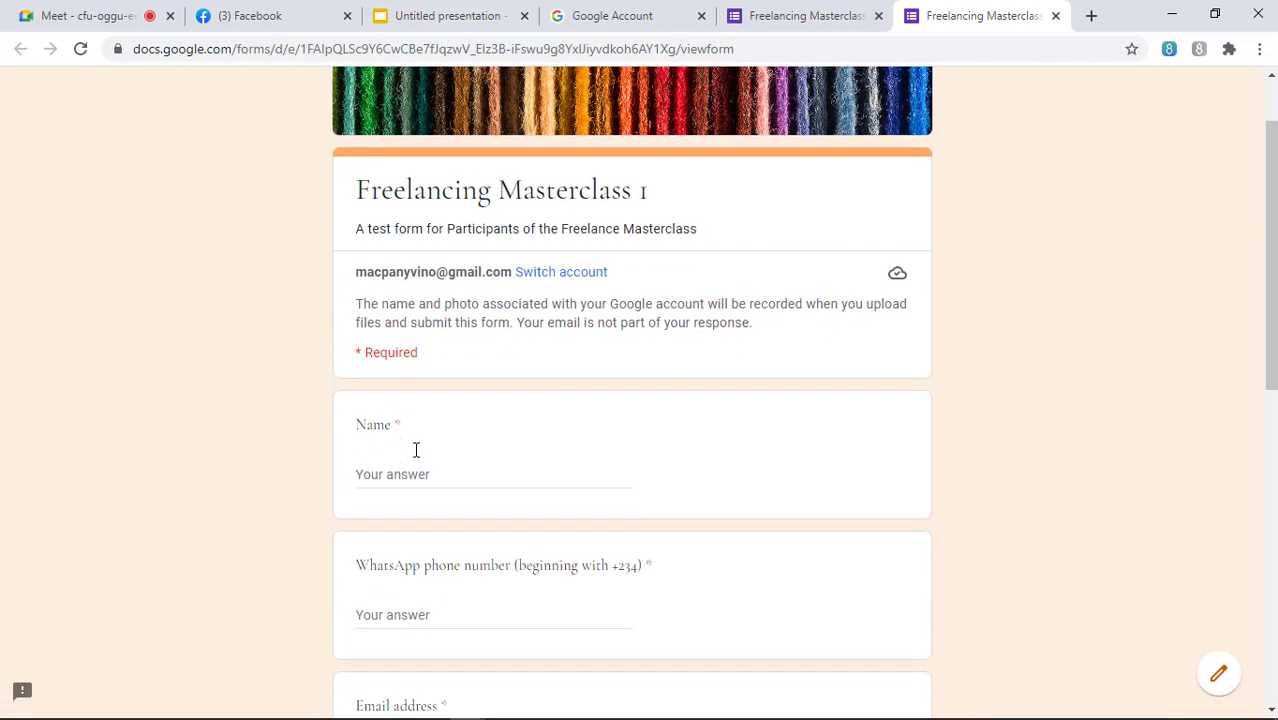
{"action": "scroll", "coordinate": [430, 371], "scroll_direction": "down", "scroll_amount": 1}
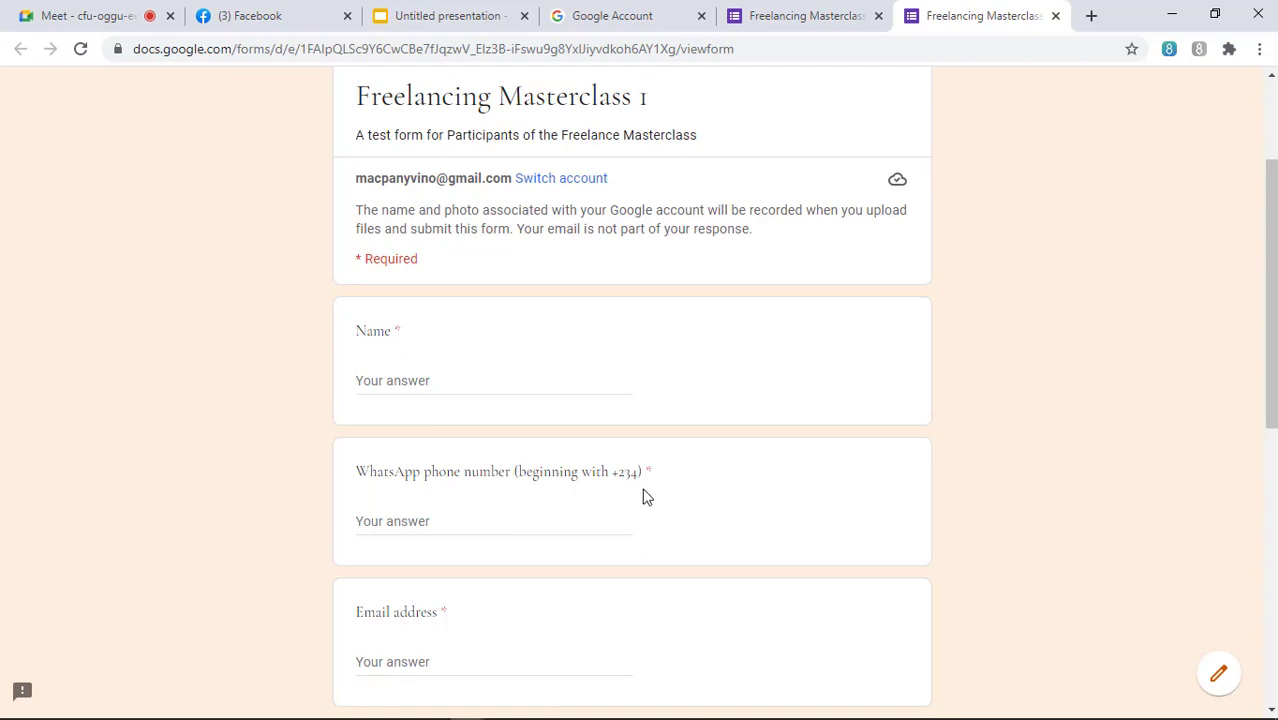
{"action": "scroll", "coordinate": [455, 530], "scroll_direction": "down", "scroll_amount": 1}
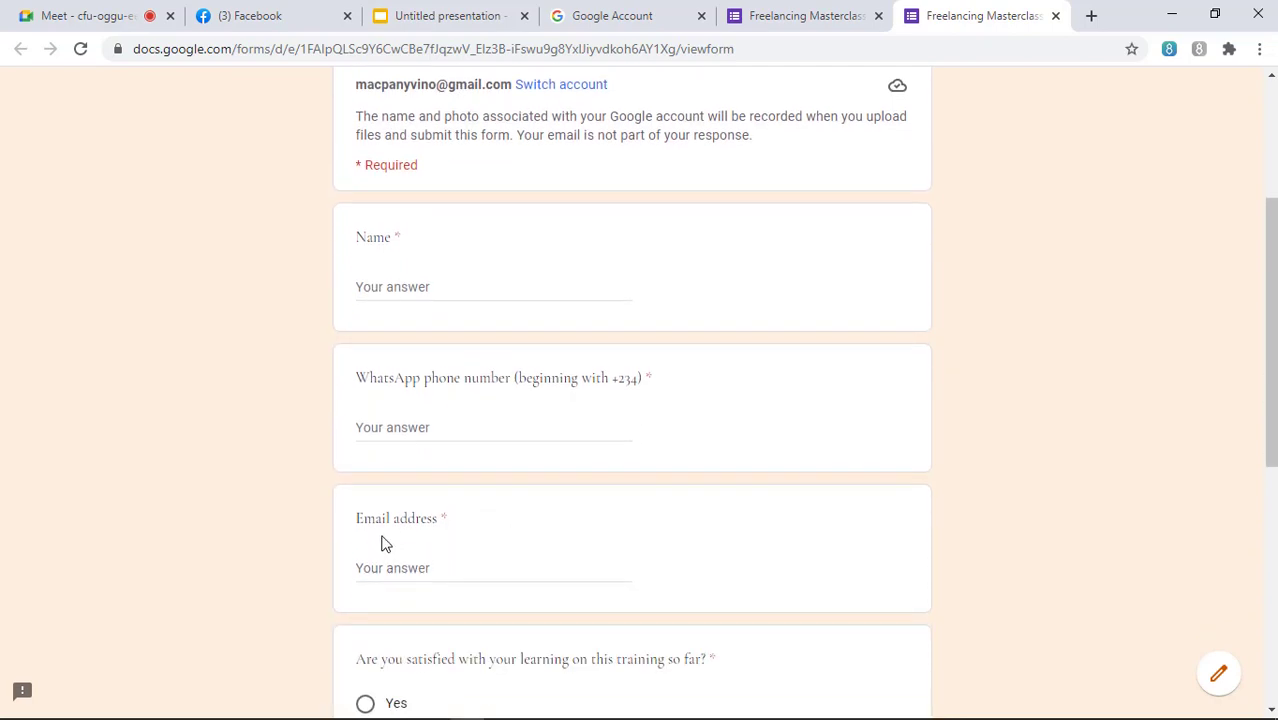
{"action": "scroll", "coordinate": [437, 534], "scroll_direction": "down", "scroll_amount": 1}
{"action": "scroll", "coordinate": [437, 537], "scroll_direction": "down", "scroll_amount": 2}
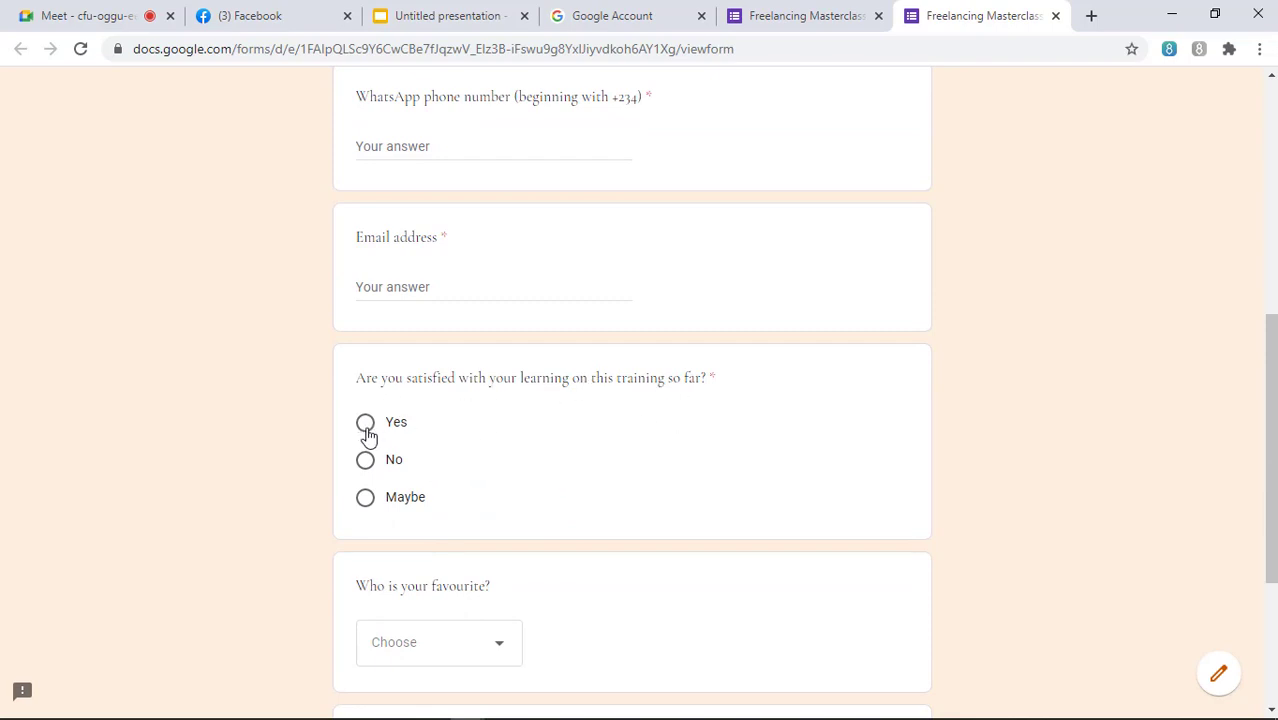
{"action": "scroll", "coordinate": [367, 509], "scroll_direction": "down", "scroll_amount": 1}
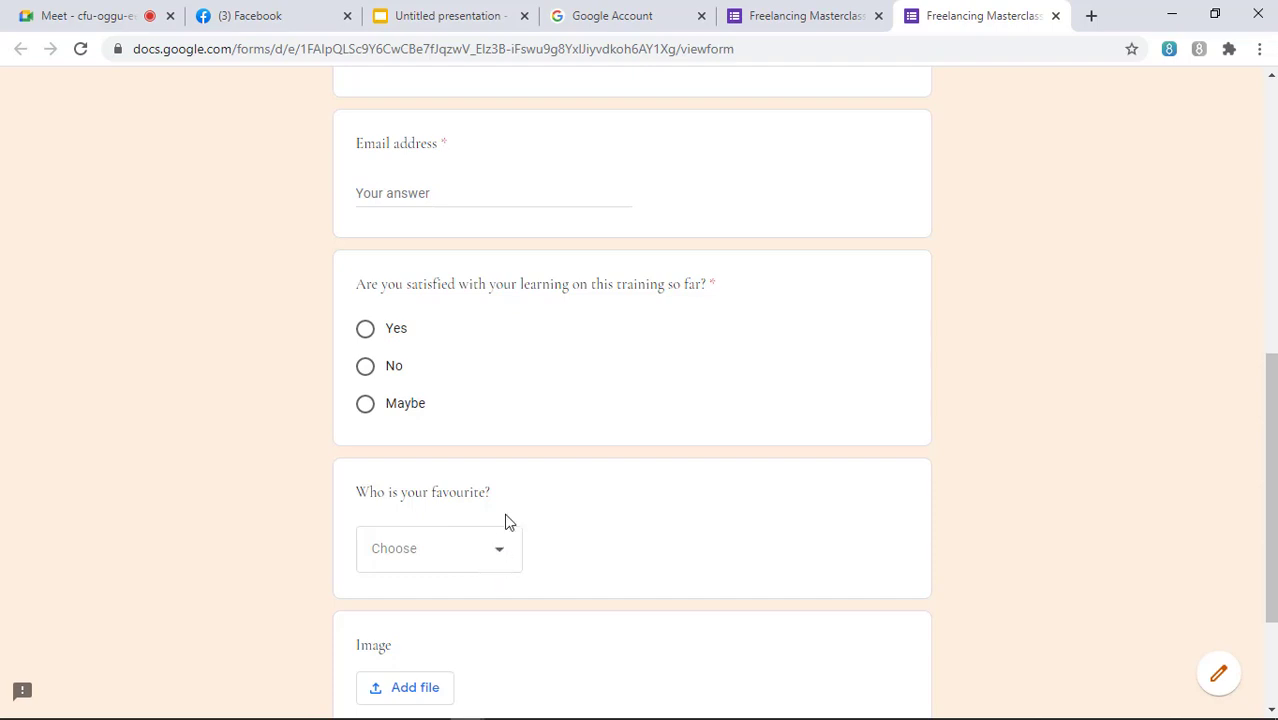
{"action": "scroll", "coordinate": [505, 520], "scroll_direction": "down", "scroll_amount": 2}
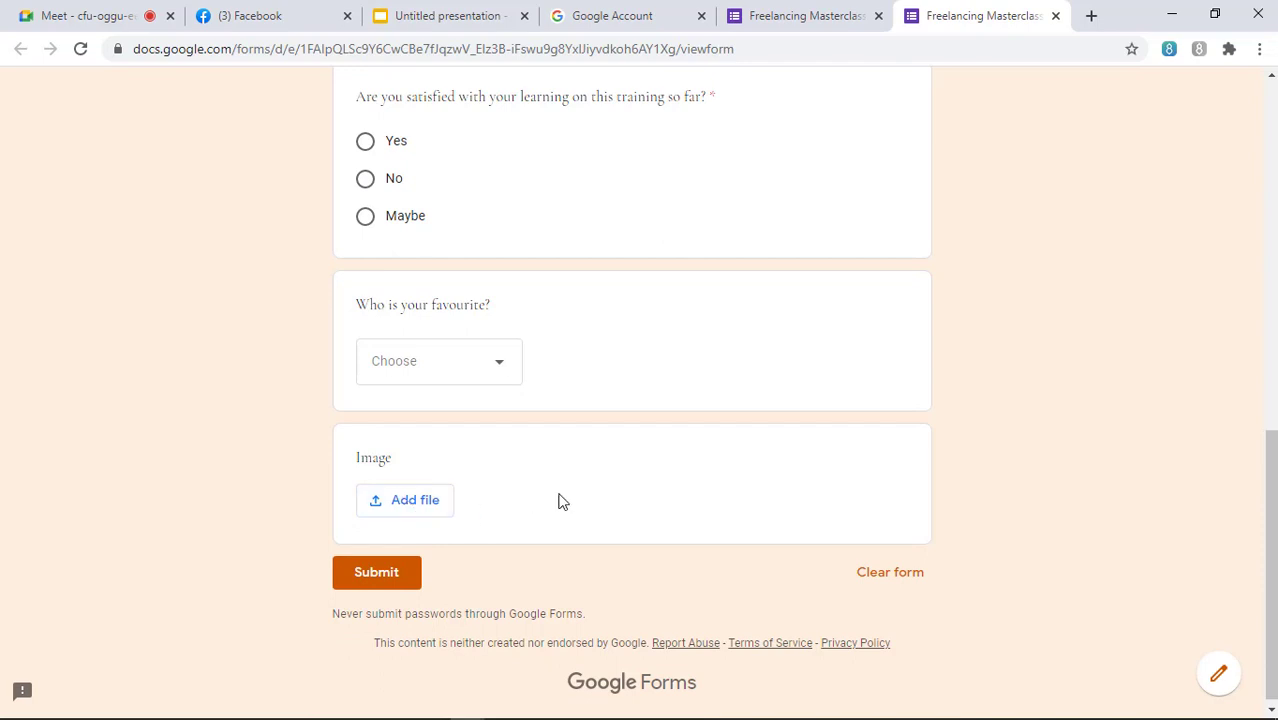
{"action": "scroll", "coordinate": [586, 488], "scroll_direction": "up", "scroll_amount": 2}
{"action": "scroll", "coordinate": [586, 488], "scroll_direction": "down", "scroll_amount": 2}
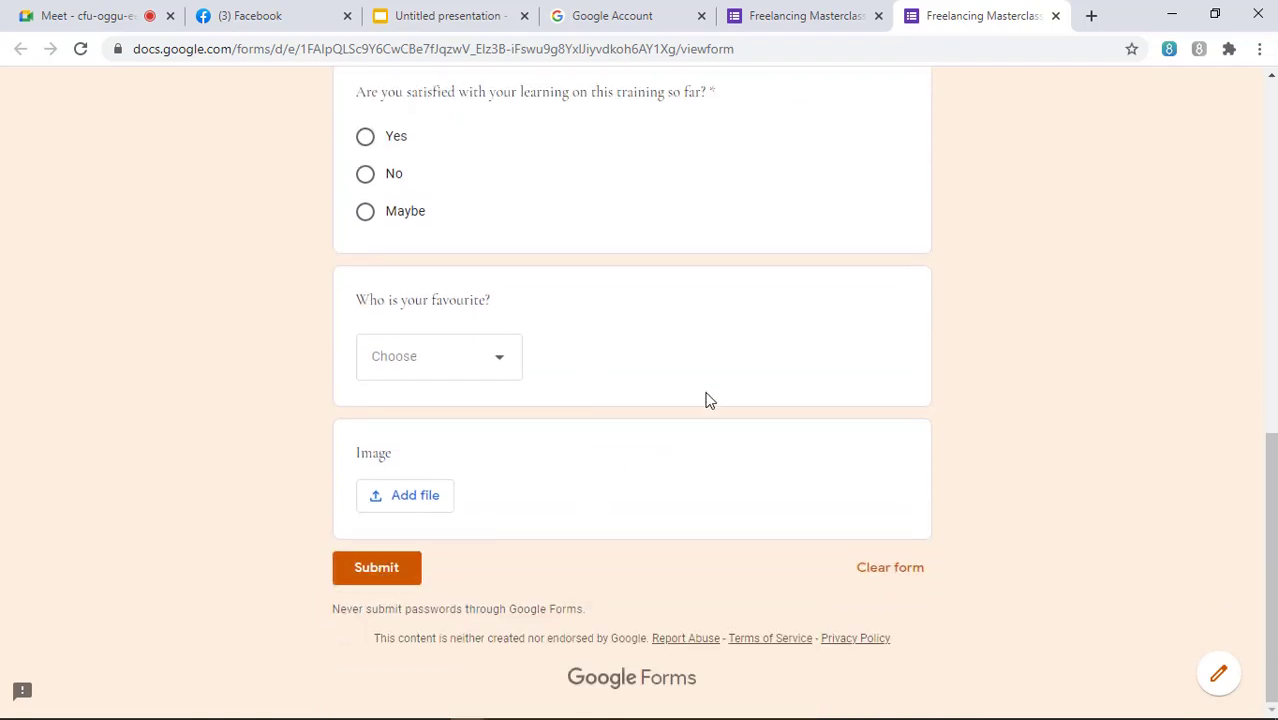
{"action": "scroll", "coordinate": [707, 399], "scroll_direction": "up", "scroll_amount": 9}
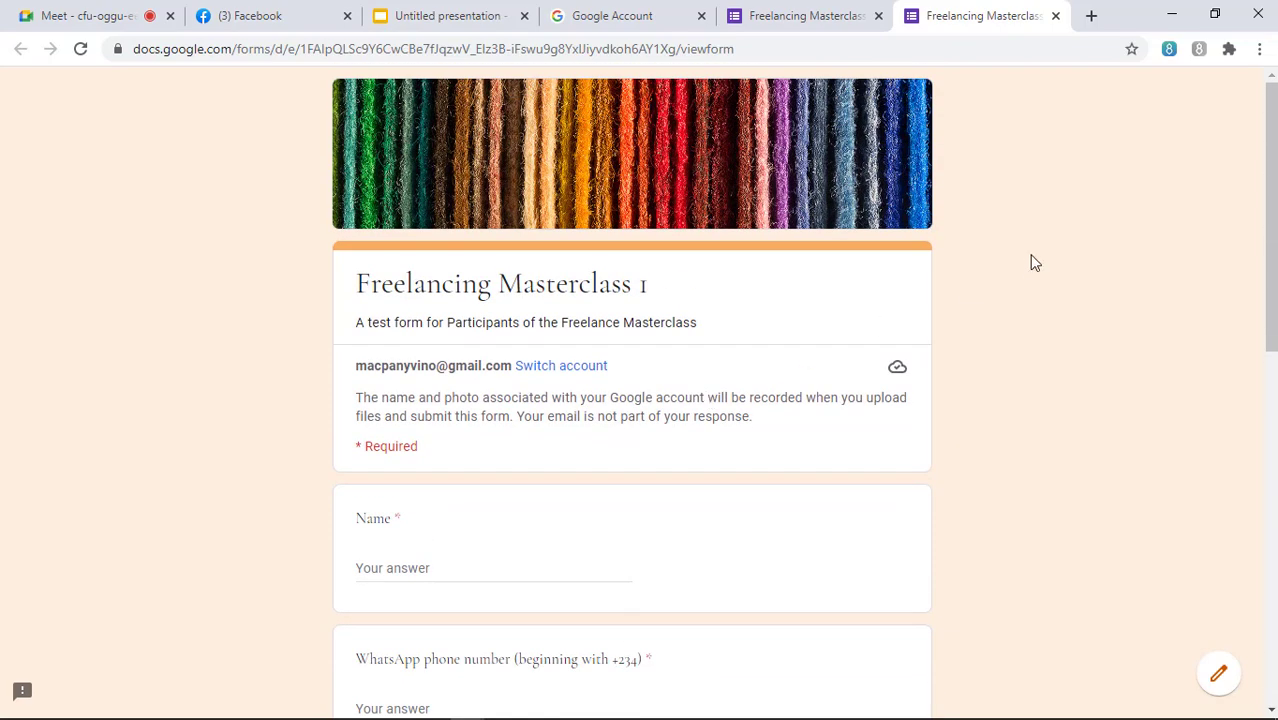
{"action": "left_click", "coordinate": [1055, 16]}
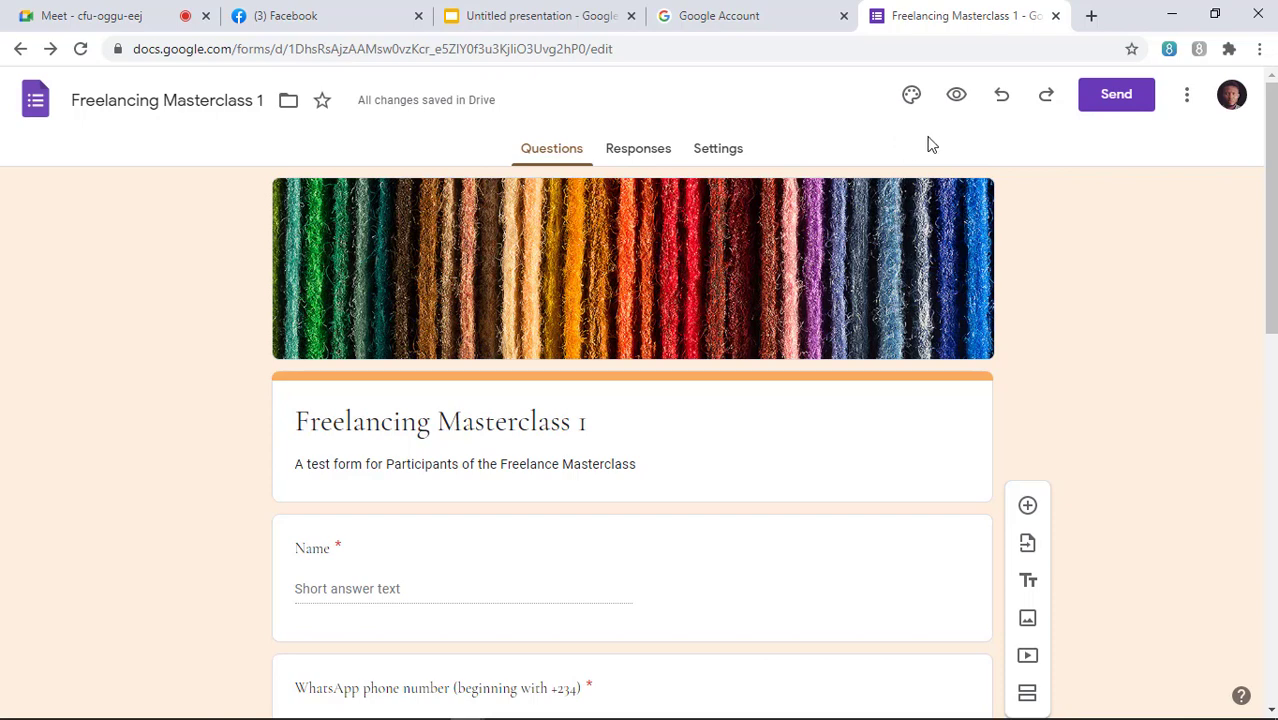
Look at the form's sending options, close them, and look over the questions in the editor.
{"action": "left_click", "coordinate": [1128, 110]}
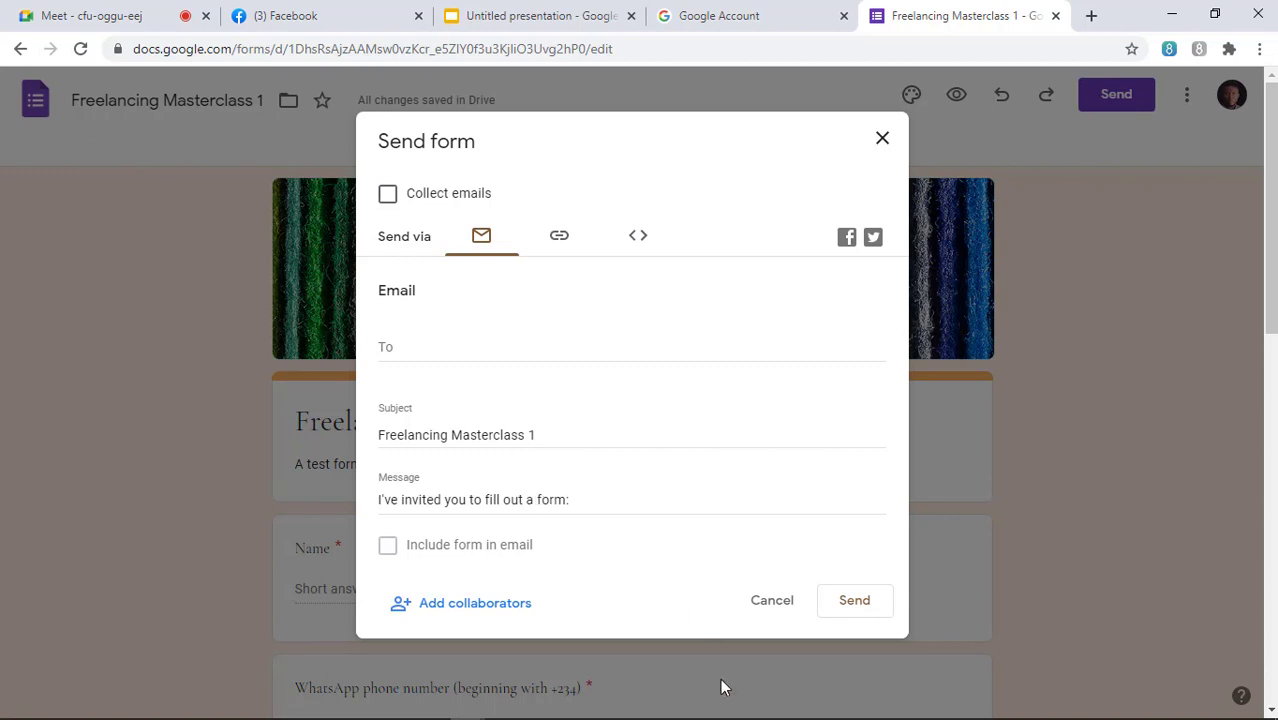
{"action": "mouse_move", "coordinate": [760, 688]}
{"action": "left_click", "coordinate": [882, 142]}
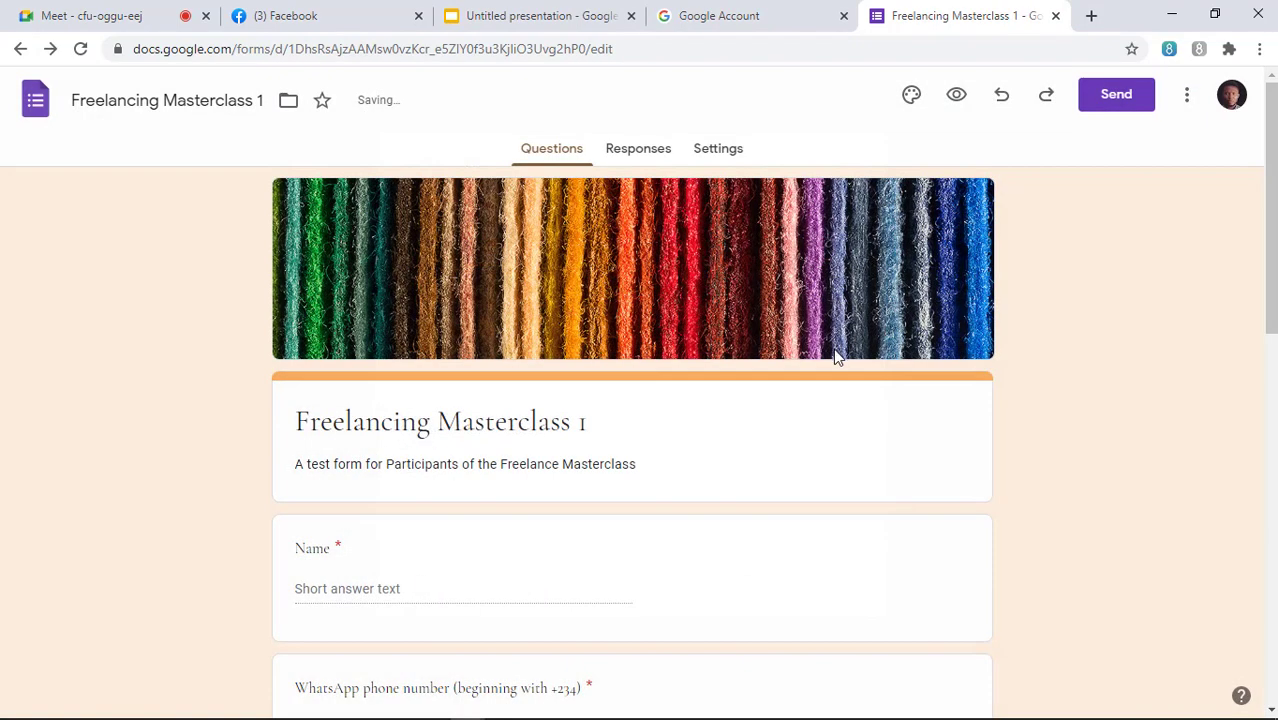
{"action": "scroll", "coordinate": [485, 425], "scroll_direction": "down", "scroll_amount": 8}
{"action": "scroll", "coordinate": [551, 427], "scroll_direction": "up", "scroll_amount": 4}
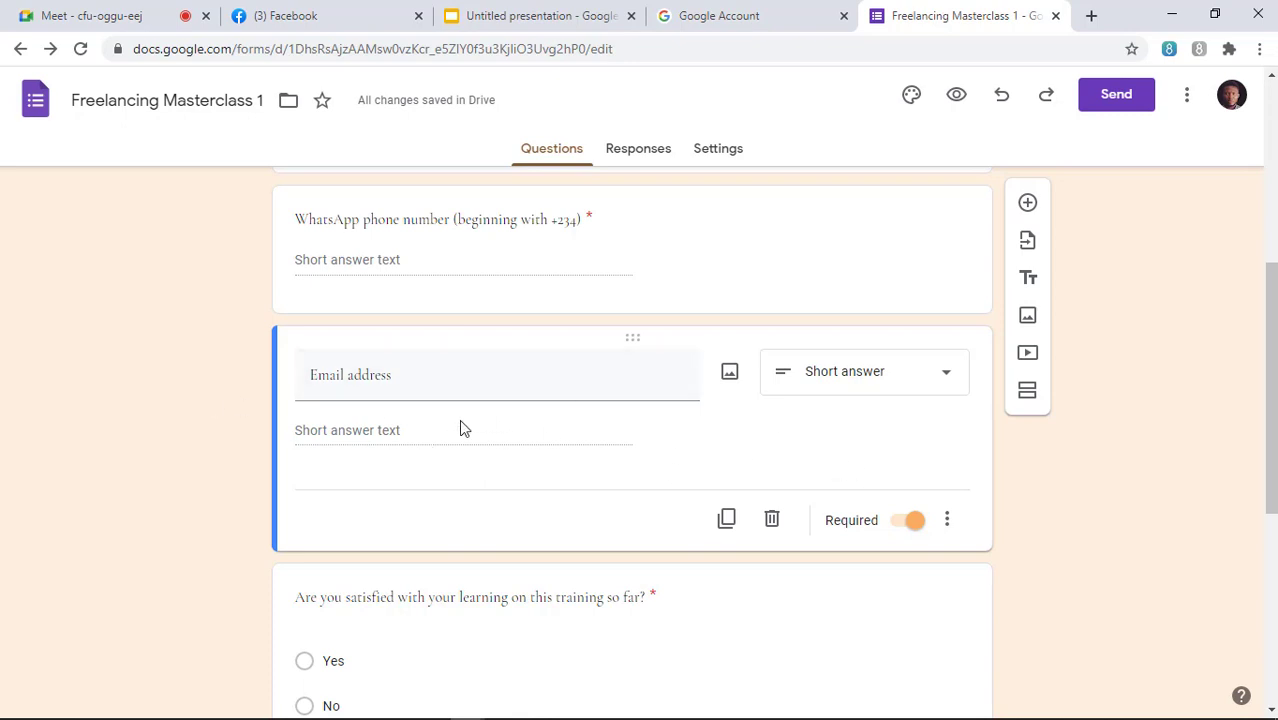
Examine the recipient, subject and message fields for emailing the form, and try to include the form in the email.
{"action": "left_click", "coordinate": [1125, 101]}
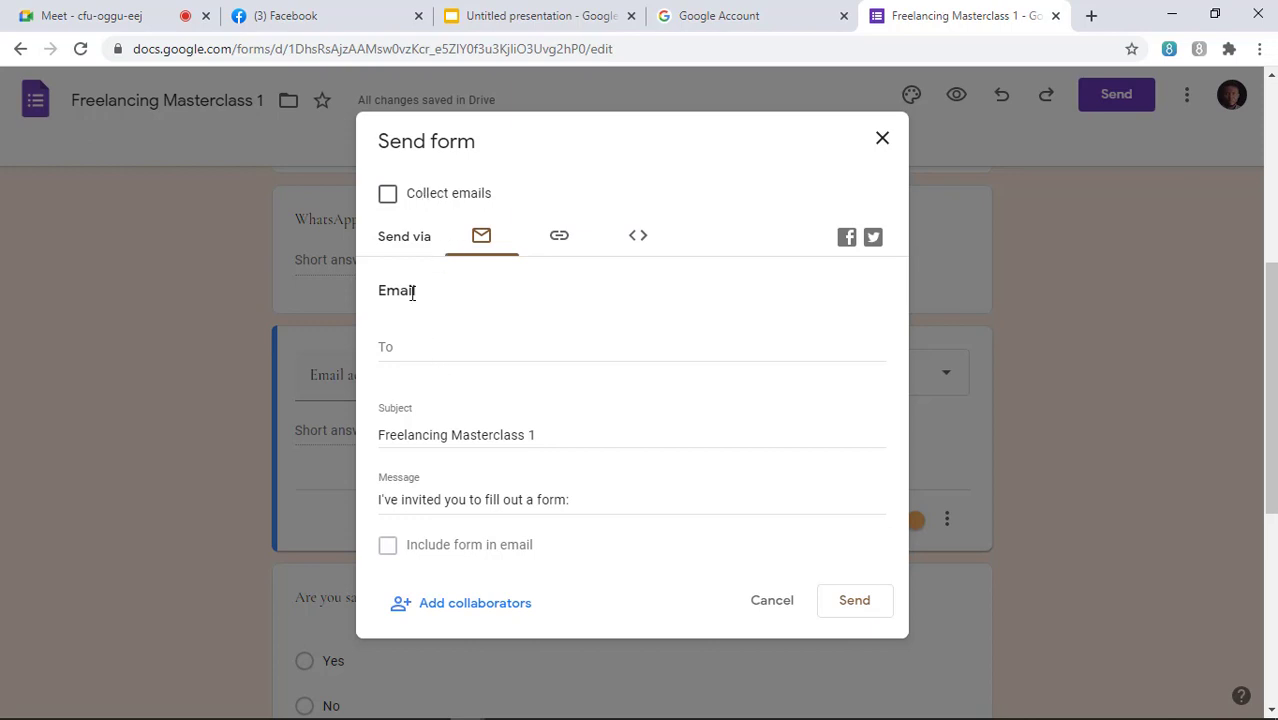
{"action": "left_click", "coordinate": [423, 350]}
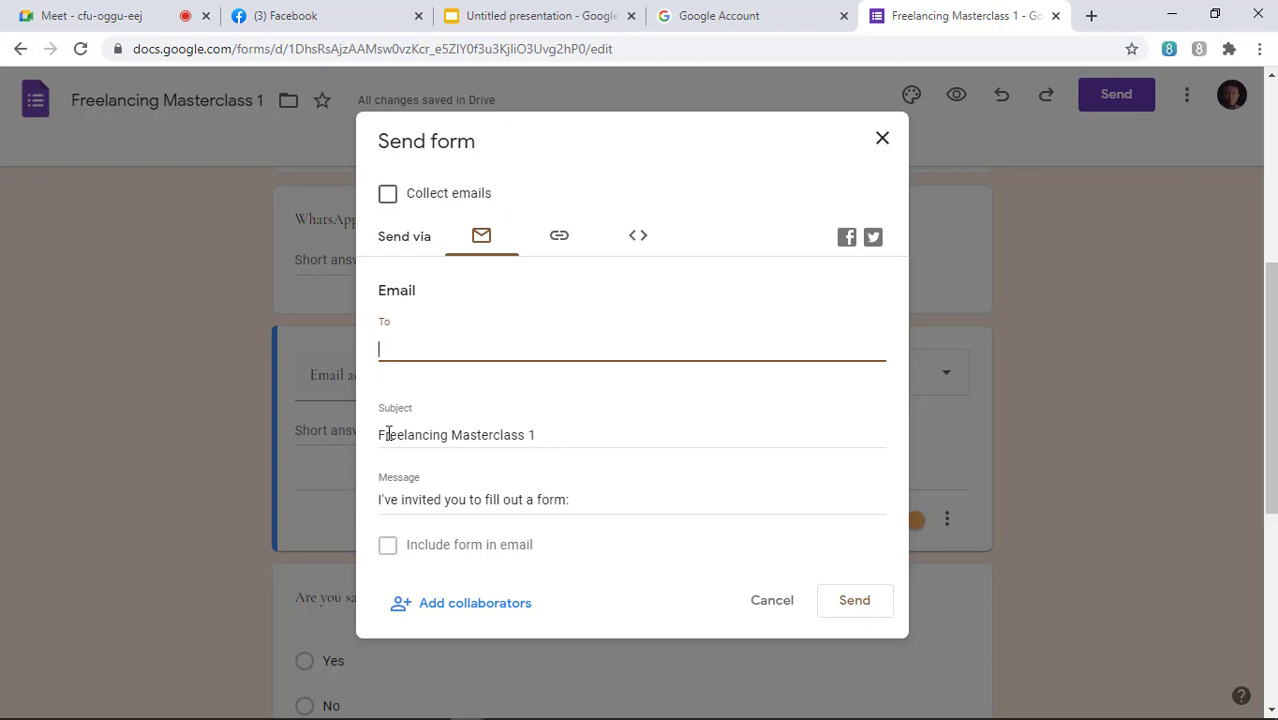
{"action": "scroll", "coordinate": [629, 425], "scroll_direction": "down", "scroll_amount": 1}
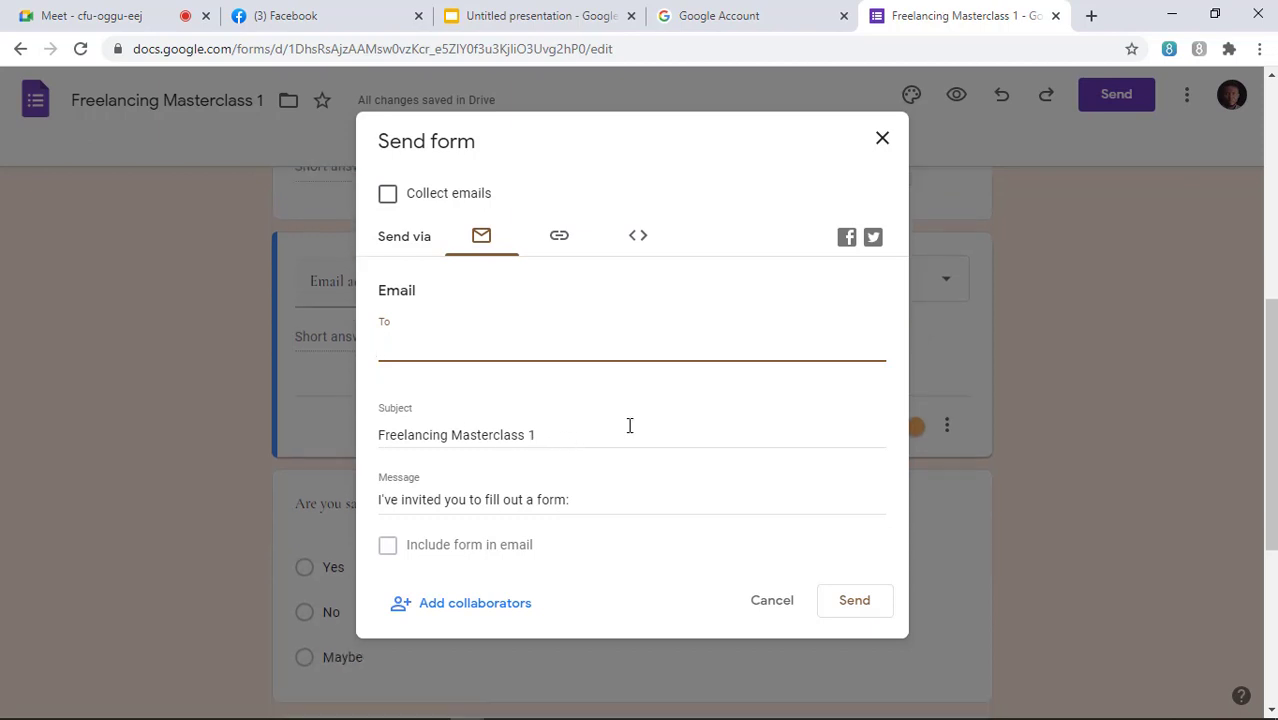
{"action": "scroll", "coordinate": [622, 438], "scroll_direction": "up", "scroll_amount": 1}
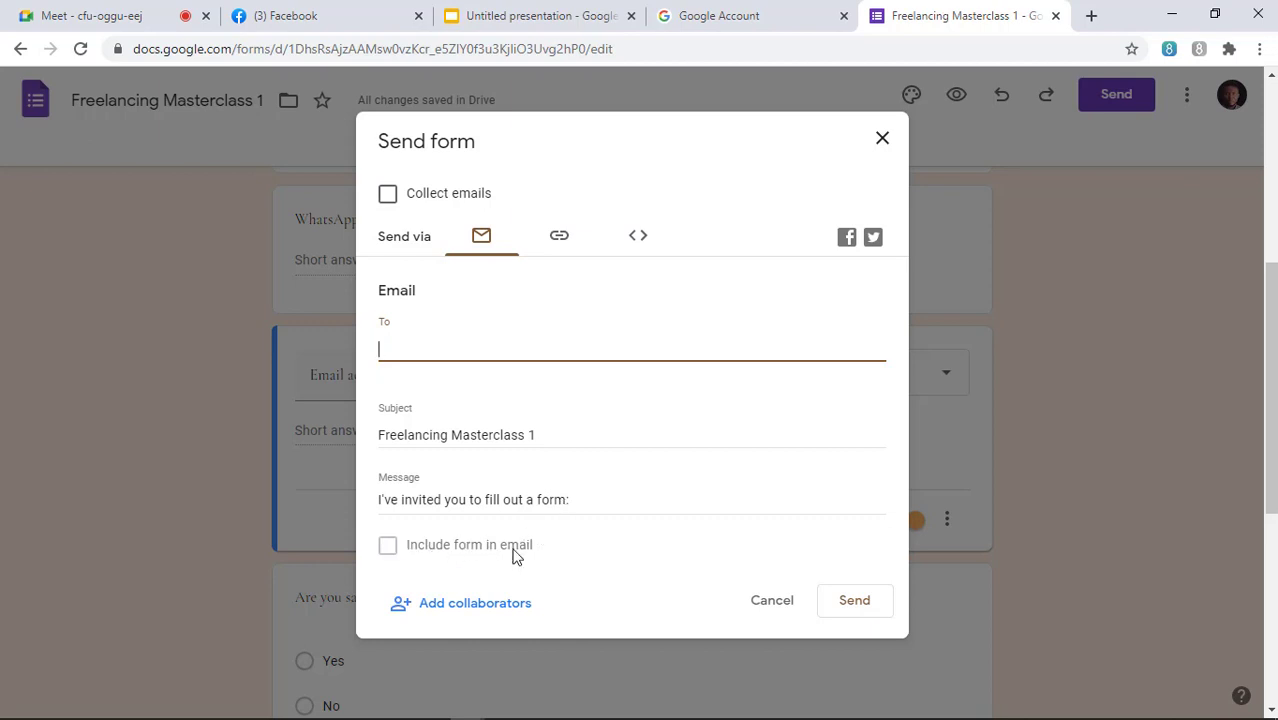
{"action": "left_click", "coordinate": [391, 553]}
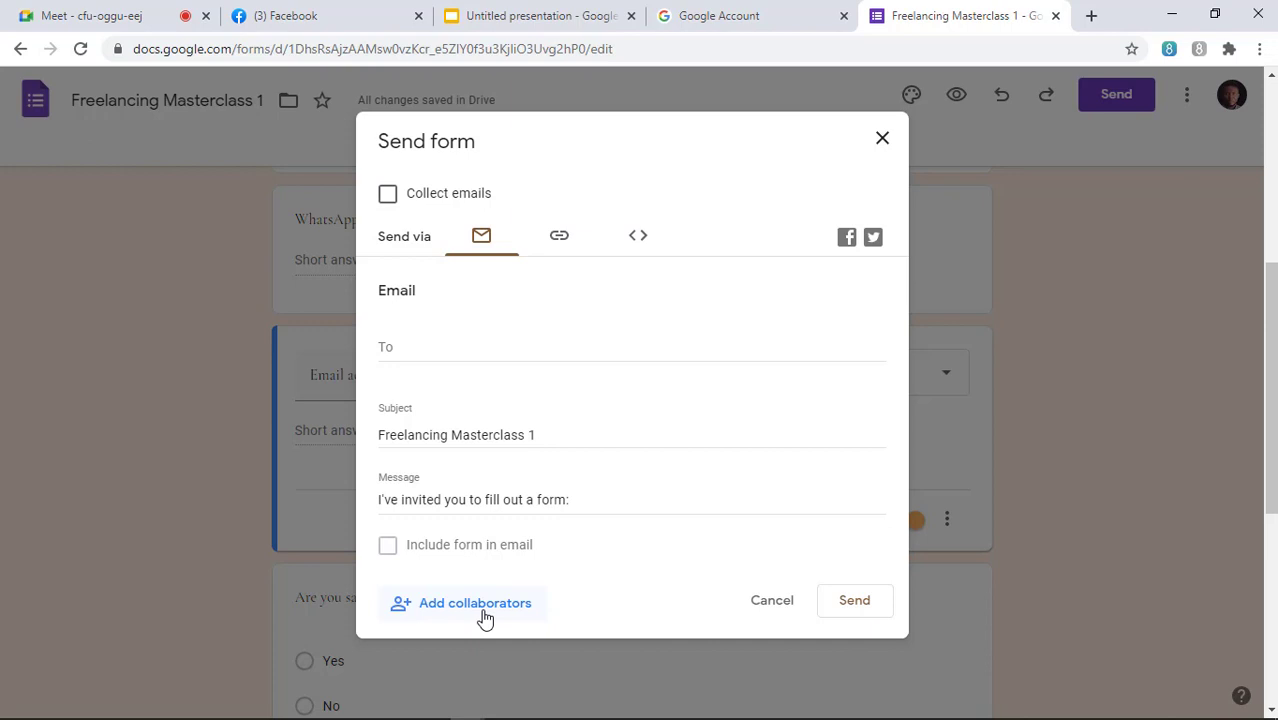
Select a suggested contact as a collaborator on the form and check which roles can be assigned.
{"action": "left_click", "coordinate": [484, 614]}
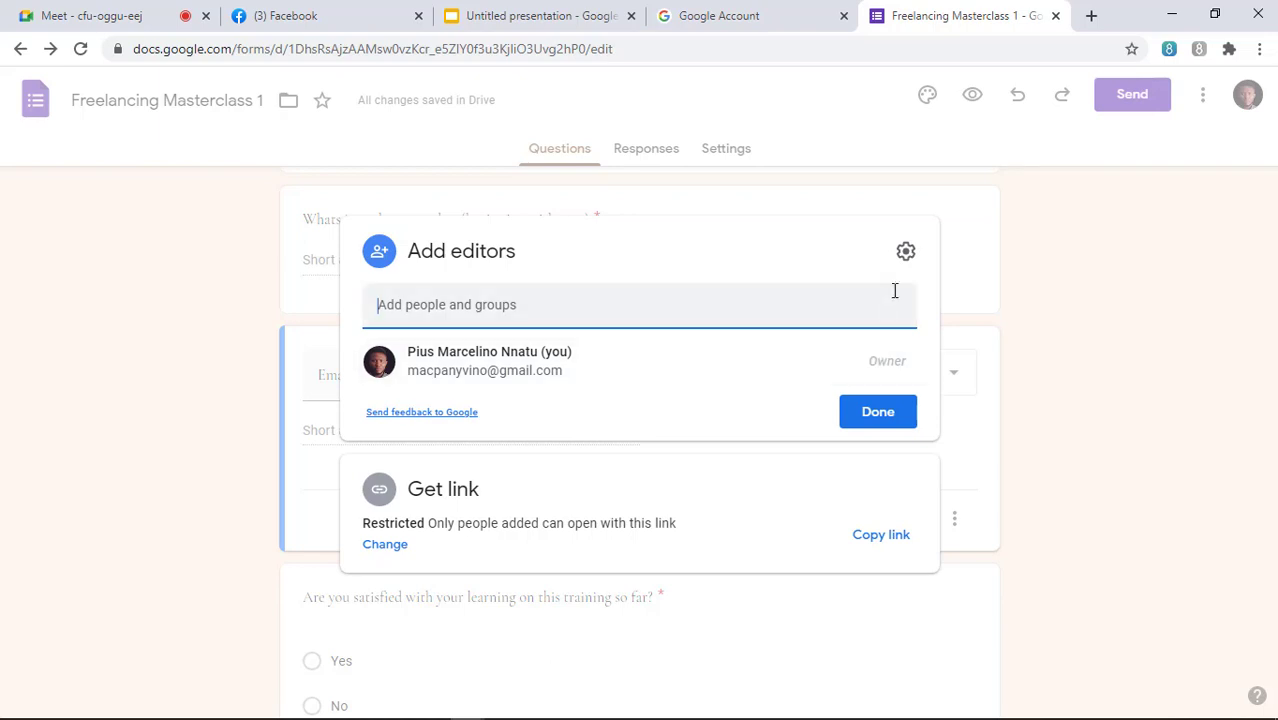
{"action": "left_click", "coordinate": [805, 306]}
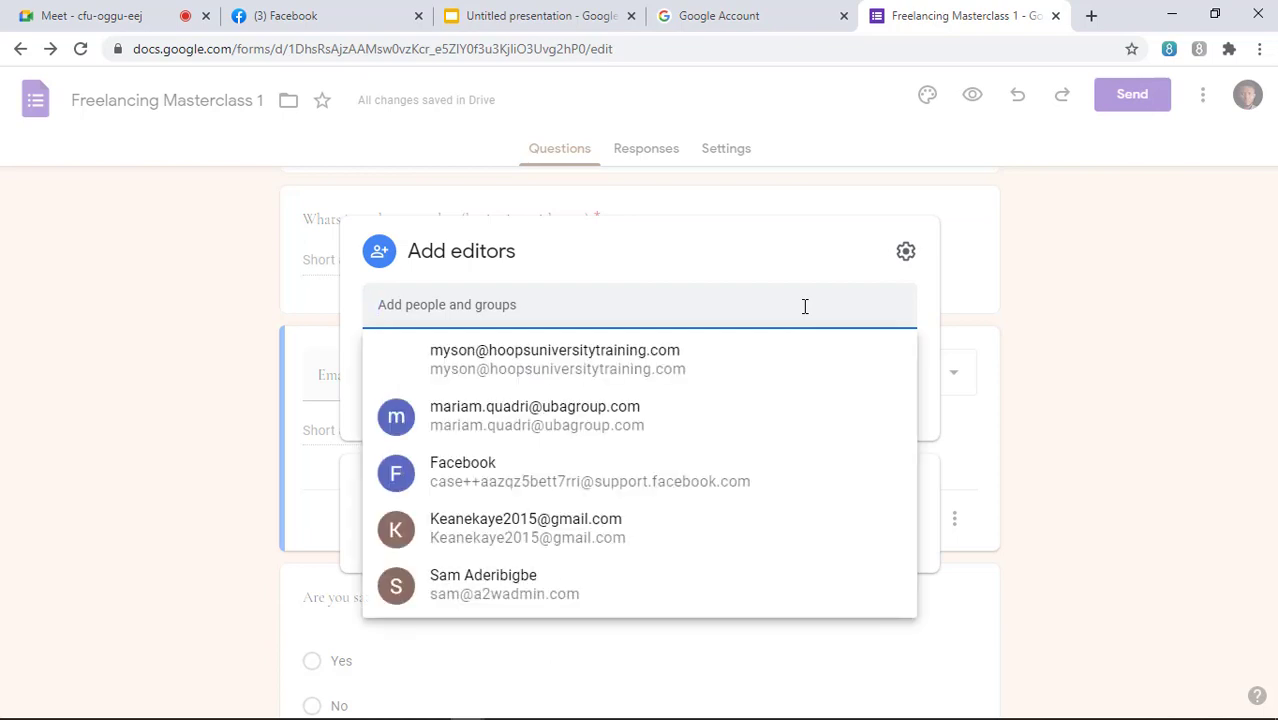
{"action": "left_click", "coordinate": [607, 380]}
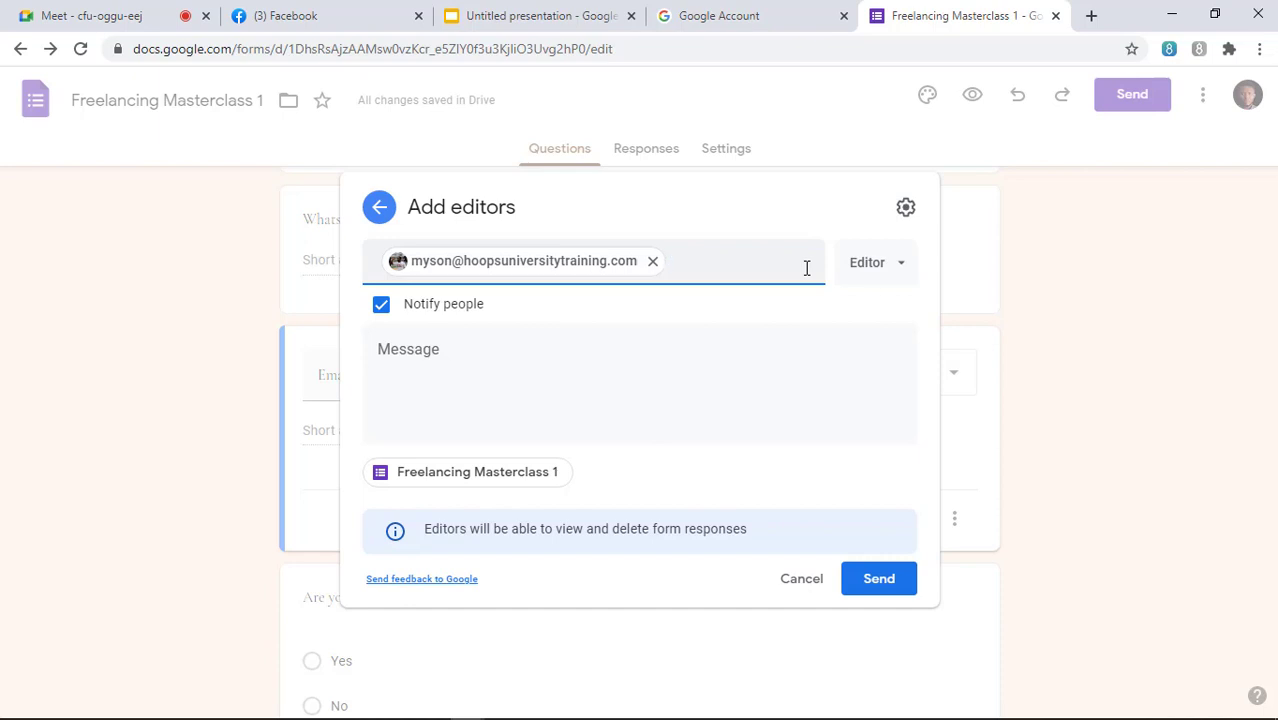
{"action": "left_click", "coordinate": [878, 272]}
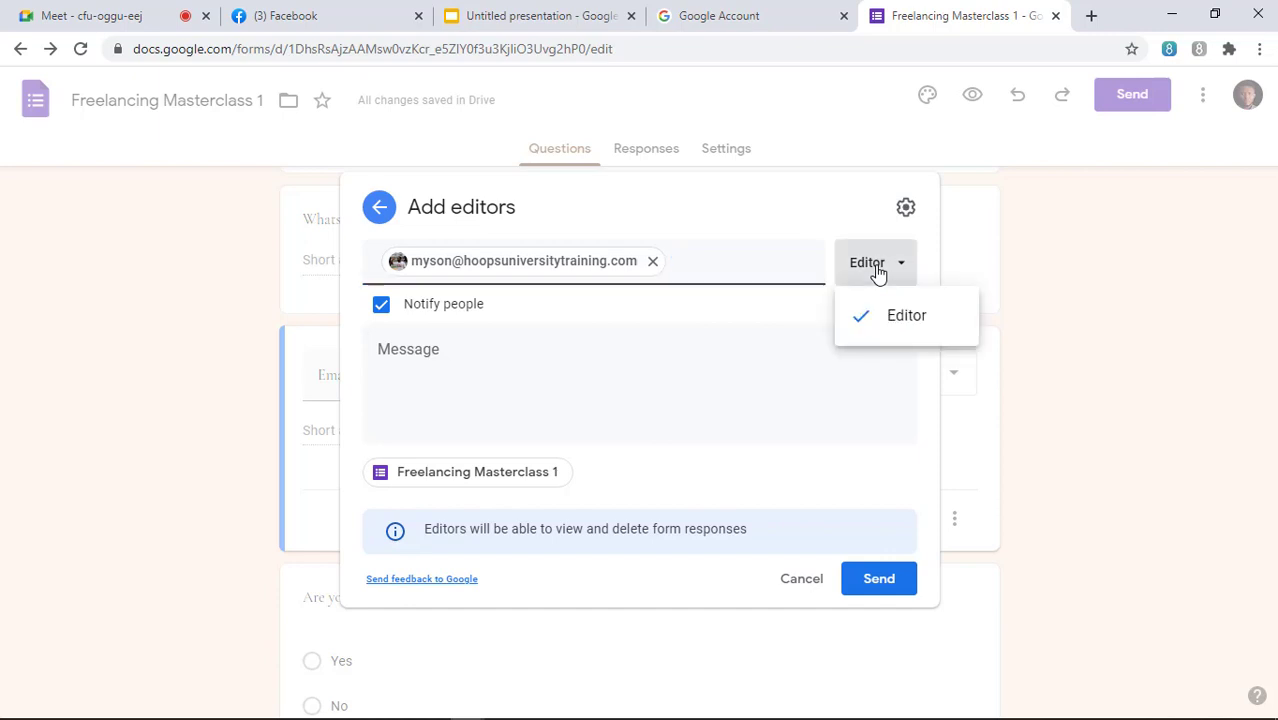
{"action": "left_click", "coordinate": [878, 272]}
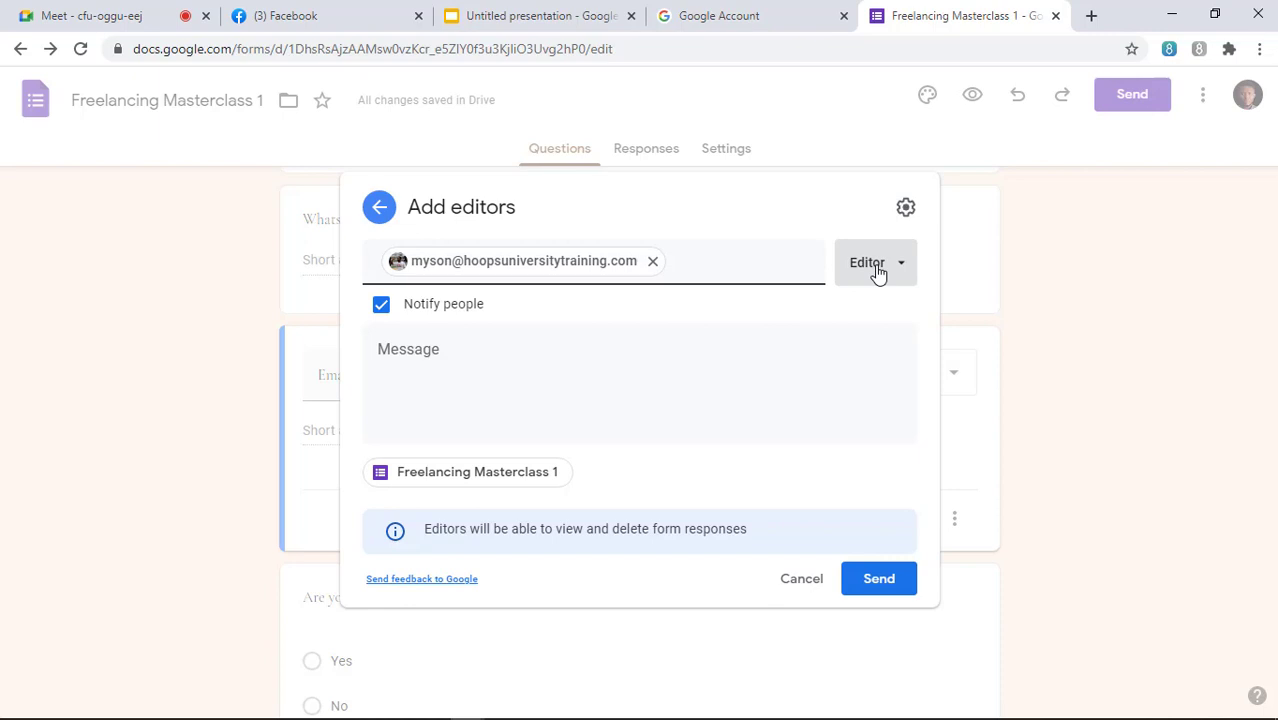
Disable "Editors can change permissions and share" in the collaborator sharing settings and return to the invitation.
{"action": "left_click", "coordinate": [906, 207]}
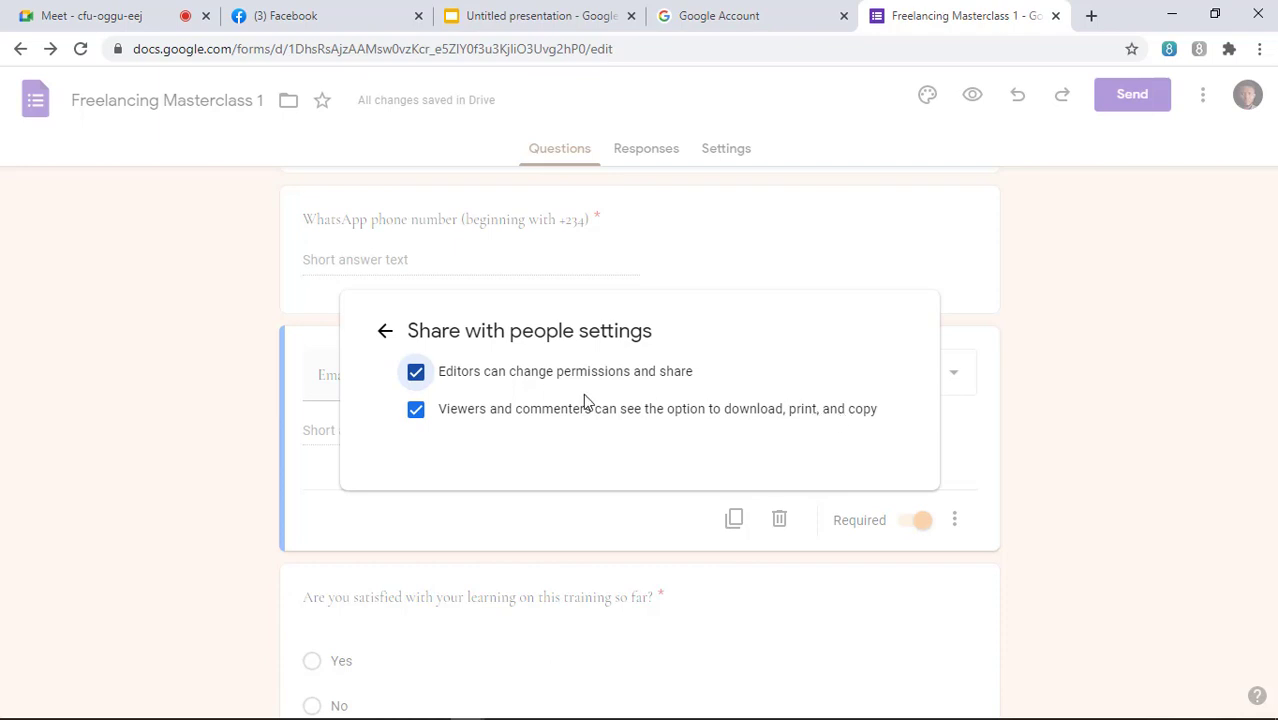
{"action": "left_click", "coordinate": [416, 381]}
{"action": "left_click", "coordinate": [428, 387]}
{"action": "left_click", "coordinate": [416, 378]}
{"action": "left_click", "coordinate": [386, 332]}
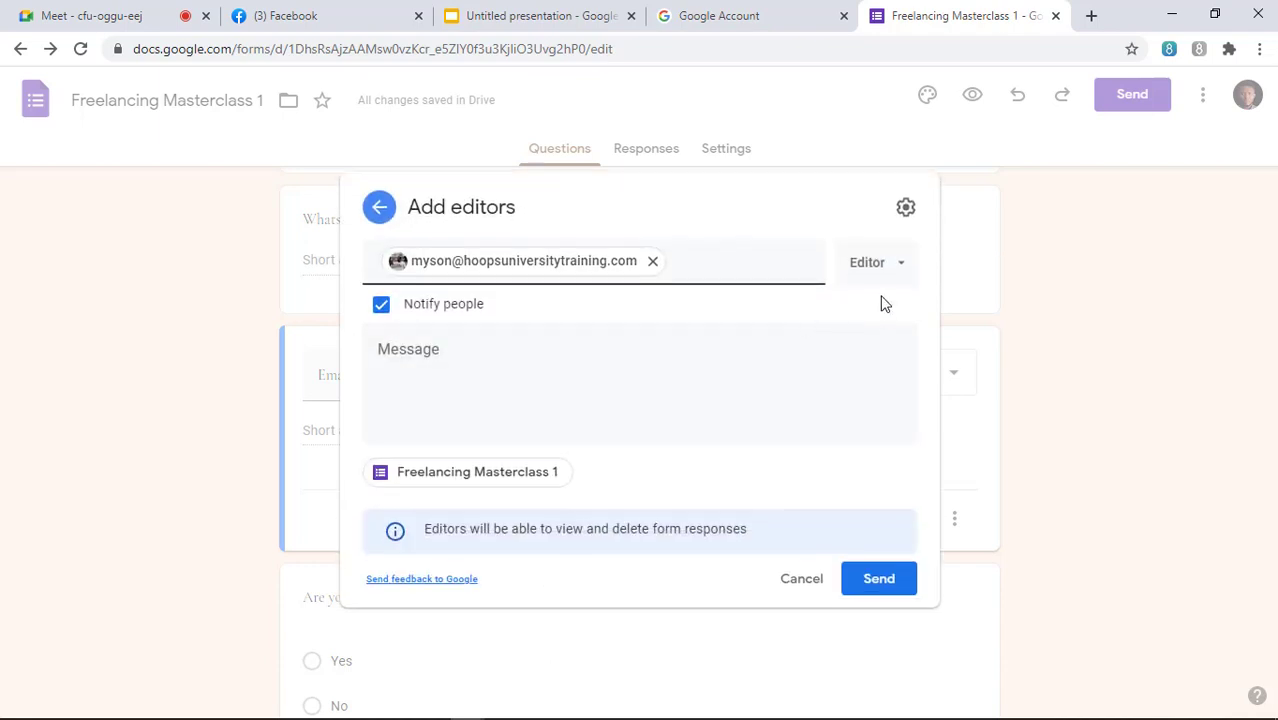
Recheck the collaborator's role choices and the share-with-people settings.
{"action": "left_click", "coordinate": [893, 272]}
{"action": "left_click", "coordinate": [893, 271]}
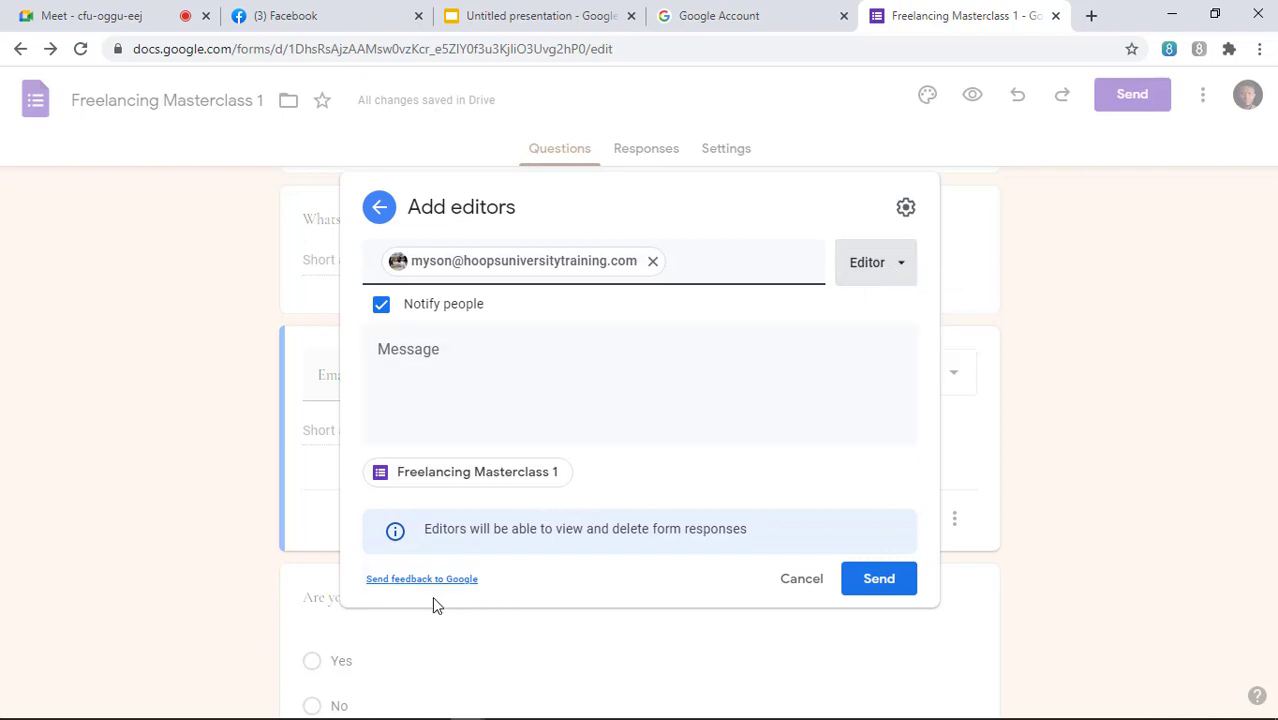
{"action": "left_click", "coordinate": [901, 221]}
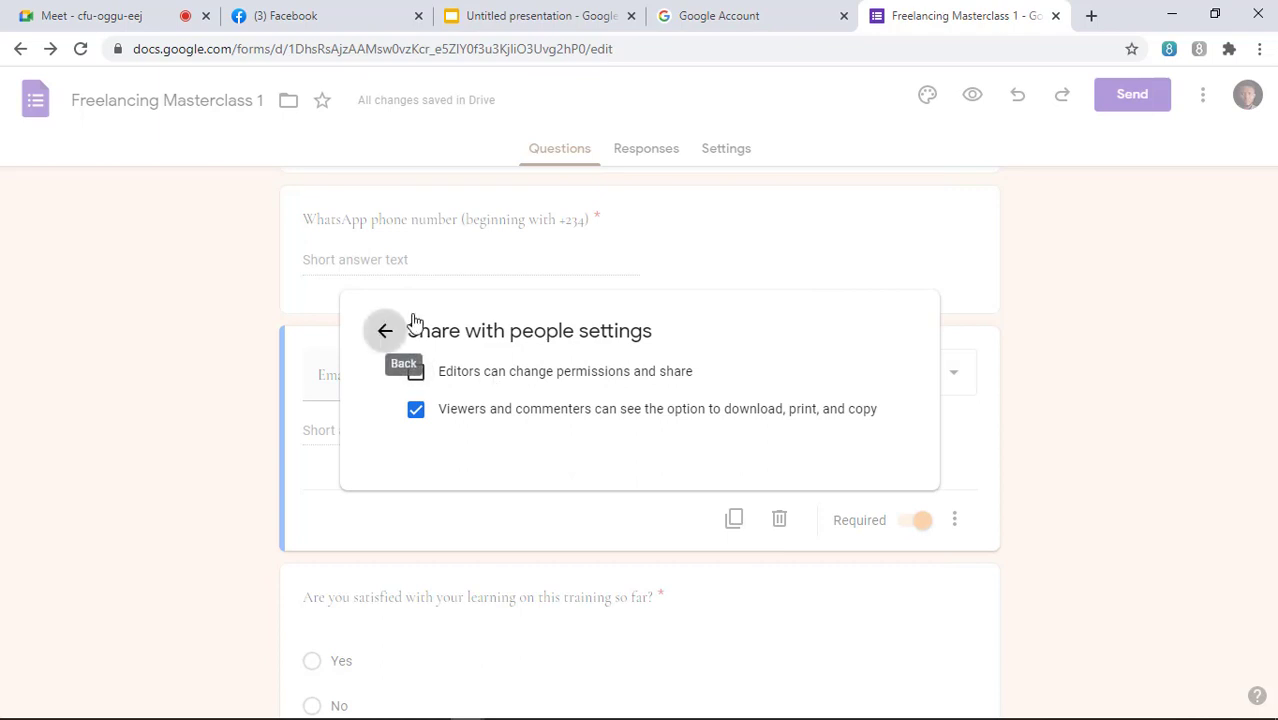
{"action": "left_click", "coordinate": [388, 331]}
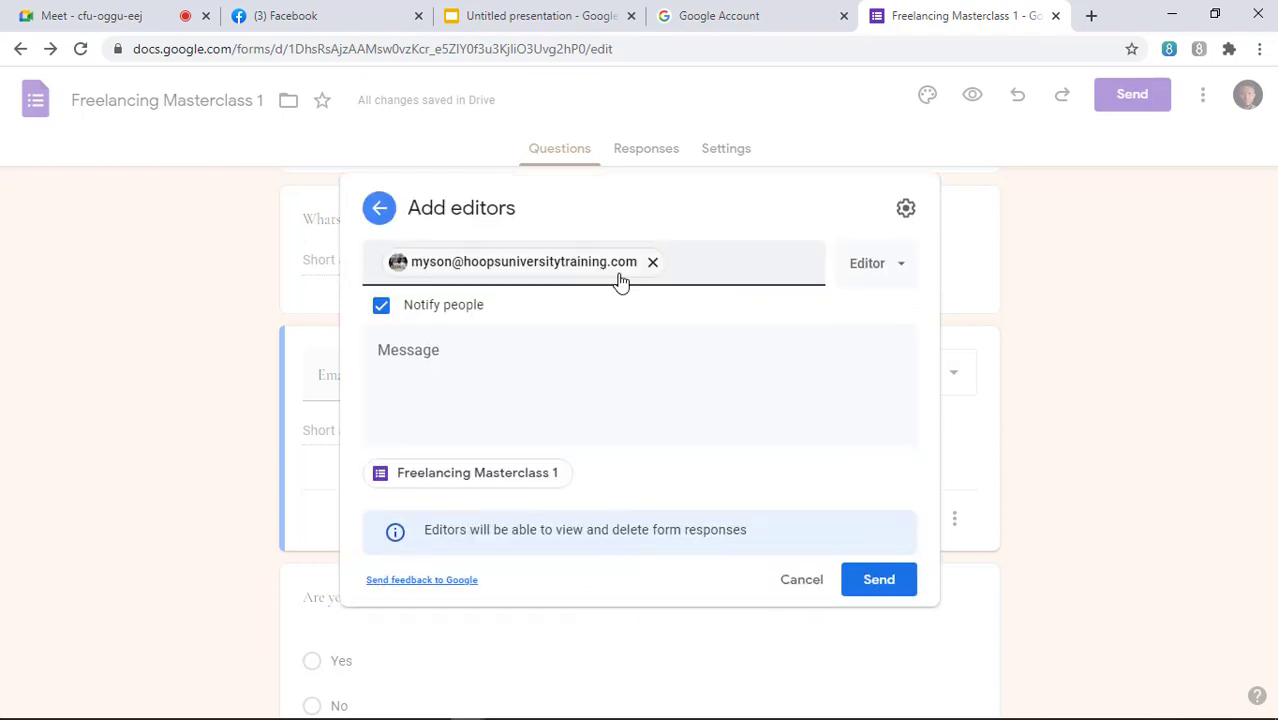
{"action": "left_click", "coordinate": [885, 265]}
{"action": "left_click", "coordinate": [862, 335]}
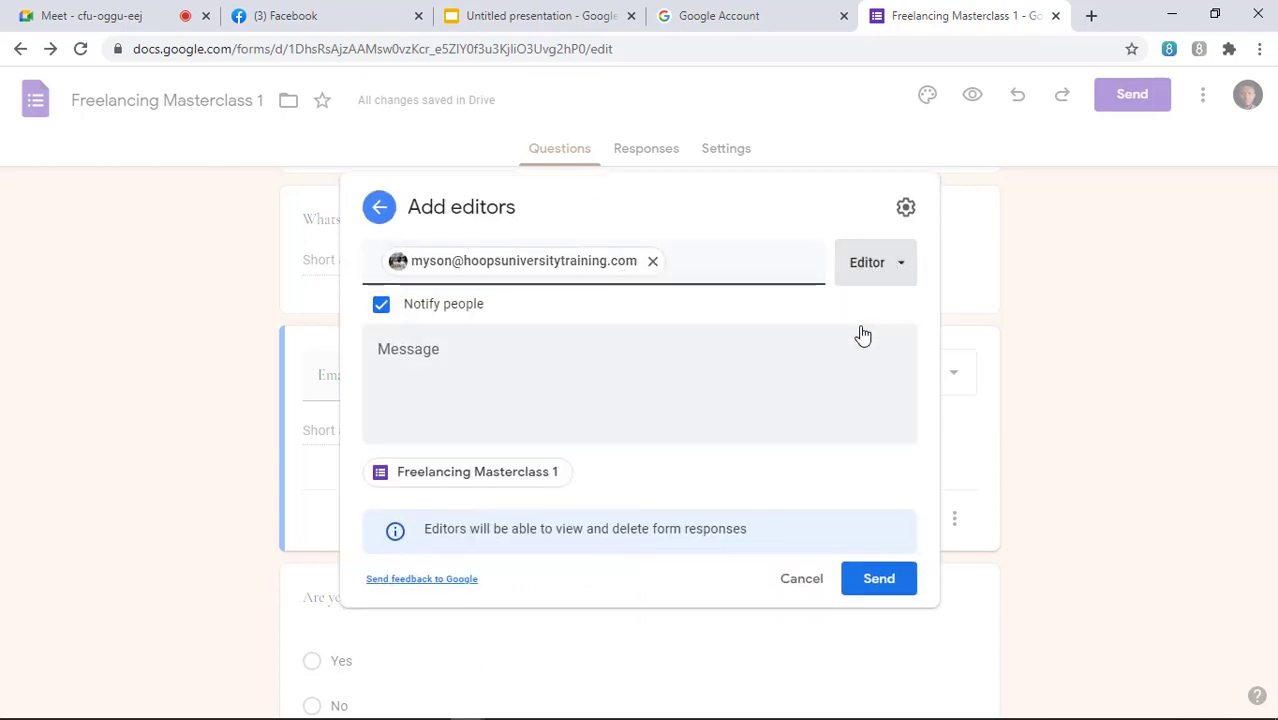
{"action": "left_click", "coordinate": [890, 265]}
{"action": "left_click", "coordinate": [781, 320]}
{"action": "left_click", "coordinate": [907, 212]}
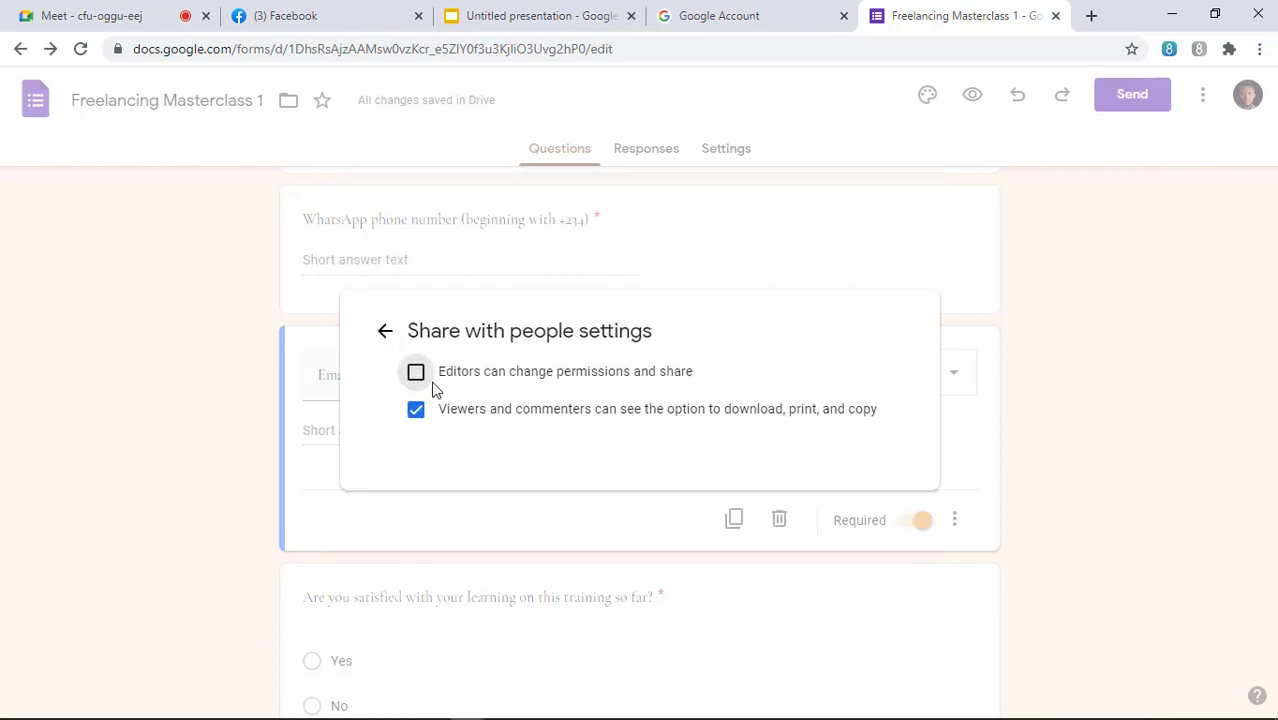
{"action": "left_click", "coordinate": [386, 331]}
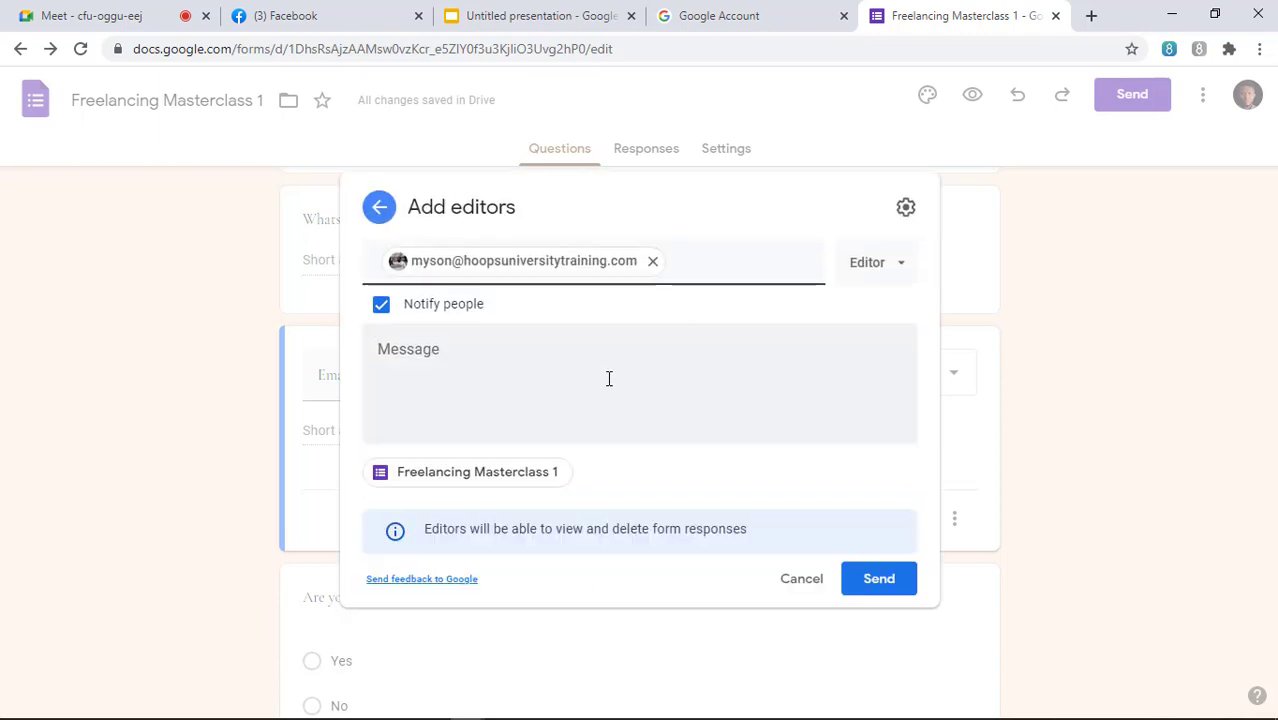
Go to the invitation message, cancel the collaborator invitation, and close the sharing options.
{"action": "left_click", "coordinate": [485, 345]}
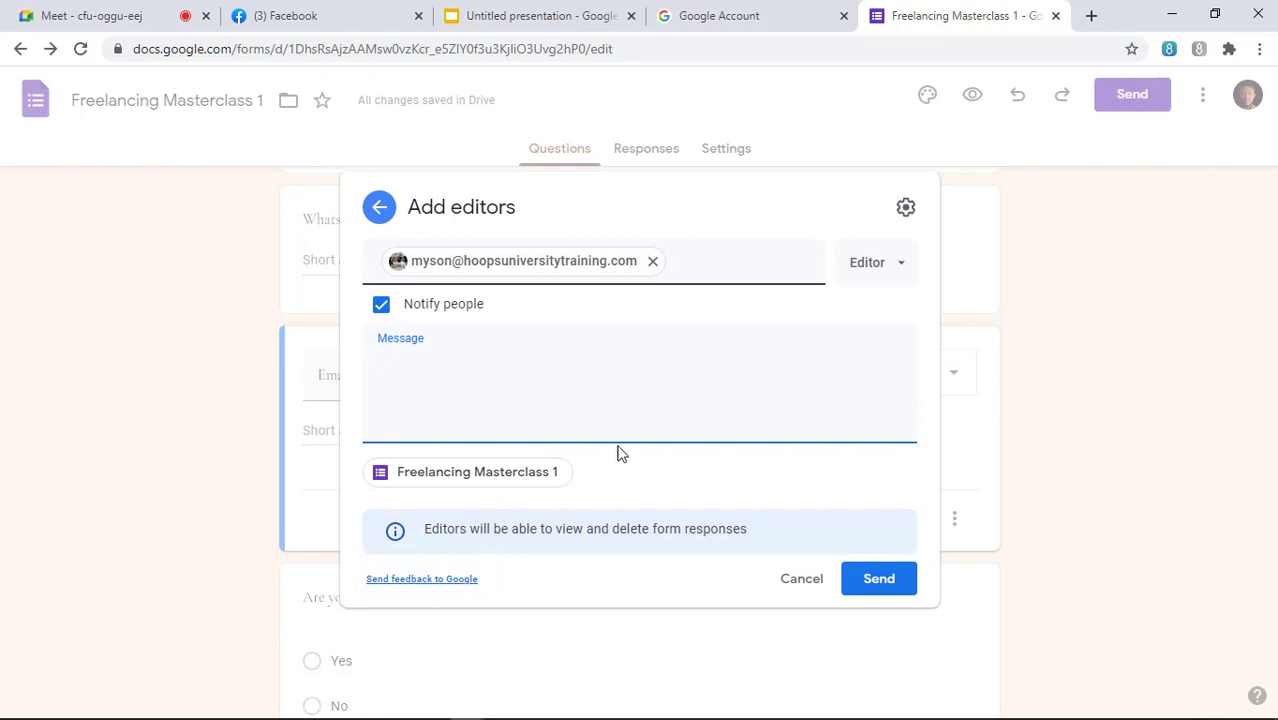
{"action": "left_click", "coordinate": [808, 580]}
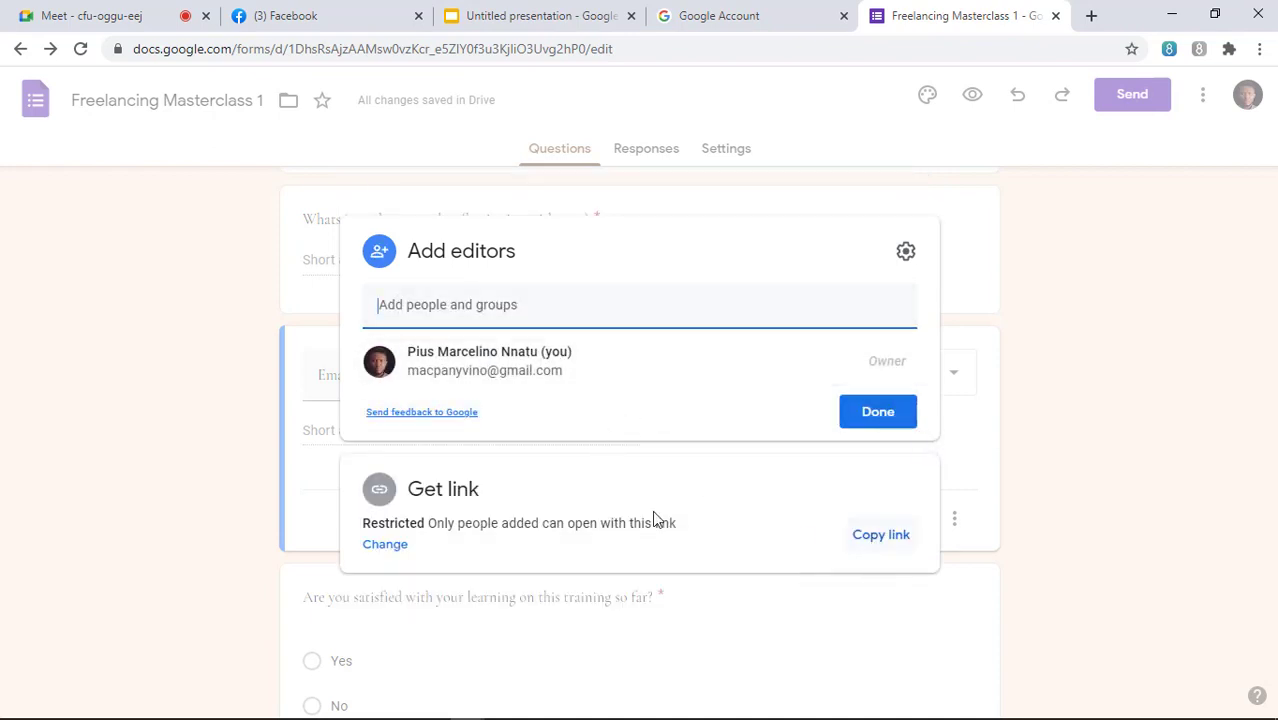
{"action": "left_click", "coordinate": [982, 293]}
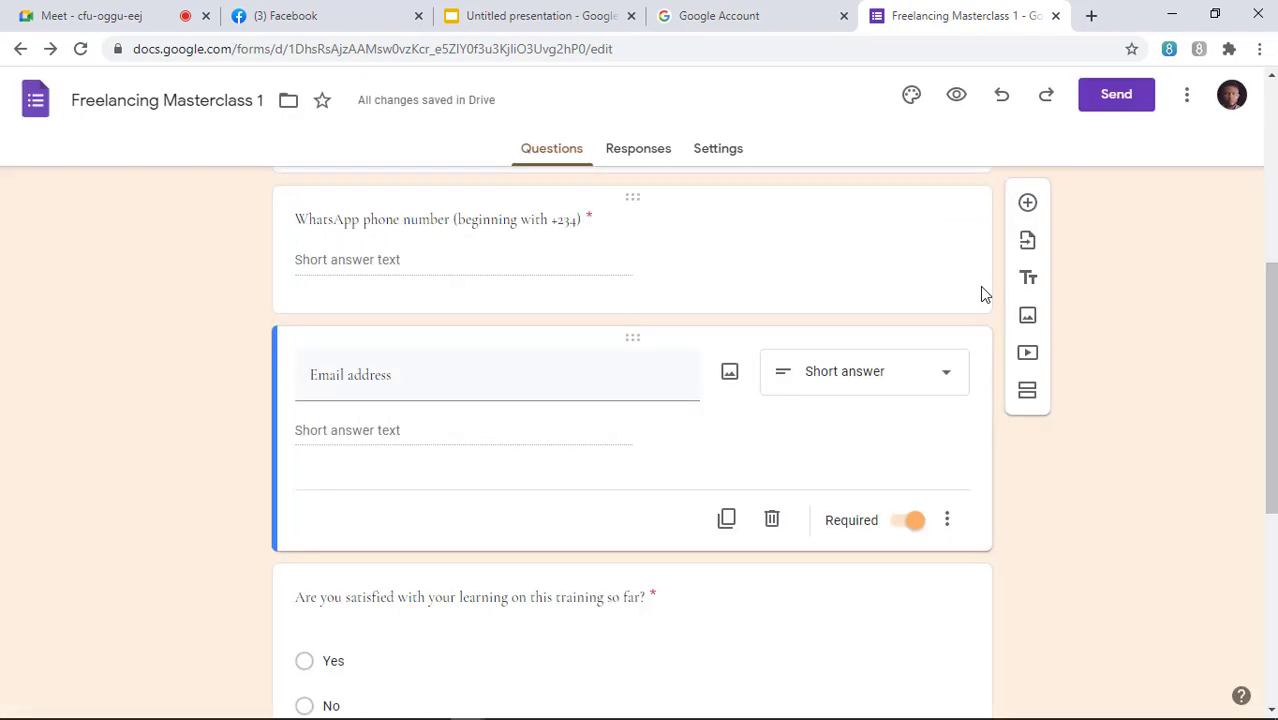
Open the form's sending options, choose sharing by link, and copy the link with Shorten URL enabled.
{"action": "left_click", "coordinate": [1122, 100]}
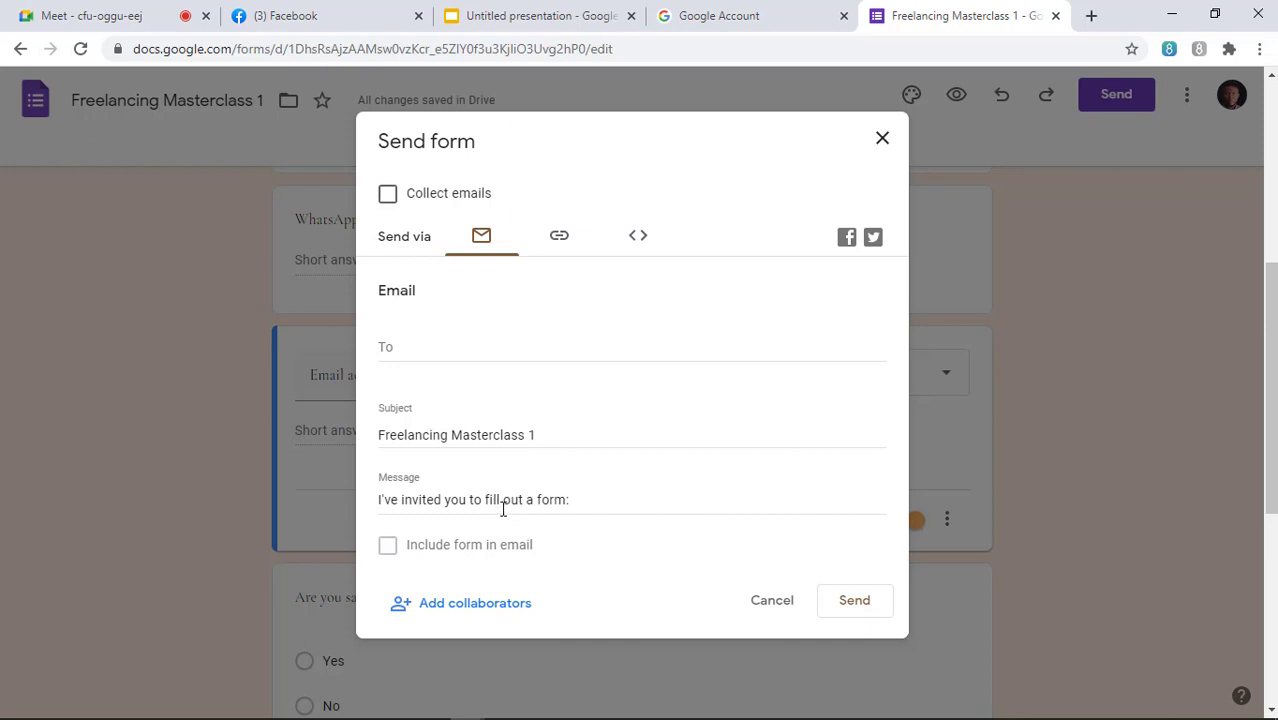
{"action": "left_click", "coordinate": [561, 243]}
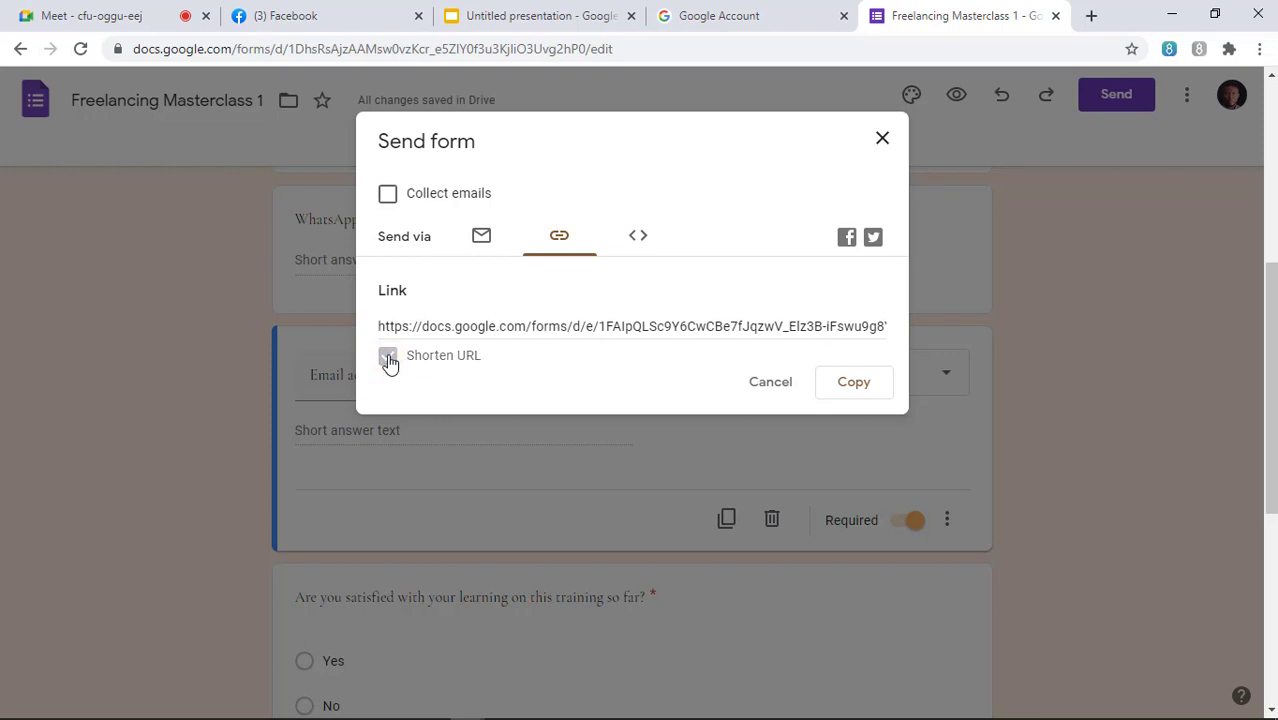
{"action": "left_click", "coordinate": [389, 360]}
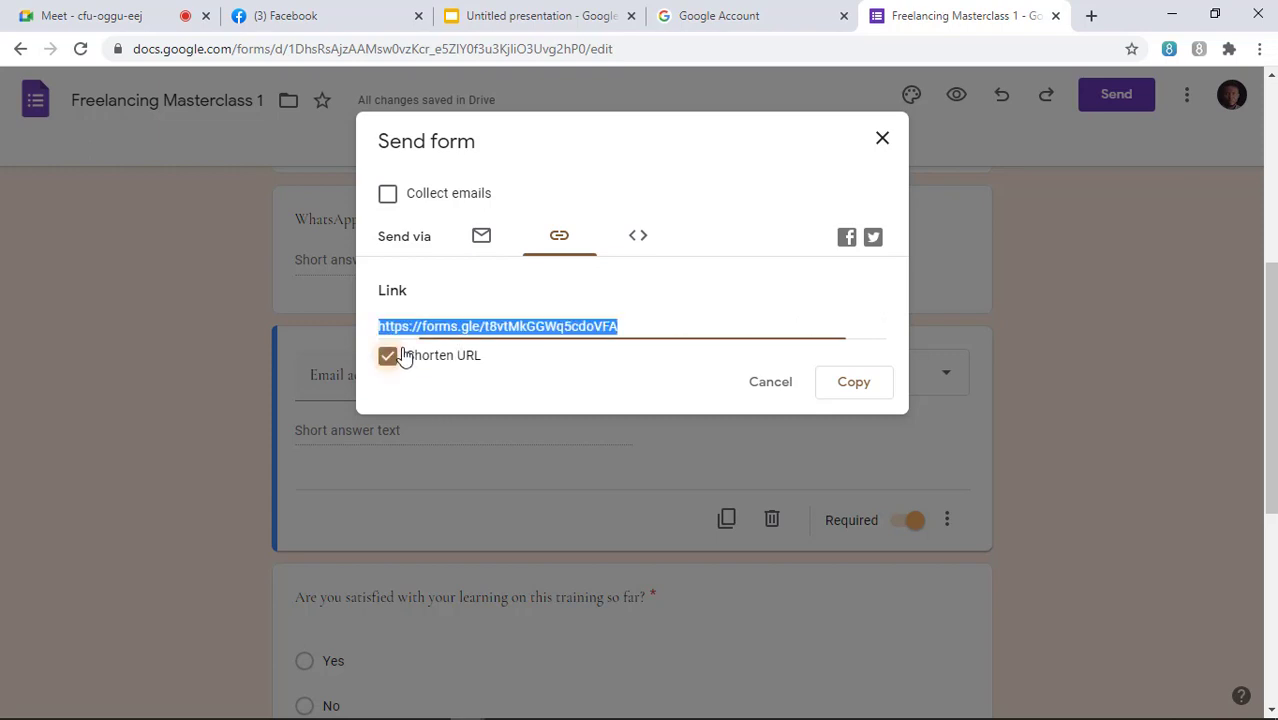
{"action": "left_click", "coordinate": [597, 364]}
{"action": "left_click", "coordinate": [597, 364]}
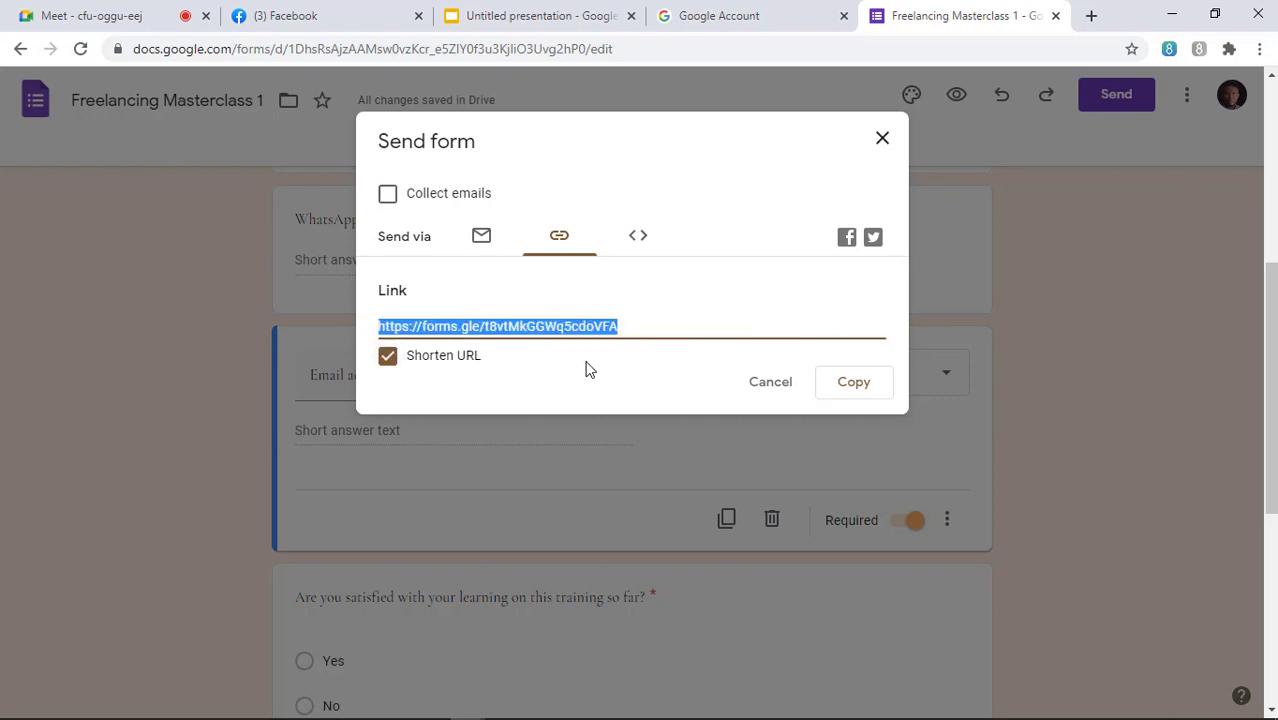
{"action": "left_click", "coordinate": [586, 365]}
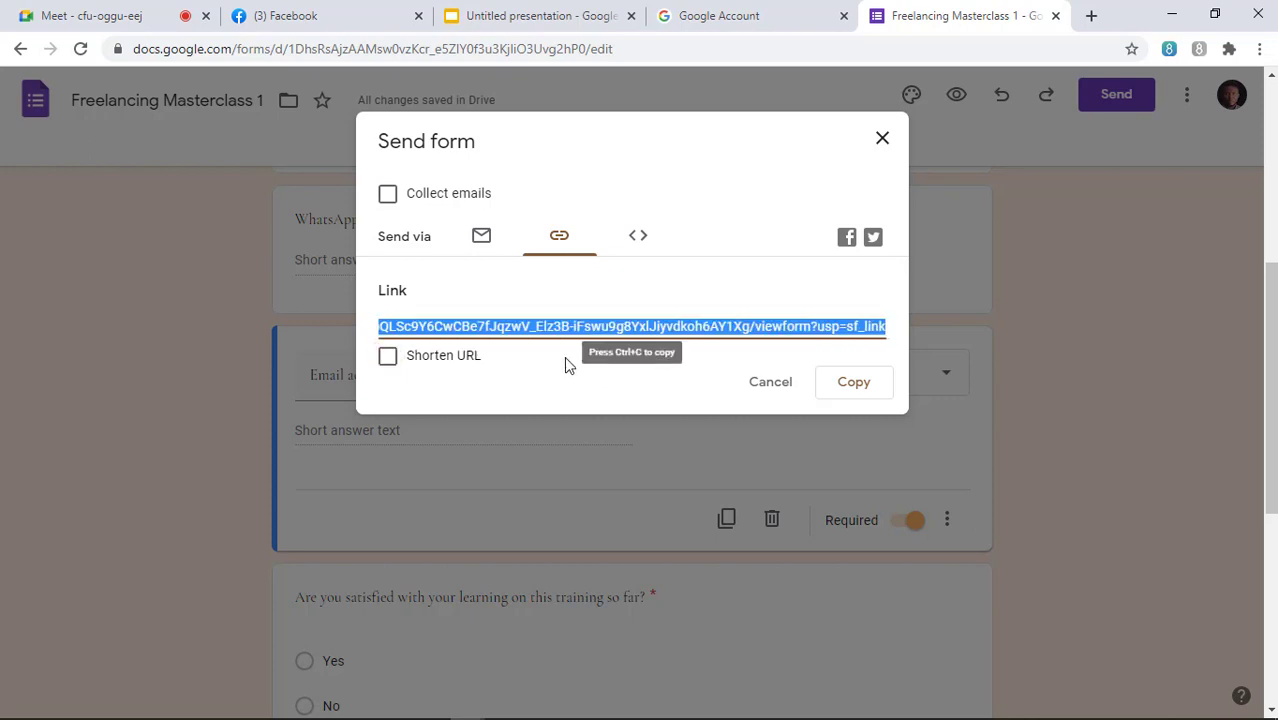
{"action": "left_click", "coordinate": [390, 358]}
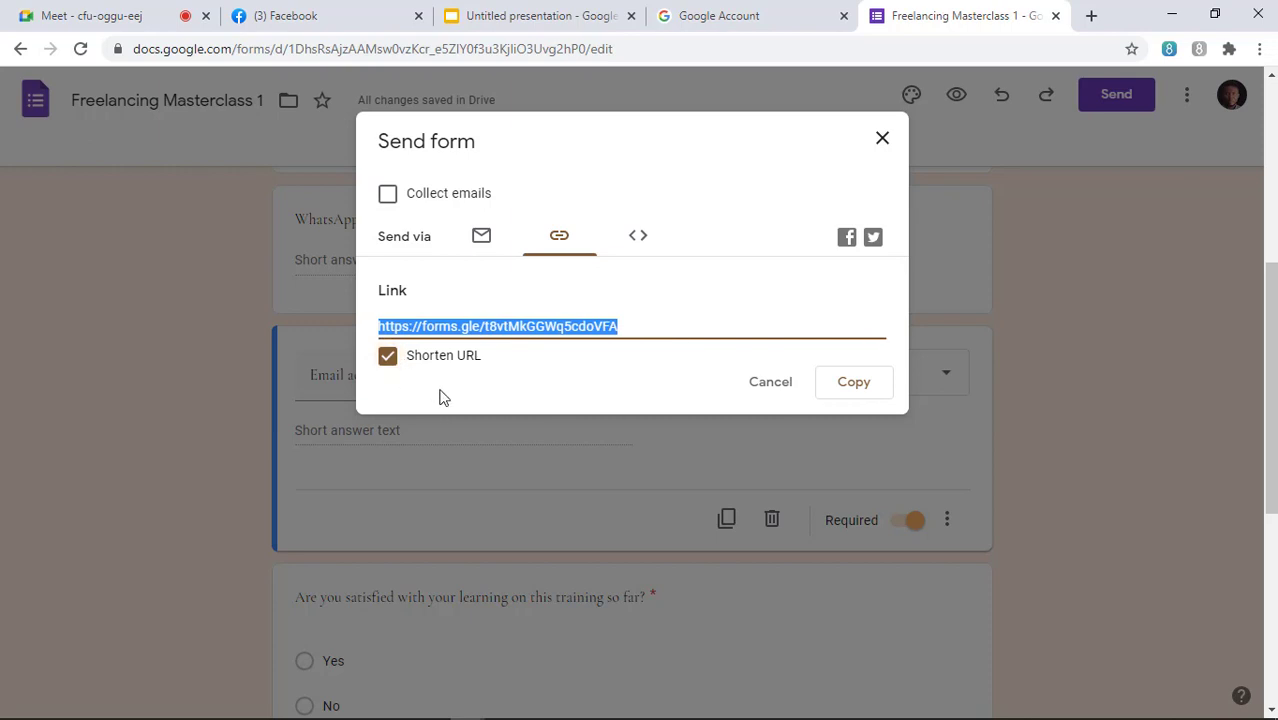
{"action": "left_click", "coordinate": [862, 388]}
Check the form's Embed HTML option, and copy the shortened form link again before closing the sending options.
{"action": "left_click", "coordinate": [638, 240]}
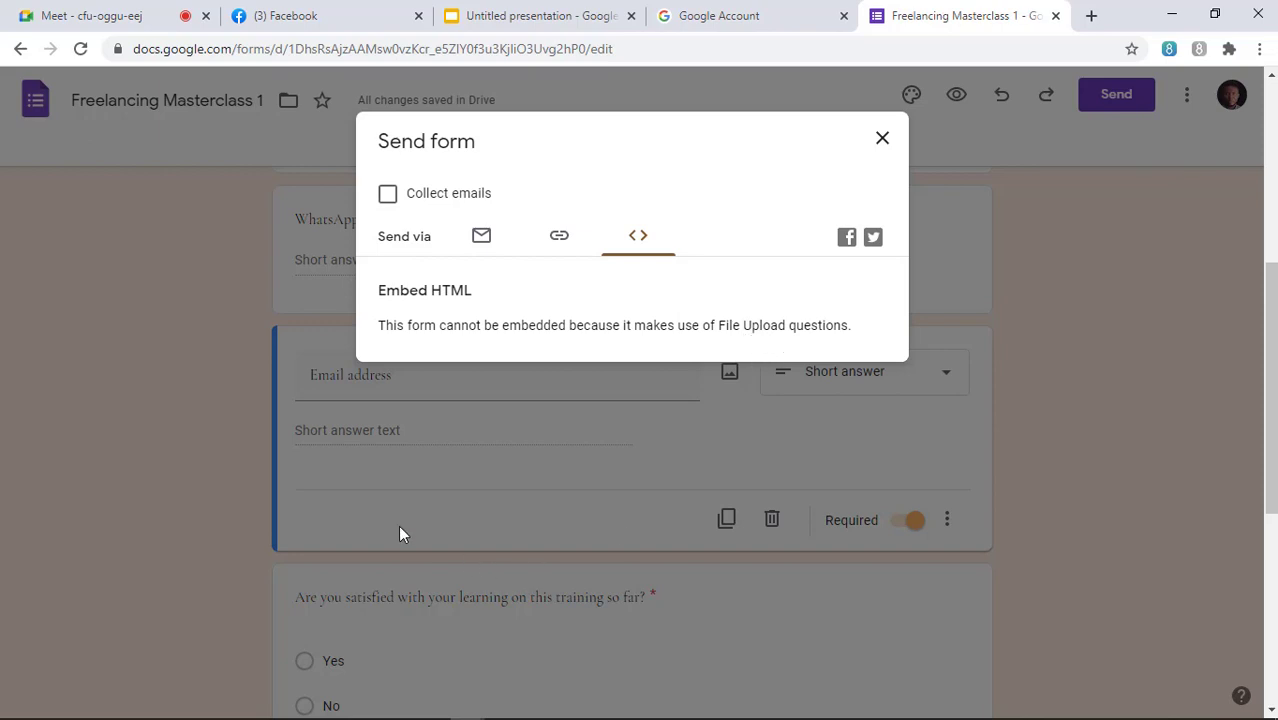
{"action": "scroll", "coordinate": [399, 530], "scroll_direction": "down", "scroll_amount": 5}
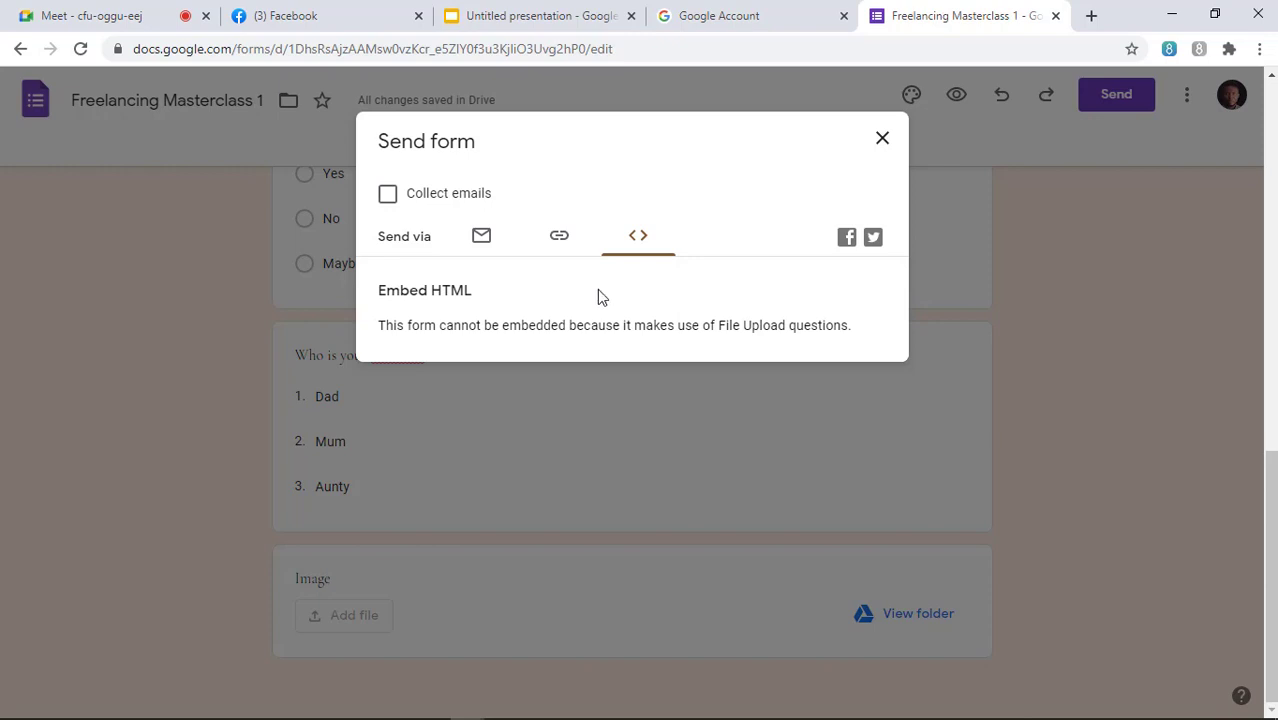
{"action": "left_click", "coordinate": [560, 237]}
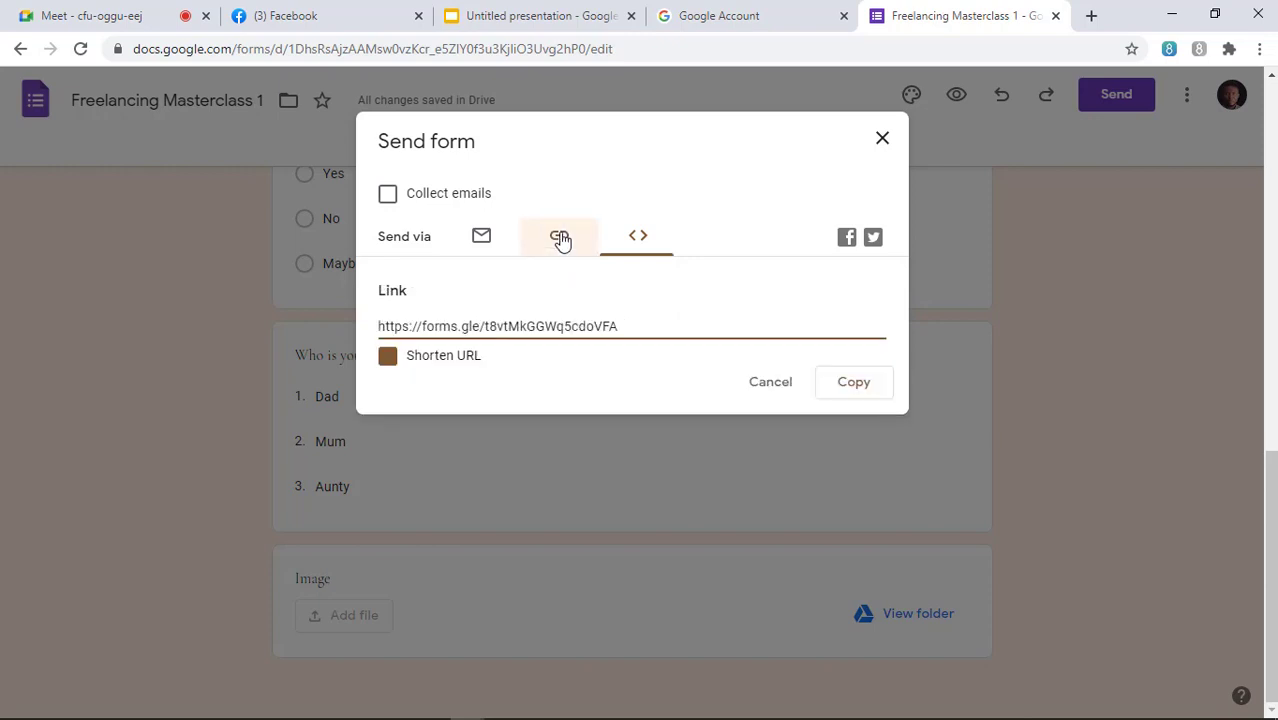
{"action": "left_click", "coordinate": [853, 383]}
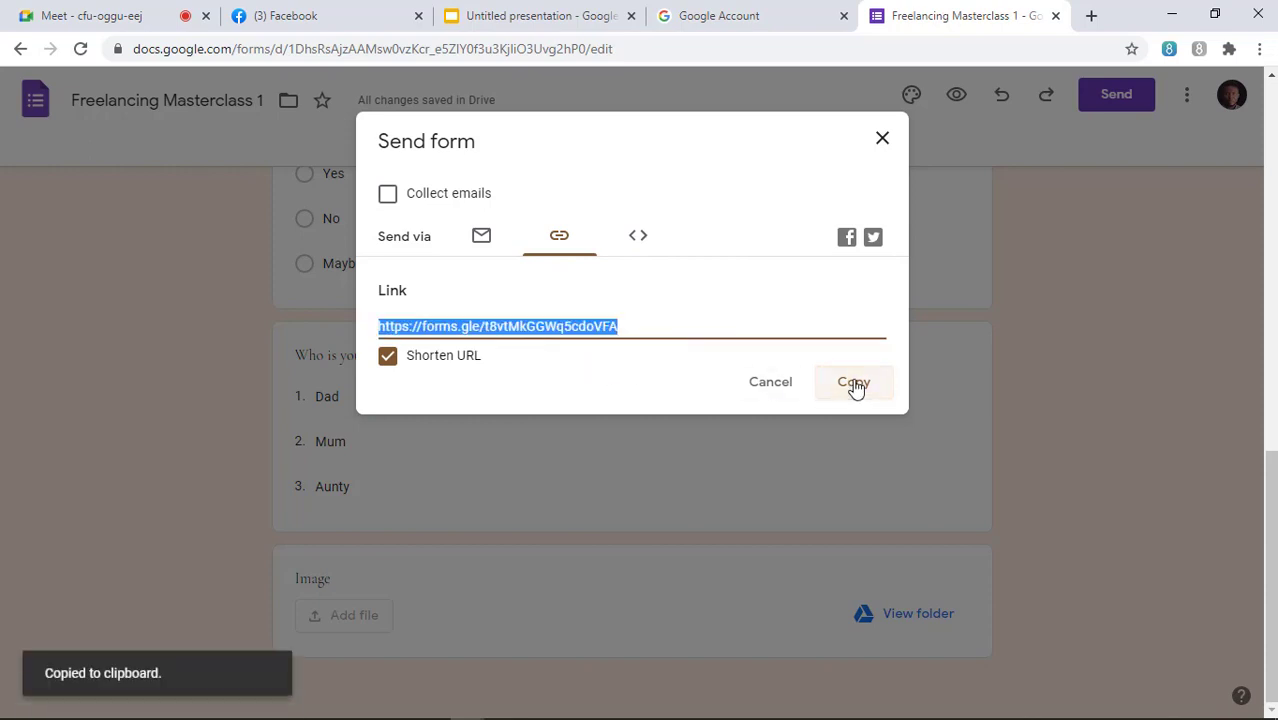
{"action": "left_click", "coordinate": [883, 141]}
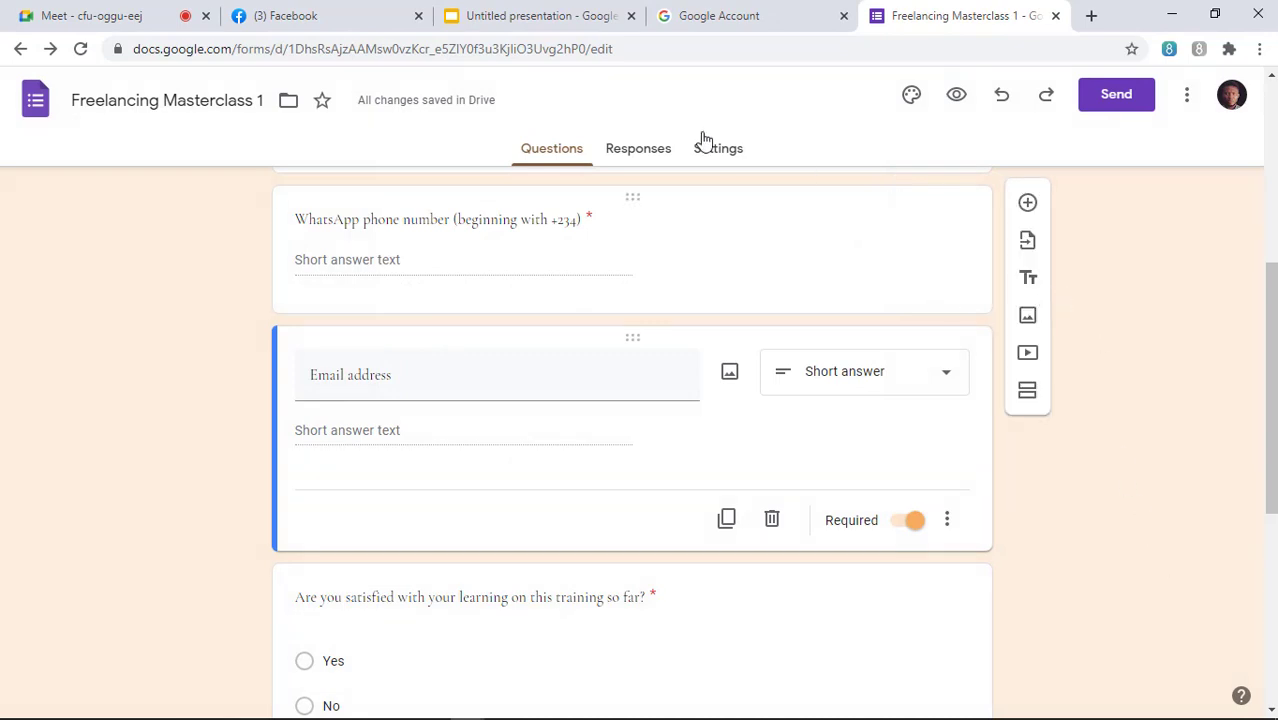
Switch to the Google Meet call and post the copied form link in the in-call messages.
{"action": "left_click", "coordinate": [110, 15]}
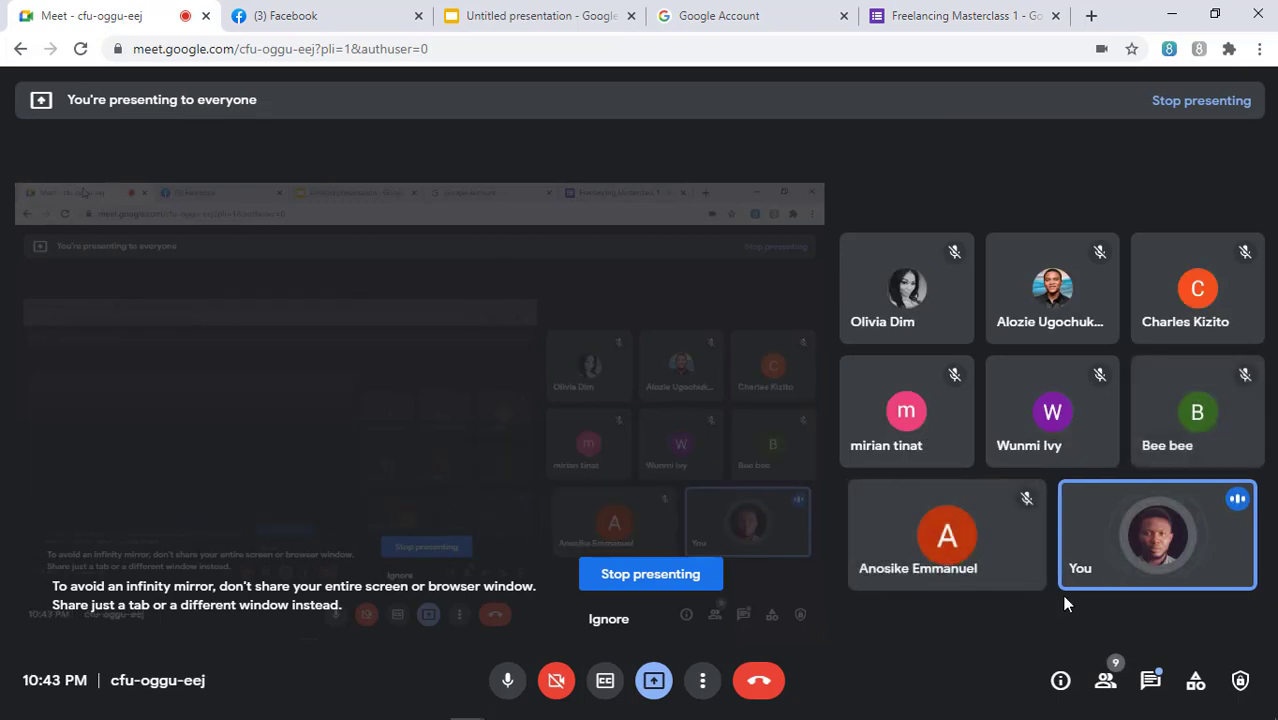
{"action": "left_click", "coordinate": [1151, 681]}
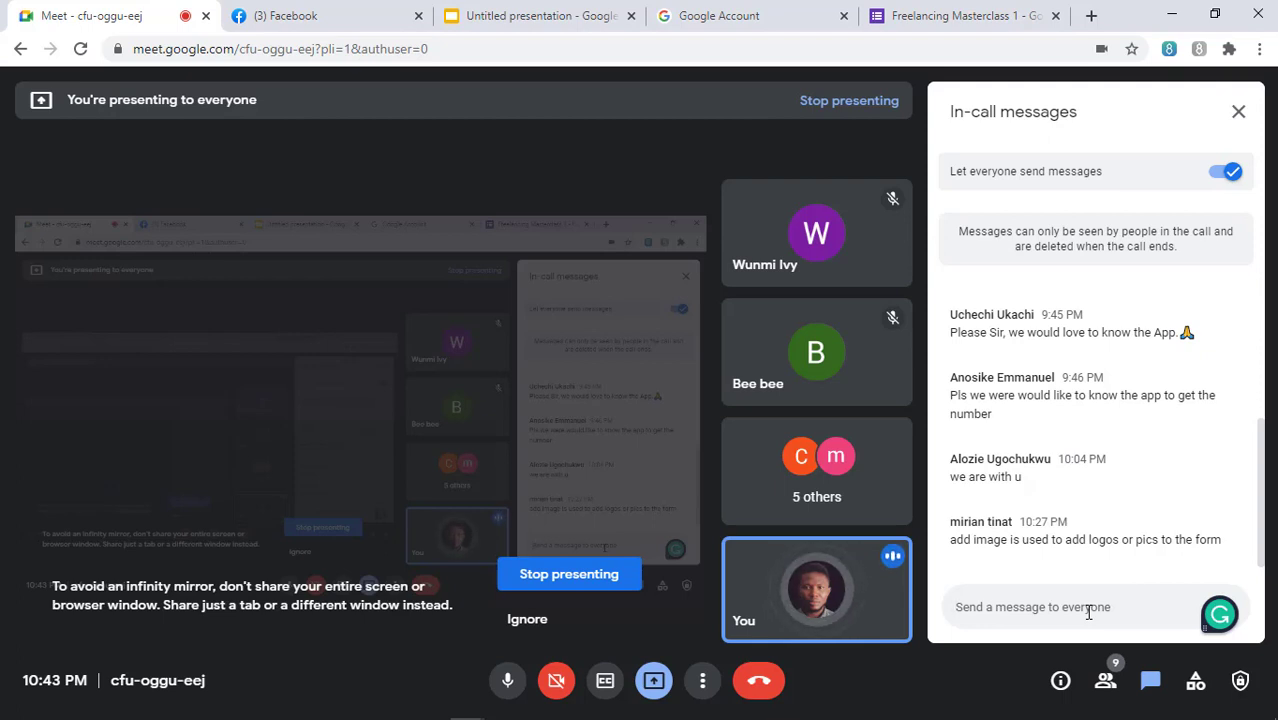
{"action": "key", "text": "ctrl+v"}
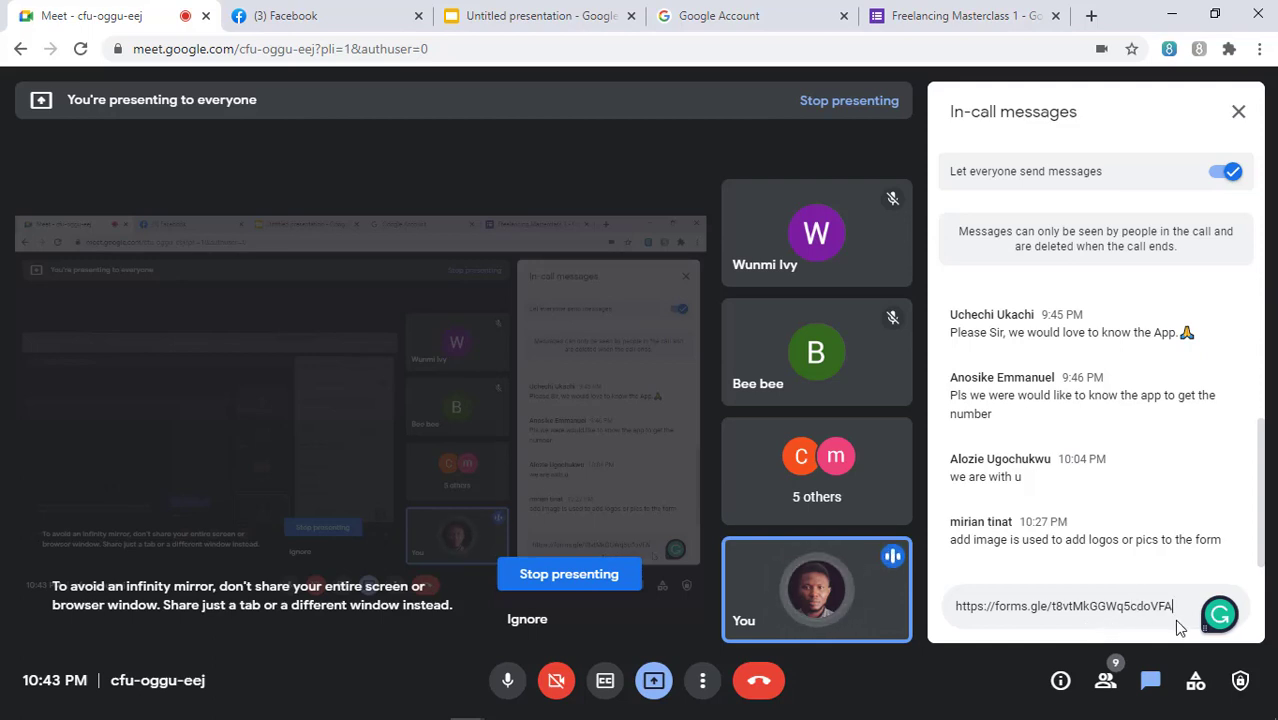
{"action": "key", "text": "Return"}
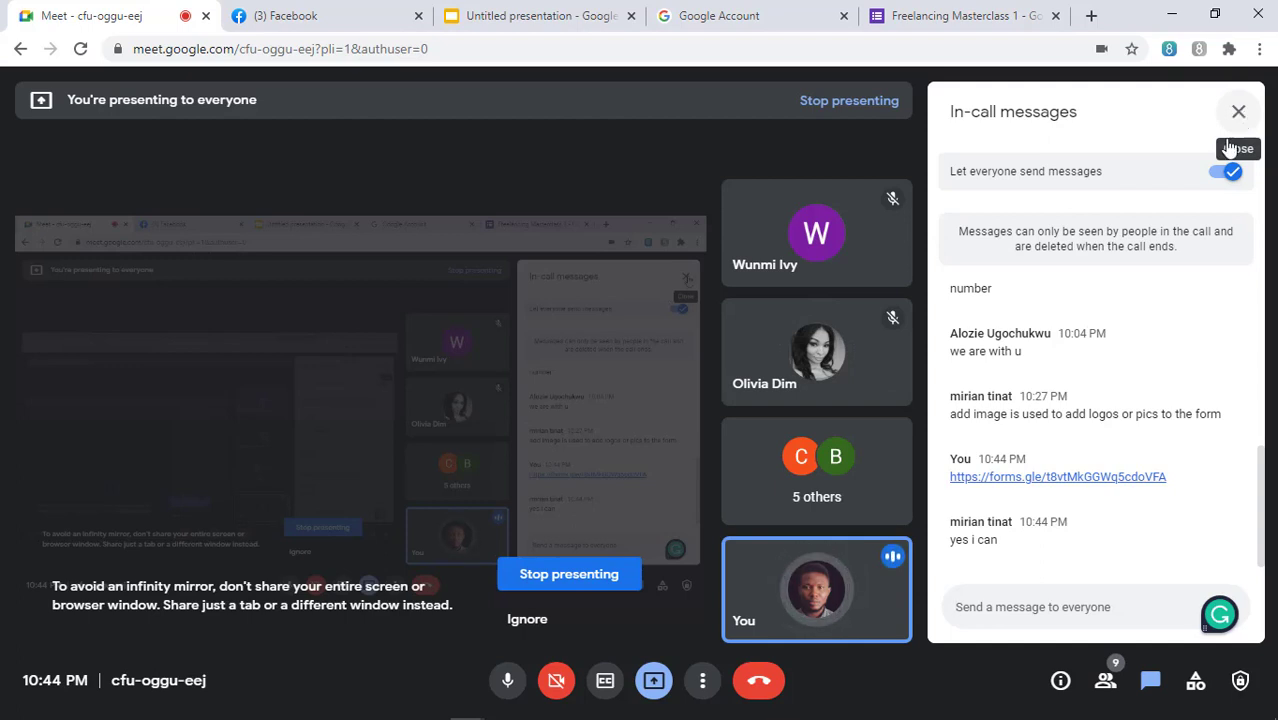
Read through the participants' earlier in-call messages.
{"action": "scroll", "coordinate": [1148, 335], "scroll_direction": "up", "scroll_amount": 5}
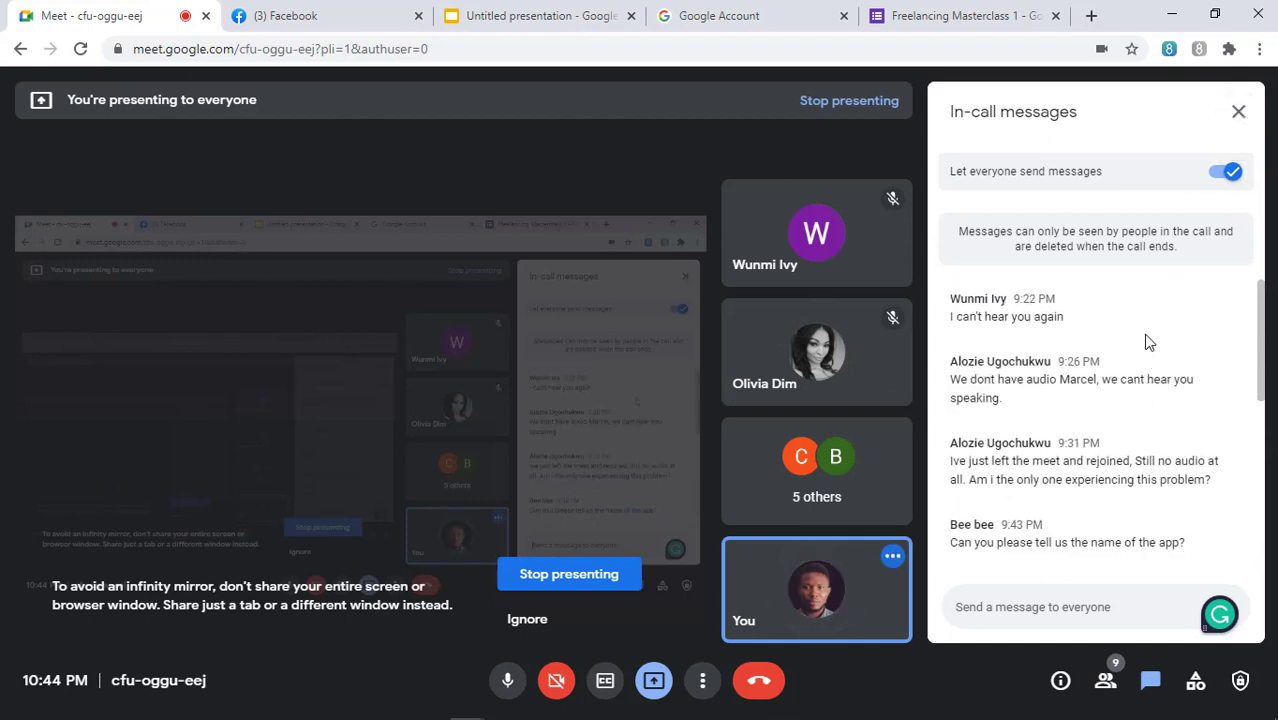
{"action": "scroll", "coordinate": [1148, 343], "scroll_direction": "down", "scroll_amount": 1}
{"action": "scroll", "coordinate": [1148, 342], "scroll_direction": "up", "scroll_amount": 1}
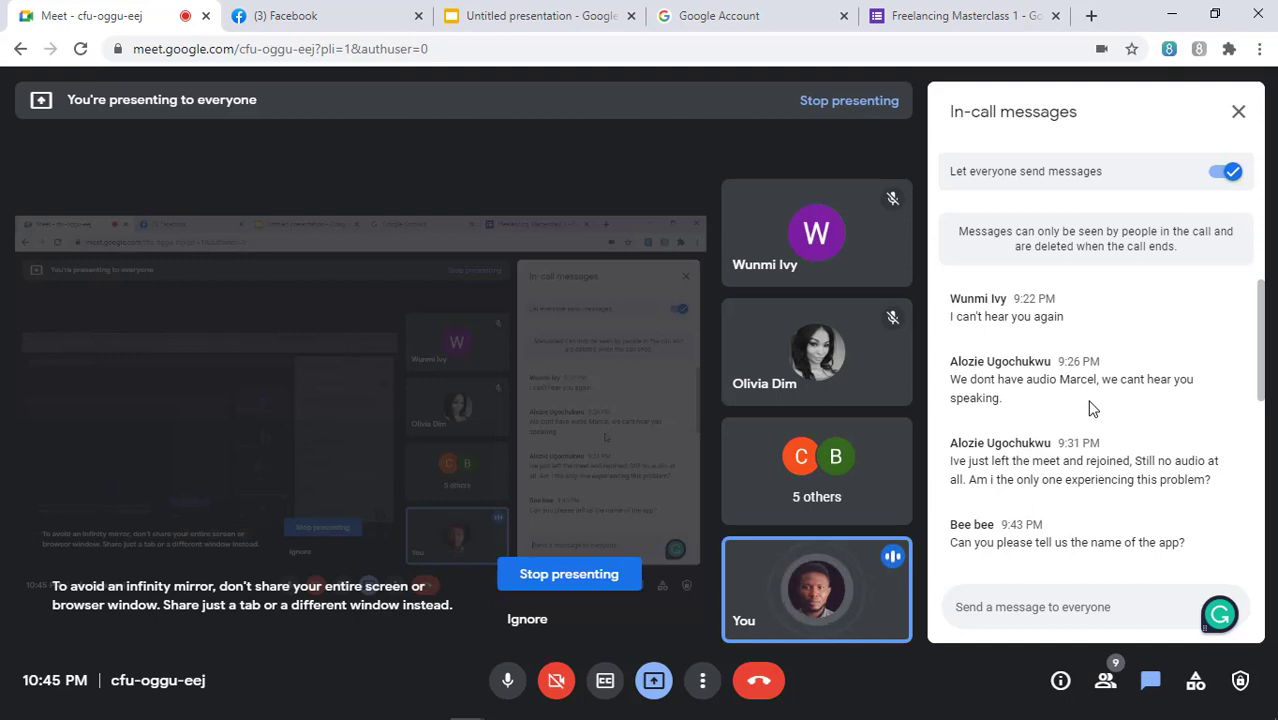
{"action": "scroll", "coordinate": [1088, 406], "scroll_direction": "down", "scroll_amount": 2}
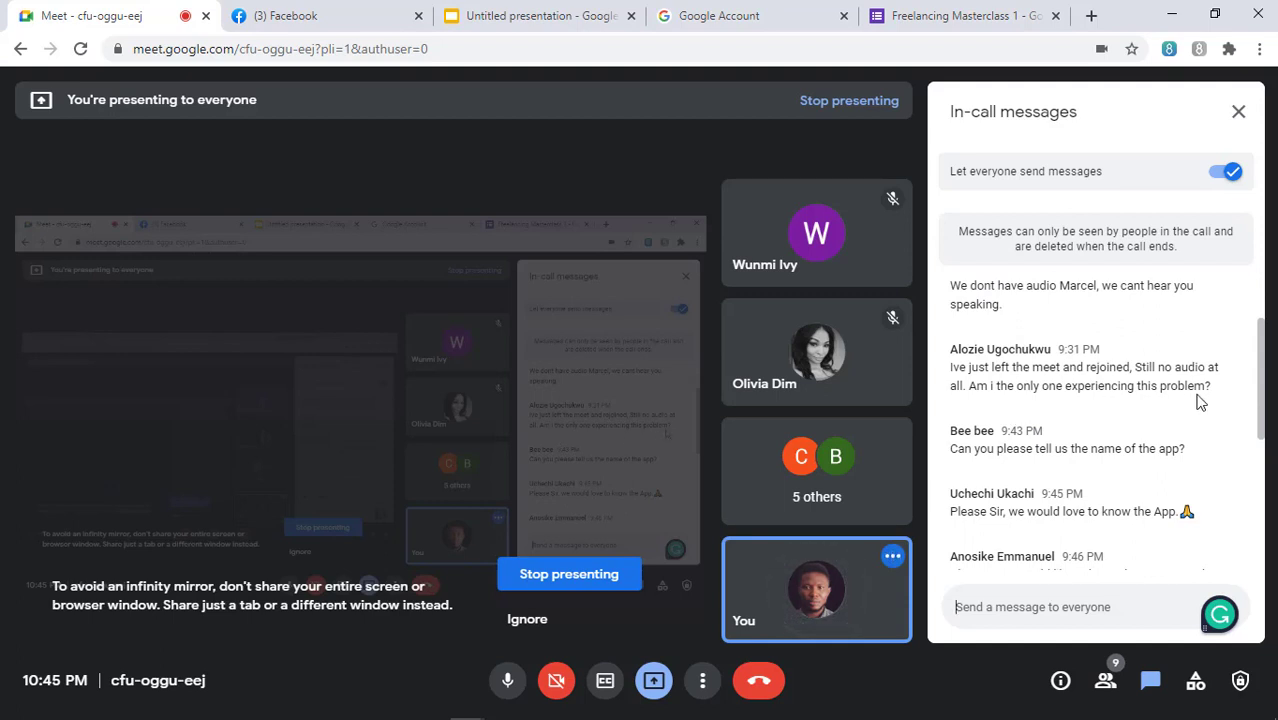
{"action": "scroll", "coordinate": [1150, 410], "scroll_direction": "down", "scroll_amount": 2}
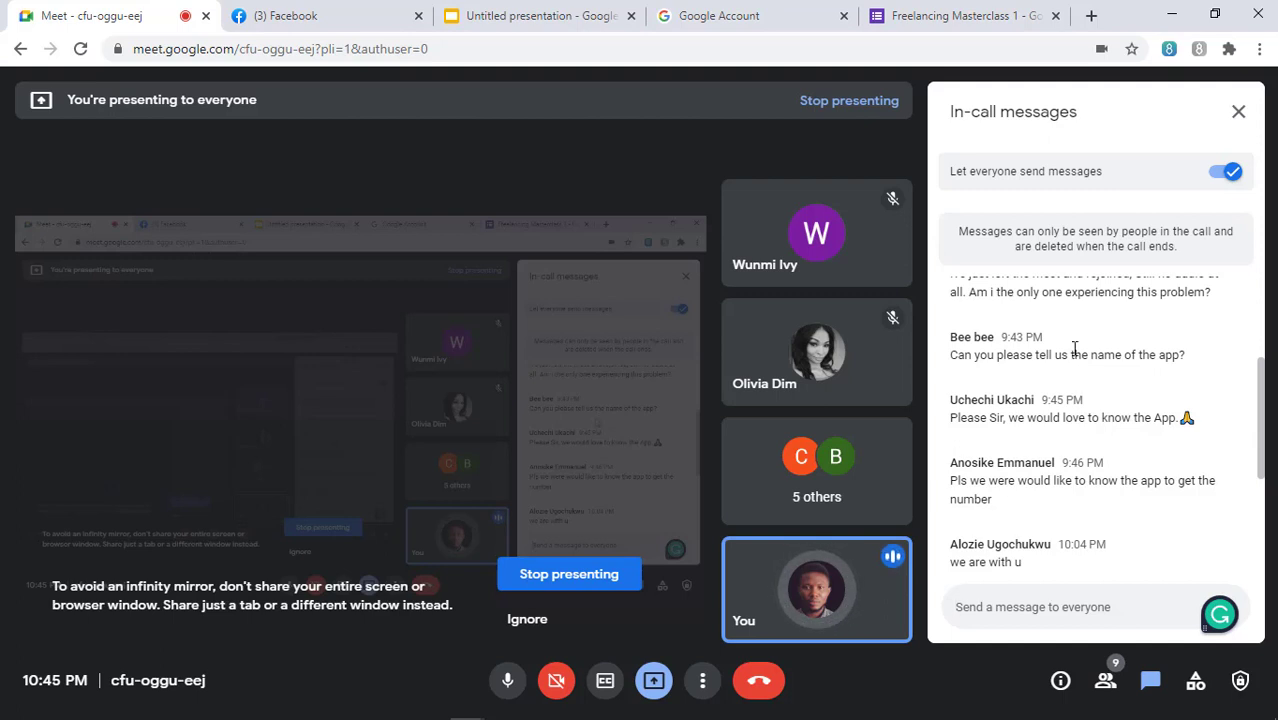
{"action": "scroll", "coordinate": [1078, 337], "scroll_direction": "up", "scroll_amount": 2}
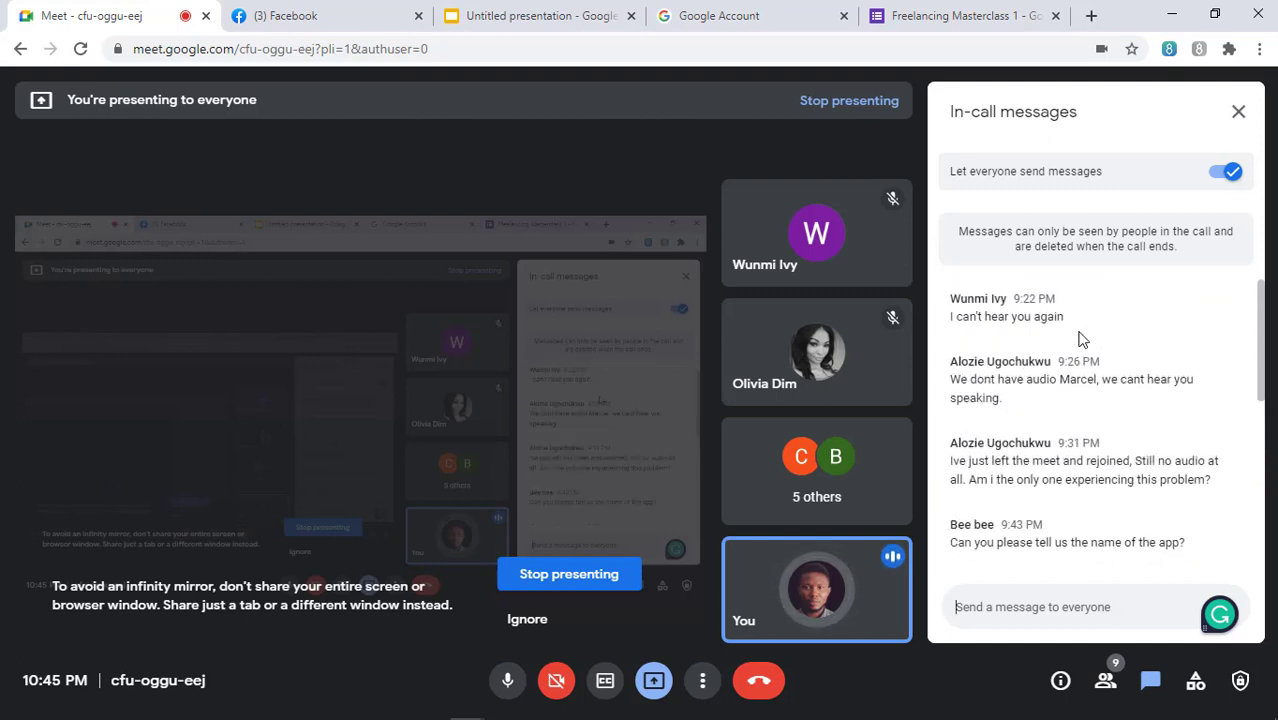
Close the in-call messages and ignore the infinity mirror warning about the shared screen.
{"action": "left_click", "coordinate": [1238, 111]}
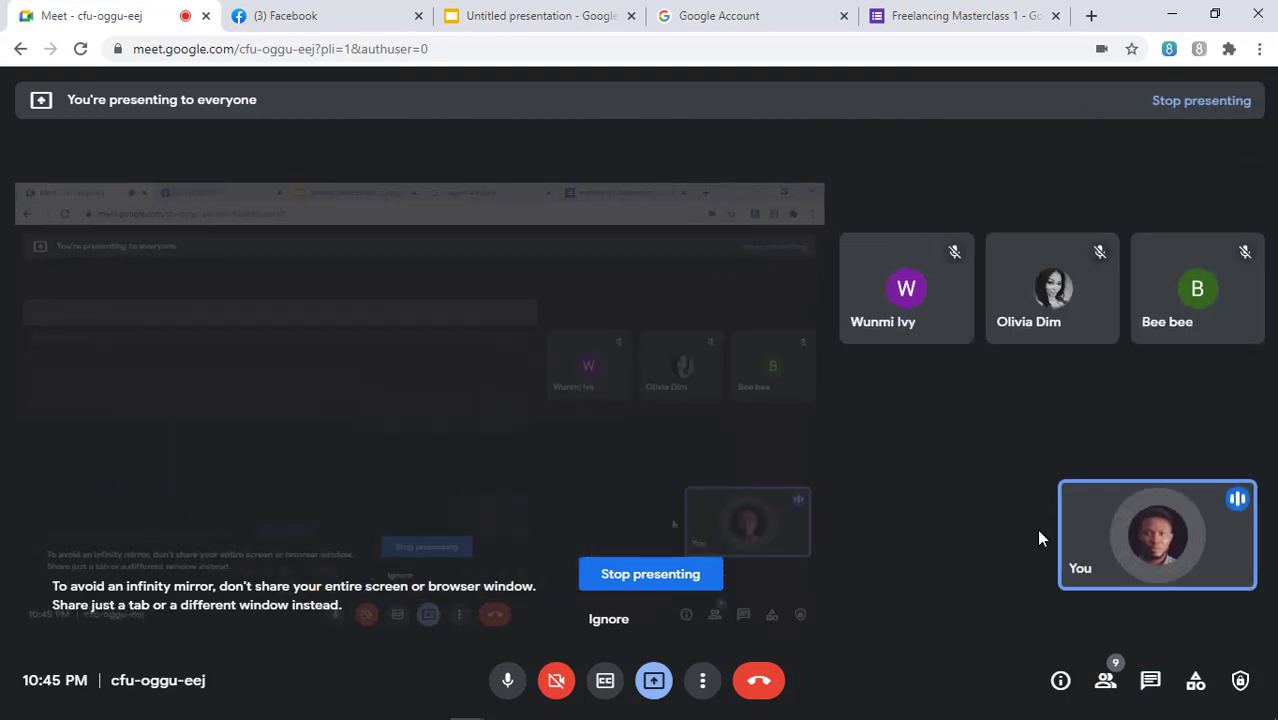
{"action": "mouse_move", "coordinate": [1040, 532]}
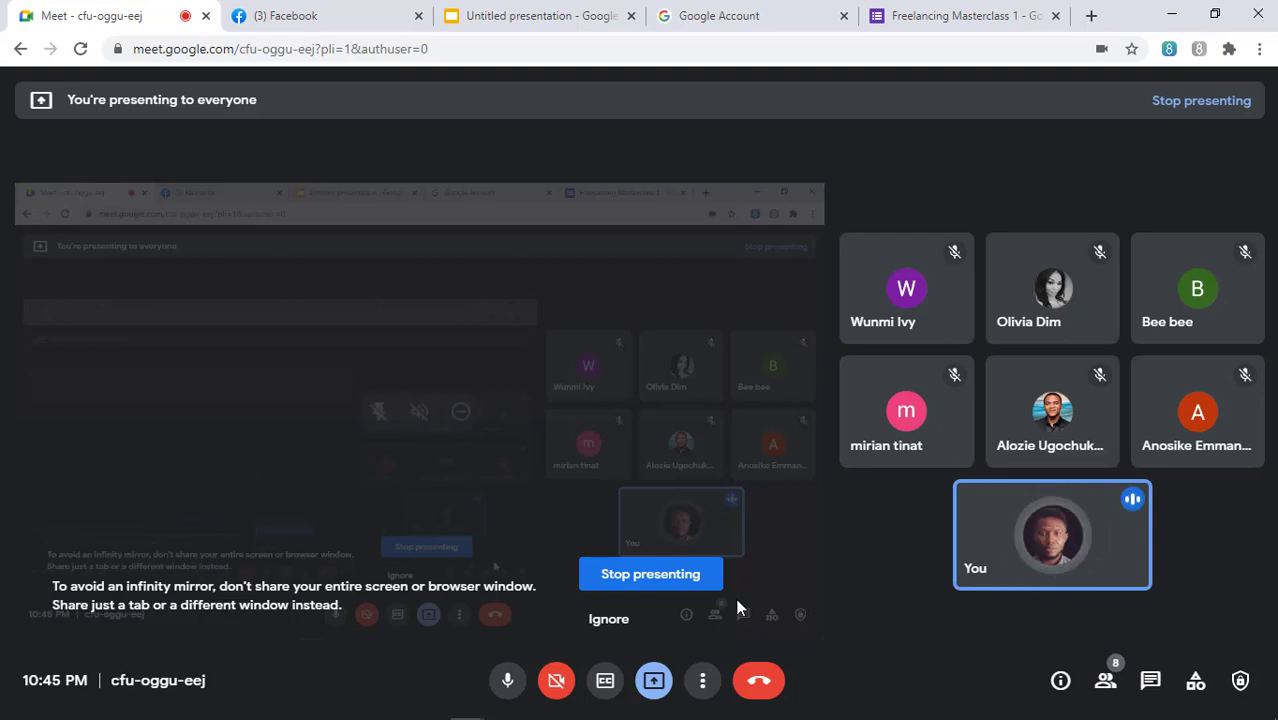
{"action": "left_click", "coordinate": [607, 619]}
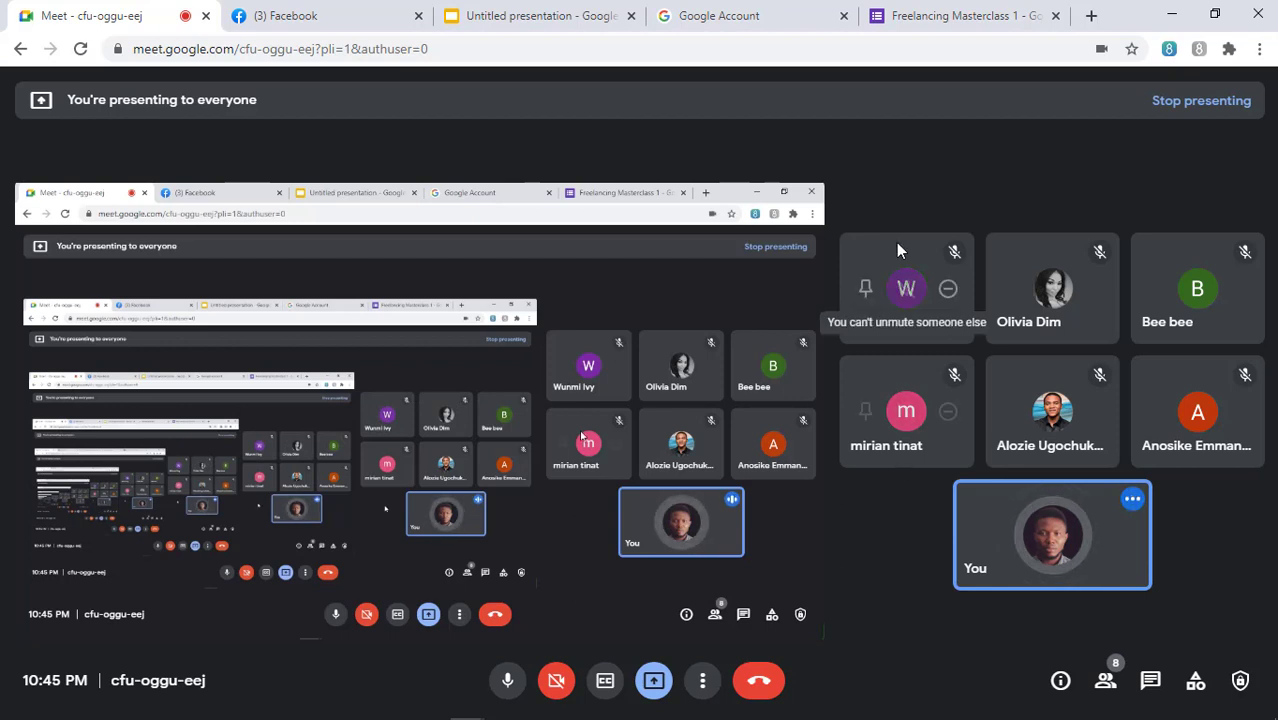
Check the Freelancing Masterclass 1 form in Google Forms for incoming responses and return to the Google Meet call.
{"action": "left_click", "coordinate": [929, 20]}
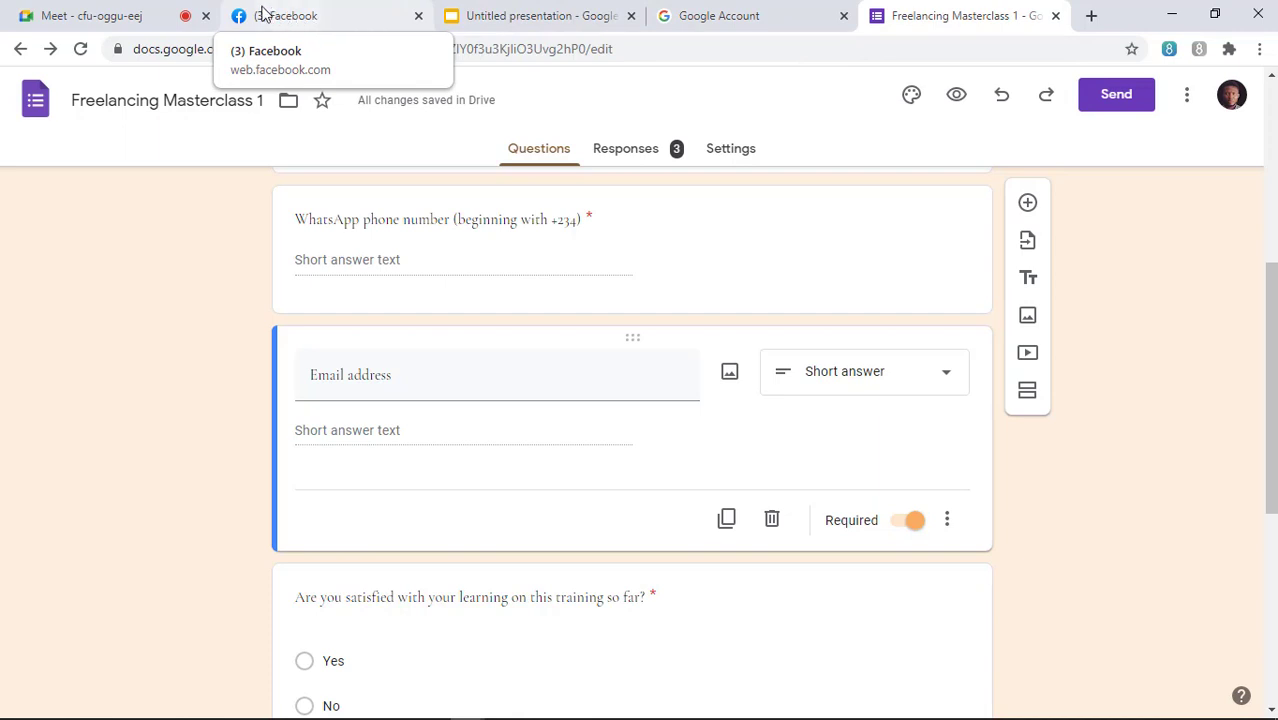
{"action": "left_click", "coordinate": [95, 15]}
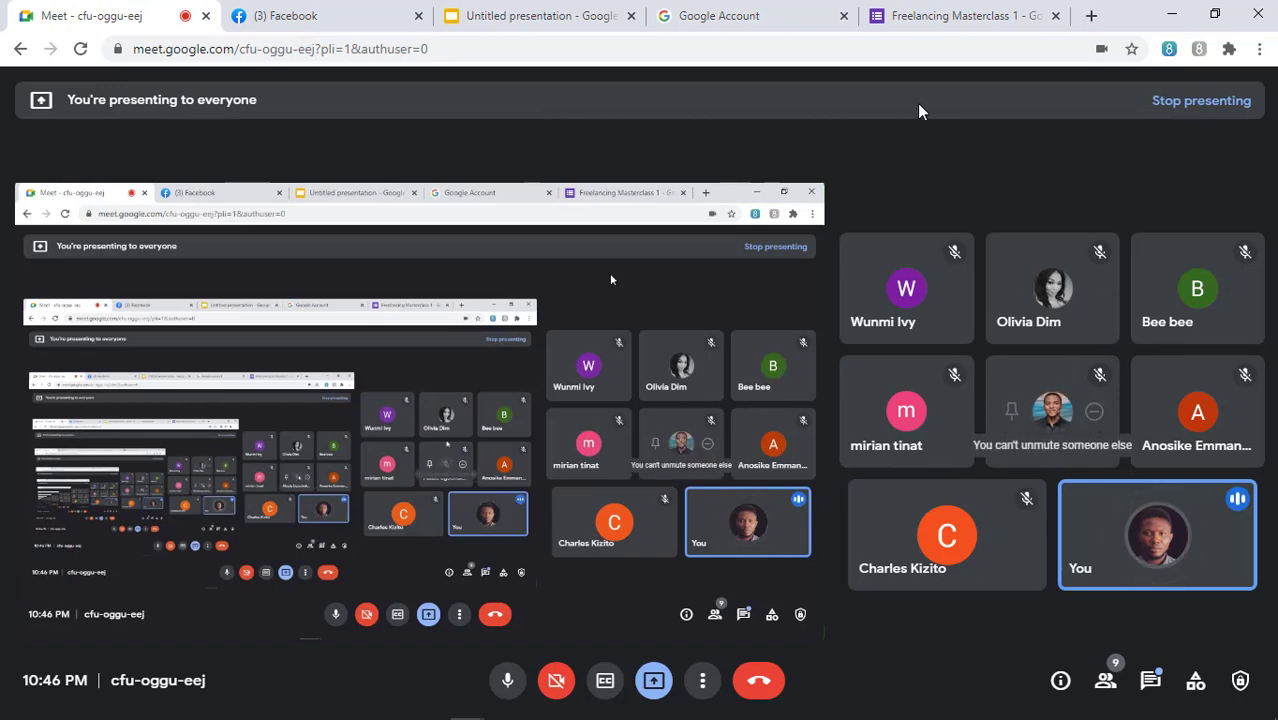
Switch to the Google Forms editor and review the response summary for the Name and WhatsApp phone number questions.
{"action": "left_click", "coordinate": [963, 16]}
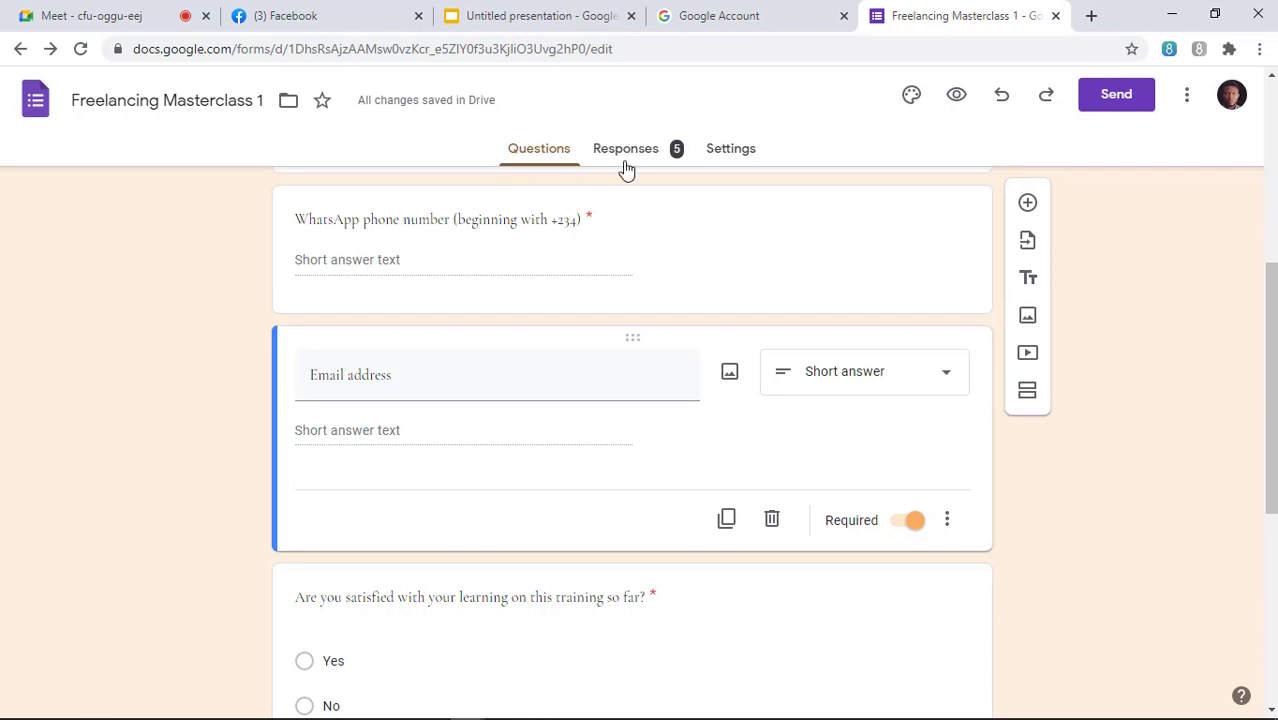
{"action": "left_click", "coordinate": [626, 158]}
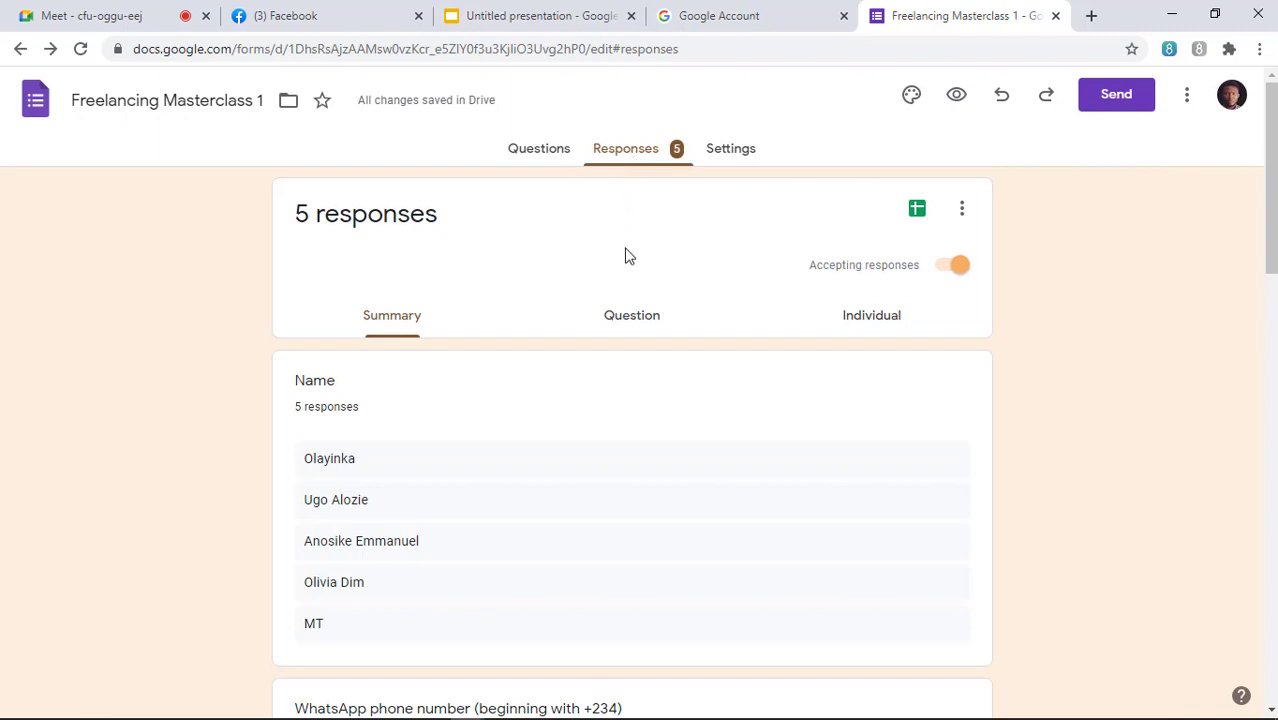
{"action": "scroll", "coordinate": [545, 365], "scroll_direction": "down", "scroll_amount": 1}
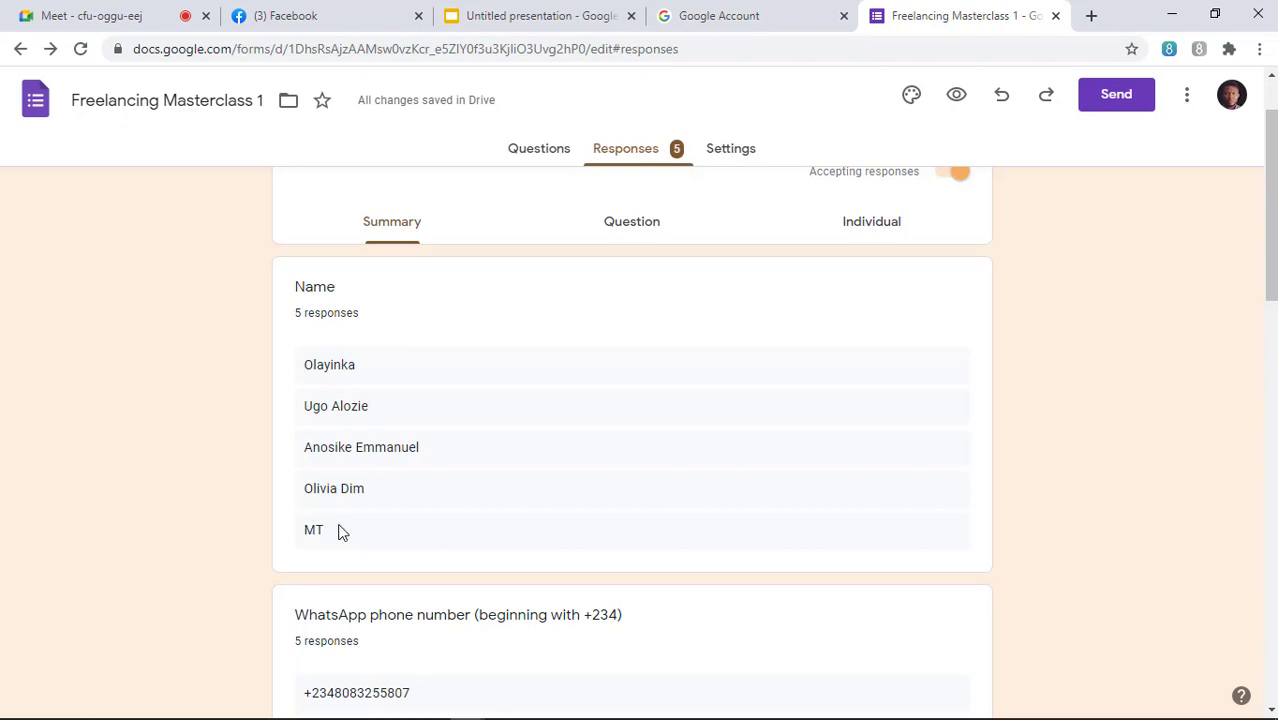
{"action": "scroll", "coordinate": [338, 520], "scroll_direction": "down", "scroll_amount": 2}
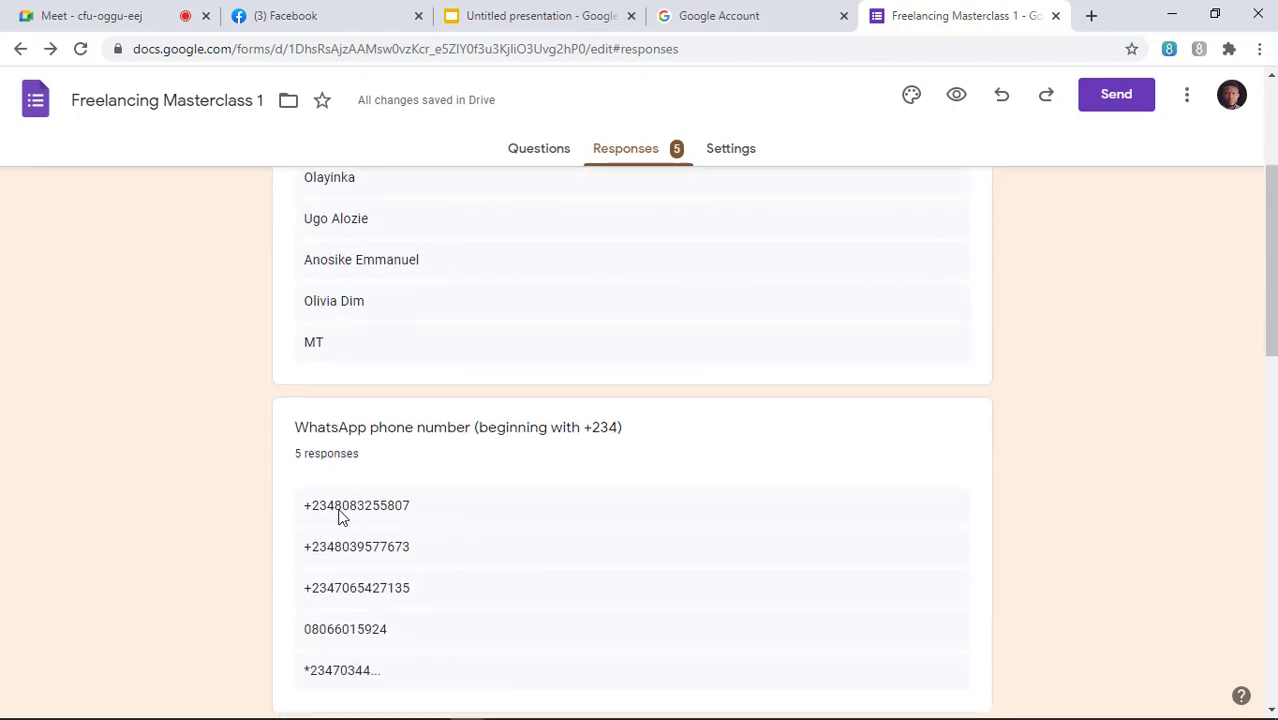
{"action": "scroll", "coordinate": [340, 514], "scroll_direction": "down", "scroll_amount": 1}
{"action": "scroll", "coordinate": [338, 512], "scroll_direction": "up", "scroll_amount": 3}
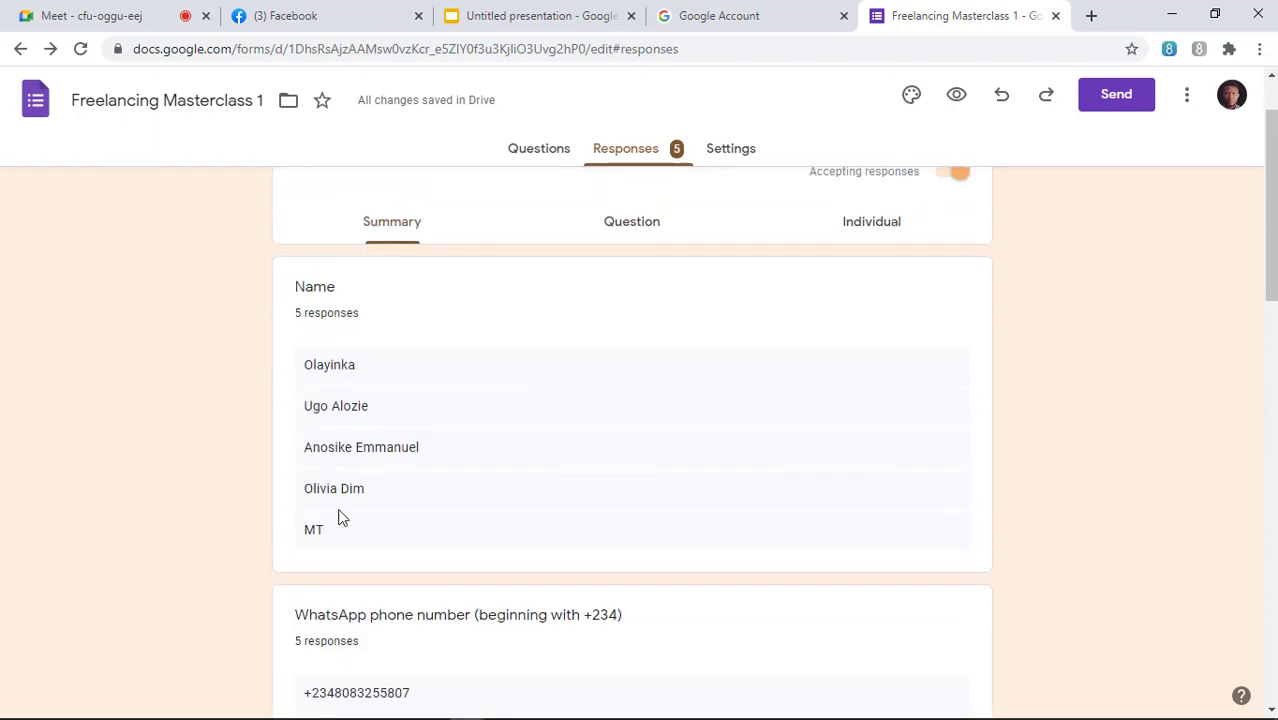
{"action": "scroll", "coordinate": [334, 352], "scroll_direction": "down", "scroll_amount": 2}
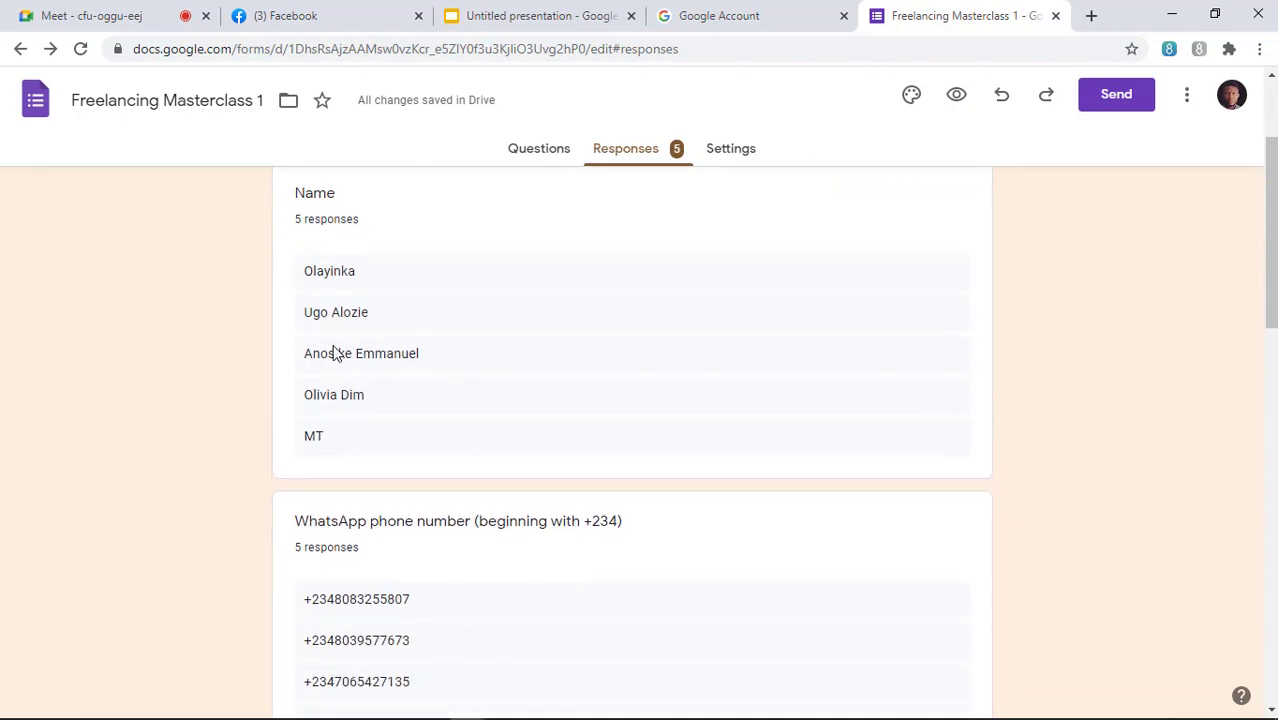
{"action": "scroll", "coordinate": [334, 352], "scroll_direction": "up", "scroll_amount": 1}
{"action": "scroll", "coordinate": [334, 352], "scroll_direction": "up", "scroll_amount": 2}
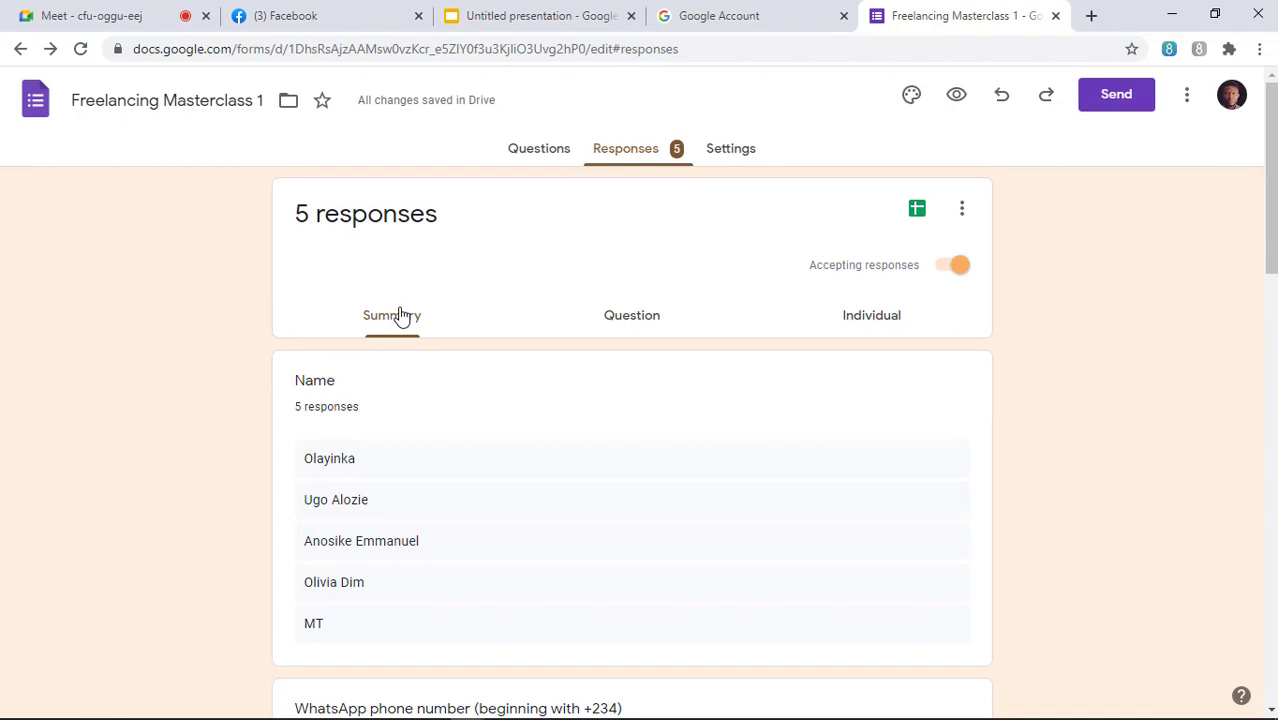
View the form's responses by question and look through the answers to the Name question.
{"action": "left_click", "coordinate": [622, 324]}
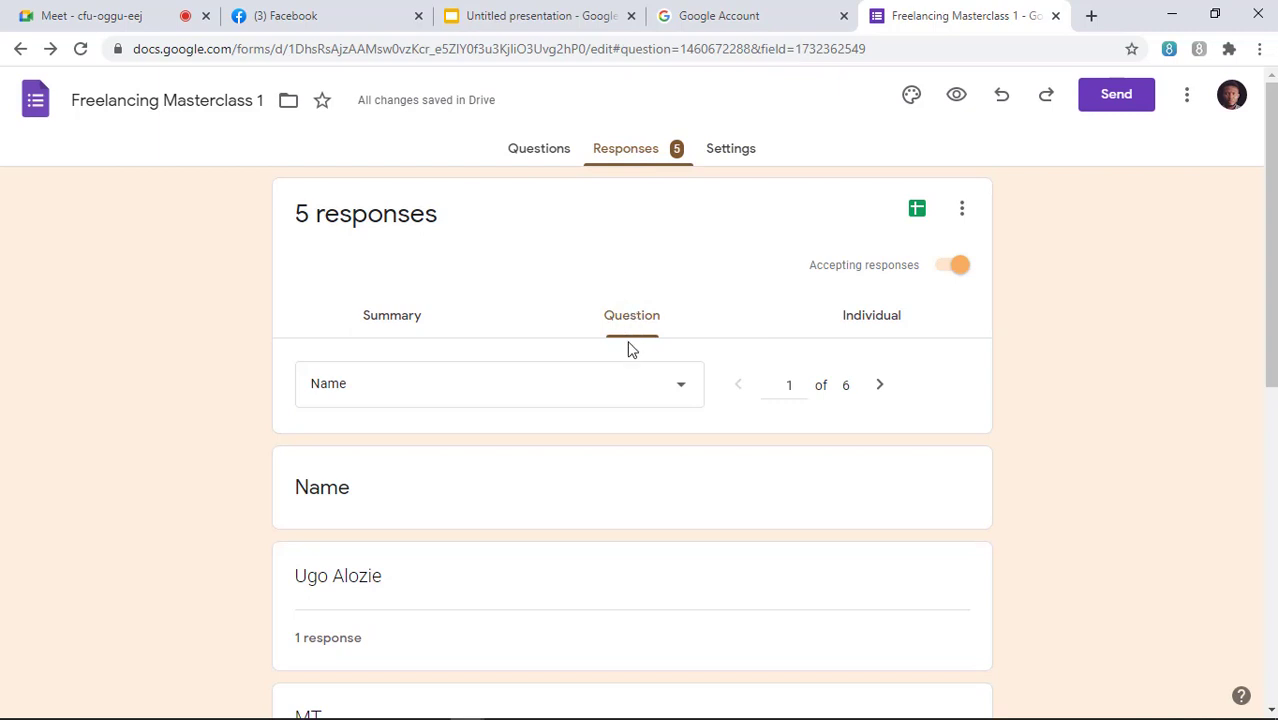
{"action": "scroll", "coordinate": [484, 445], "scroll_direction": "down", "scroll_amount": 1}
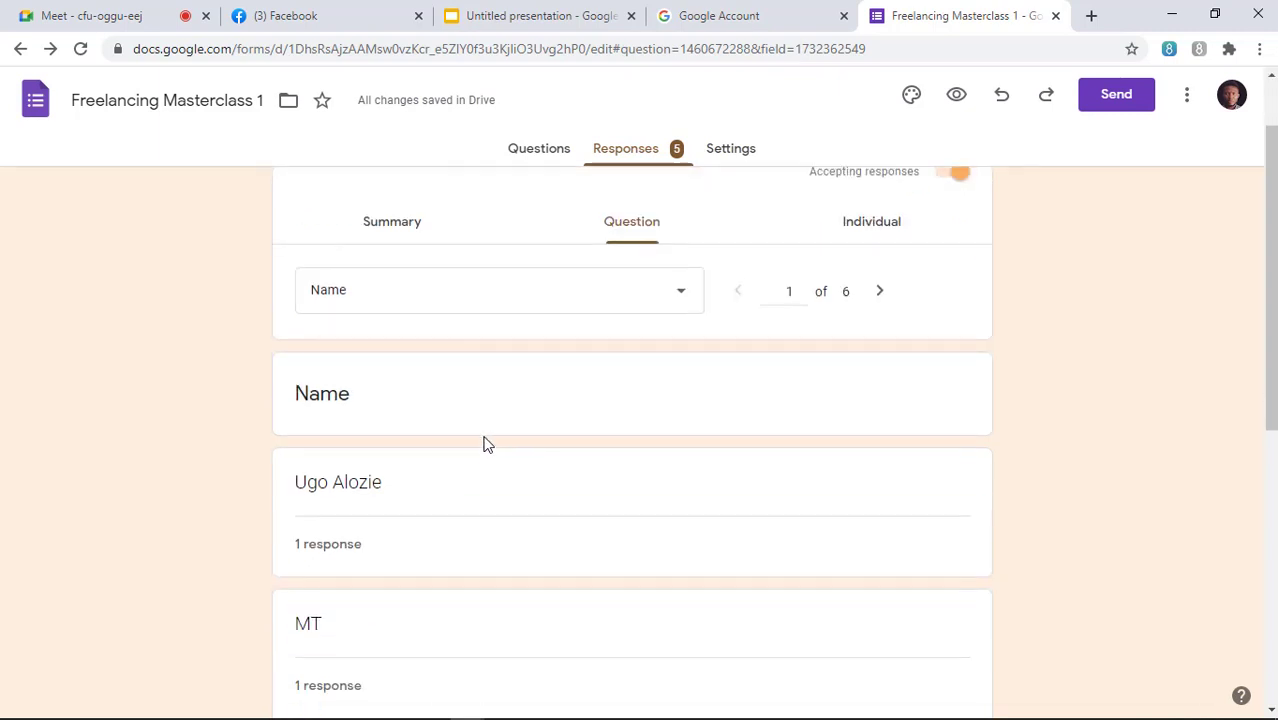
{"action": "scroll", "coordinate": [485, 442], "scroll_direction": "down", "scroll_amount": 1}
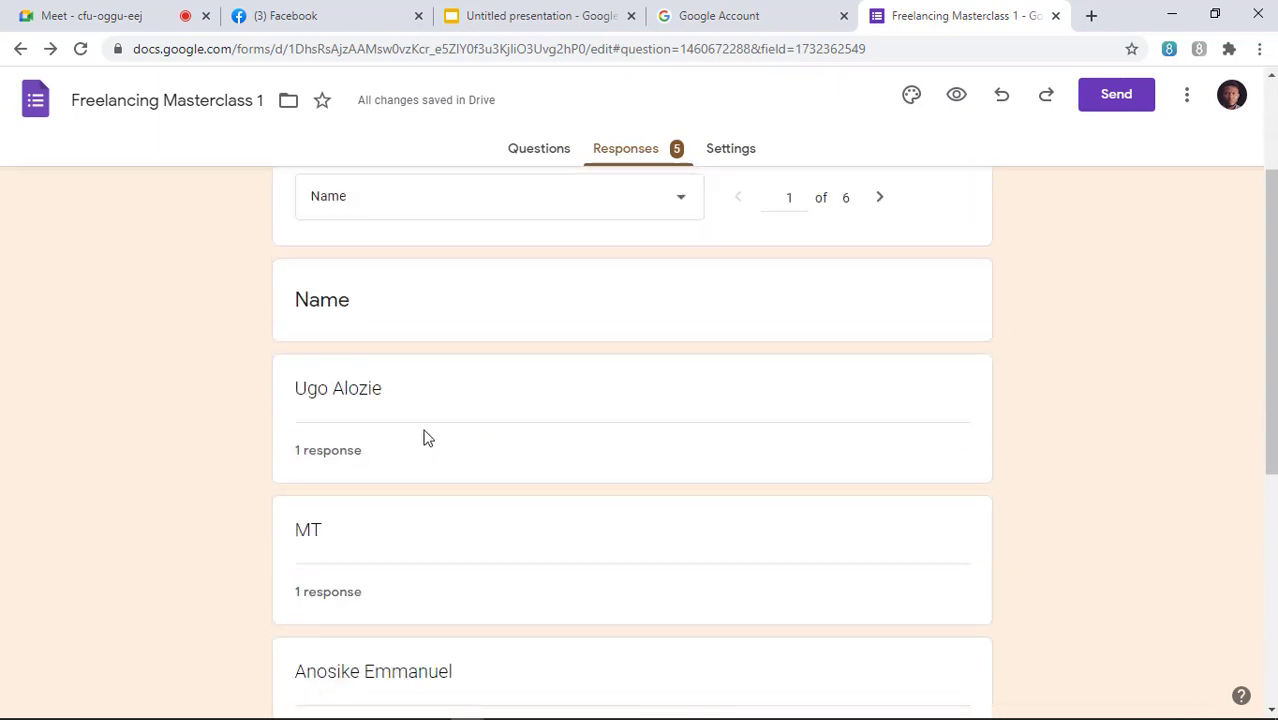
Read the remaining answers to the Name question and return to the start of the responses.
{"action": "scroll", "coordinate": [345, 406], "scroll_direction": "down", "scroll_amount": 2}
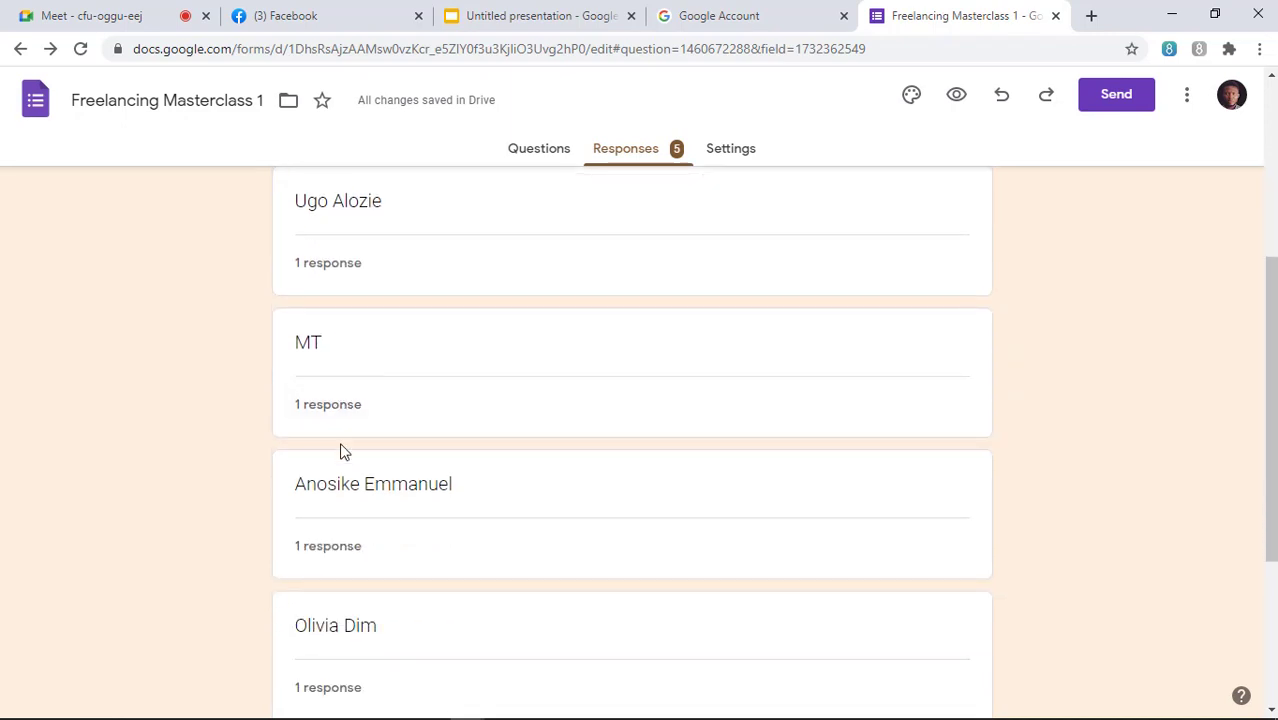
{"action": "scroll", "coordinate": [341, 452], "scroll_direction": "up", "scroll_amount": 1}
{"action": "scroll", "coordinate": [341, 452], "scroll_direction": "up", "scroll_amount": 3}
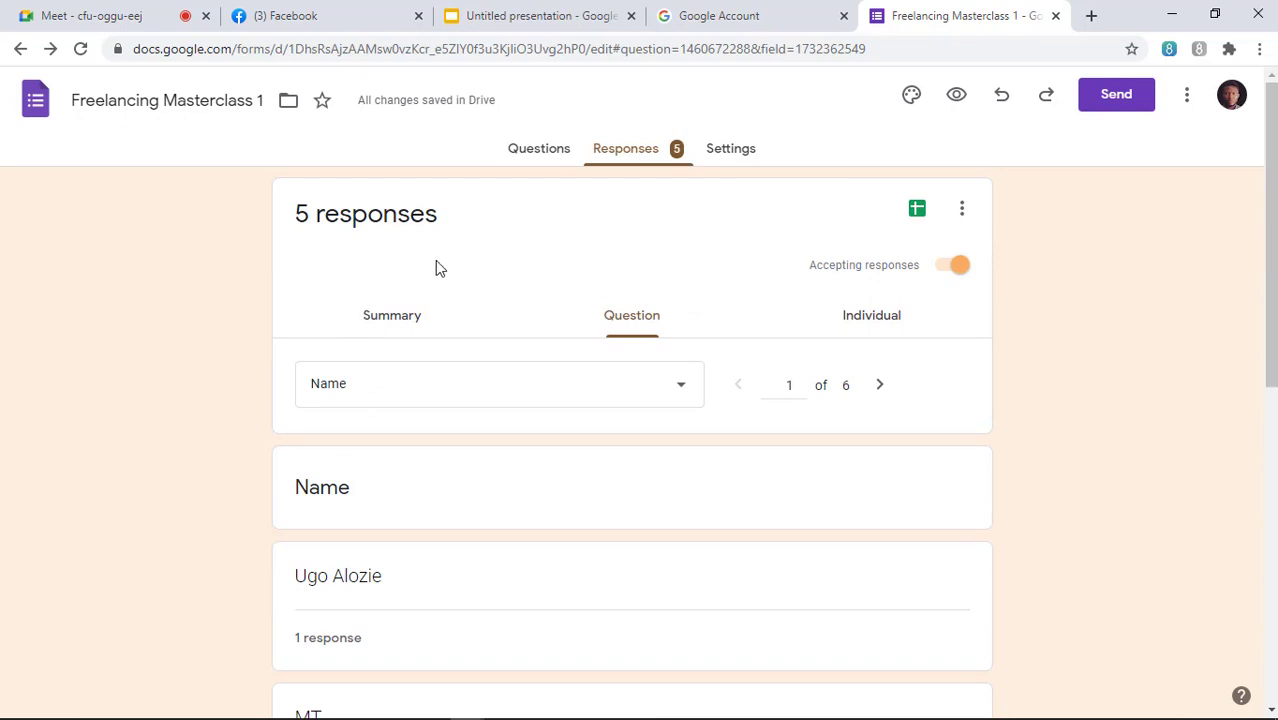
View the responses individually and read through every answer in the first submission.
{"action": "left_click", "coordinate": [861, 320]}
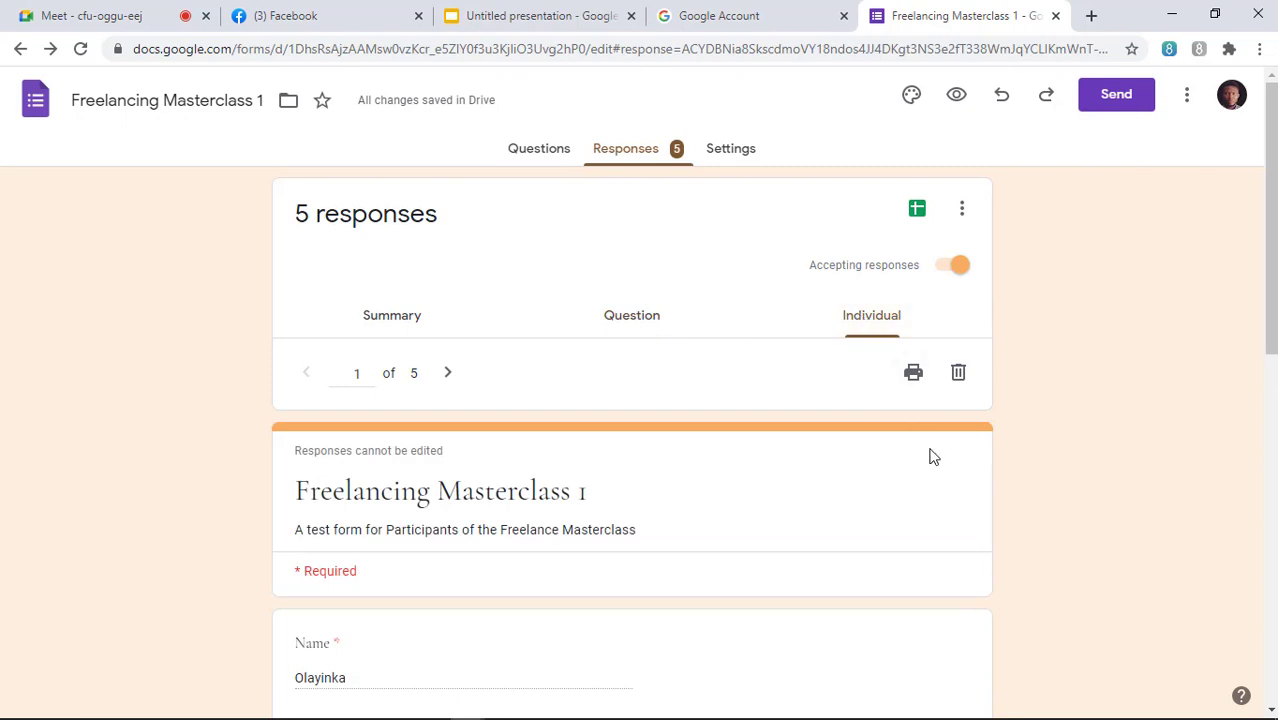
{"action": "scroll", "coordinate": [930, 457], "scroll_direction": "down", "scroll_amount": 2}
{"action": "scroll", "coordinate": [929, 455], "scroll_direction": "down", "scroll_amount": 1}
{"action": "scroll", "coordinate": [484, 293], "scroll_direction": "up", "scroll_amount": 1}
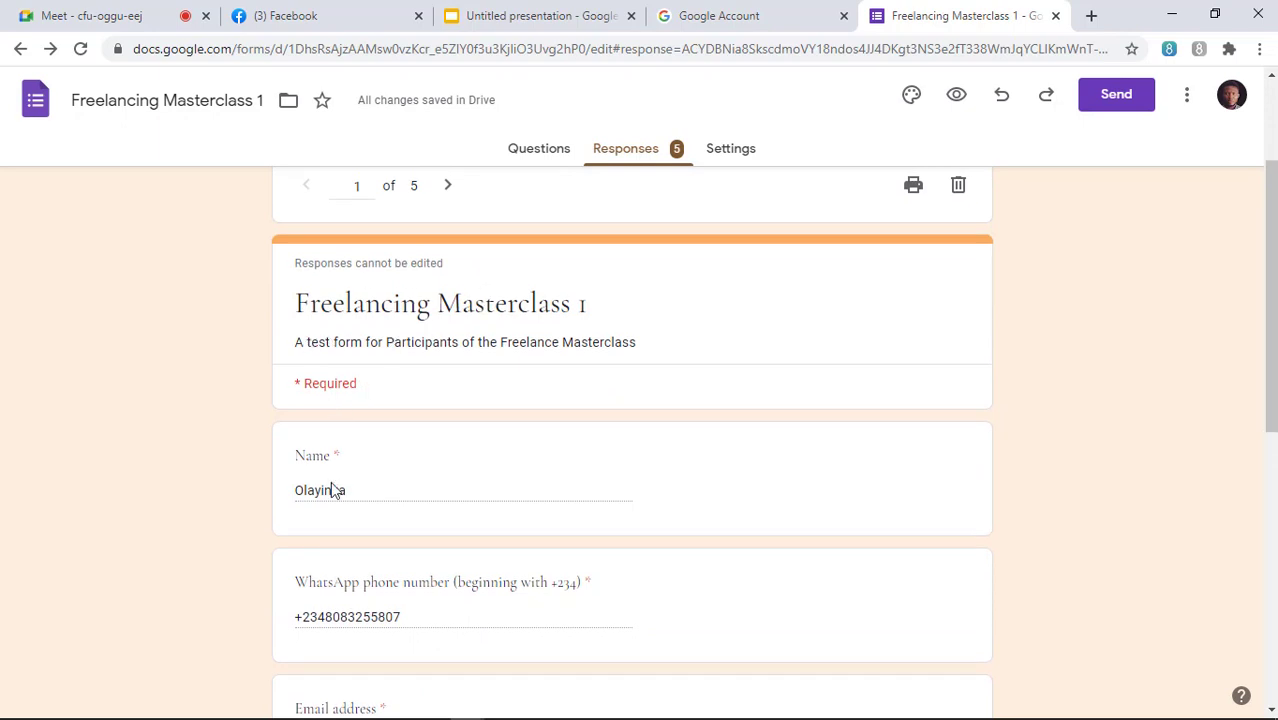
{"action": "scroll", "coordinate": [375, 489], "scroll_direction": "down", "scroll_amount": 2}
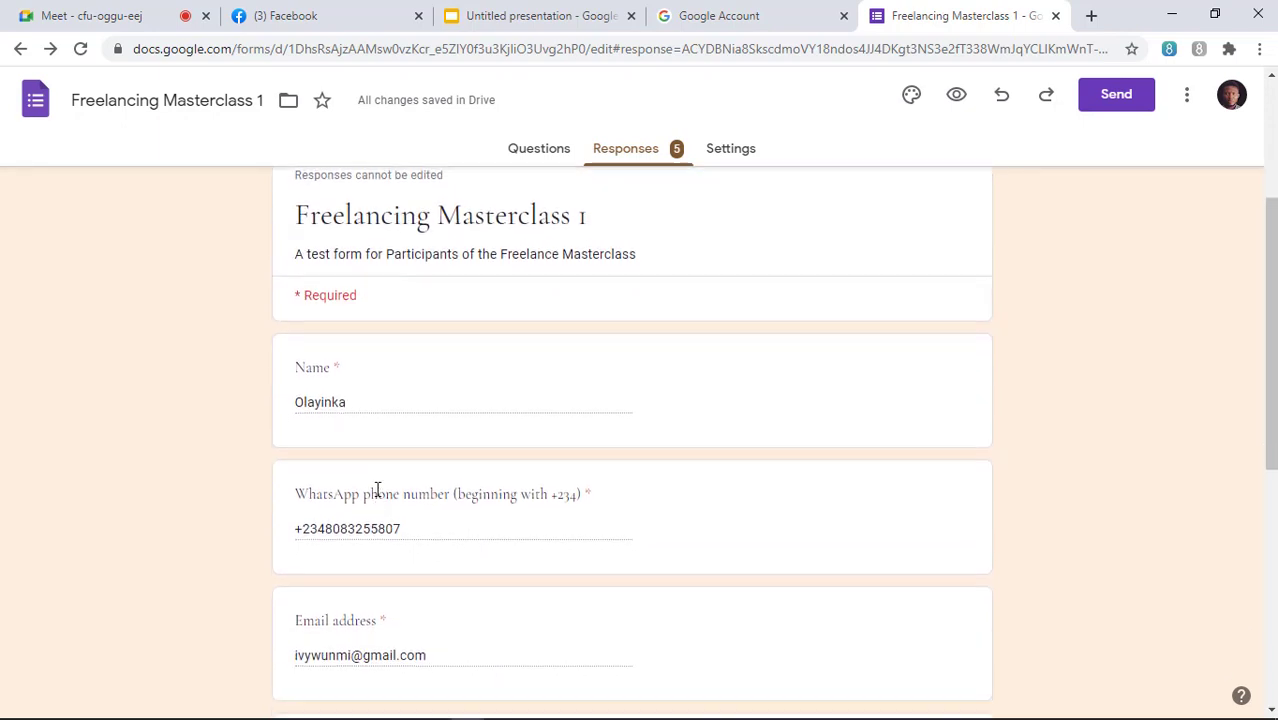
{"action": "scroll", "coordinate": [377, 527], "scroll_direction": "down", "scroll_amount": 4}
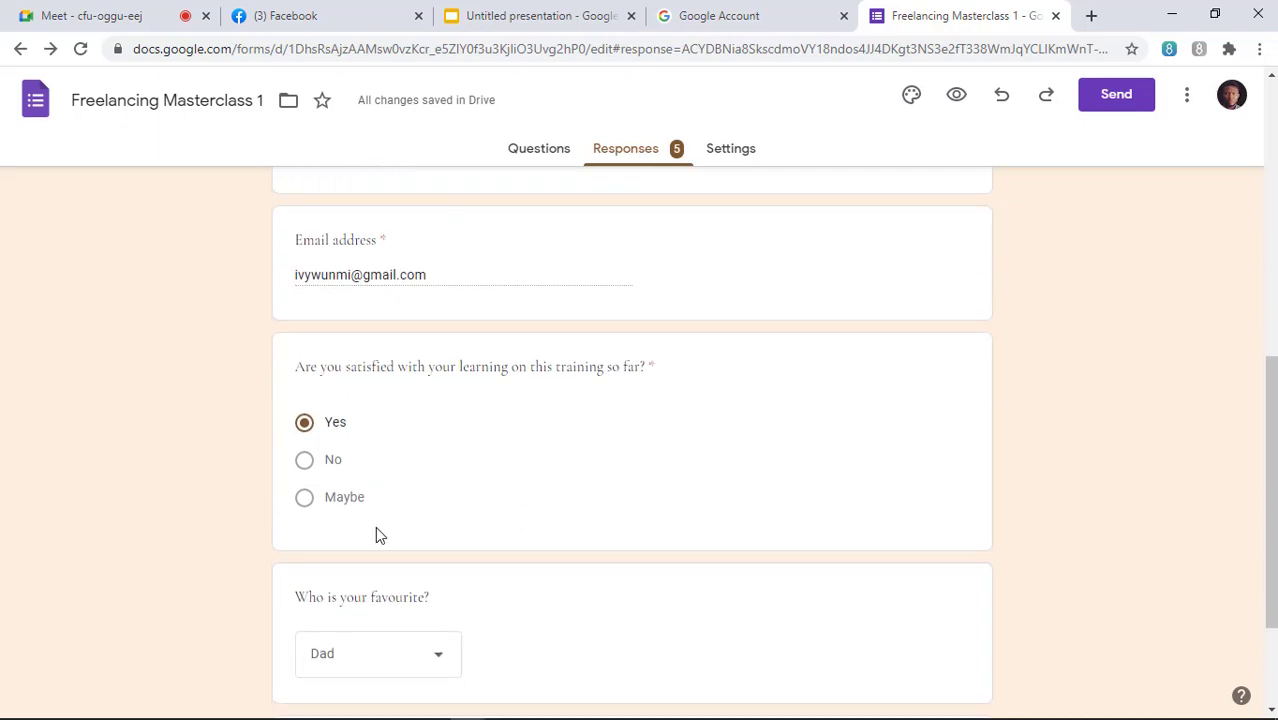
{"action": "scroll", "coordinate": [377, 535], "scroll_direction": "up", "scroll_amount": 9}
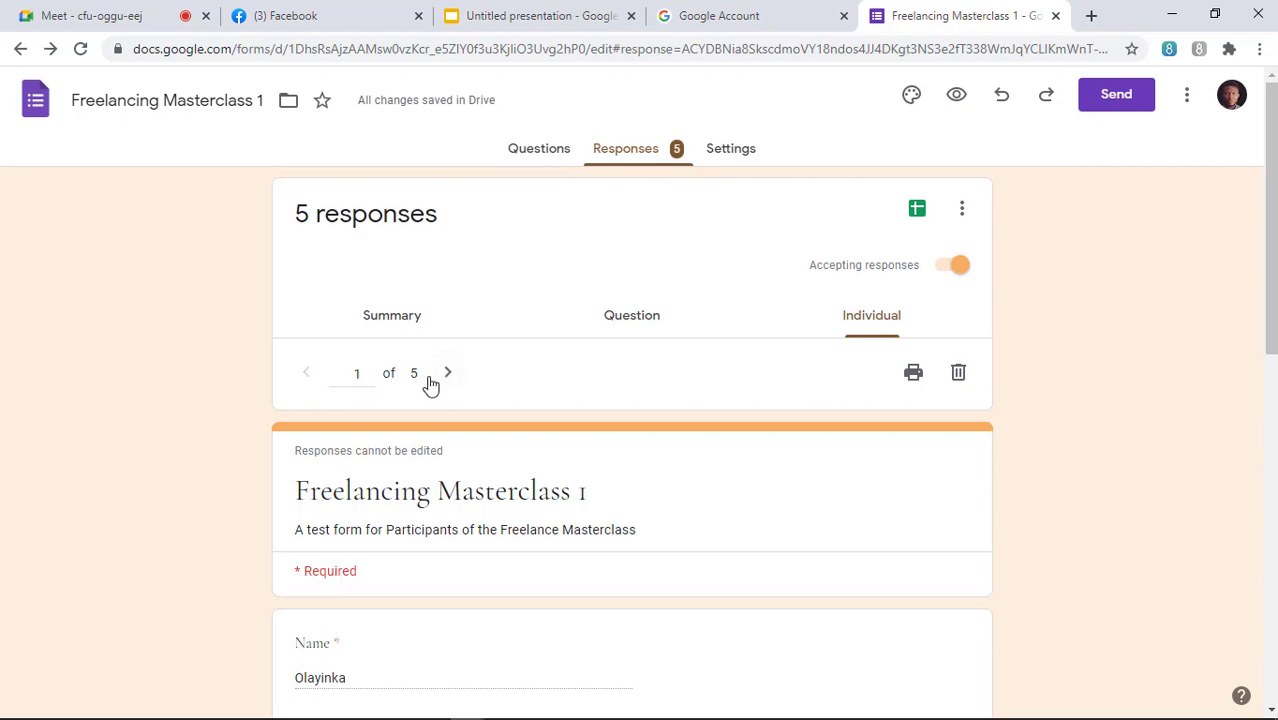
Go to the second individual response and read through its answers.
{"action": "left_click", "coordinate": [450, 375]}
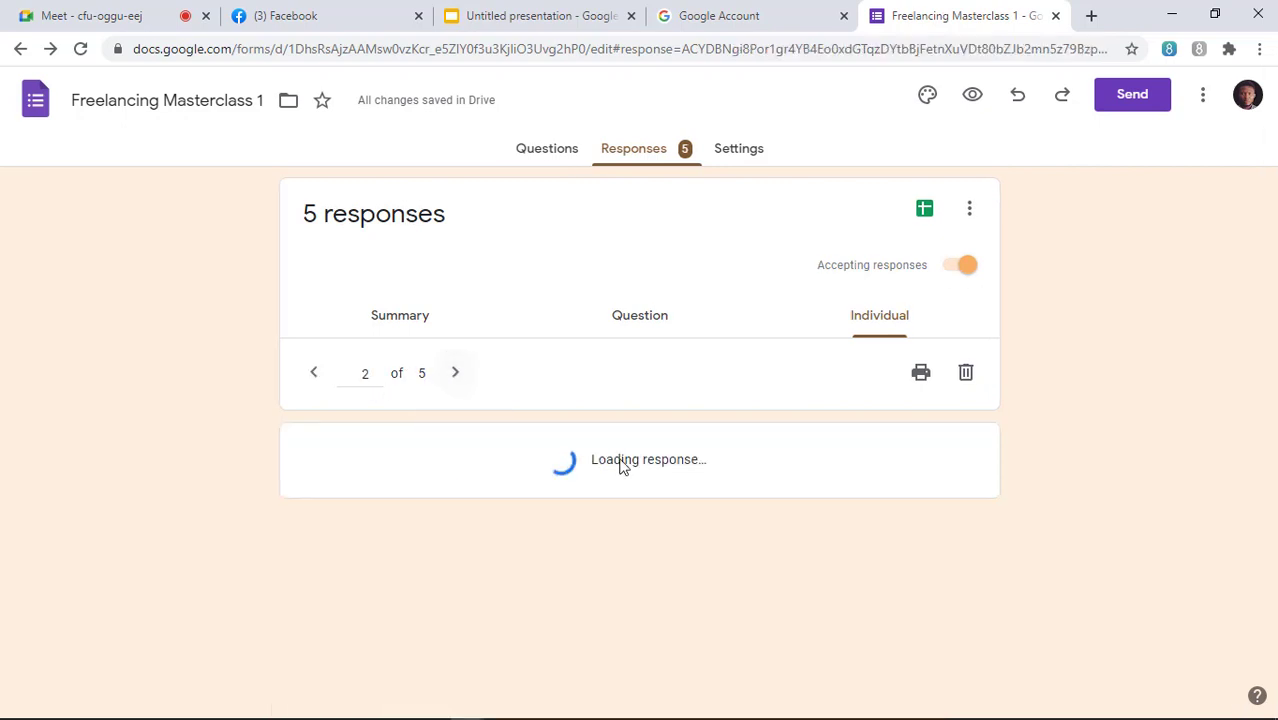
{"action": "scroll", "coordinate": [676, 451], "scroll_direction": "down", "scroll_amount": 3}
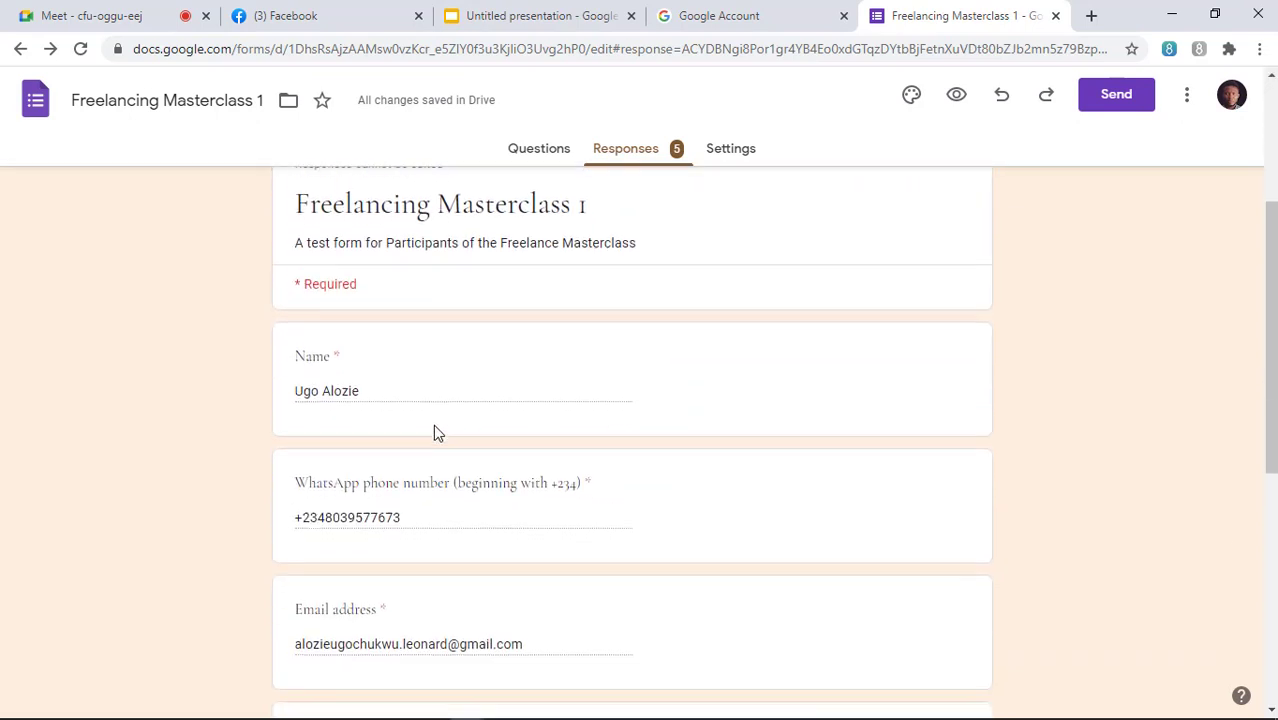
{"action": "scroll", "coordinate": [435, 430], "scroll_direction": "down", "scroll_amount": 3}
{"action": "scroll", "coordinate": [435, 430], "scroll_direction": "down", "scroll_amount": 3}
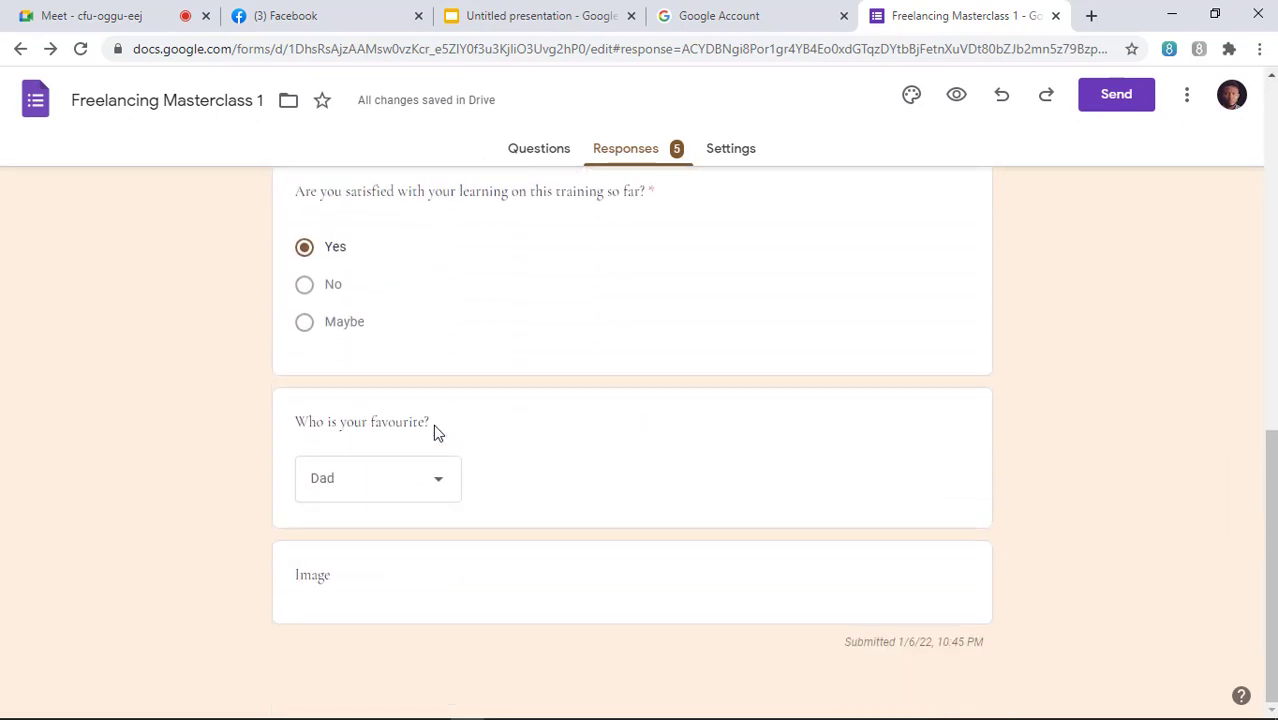
{"action": "scroll", "coordinate": [433, 424], "scroll_direction": "up", "scroll_amount": 10}
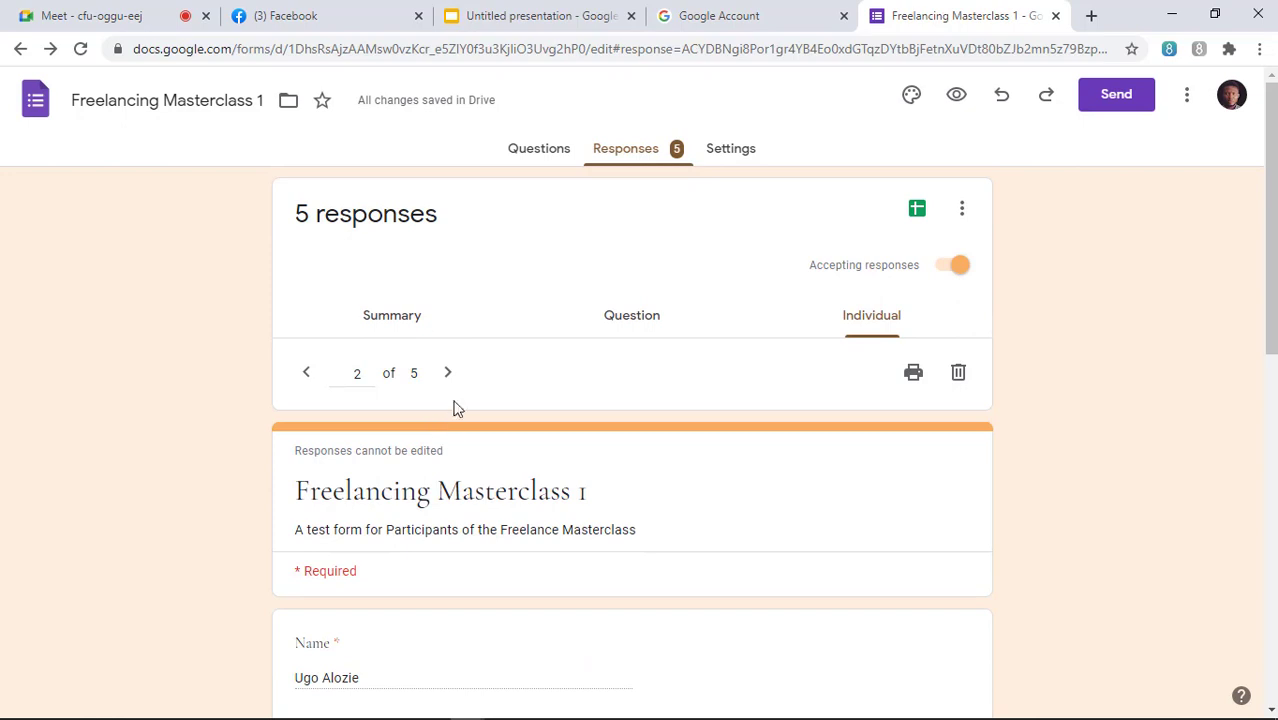
Go to the third individual response and examine its answers, including the uploaded image.
{"action": "left_click", "coordinate": [447, 374]}
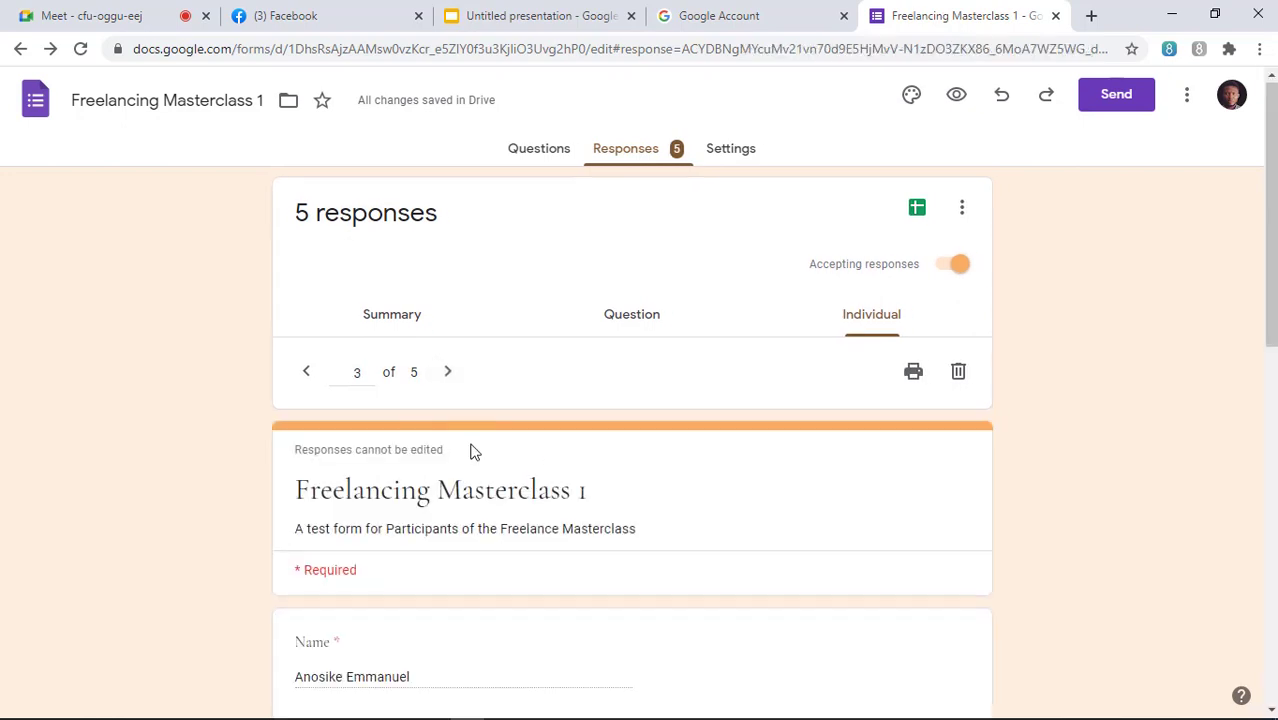
{"action": "scroll", "coordinate": [474, 452], "scroll_direction": "down", "scroll_amount": 8}
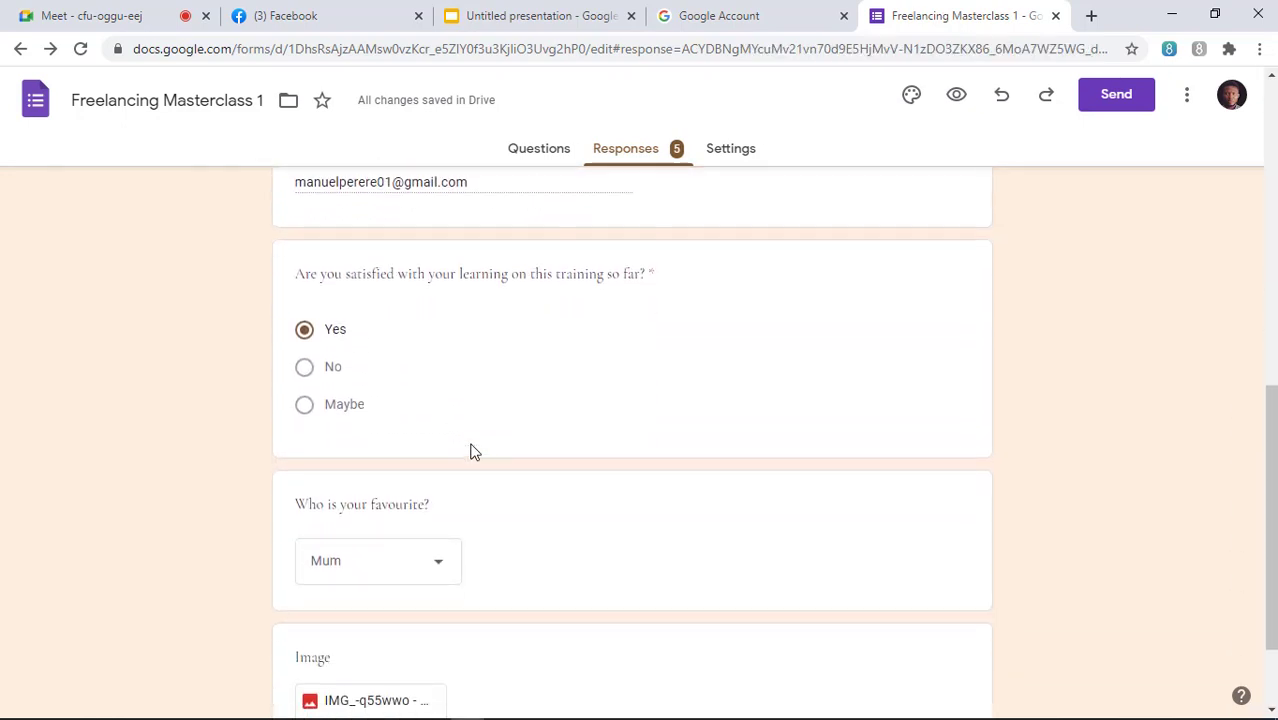
{"action": "scroll", "coordinate": [474, 452], "scroll_direction": "down", "scroll_amount": 2}
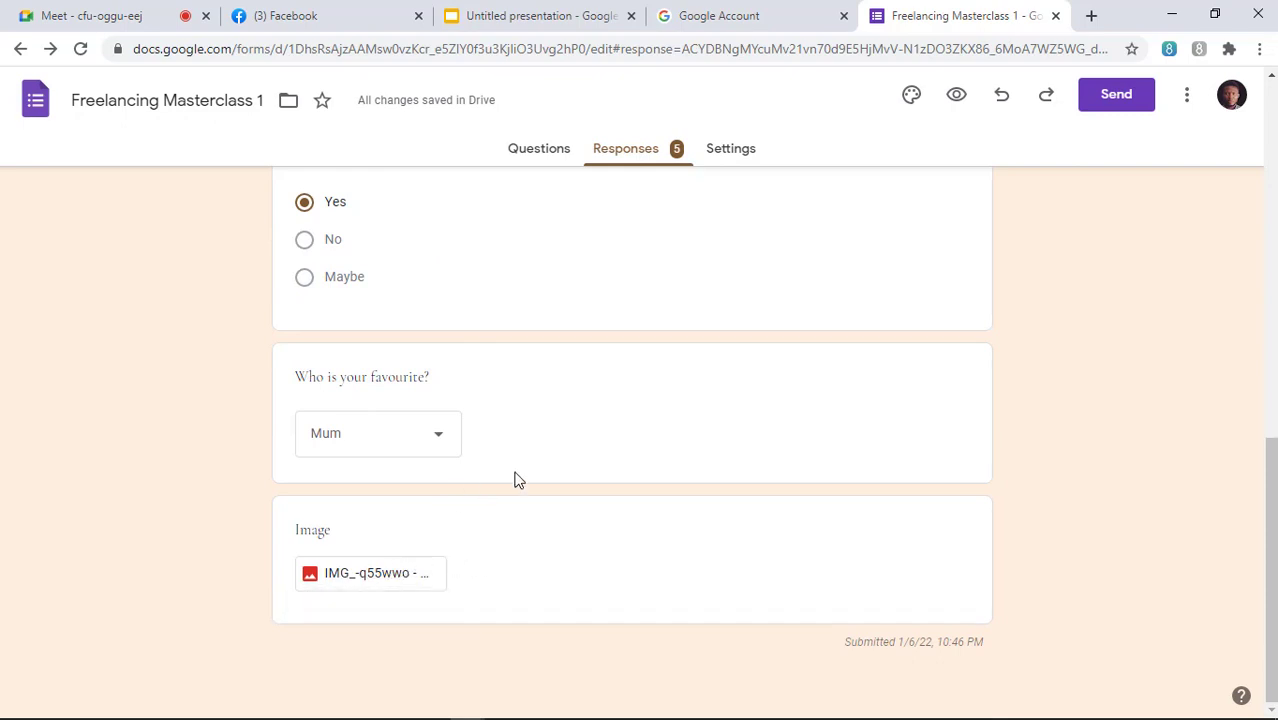
{"action": "scroll", "coordinate": [516, 480], "scroll_direction": "up", "scroll_amount": 8}
{"action": "scroll", "coordinate": [516, 480], "scroll_direction": "up", "scroll_amount": 2}
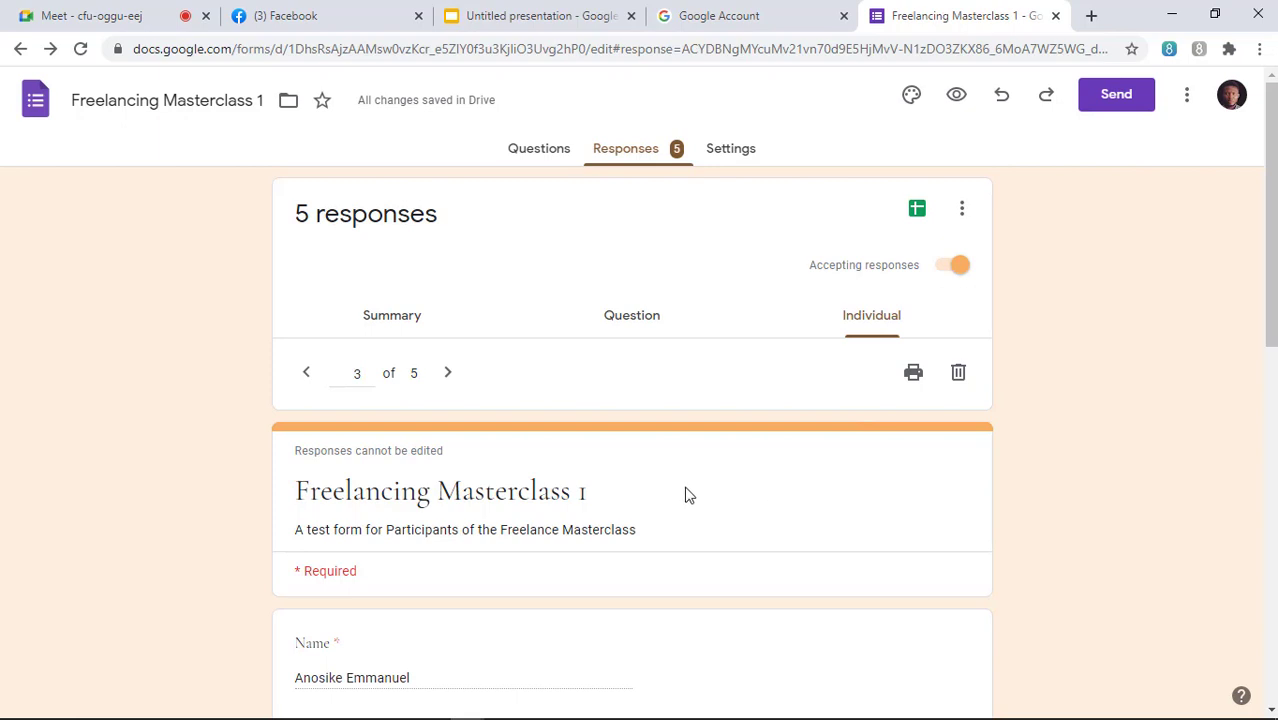
Preview the third response for printing, keep Pages at All, and cancel the print.
{"action": "left_click", "coordinate": [913, 375]}
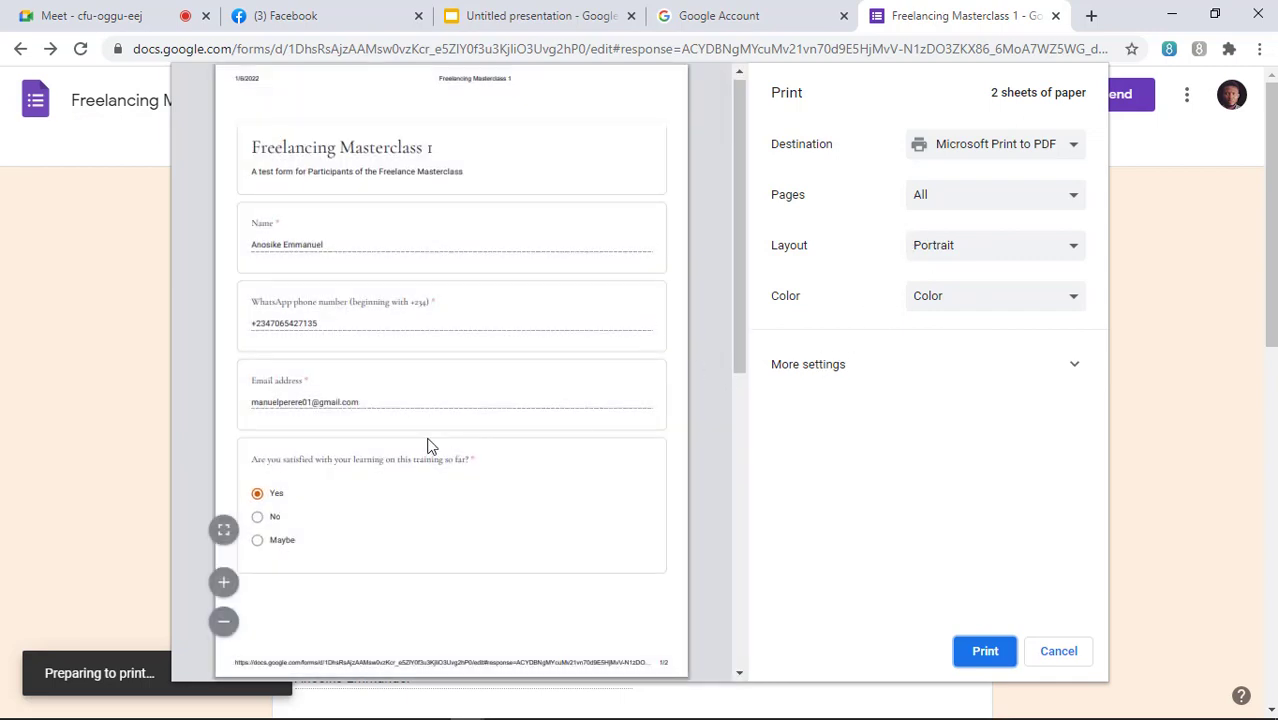
{"action": "scroll", "coordinate": [427, 446], "scroll_direction": "down", "scroll_amount": 6}
{"action": "scroll", "coordinate": [427, 446], "scroll_direction": "up", "scroll_amount": 5}
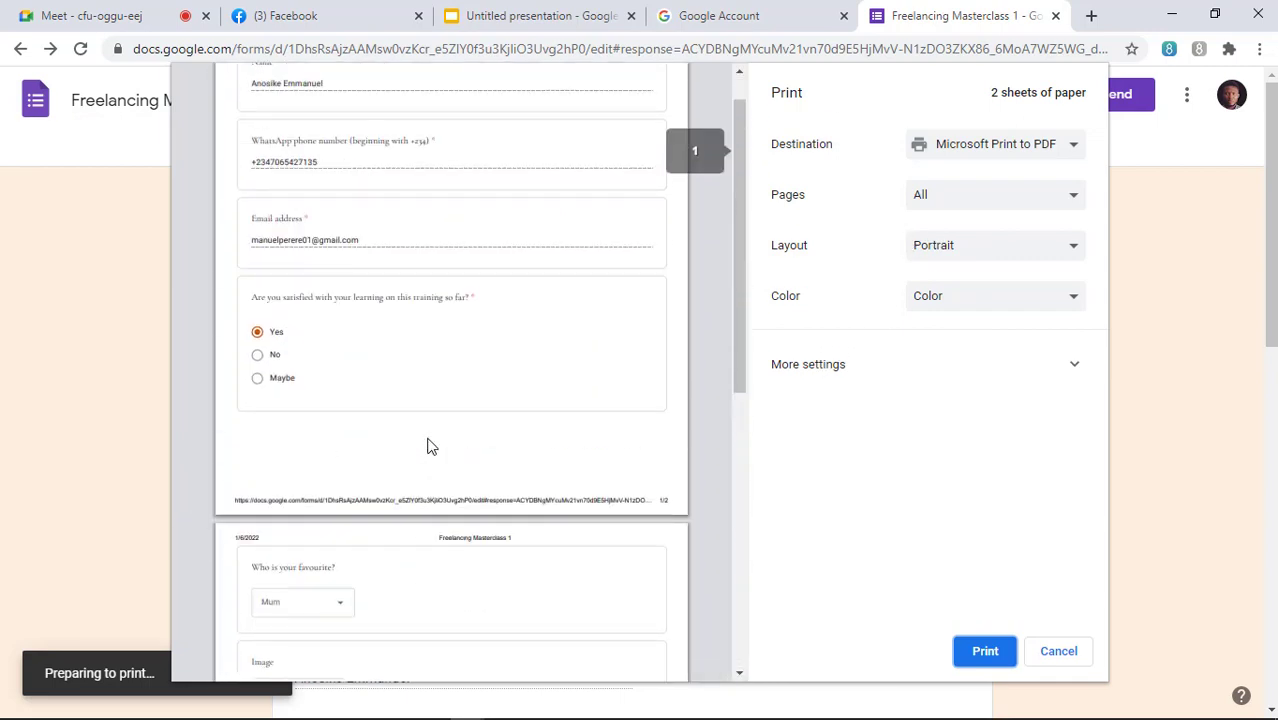
{"action": "scroll", "coordinate": [427, 446], "scroll_direction": "up", "scroll_amount": 2}
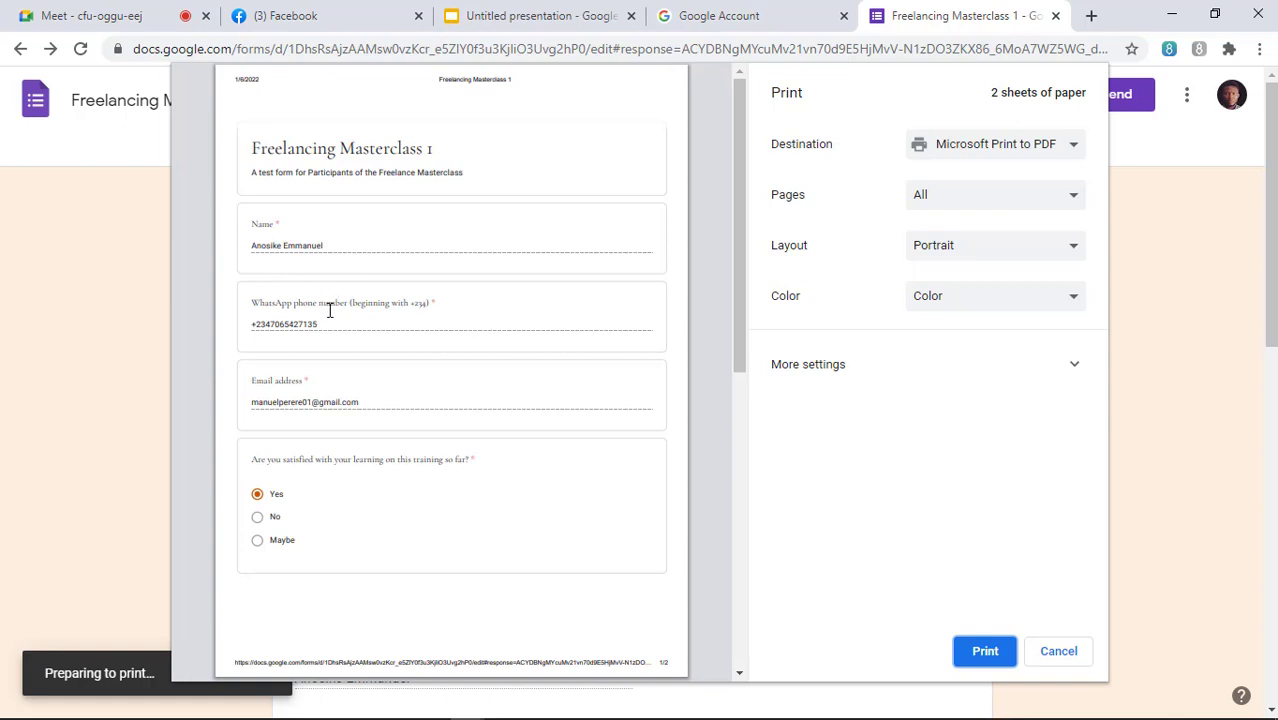
{"action": "left_click", "coordinate": [958, 200]}
{"action": "left_click", "coordinate": [965, 218]}
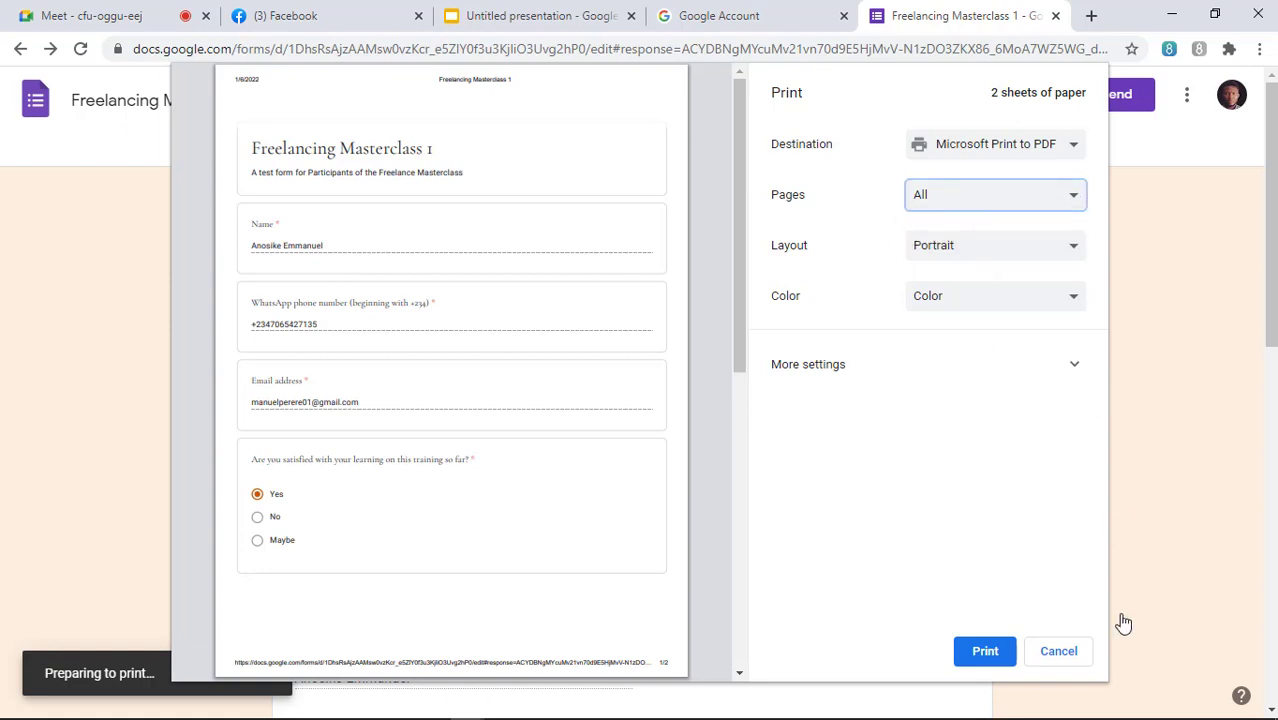
{"action": "left_click", "coordinate": [1059, 652]}
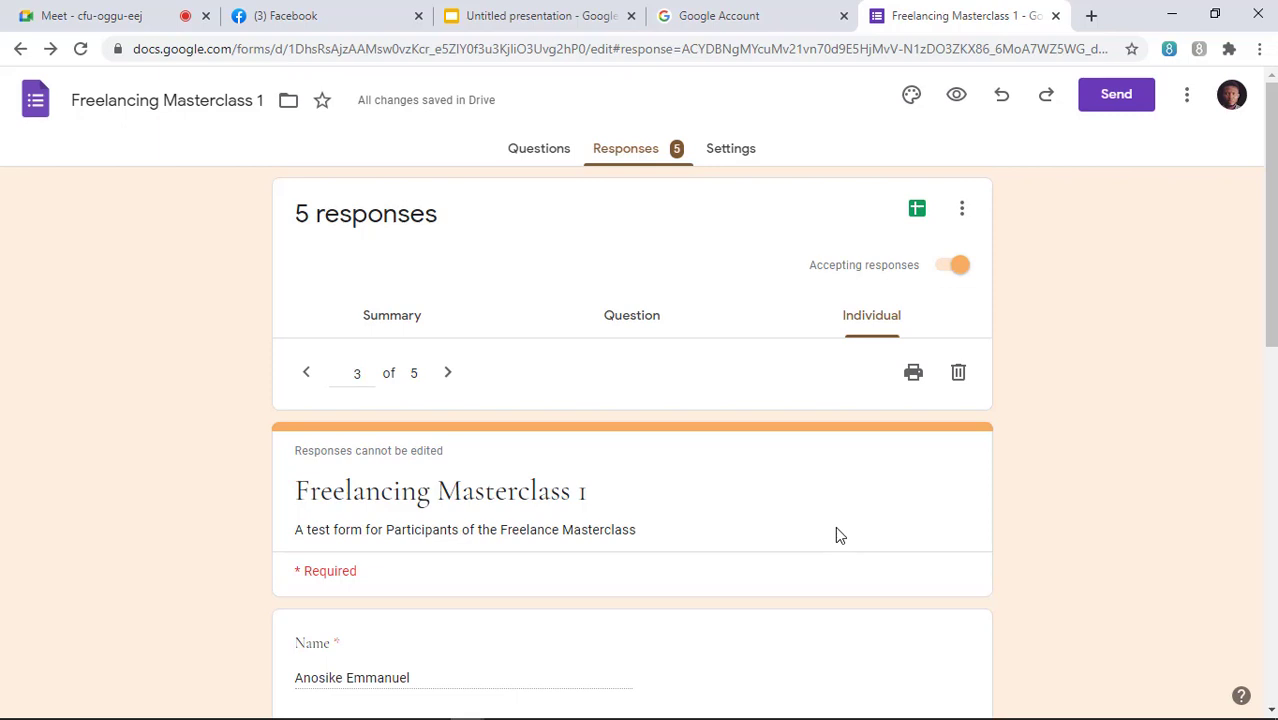
Return to the response summary and look over the Name and WhatsApp phone number answers.
{"action": "left_click", "coordinate": [367, 325]}
{"action": "scroll", "coordinate": [543, 546], "scroll_direction": "down", "scroll_amount": 2}
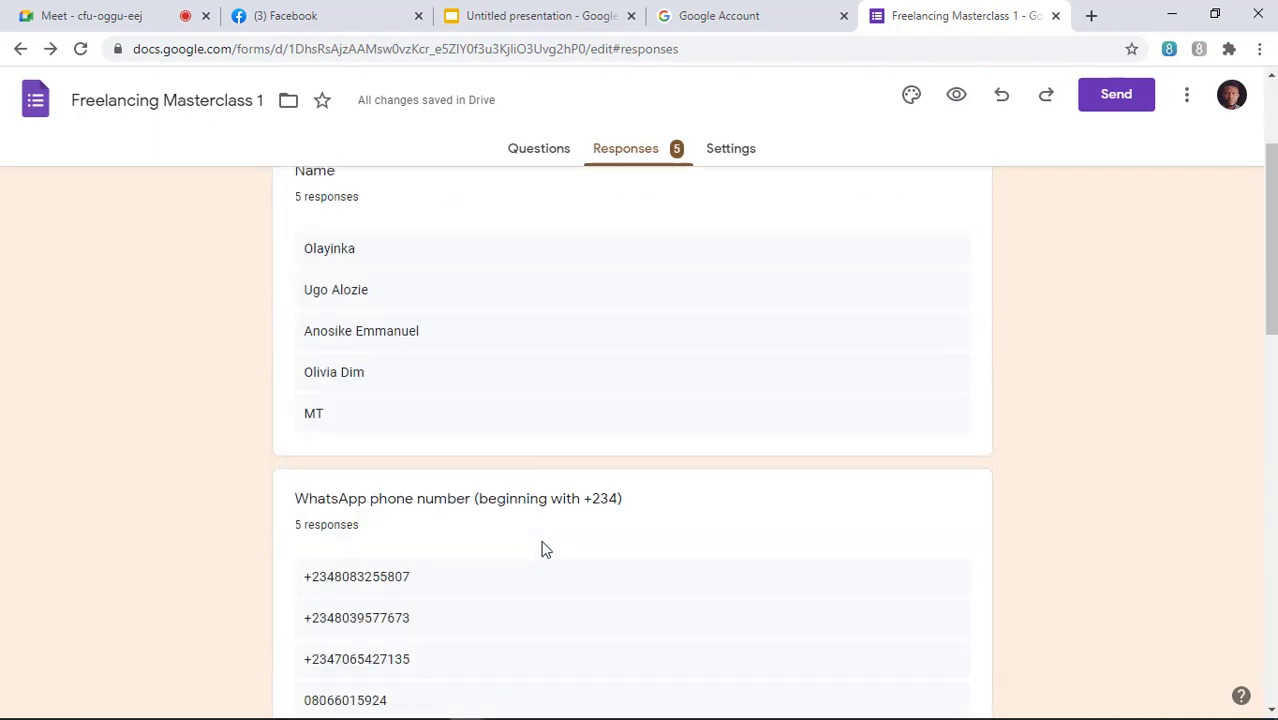
{"action": "scroll", "coordinate": [530, 540], "scroll_direction": "up", "scroll_amount": 3}
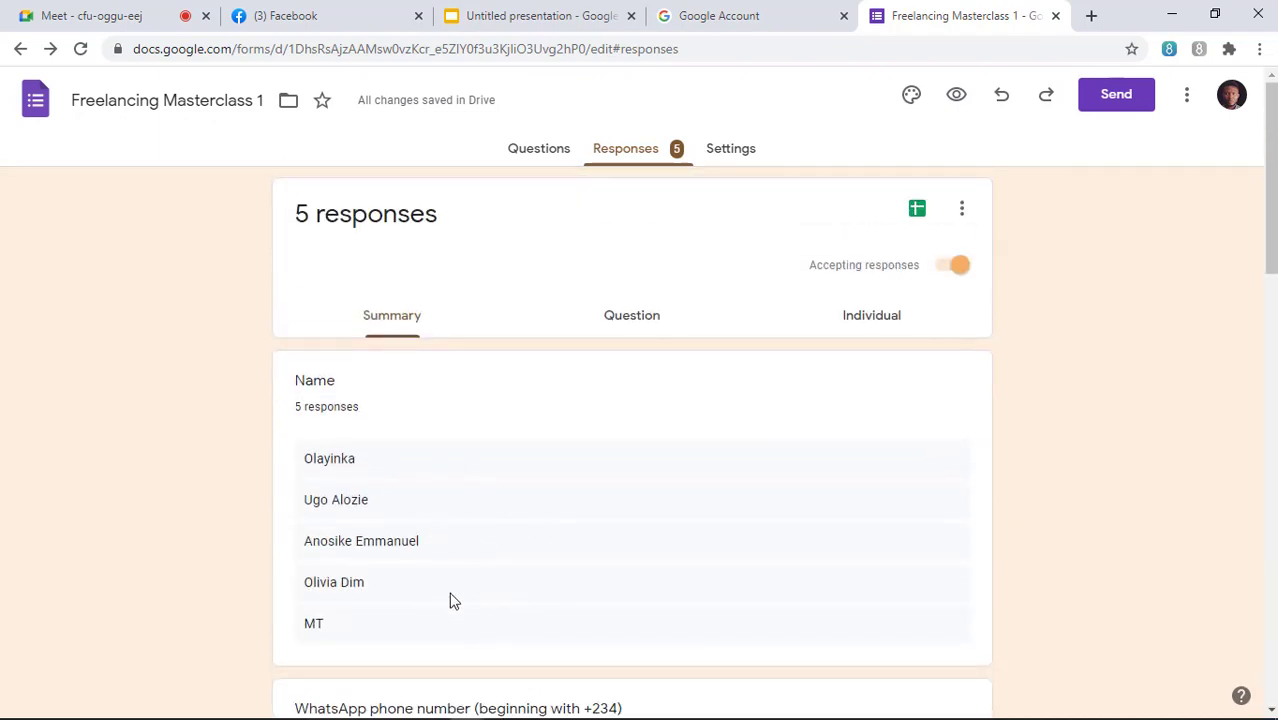
{"action": "scroll", "coordinate": [531, 360], "scroll_direction": "down", "scroll_amount": 1}
{"action": "scroll", "coordinate": [534, 383], "scroll_direction": "up", "scroll_amount": 1}
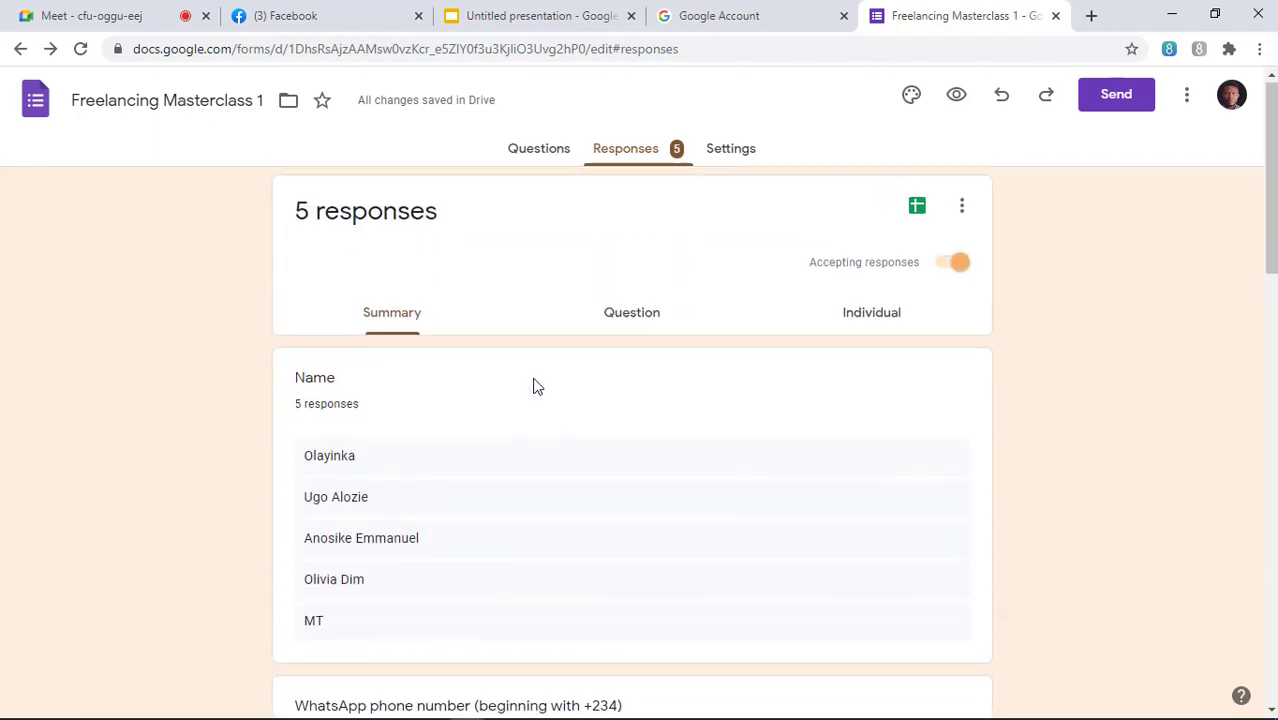
Switch the responses back to the by-question view and look over the Name answers again.
{"action": "left_click", "coordinate": [612, 318]}
{"action": "scroll", "coordinate": [593, 432], "scroll_direction": "down", "scroll_amount": 2}
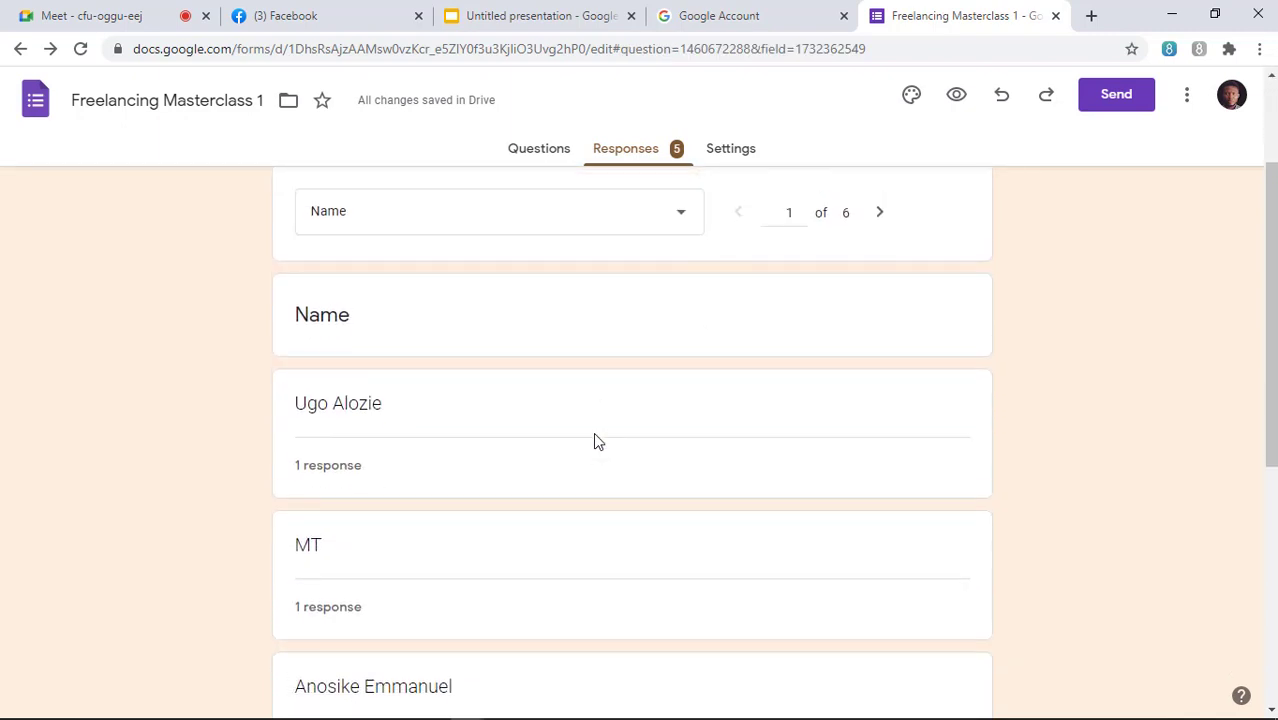
{"action": "scroll", "coordinate": [594, 440], "scroll_direction": "up", "scroll_amount": 2}
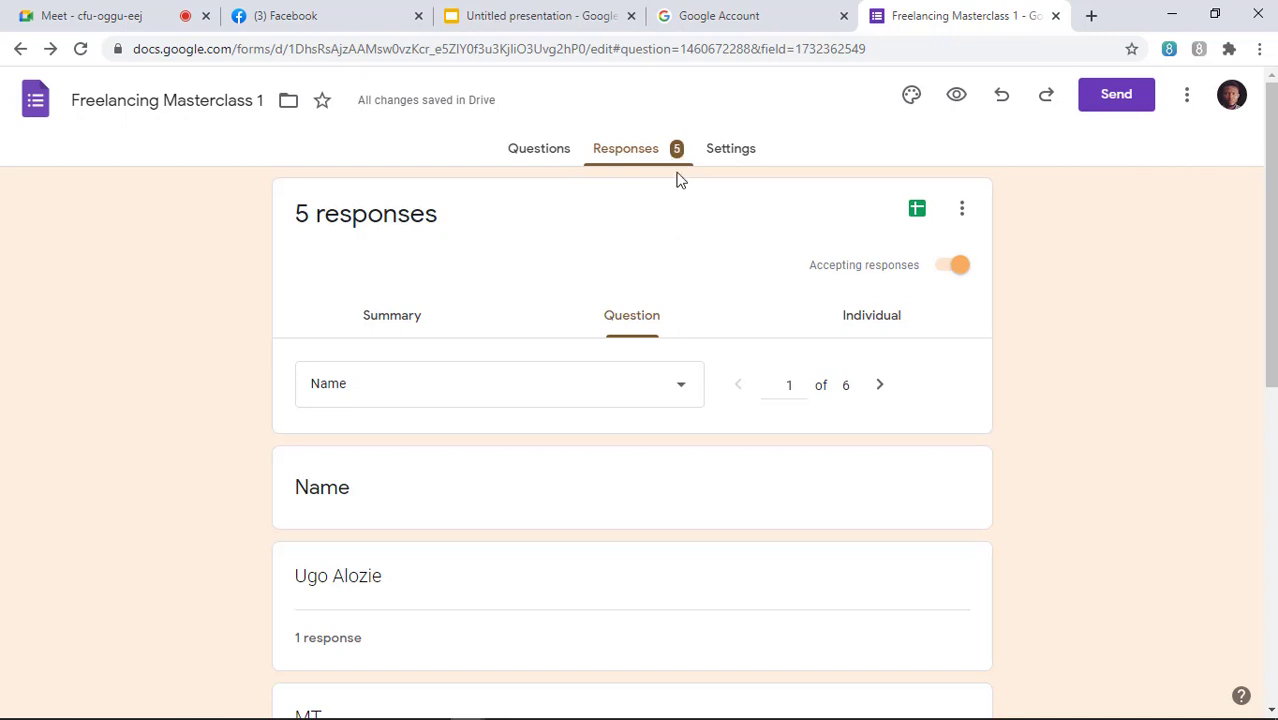
{"action": "mouse_move", "coordinate": [366, 717]}
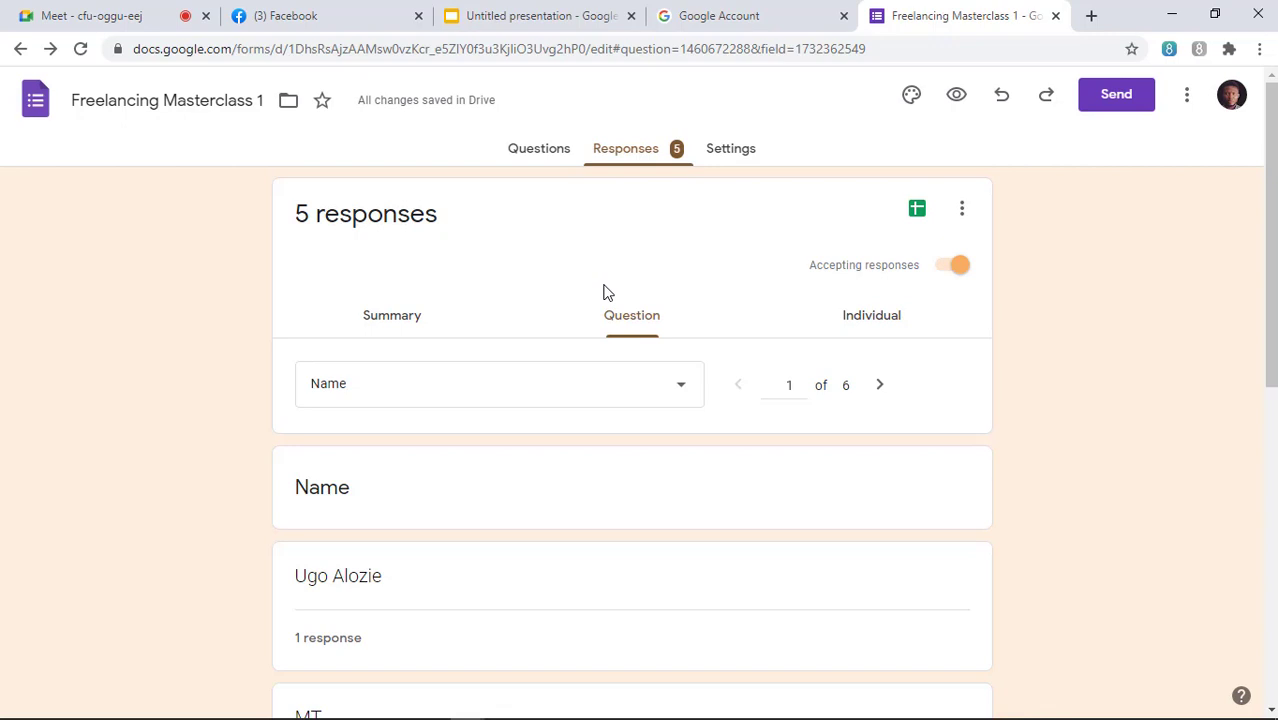
{"action": "left_click", "coordinate": [961, 211]}
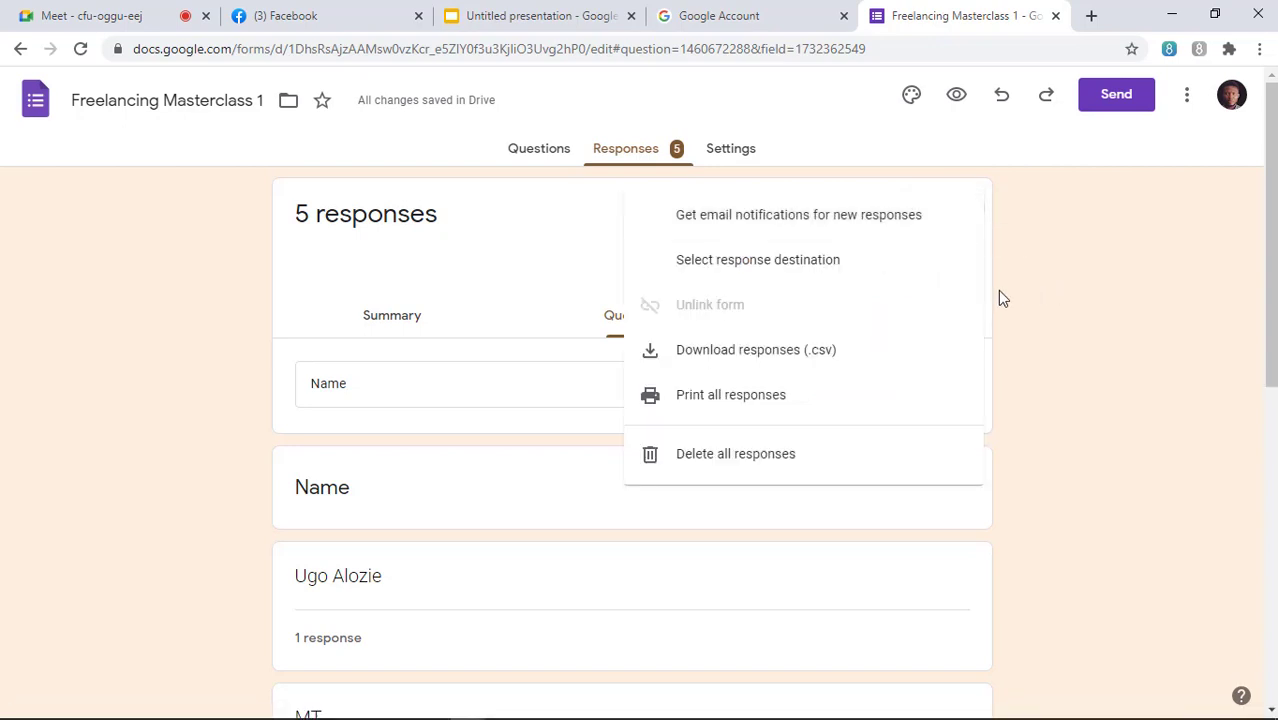
{"action": "left_click", "coordinate": [1096, 274]}
{"action": "left_click", "coordinate": [1186, 95]}
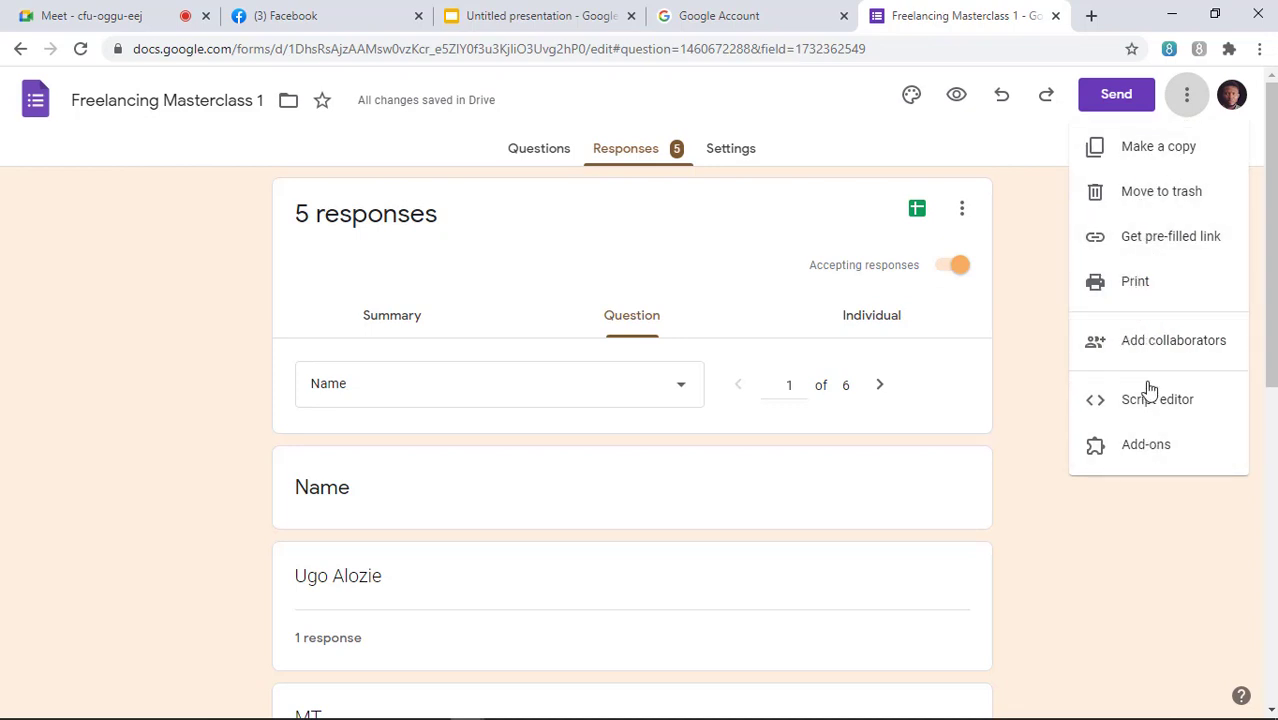
{"action": "left_click", "coordinate": [1037, 183]}
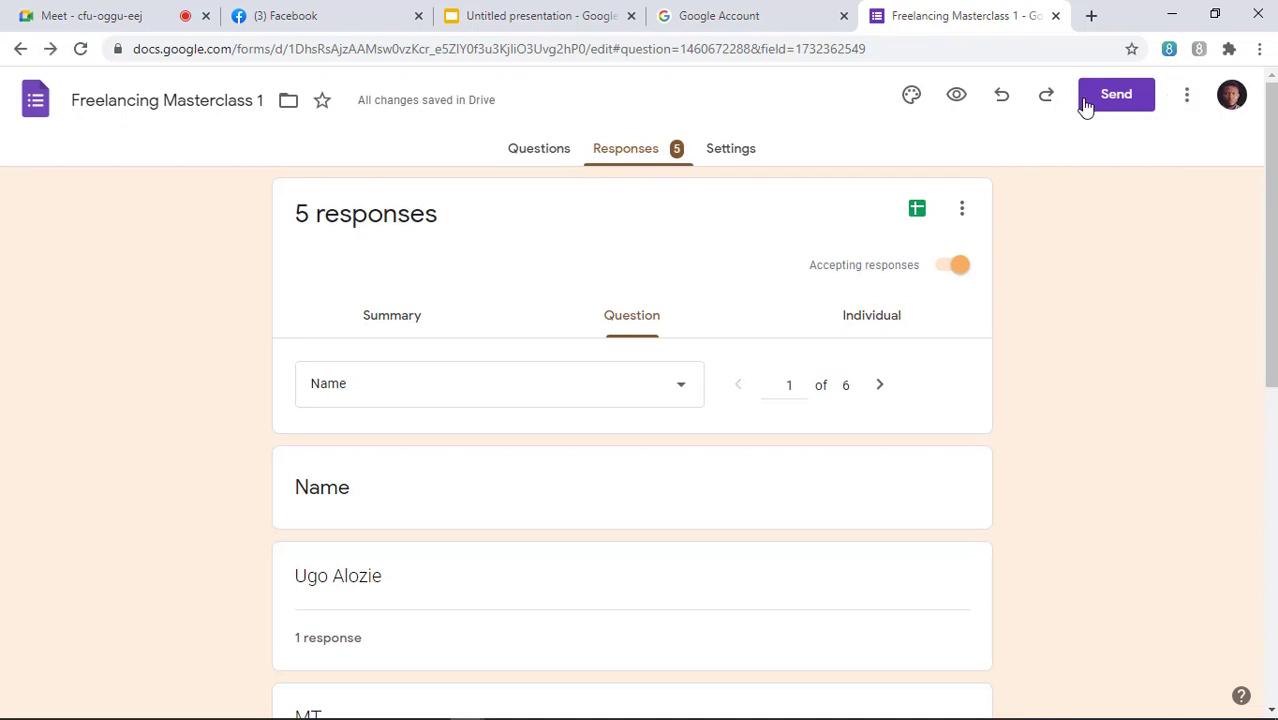
{"action": "left_click", "coordinate": [1118, 100]}
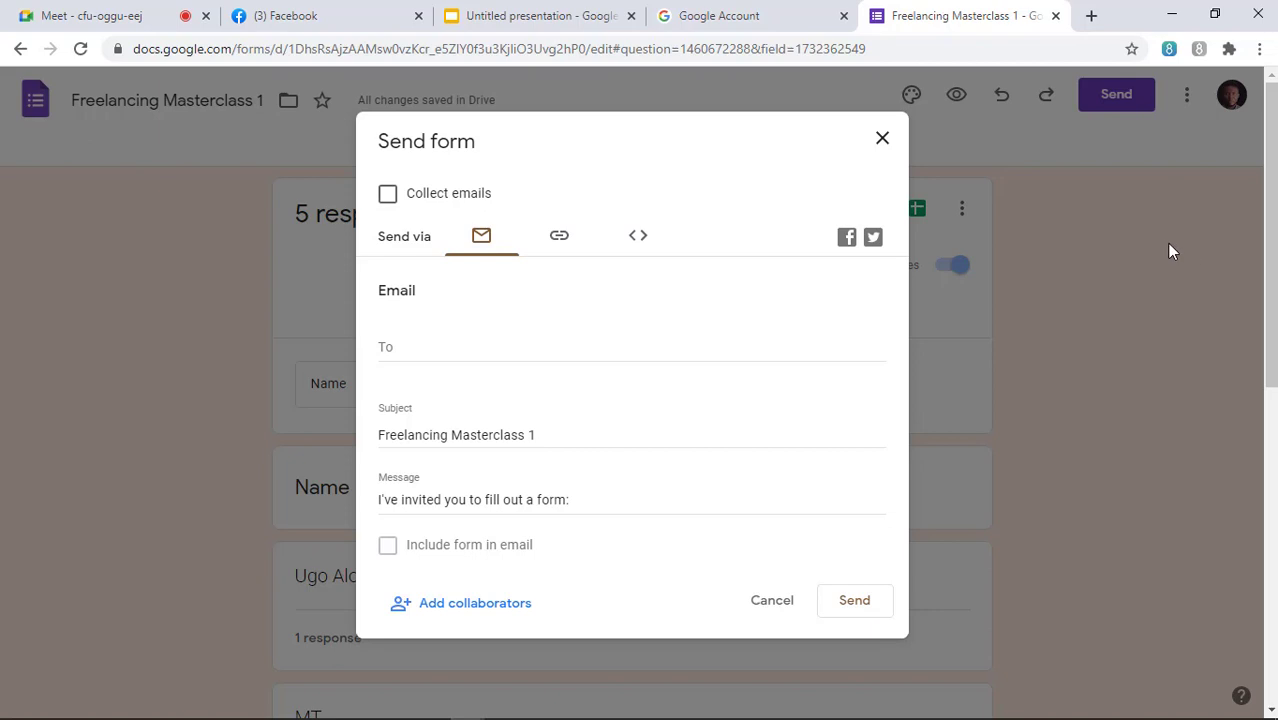
{"action": "left_click", "coordinate": [882, 138]}
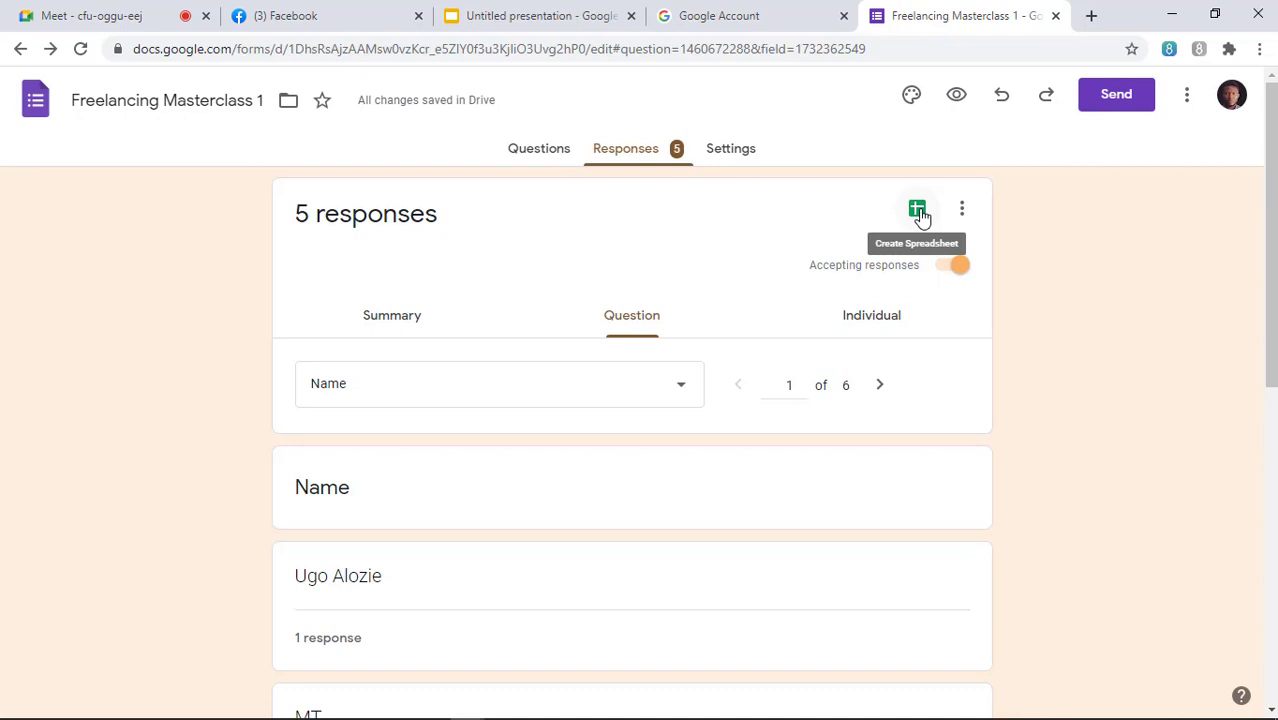
Create a new response spreadsheet named Freelancing Masterclass 1 (Responses) and open its WhatsApp phone number header cell to read the full heading.
{"action": "left_click", "coordinate": [918, 212]}
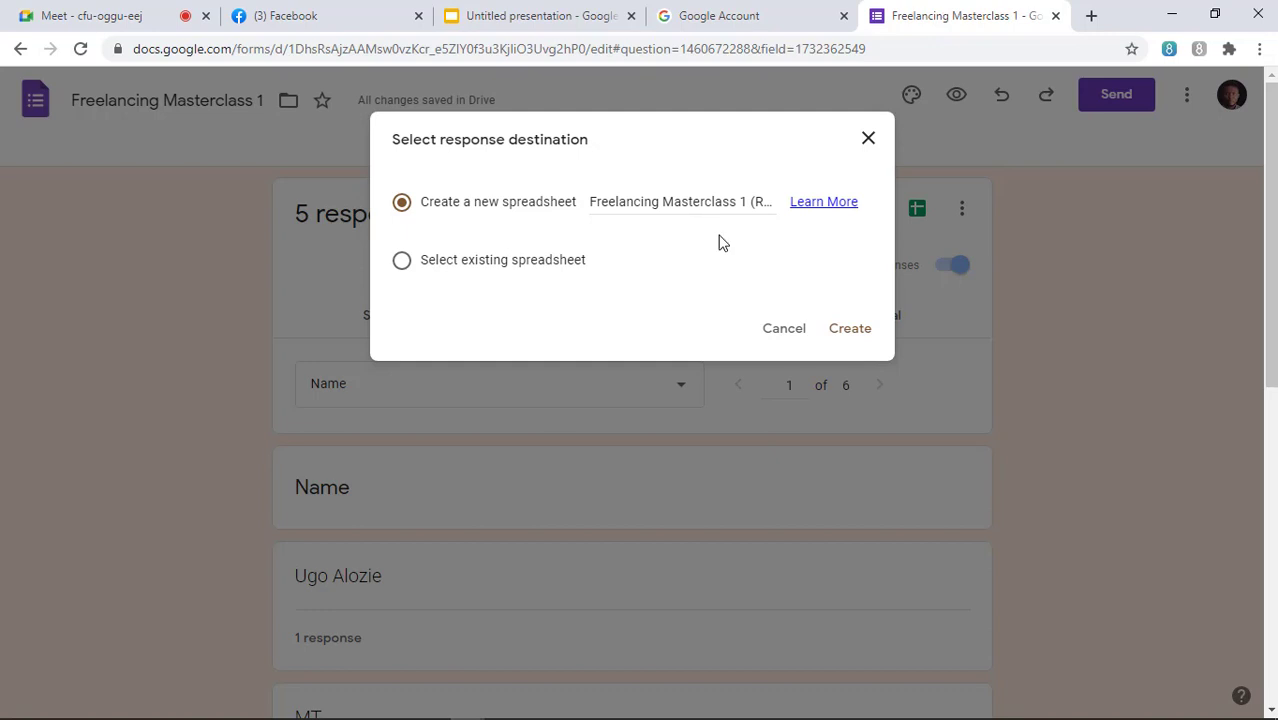
{"action": "left_click", "coordinate": [850, 330]}
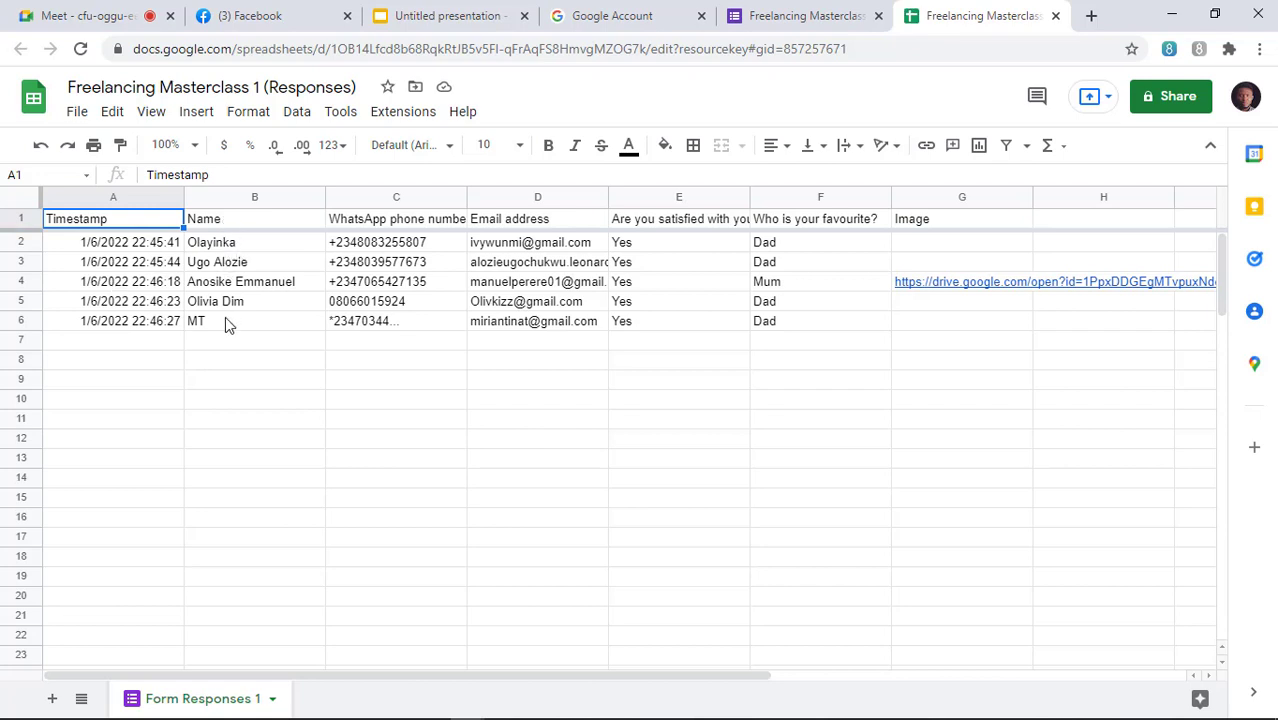
{"action": "left_click", "coordinate": [417, 224]}
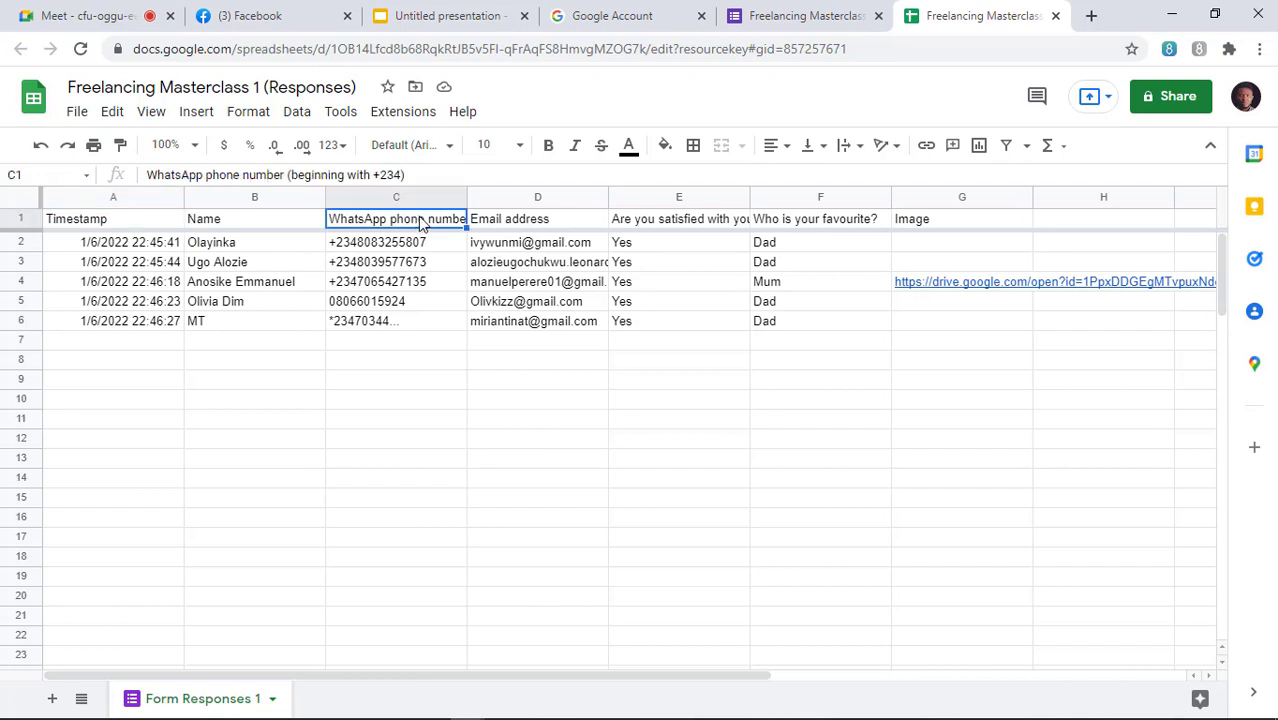
{"action": "double_click", "coordinate": [422, 222]}
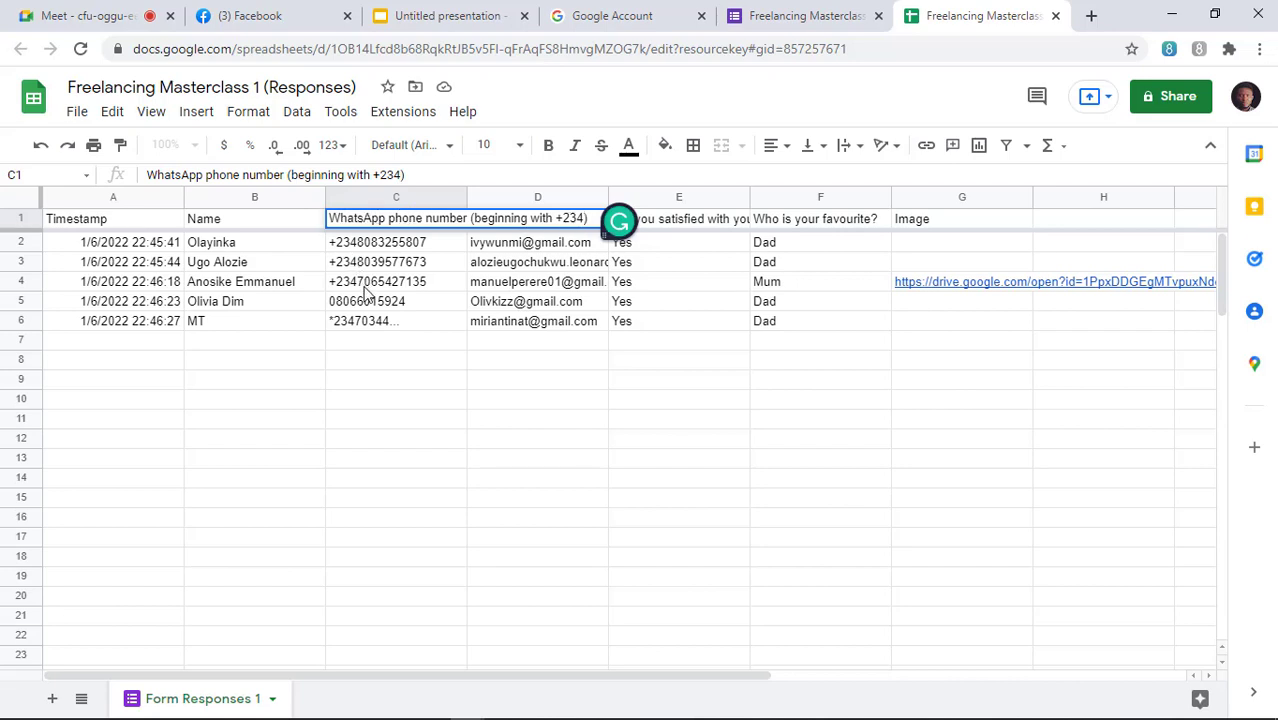
Leave the header cell, look over the remaining response columns through Image, and return to the Freelancing Masterclass 1 form.
{"action": "left_click", "coordinate": [371, 343]}
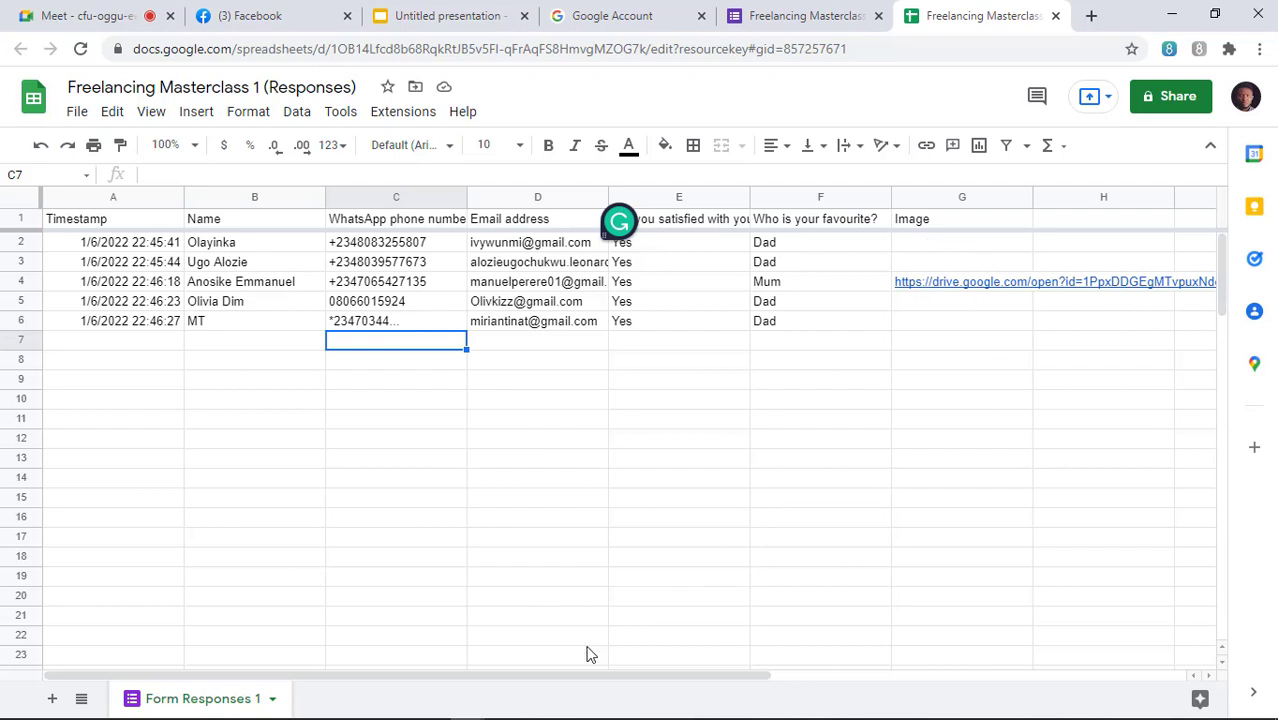
{"action": "left_click_drag", "start_coordinate": [559, 676], "coordinate": [697, 692]}
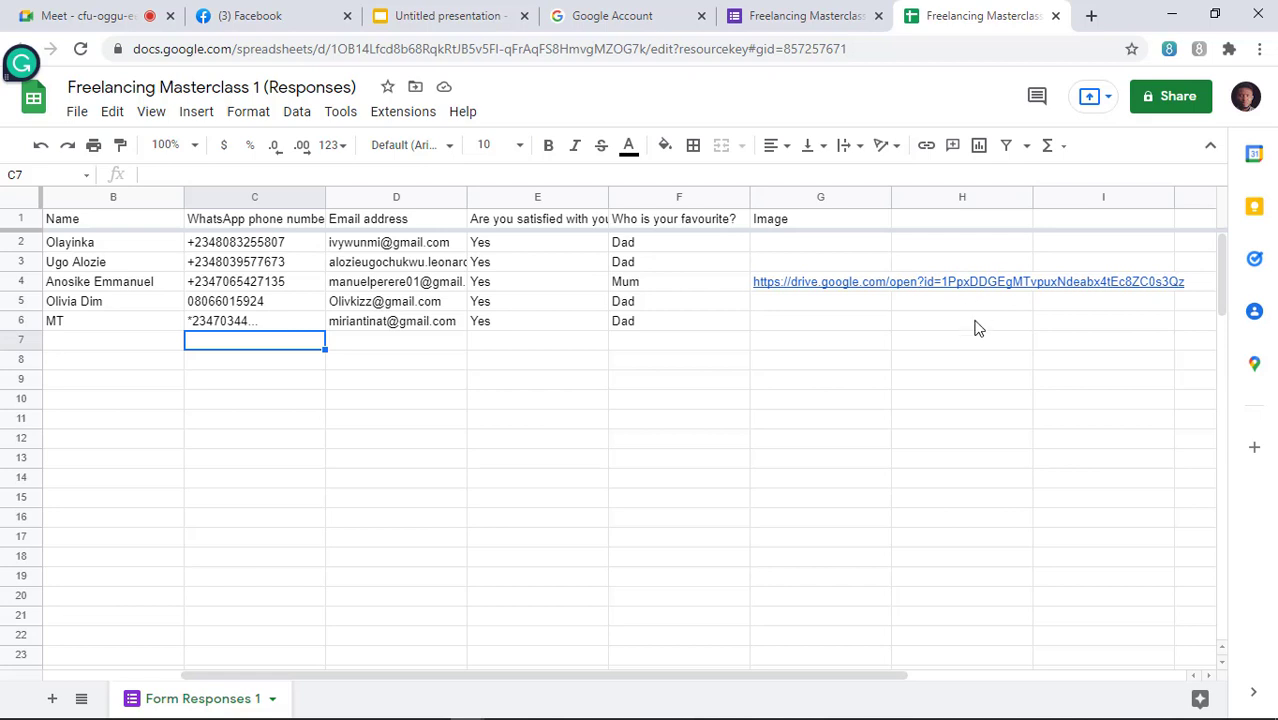
{"action": "left_click", "coordinate": [810, 12]}
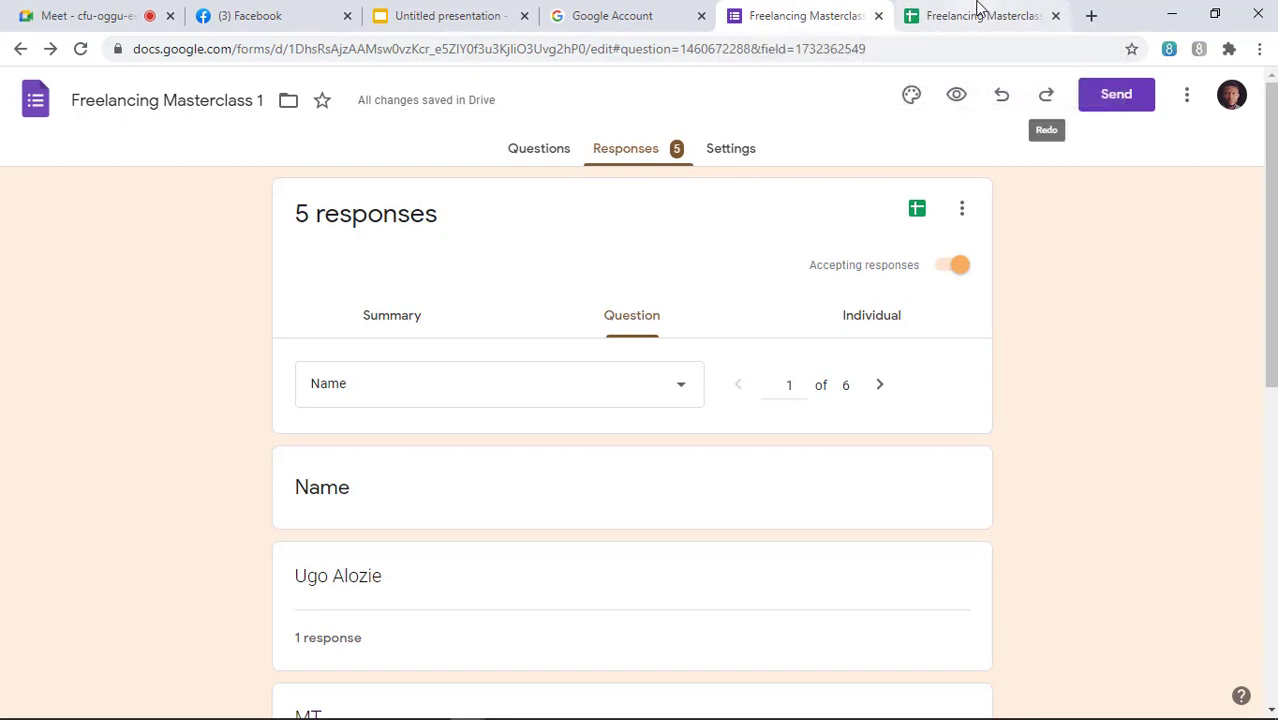
Switch to the Google Meet call, read back through the earlier in-call messages, and close the chat.
{"action": "left_click", "coordinate": [90, 15]}
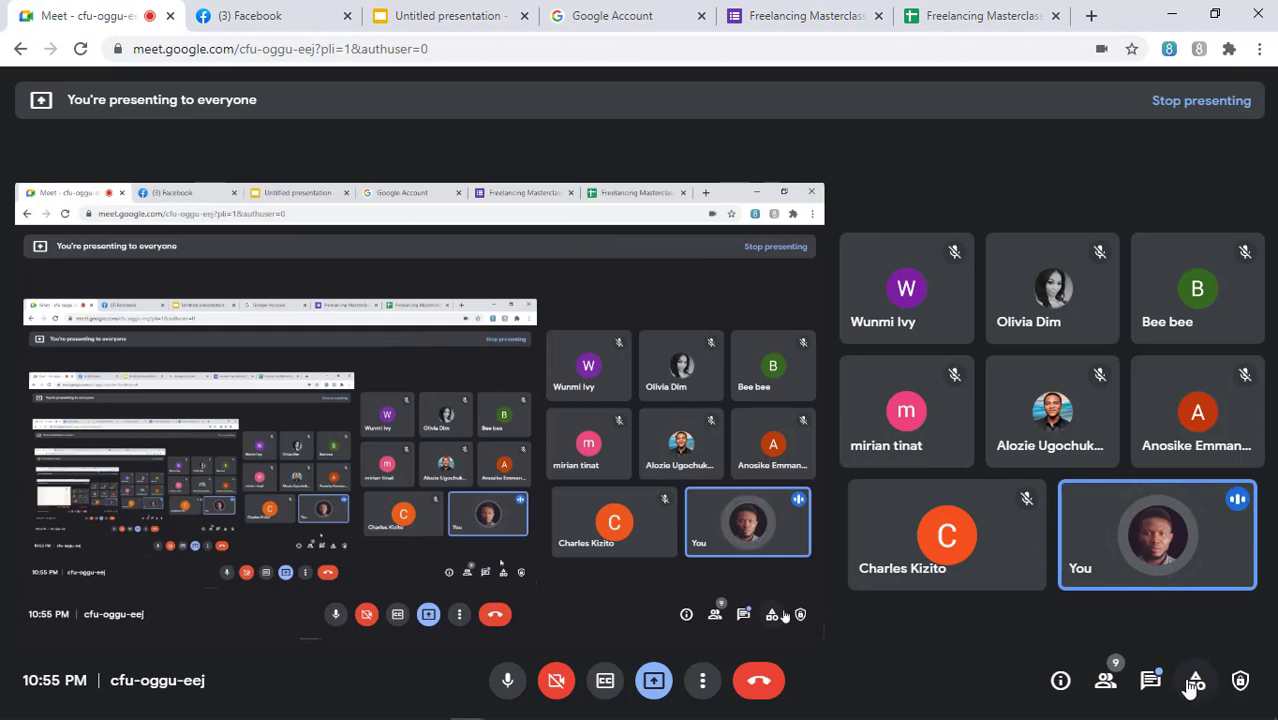
{"action": "left_click", "coordinate": [1150, 680]}
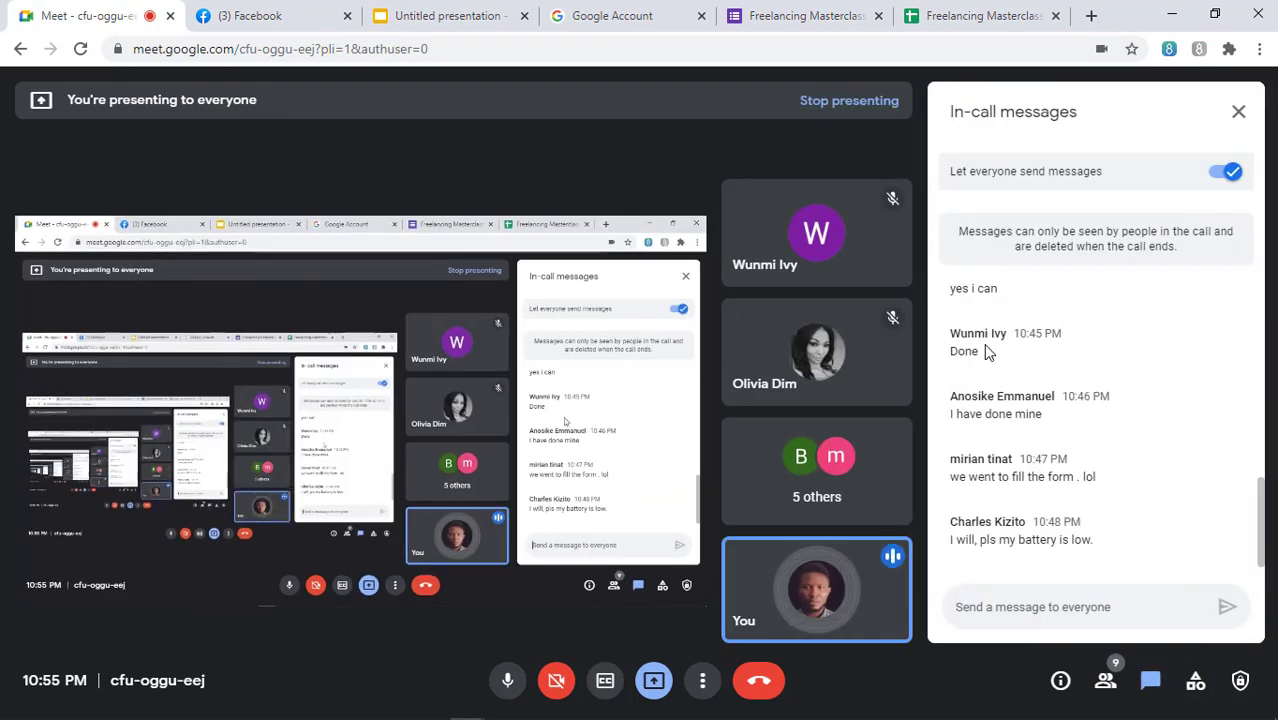
{"action": "scroll", "coordinate": [1005, 377], "scroll_direction": "up", "scroll_amount": 10}
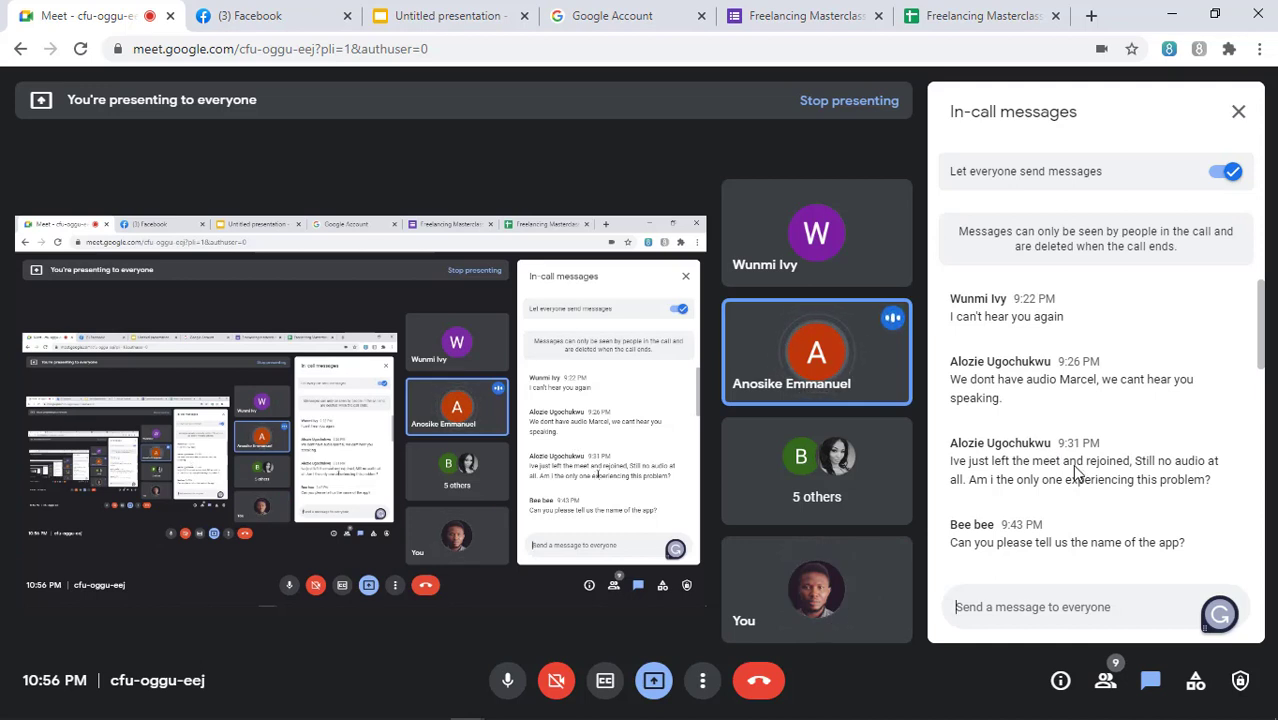
{"action": "left_click", "coordinate": [1238, 111]}
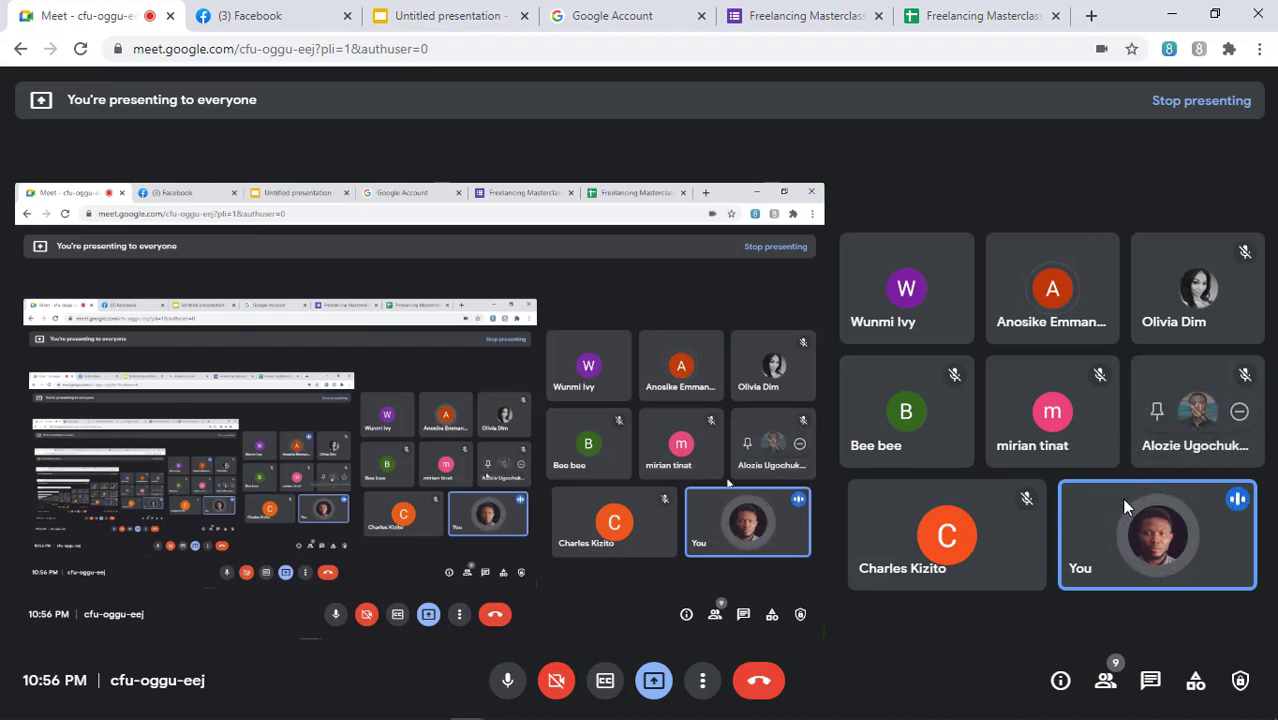
Reopen the in-call messages, find the participants' questions about the app's name, and send the message "TalkU" to everyone.
{"action": "left_click", "coordinate": [1150, 684]}
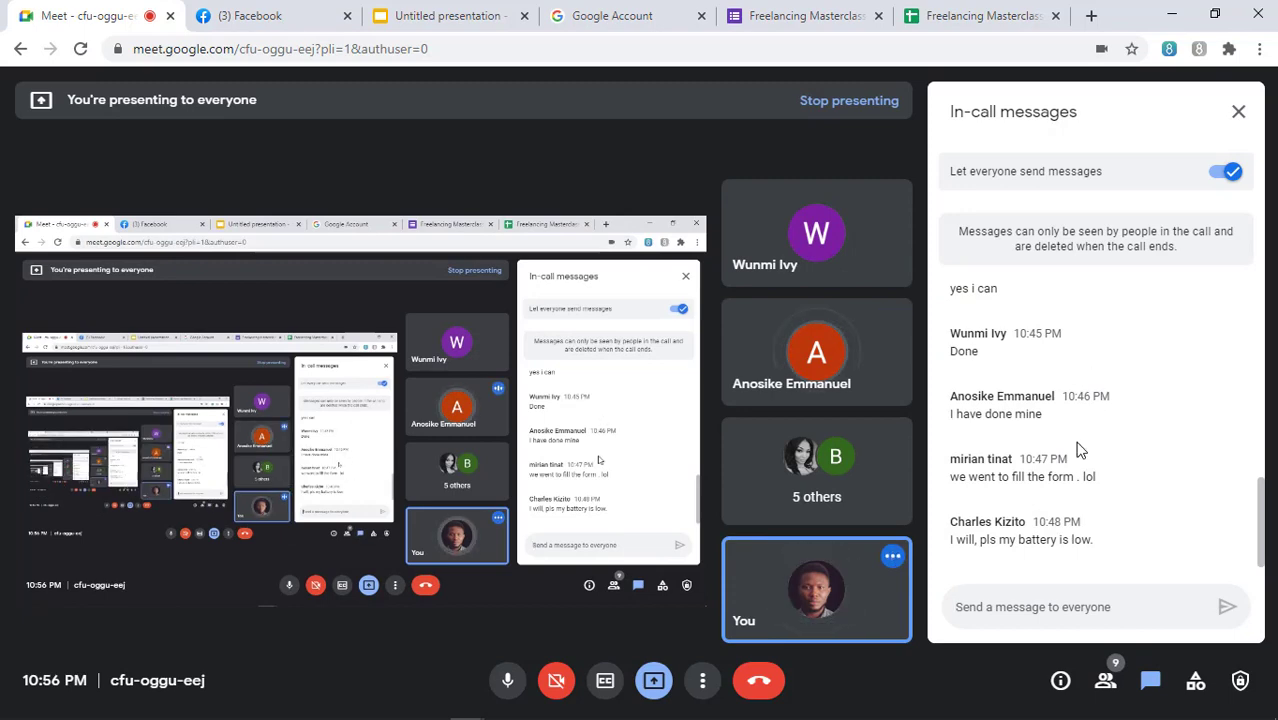
{"action": "scroll", "coordinate": [1002, 440], "scroll_direction": "up", "scroll_amount": 10}
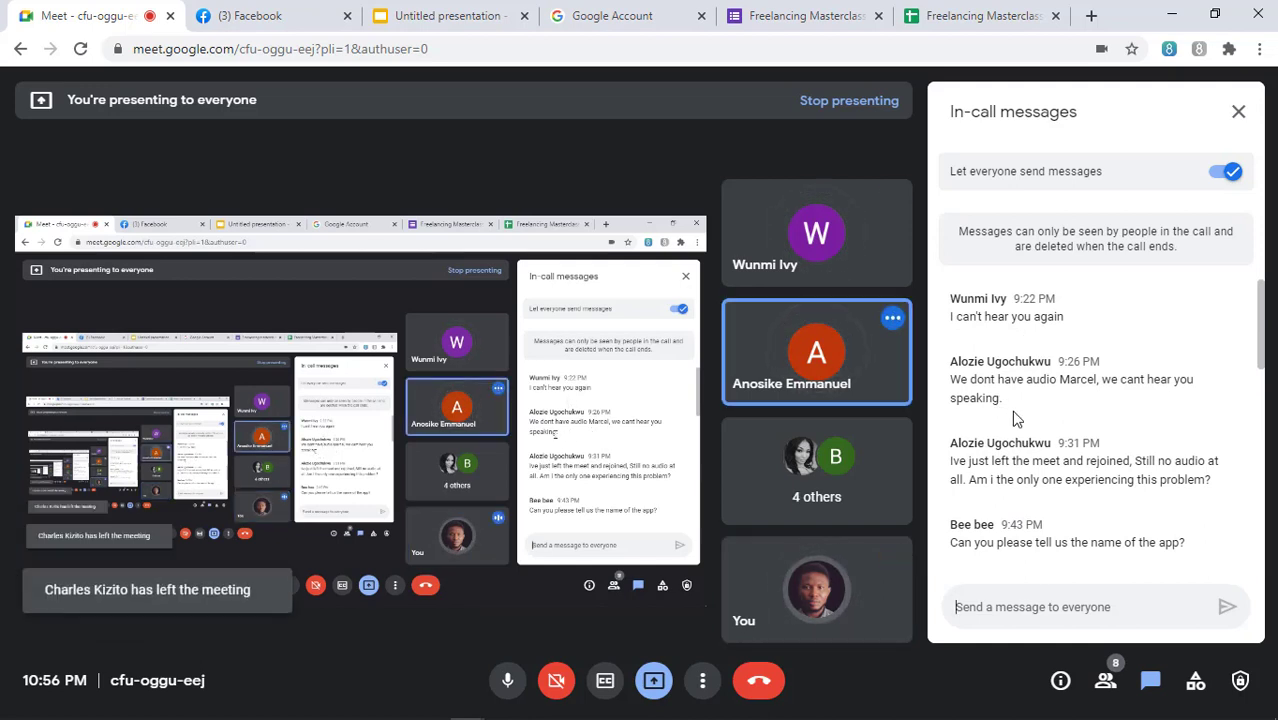
{"action": "scroll", "coordinate": [1000, 440], "scroll_direction": "down", "scroll_amount": 2}
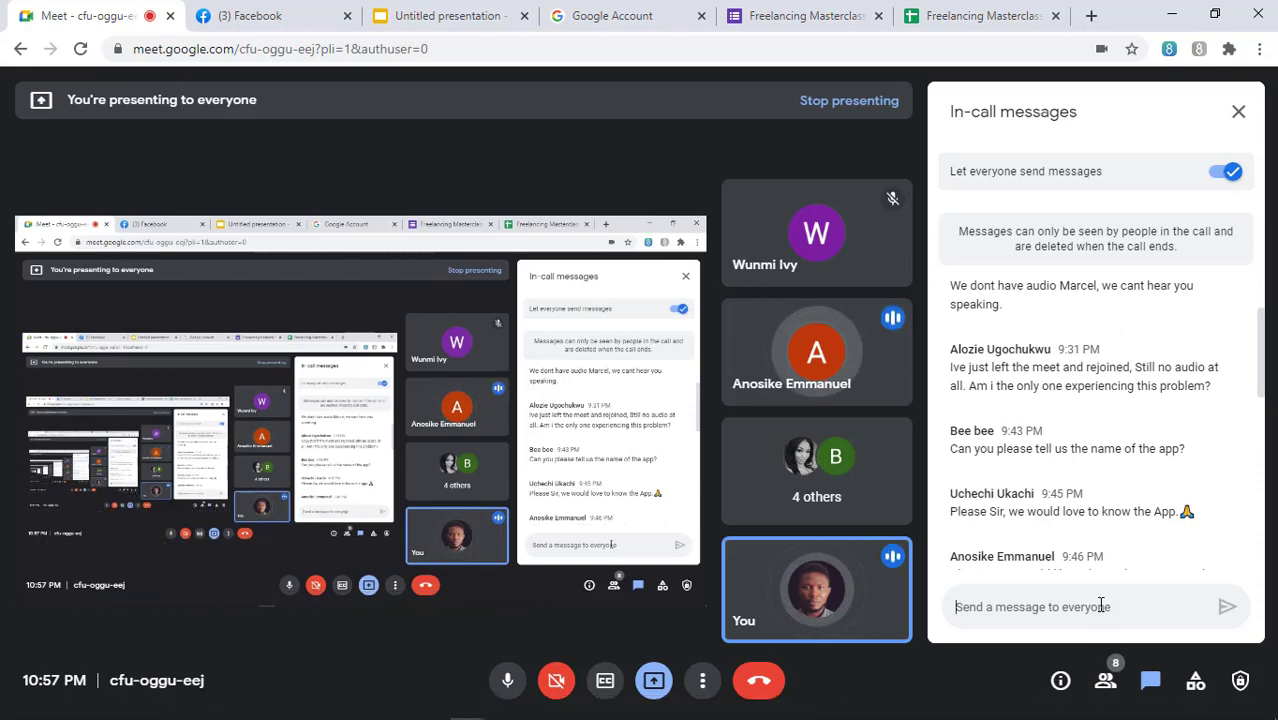
{"action": "type", "text": "Talk"}
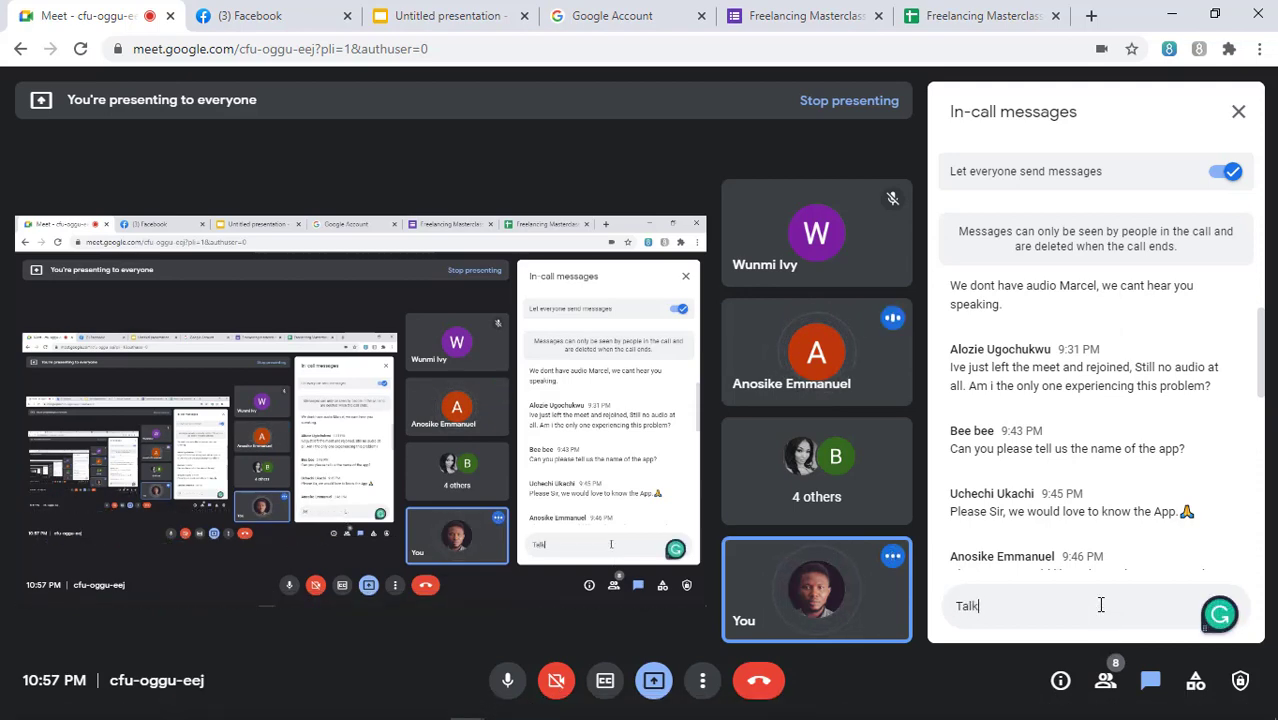
{"action": "type", "text": "U"}
{"action": "key", "text": "Return"}
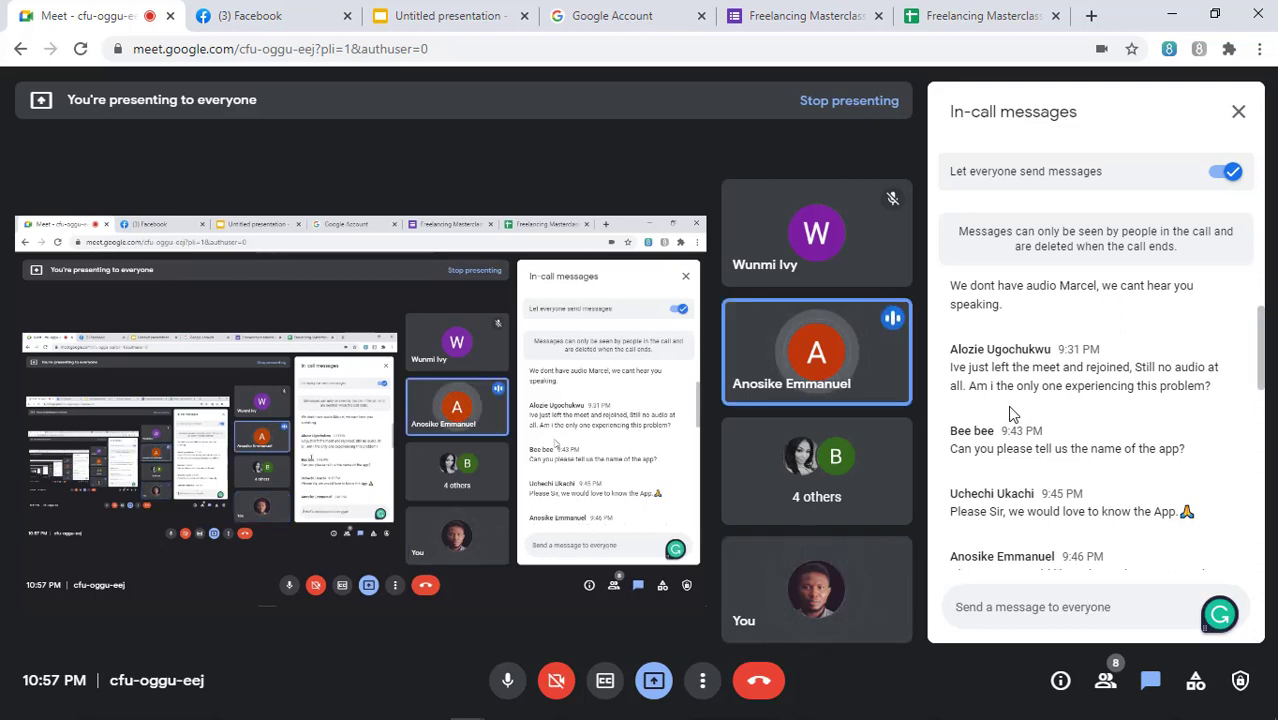
Read the rest of the in-call messages down to the newest one and close the chat.
{"action": "scroll", "coordinate": [1050, 415], "scroll_direction": "down", "scroll_amount": 1}
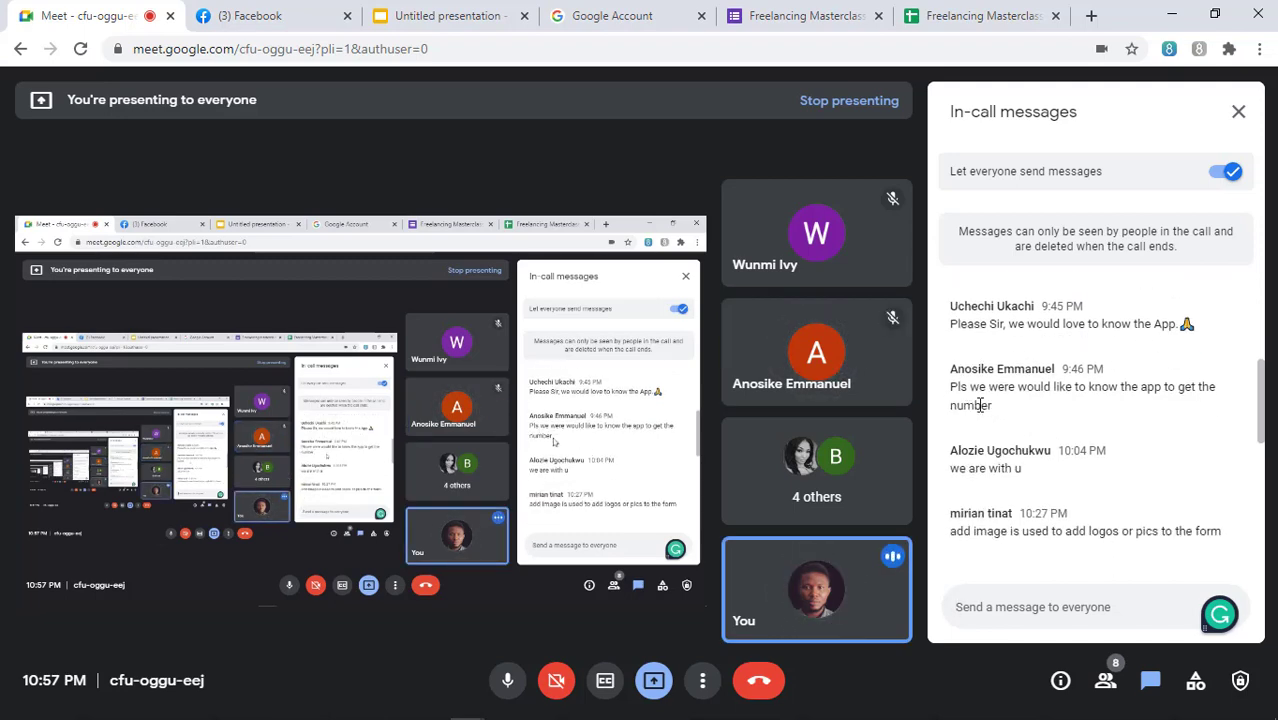
{"action": "scroll", "coordinate": [1155, 403], "scroll_direction": "down", "scroll_amount": 2}
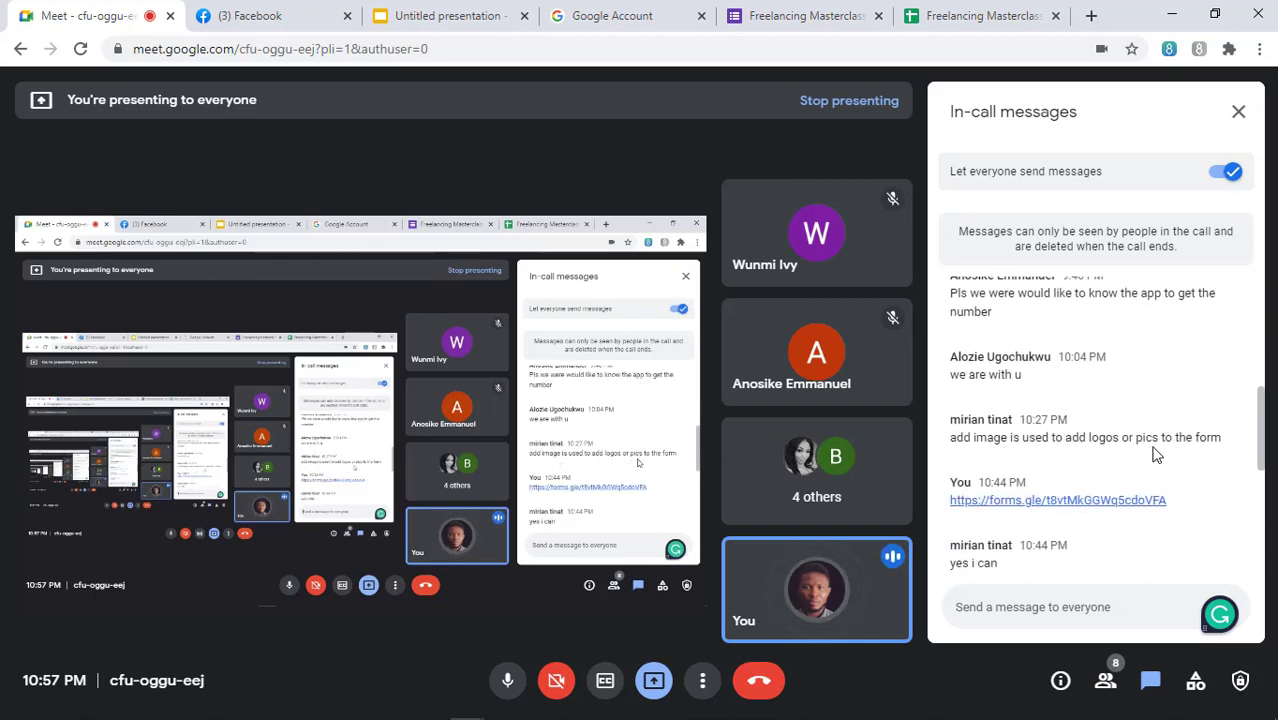
{"action": "scroll", "coordinate": [1150, 451], "scroll_direction": "down", "scroll_amount": 1}
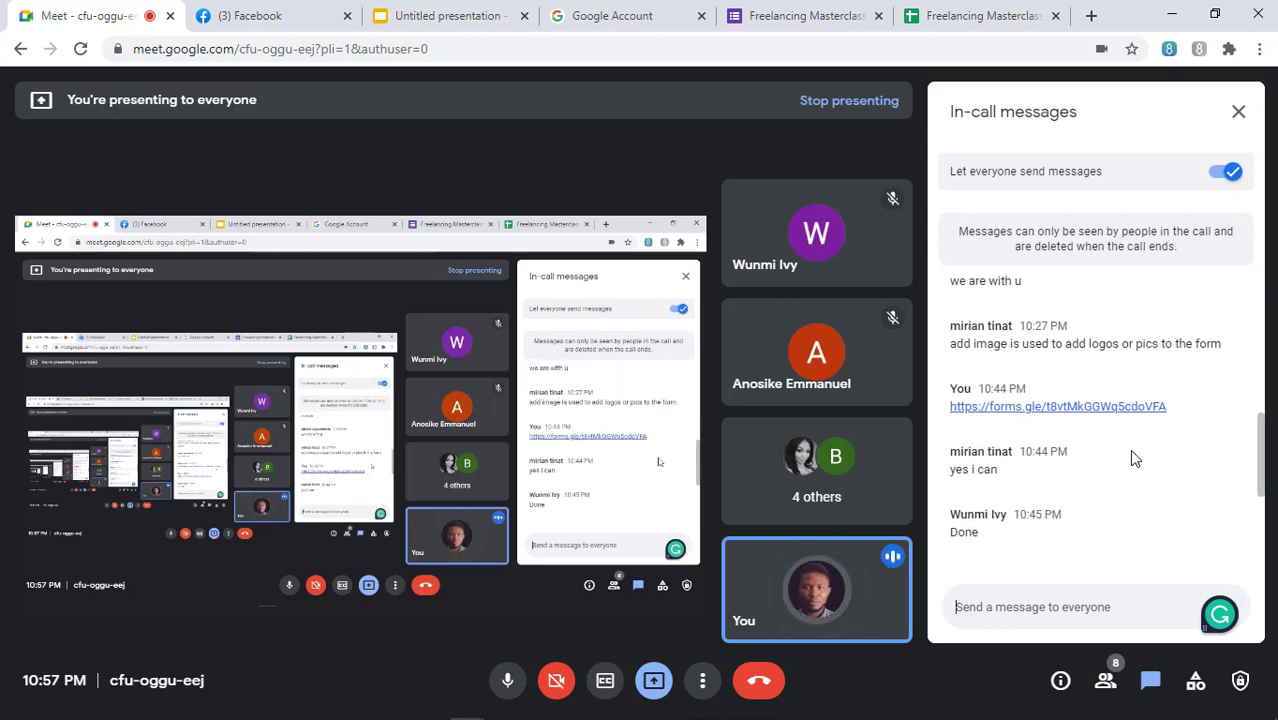
{"action": "scroll", "coordinate": [1036, 470], "scroll_direction": "down", "scroll_amount": 2}
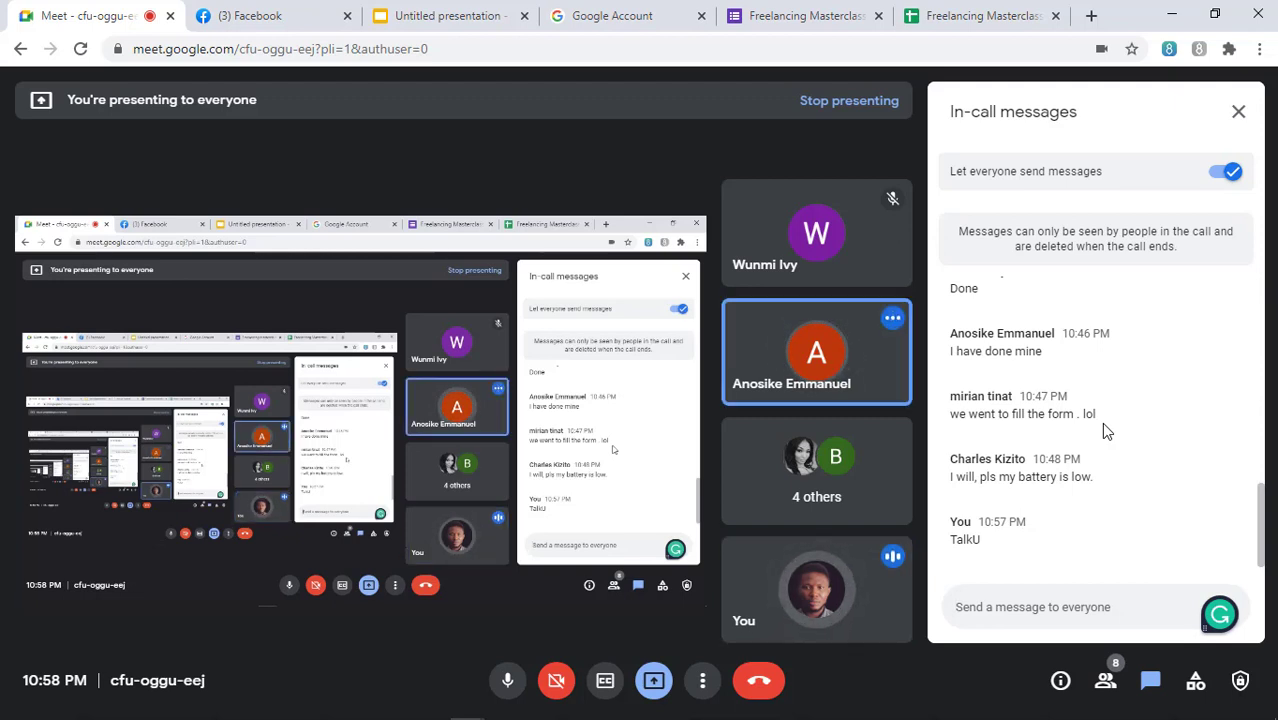
{"action": "left_click", "coordinate": [1238, 112]}
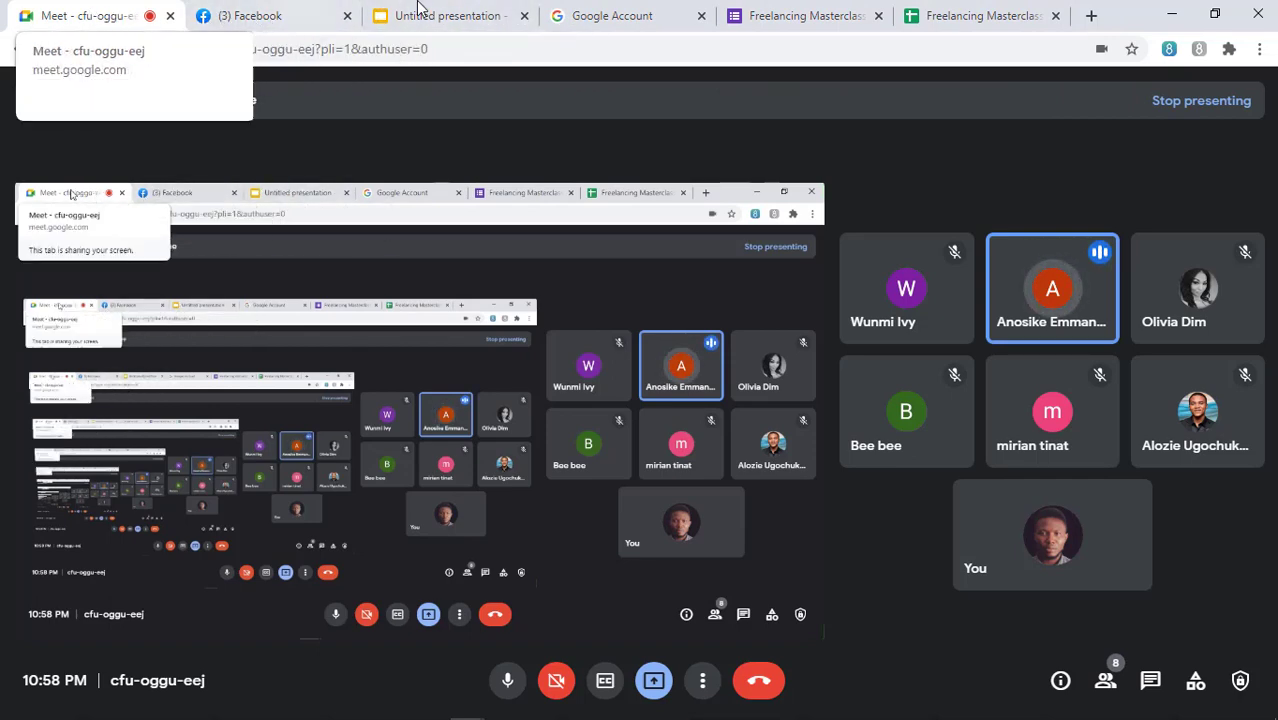
Glance back at the form's responses and switch to the untitled presentation in Google Slides.
{"action": "left_click", "coordinate": [812, 15]}
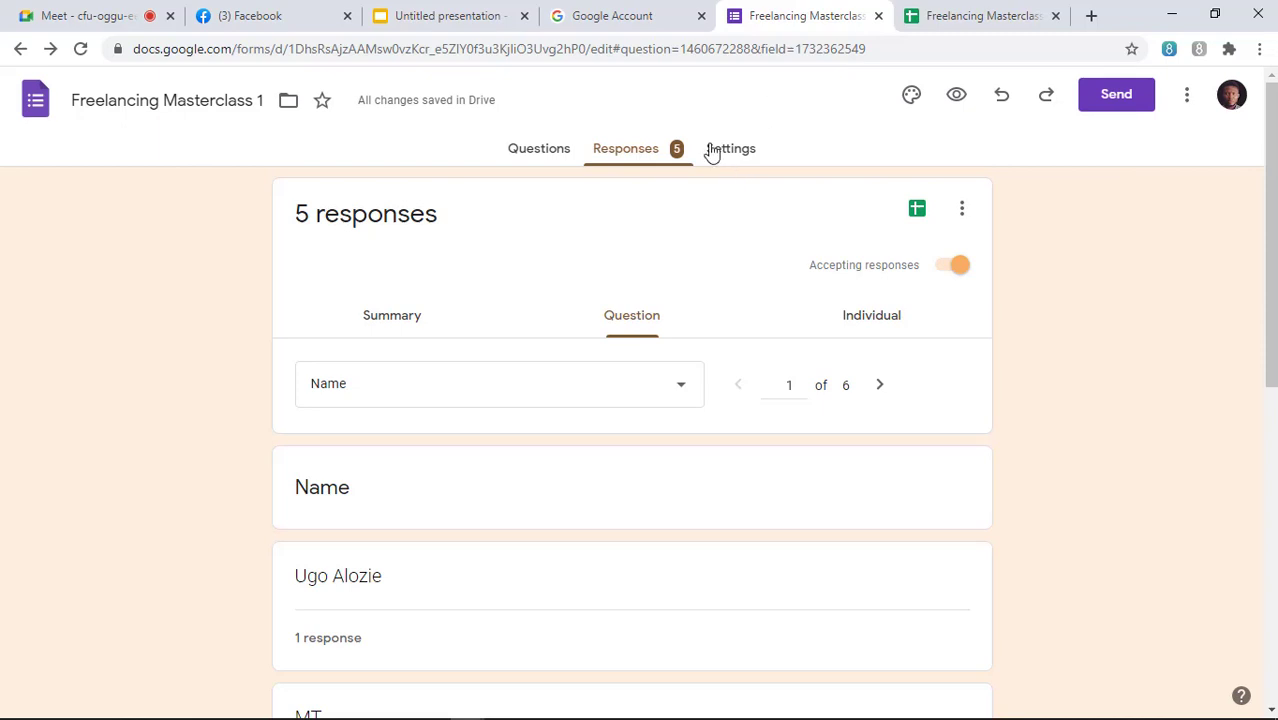
{"action": "left_click", "coordinate": [444, 16]}
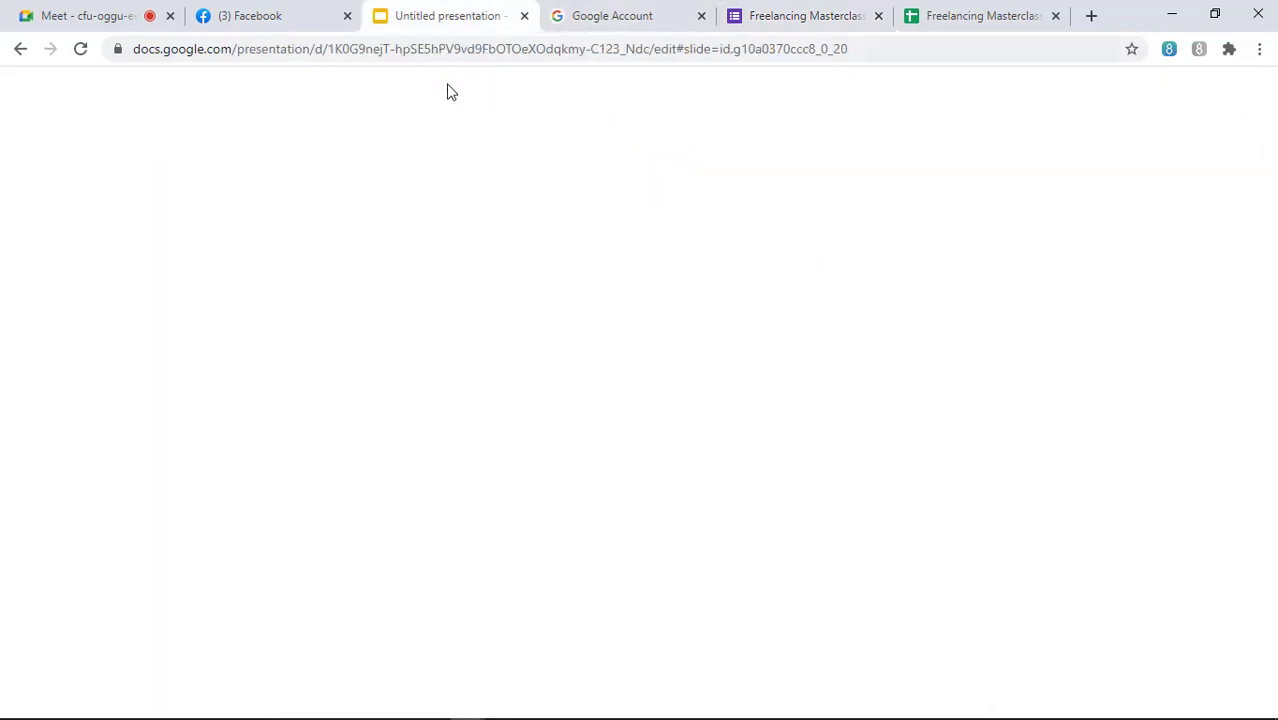